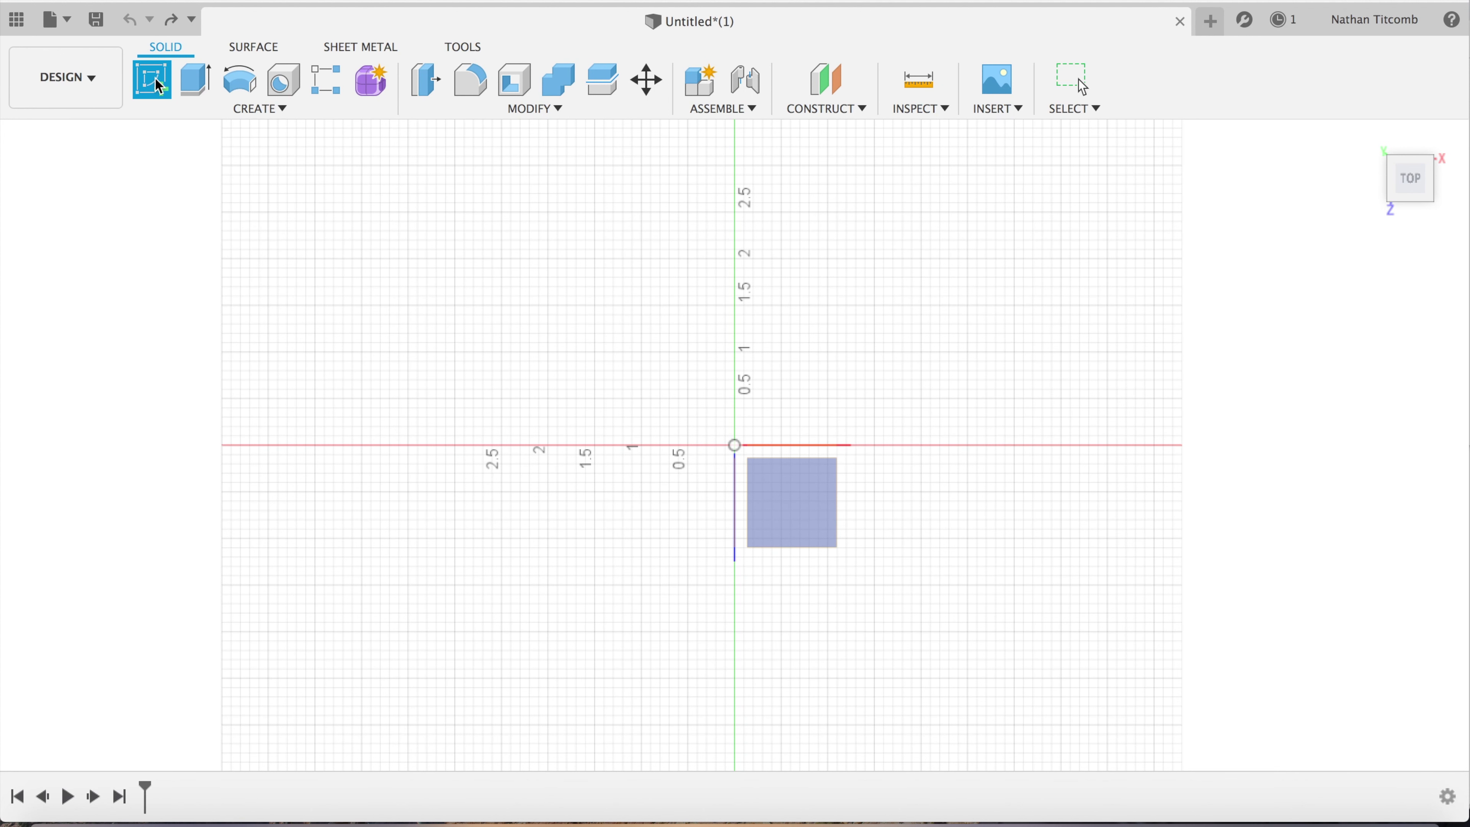
Sketch a 4 × 4 in square from the origin on the XY plane and finish the sketch
{"action": "left_click", "coordinate": [156, 84]}
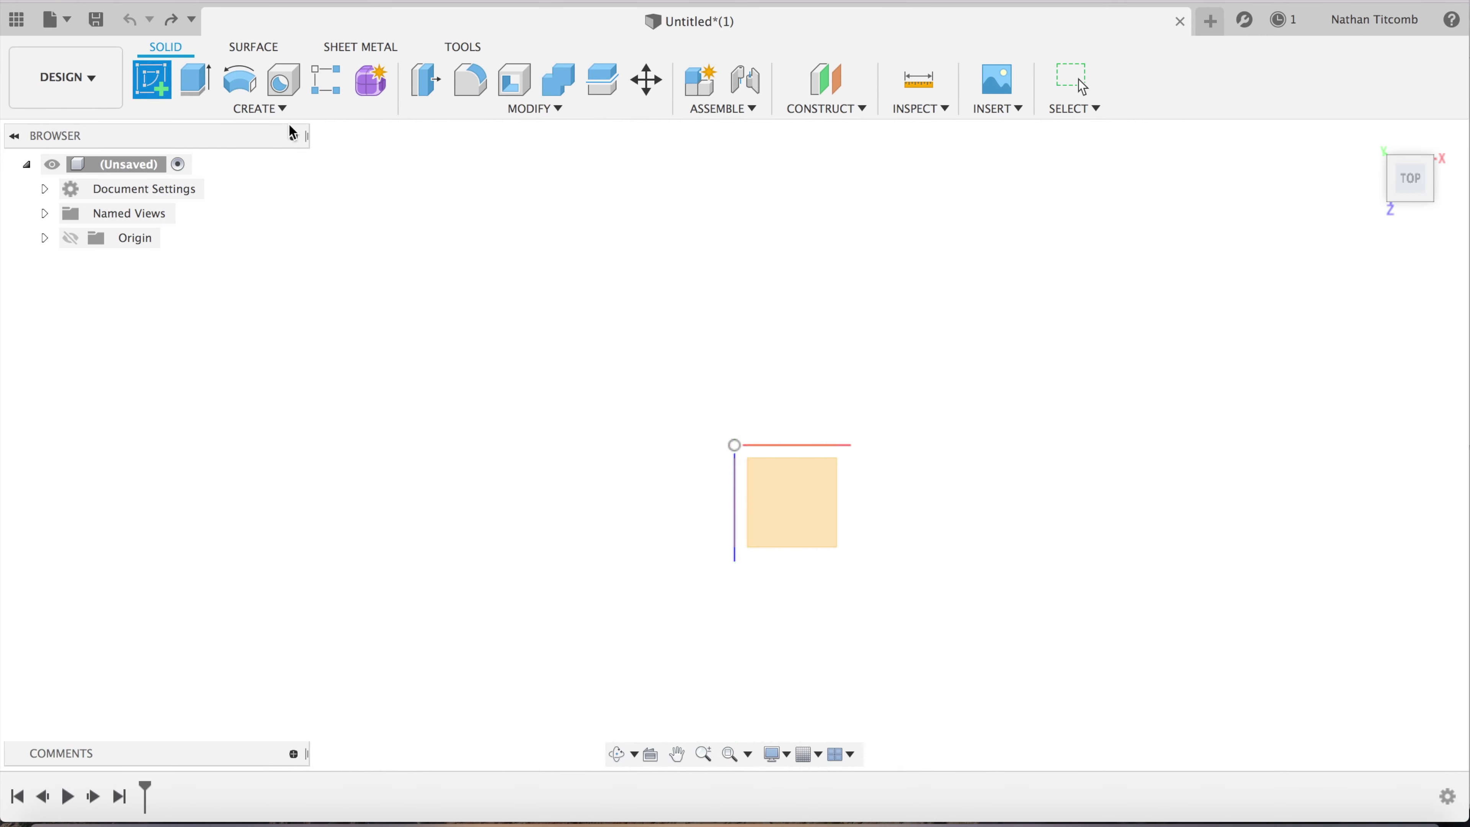
{"action": "left_click", "coordinate": [809, 507]}
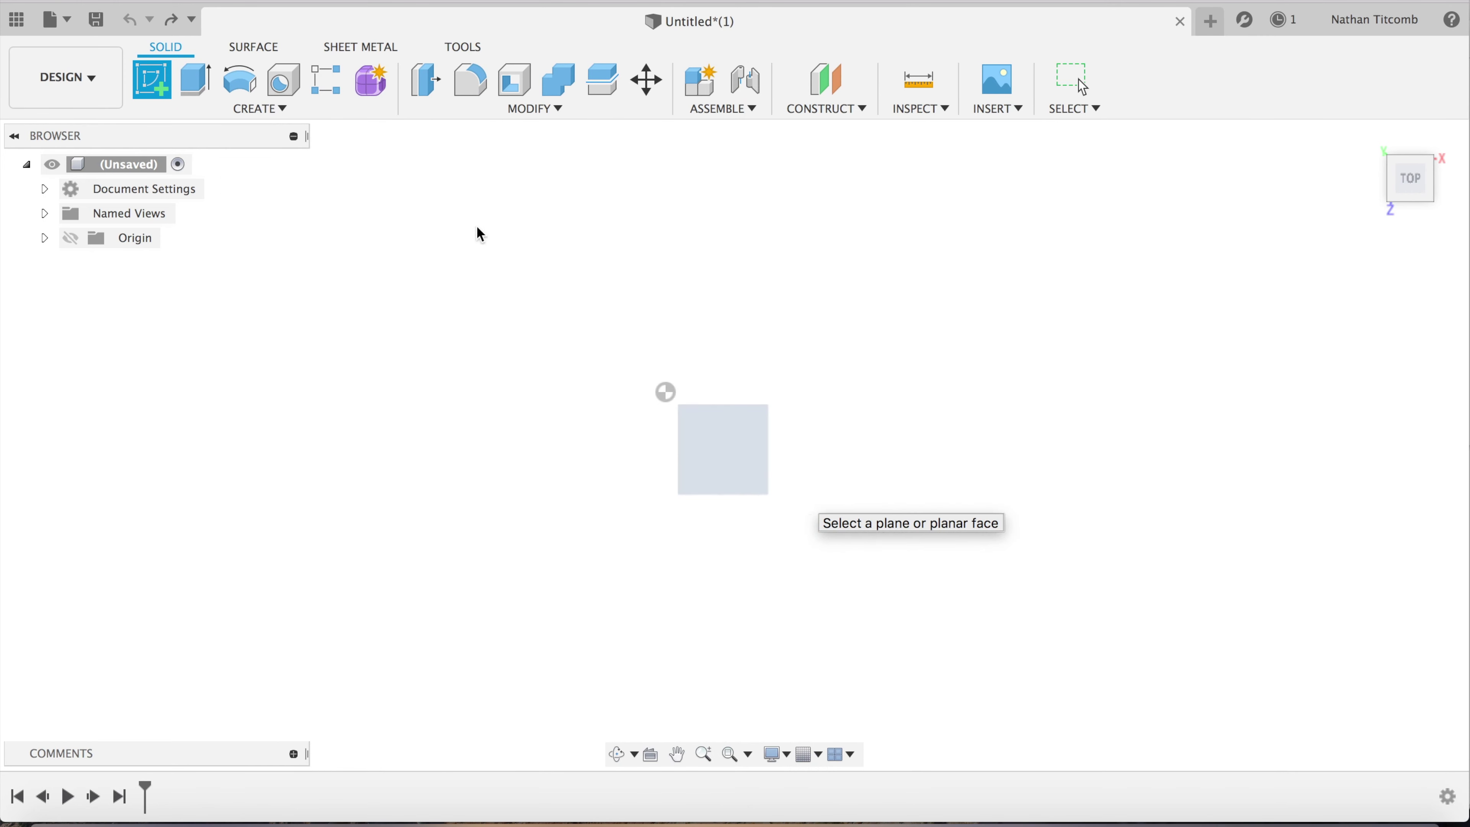
{"action": "left_click", "coordinate": [195, 79]}
{"action": "left_click", "coordinate": [667, 394]}
{"action": "type", "text": "4"}
{"action": "key", "text": "Tab"}
{"action": "type", "text": "4"}
{"action": "key", "text": "Tab"}
{"action": "key", "text": "Return"}
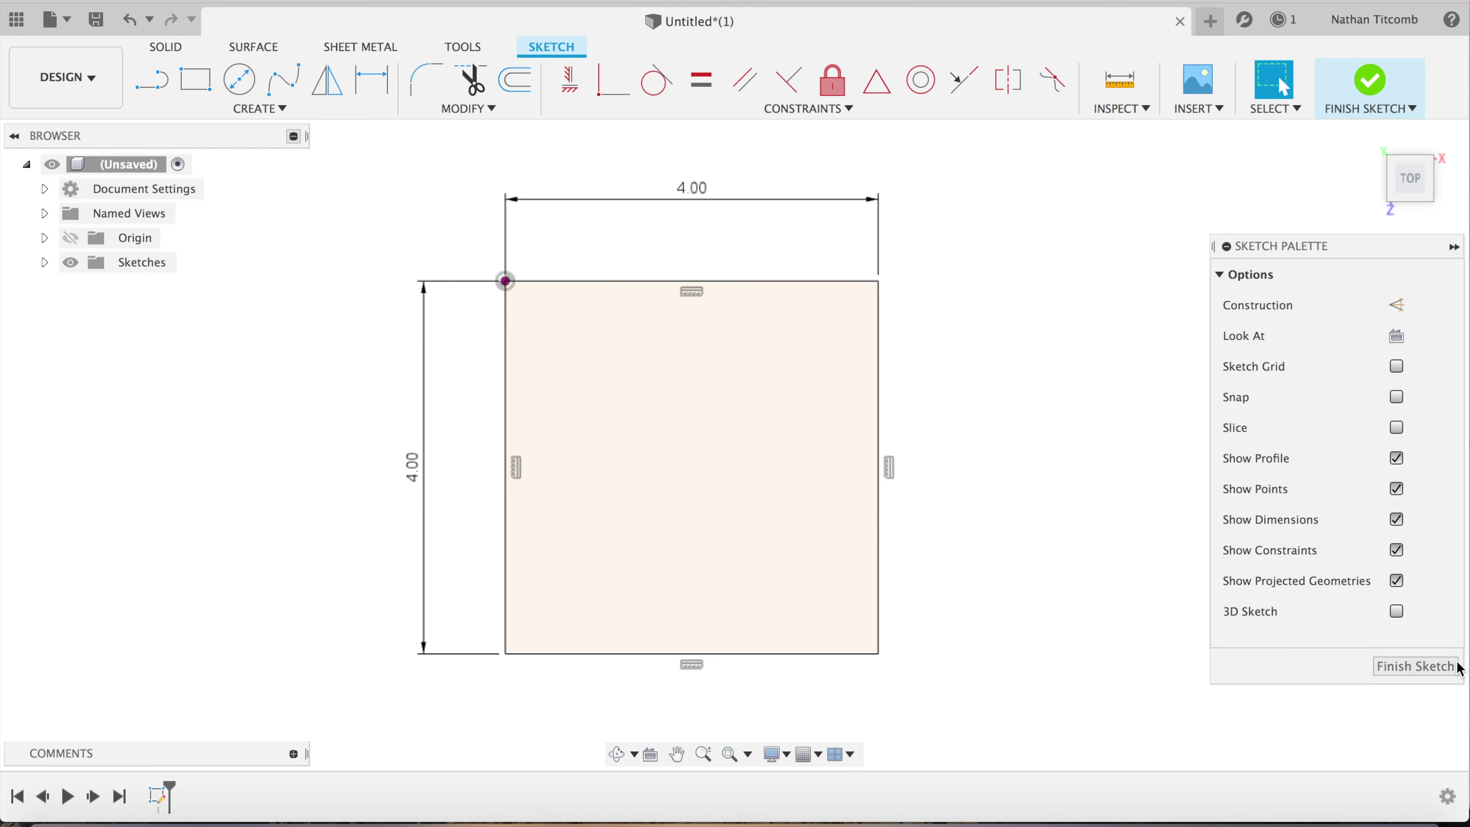
{"action": "left_click", "coordinate": [1448, 668]}
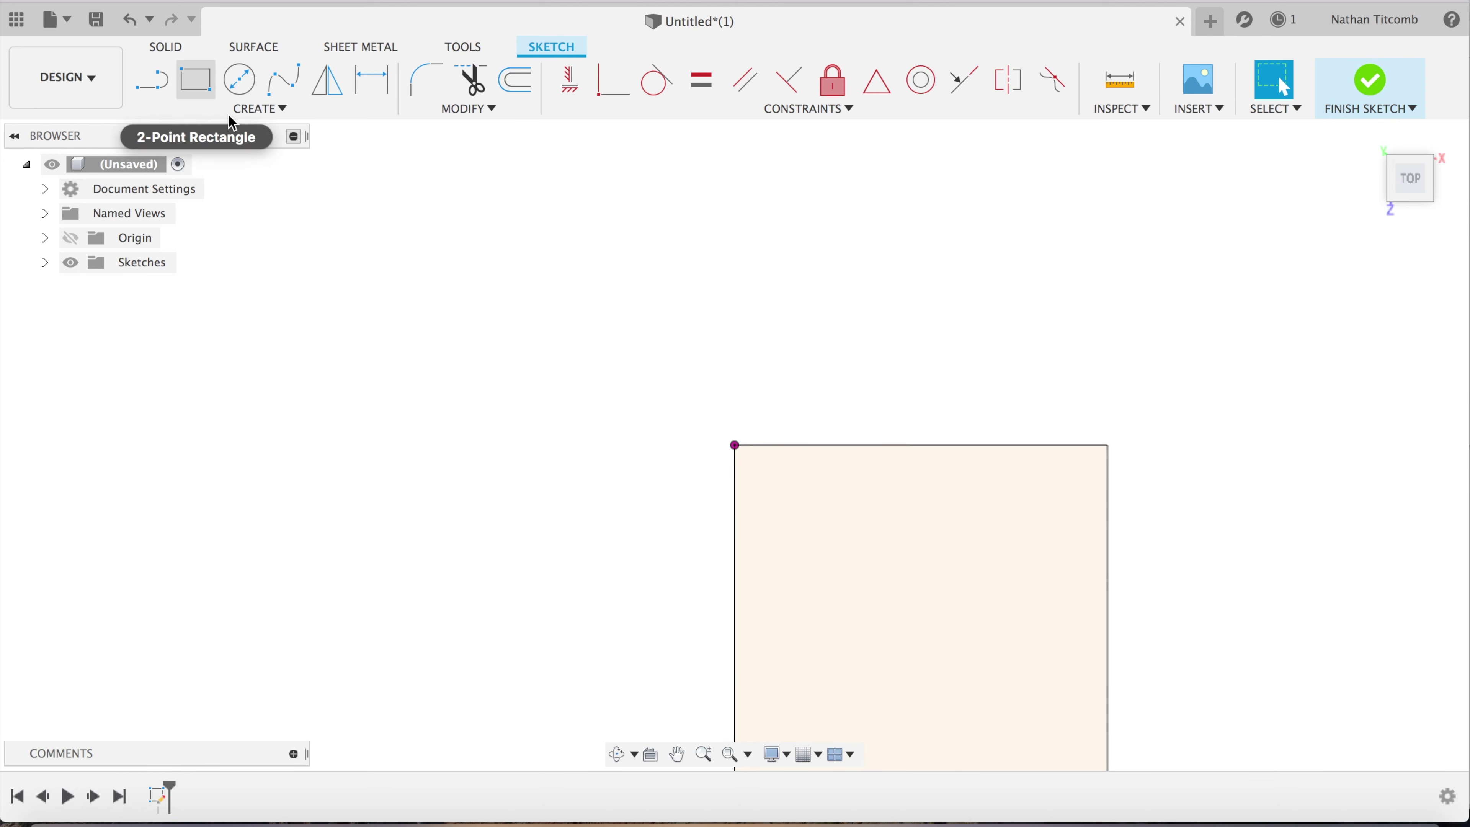
{"action": "left_click", "coordinate": [815, 507]}
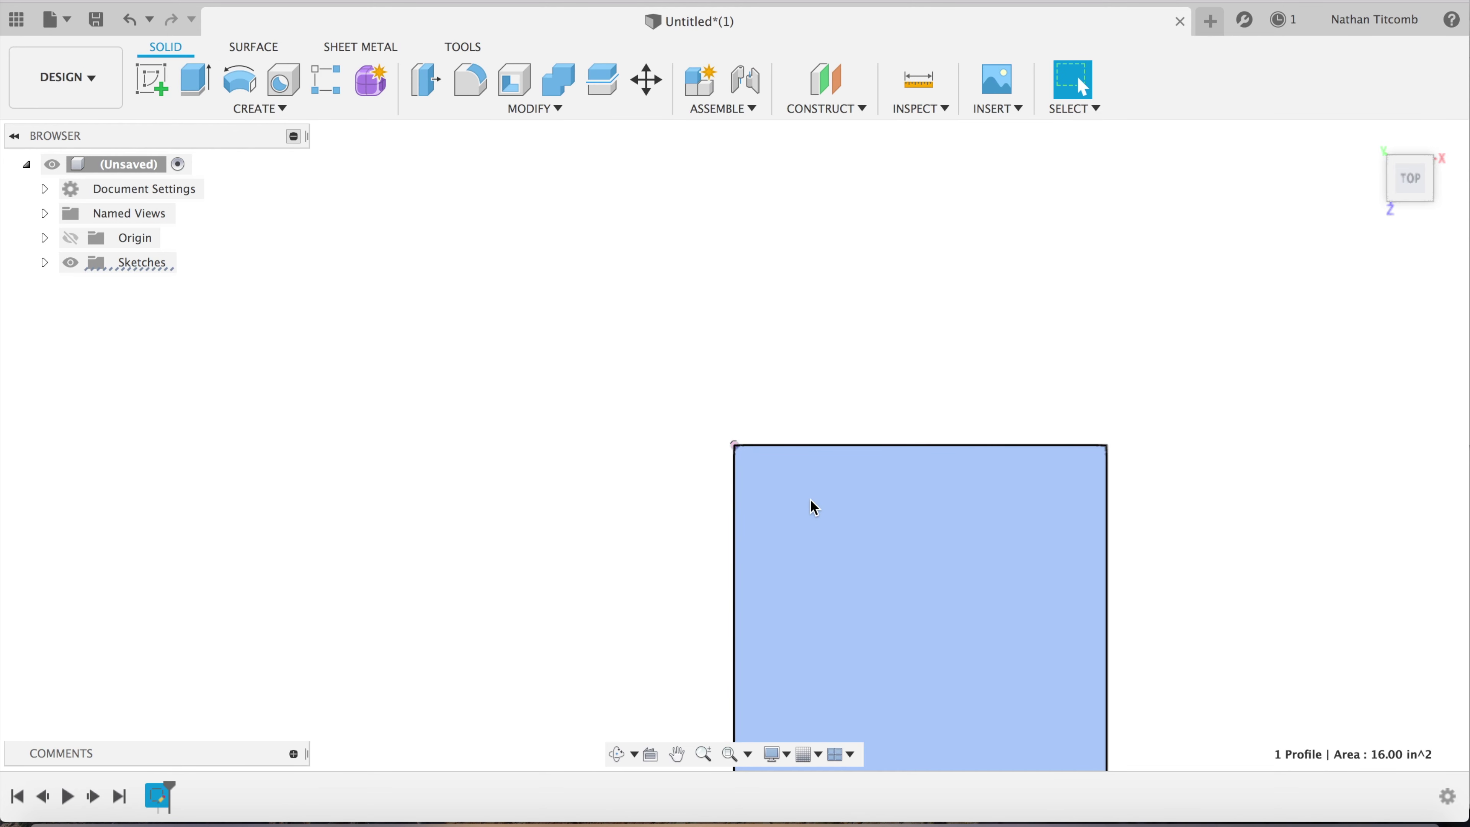
Extrude the square profile 1 in to make a 4 × 4 × 1 in block
{"action": "left_click", "coordinate": [197, 83]}
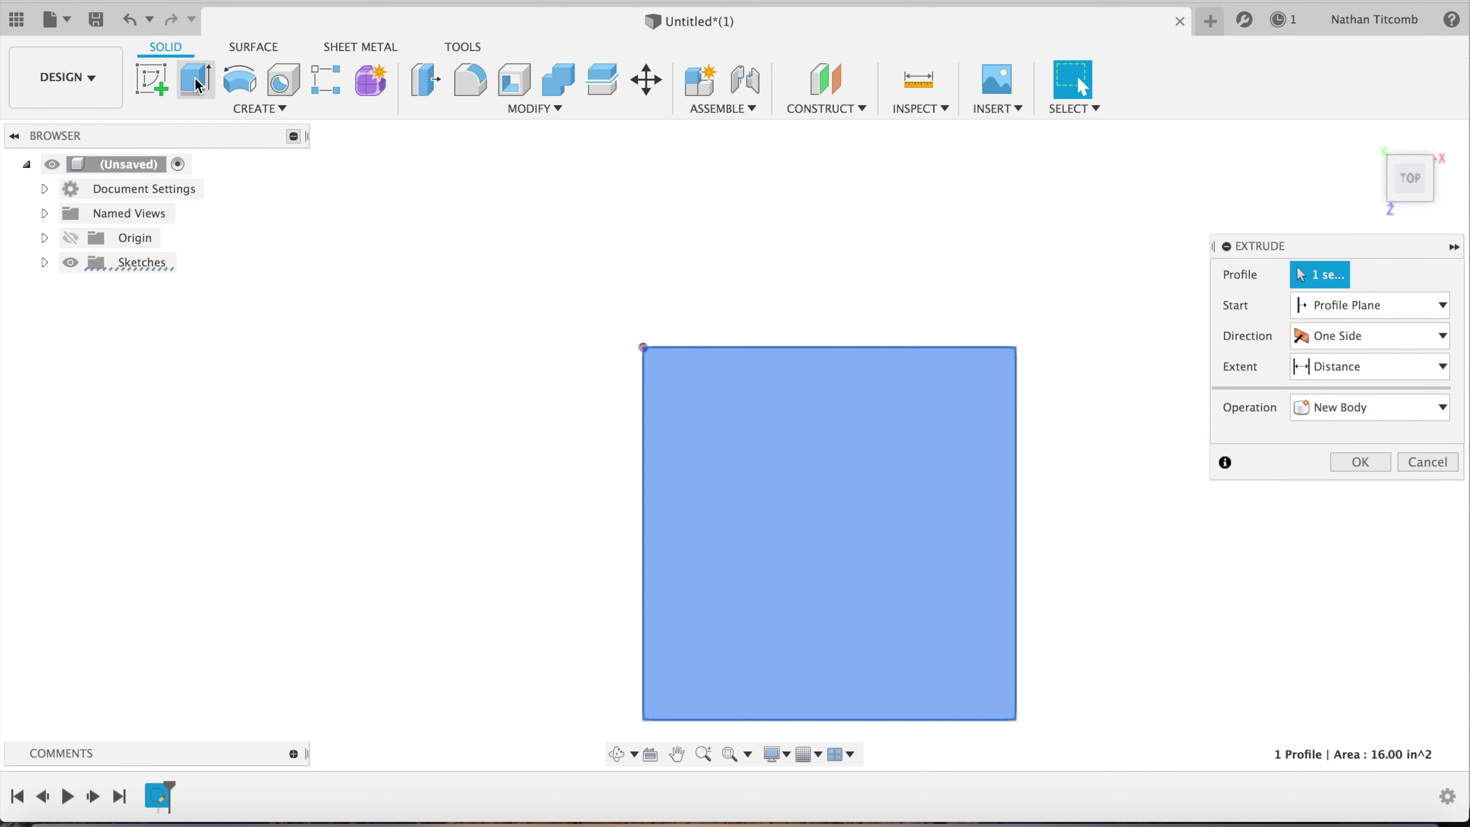
{"action": "type", "text": "1"}
{"action": "key", "text": "Return"}
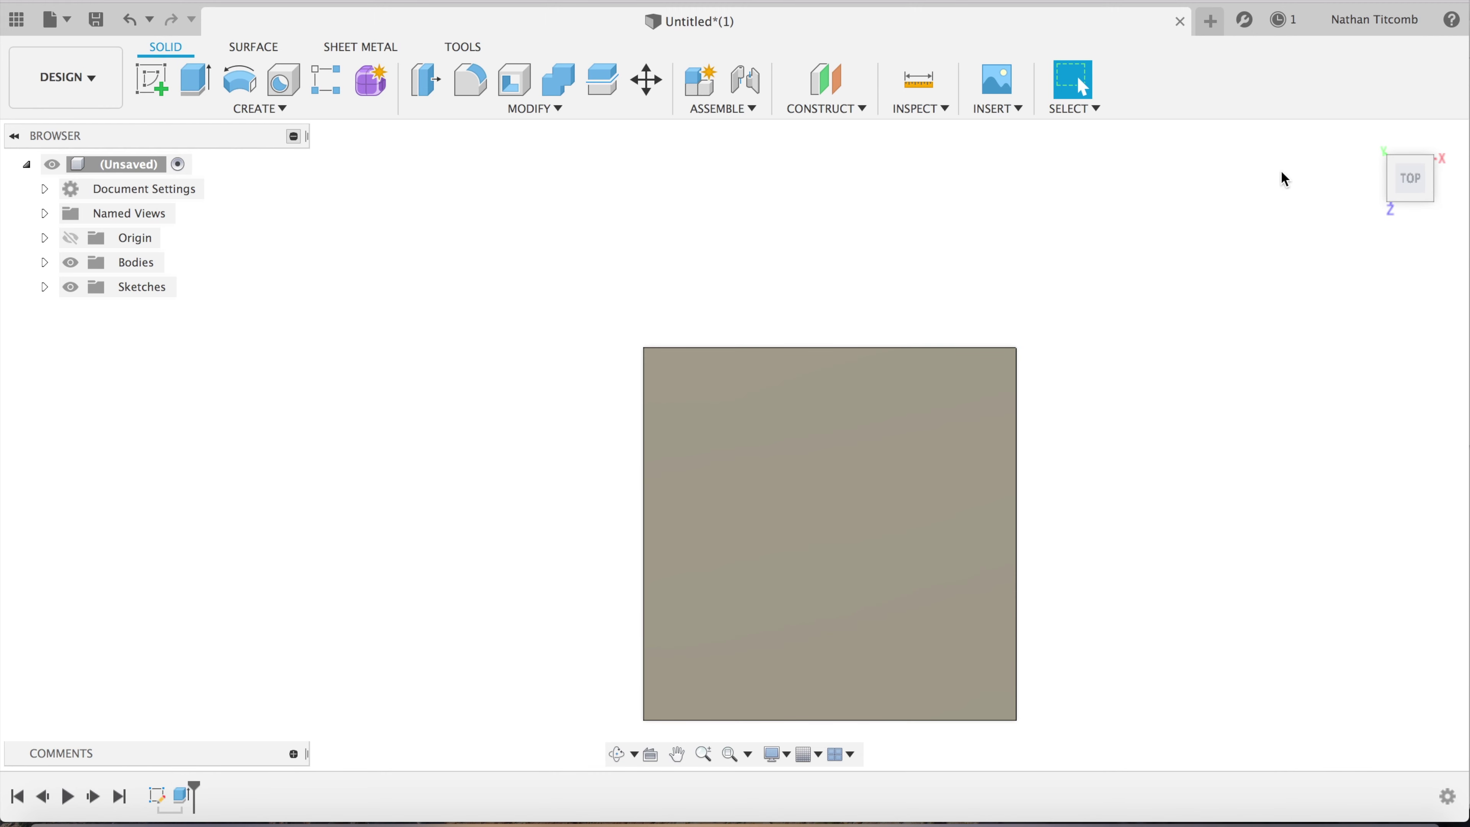
{"action": "middle_click_drag", "start_coordinate": [729, 436], "coordinate": [770, 394], "text": "shift"}
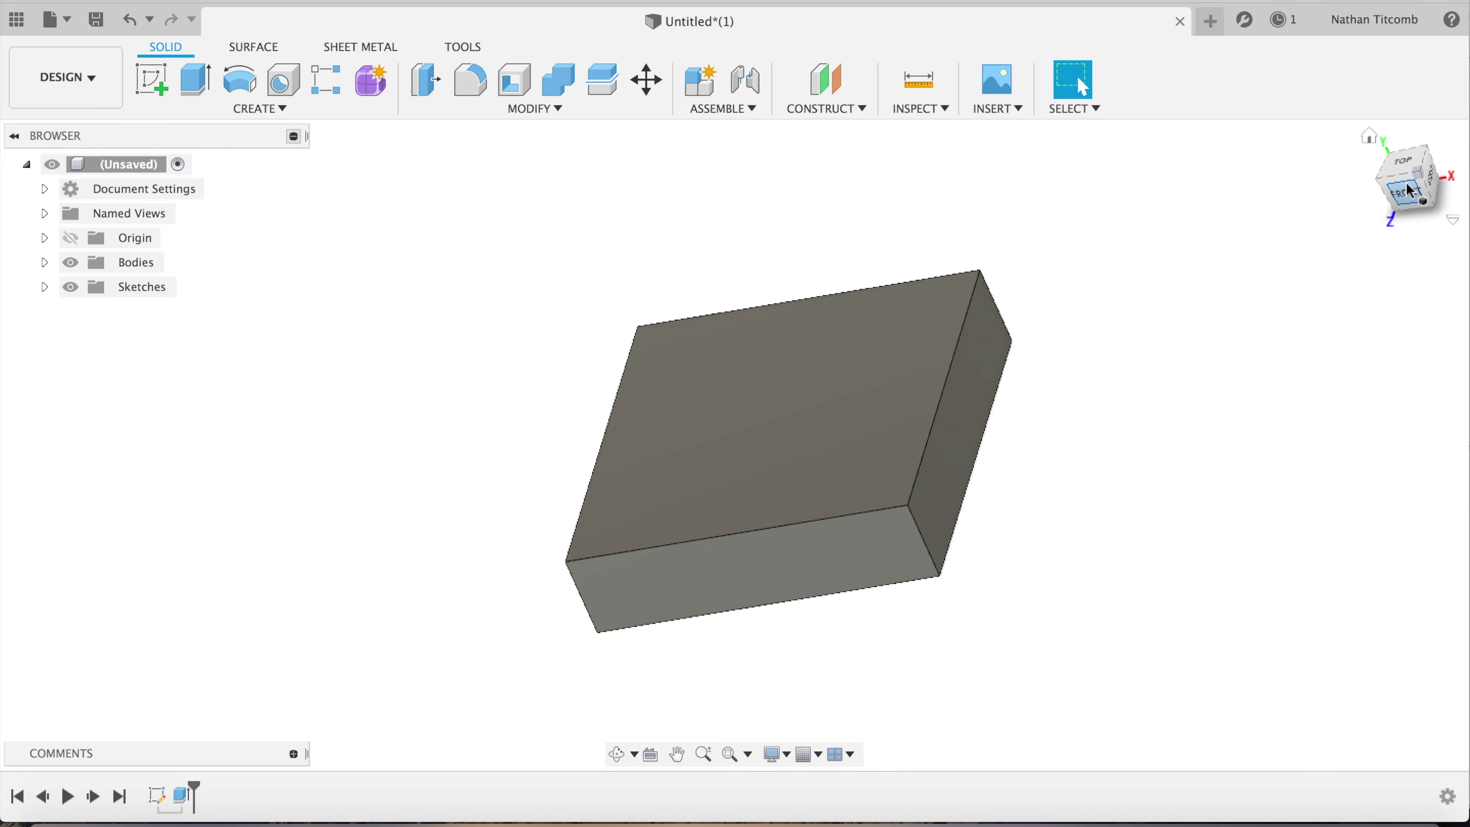
{"action": "left_click", "coordinate": [152, 79]}
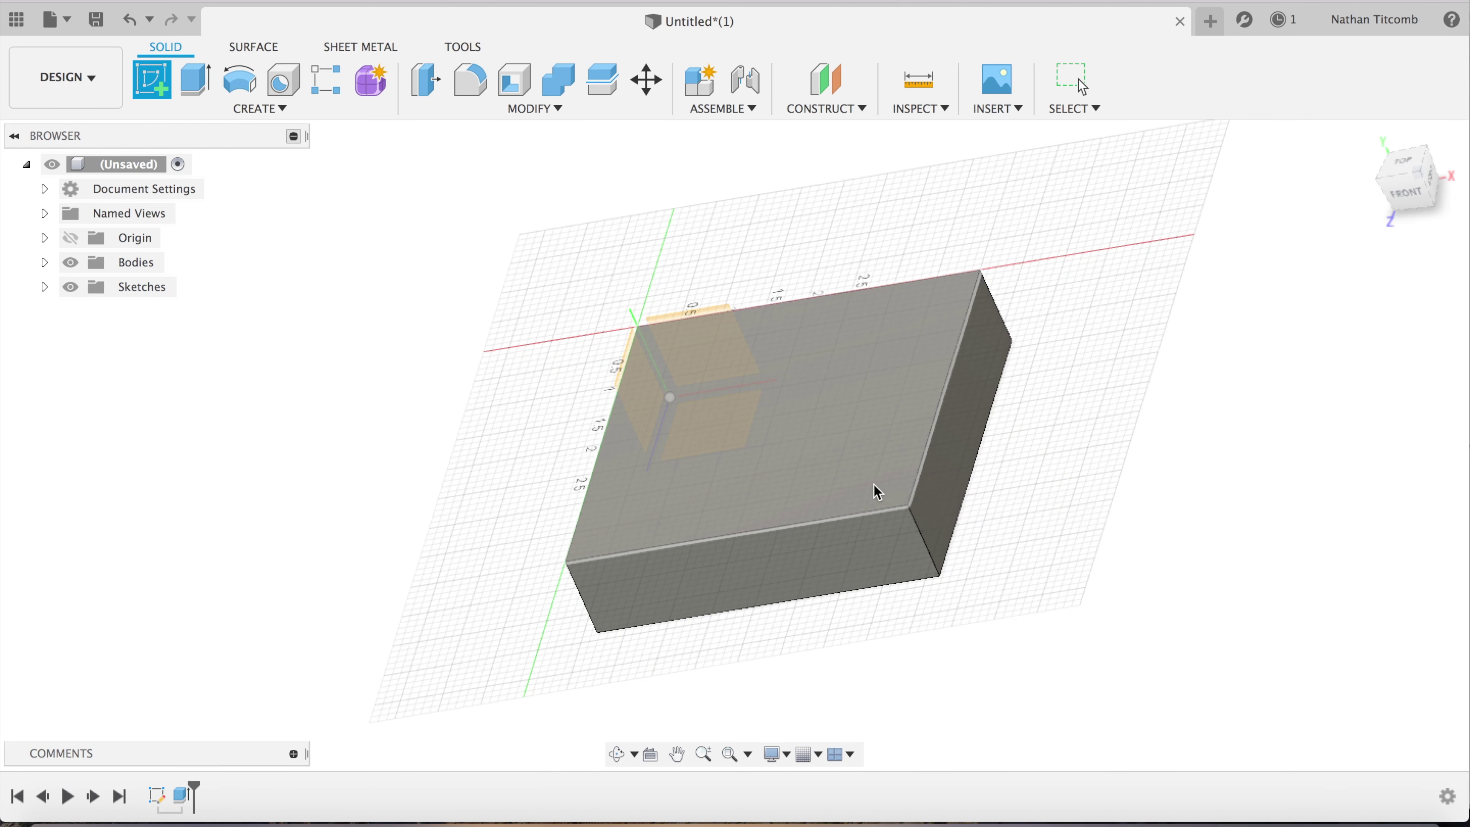
On the block's top face, draw a vertical line between the top and bottom edge midpoints
{"action": "left_click", "coordinate": [873, 489]}
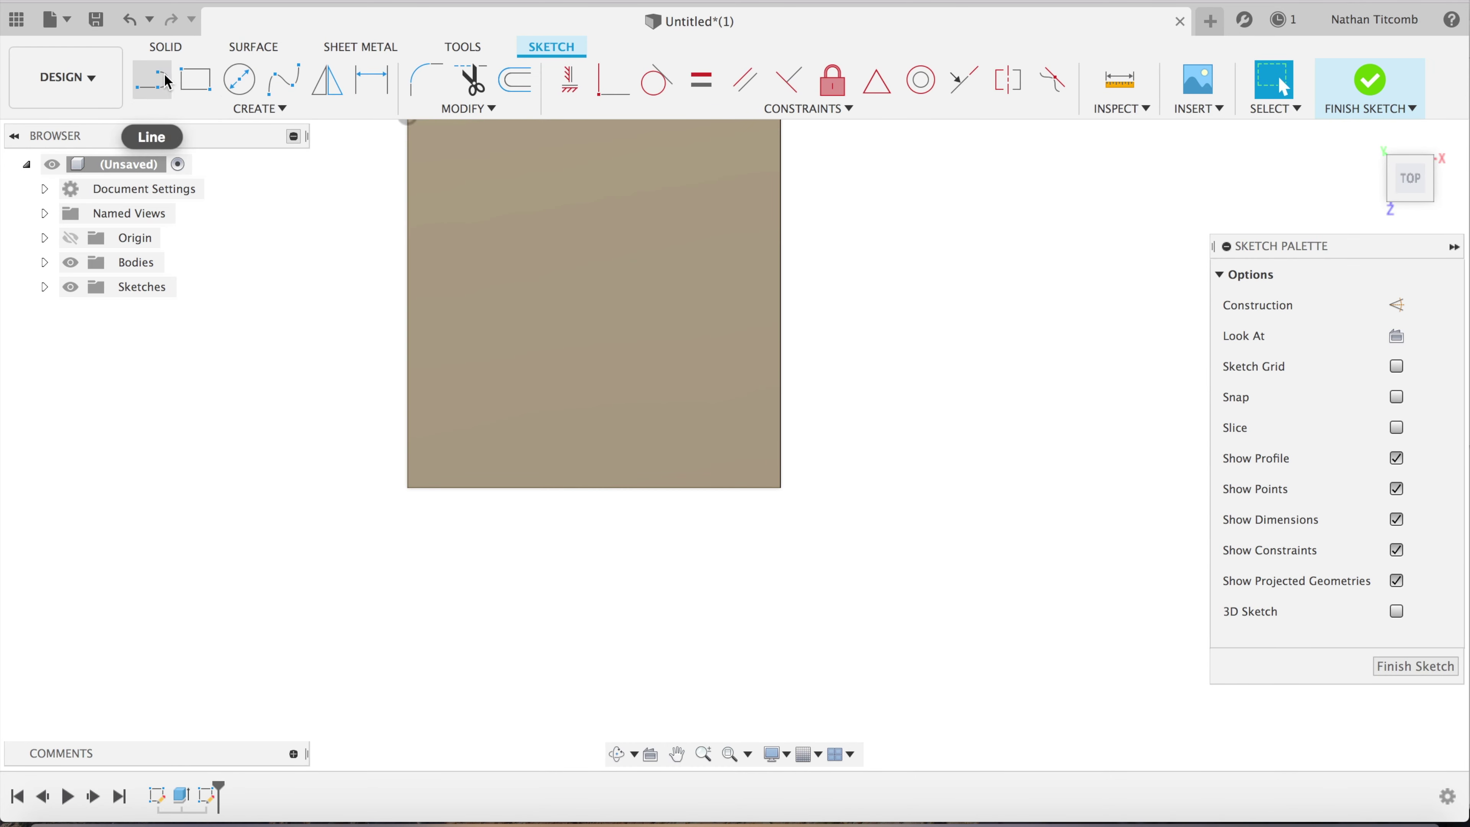
{"action": "left_click", "coordinate": [151, 80]}
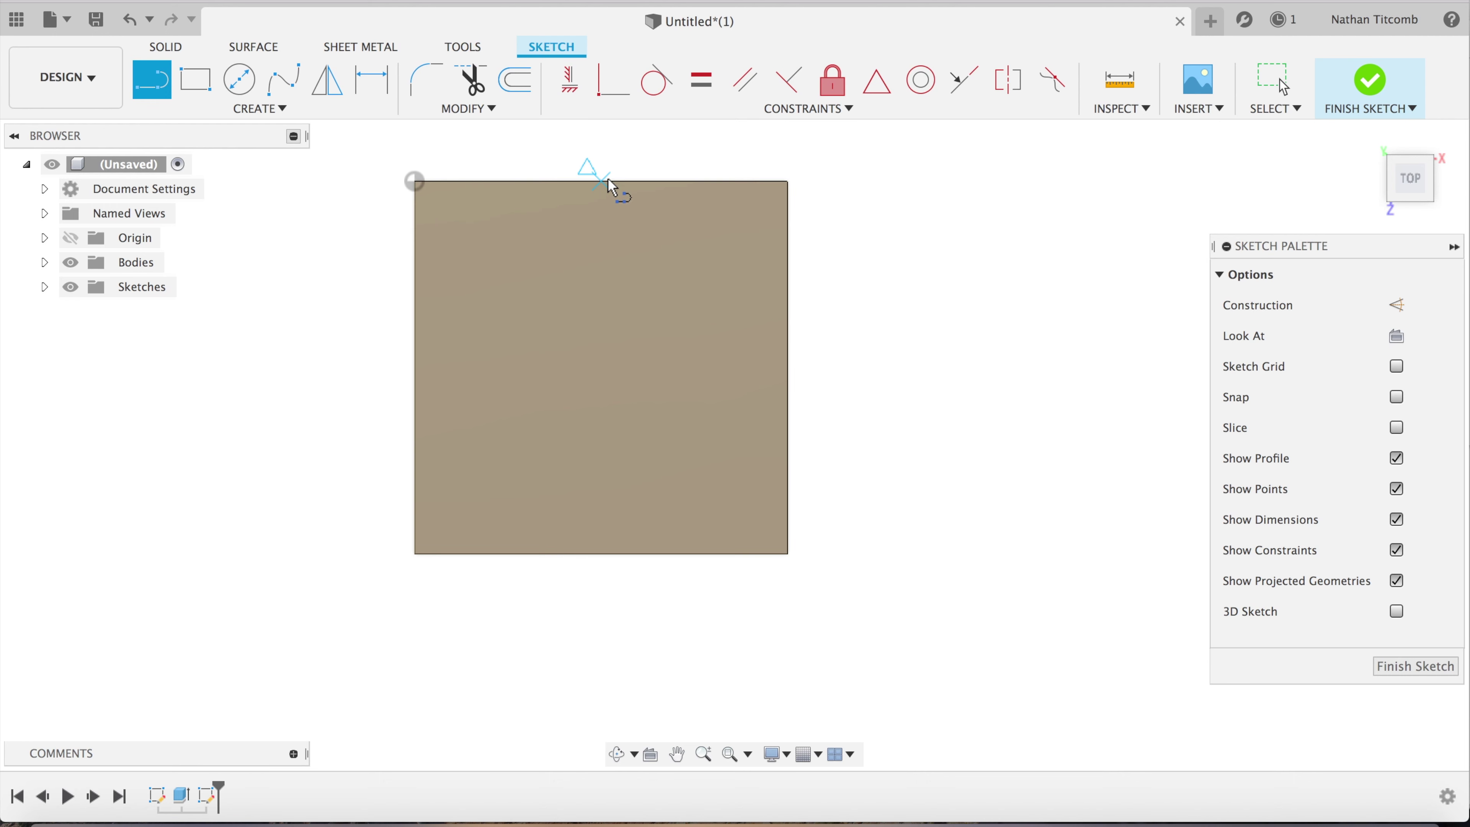
{"action": "left_click", "coordinate": [608, 184]}
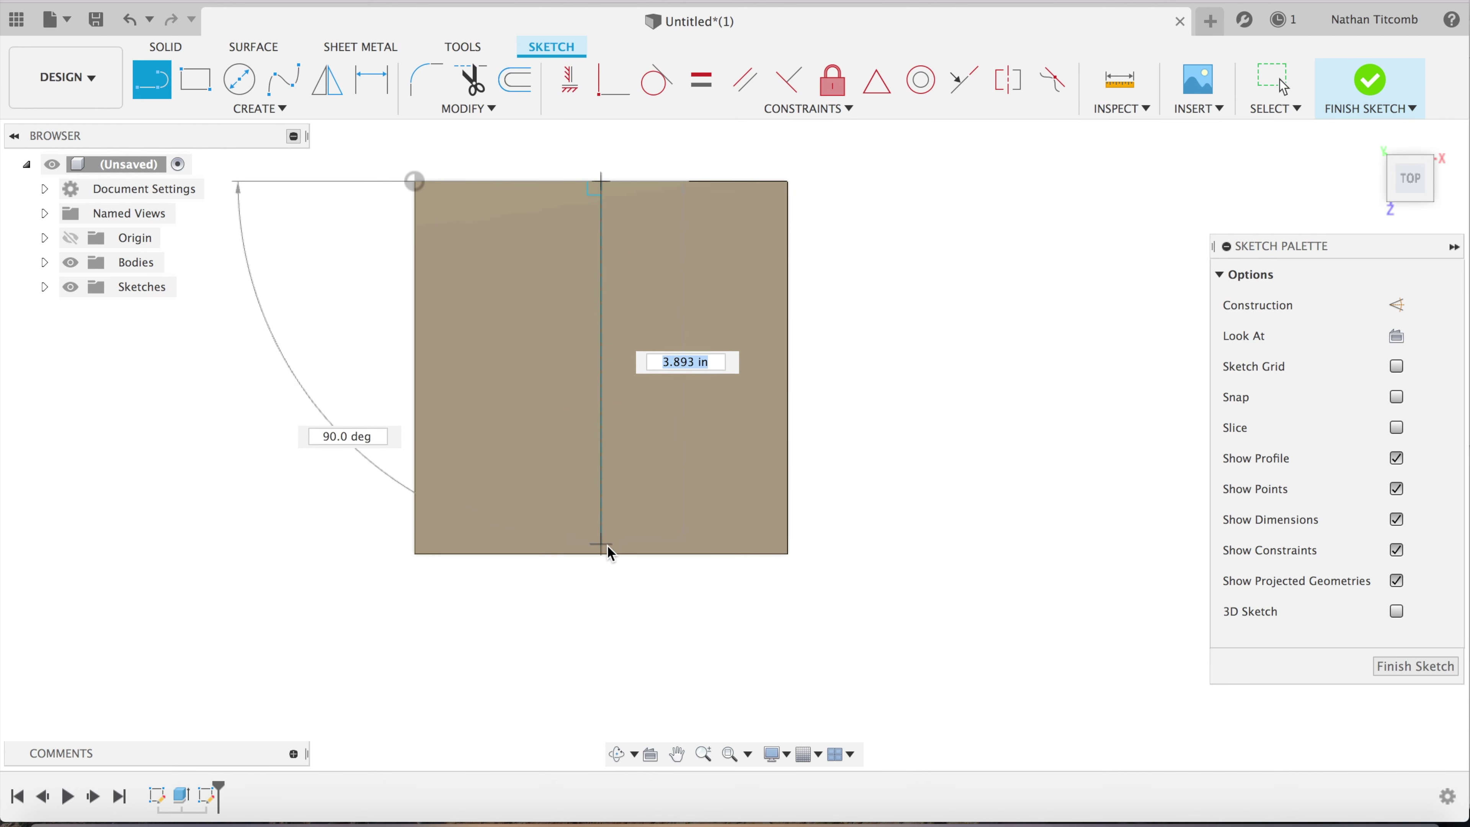
{"action": "left_click", "coordinate": [611, 557]}
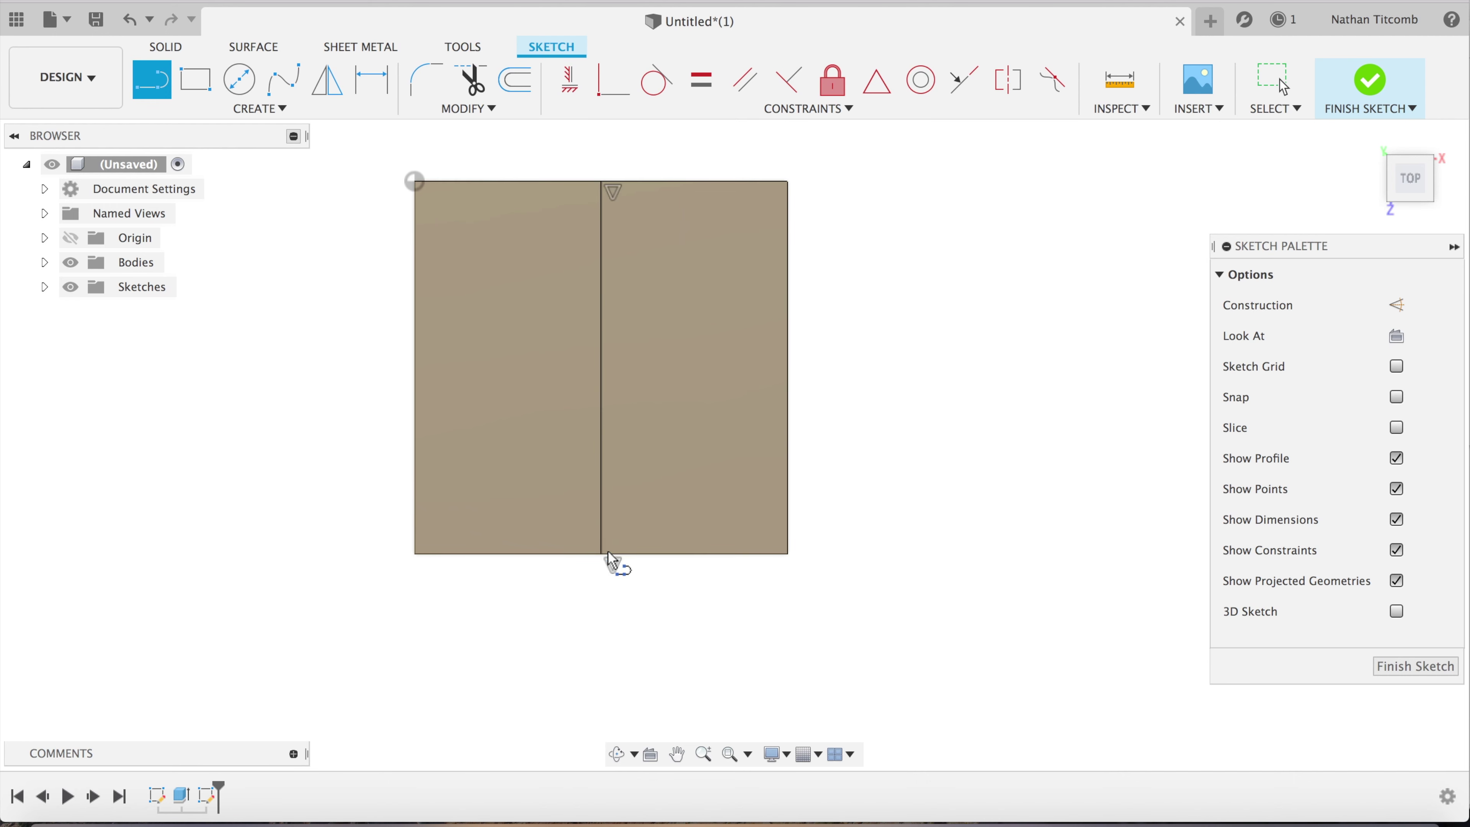
Add a Ø2.25 in circle centred on the midline's midpoint and finish the sketch
{"action": "left_click", "coordinate": [239, 79]}
{"action": "left_click", "coordinate": [604, 370]}
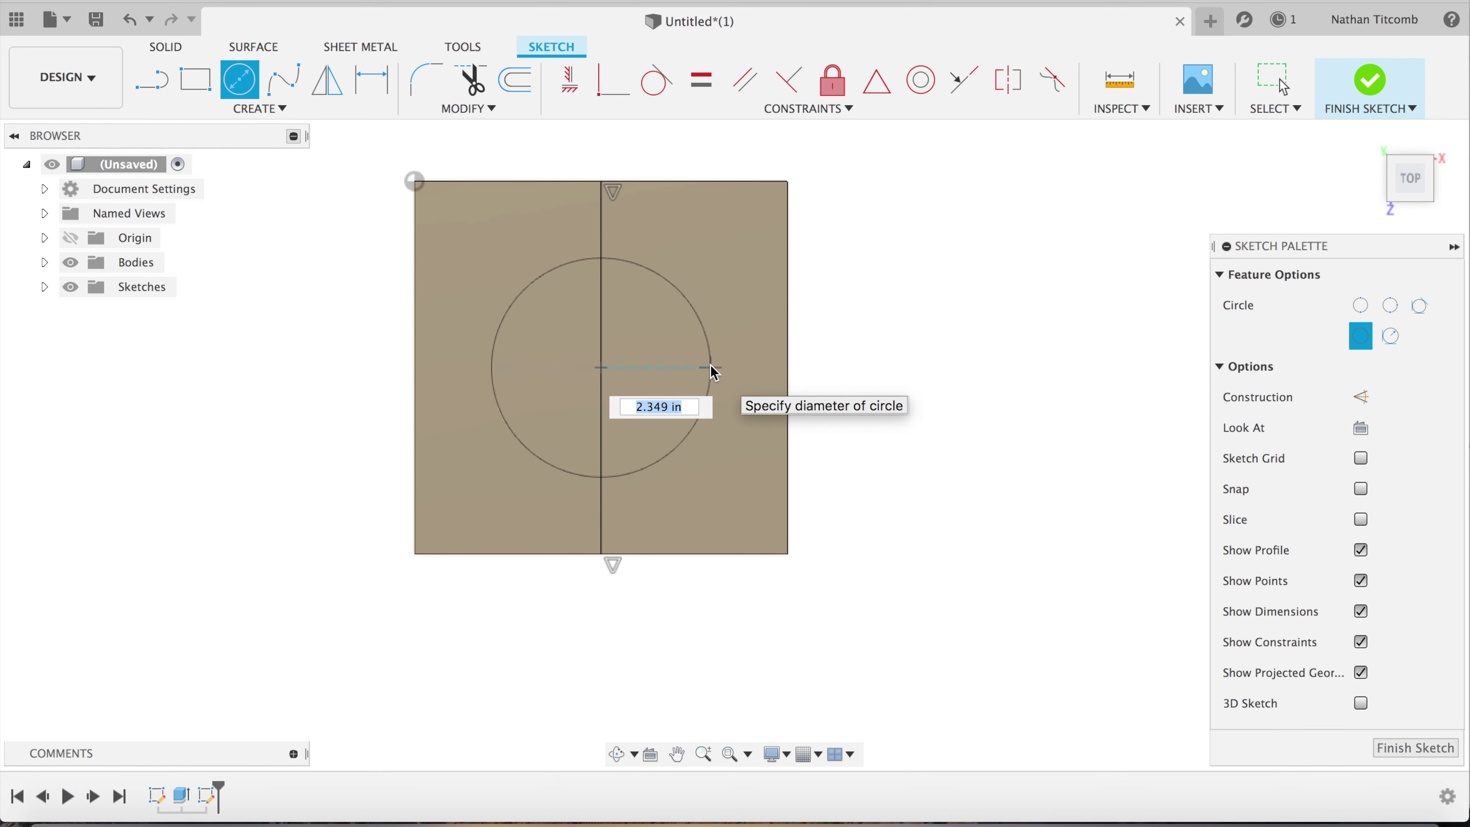
{"action": "type", "text": "2.25"}
{"action": "key", "text": "Return"}
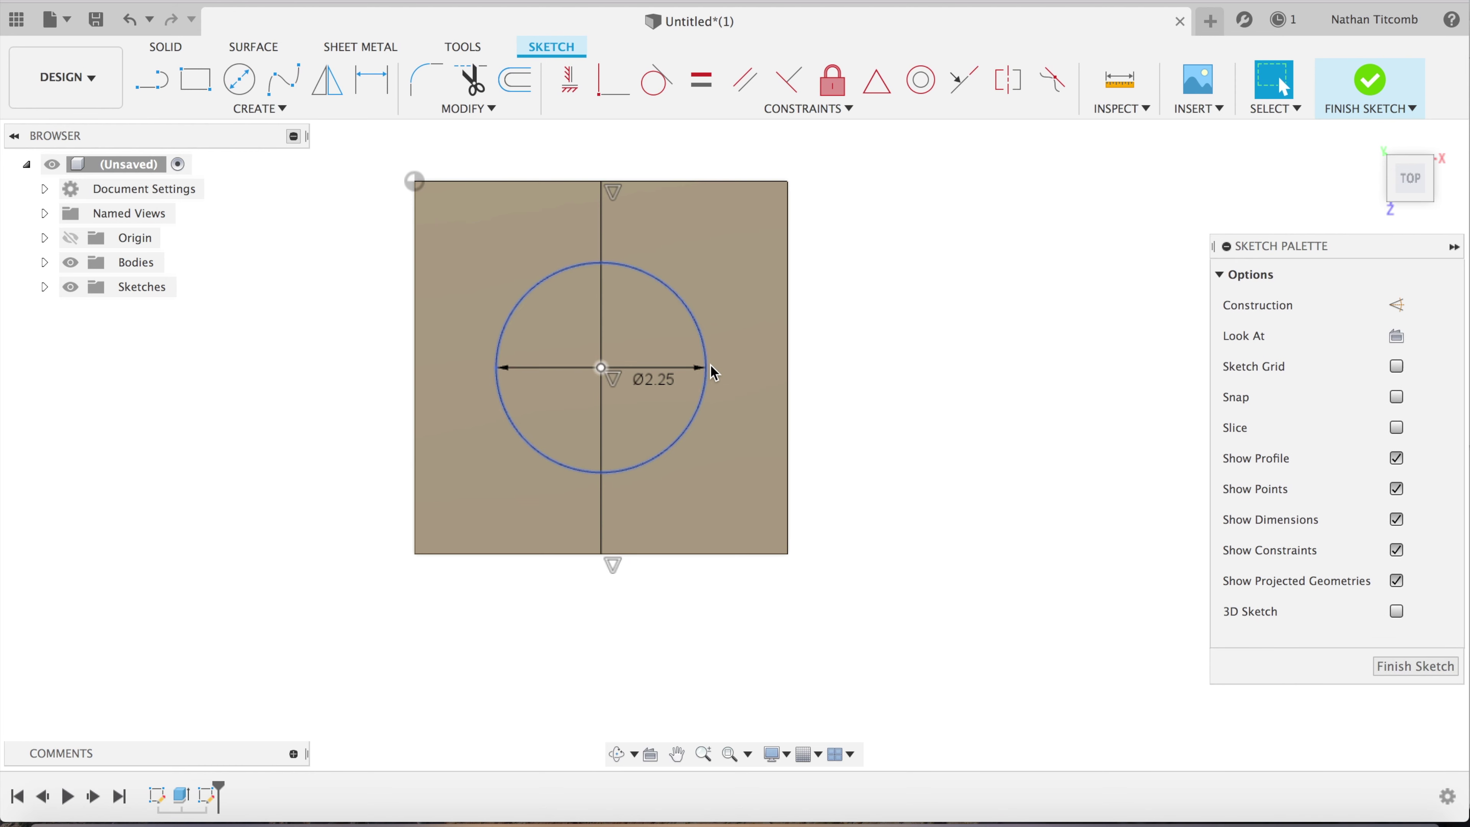
{"action": "left_click", "coordinate": [1405, 669]}
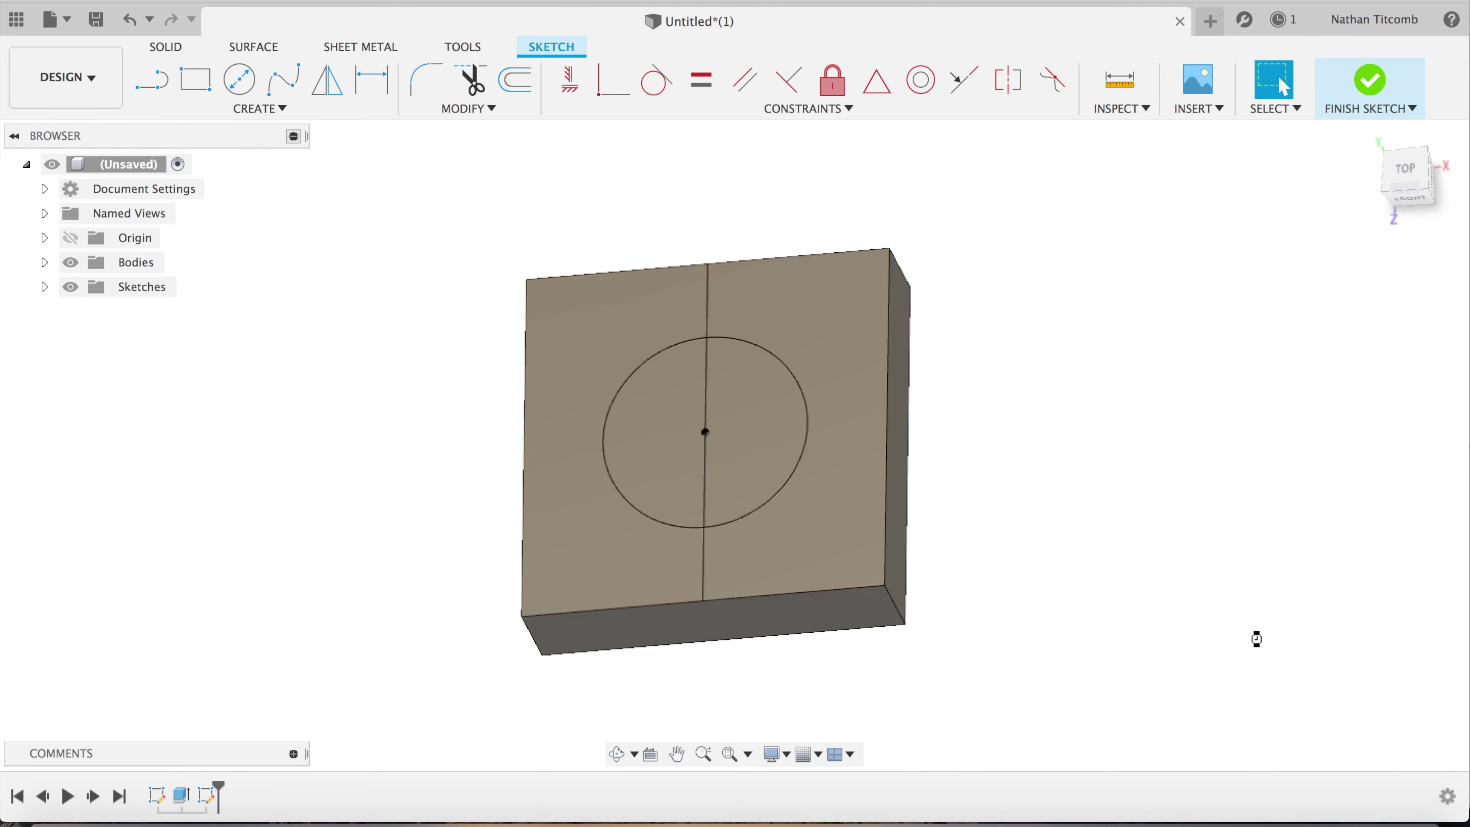
Extrude both halves of the Ø2.25 in circle -0.75 in as a cut
{"action": "left_click", "coordinate": [810, 433]}
{"action": "left_click", "coordinate": [737, 442], "text": "shift"}
{"action": "left_click", "coordinate": [283, 110]}
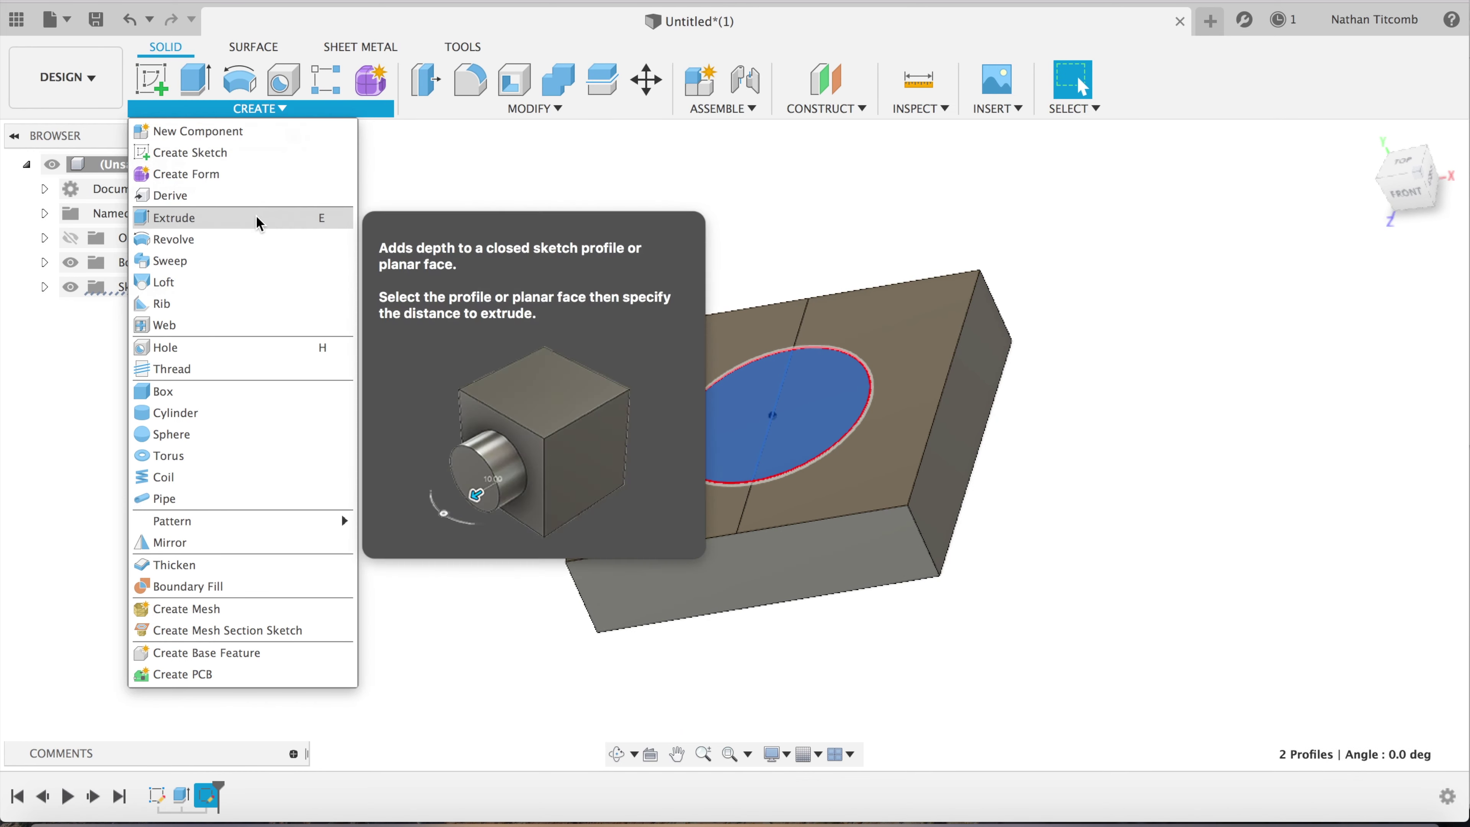
{"action": "left_click", "coordinate": [260, 222]}
{"action": "type", "text": "-.75"}
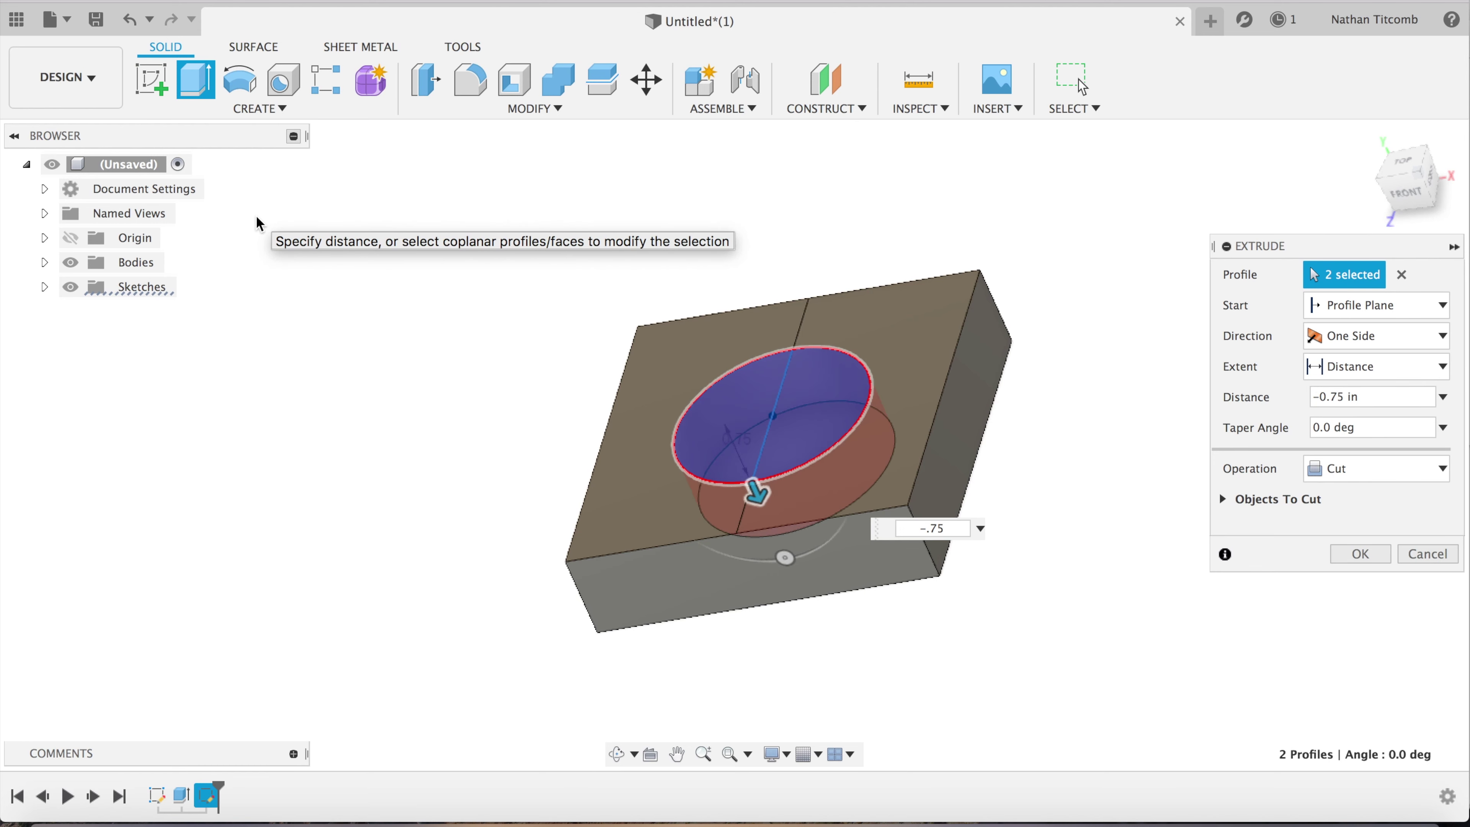
{"action": "key", "text": "Return"}
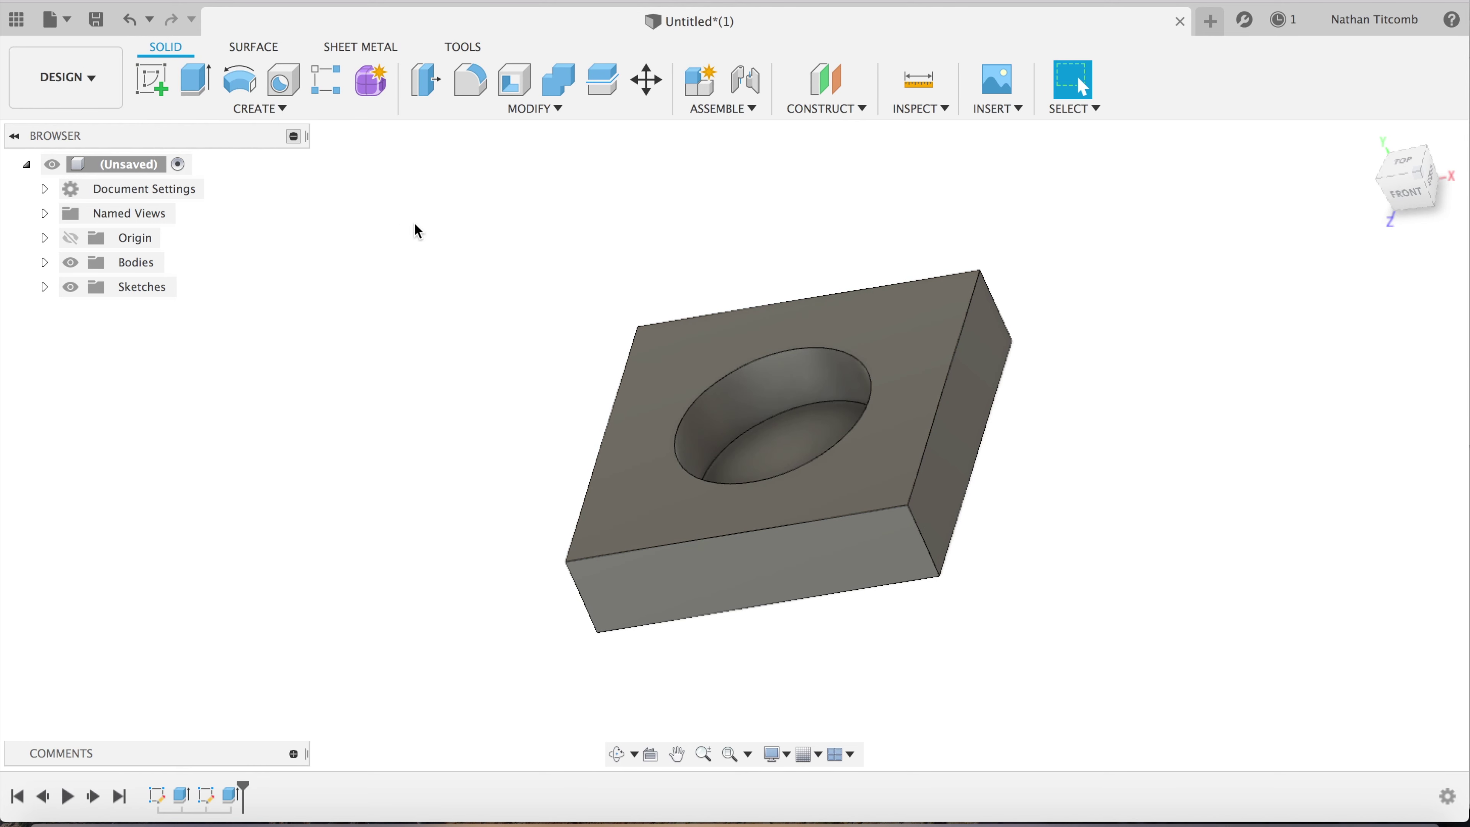
Fillet the pocket's top and bottom circular edges with a 0.3 in radius
{"action": "left_click", "coordinate": [509, 110]}
{"action": "left_click", "coordinate": [507, 162]}
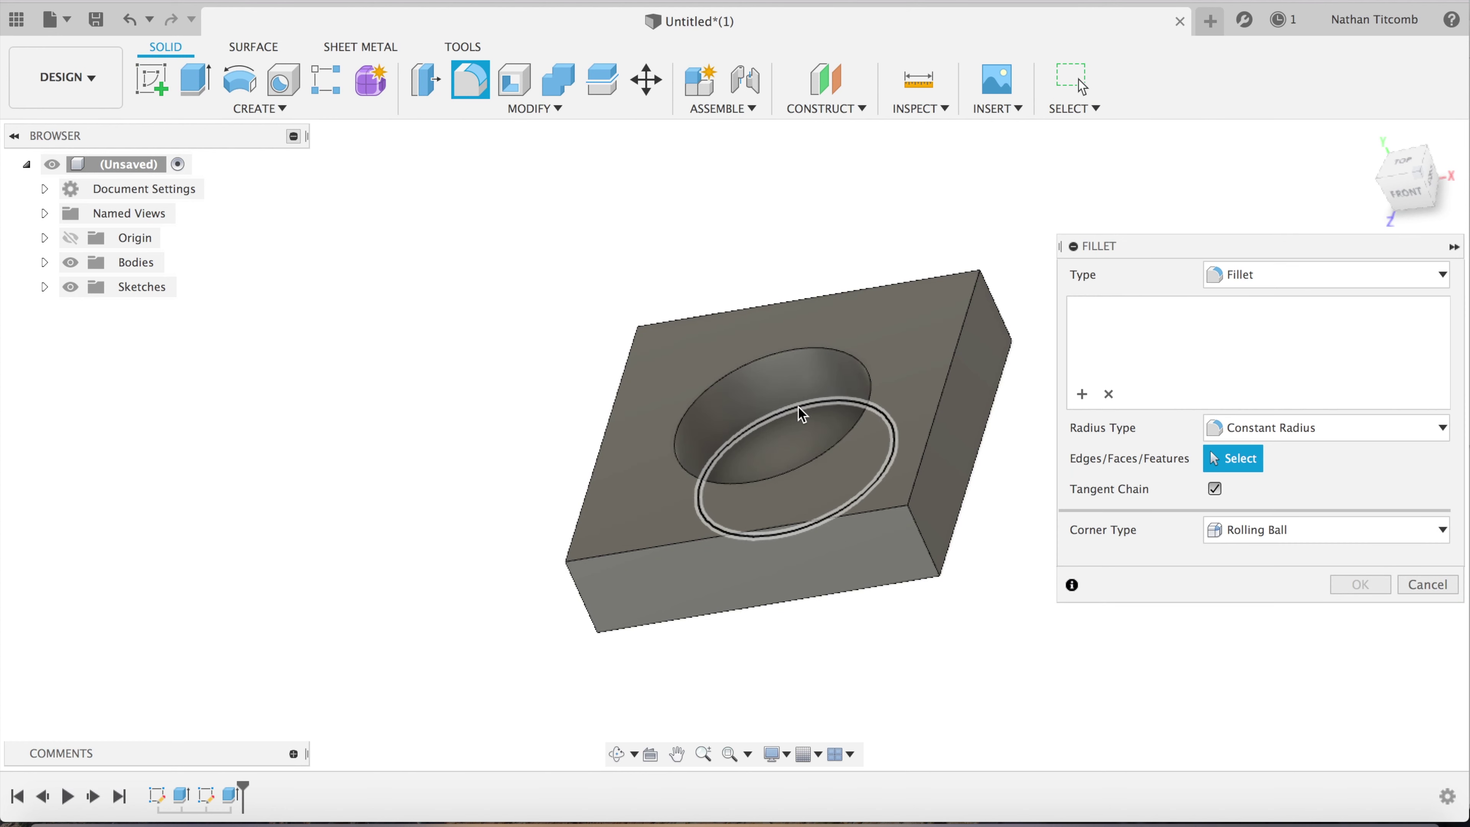
{"action": "left_click", "coordinate": [800, 412]}
{"action": "left_click", "coordinate": [801, 347]}
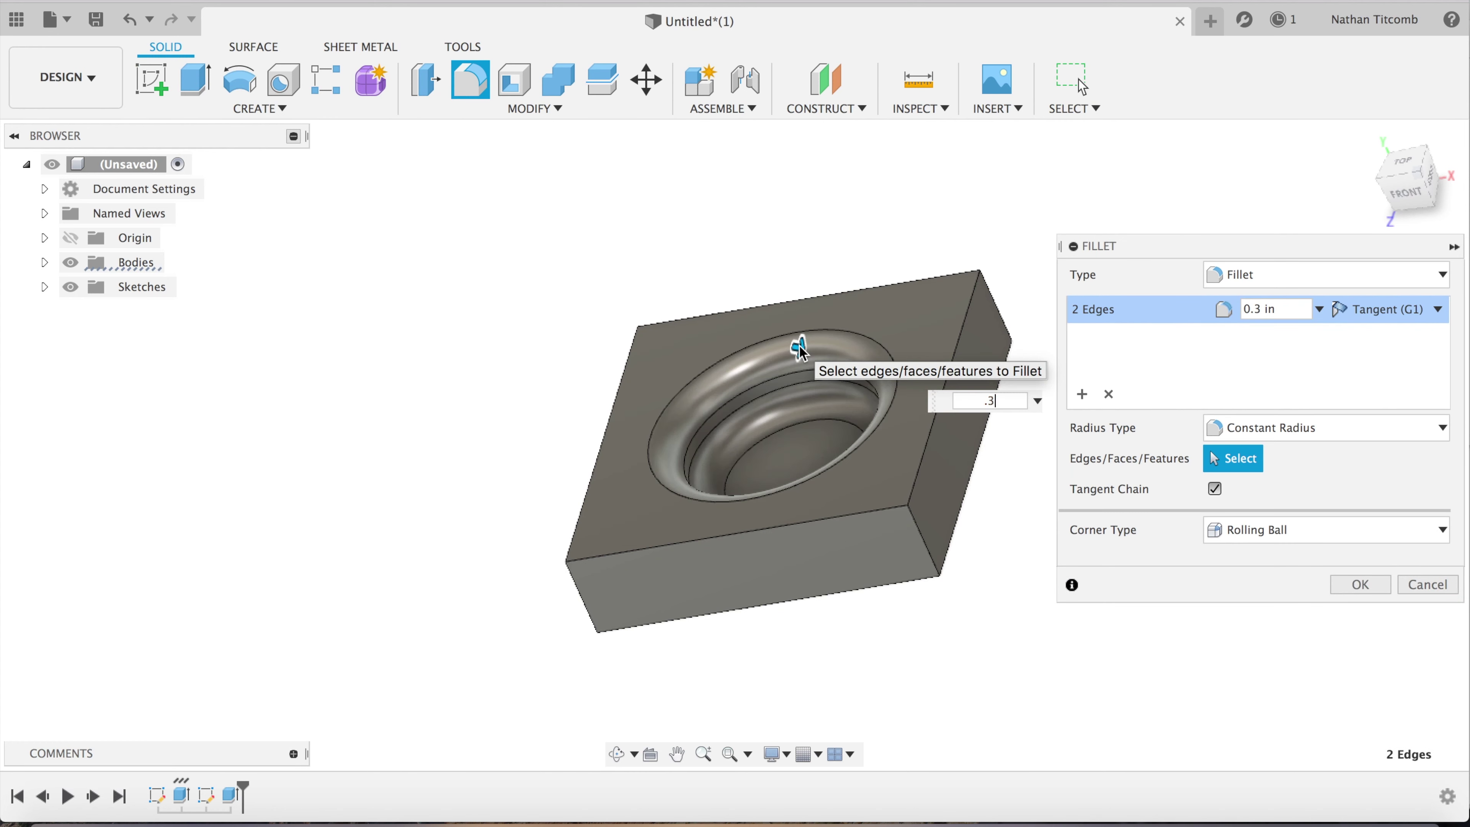
{"action": "key", "text": "Return"}
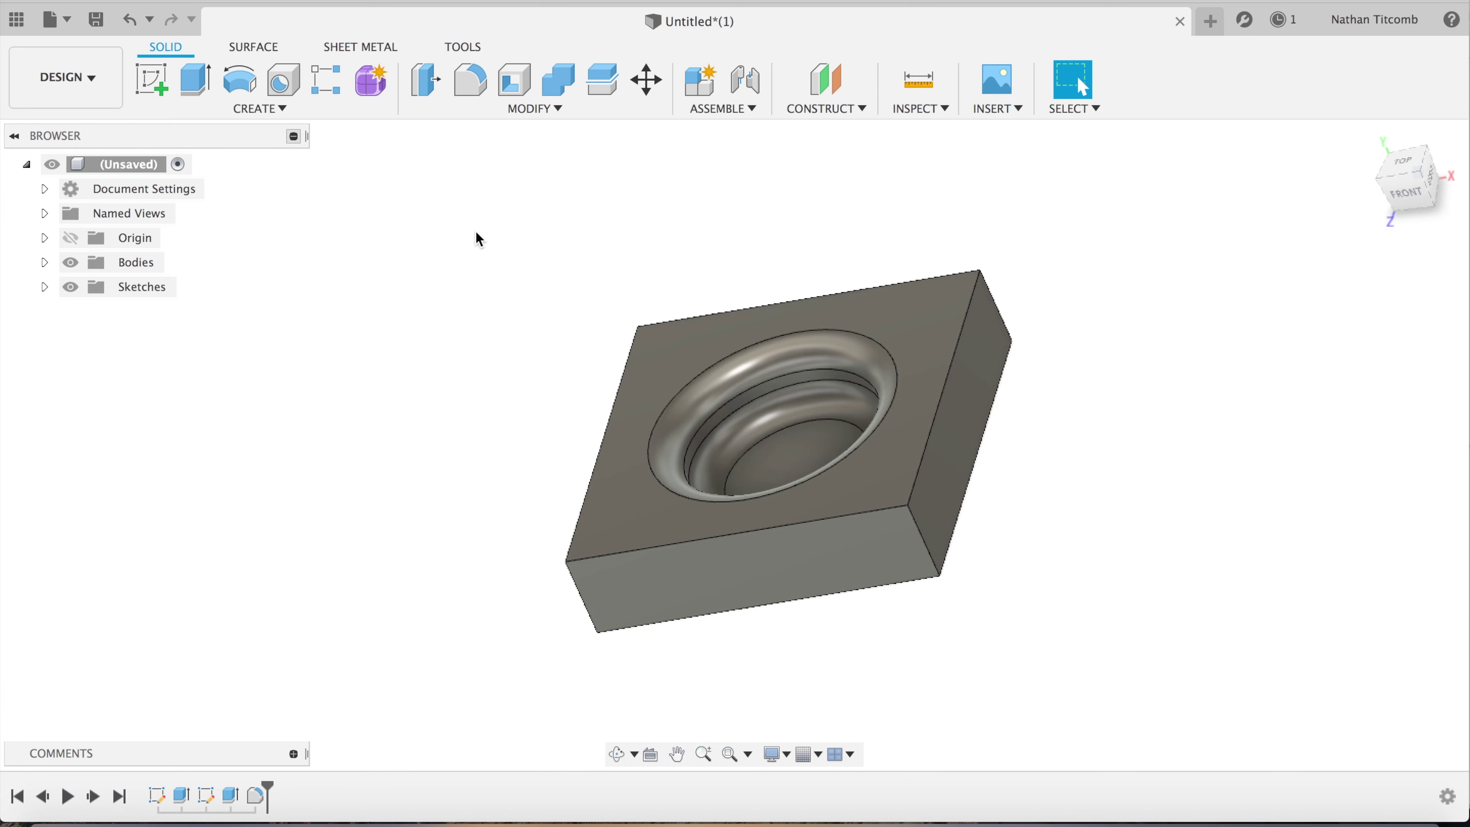
Start a sketch on the block's top face and draw a 0.30 in line from the top-left corner
{"action": "left_click", "coordinate": [152, 79]}
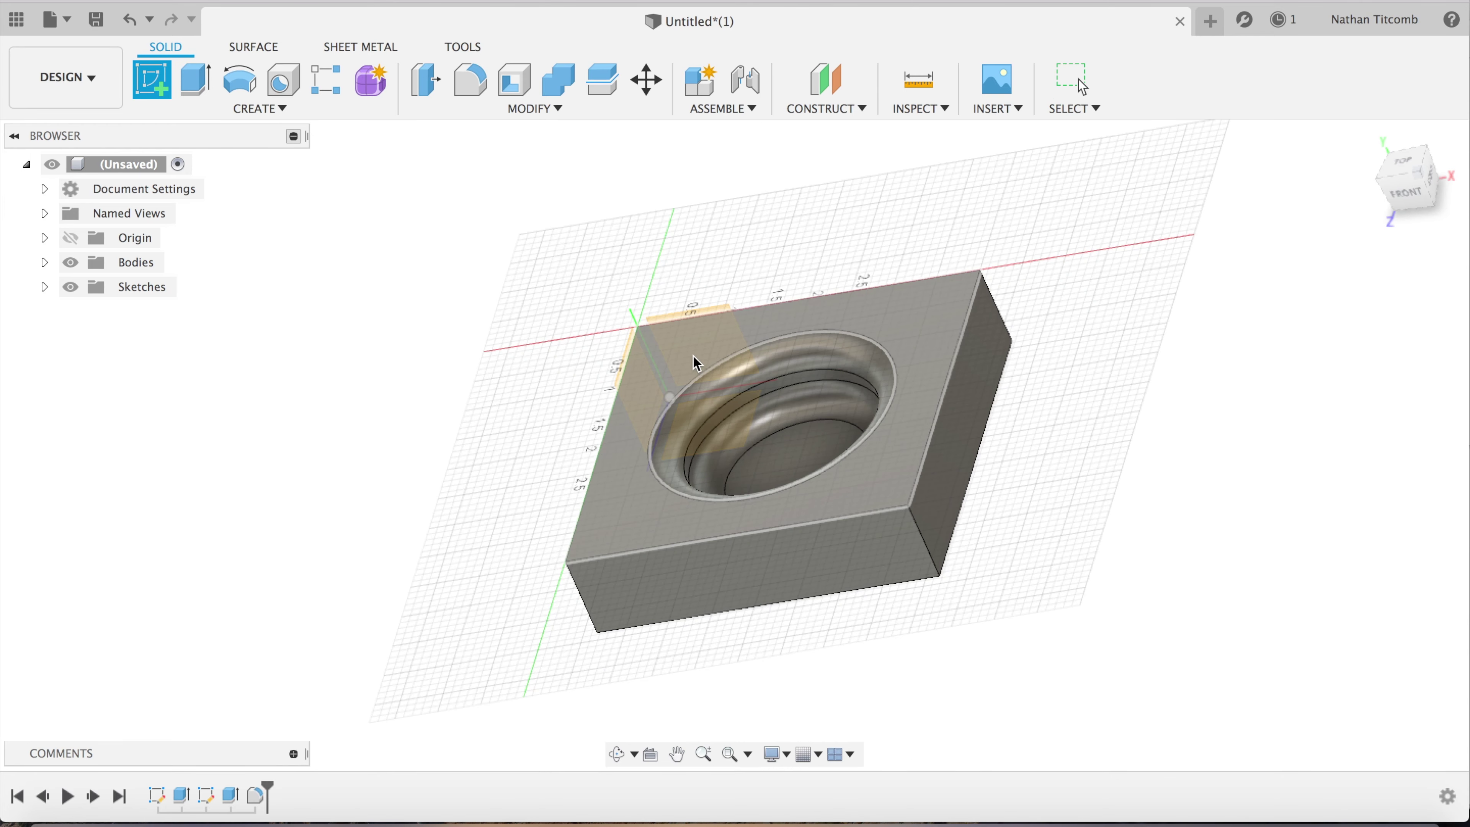
{"action": "left_click", "coordinate": [698, 363]}
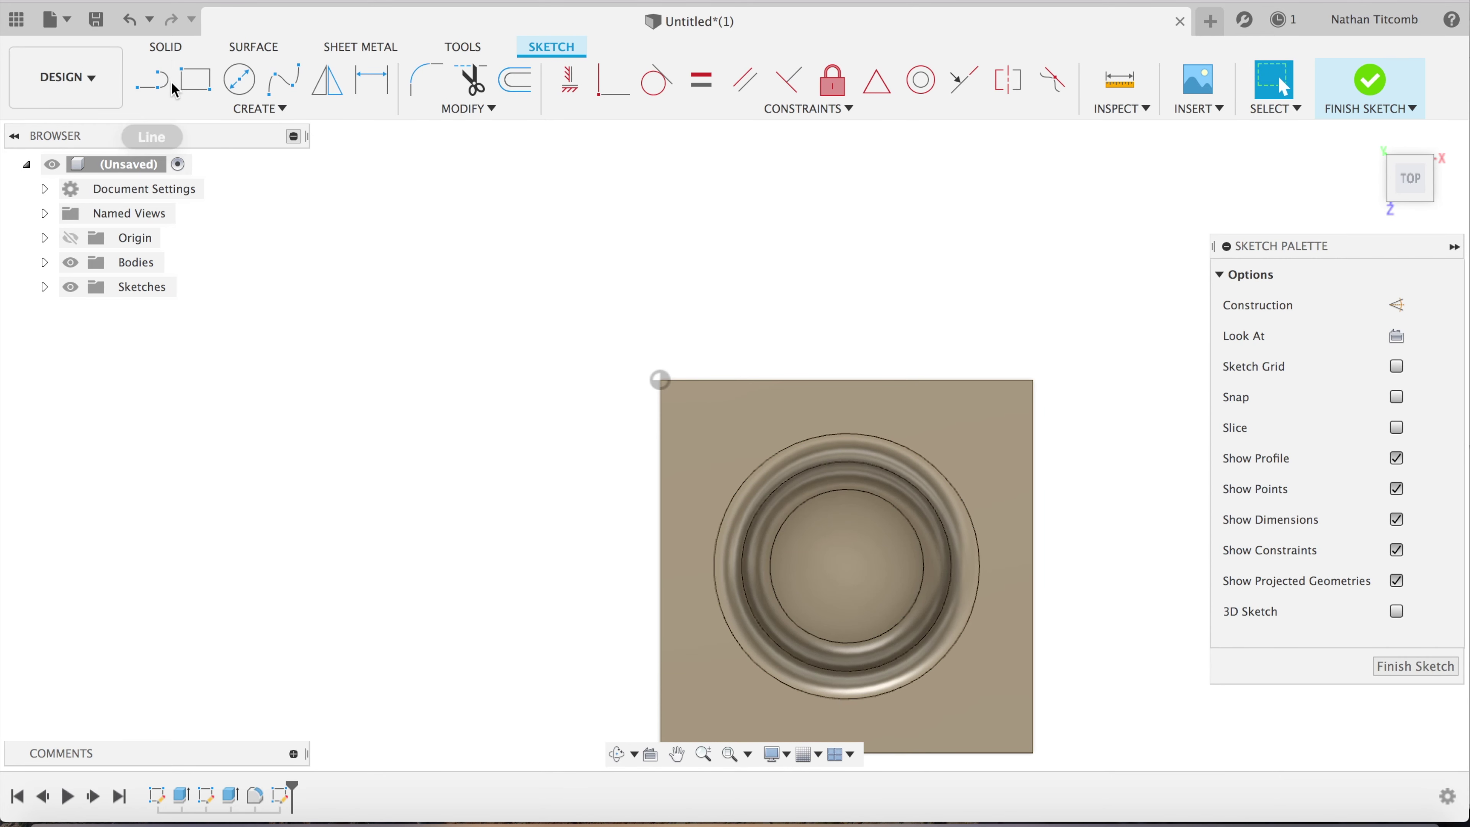
{"action": "left_click", "coordinate": [170, 87]}
{"action": "left_click", "coordinate": [662, 381]}
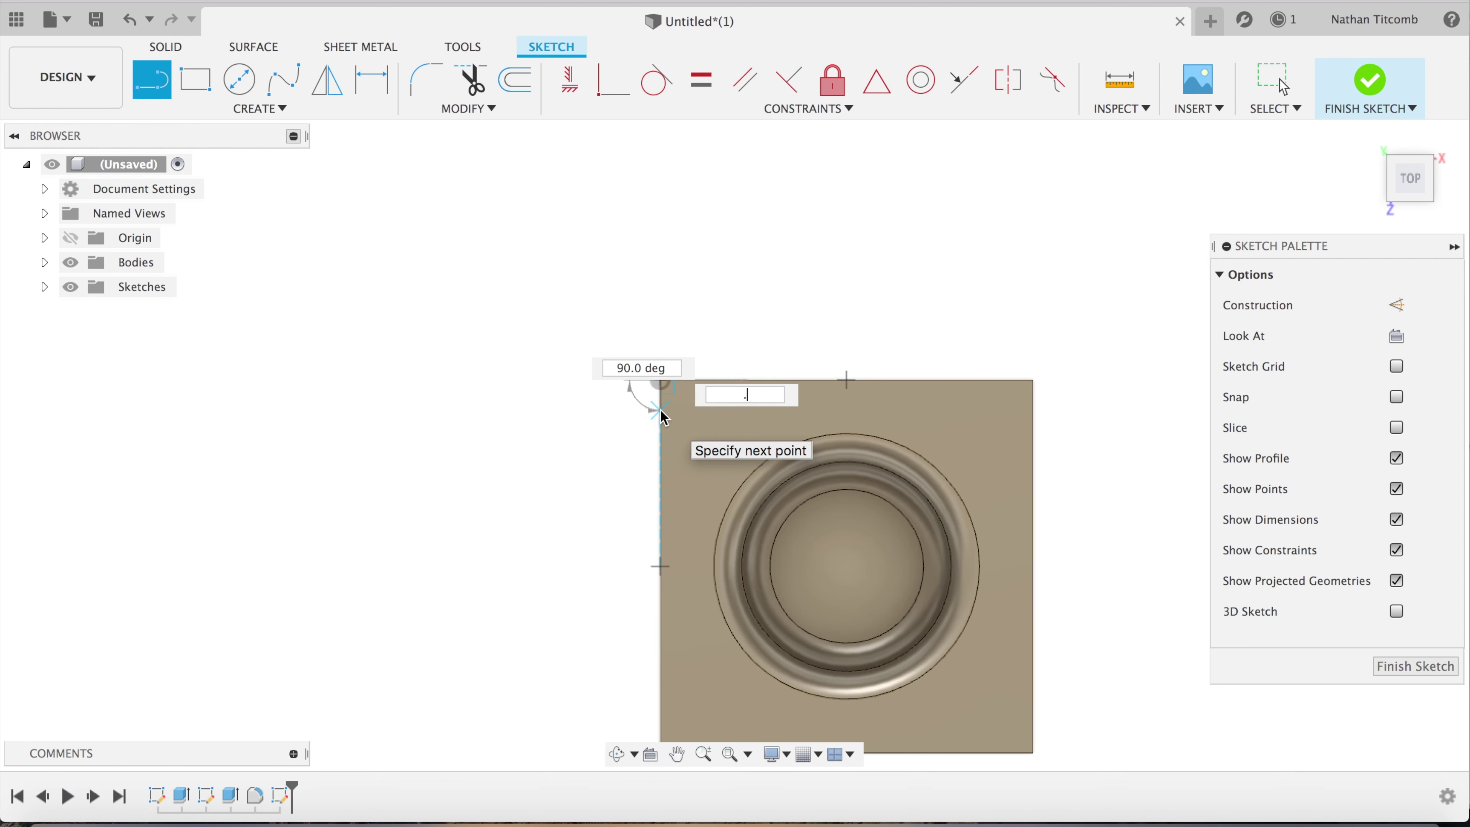
{"action": "key", "text": "Tab"}
{"action": "key", "text": "Return"}
{"action": "key", "text": "Escape"}
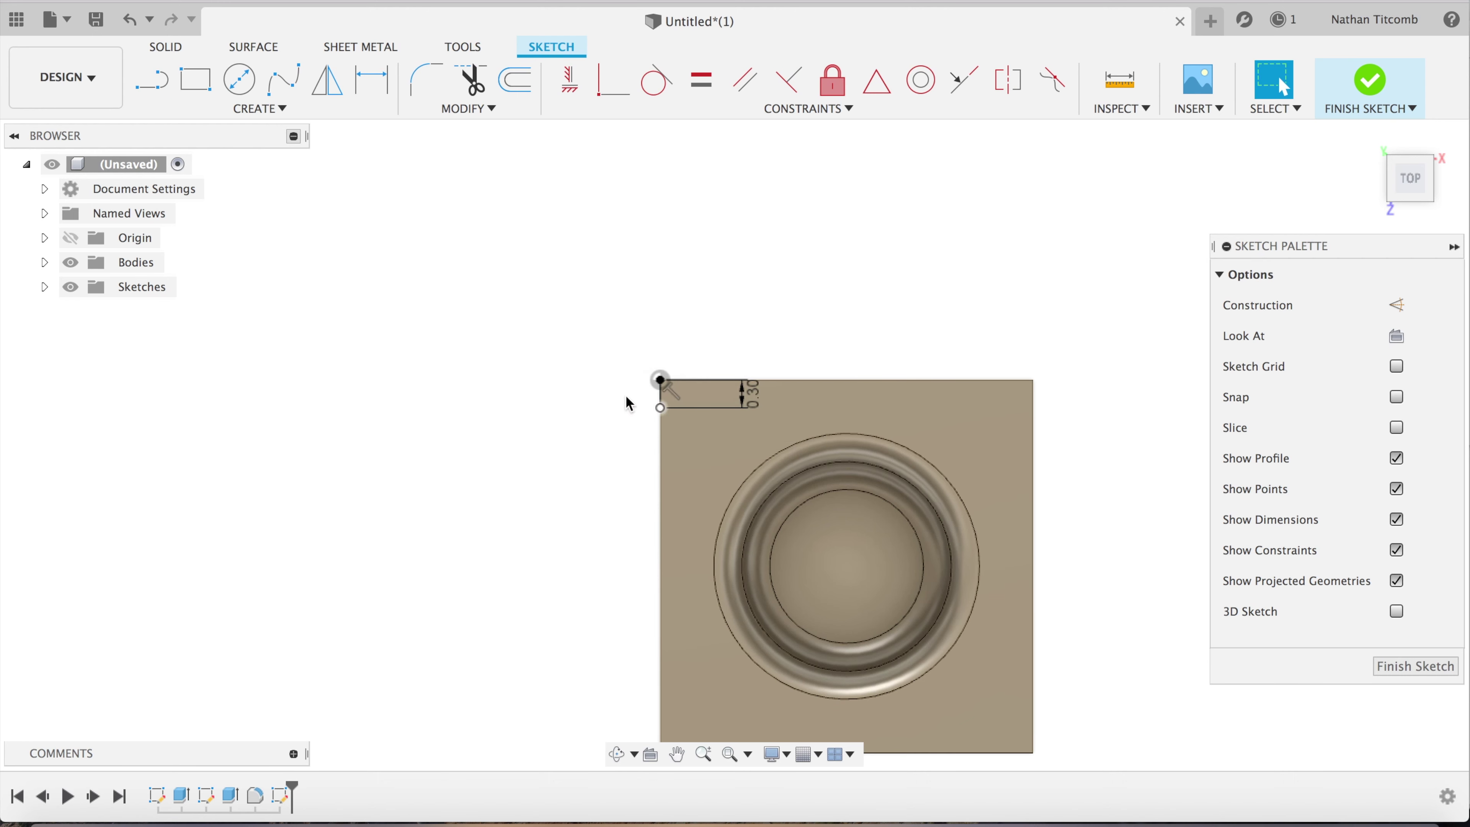
Draw a 0.50 in line from the end of the 0.30 in line
{"action": "left_click", "coordinate": [152, 79]}
{"action": "left_click", "coordinate": [660, 408]}
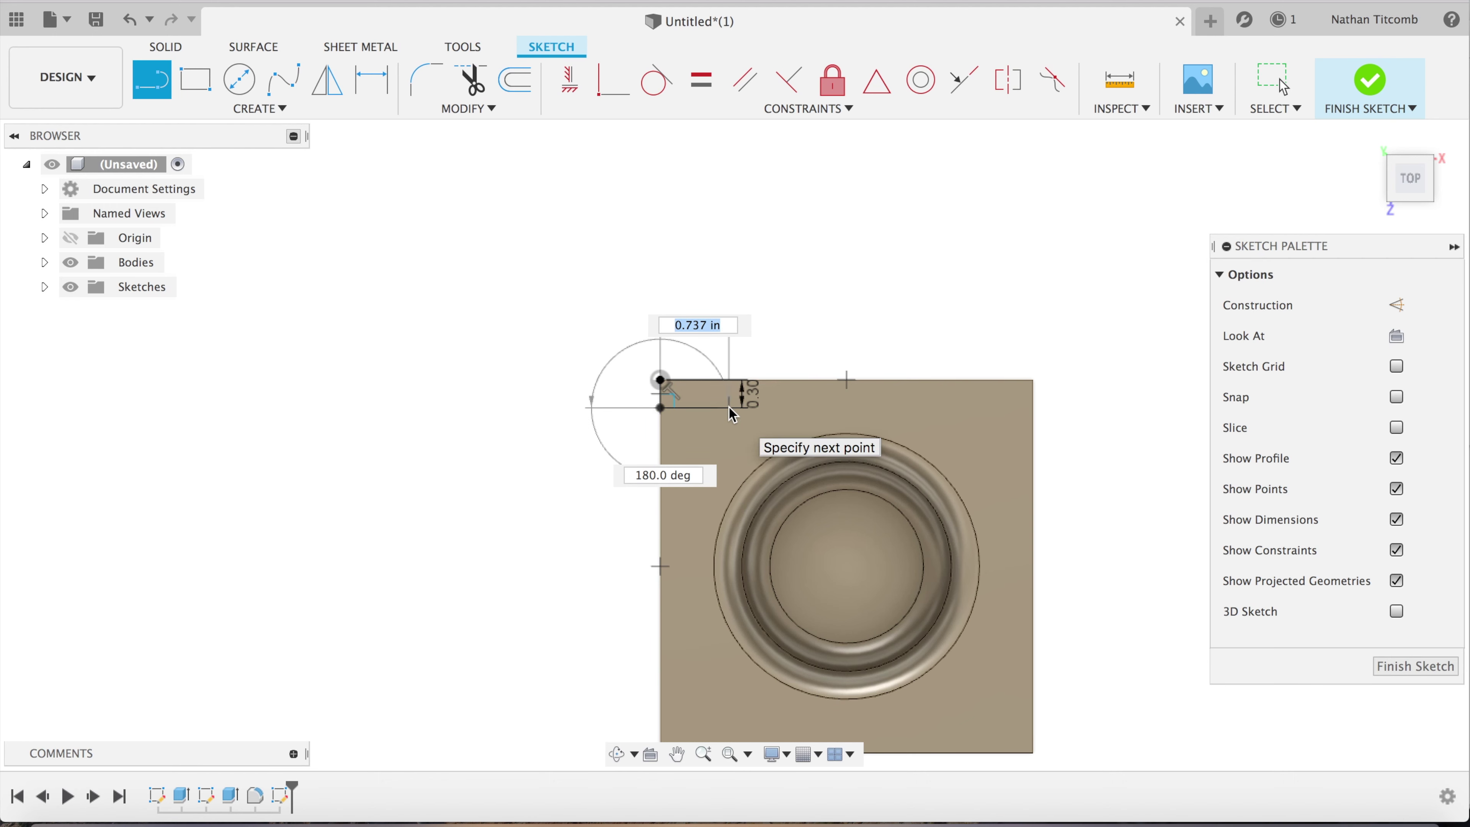
{"action": "type", "text": ".3"}
{"action": "key", "text": "Tab"}
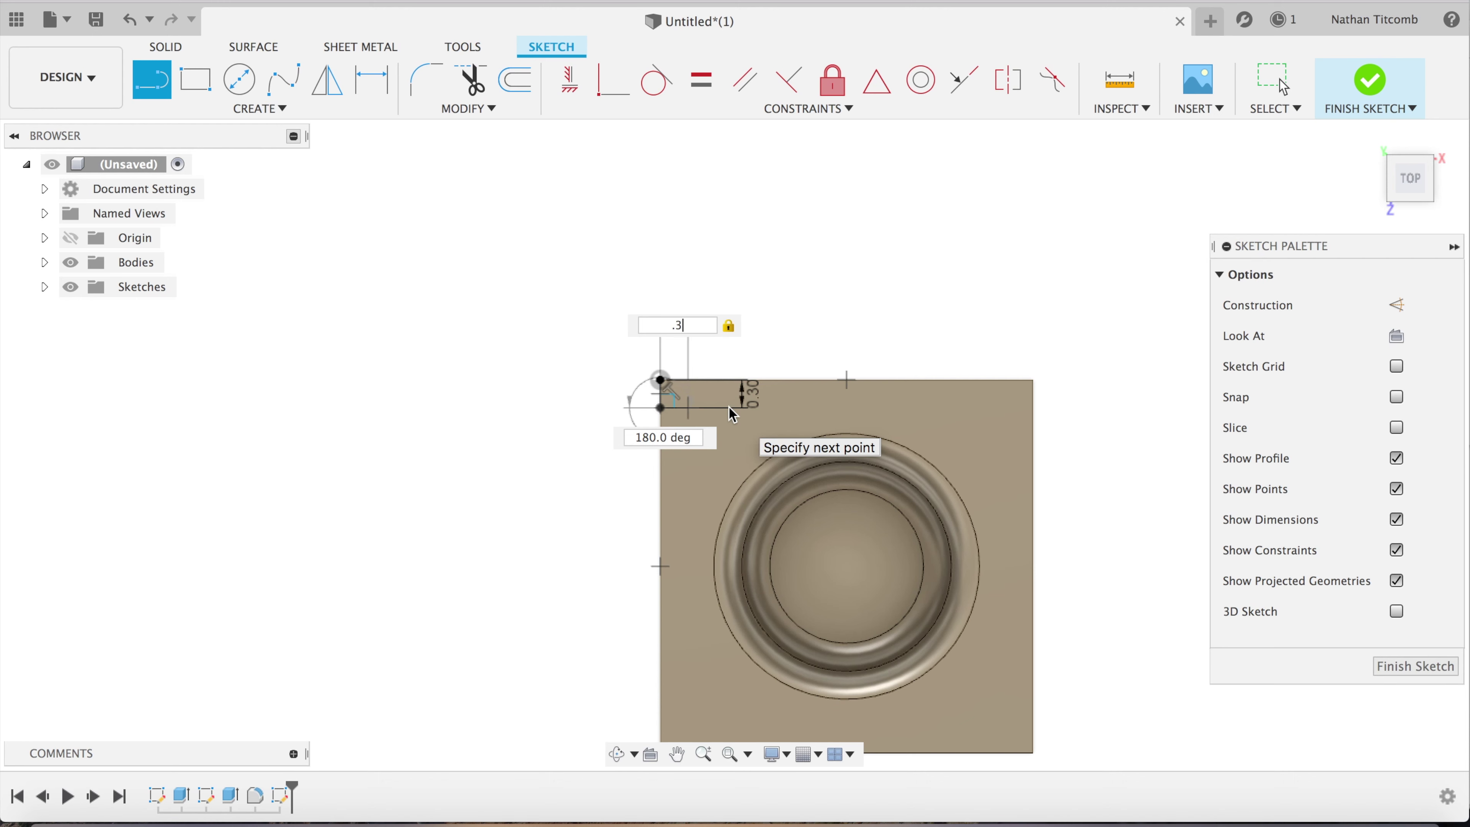
{"action": "type", "text": "5"}
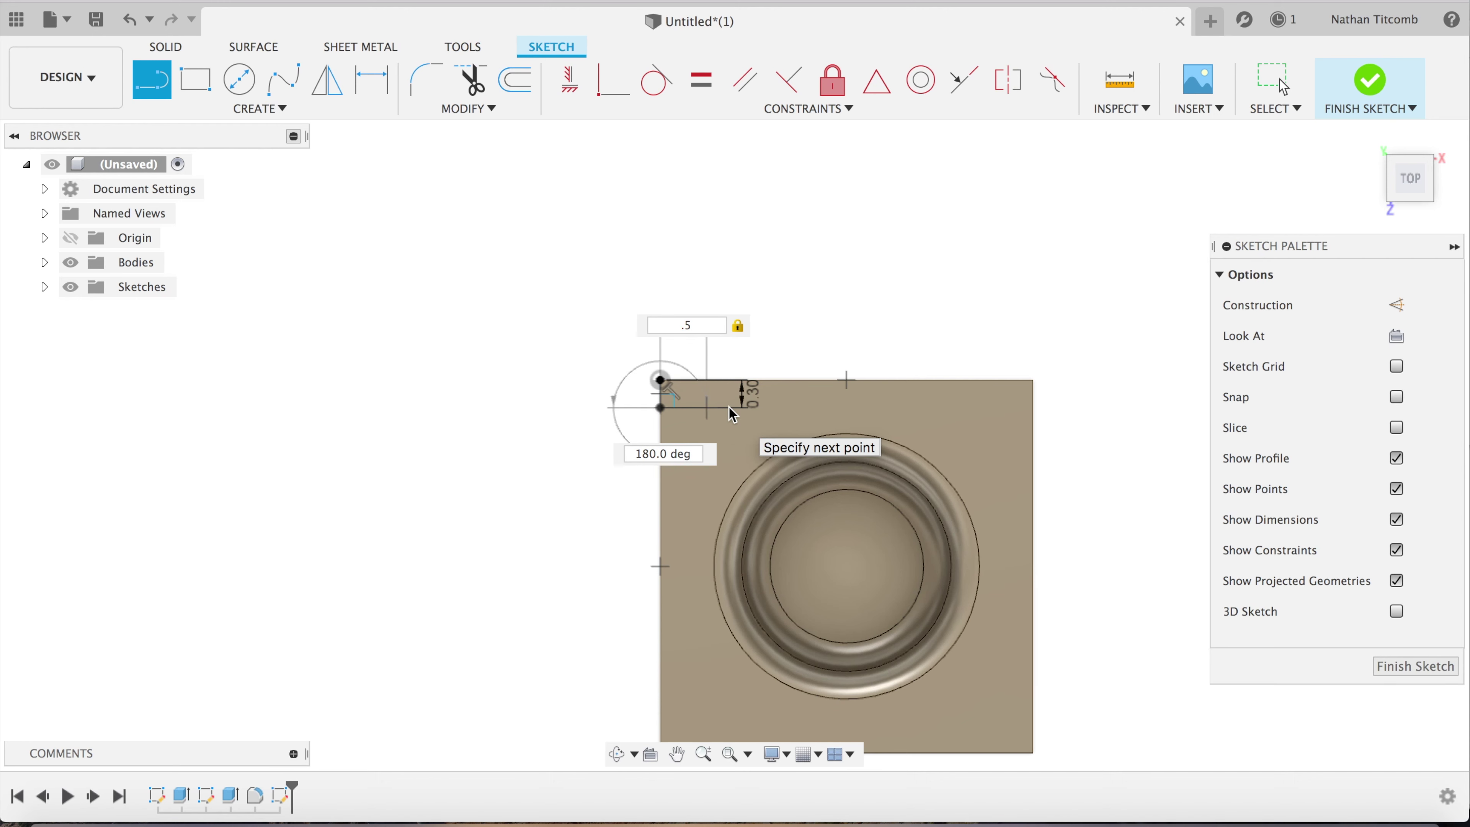
{"action": "key", "text": "Return"}
{"action": "key", "text": "Escape"}
Place a Ø0.5 in circle centred at the end of the 0.50 in line
{"action": "left_click", "coordinate": [227, 81]}
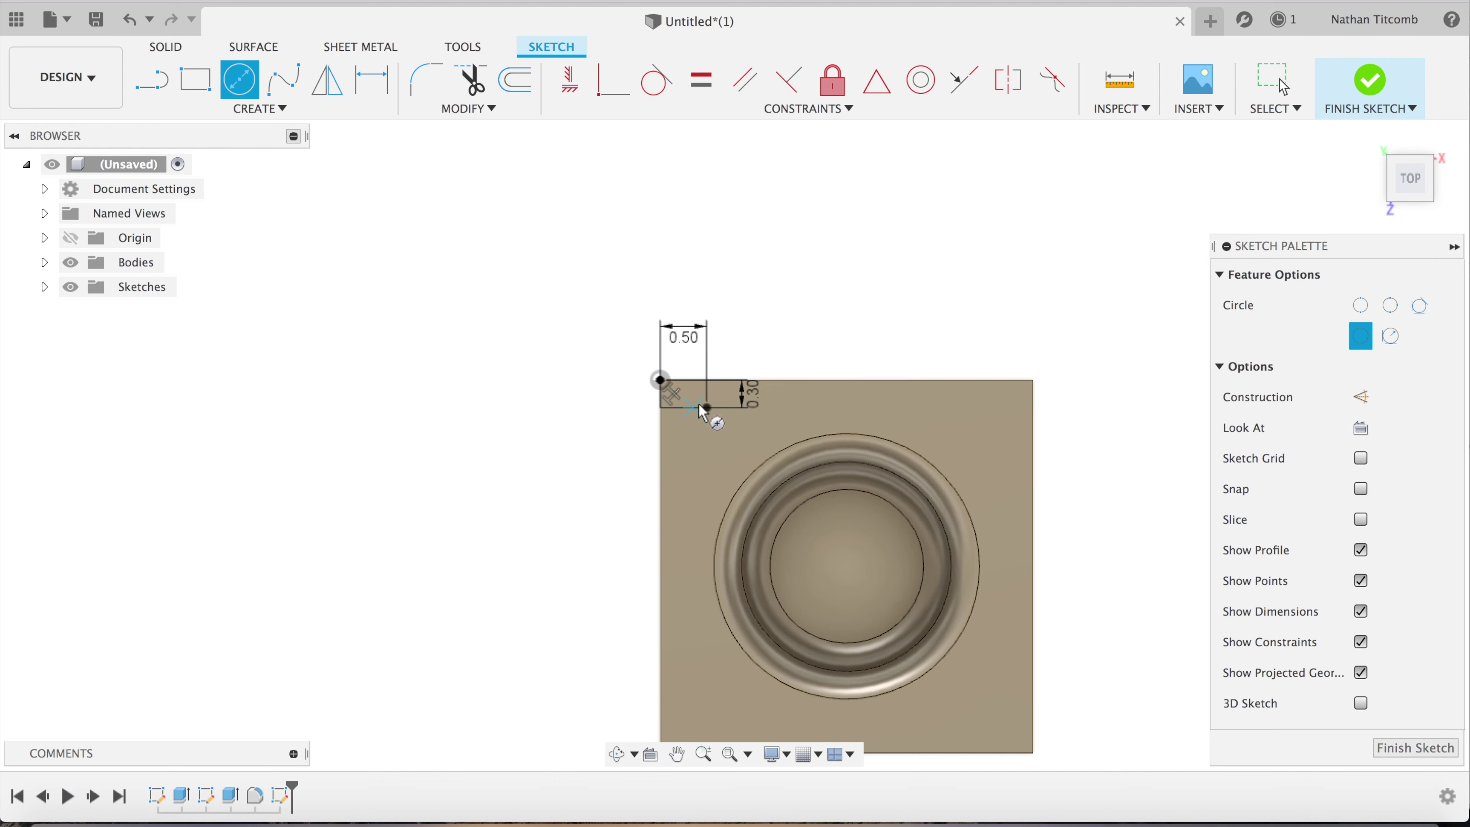
{"action": "left_click", "coordinate": [708, 408]}
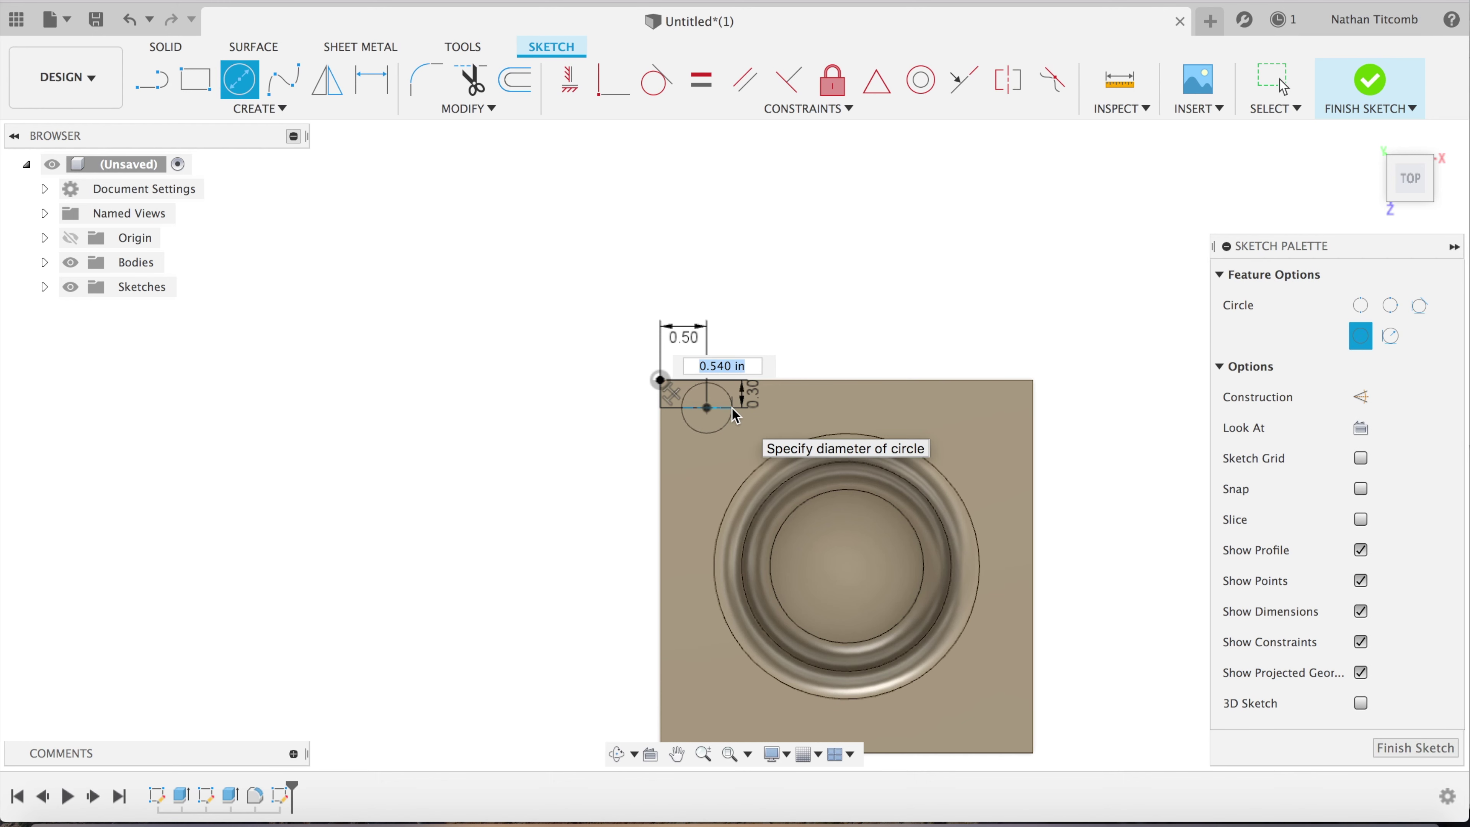
{"action": "type", "text": ".5"}
{"action": "key", "text": "Tab"}
{"action": "key", "text": "Return"}
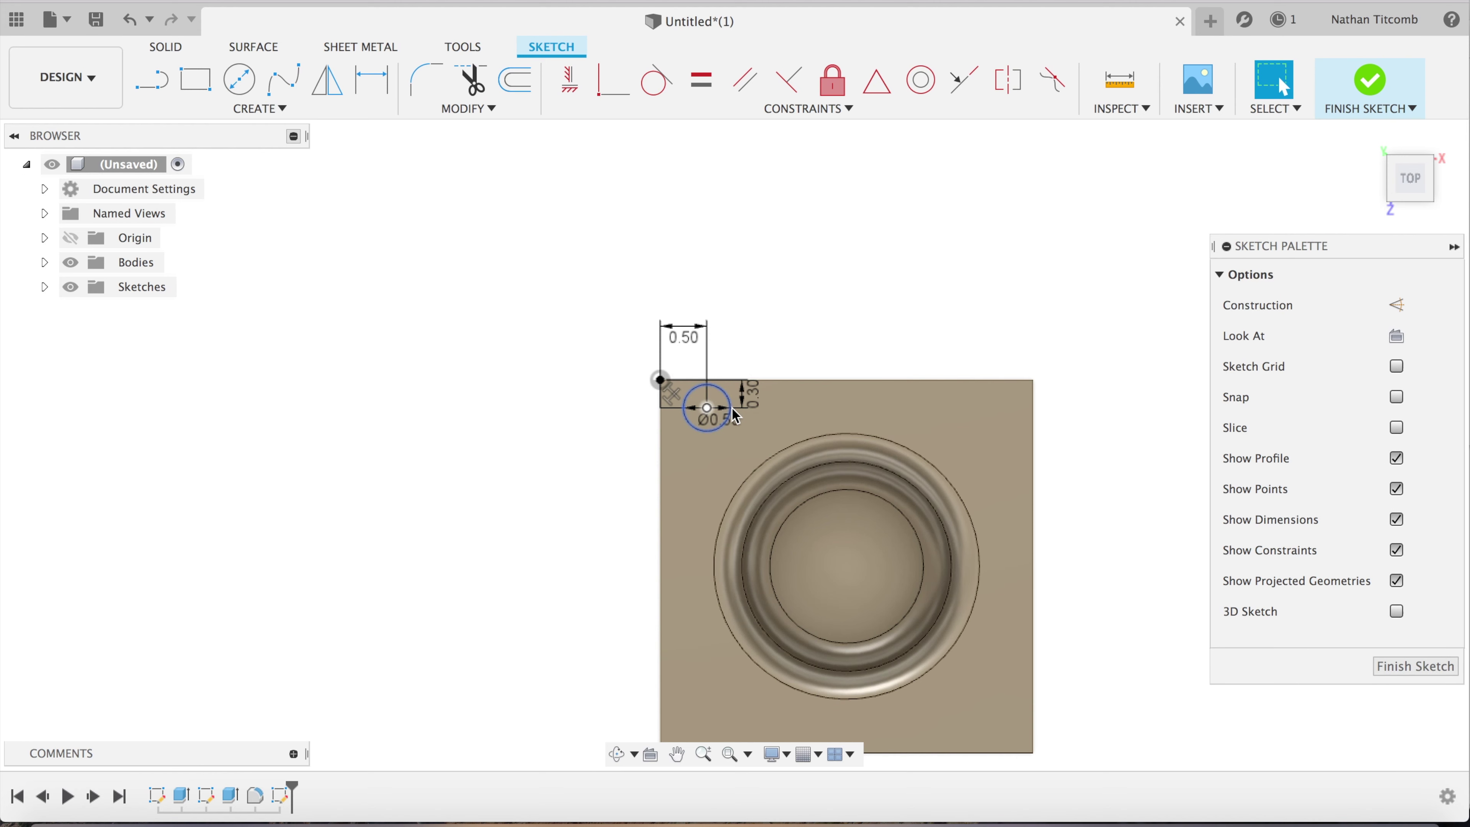
{"action": "scroll", "coordinate": [737, 415], "scroll_direction": "down", "scroll_amount": 3}
{"action": "scroll", "coordinate": [737, 415], "scroll_direction": "right", "scroll_amount": 3}
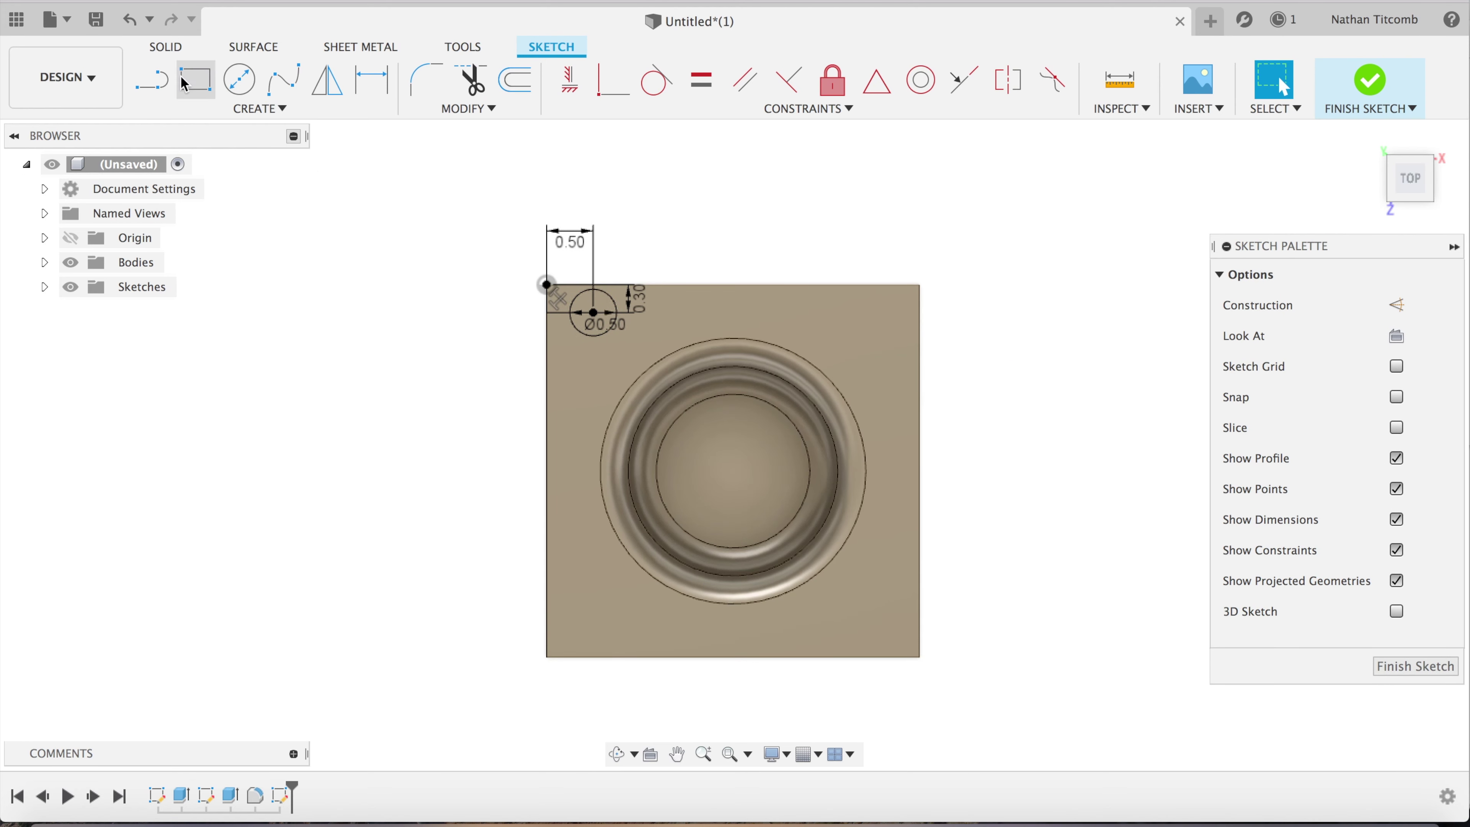
{"action": "key", "text": "l"}
Draw a 0.30 in line left and a 0.50 in line up from the bottom-right corner
{"action": "left_click", "coordinate": [919, 657]}
{"action": "type", "text": ".3"}
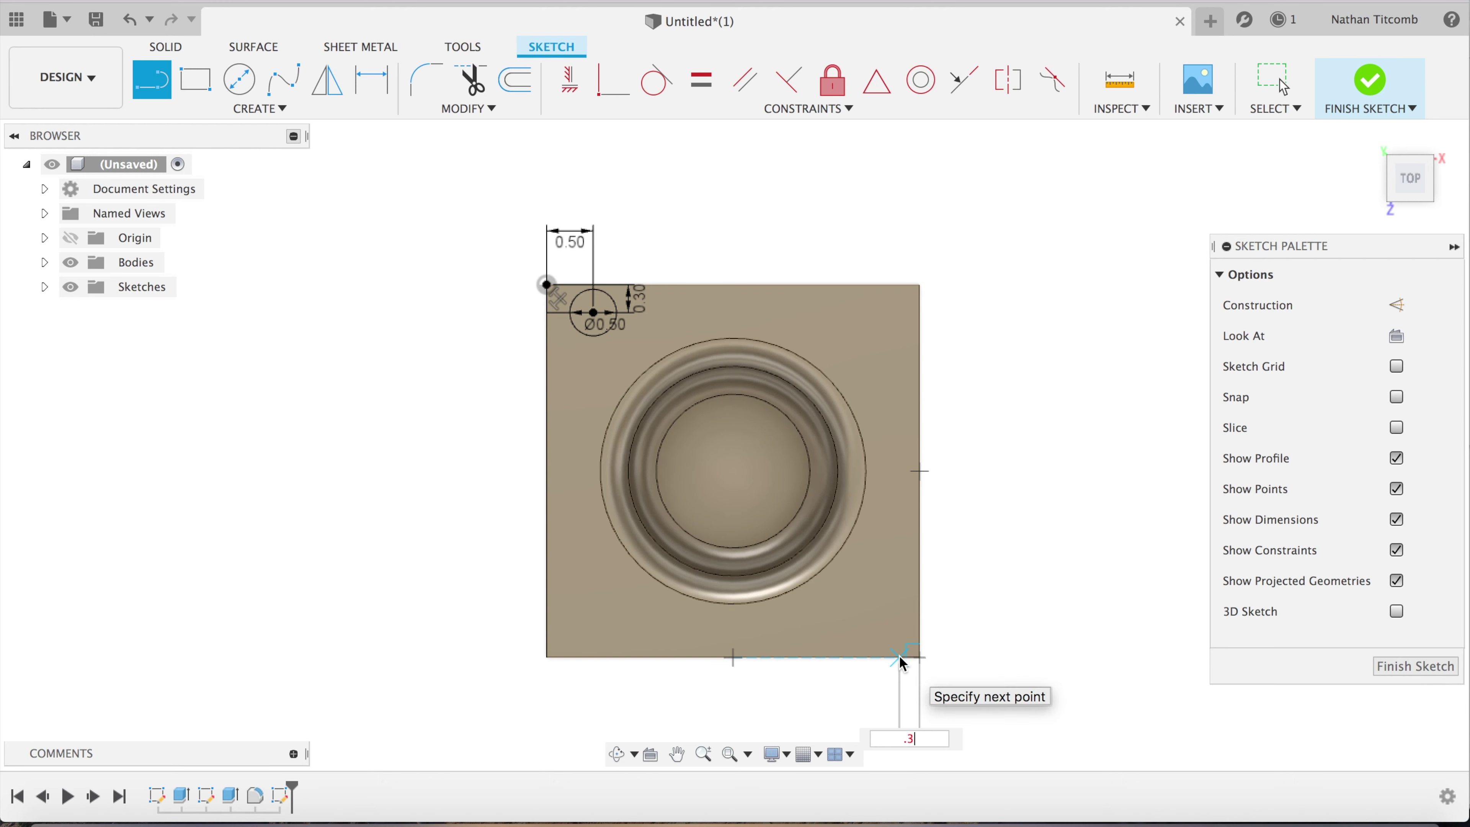
{"action": "key", "text": "Tab"}
{"action": "key", "text": "Return"}
{"action": "key", "text": "Escape"}
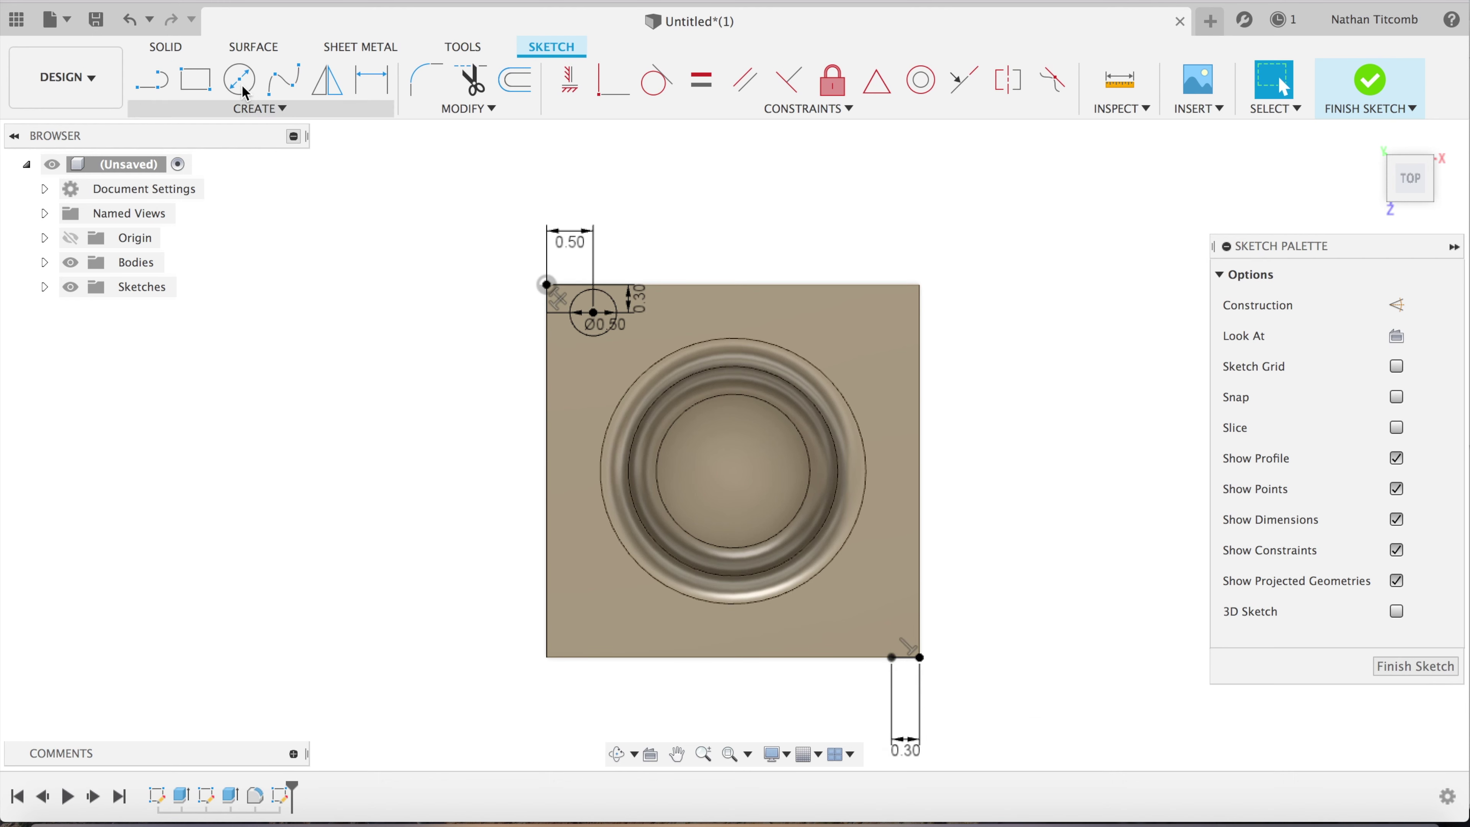
{"action": "left_click", "coordinate": [169, 84]}
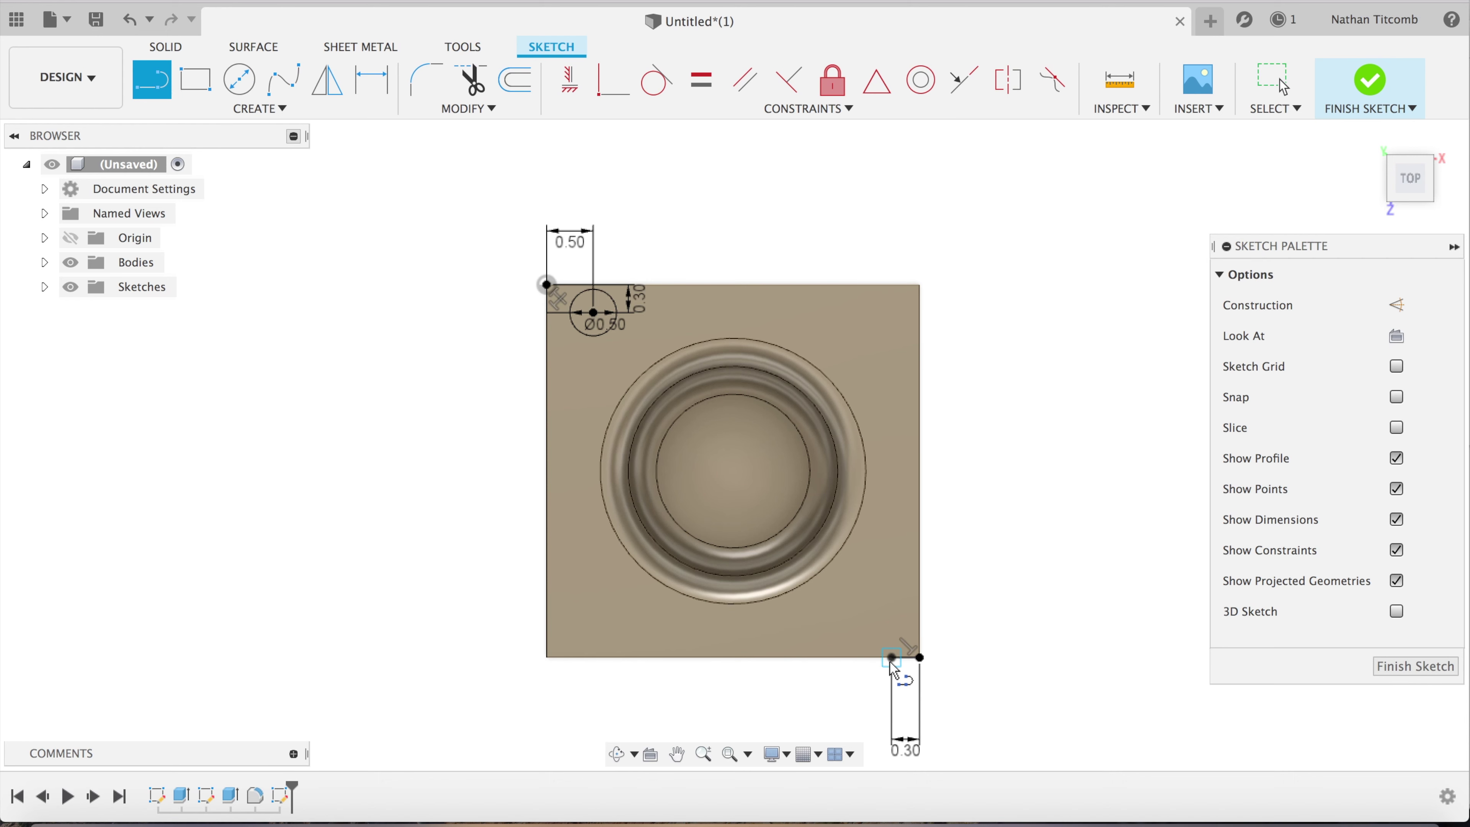
{"action": "left_click", "coordinate": [891, 658]}
{"action": "type", "text": ".5"}
{"action": "key", "text": "Tab"}
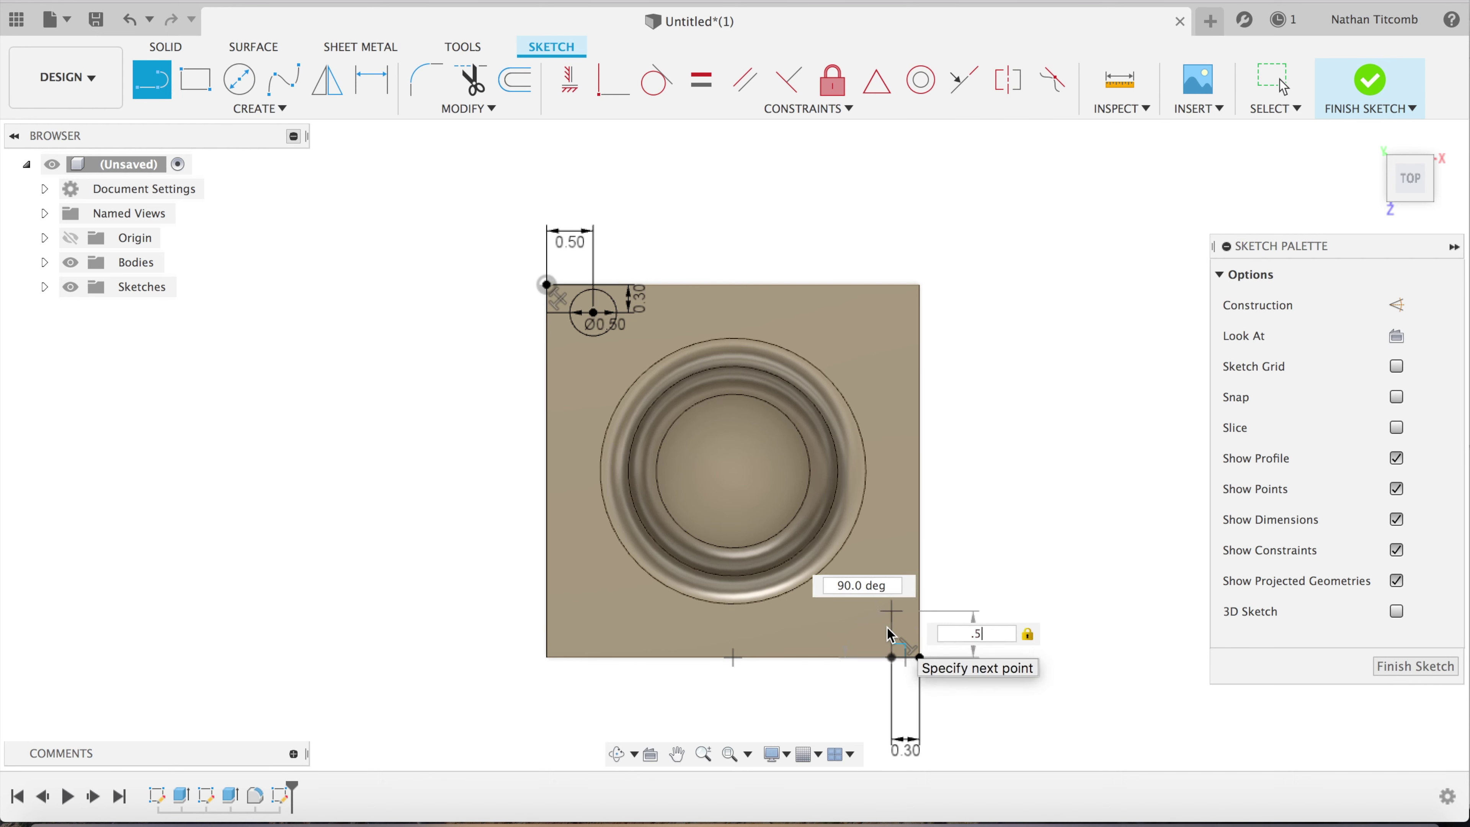
{"action": "key", "text": "Return"}
Place a Ø0.5 in circle at the top of the 0.50 in vertical line
{"action": "key", "text": "c"}
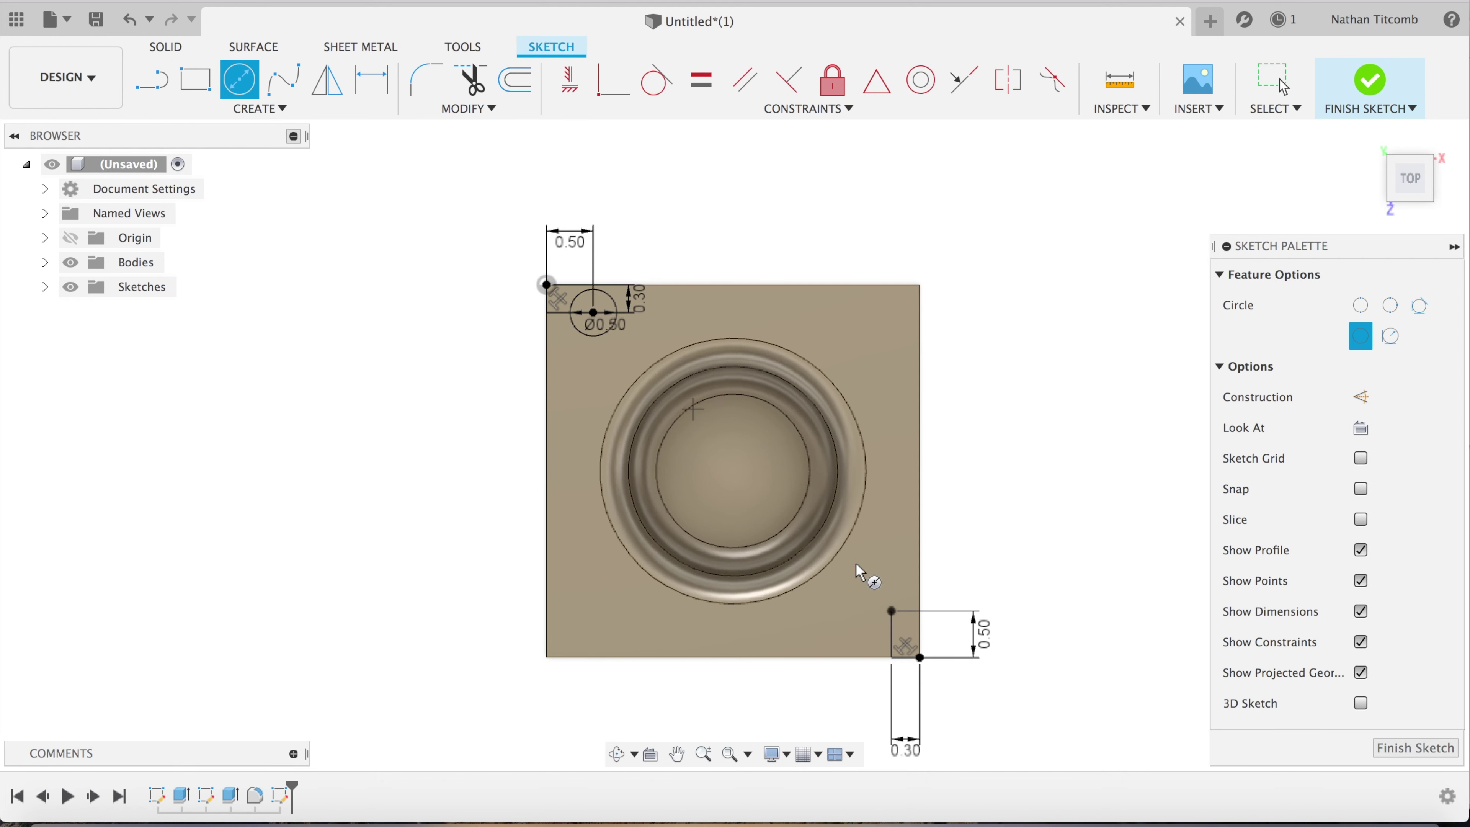
{"action": "left_click", "coordinate": [892, 611]}
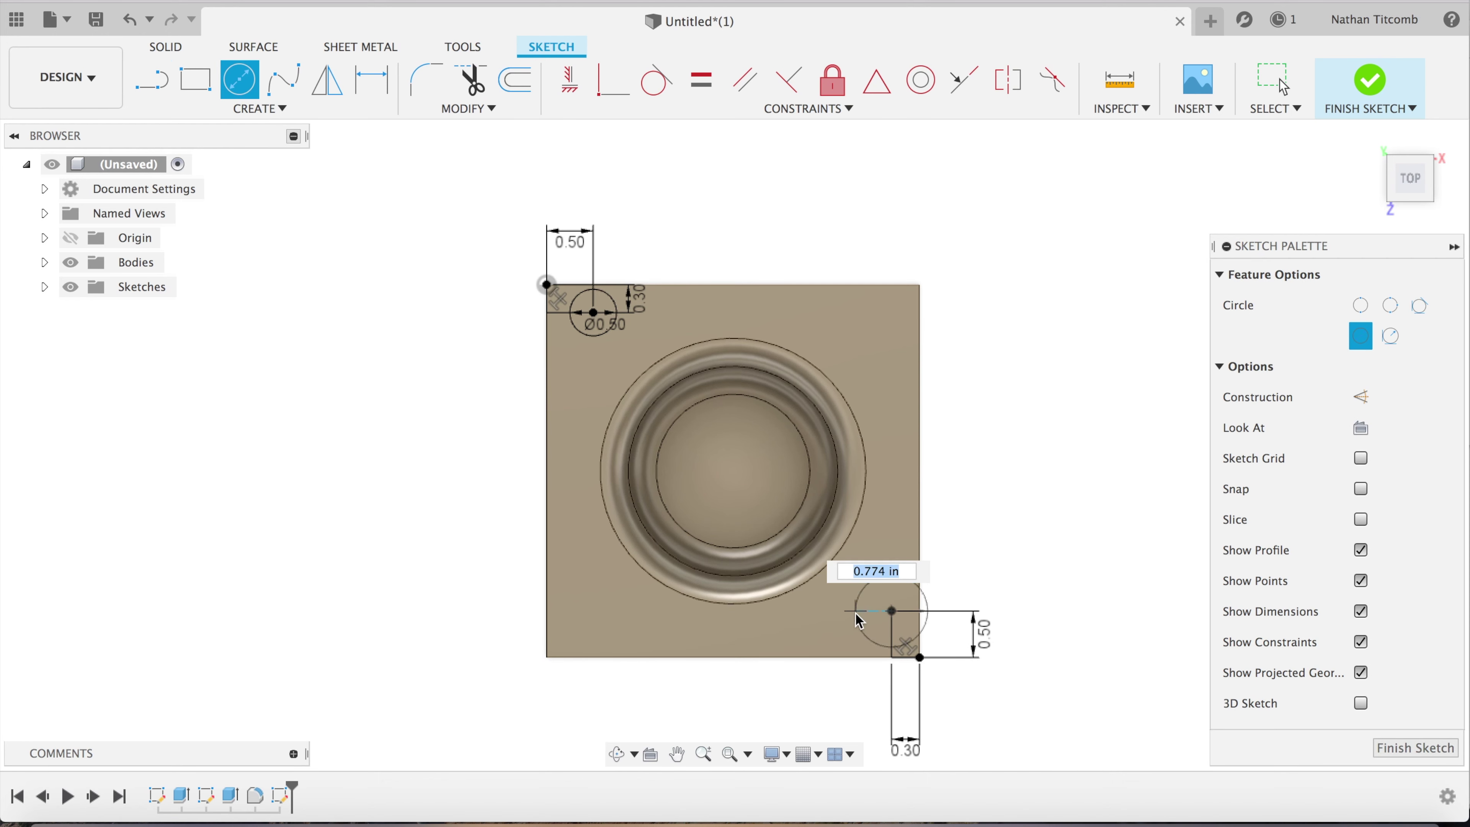
{"action": "key", "text": "Tab"}
{"action": "key", "text": "Return"}
{"action": "key", "text": "Escape"}
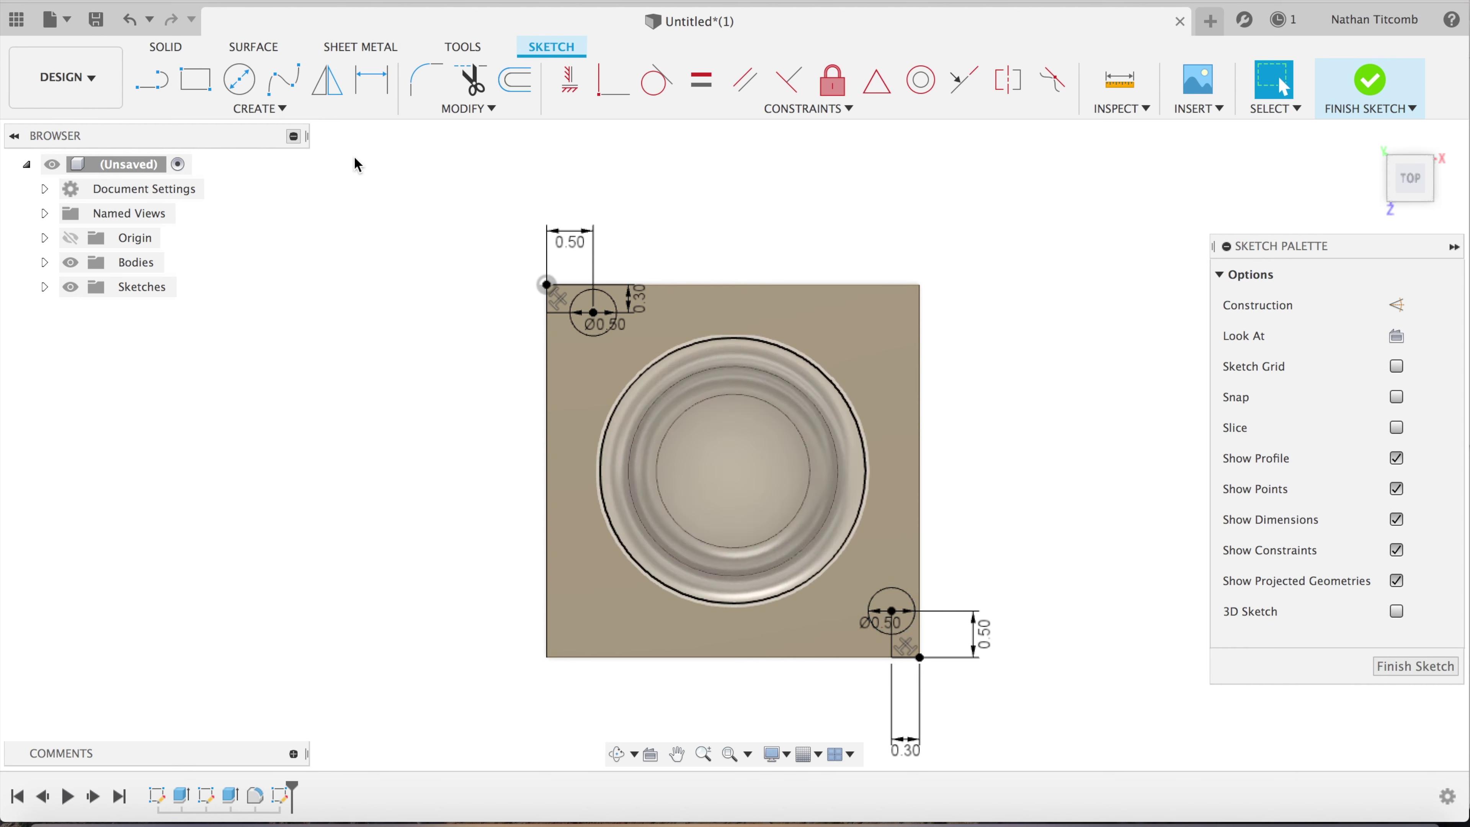
Add a circle near the bottom-left corner and finish the sketch
{"action": "left_click", "coordinate": [242, 78]}
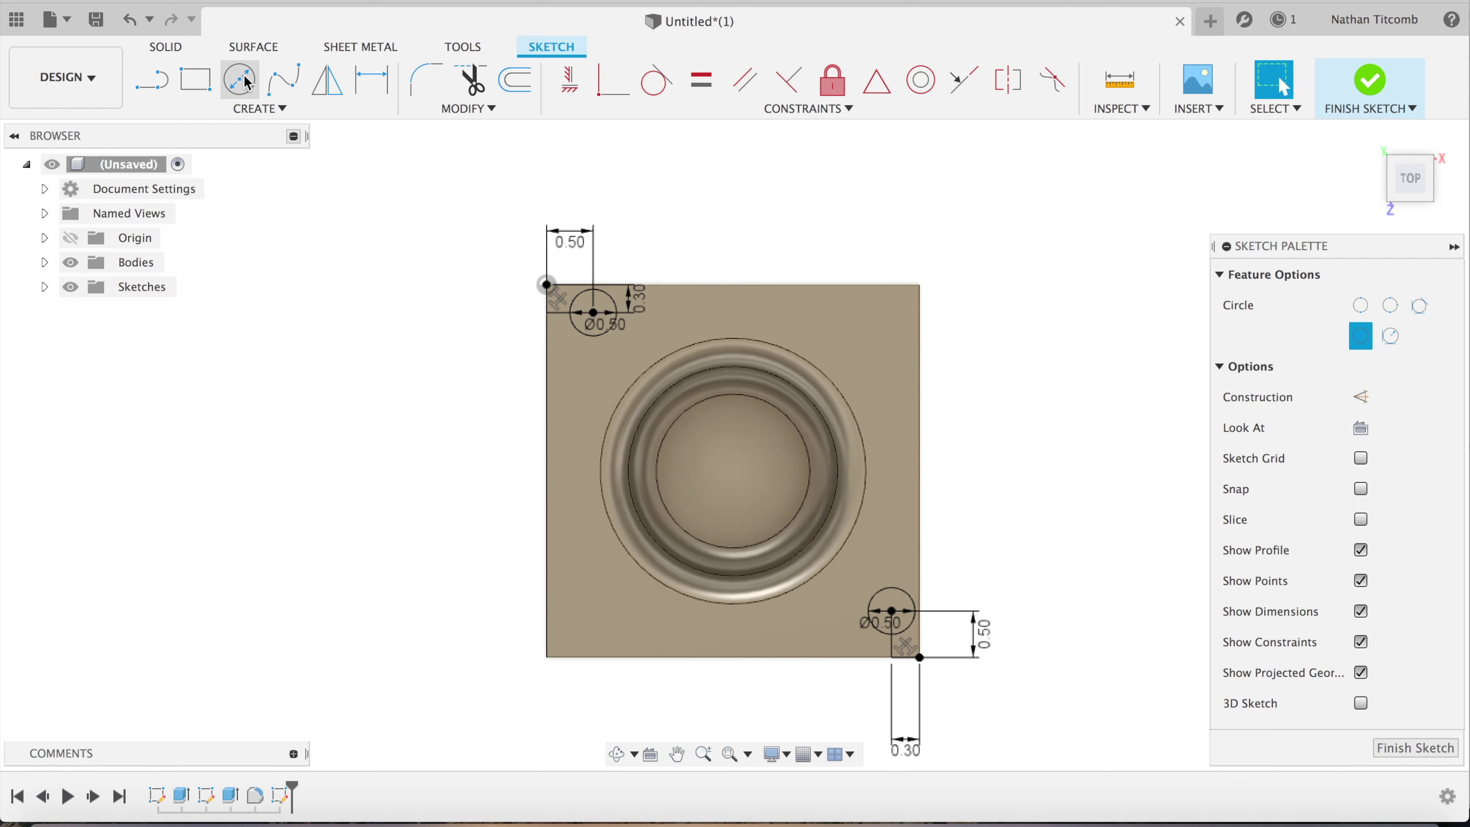
{"action": "left_click", "coordinate": [592, 607]}
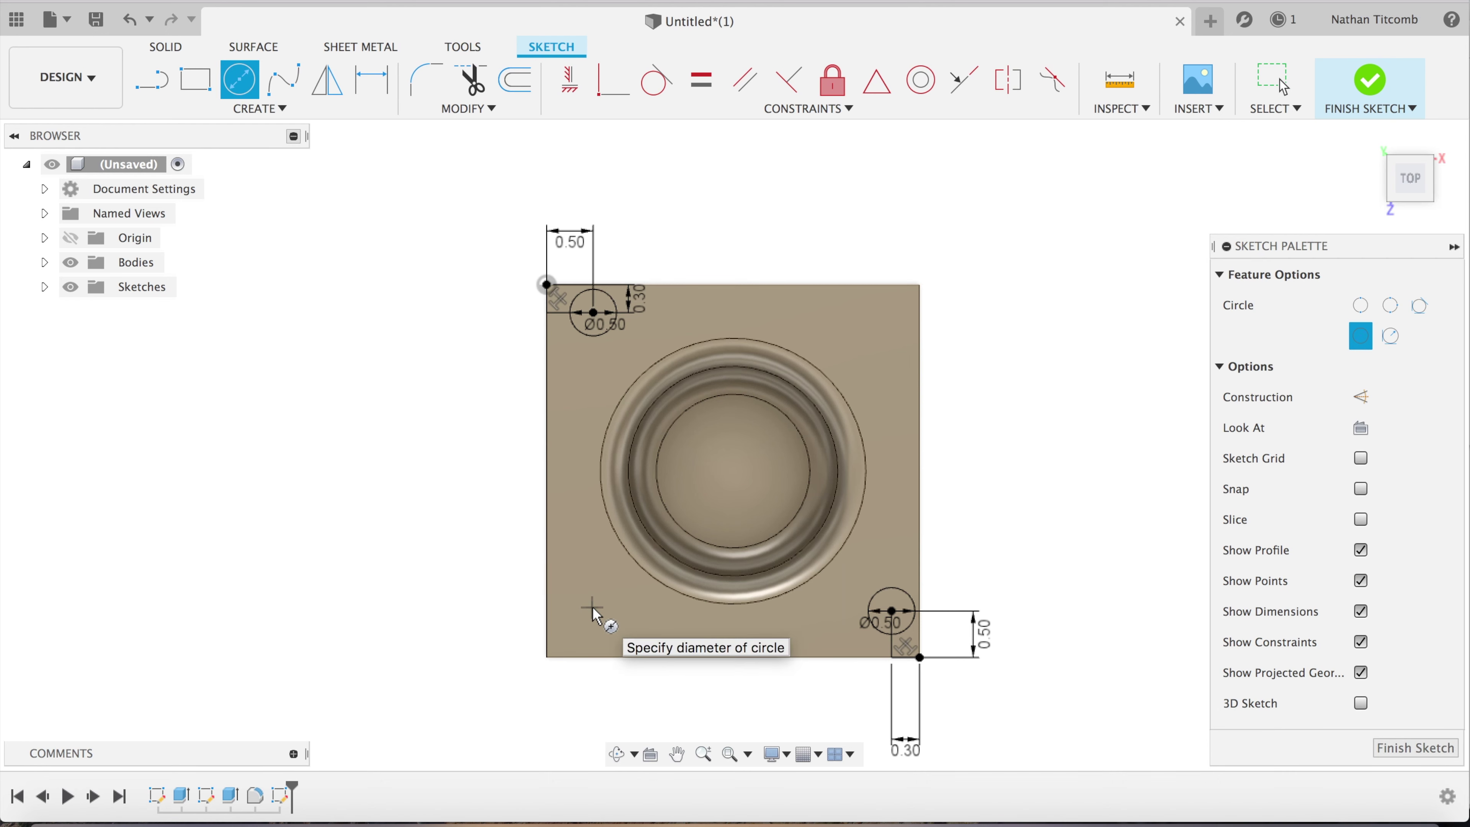
{"action": "left_click", "coordinate": [632, 607]}
{"action": "left_click", "coordinate": [1416, 748]}
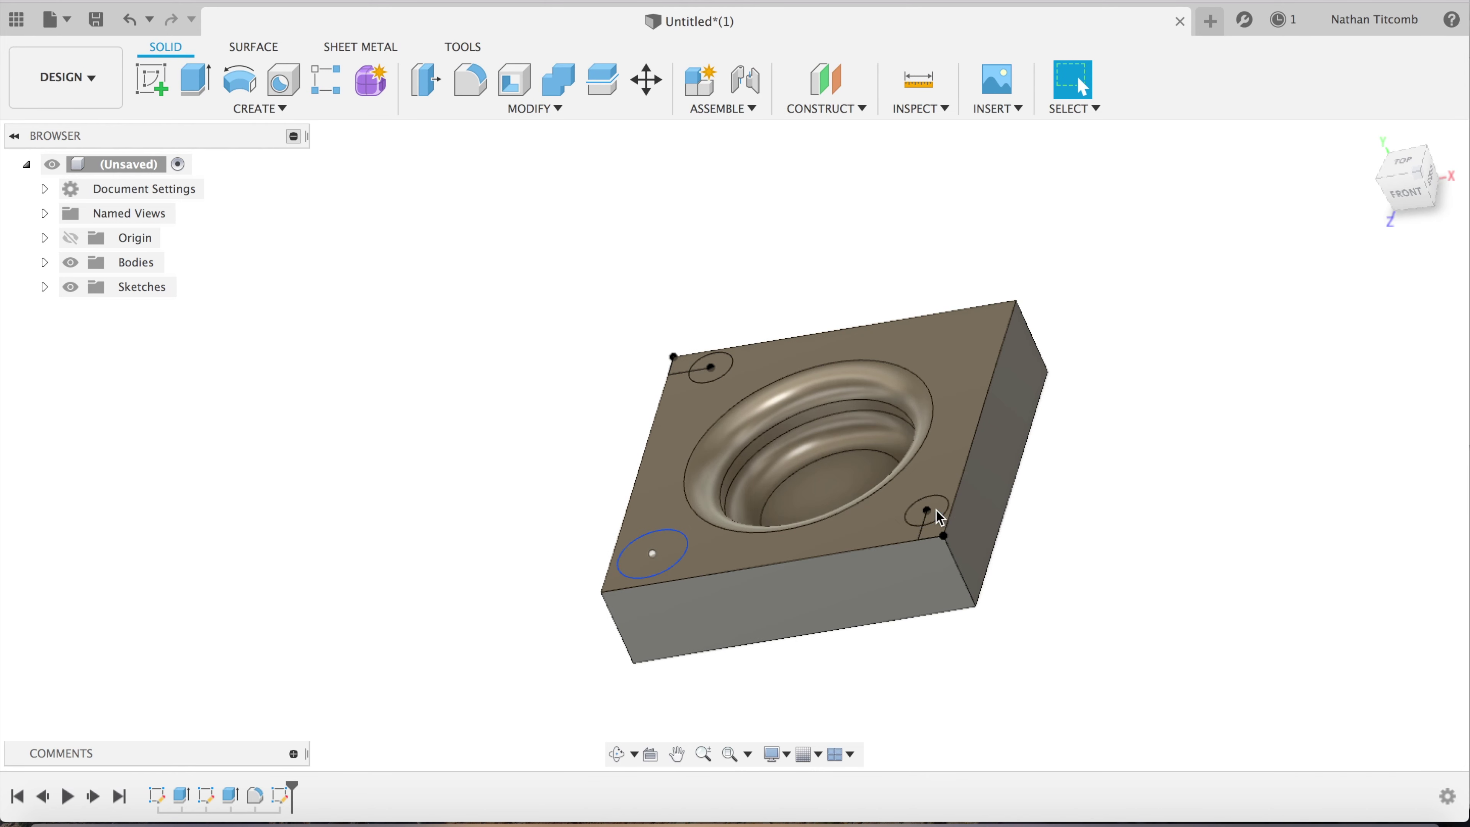
{"action": "scroll", "coordinate": [940, 514], "scroll_direction": "up", "scroll_amount": 3}
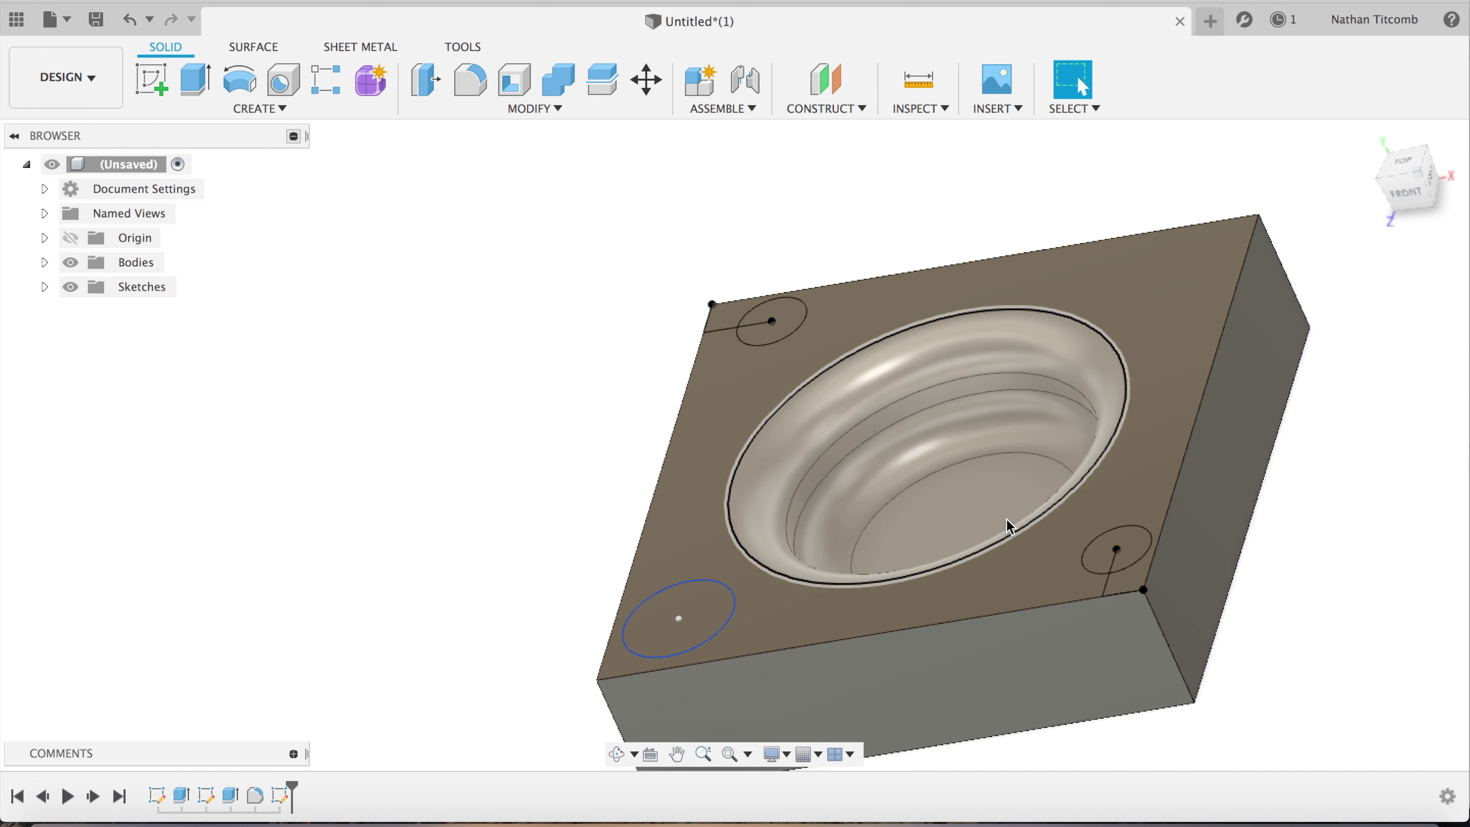
{"action": "scroll", "coordinate": [1010, 527], "scroll_direction": "up", "scroll_amount": 5}
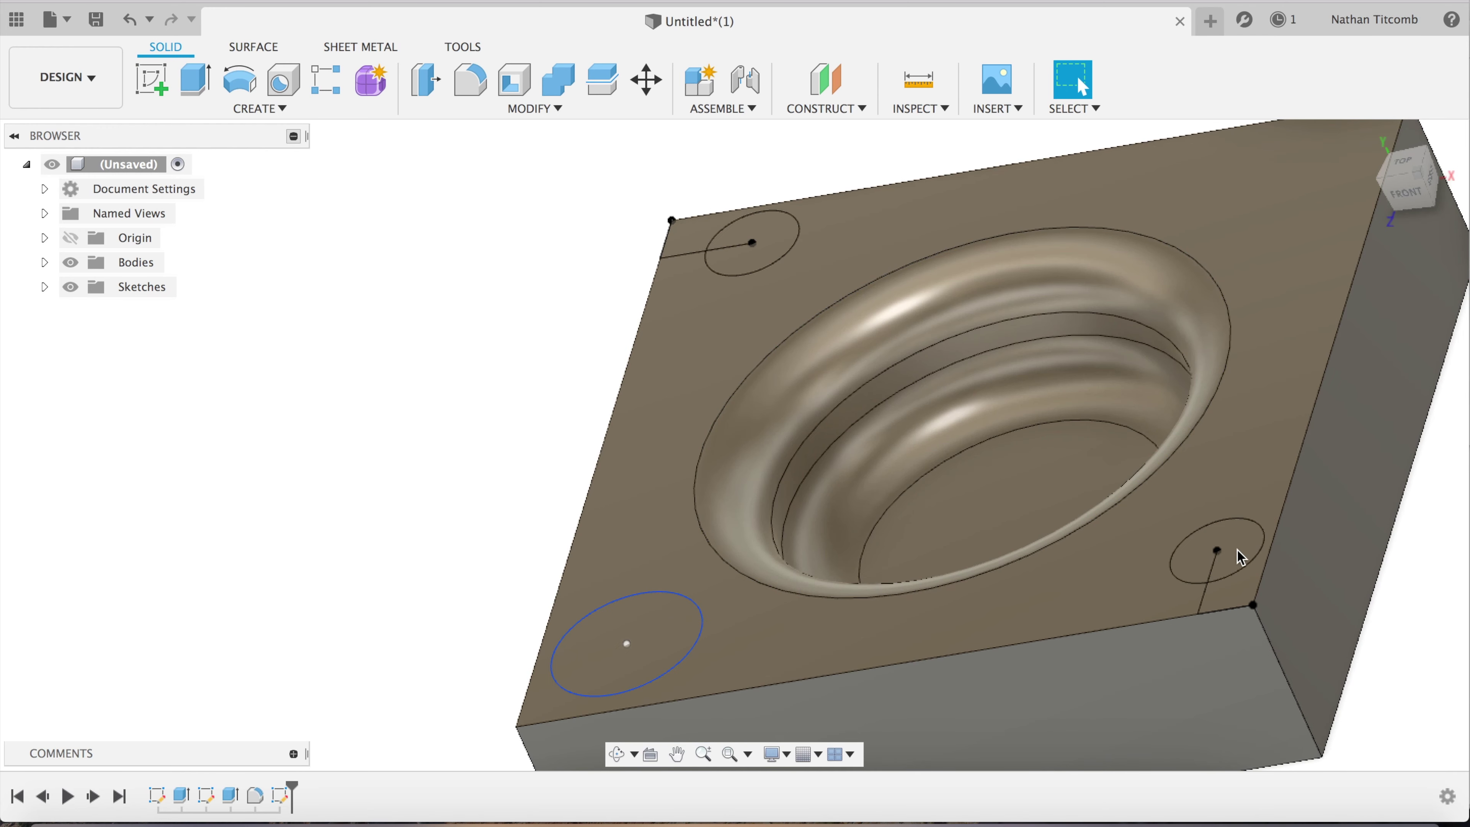
{"action": "left_click", "coordinate": [1252, 538]}
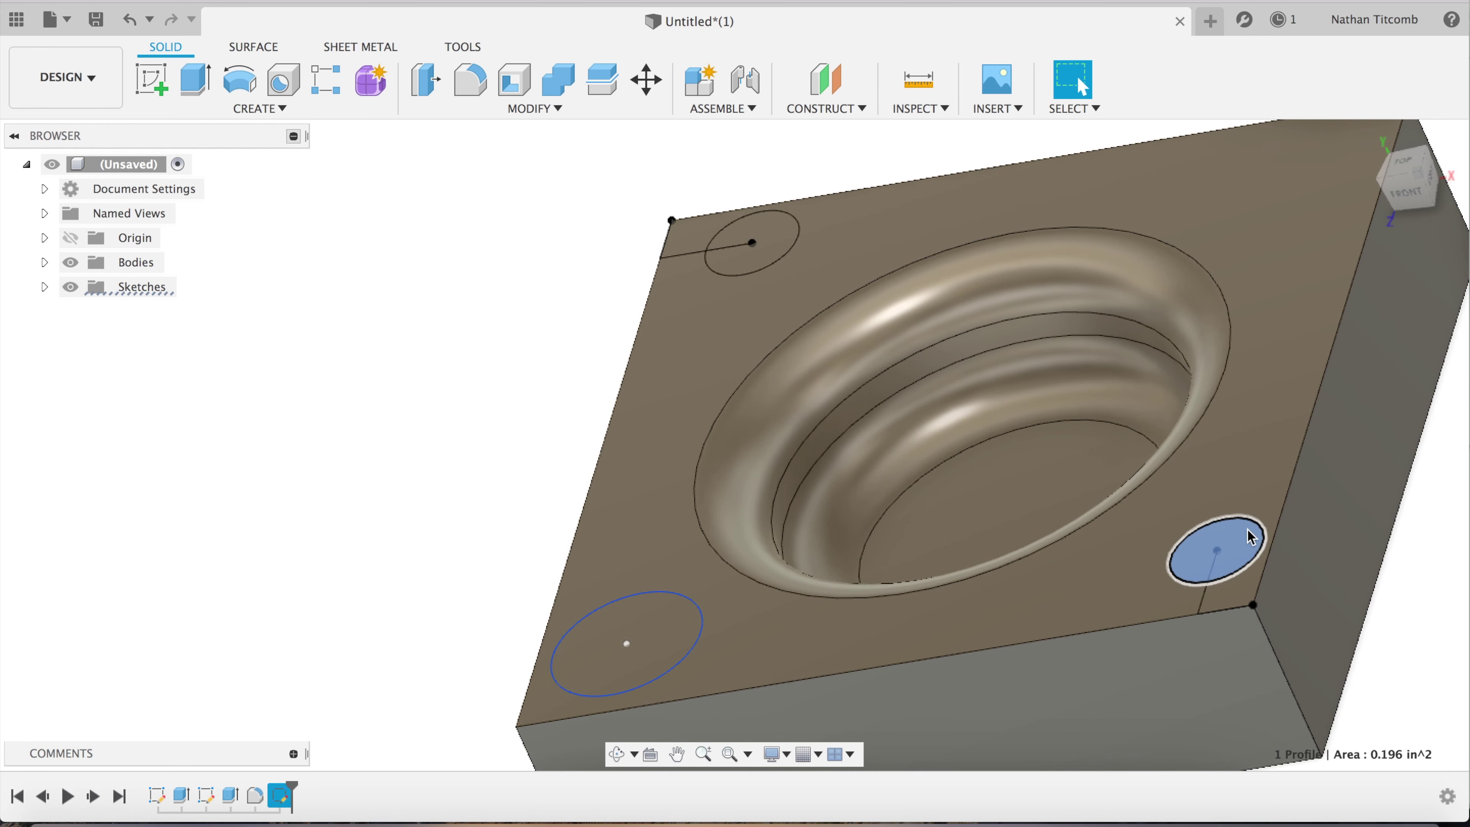
Extrude the three corner circle profiles -0.5 in as cuts into the block
{"action": "left_click", "coordinate": [670, 641]}
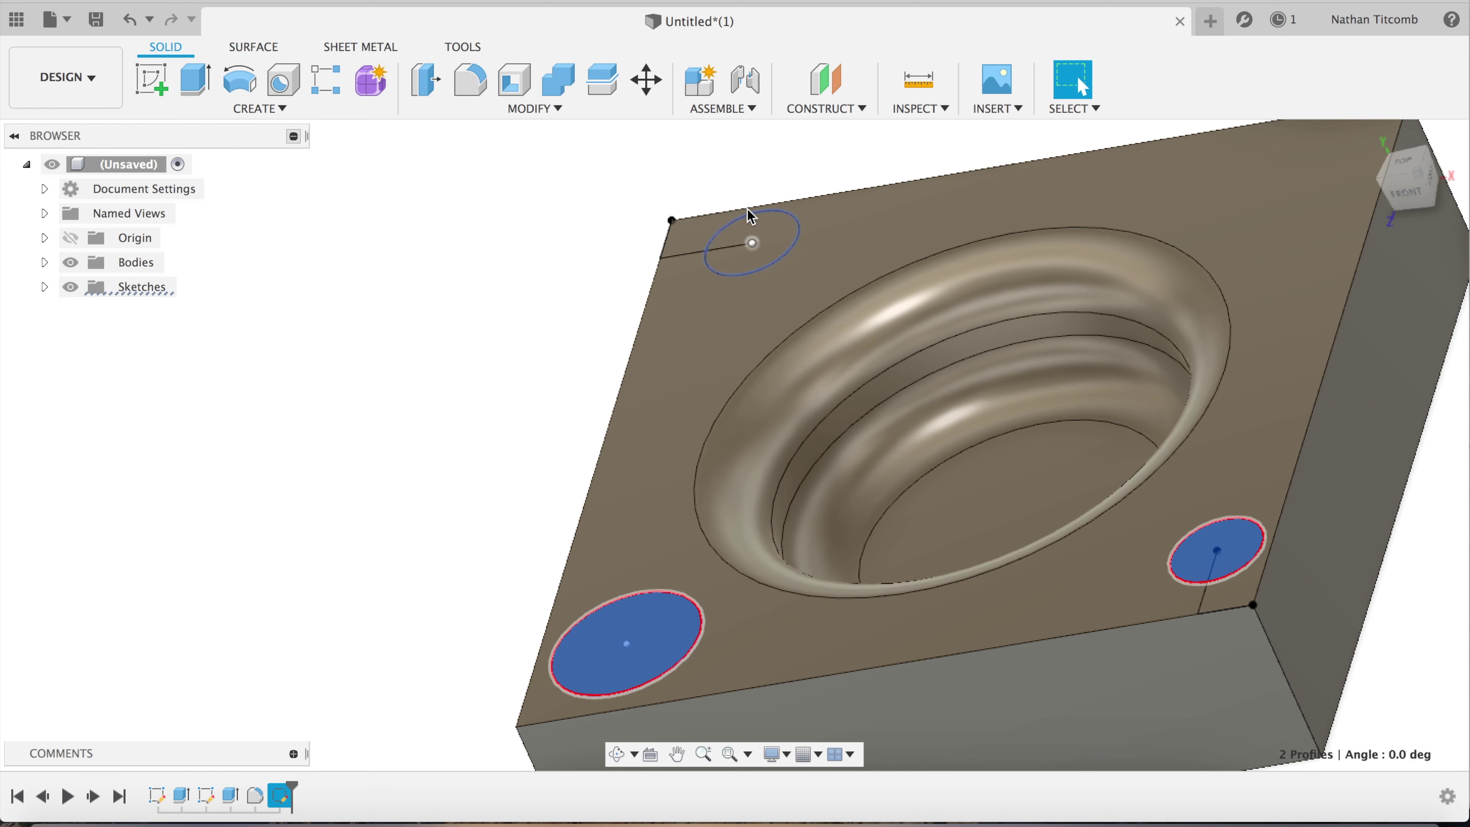
{"action": "left_click", "coordinate": [780, 245]}
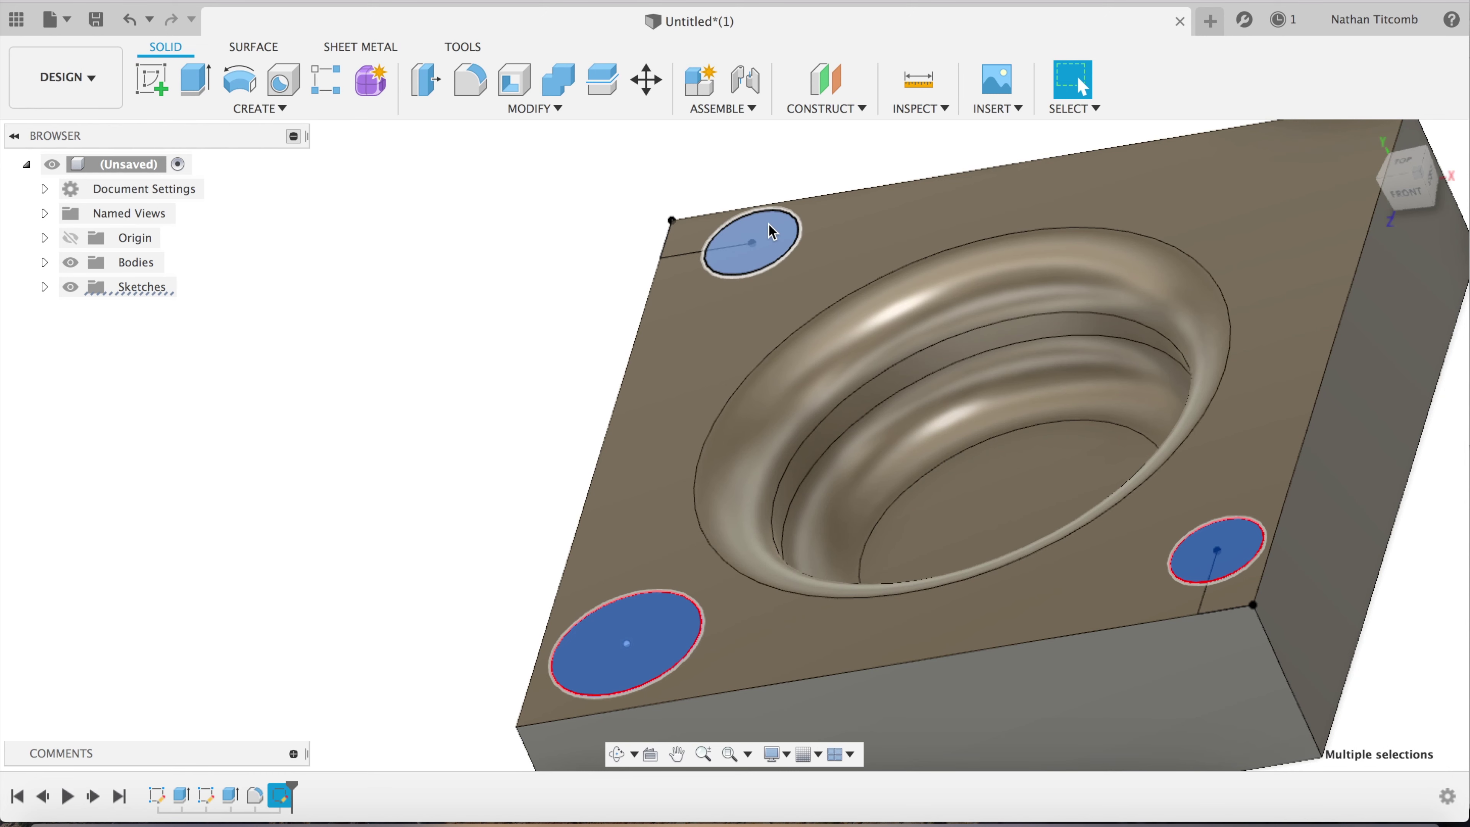
{"action": "left_click", "coordinate": [295, 110]}
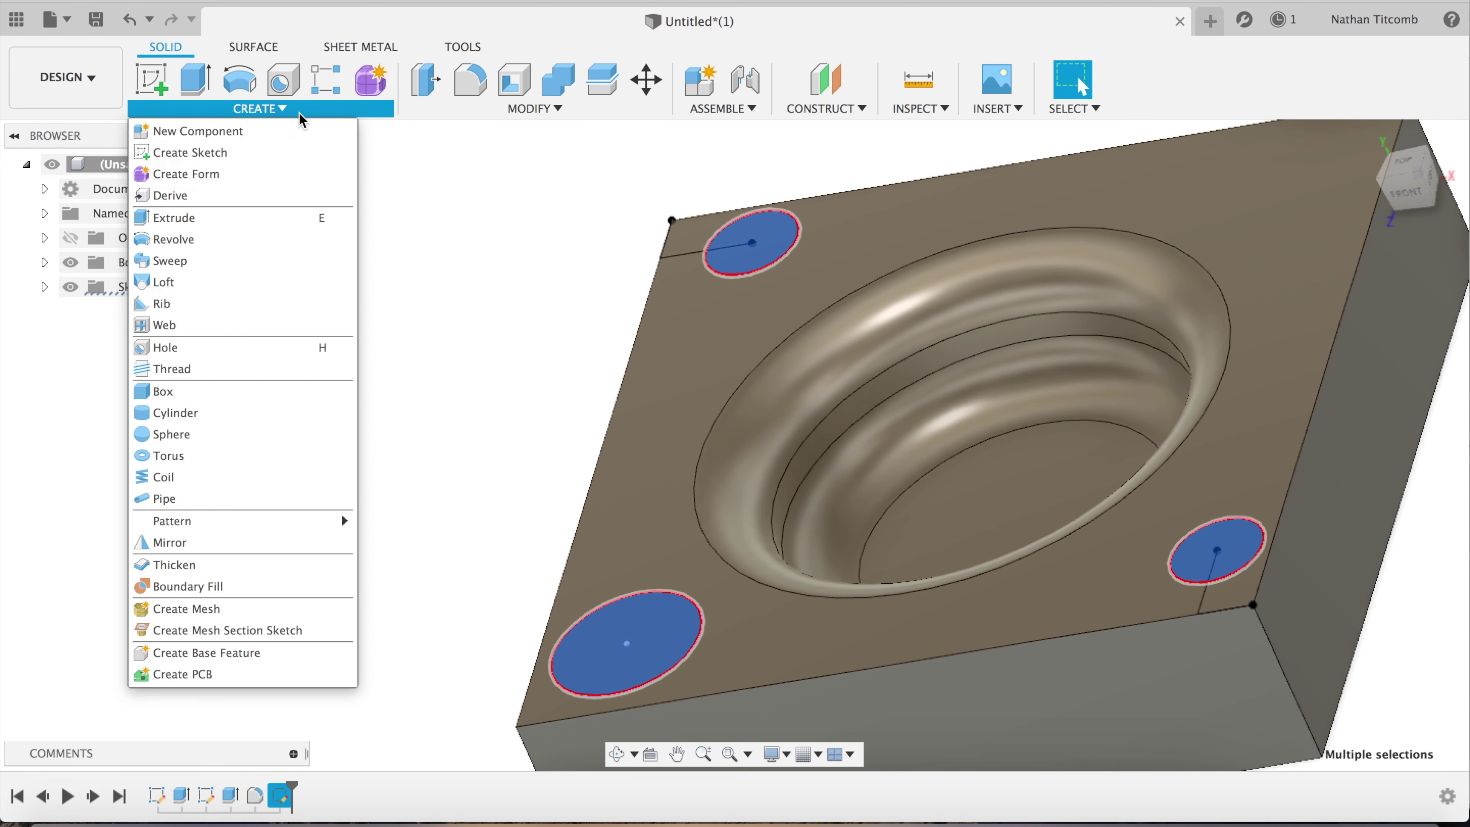
{"action": "left_click", "coordinate": [250, 229]}
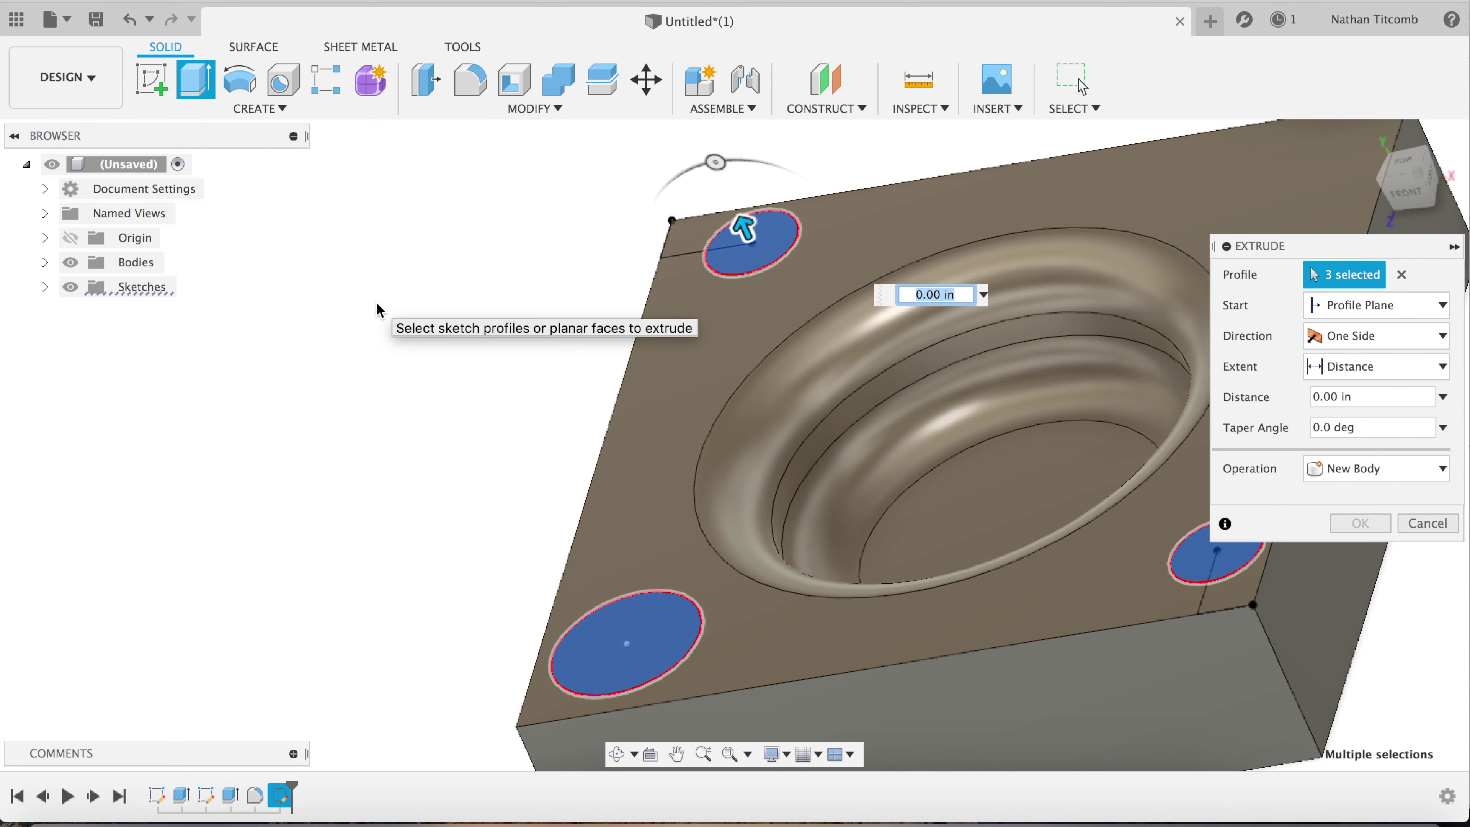
{"action": "type", "text": "-0.5"}
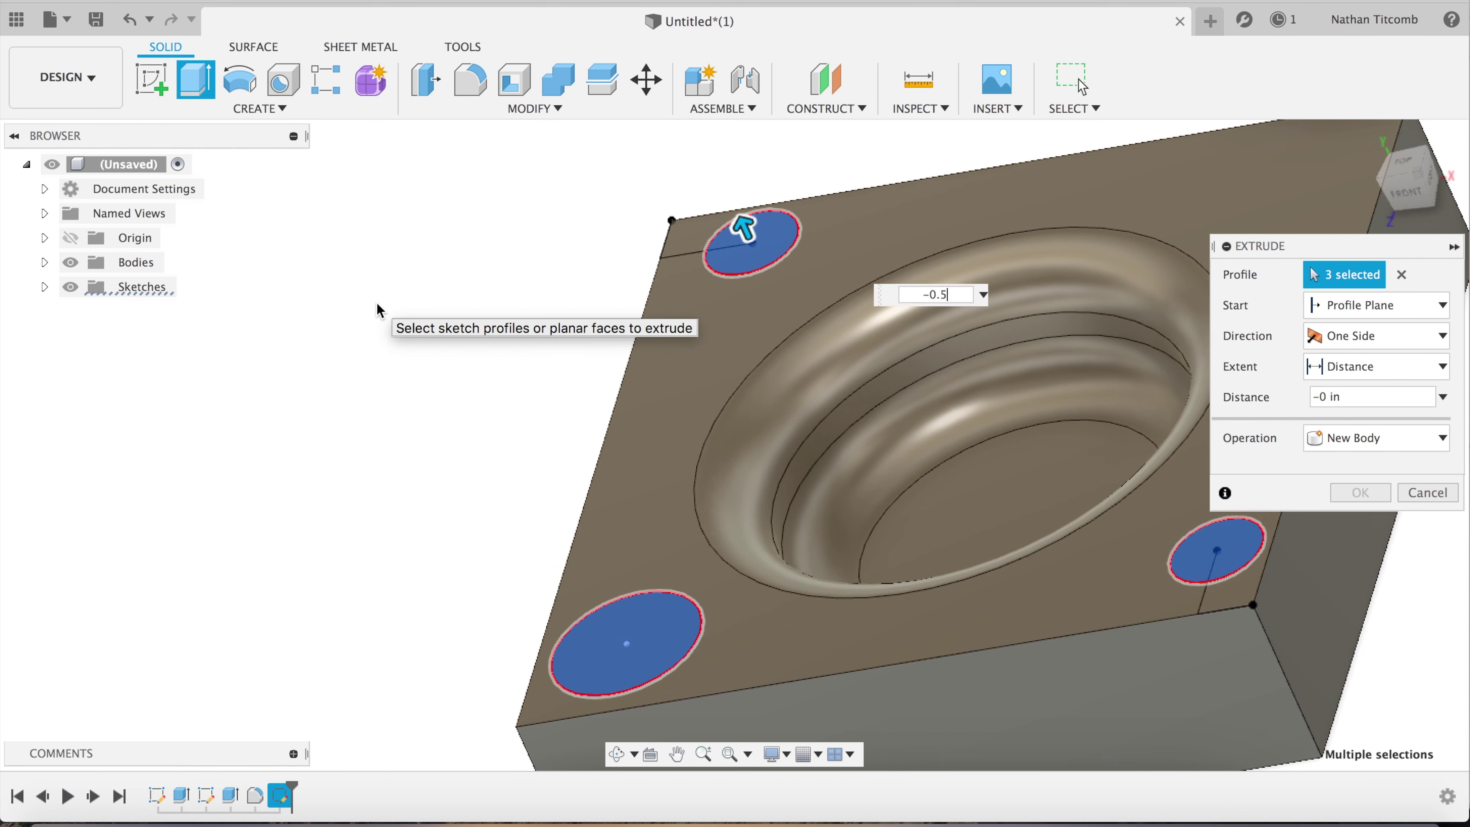
{"action": "key", "text": "Return"}
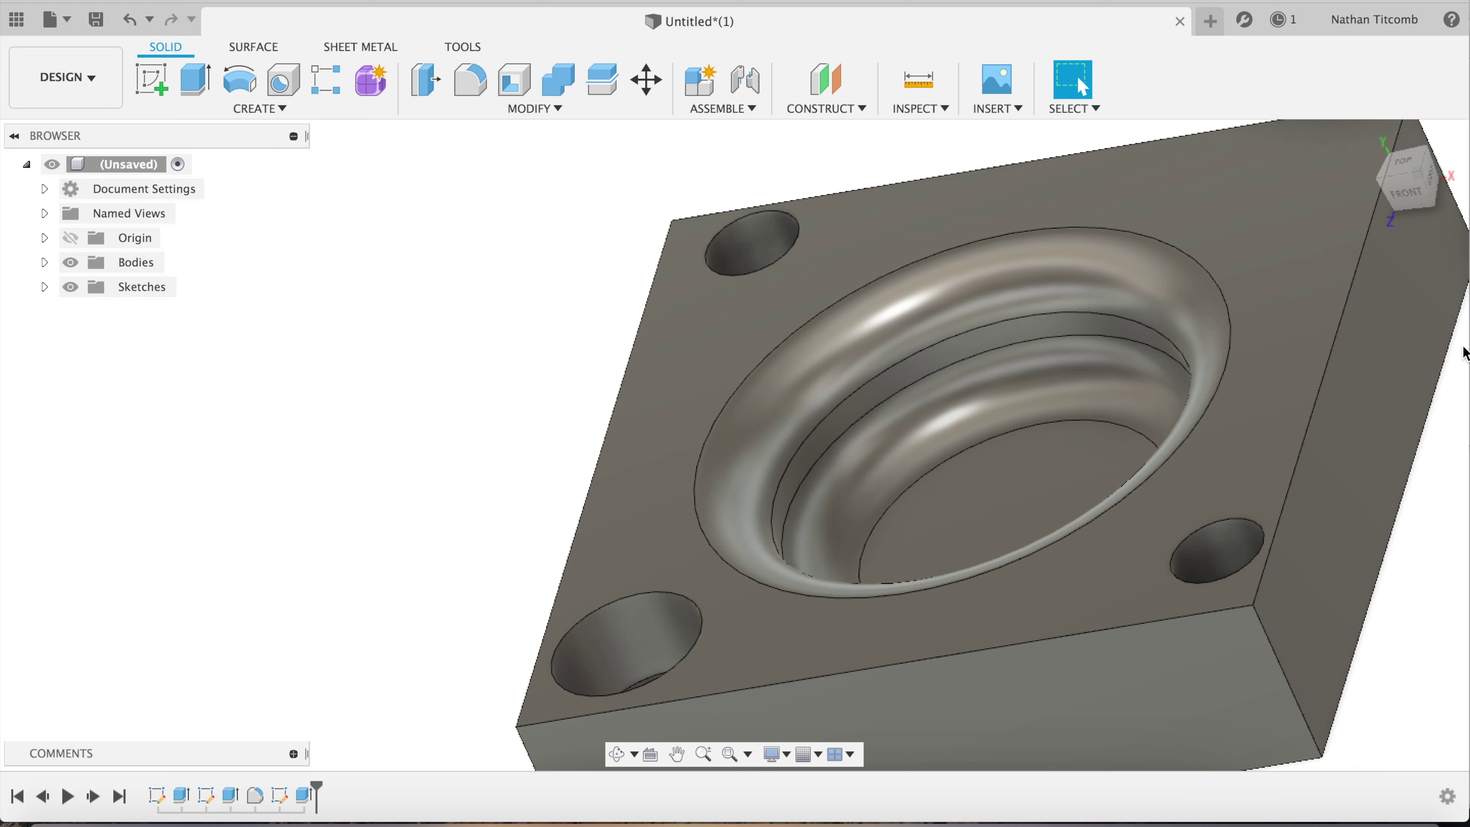
{"action": "left_click", "coordinate": [1405, 164]}
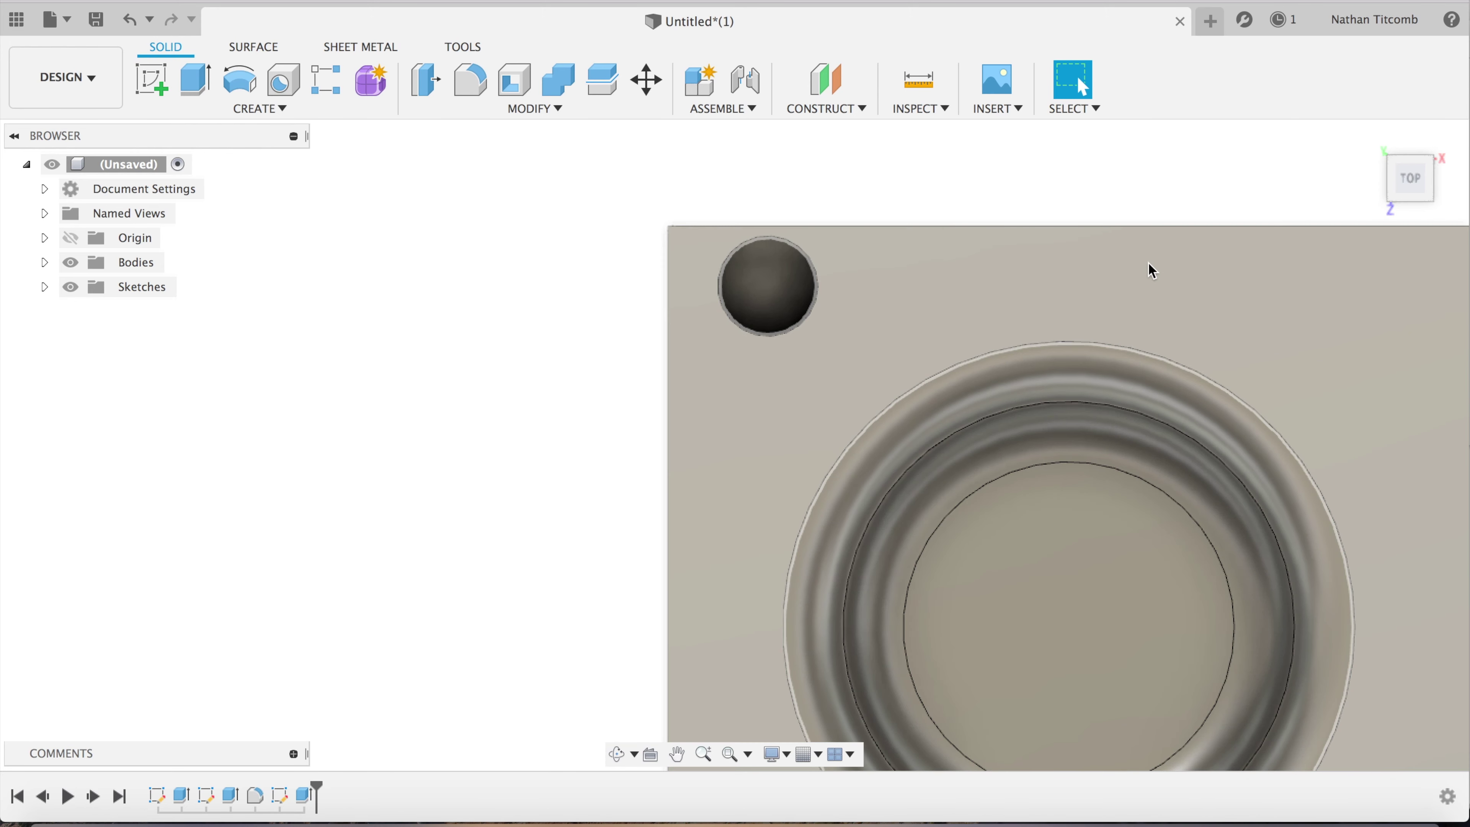
Sketch a Ø0.25 in circle centred in the top-left hole's face and finish the sketch
{"action": "left_click", "coordinate": [152, 79]}
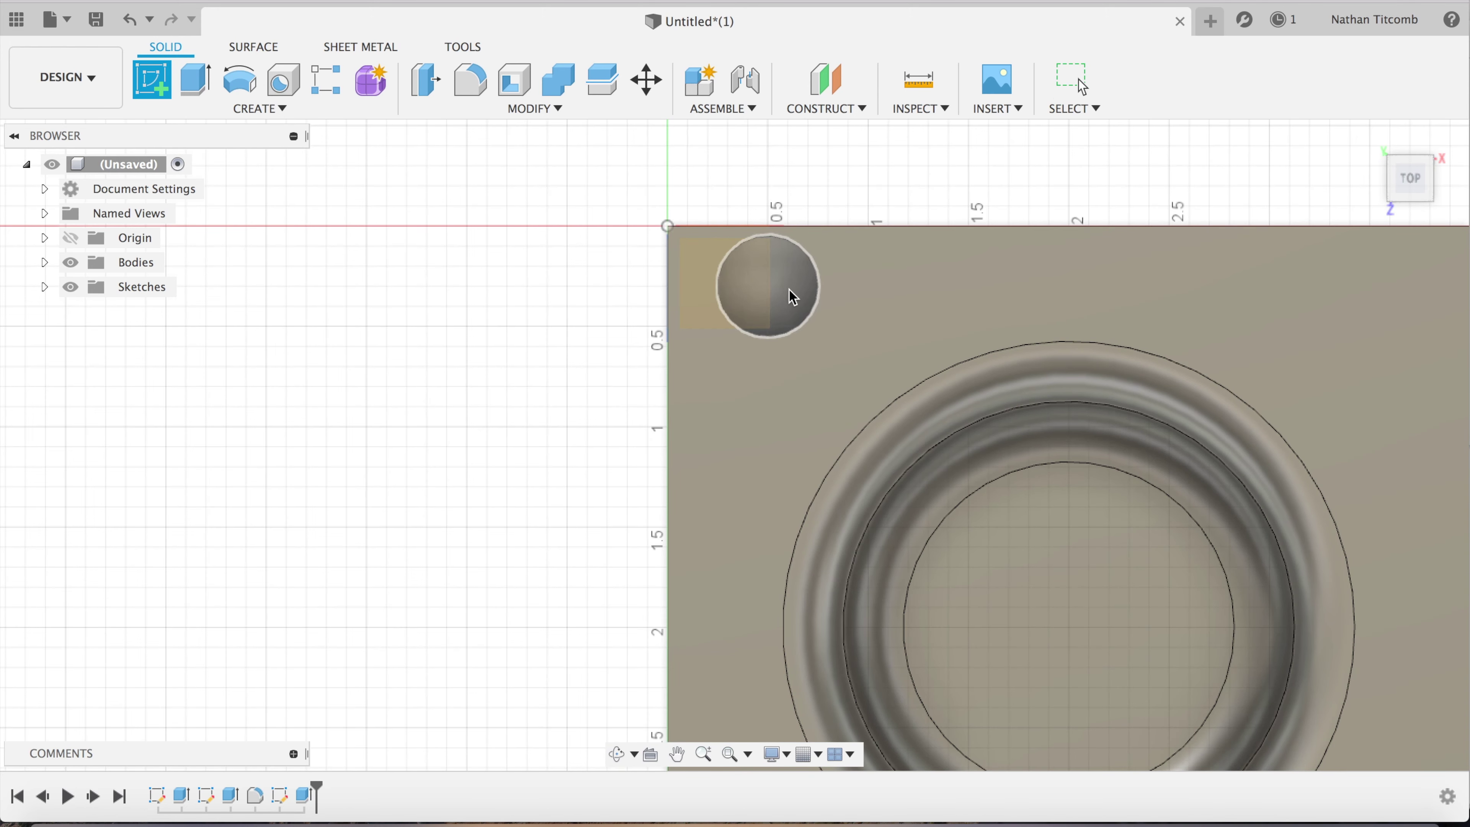
{"action": "left_click", "coordinate": [792, 298]}
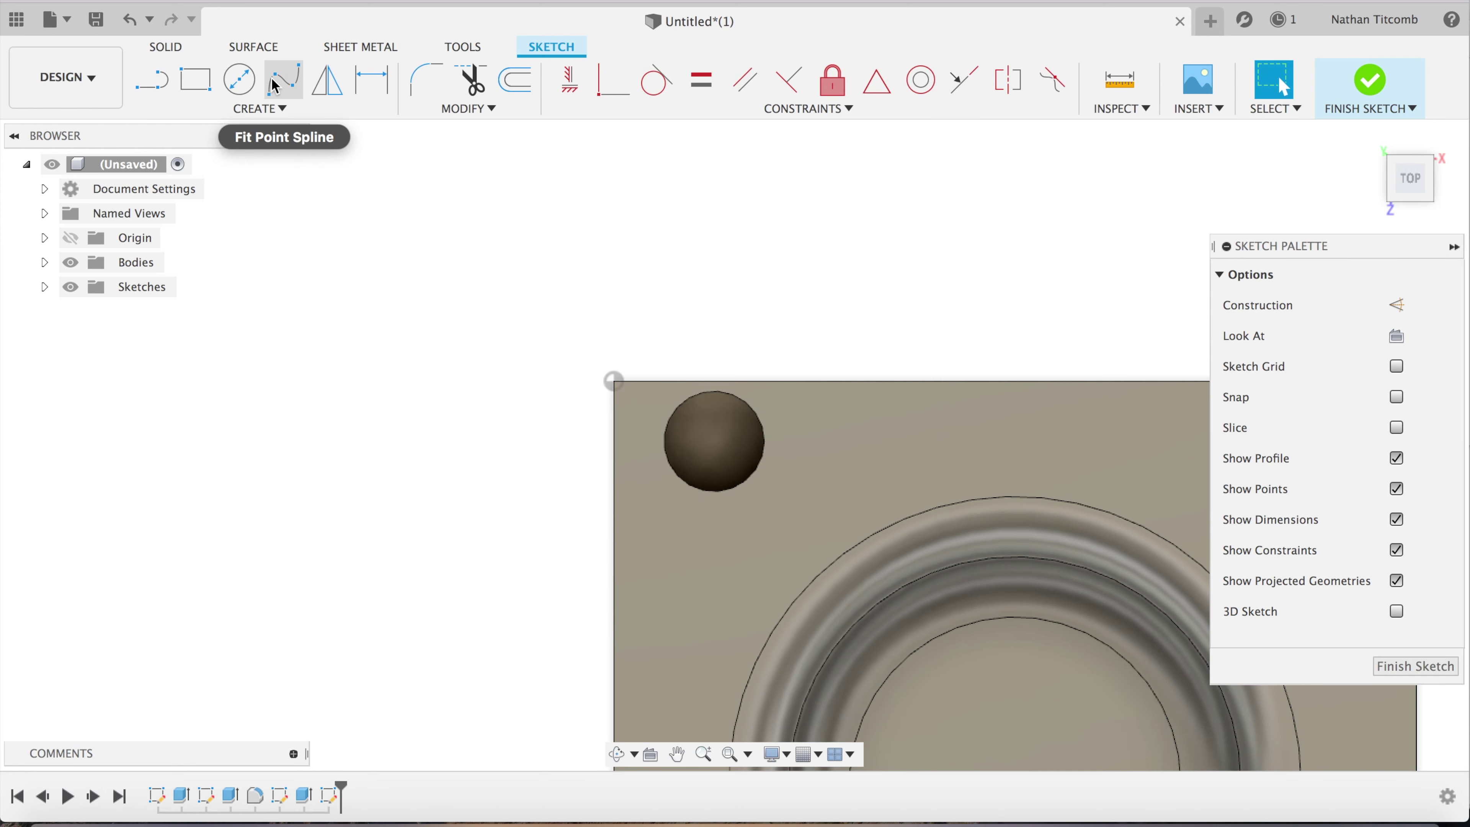
{"action": "left_click", "coordinate": [239, 79]}
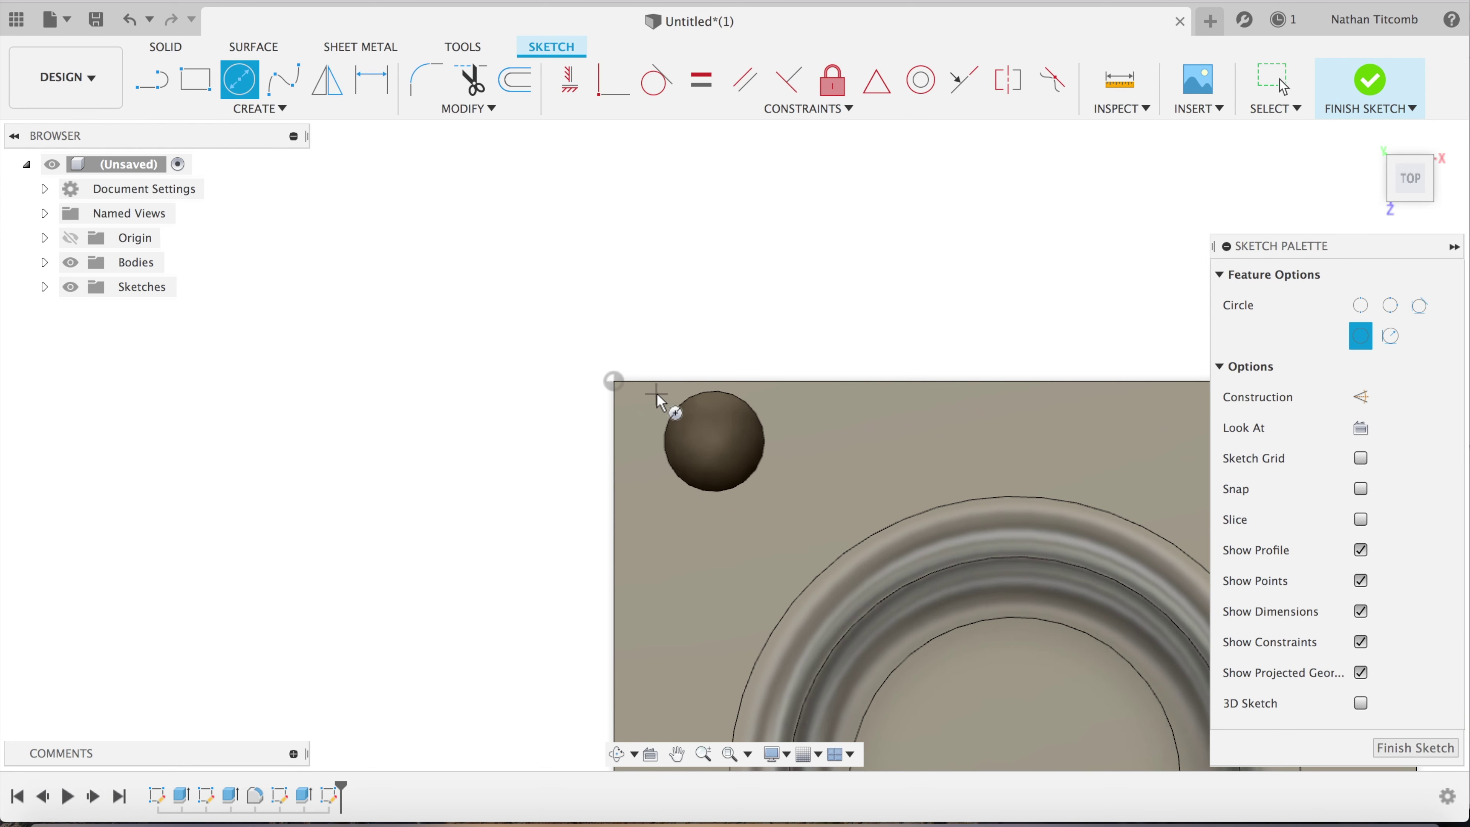
{"action": "left_click", "coordinate": [714, 441]}
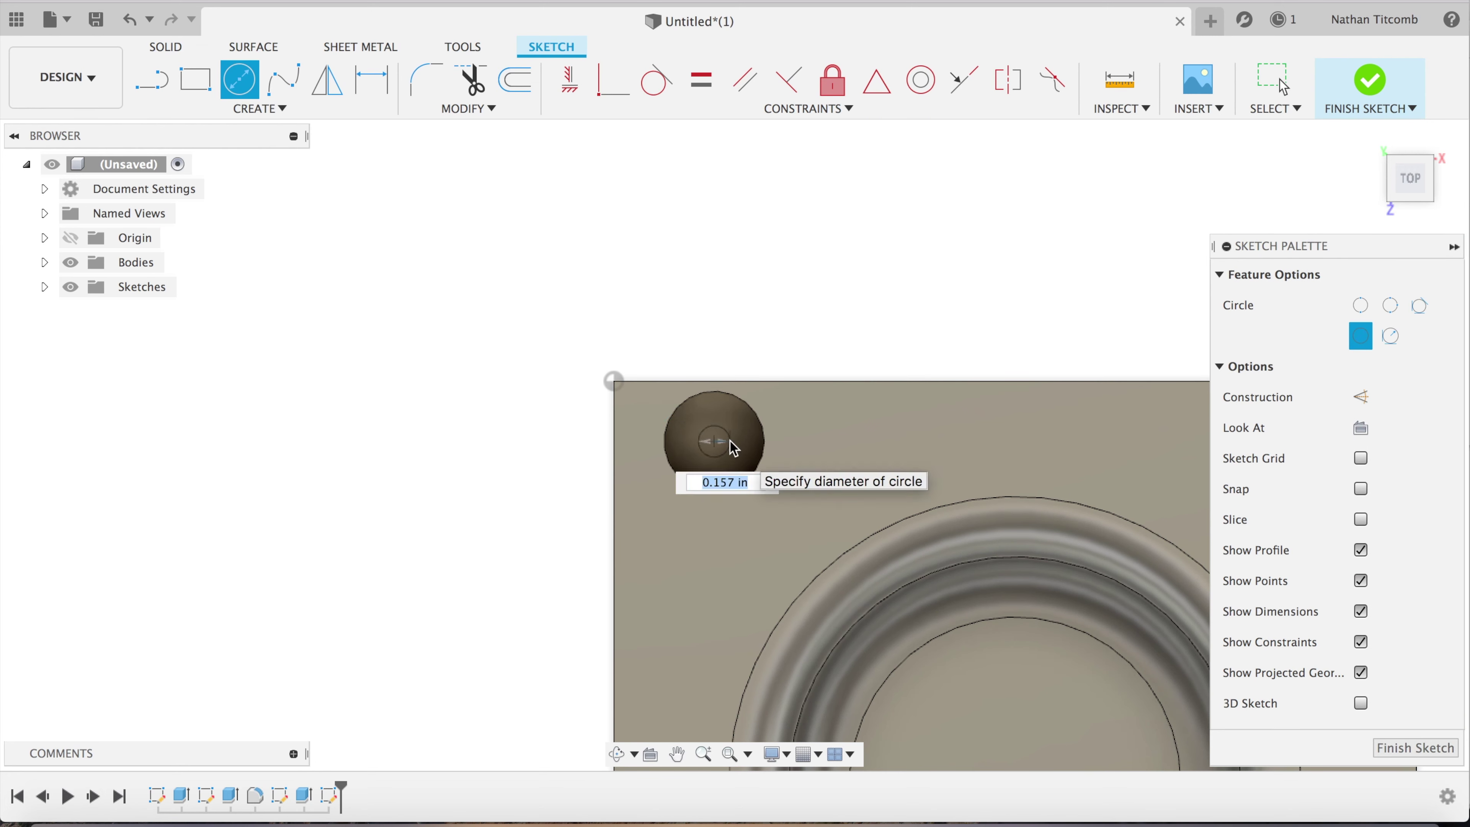
{"action": "type", "text": ".25"}
{"action": "key", "text": "Return"}
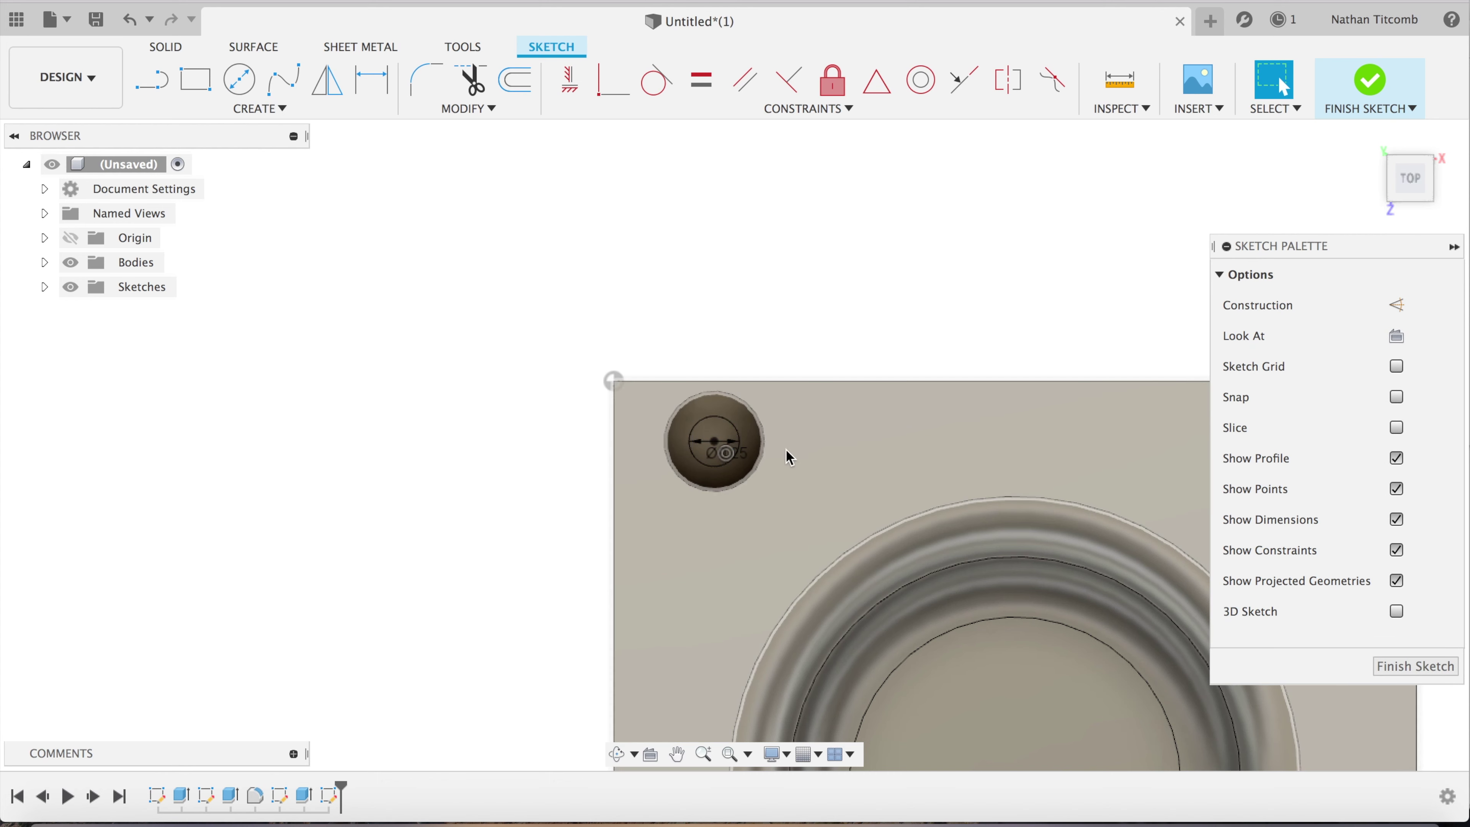
{"action": "left_click", "coordinate": [1416, 665]}
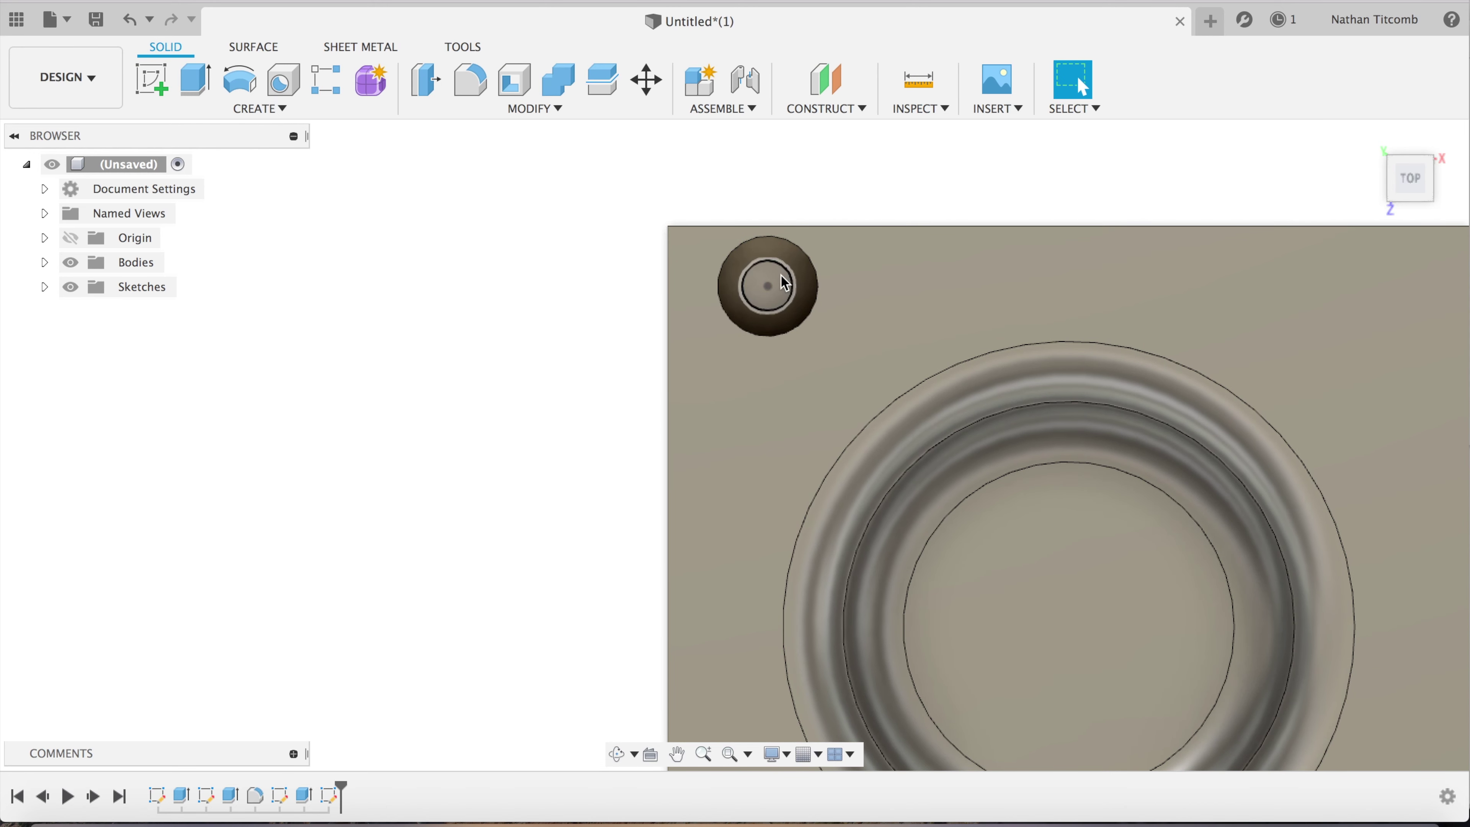
Extrude the Ø0.25 in circle -2 in as a cut through the block
{"action": "left_click", "coordinate": [786, 287]}
{"action": "left_click", "coordinate": [260, 108]}
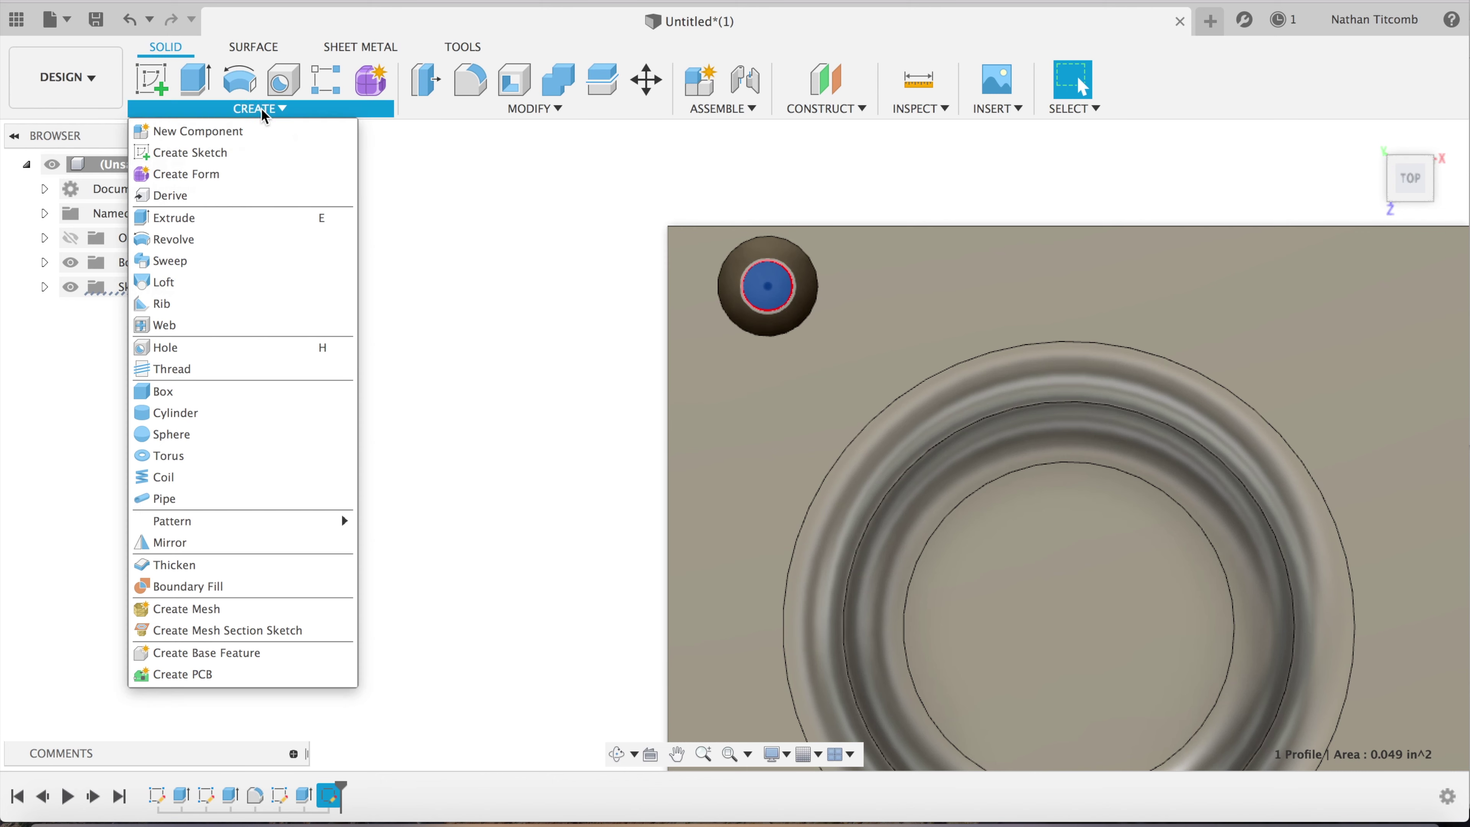
{"action": "left_click", "coordinate": [232, 218]}
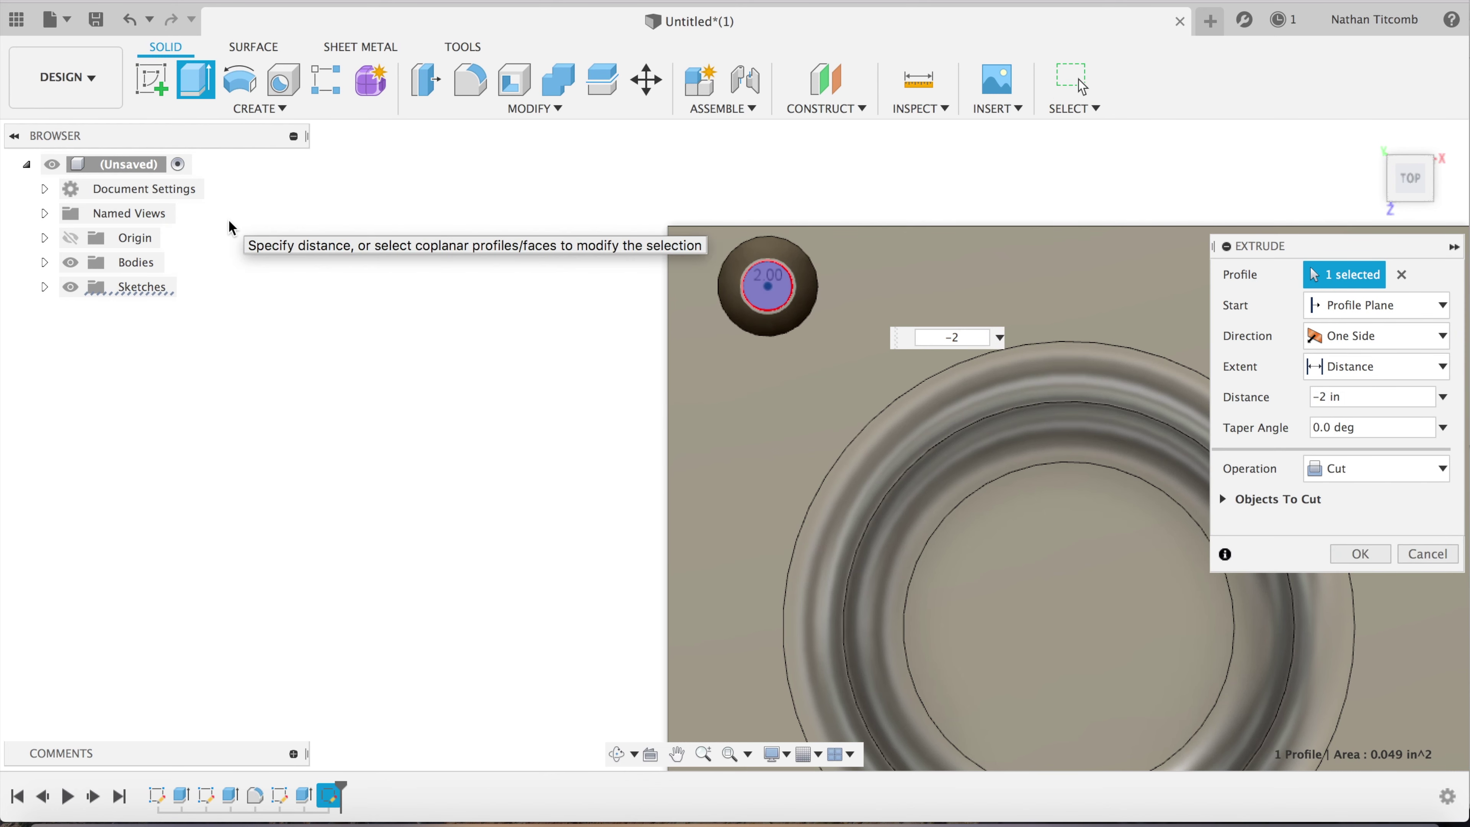
{"action": "key", "text": "Return"}
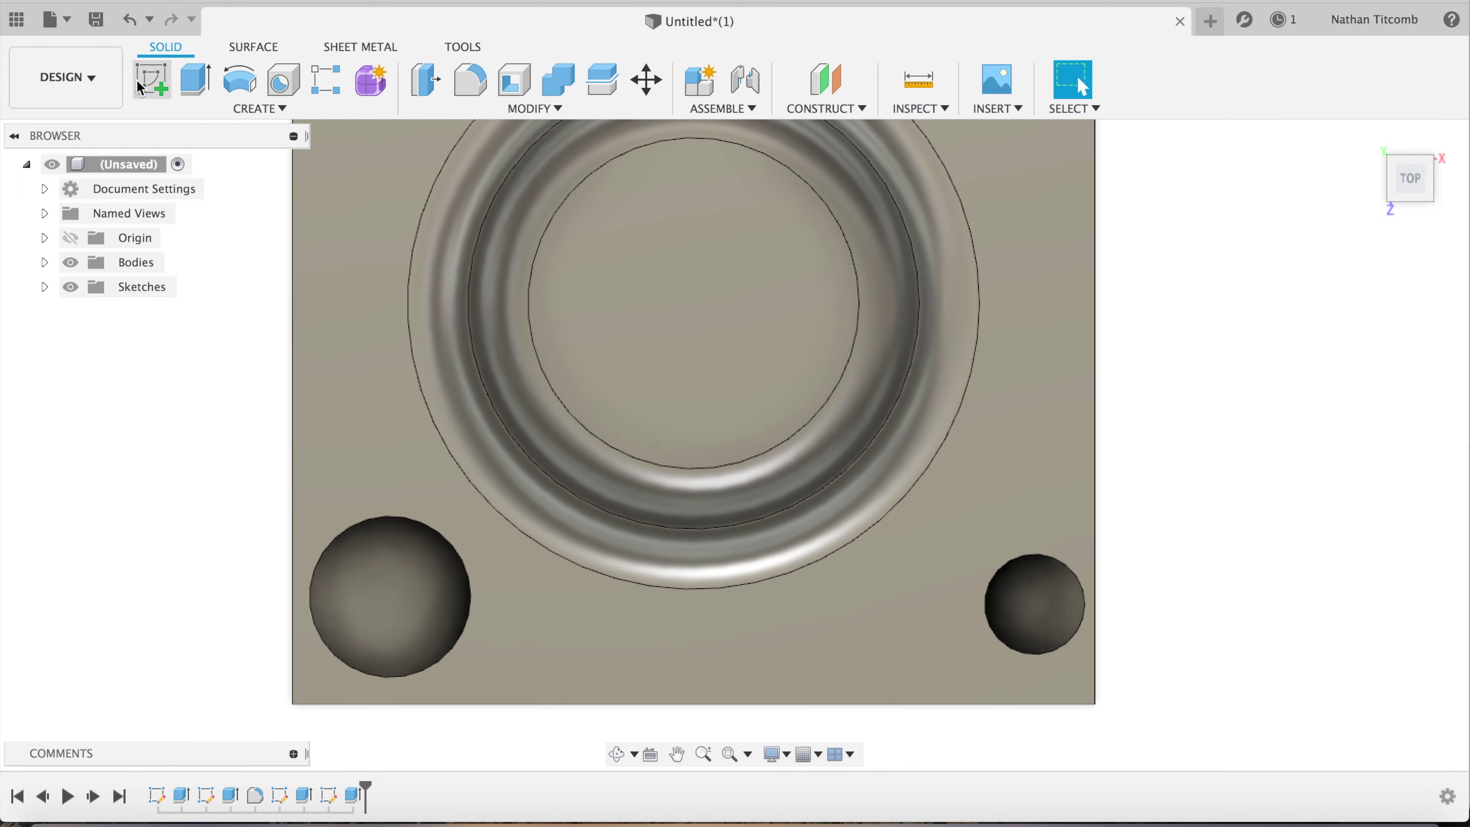
{"action": "left_click", "coordinate": [140, 89]}
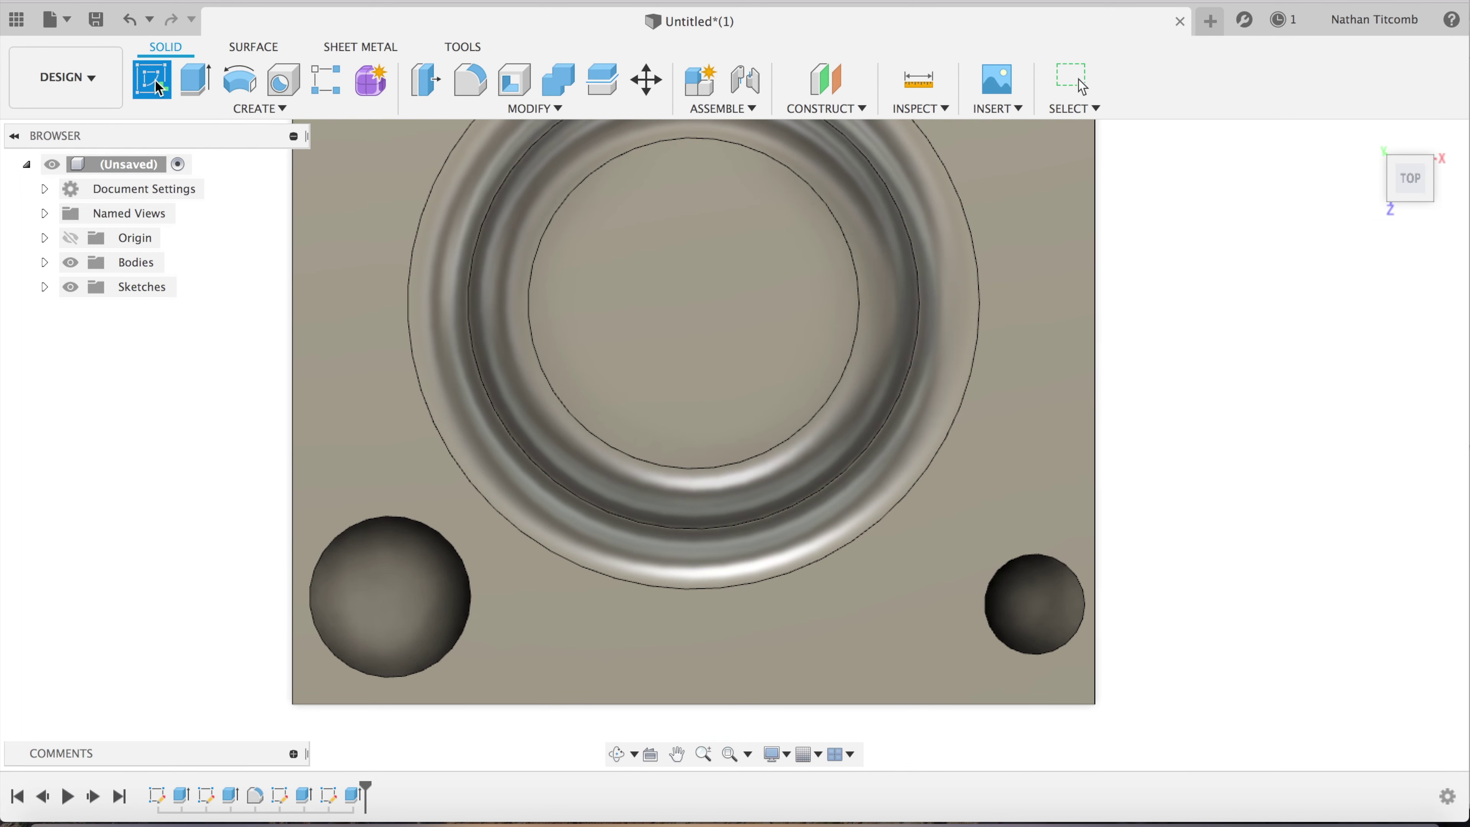
Sketch a Ø0.25 in circle at the centre of the bottom-right counterbore floor
{"action": "left_click", "coordinate": [1060, 617]}
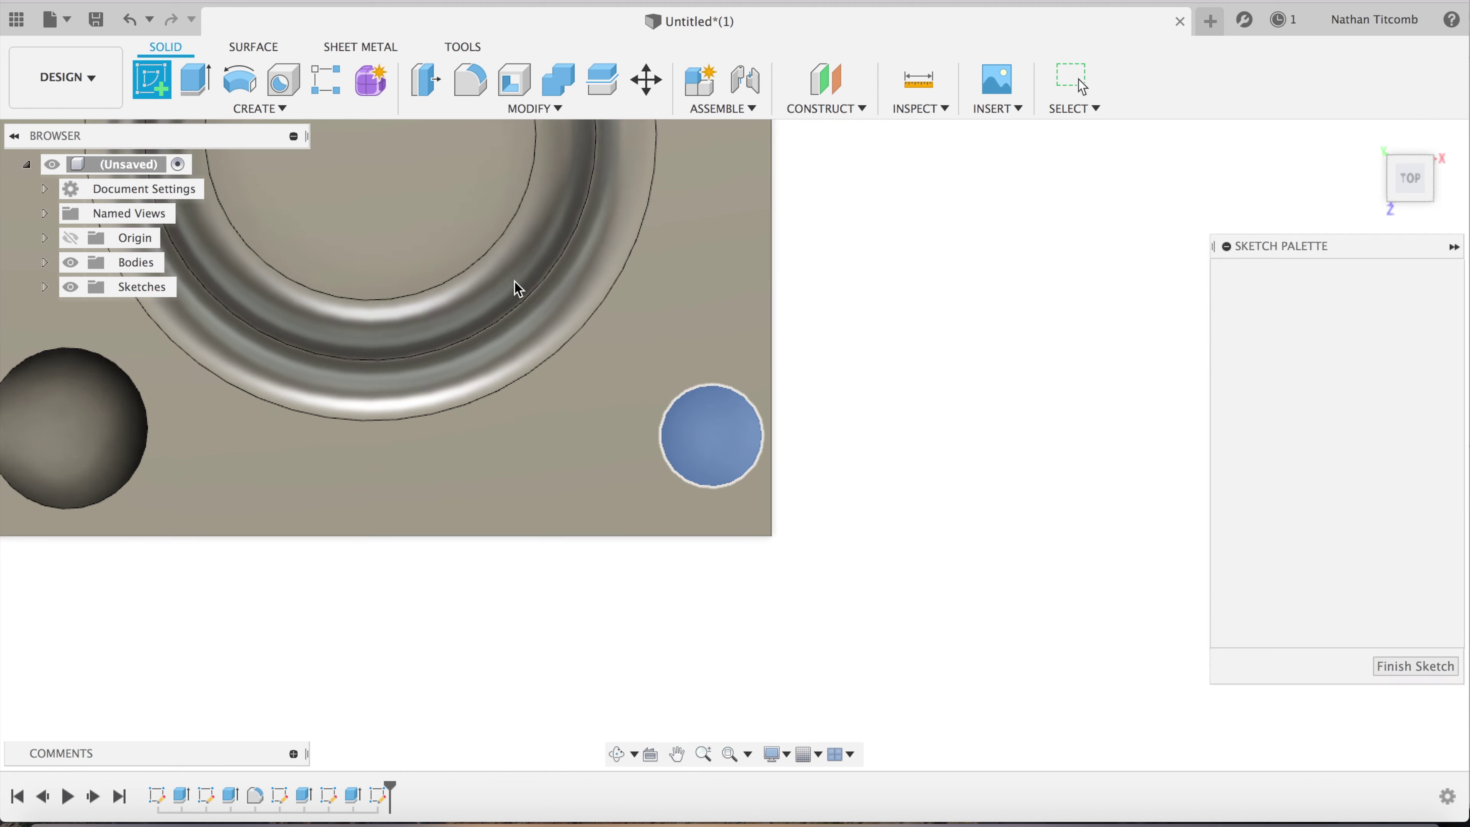
{"action": "left_click", "coordinate": [240, 81]}
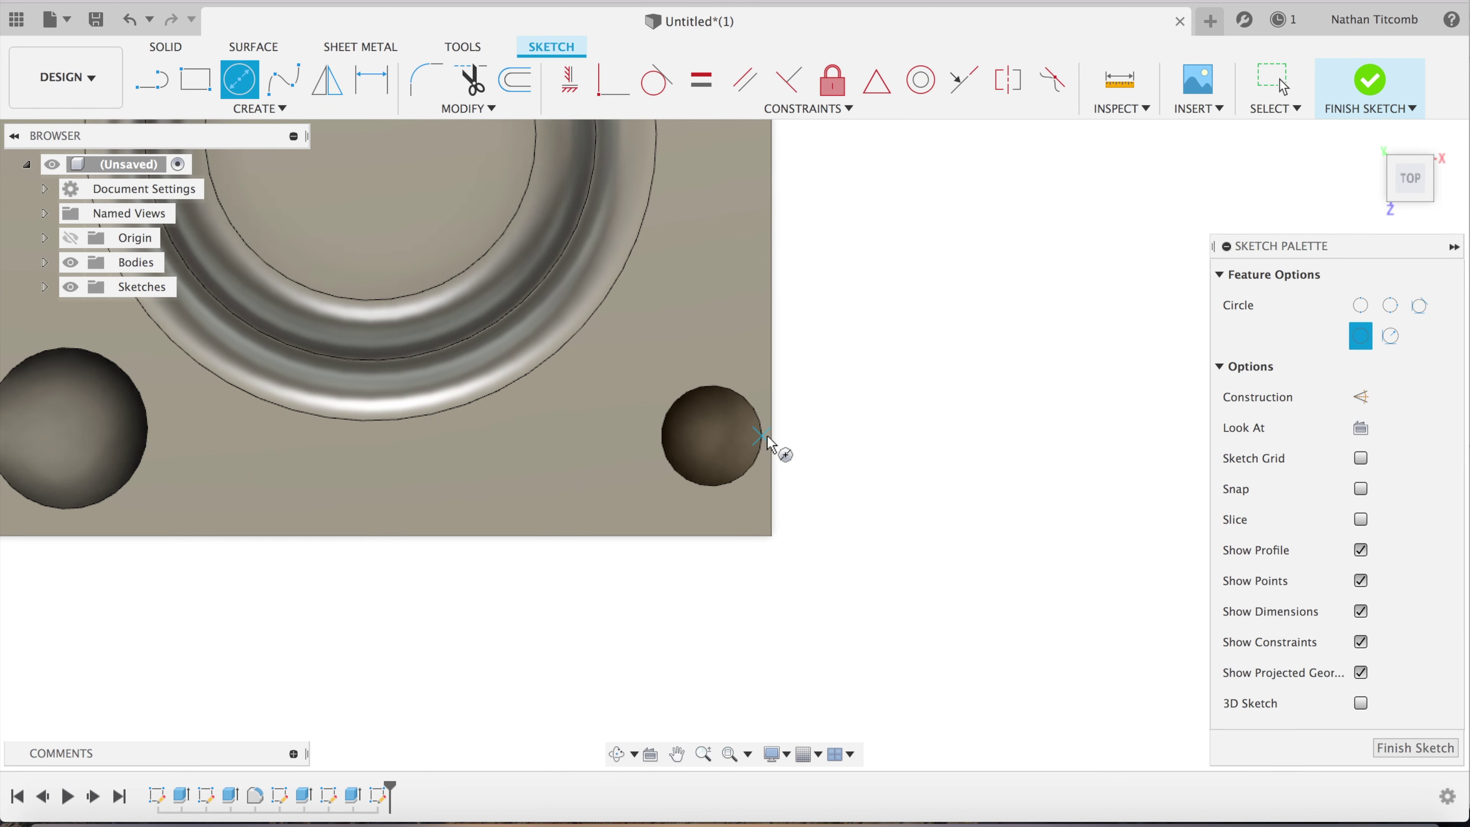
{"action": "left_click", "coordinate": [716, 444]}
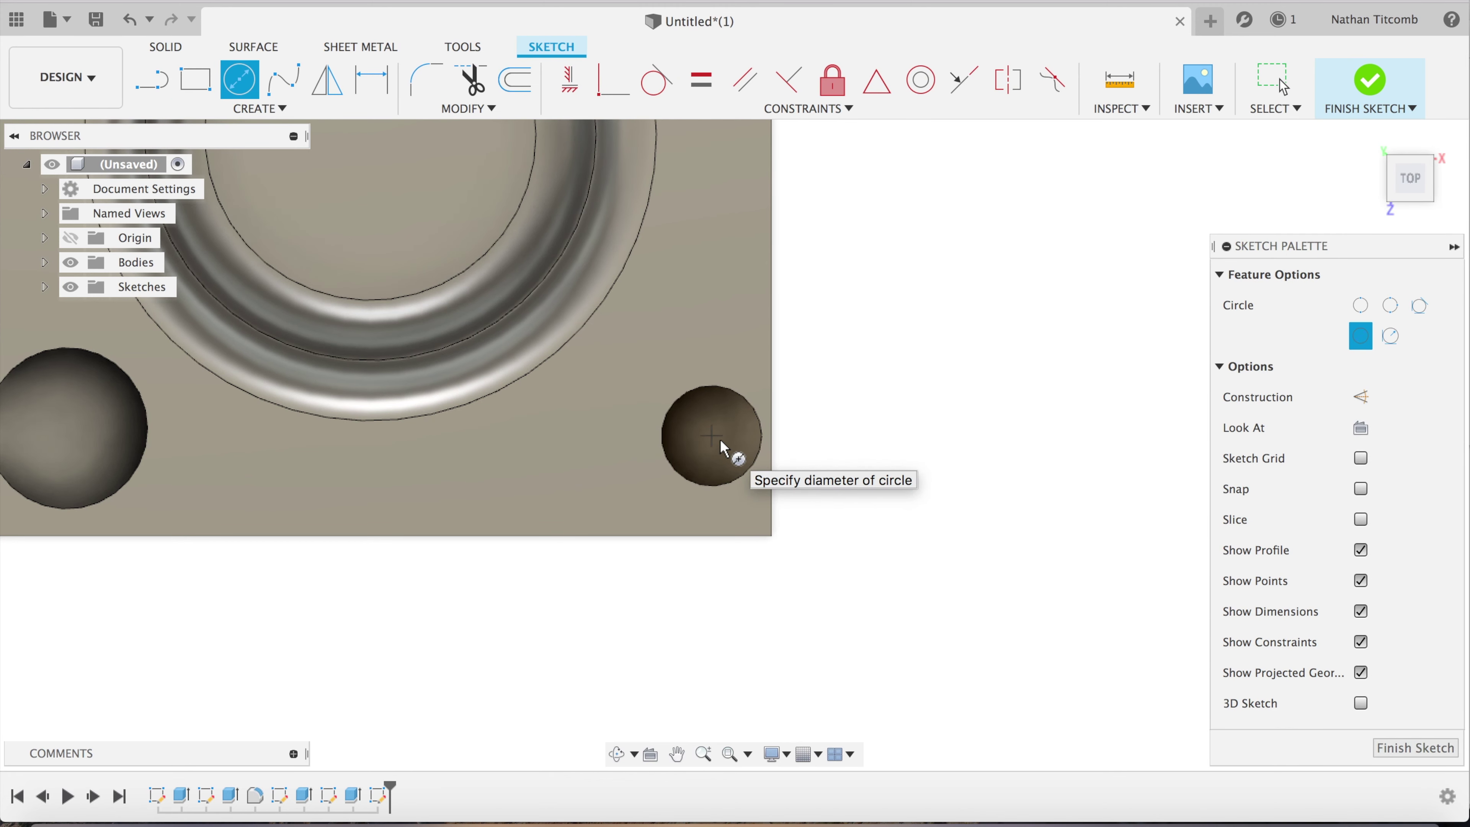
{"action": "type", "text": ".25"}
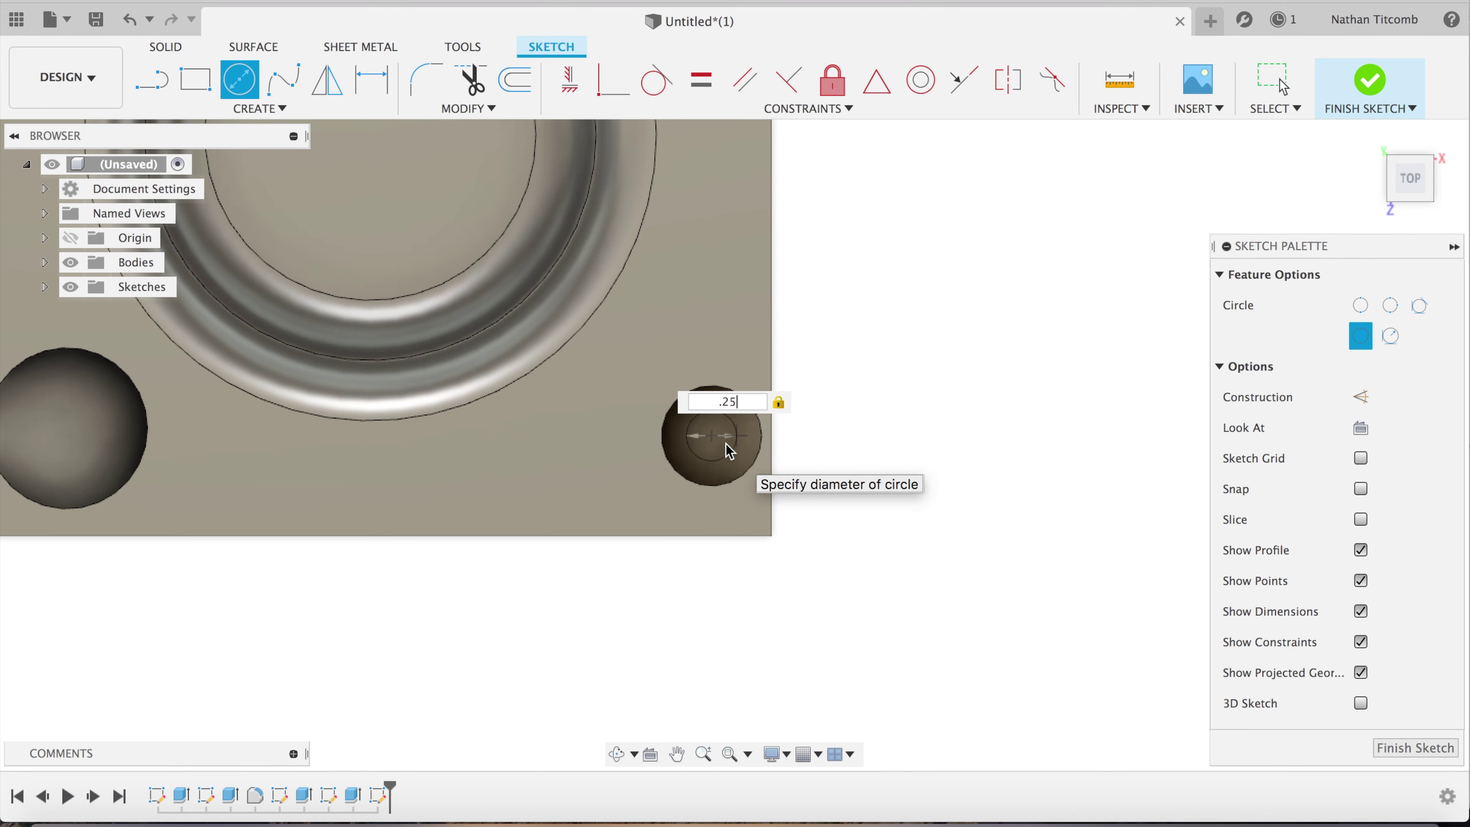
{"action": "key", "text": "Return"}
{"action": "key", "text": "Escape"}
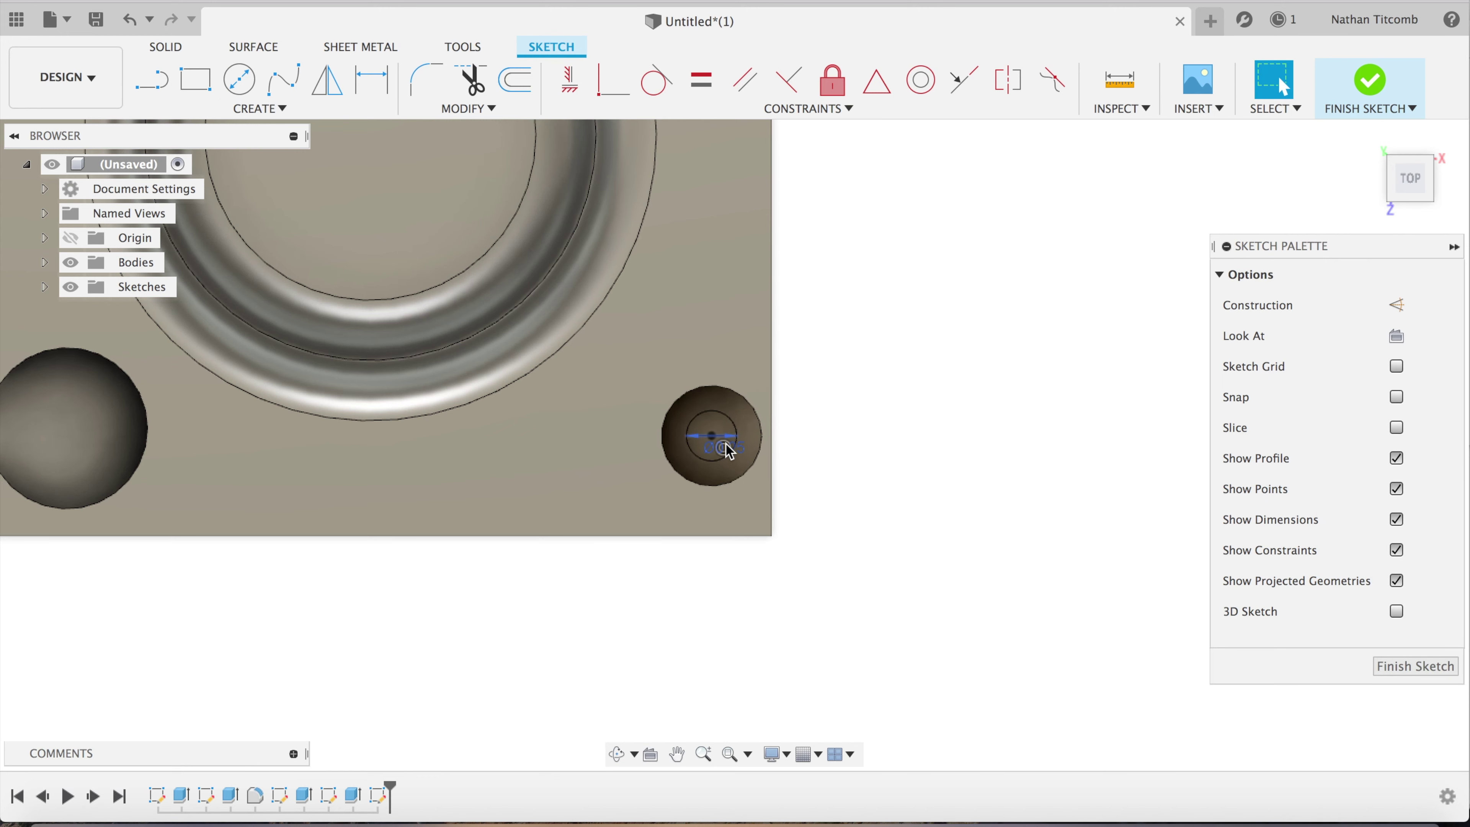
{"action": "left_click", "coordinate": [1395, 668]}
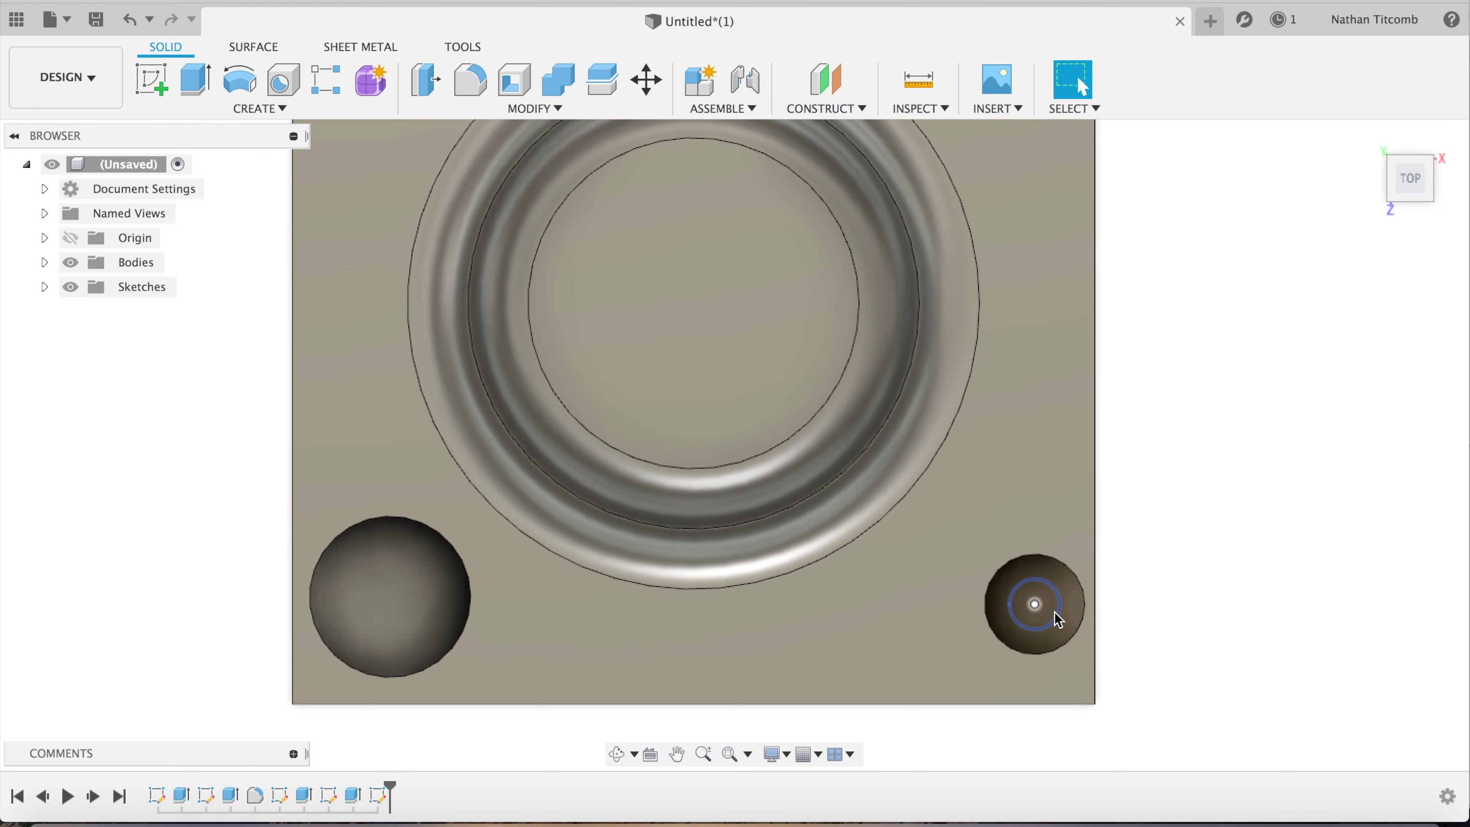
Extrude the small circle -2 in as a cut through the block
{"action": "scroll", "coordinate": [1059, 620], "scroll_direction": "up", "scroll_amount": 5}
{"action": "scroll", "coordinate": [1061, 619], "scroll_direction": "down", "scroll_amount": 2}
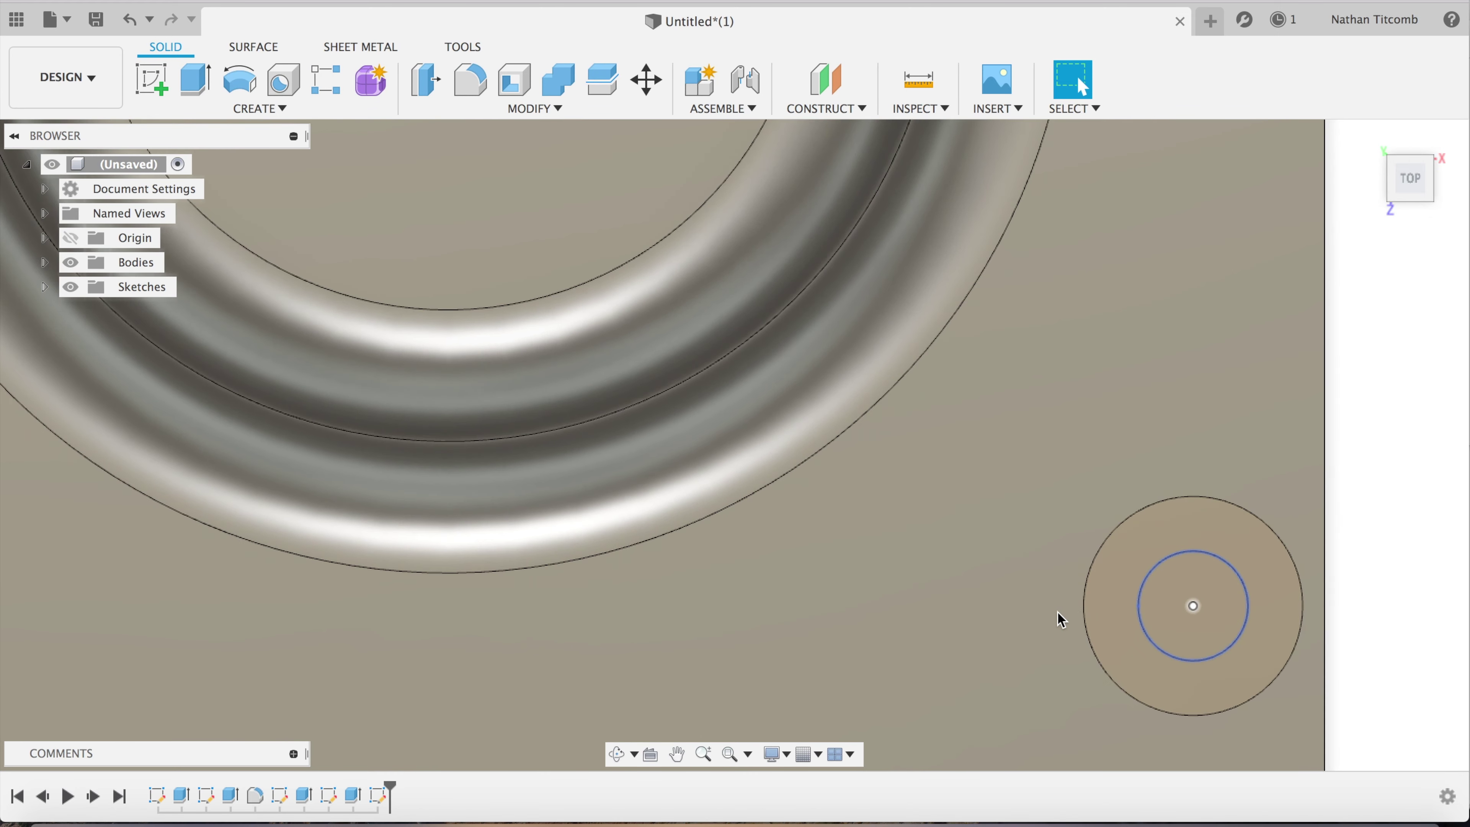
{"action": "left_click", "coordinate": [1188, 623]}
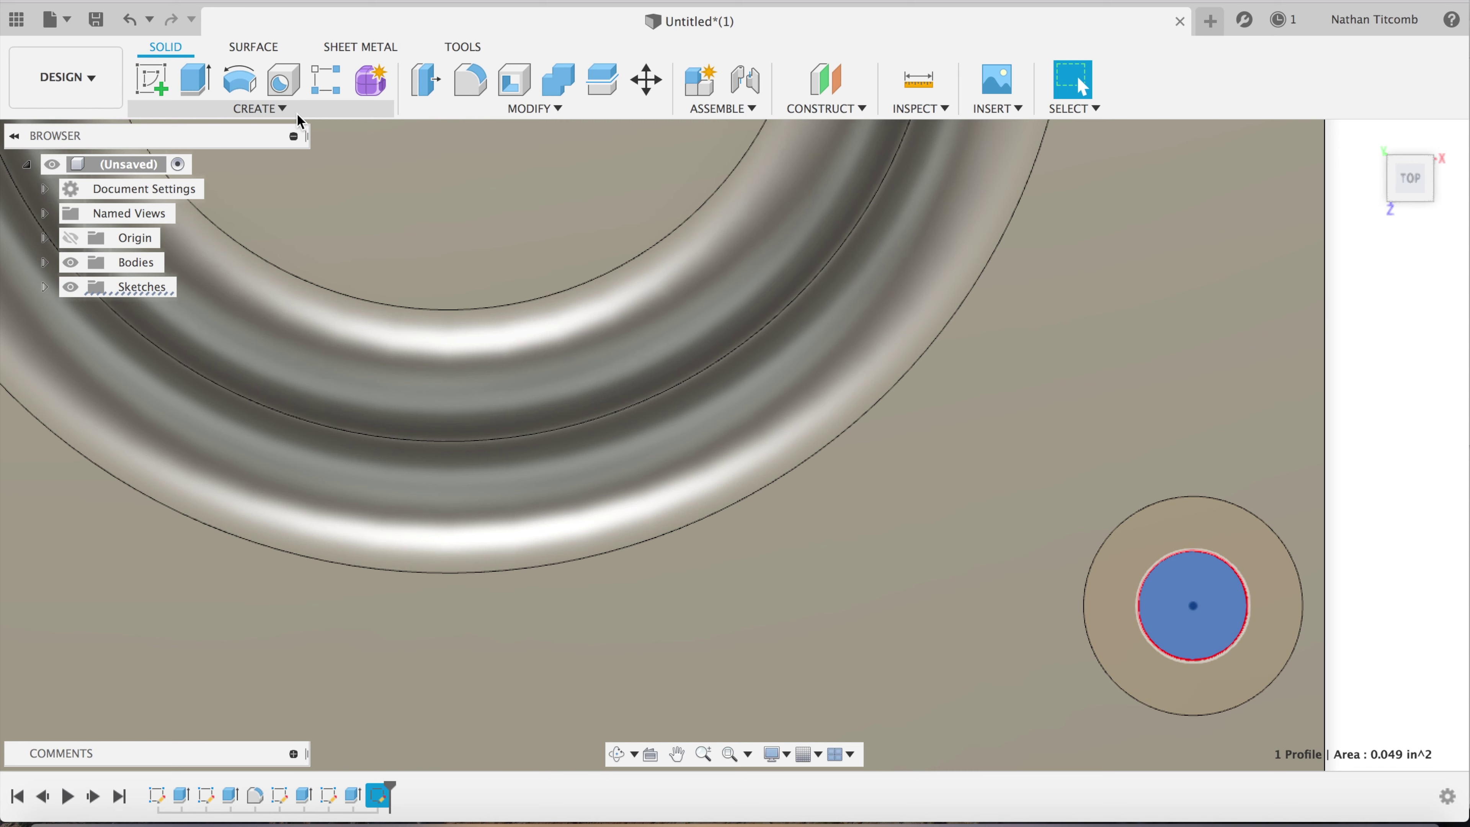
{"action": "left_click", "coordinate": [298, 116]}
{"action": "left_click", "coordinate": [253, 213]}
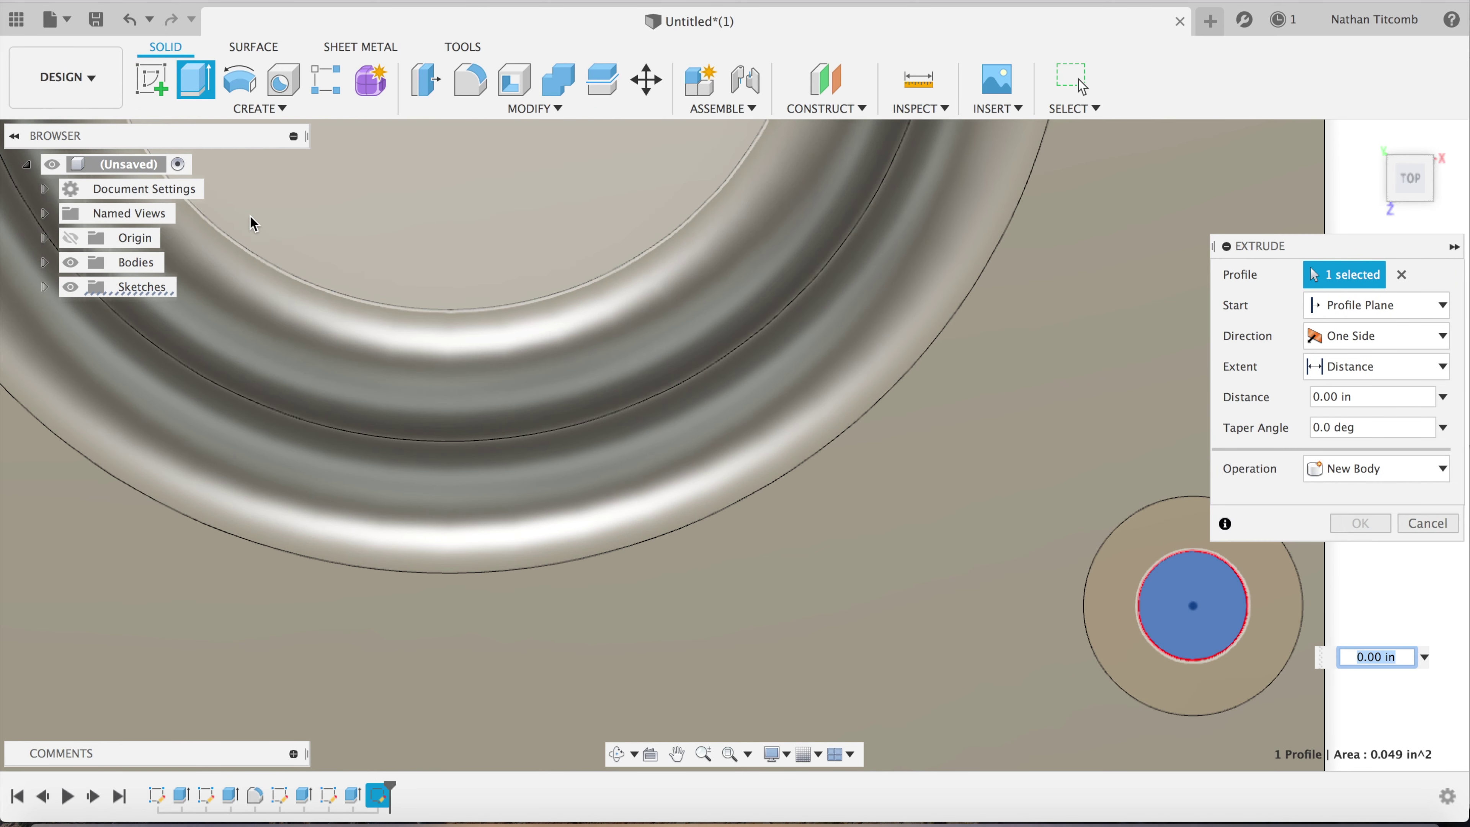
{"action": "type", "text": "-2"}
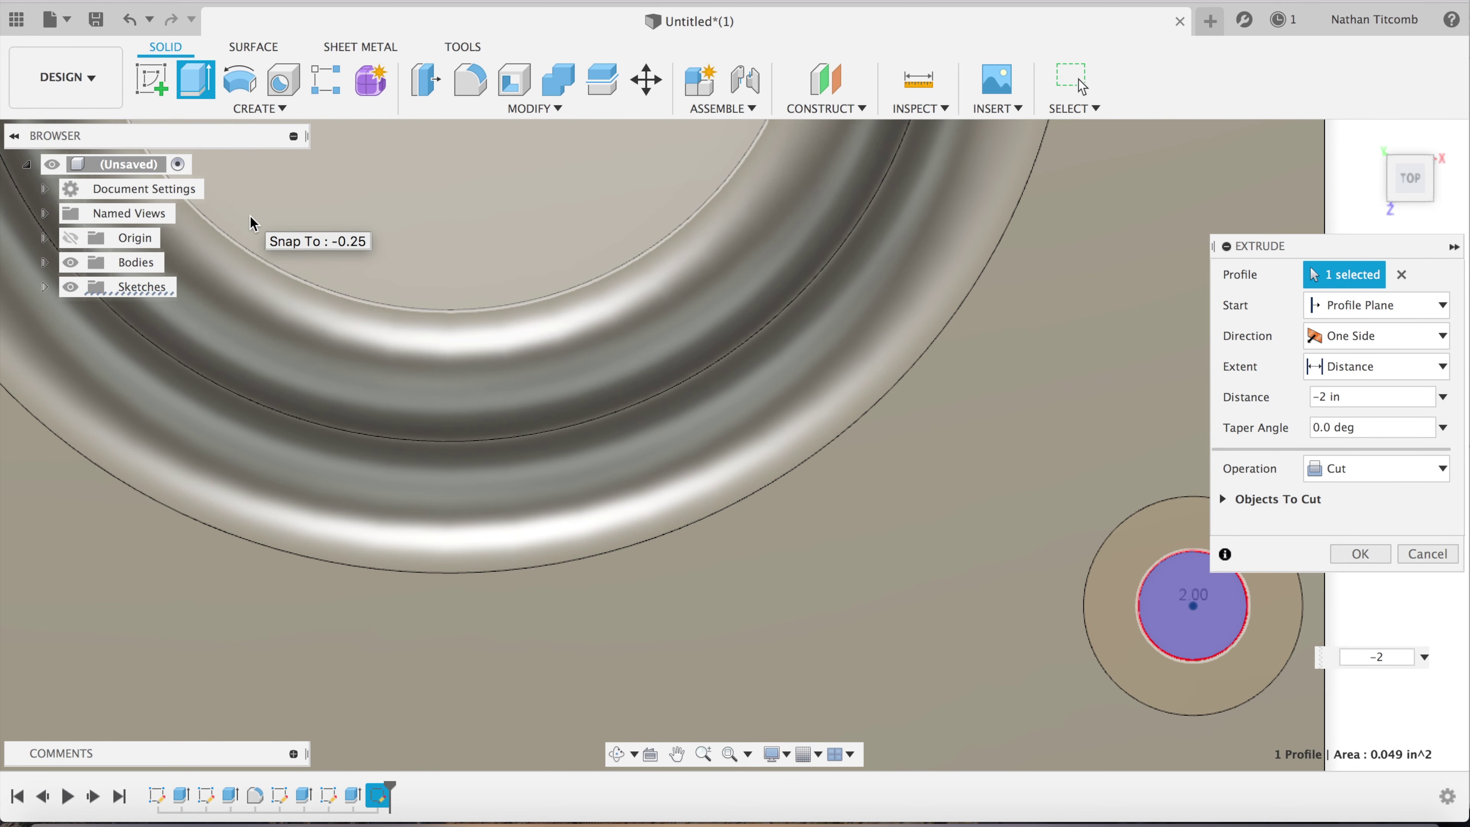
{"action": "key", "text": "Return"}
{"action": "key", "text": "F6"}
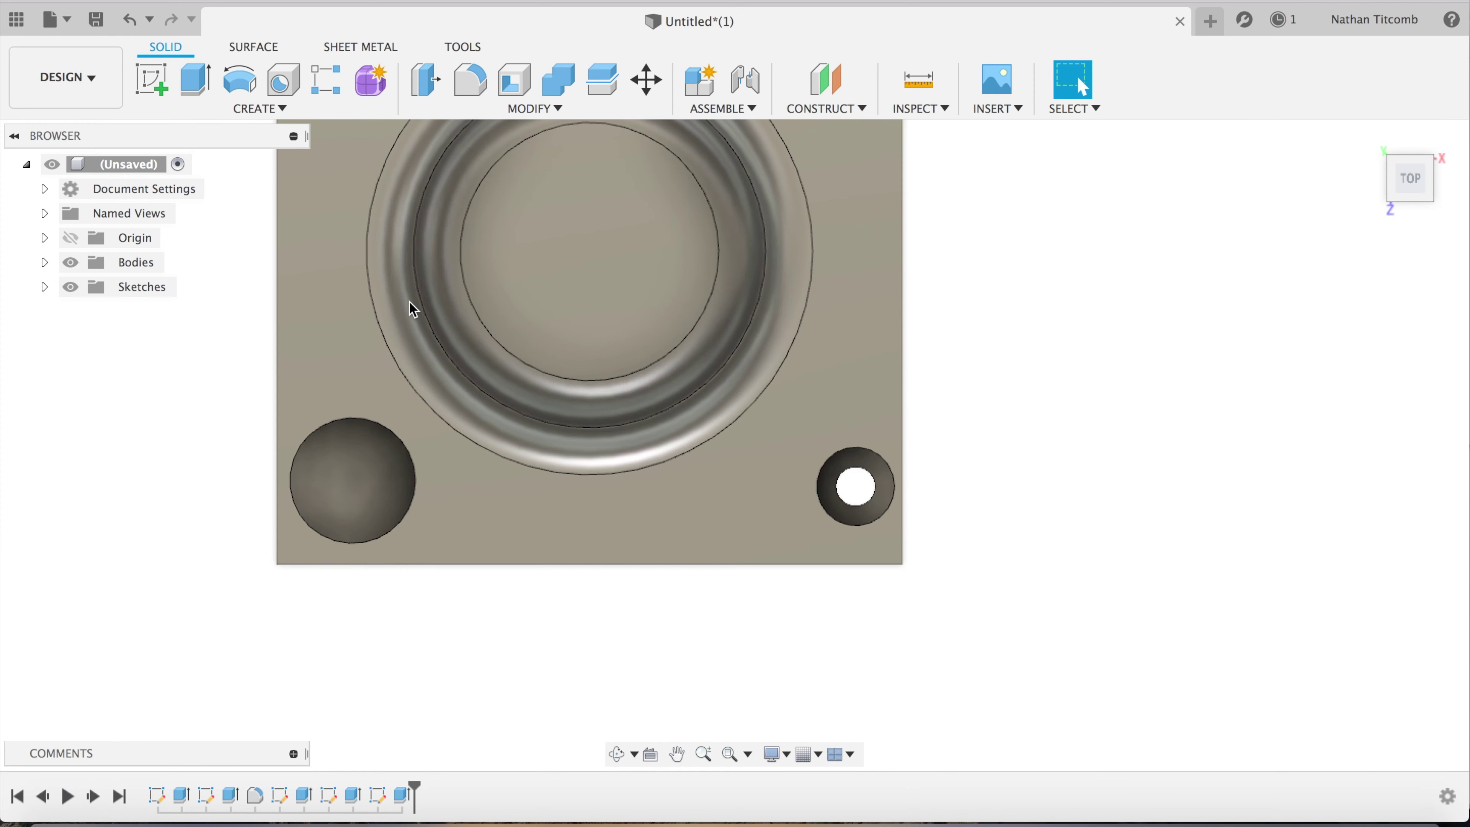
{"action": "left_click", "coordinate": [162, 88]}
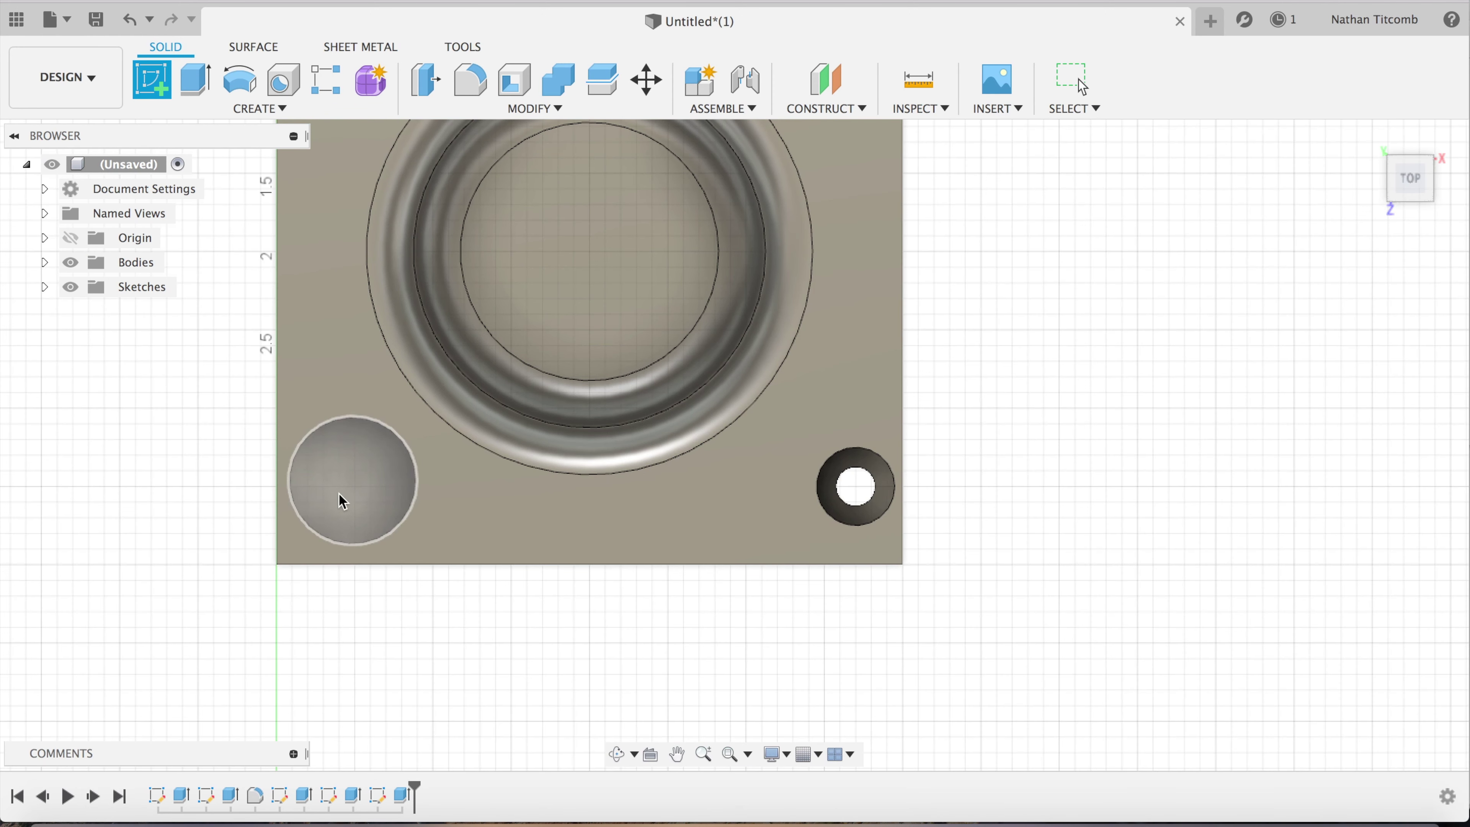
Sketch a Ø0.25 in circle centred on the bottom-left counterbore floor
{"action": "left_click", "coordinate": [357, 503]}
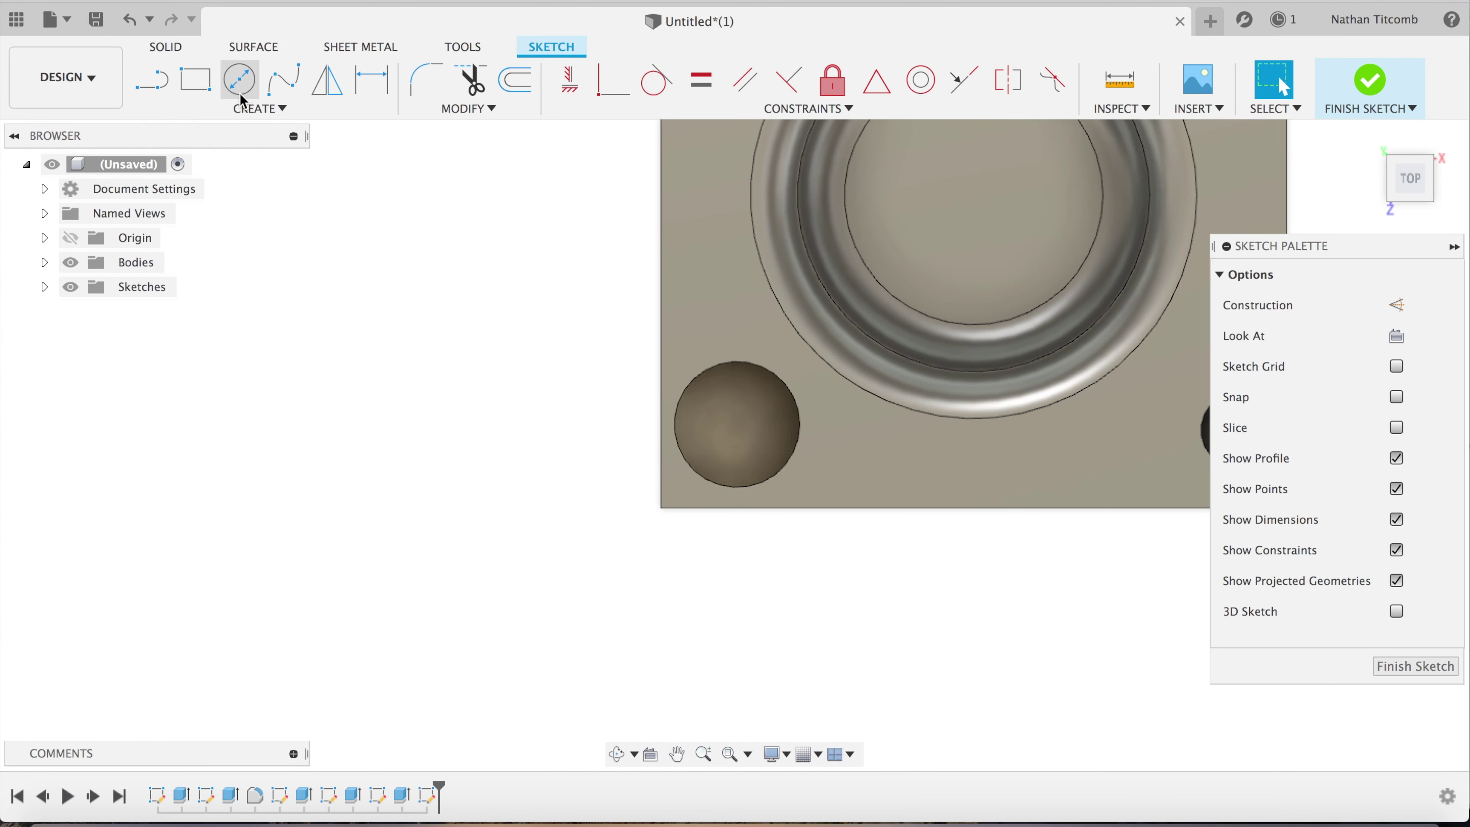
{"action": "left_click", "coordinate": [240, 91]}
{"action": "left_click", "coordinate": [737, 425]}
{"action": "type", "text": "25"}
{"action": "key", "text": "Return"}
{"action": "key", "text": "Escape"}
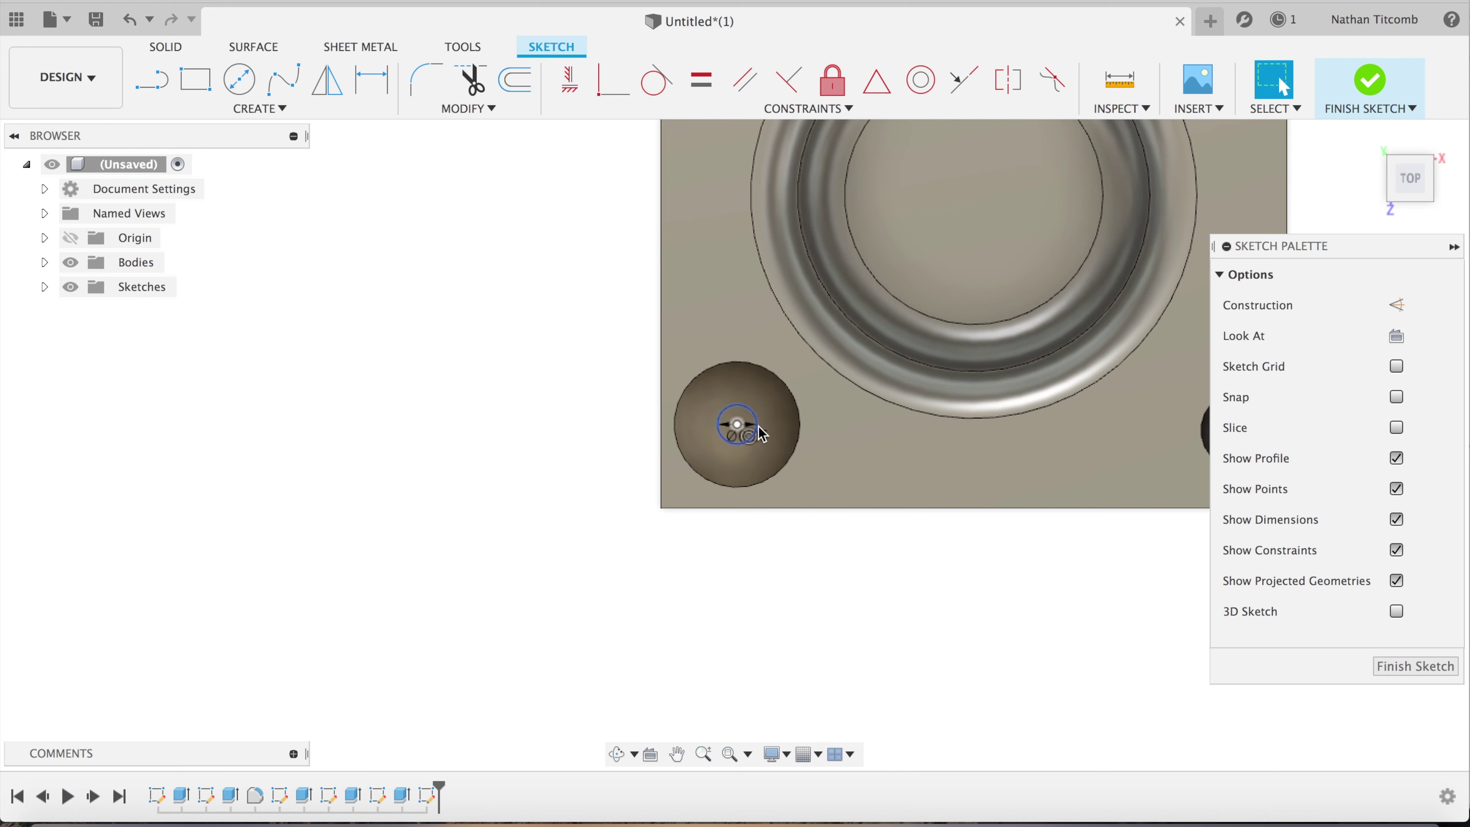
{"action": "left_click", "coordinate": [1412, 666]}
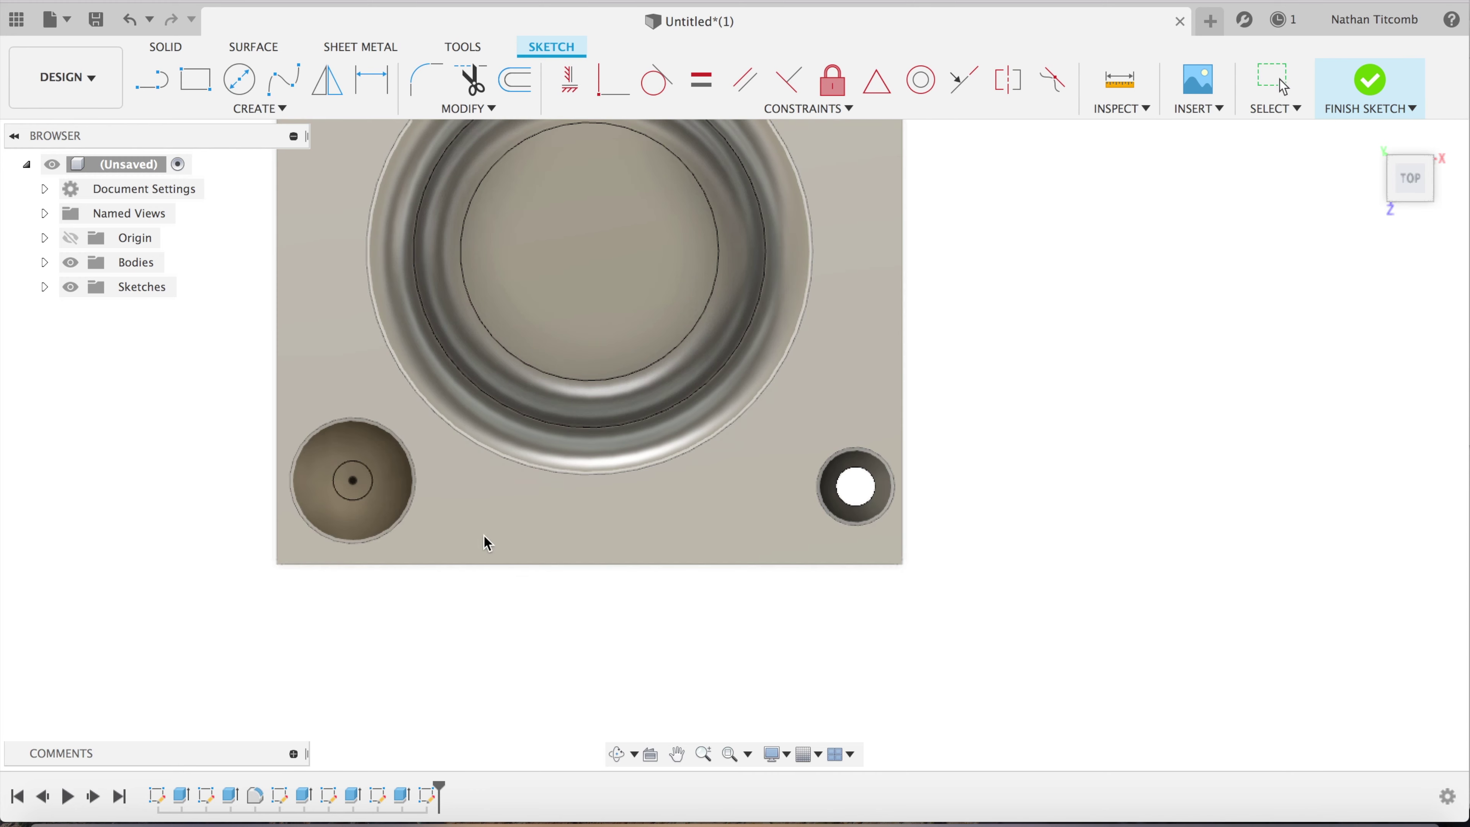
Extrude the small circle -2 in as a cut through the block
{"action": "scroll", "coordinate": [339, 509], "scroll_direction": "up", "scroll_amount": 5}
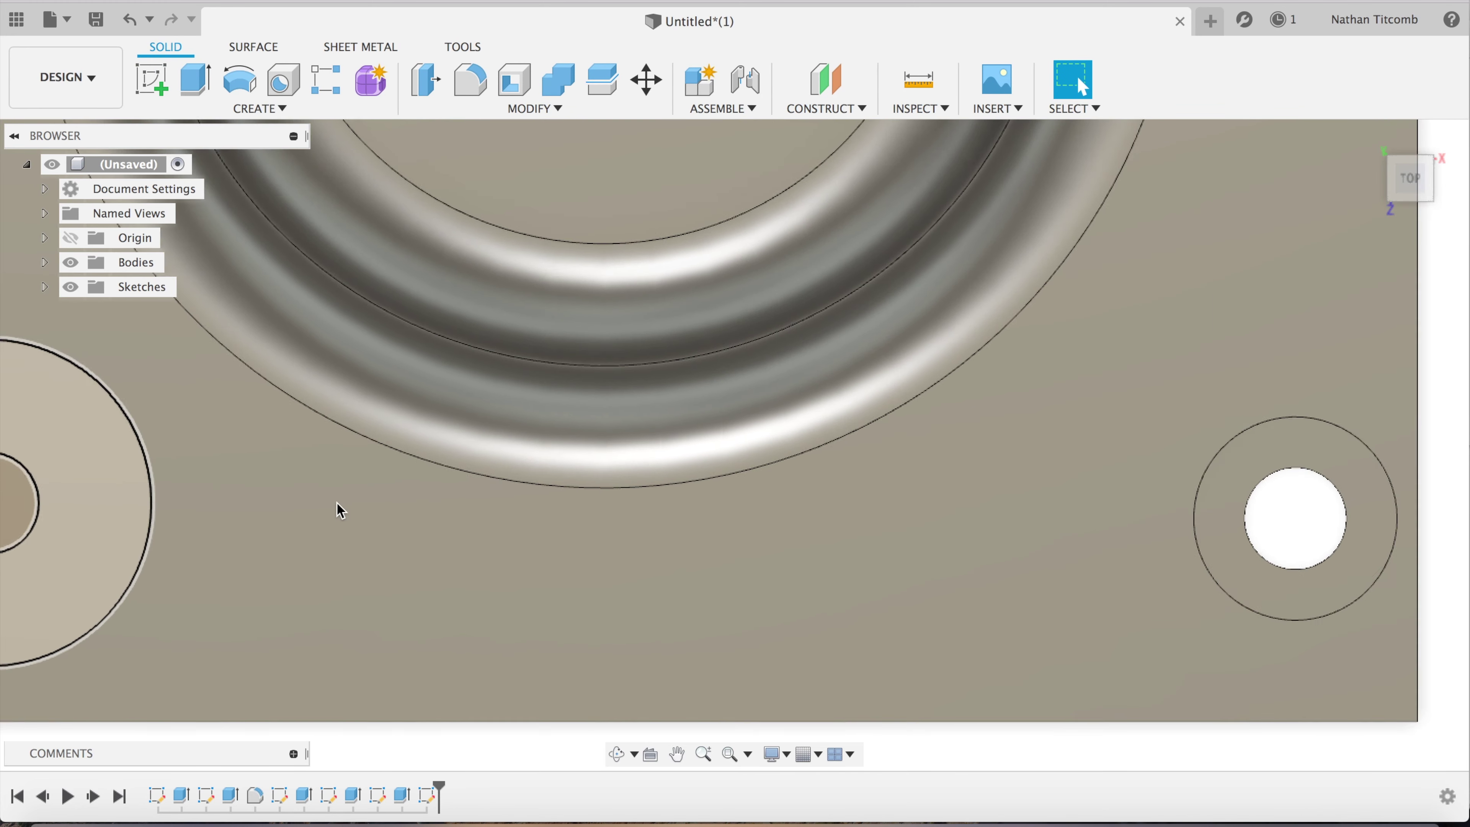
{"action": "scroll", "coordinate": [338, 510], "scroll_direction": "left", "scroll_amount": 3}
{"action": "left_click", "coordinate": [256, 502]}
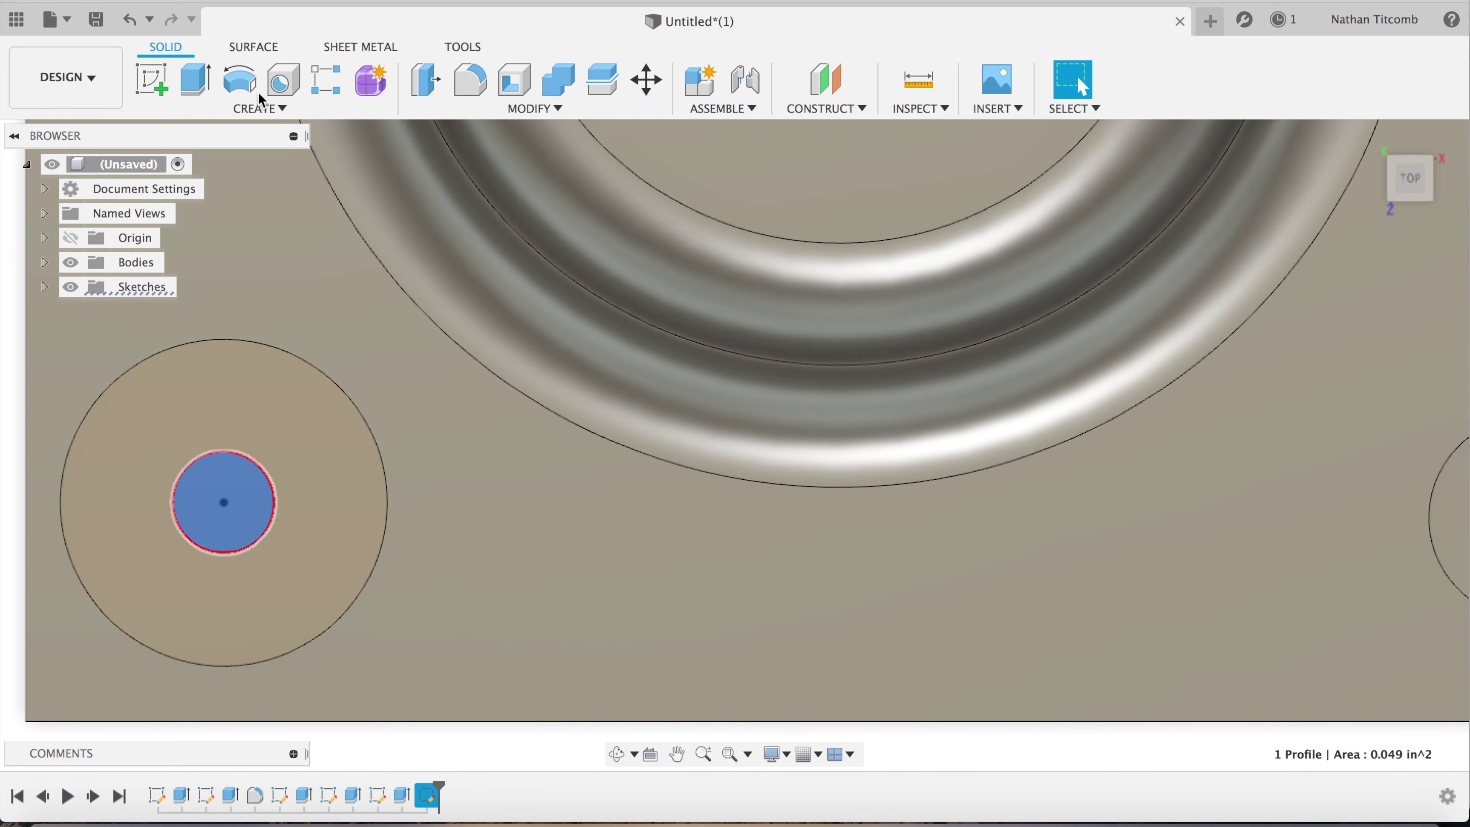
{"action": "left_click", "coordinate": [261, 108]}
{"action": "left_click", "coordinate": [213, 218]}
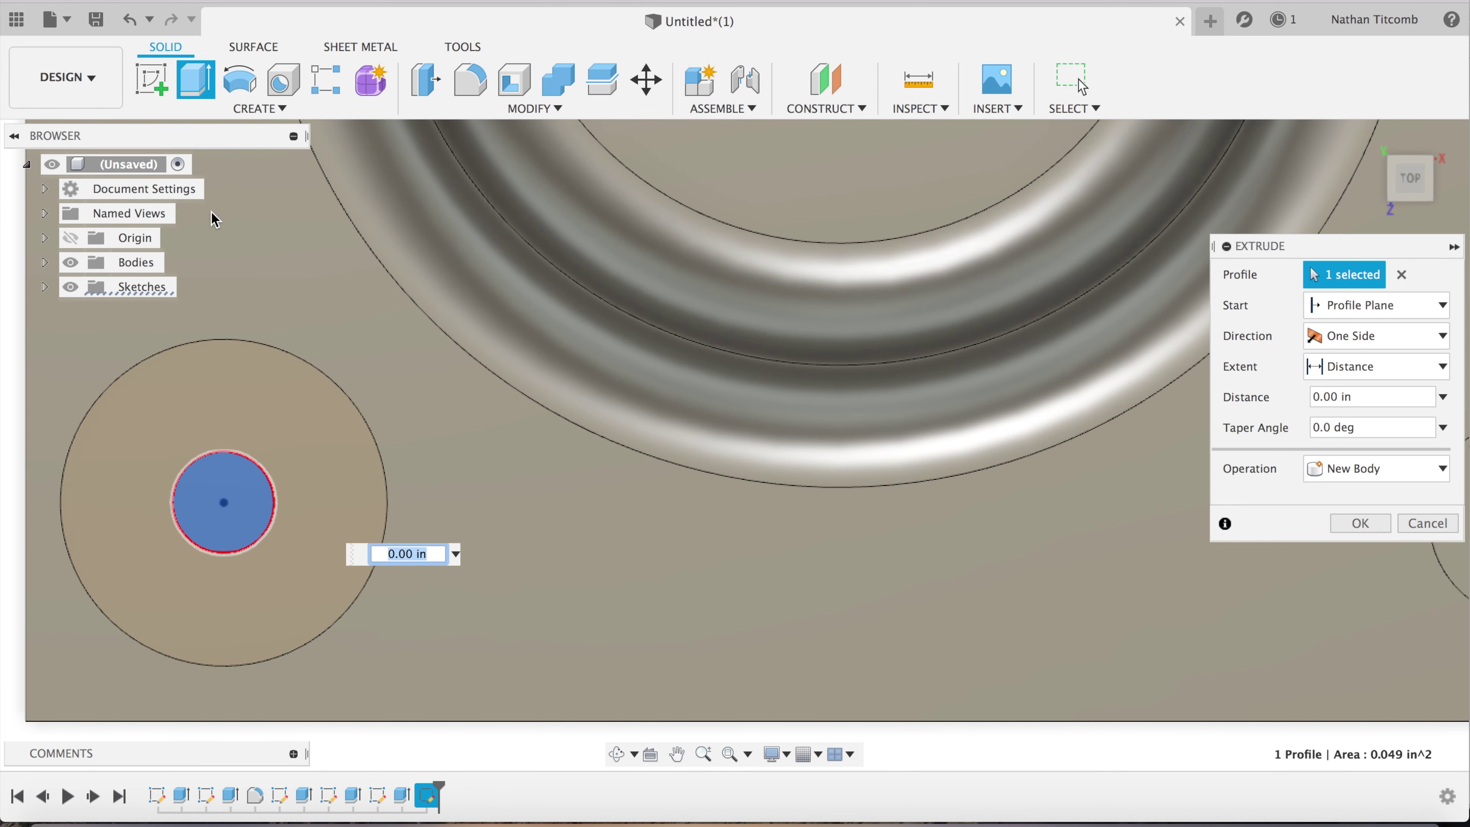
{"action": "type", "text": "-2"}
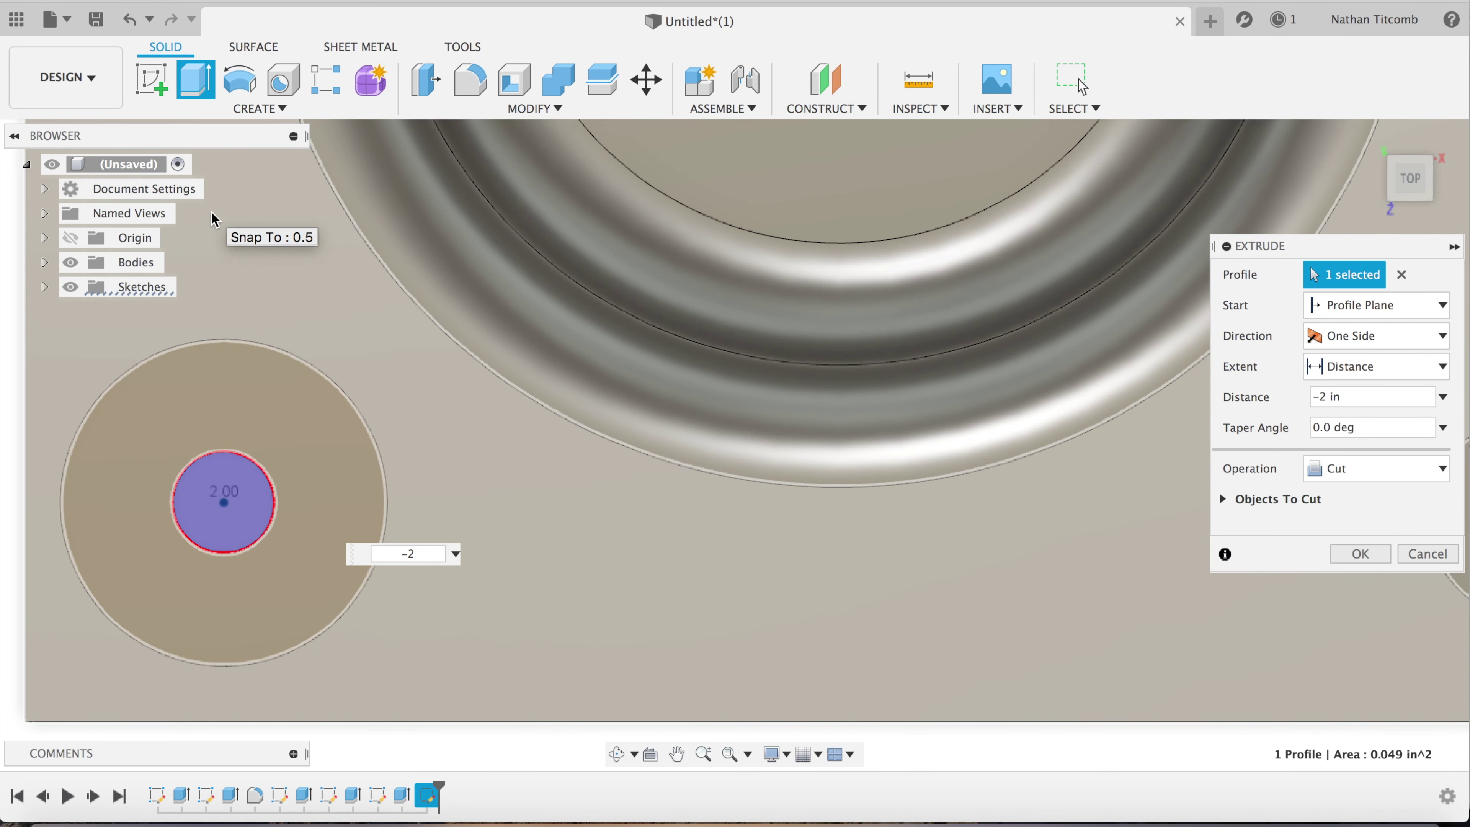
{"action": "key", "text": "Return"}
{"action": "scroll", "coordinate": [532, 396], "scroll_direction": "down", "scroll_amount": 3}
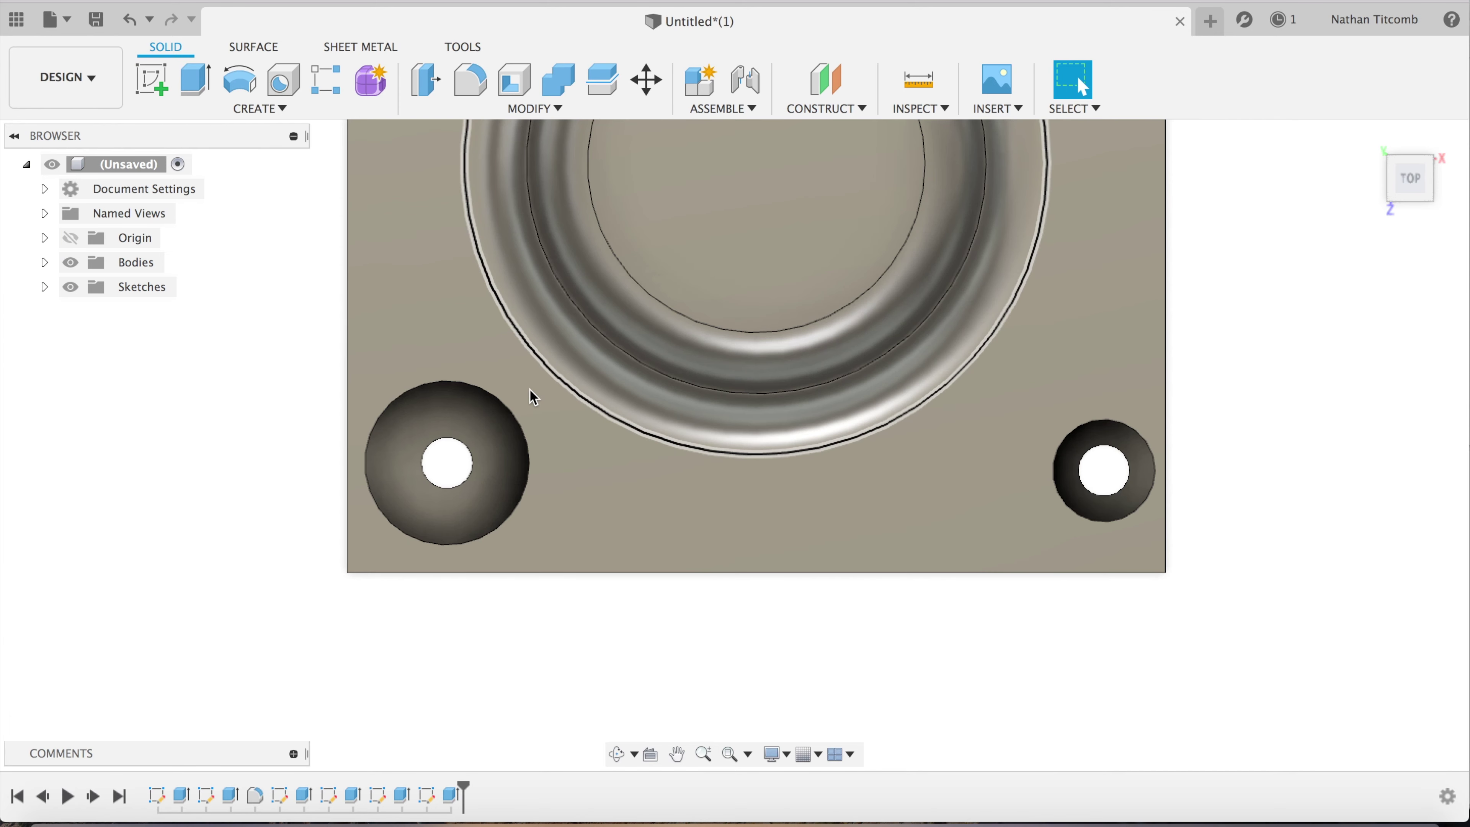
Orbit the plate into a tilted 3D view and switch to the Manufacture workspace
{"action": "scroll", "coordinate": [533, 395], "scroll_direction": "down", "scroll_amount": 5}
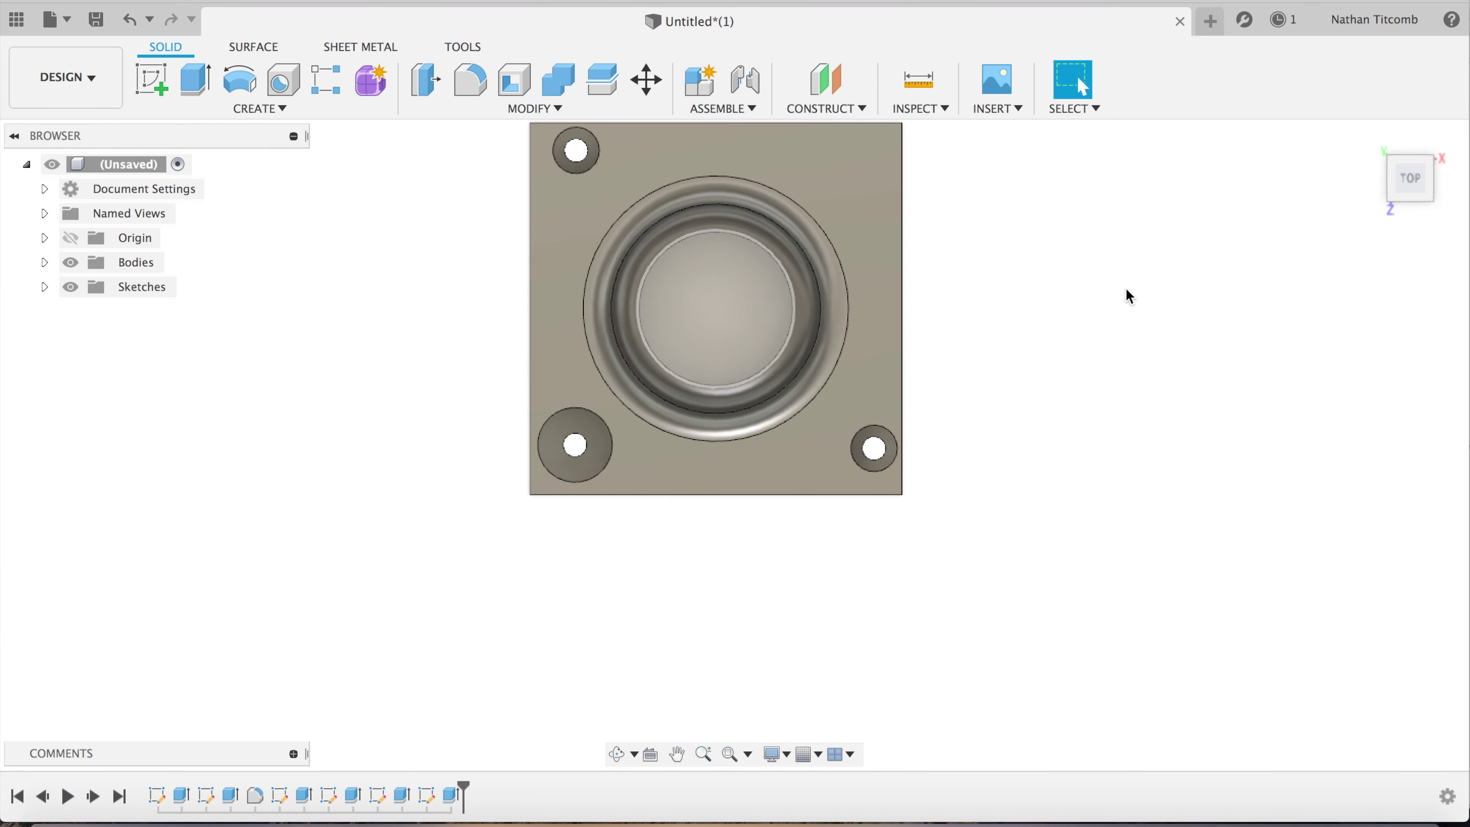
{"action": "mouse_move", "coordinate": [1417, 185]}
{"action": "left_mouse_down"}
{"action": "mouse_move", "coordinate": [1383, 155]}
{"action": "mouse_move", "coordinate": [1427, 139]}
{"action": "left_mouse_up"}
{"action": "left_click", "coordinate": [99, 86]}
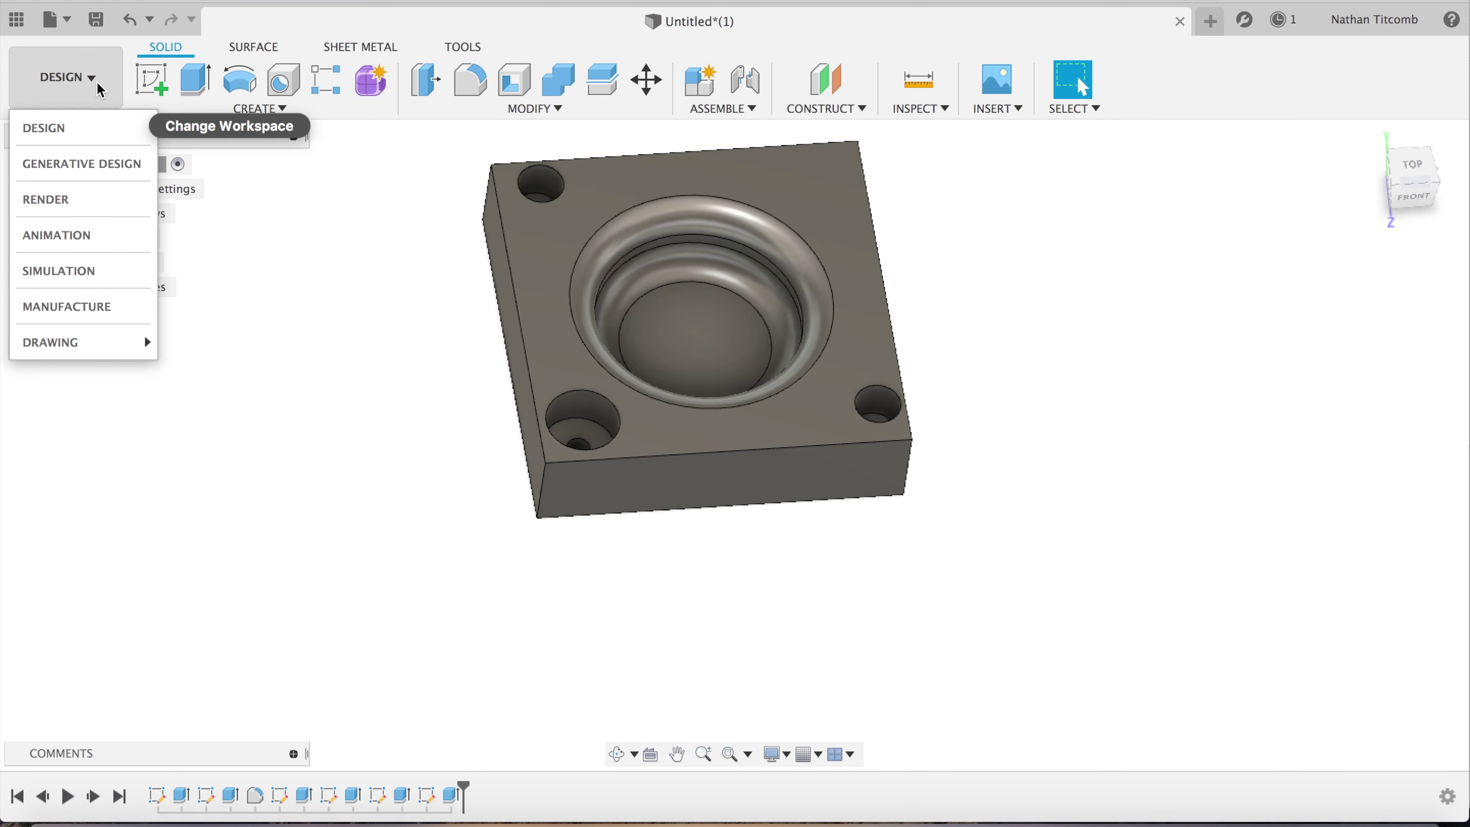
{"action": "left_click", "coordinate": [108, 305]}
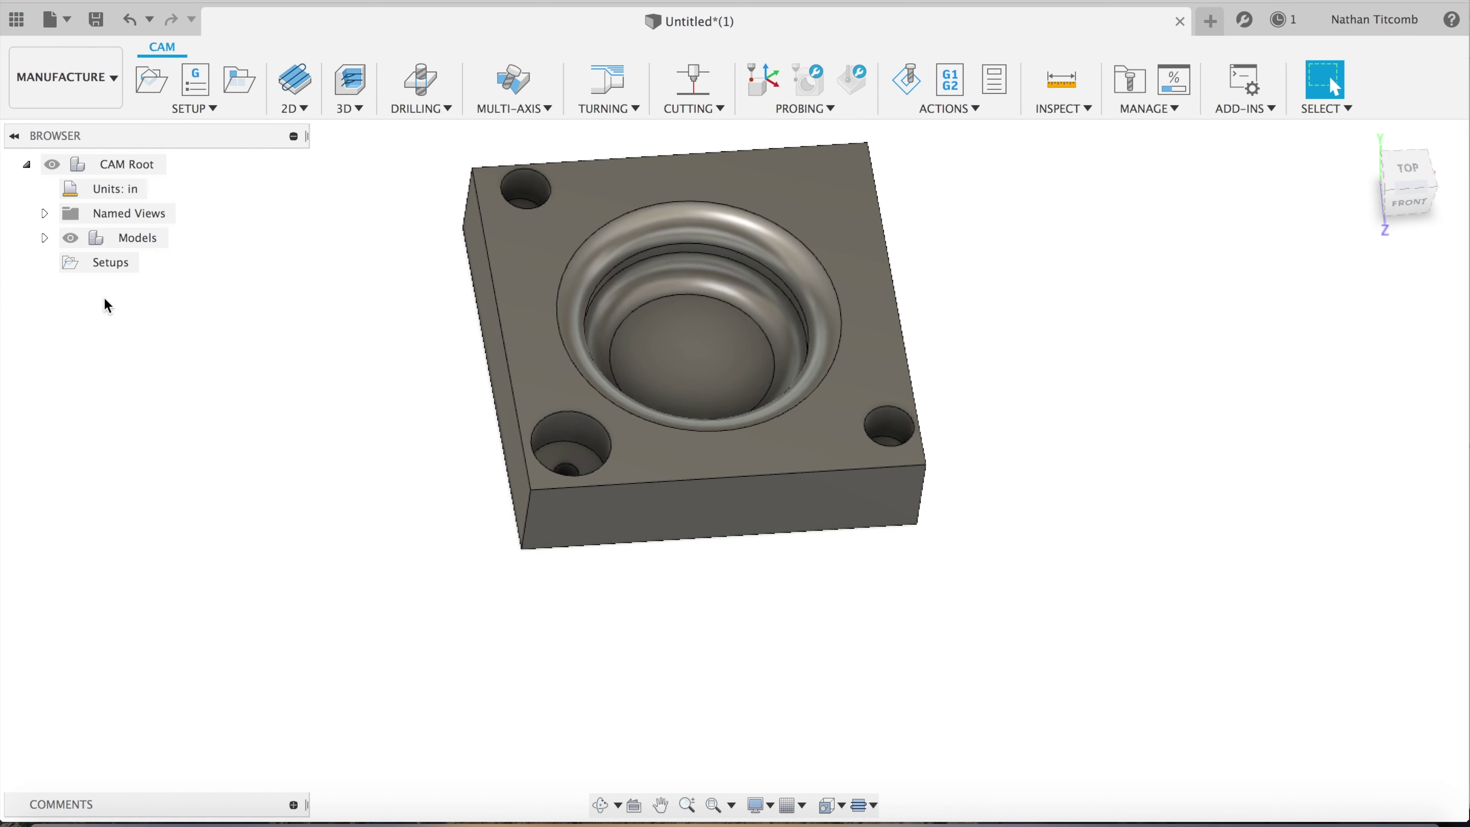
Start a new milling setup with its work origin at the block's top-left corner vertex
{"action": "left_click", "coordinate": [187, 109]}
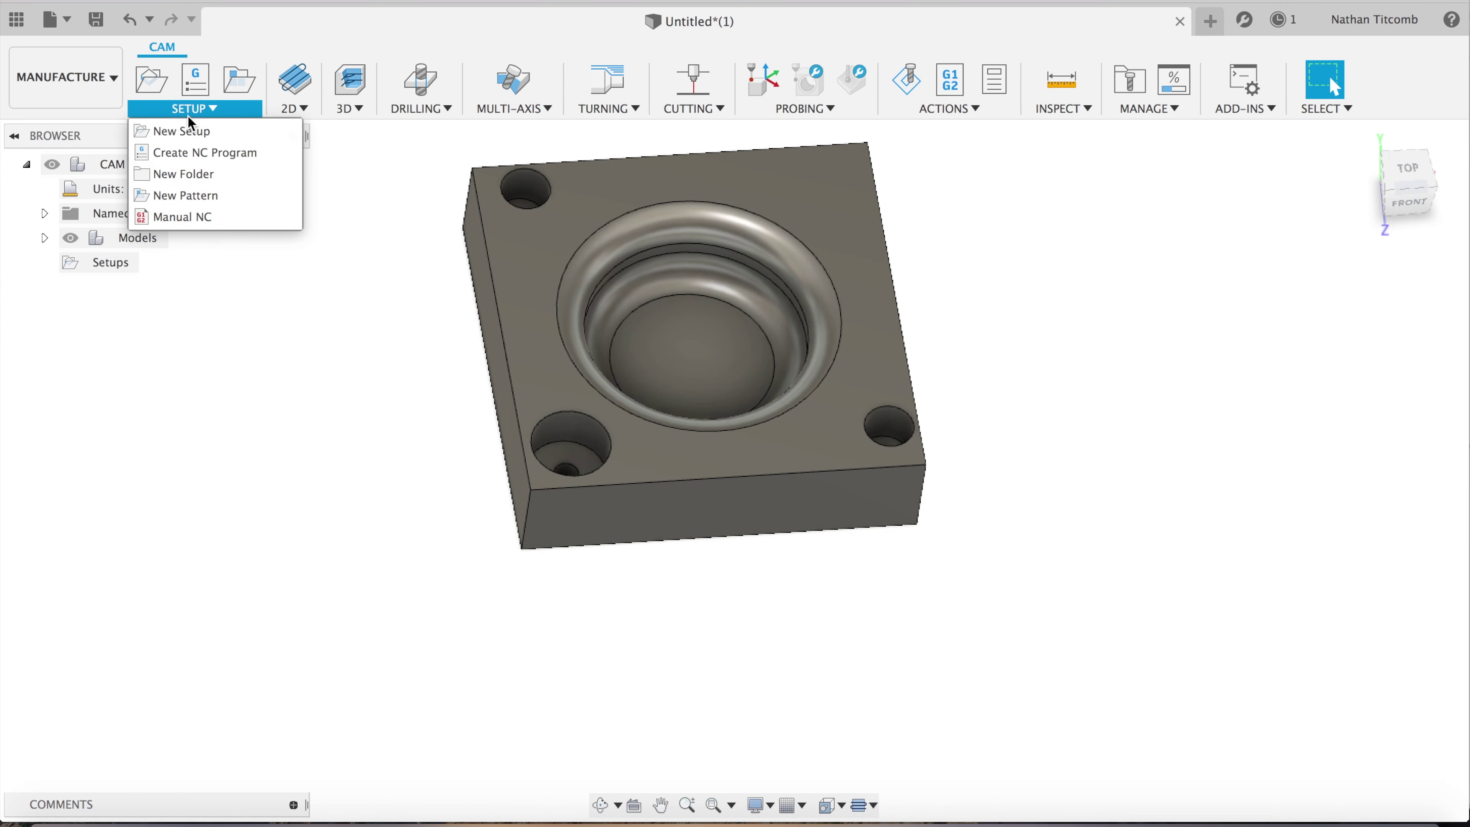
{"action": "left_click", "coordinate": [187, 127]}
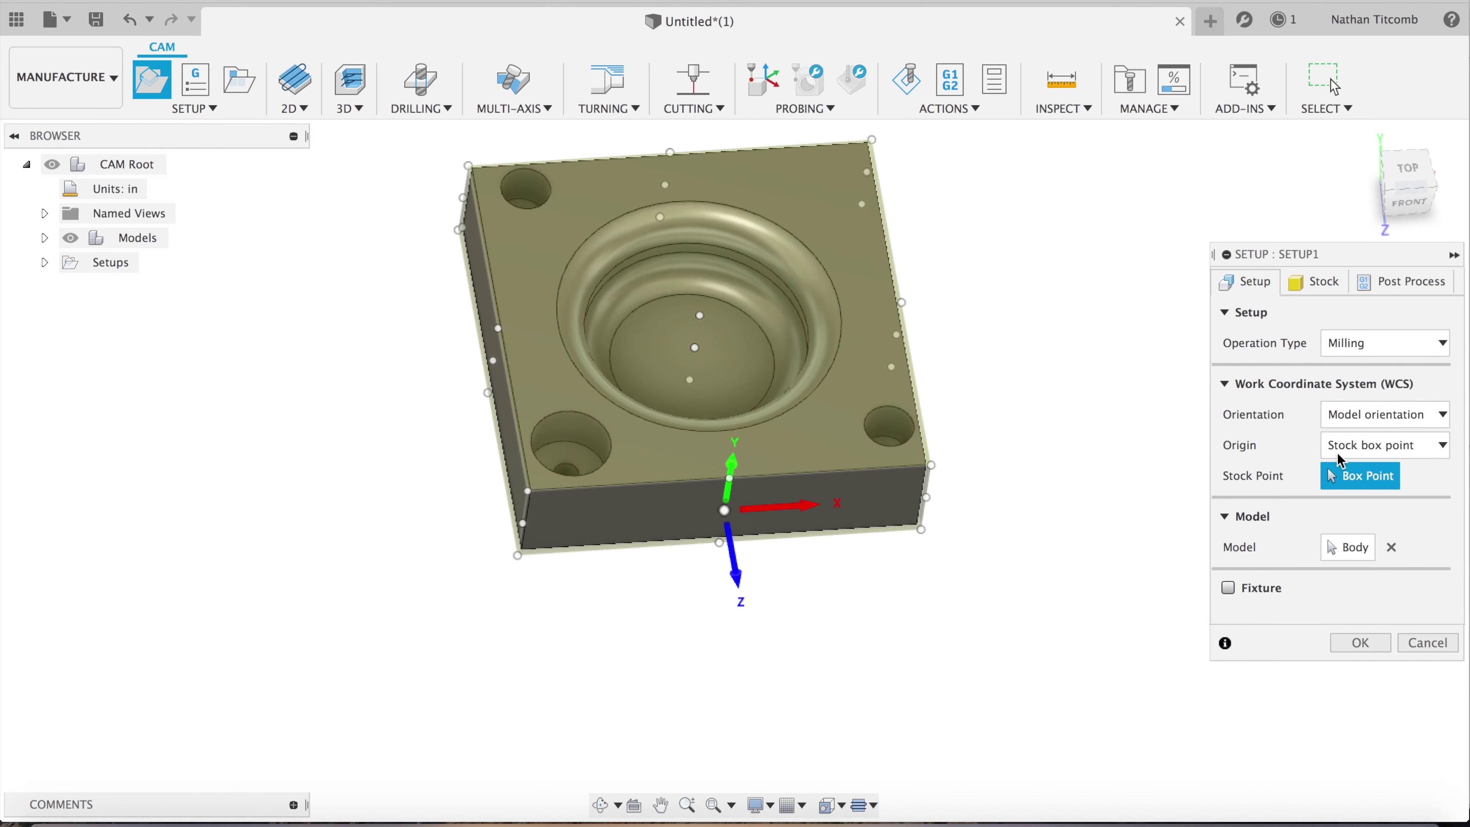
{"action": "left_click", "coordinate": [1386, 444]}
{"action": "left_click", "coordinate": [1365, 494]}
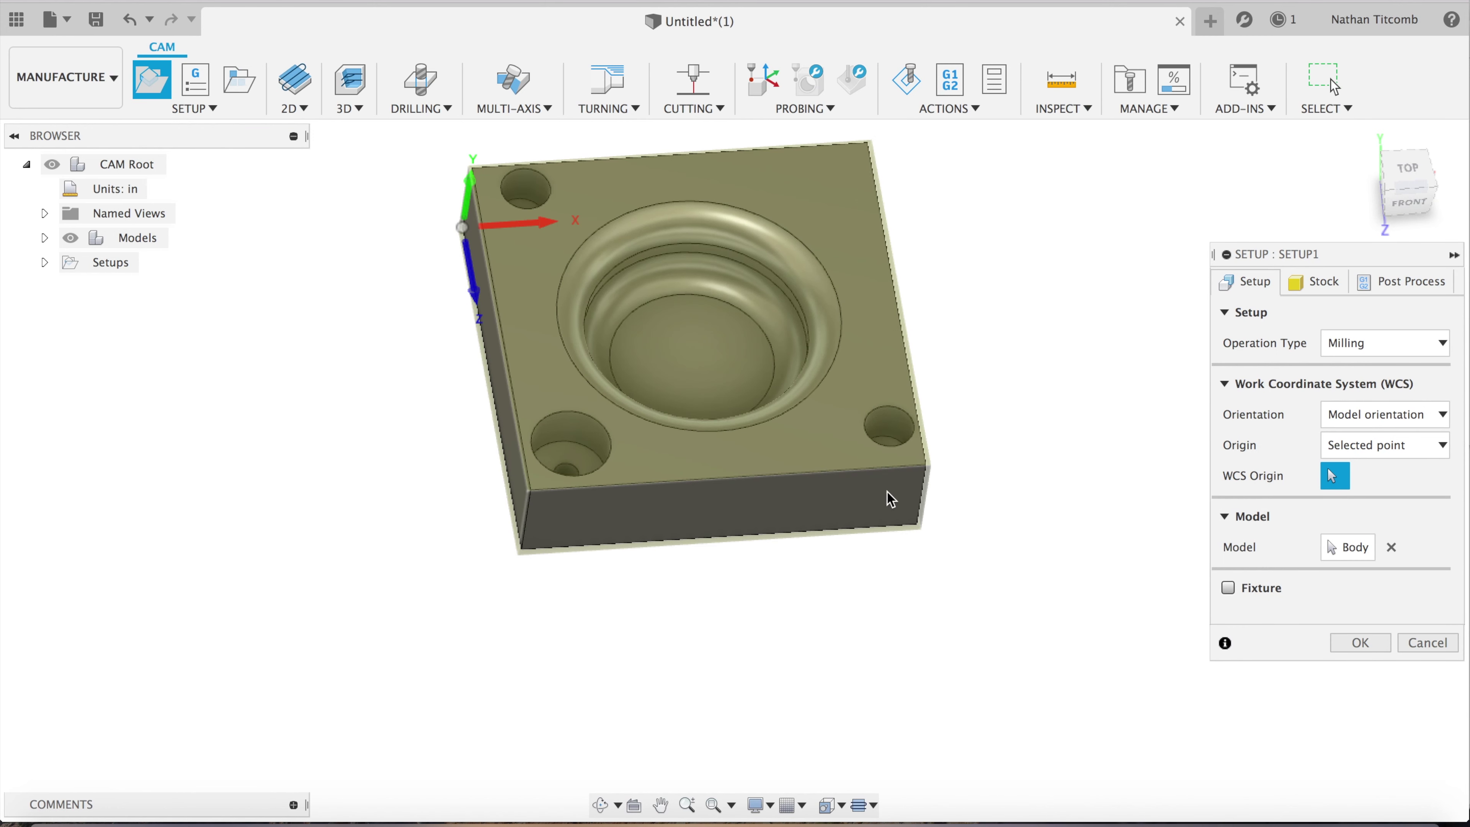
{"action": "left_click", "coordinate": [522, 550]}
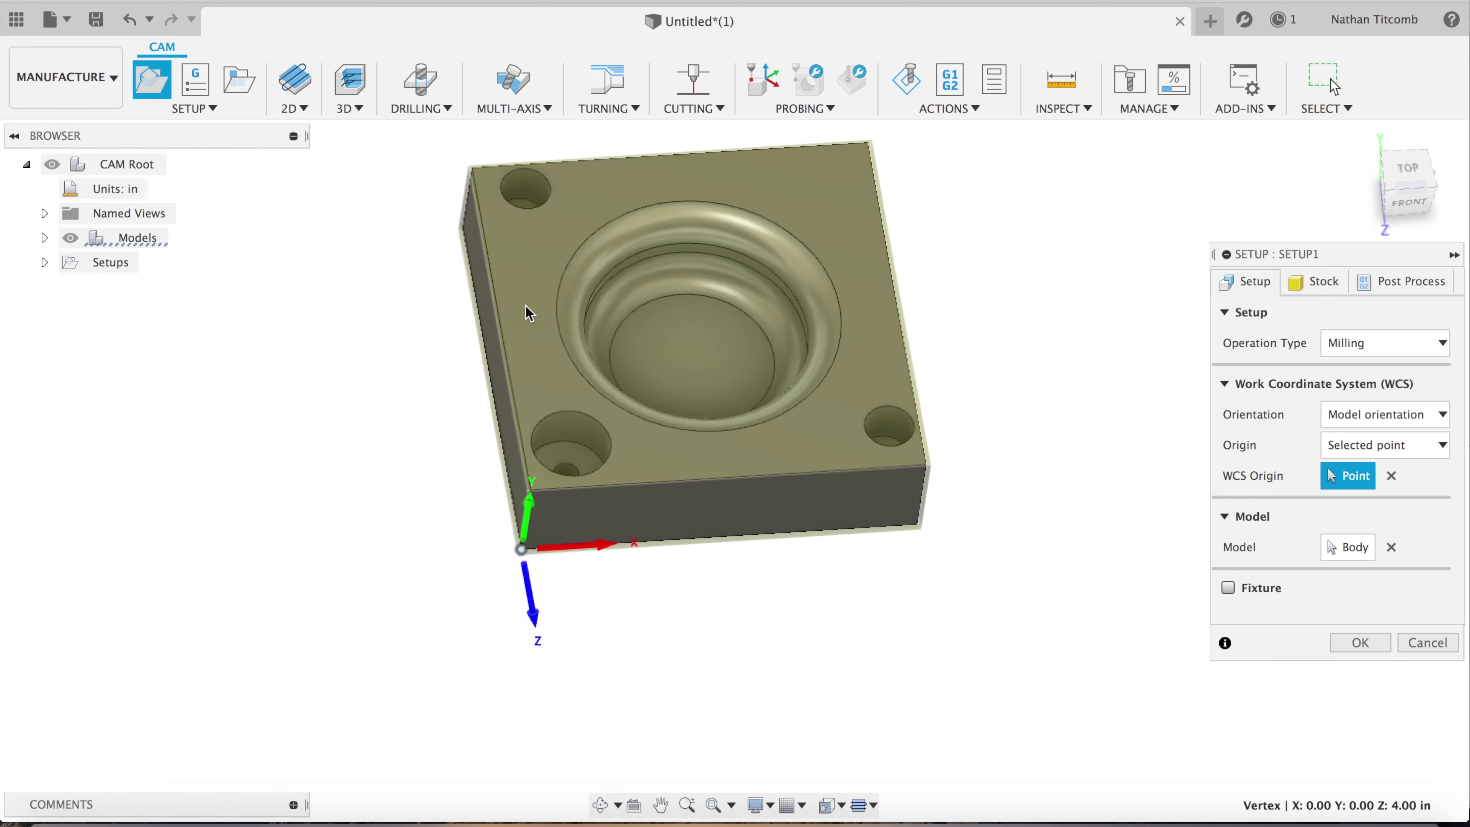
{"action": "left_click", "coordinate": [473, 169]}
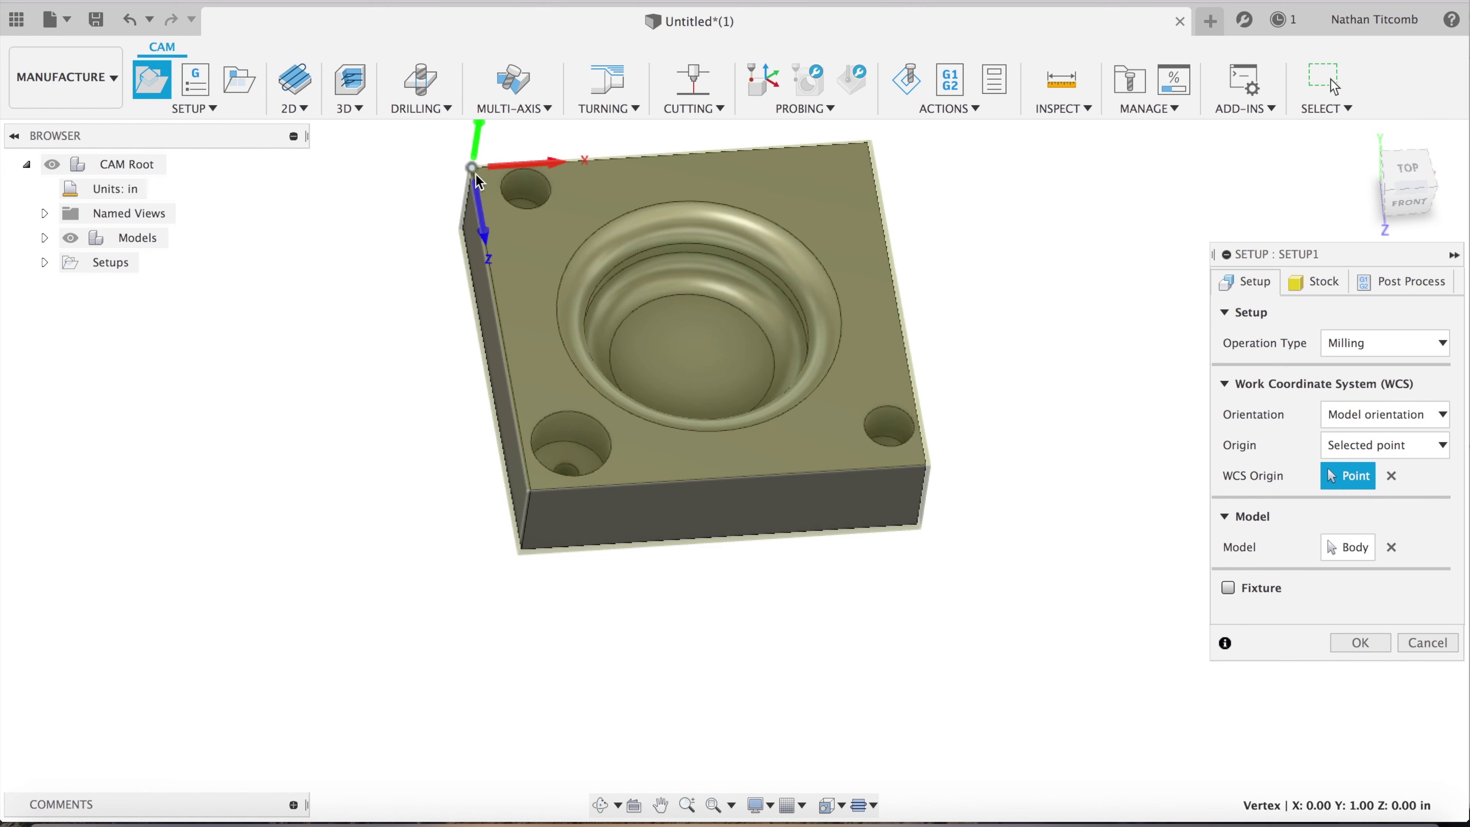
Orient the setup's Z axis along the block's vertical edge
{"action": "left_click", "coordinate": [478, 203]}
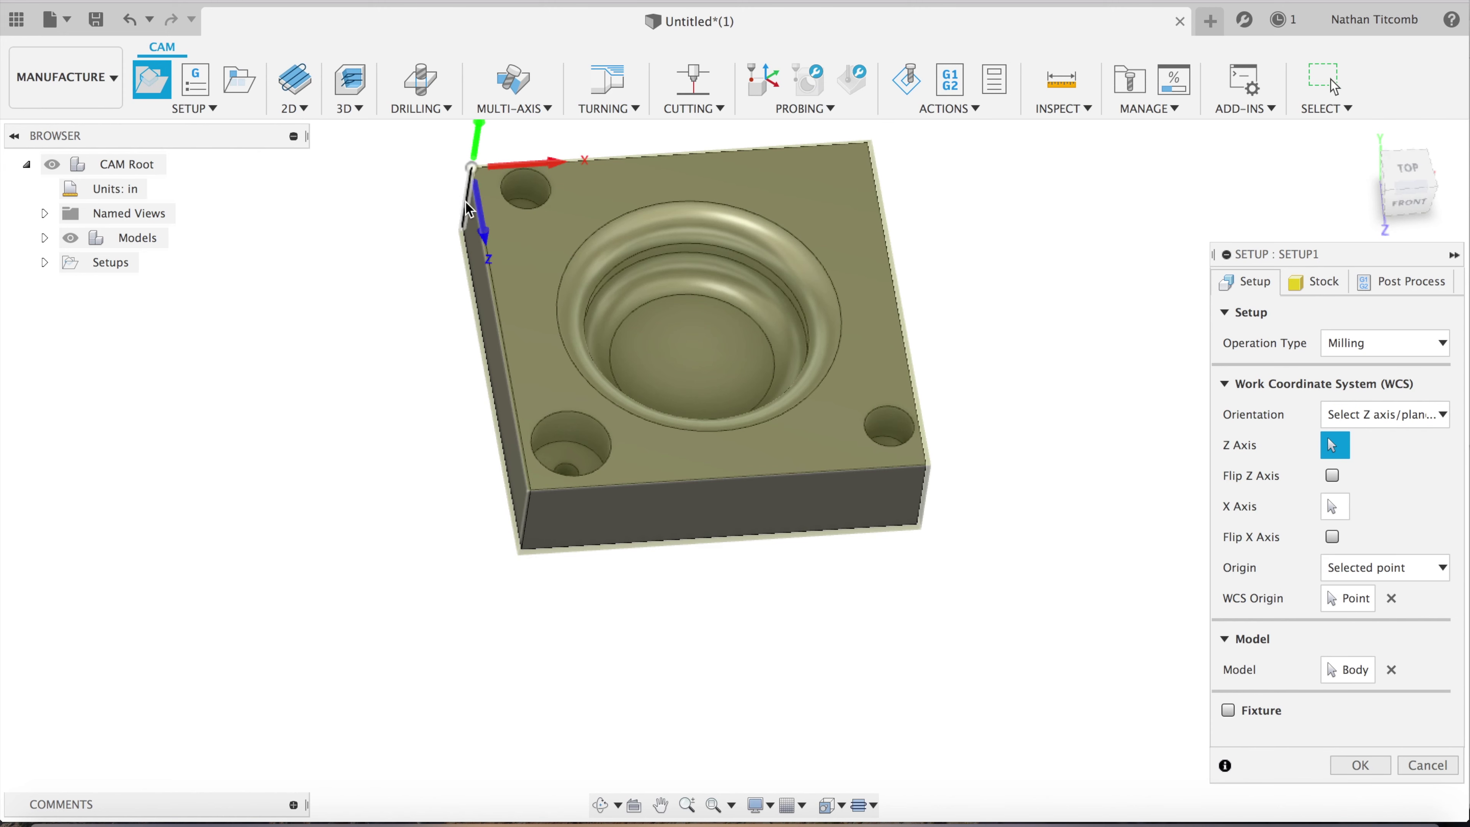
{"action": "left_click", "coordinate": [469, 213]}
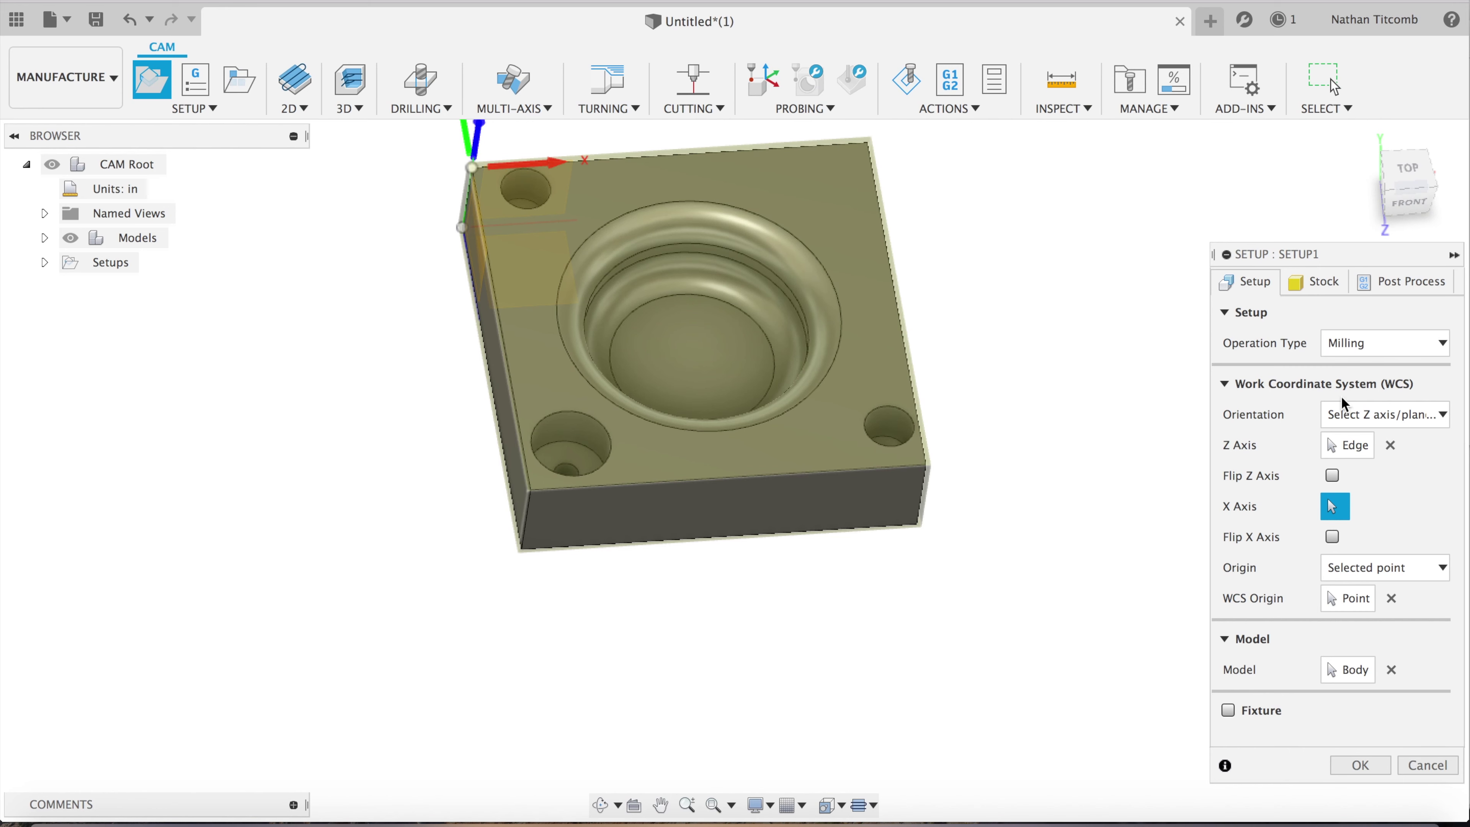
{"action": "left_click", "coordinate": [1321, 294]}
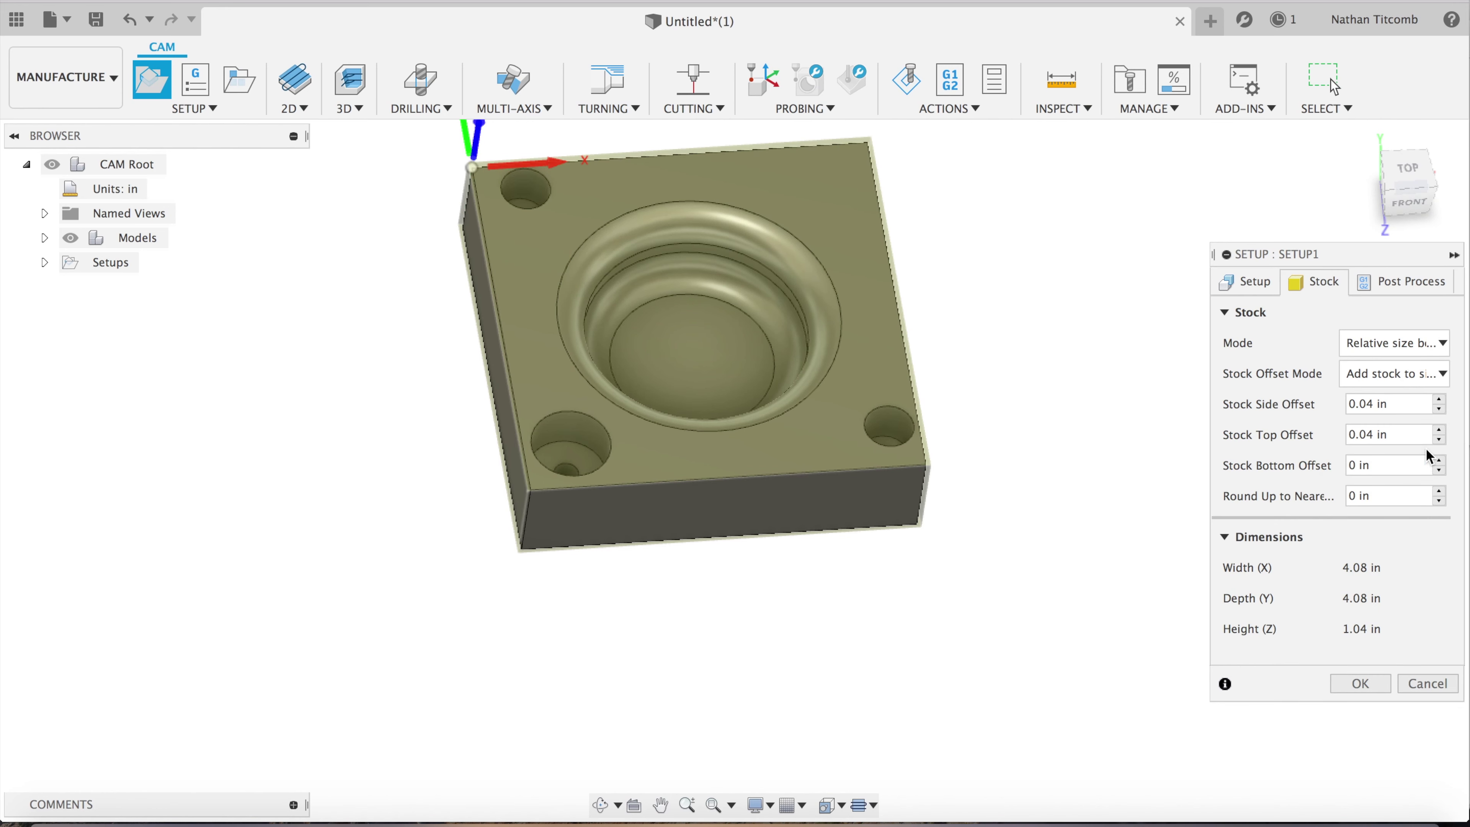
Set stock side offset 0.125 in and top offset 0.01 in, then create Setup1
{"action": "left_click", "coordinate": [1407, 404]}
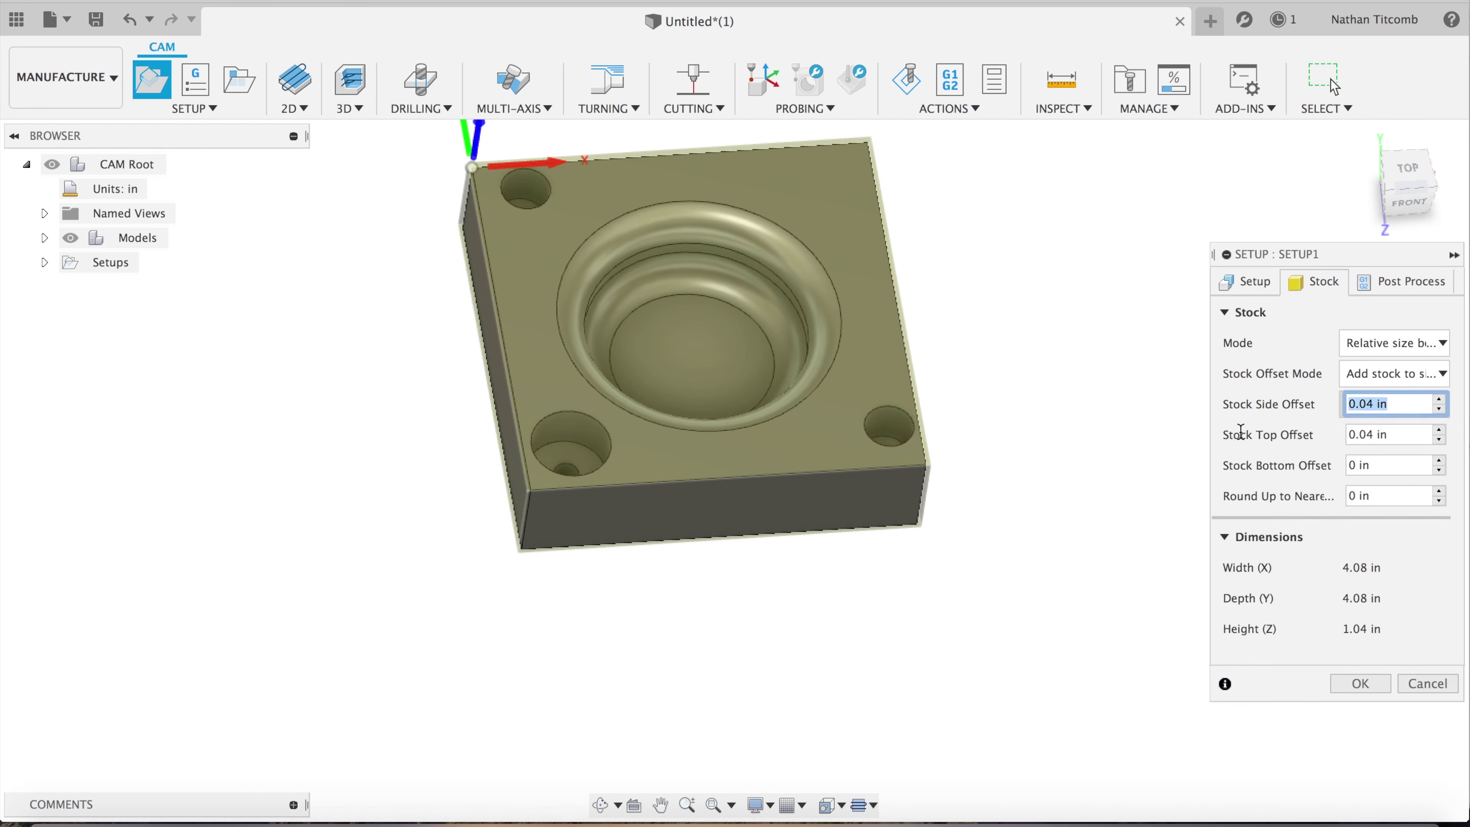
{"action": "type", "text": "0.125"}
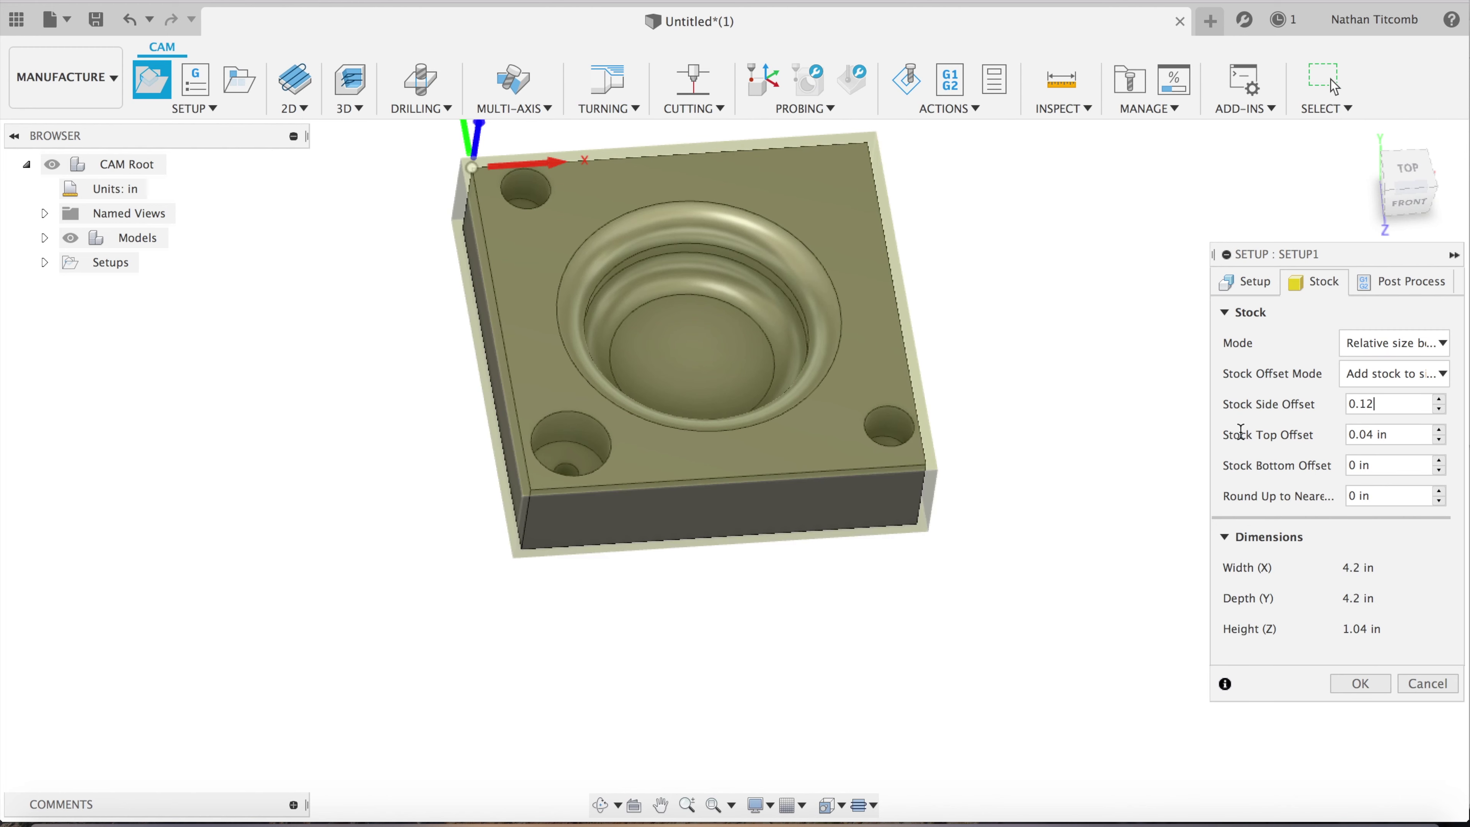
{"action": "left_click", "coordinate": [1406, 433]}
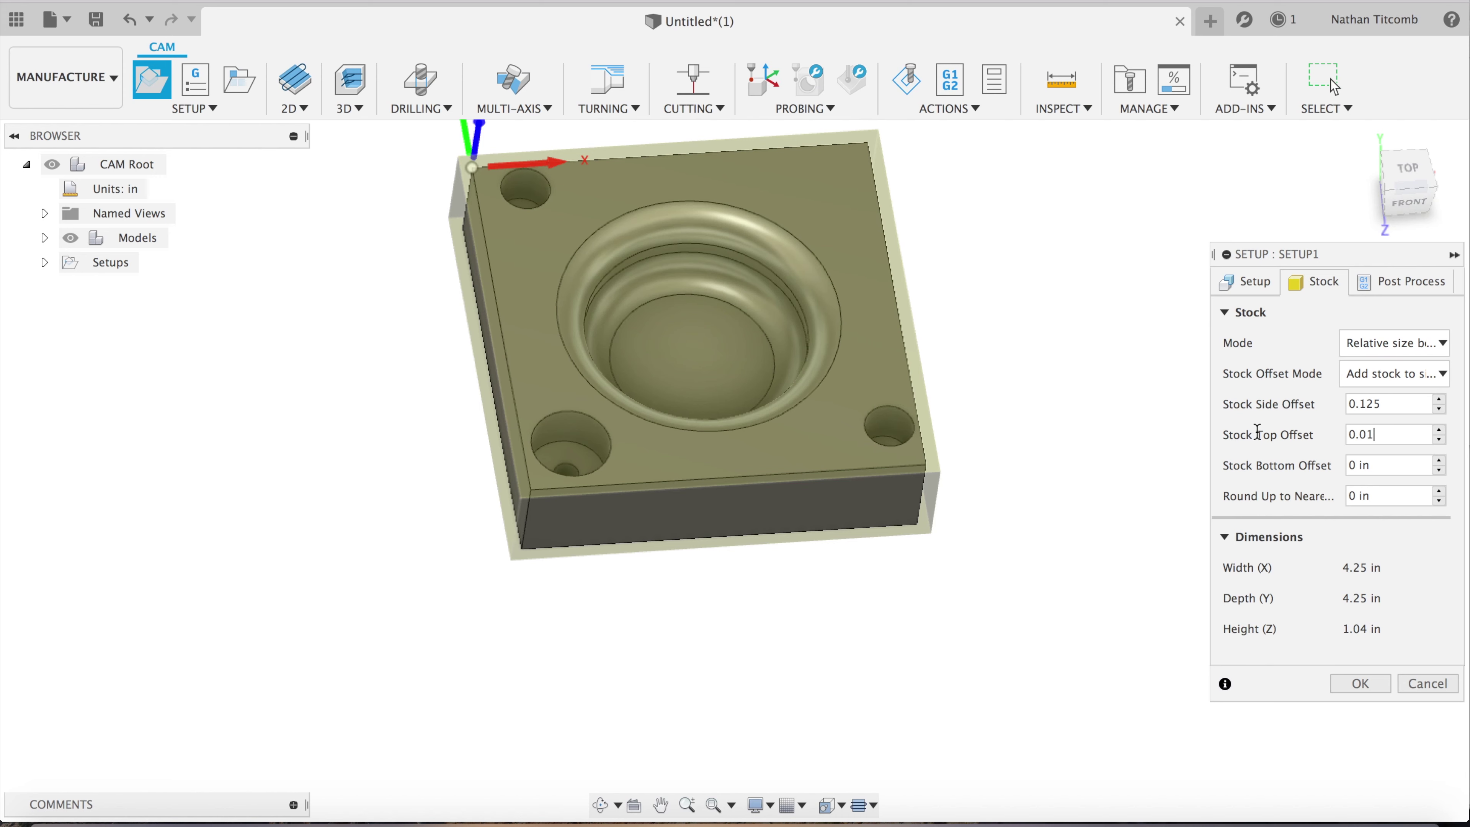
{"action": "left_click", "coordinate": [1360, 684]}
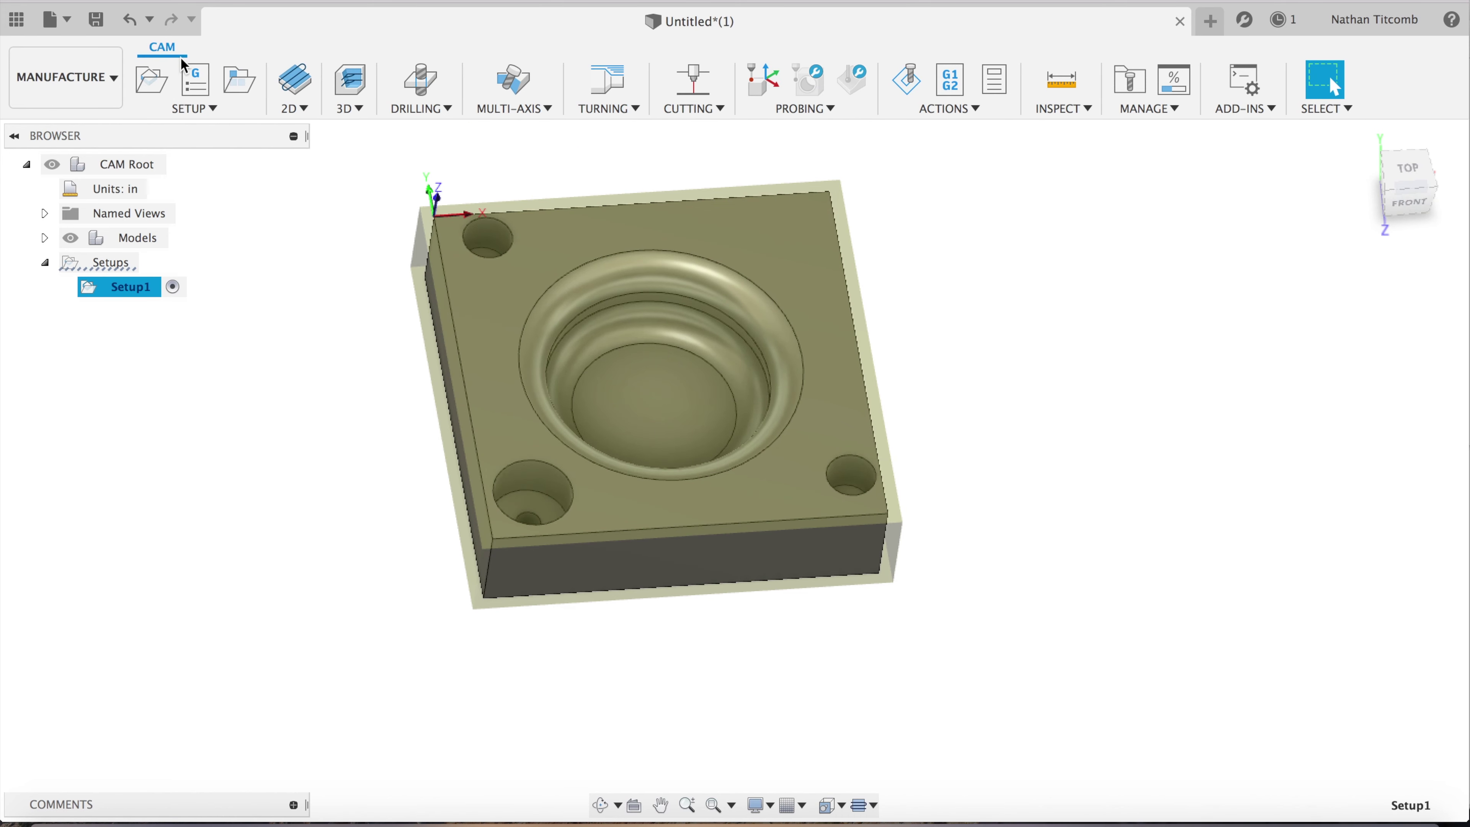
{"action": "left_click", "coordinate": [293, 108]}
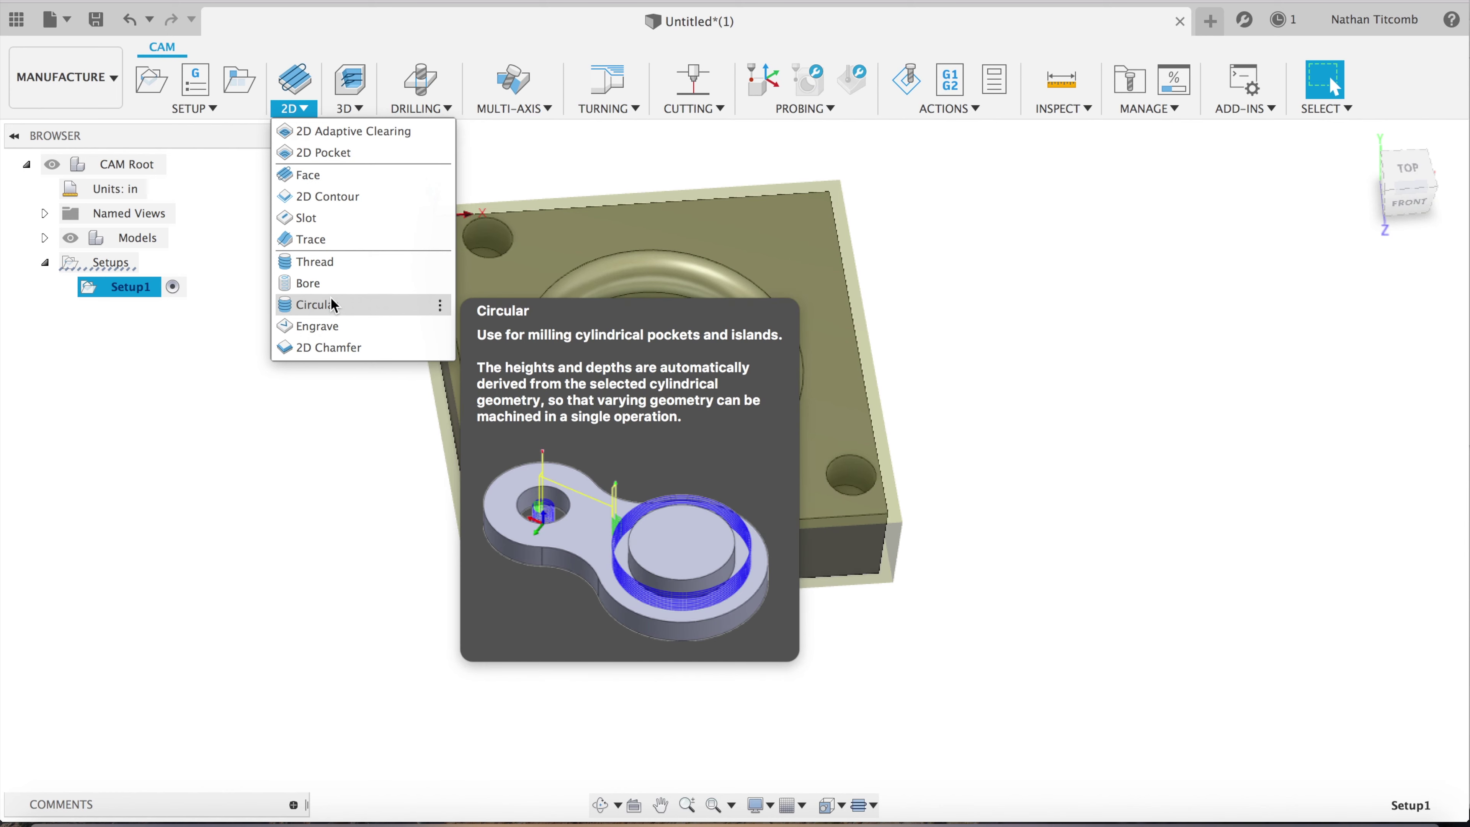
Start a Face operation using a newly defined Ø3 in face mill as its tool
{"action": "left_click", "coordinate": [341, 177]}
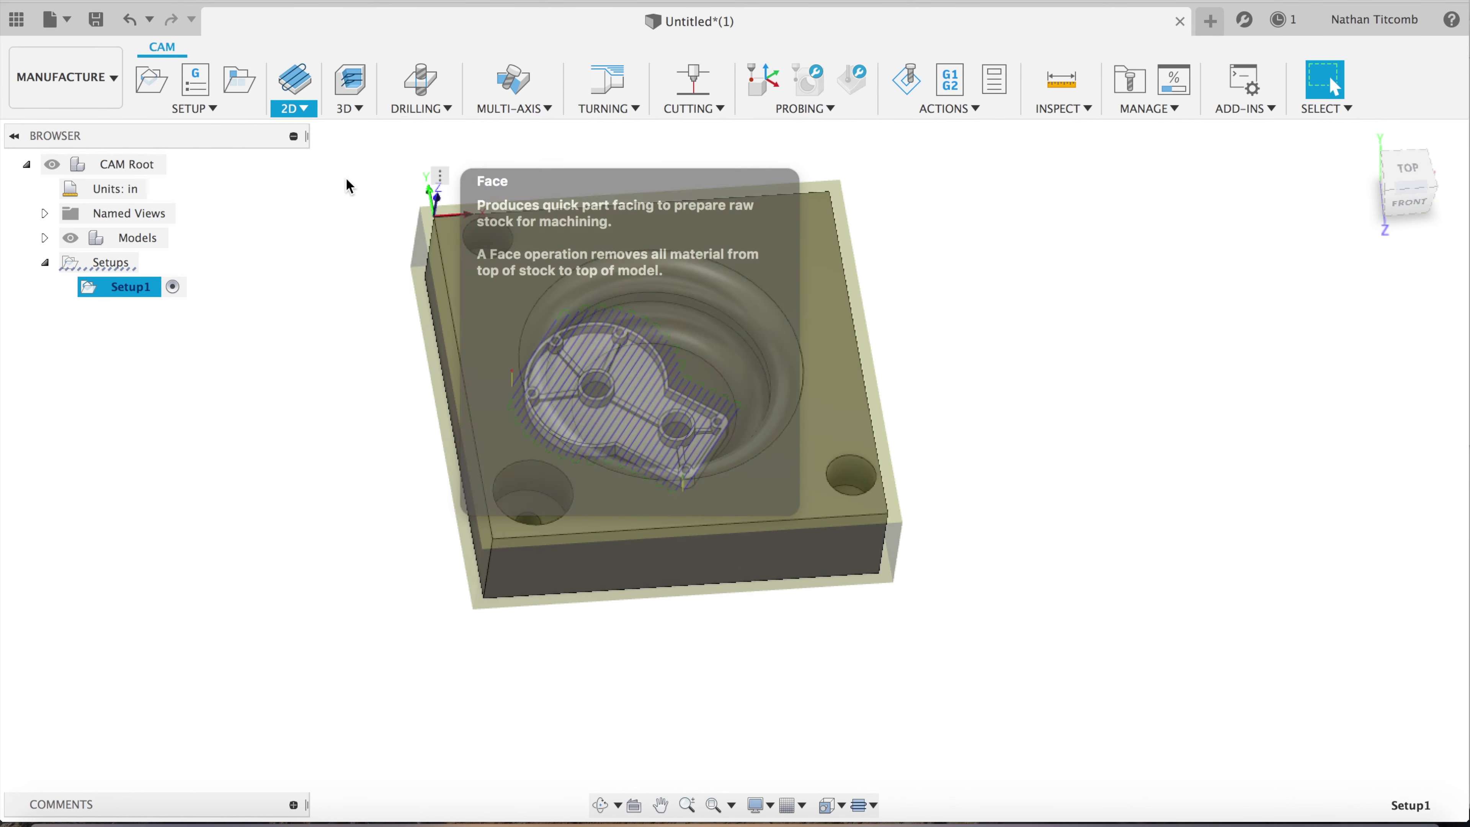
{"action": "left_click", "coordinate": [1349, 342]}
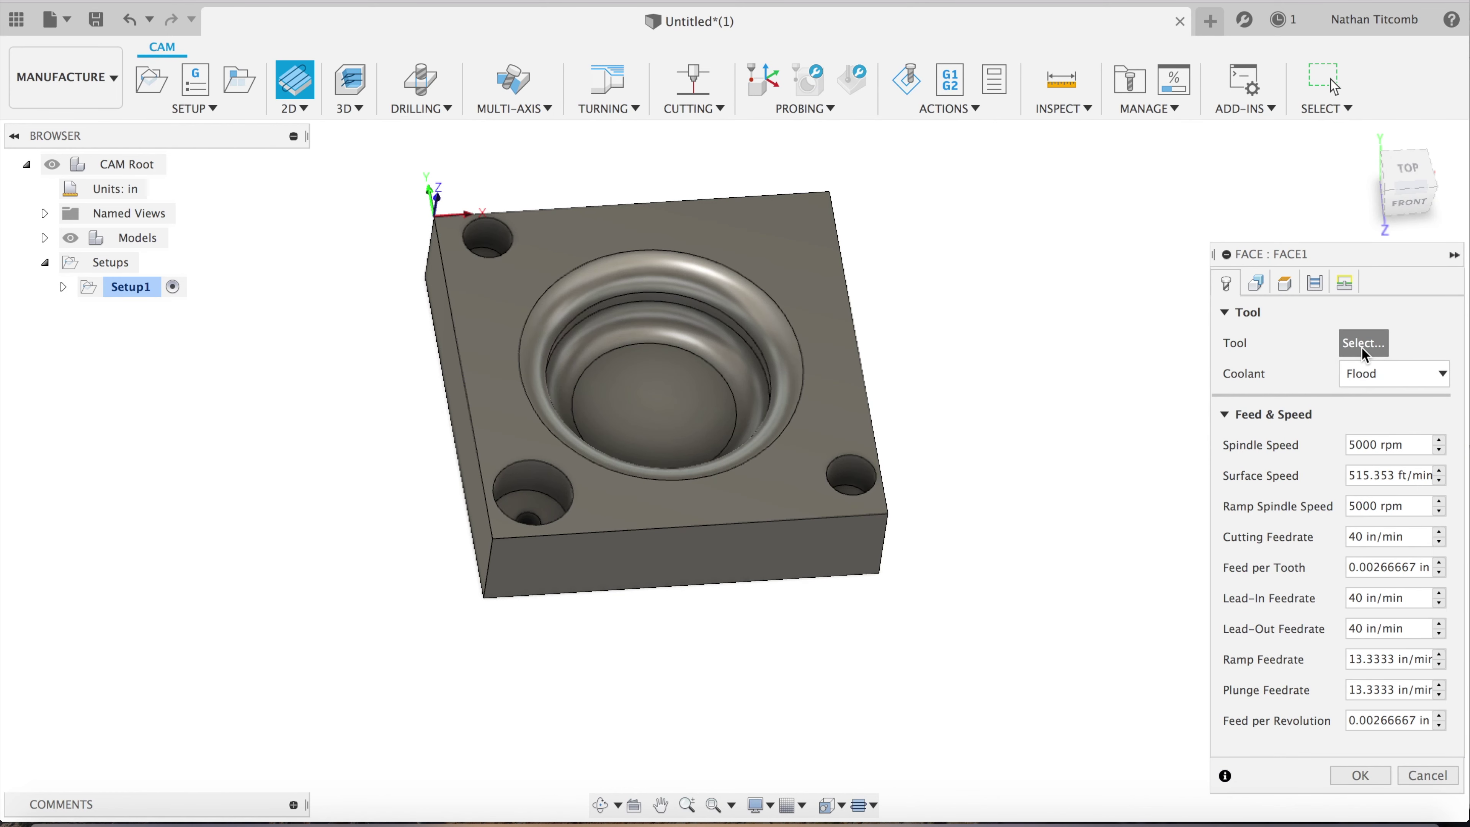
{"action": "left_click", "coordinate": [1056, 155]}
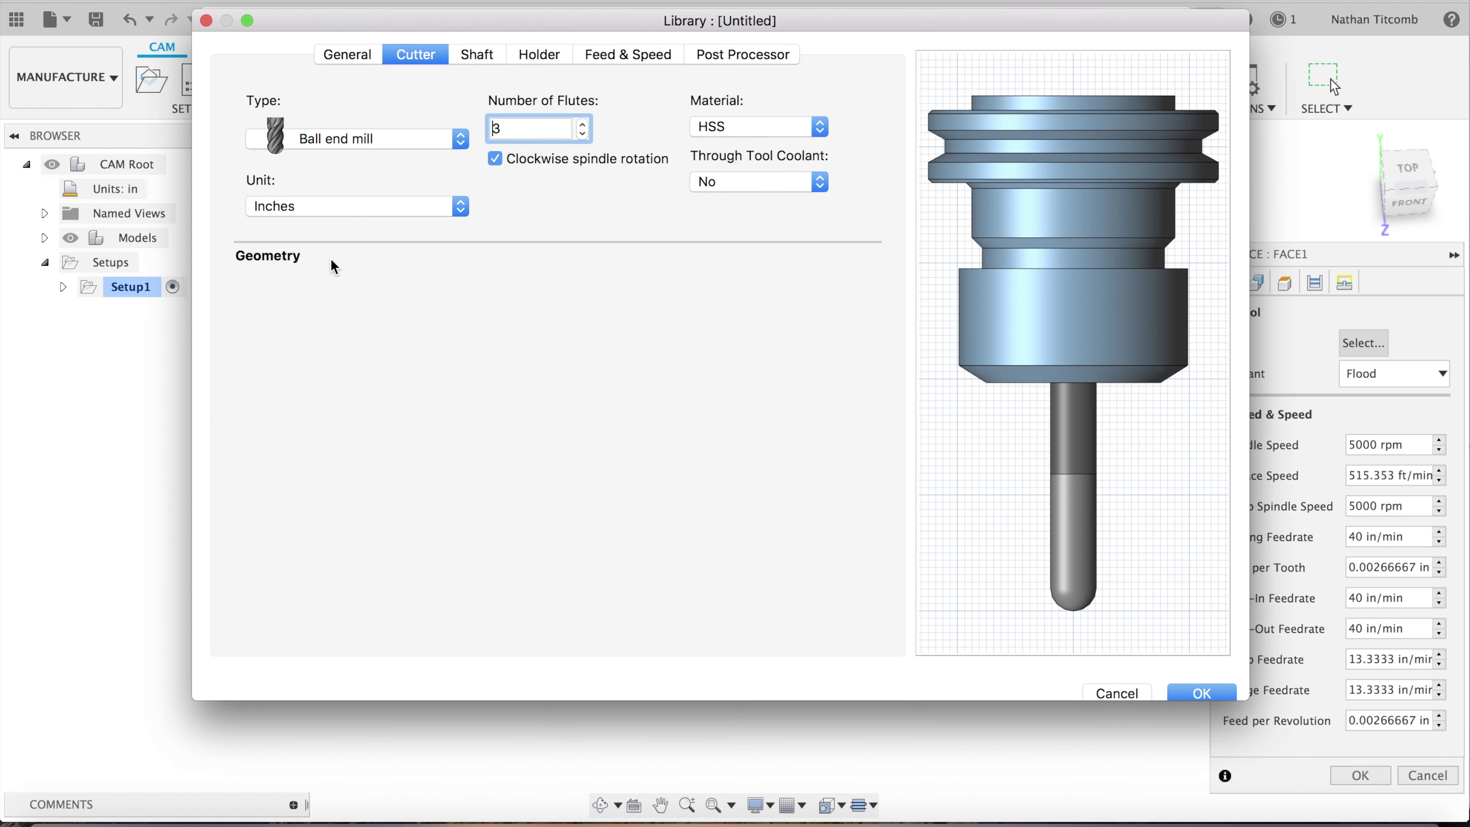
{"action": "left_click", "coordinate": [364, 136]}
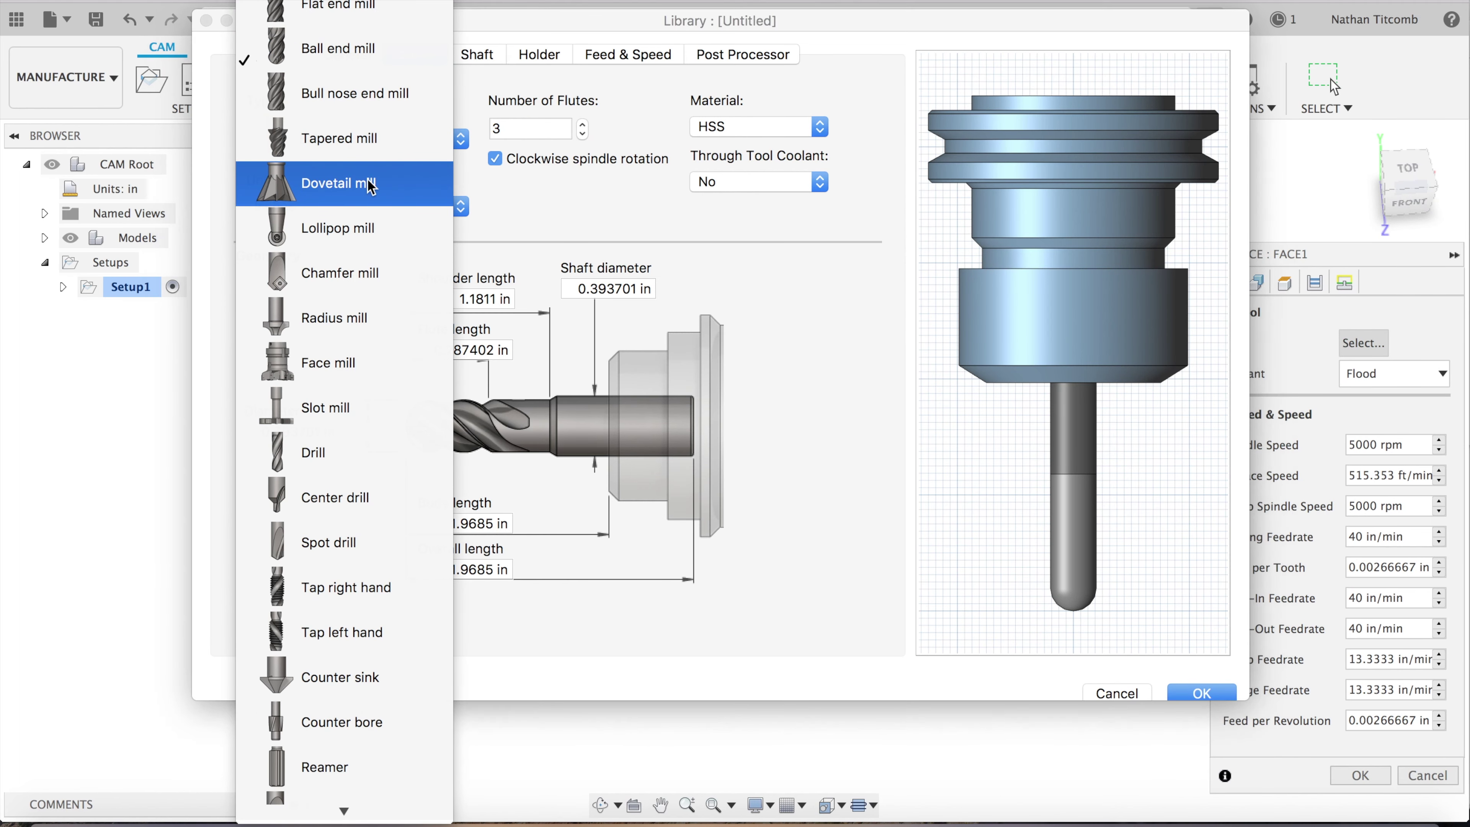
{"action": "scroll", "coordinate": [371, 185], "scroll_direction": "down", "scroll_amount": 3}
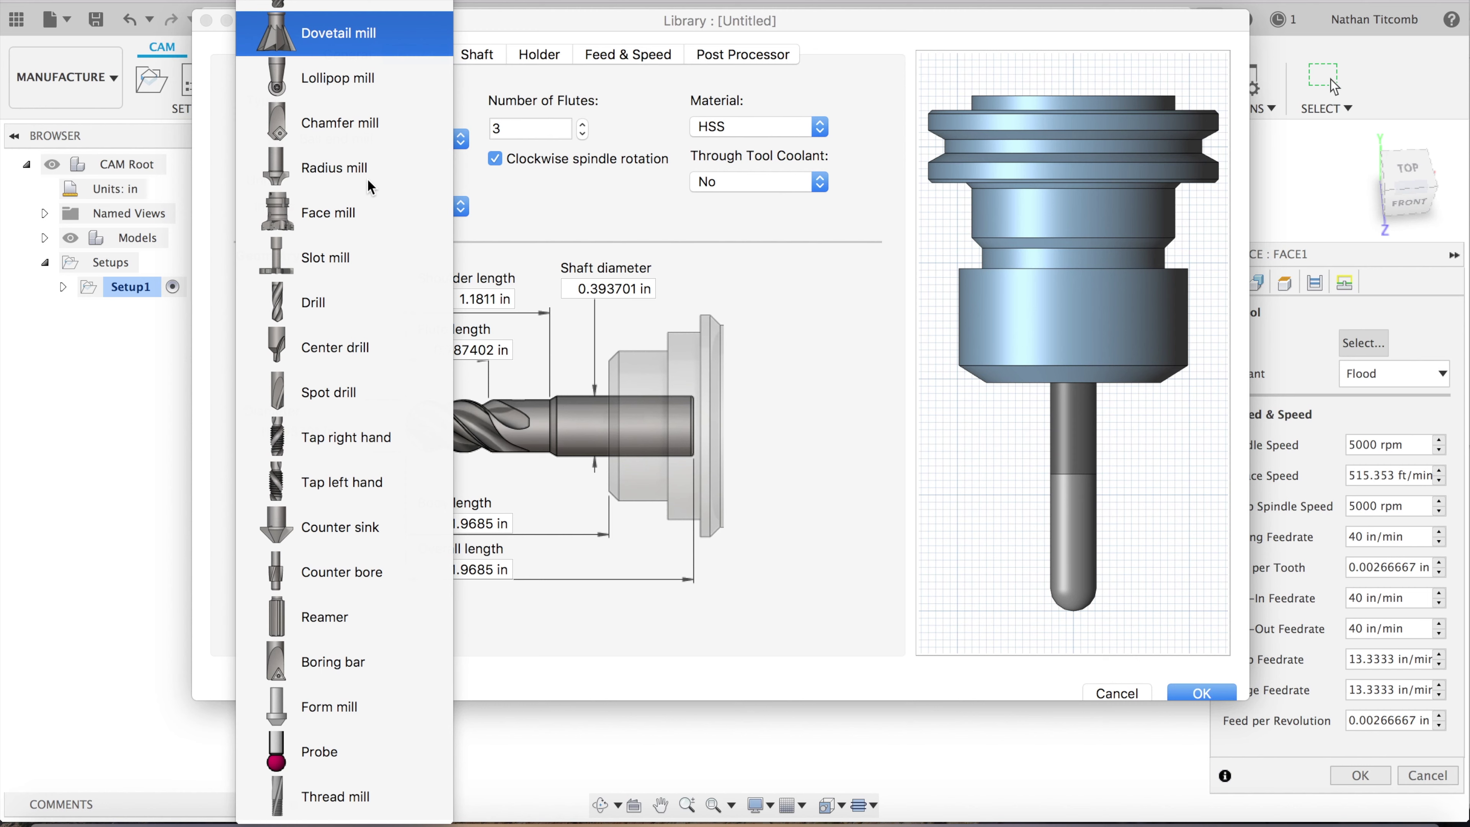
{"action": "left_click", "coordinate": [328, 212]}
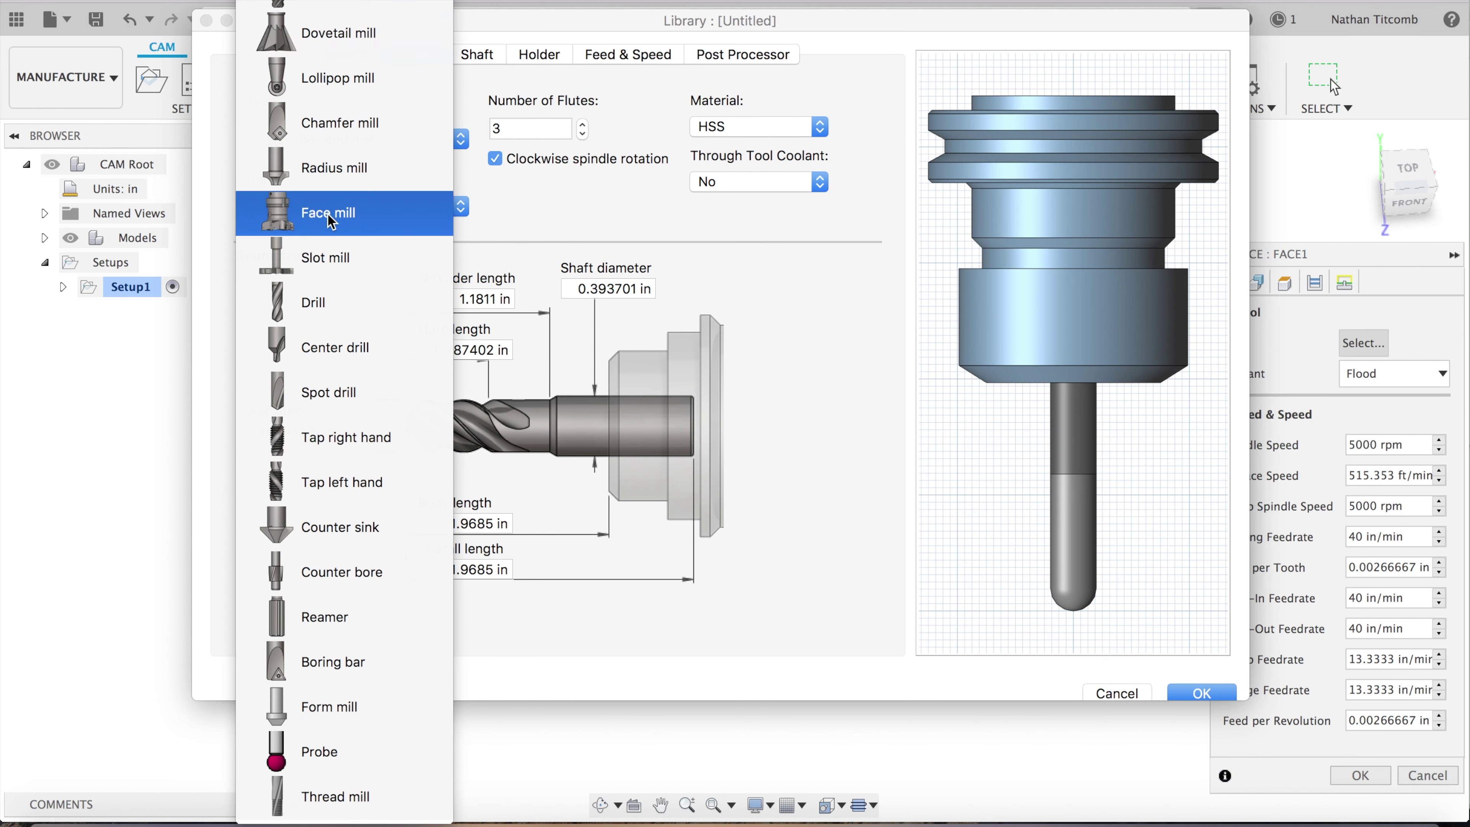
{"action": "left_click", "coordinate": [266, 432]}
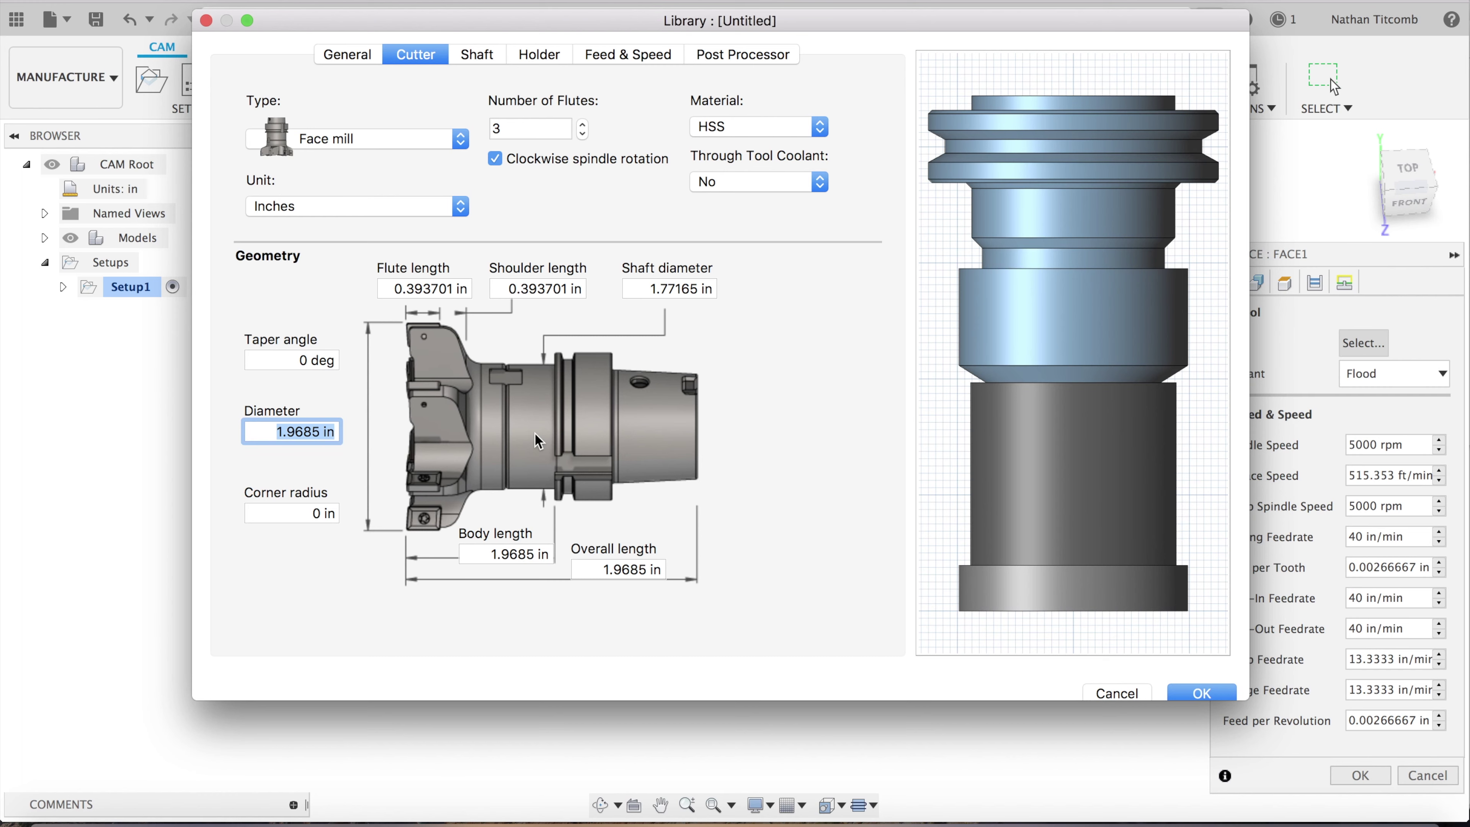
{"action": "type", "text": "3"}
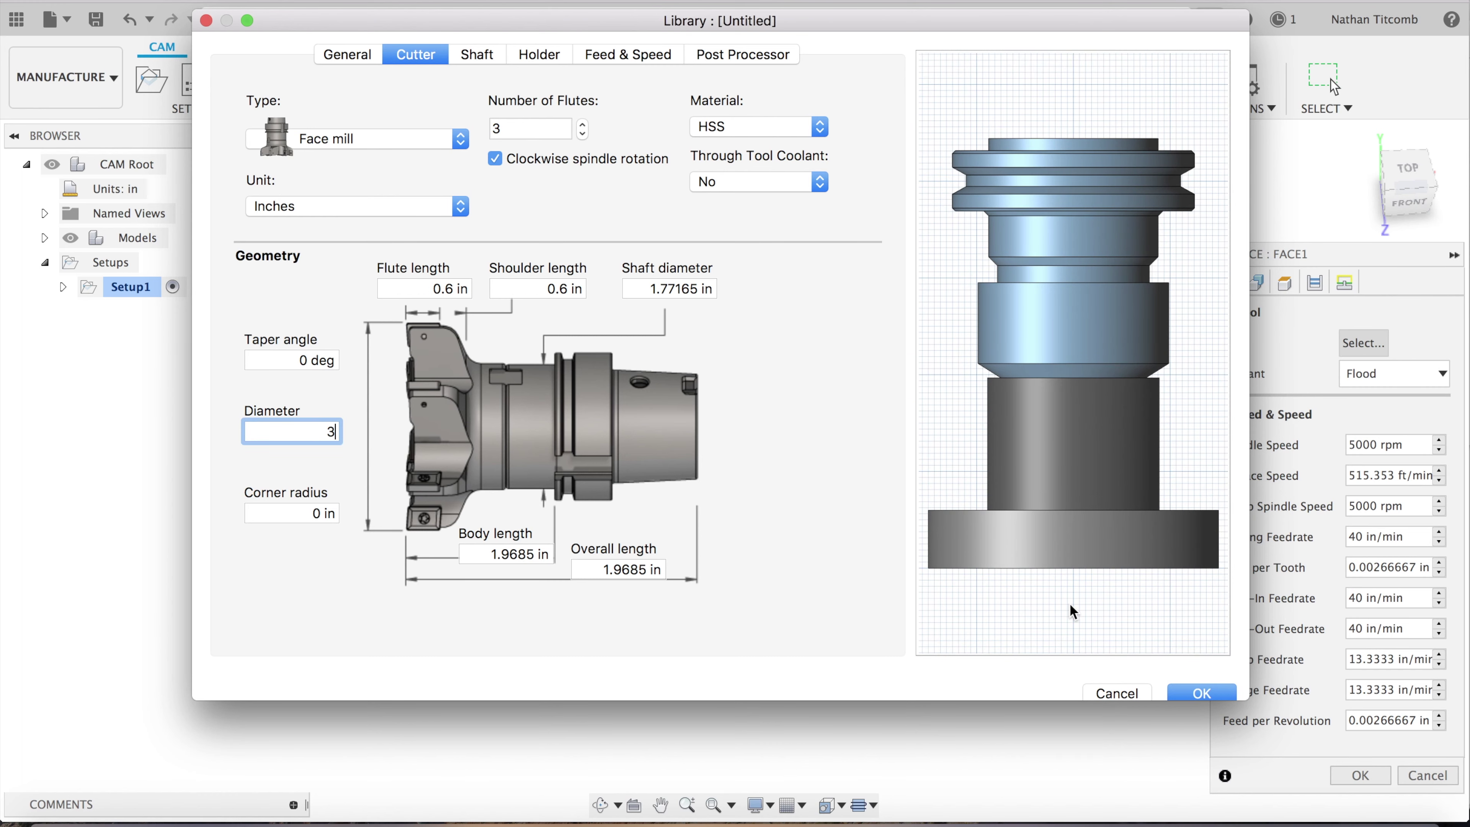
{"action": "left_click", "coordinate": [1199, 694]}
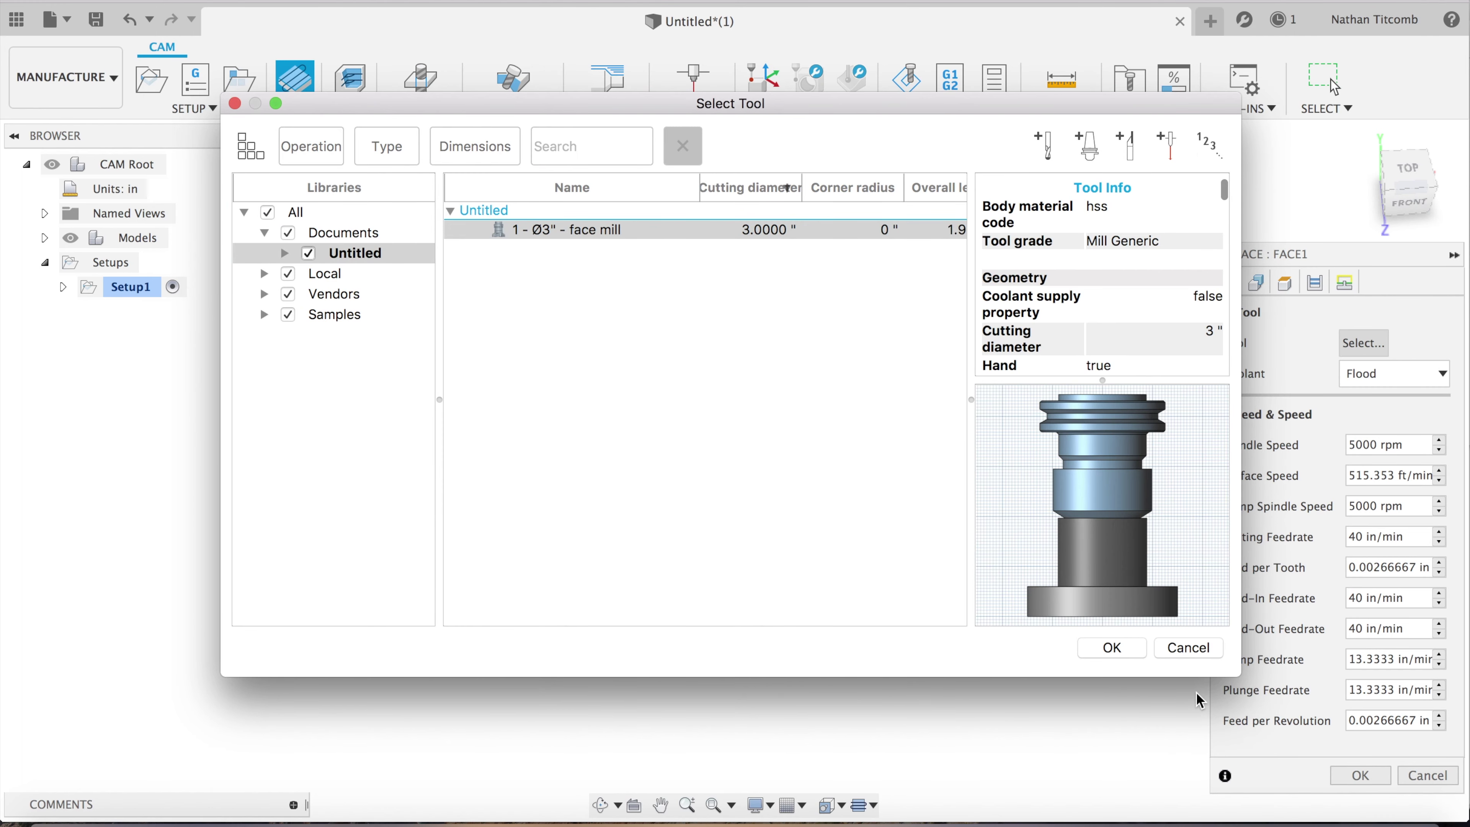
{"action": "left_click", "coordinate": [1132, 650]}
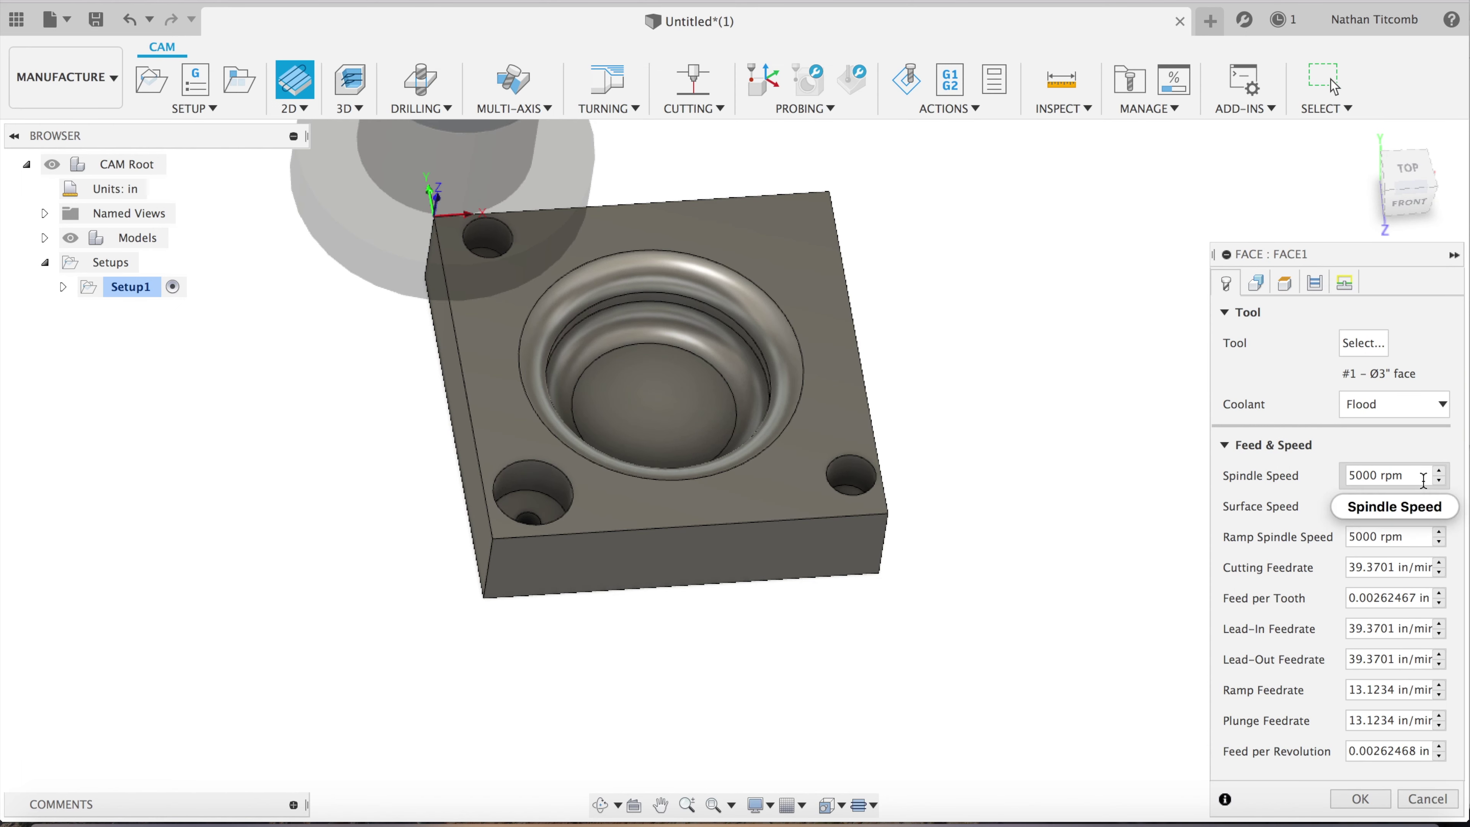
Set the facing spindle speed to 4000 rpm and all feedrates to 40 in/min
{"action": "left_click", "coordinate": [1422, 479]}
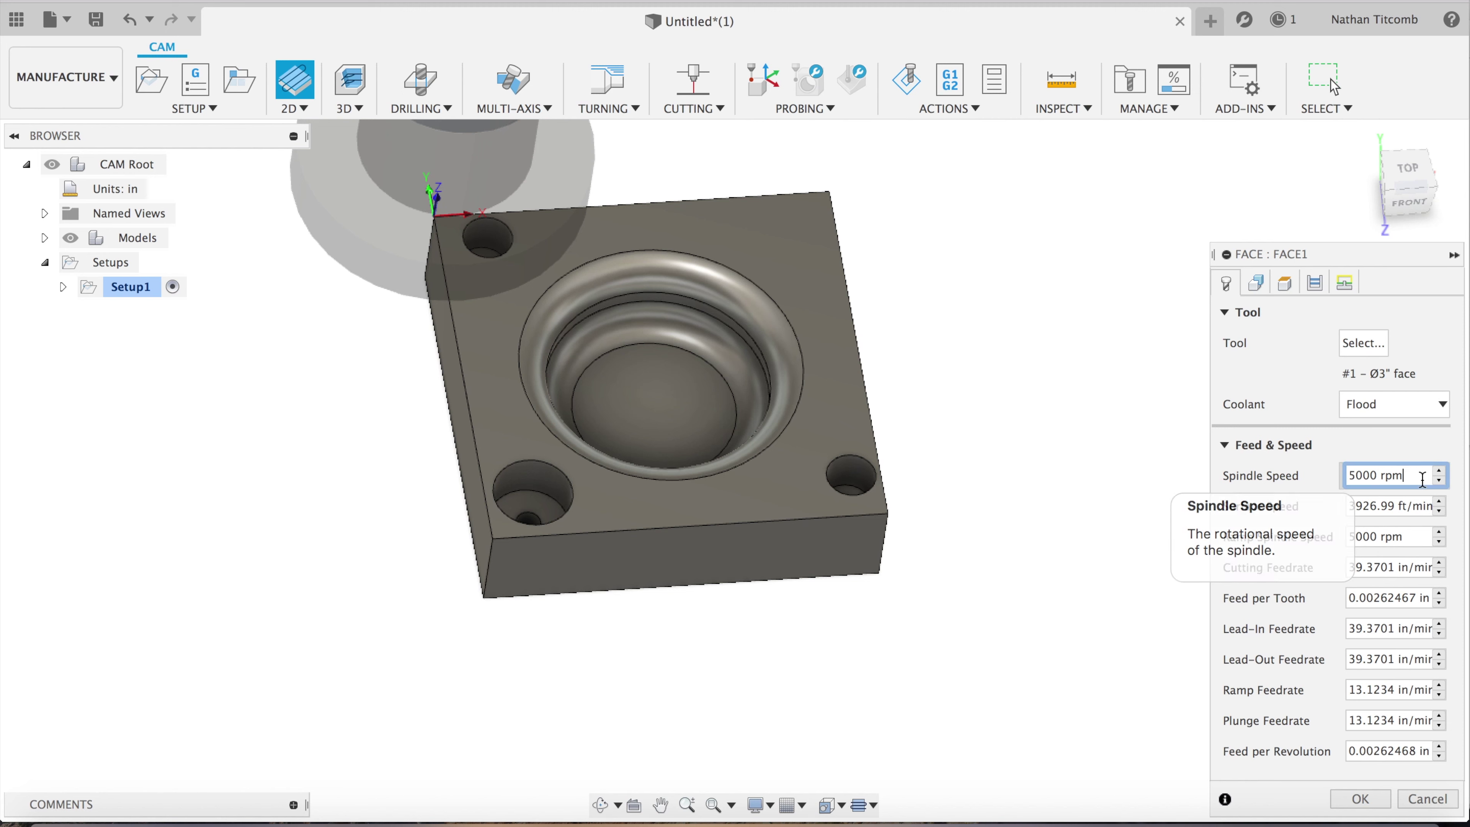
{"action": "type", "text": "4000"}
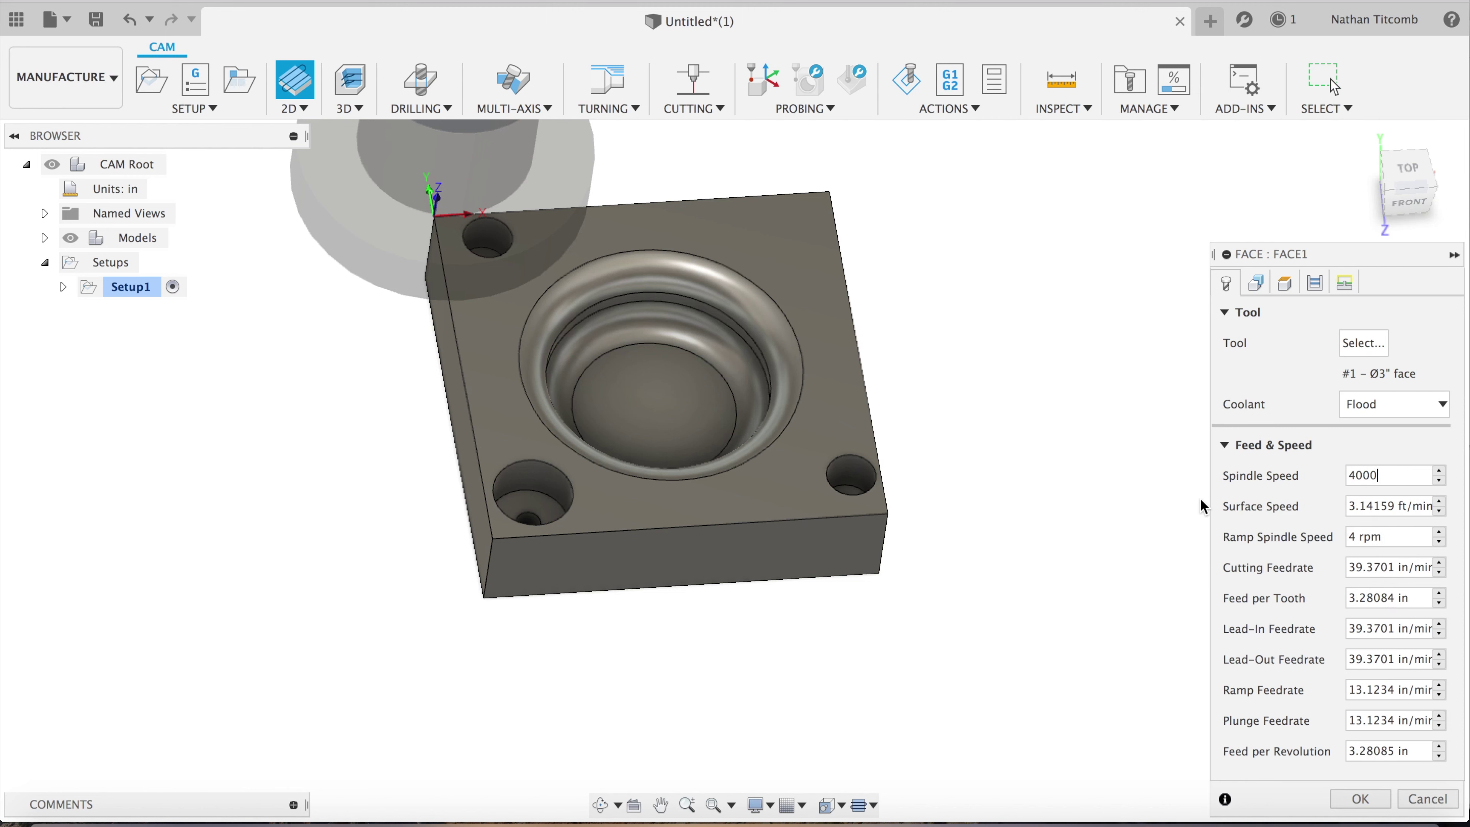
{"action": "key", "text": "Tab"}
{"action": "key", "text": "Tab"}
{"action": "key", "text": "Tab"}
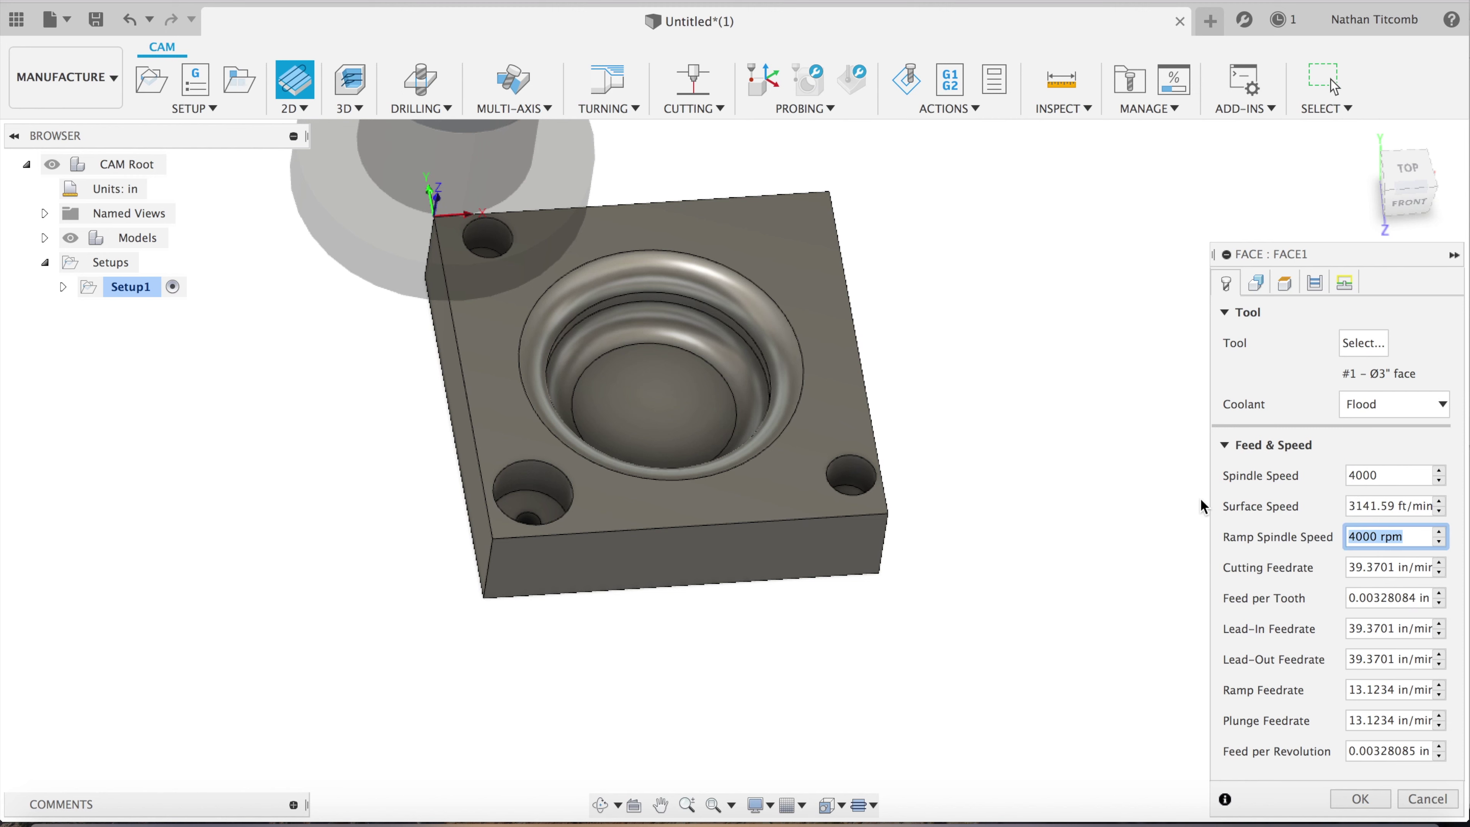
{"action": "type", "text": "40"}
{"action": "key", "text": "Tab"}
{"action": "key", "text": "Tab"}
{"action": "type", "text": "40"}
{"action": "key", "text": "Tab"}
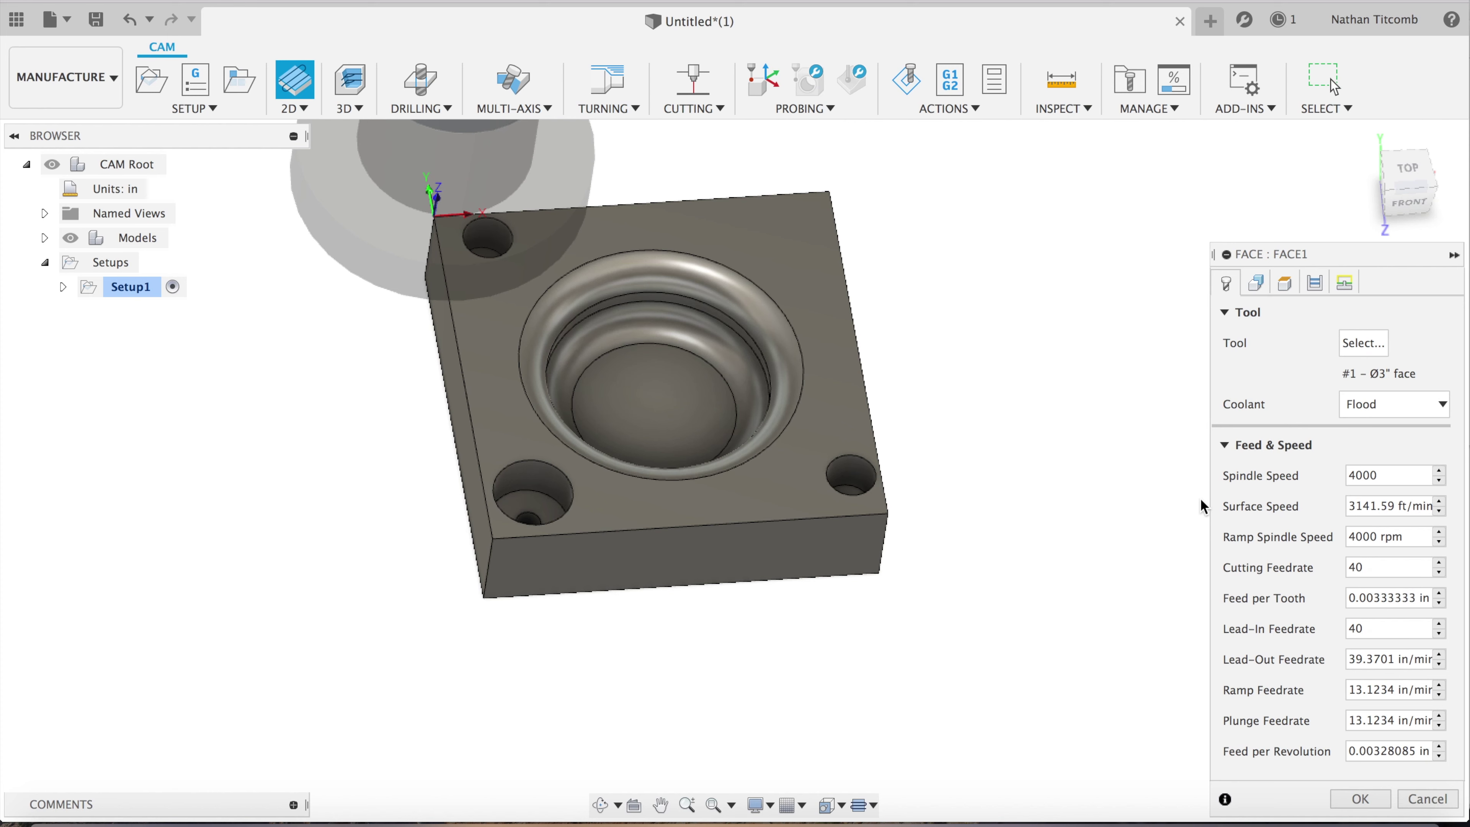
{"action": "type", "text": "40"}
{"action": "key", "text": "Tab"}
{"action": "type", "text": "40"}
{"action": "key", "text": "Tab"}
{"action": "type", "text": "40"}
Review the Geometry, Heights, Passes and Linking tabs, then confirm Face1
{"action": "left_click", "coordinate": [1257, 282]}
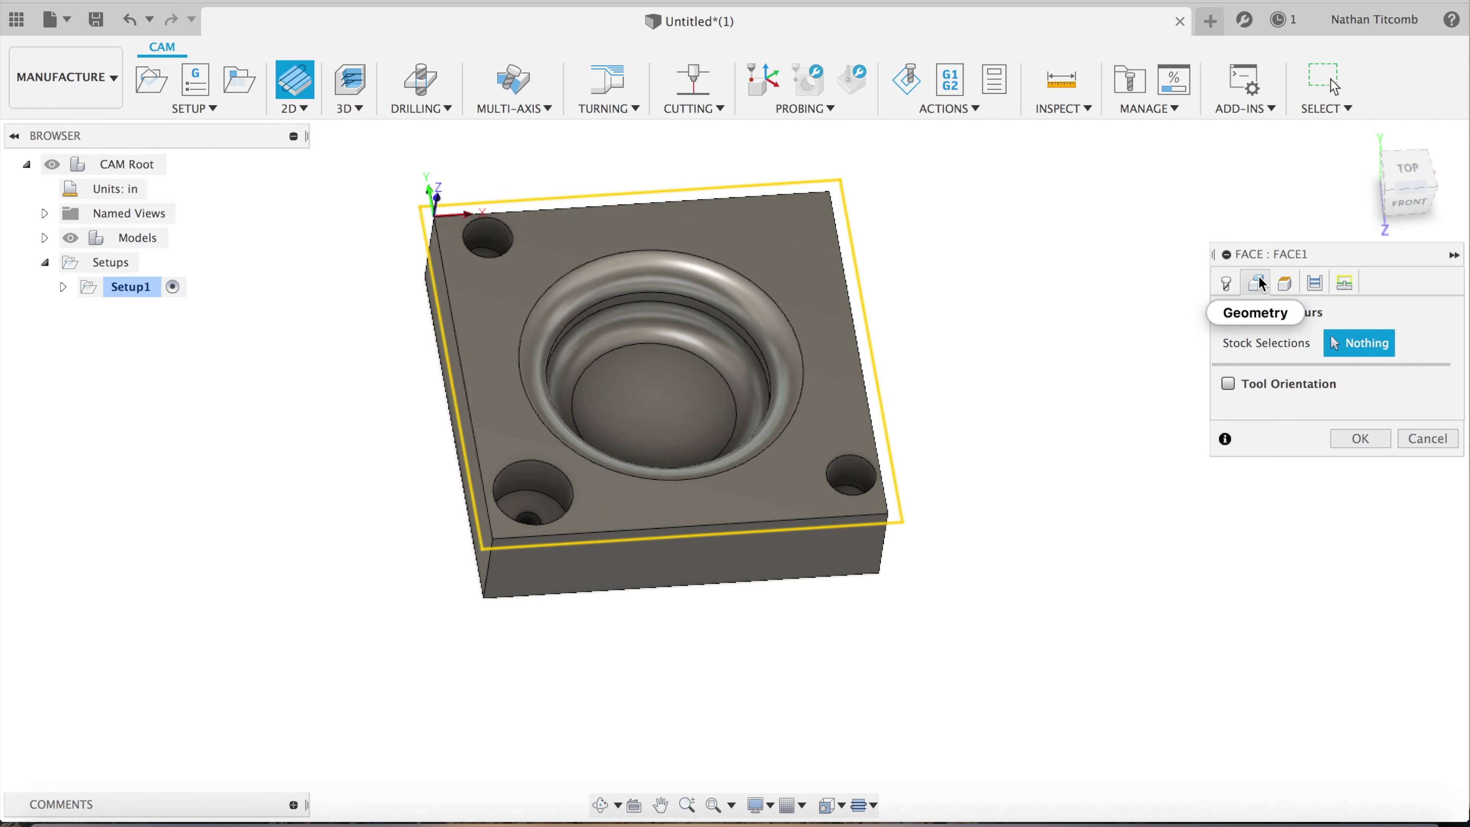
{"action": "left_click", "coordinate": [1286, 284]}
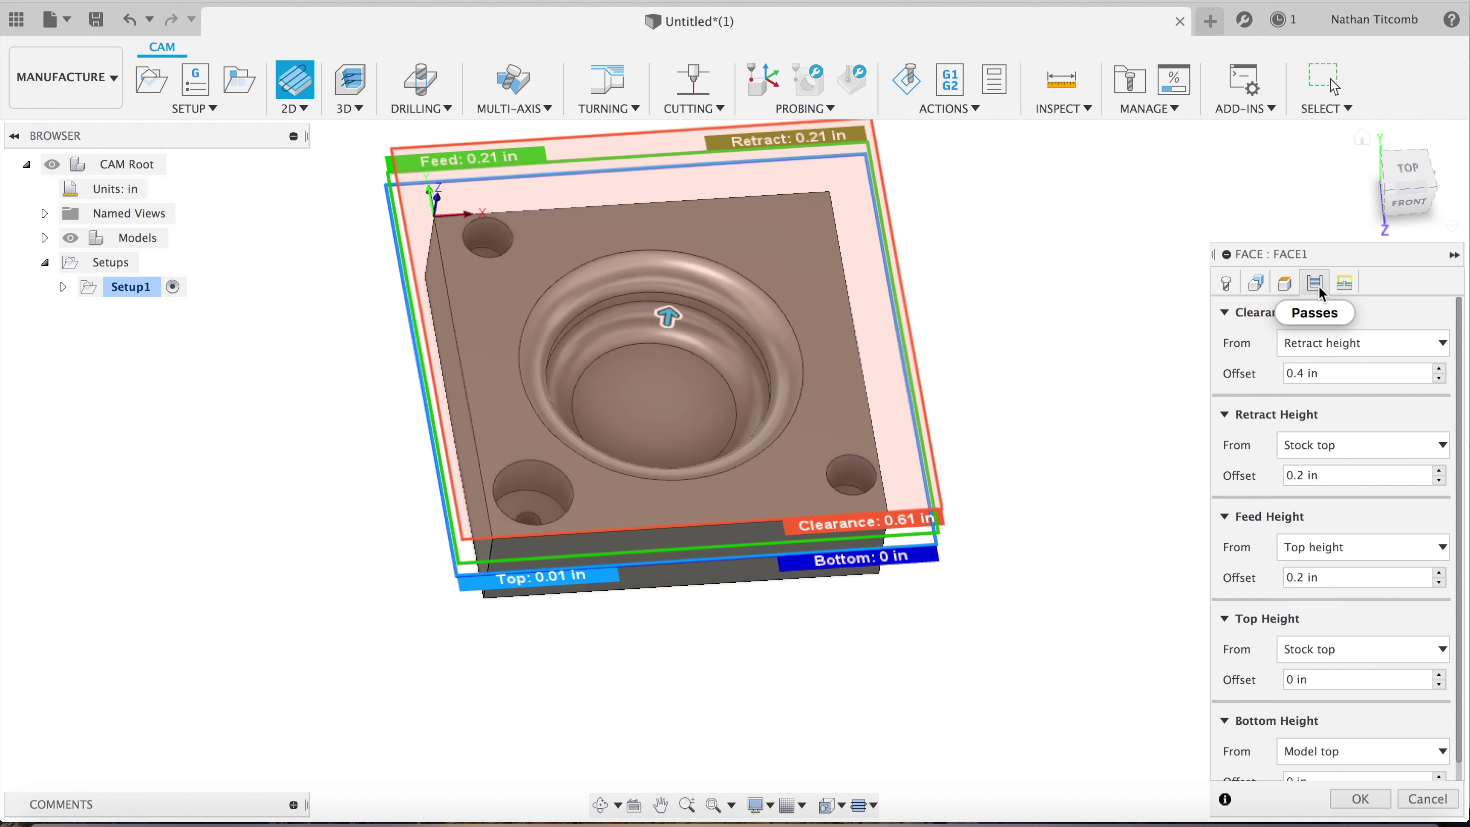
{"action": "left_click", "coordinate": [1316, 283]}
{"action": "left_click", "coordinate": [1347, 283]}
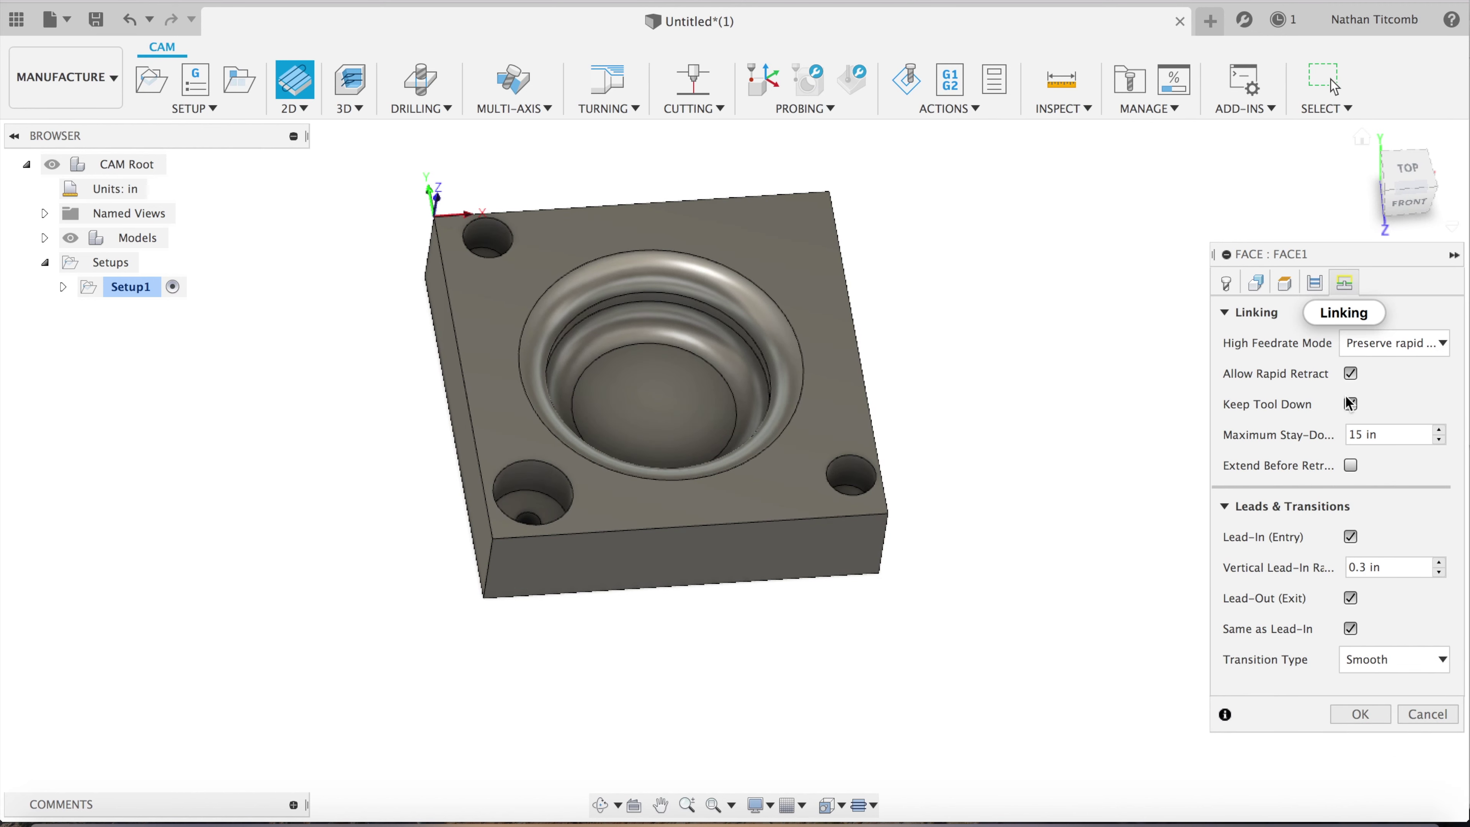
{"action": "left_click", "coordinate": [1355, 714]}
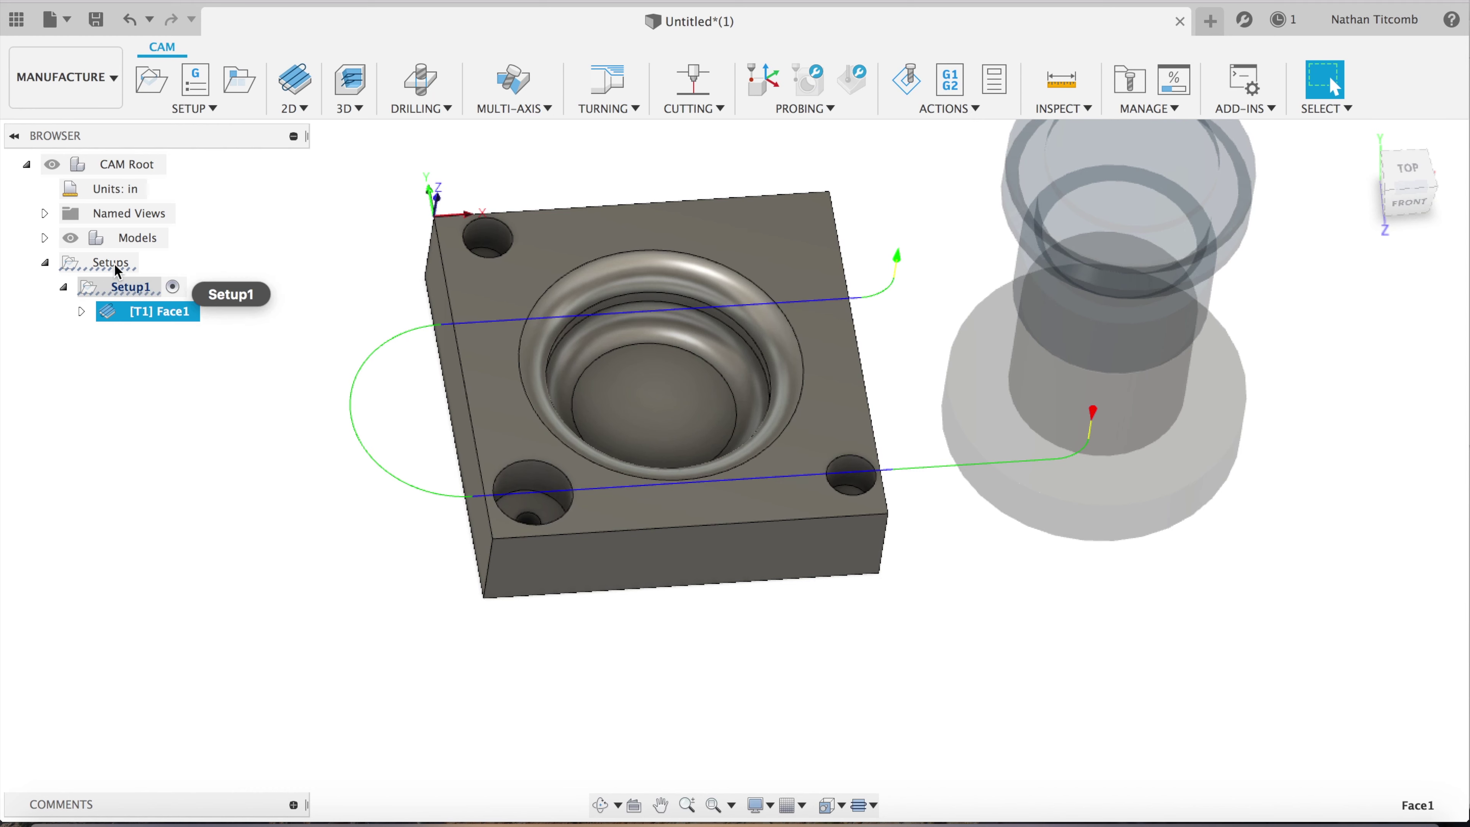
Start a 2D Contour along the part's bottom edge and bring up its tool library
{"action": "left_click", "coordinate": [311, 215]}
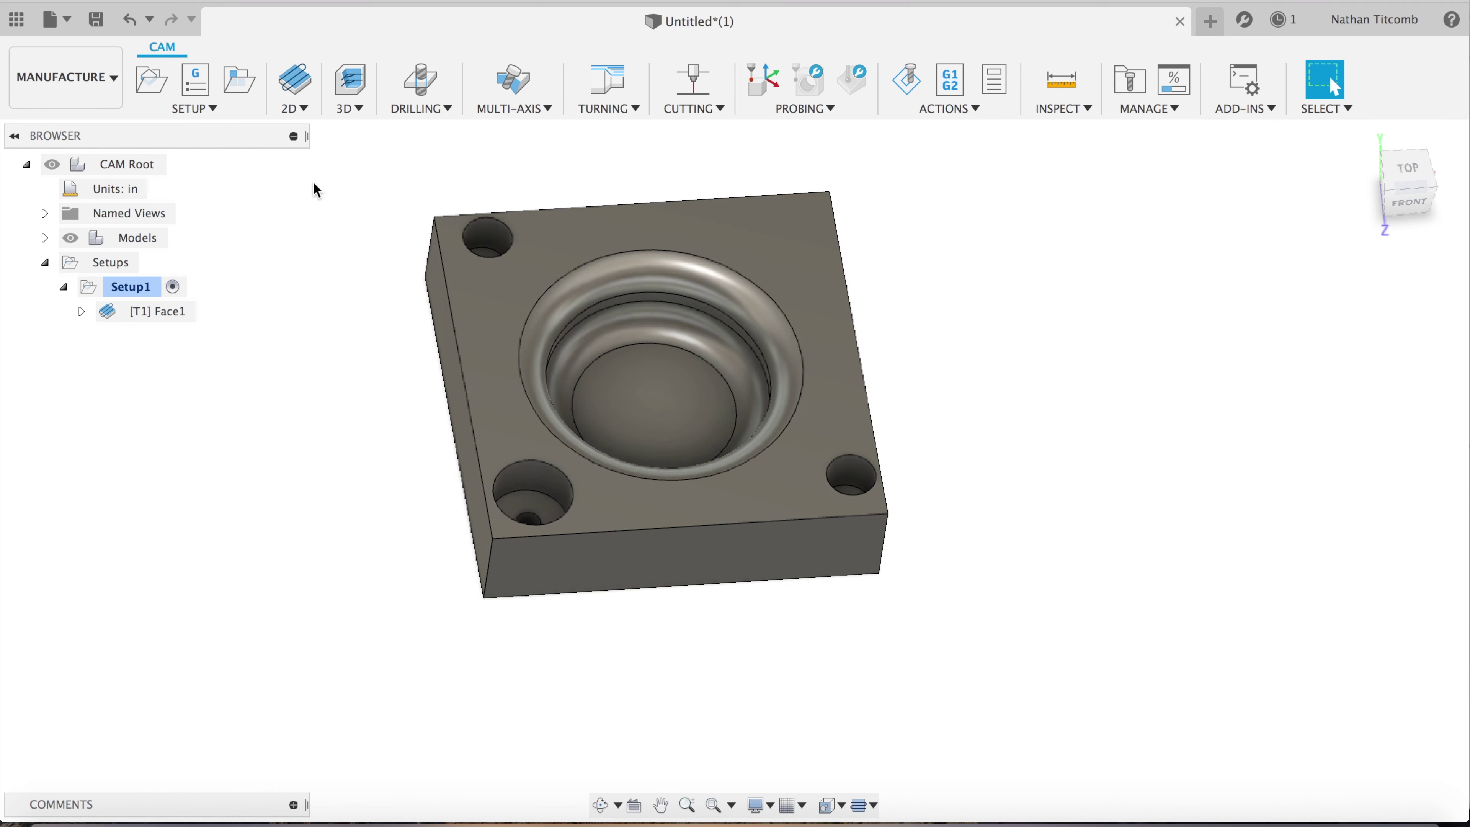
{"action": "left_click", "coordinate": [311, 114]}
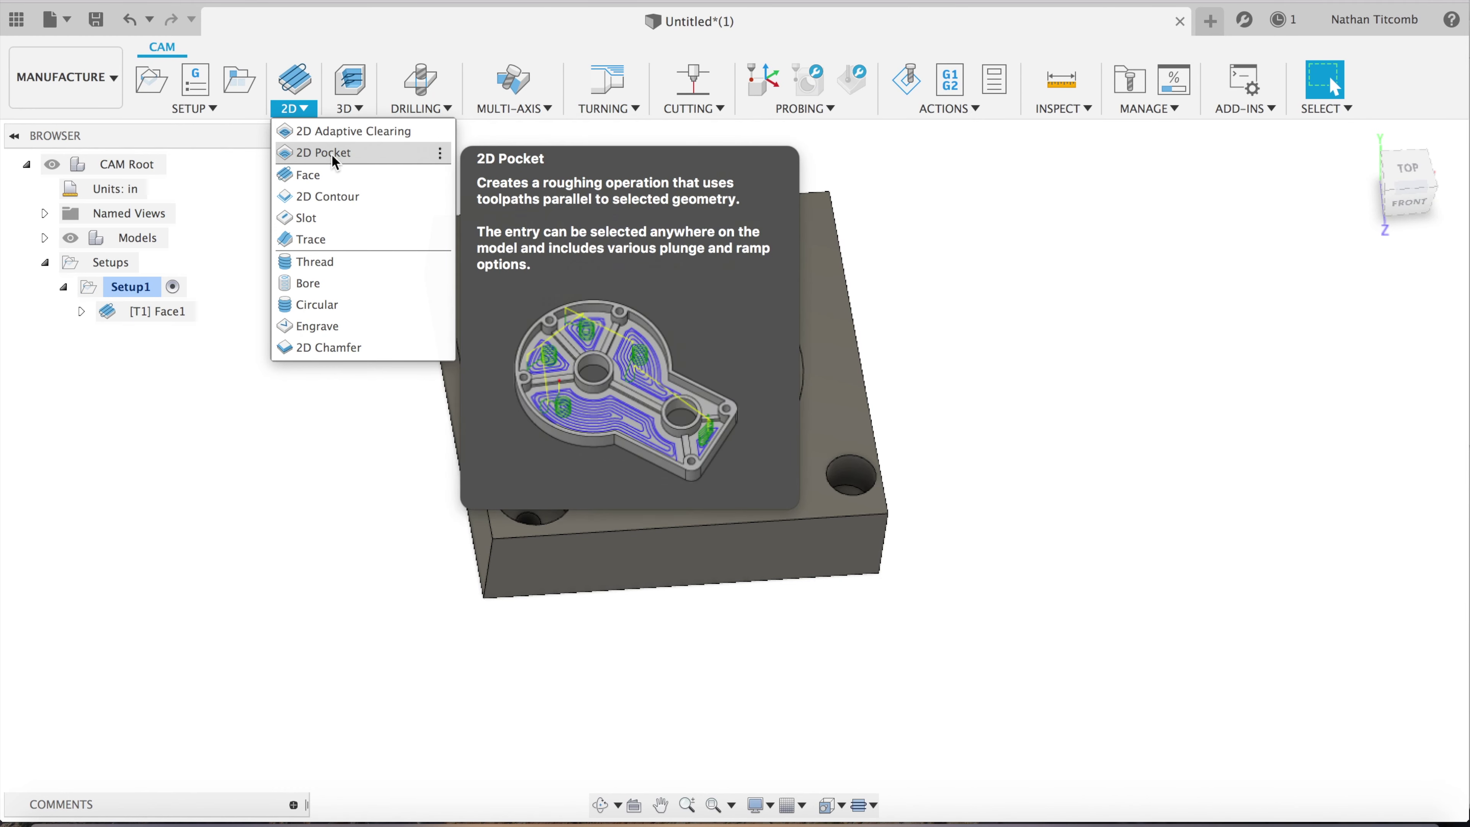
{"action": "left_click", "coordinate": [343, 200]}
{"action": "left_click", "coordinate": [483, 591]}
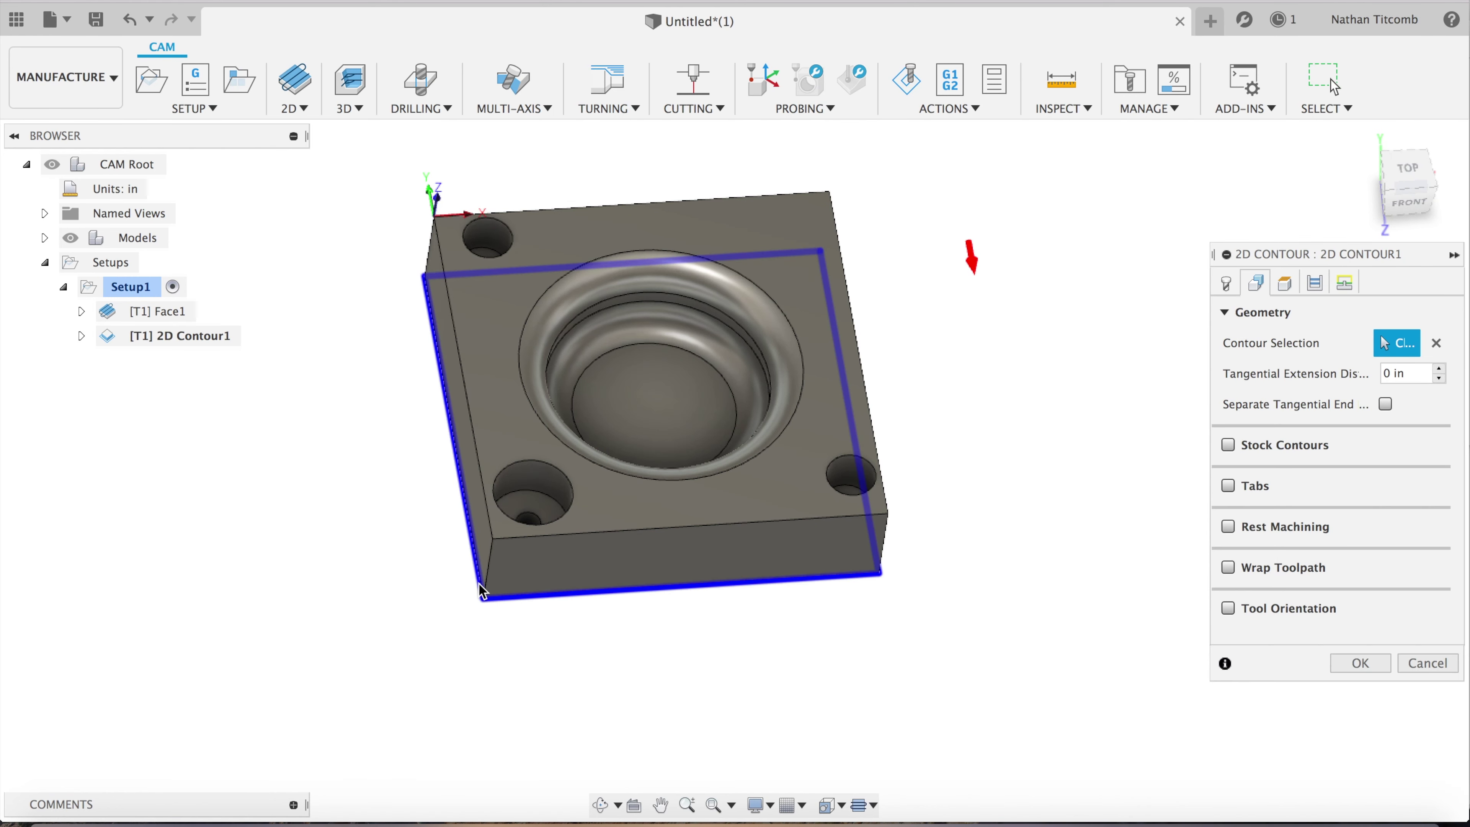
{"action": "left_click", "coordinate": [1226, 283]}
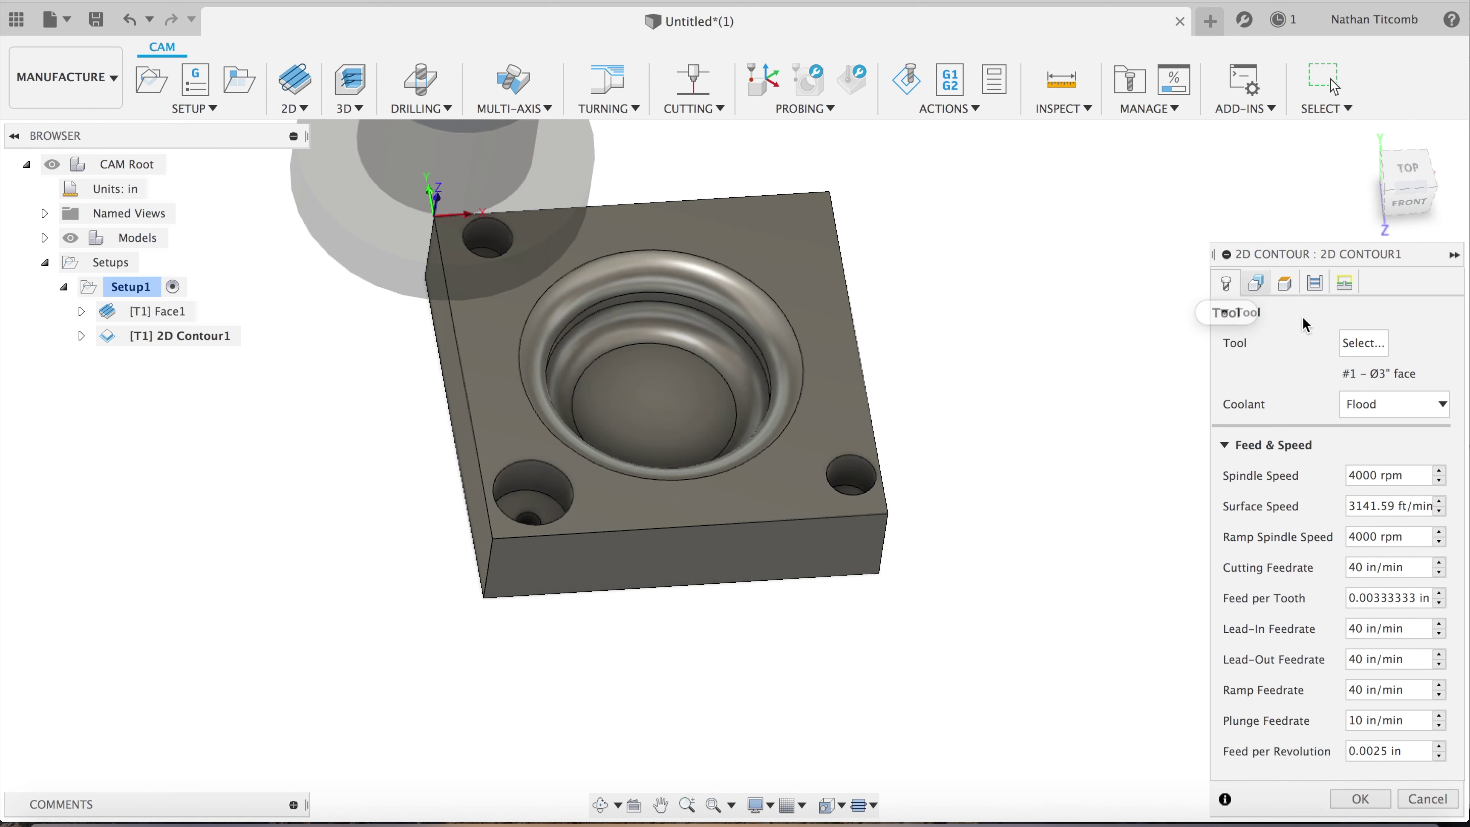
{"action": "left_click", "coordinate": [1363, 342]}
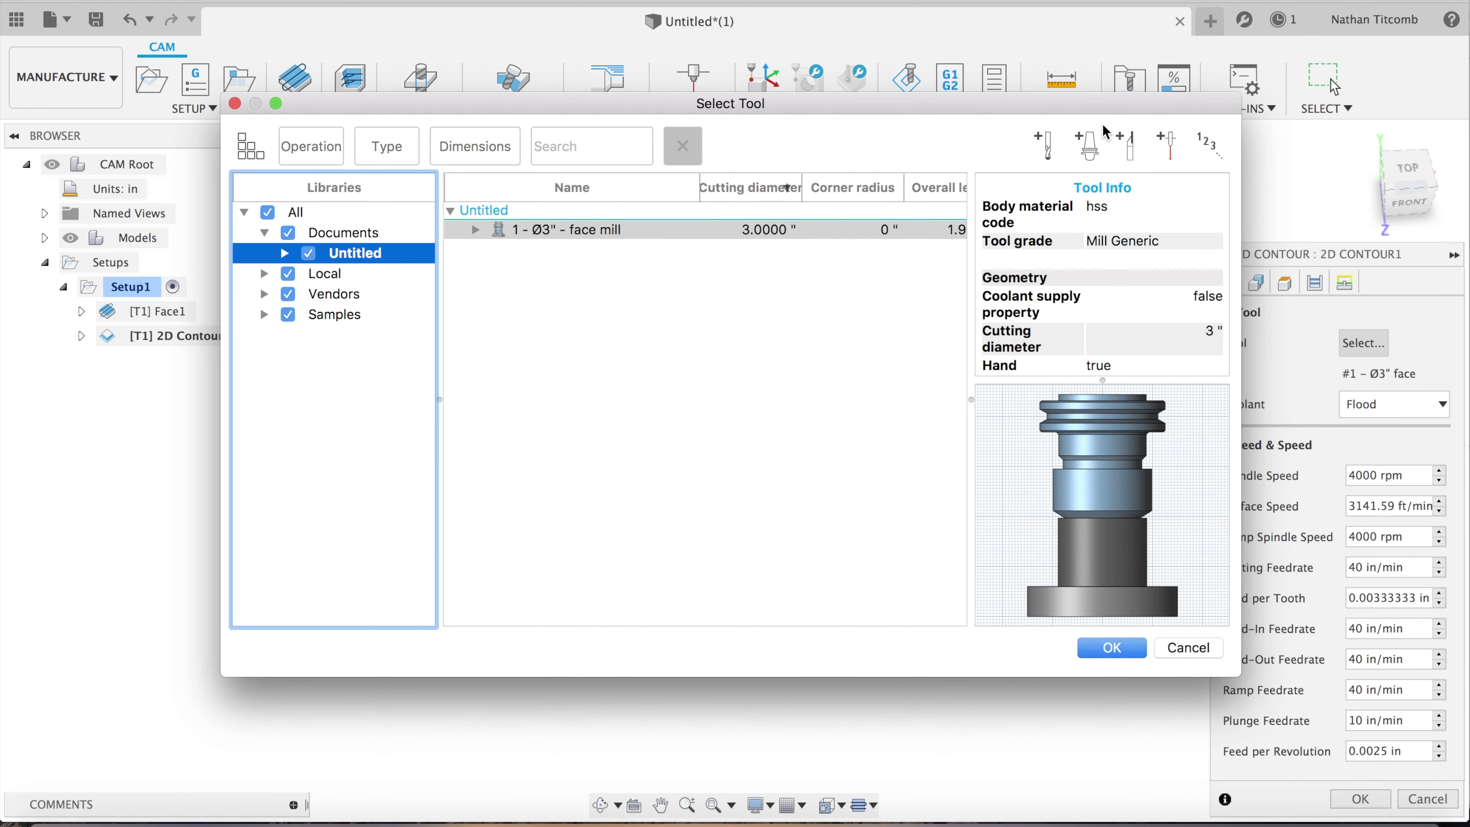
Add a flat end mill: 0.5 in diameter, 1.25 in flute, 1.5 in shoulder length
{"action": "left_click", "coordinate": [1050, 148]}
{"action": "left_click", "coordinate": [363, 237]}
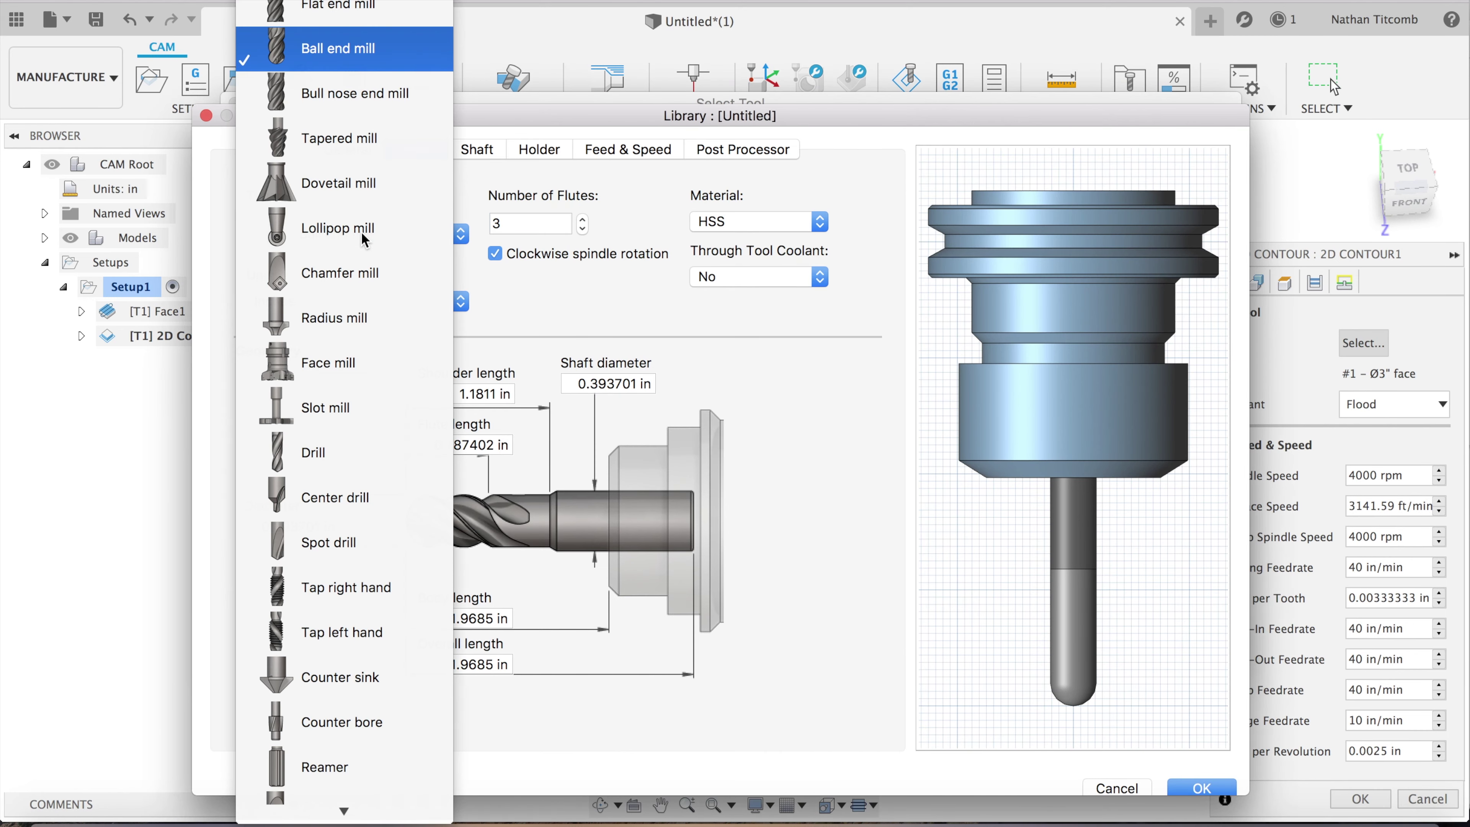
{"action": "left_click", "coordinate": [394, 26]}
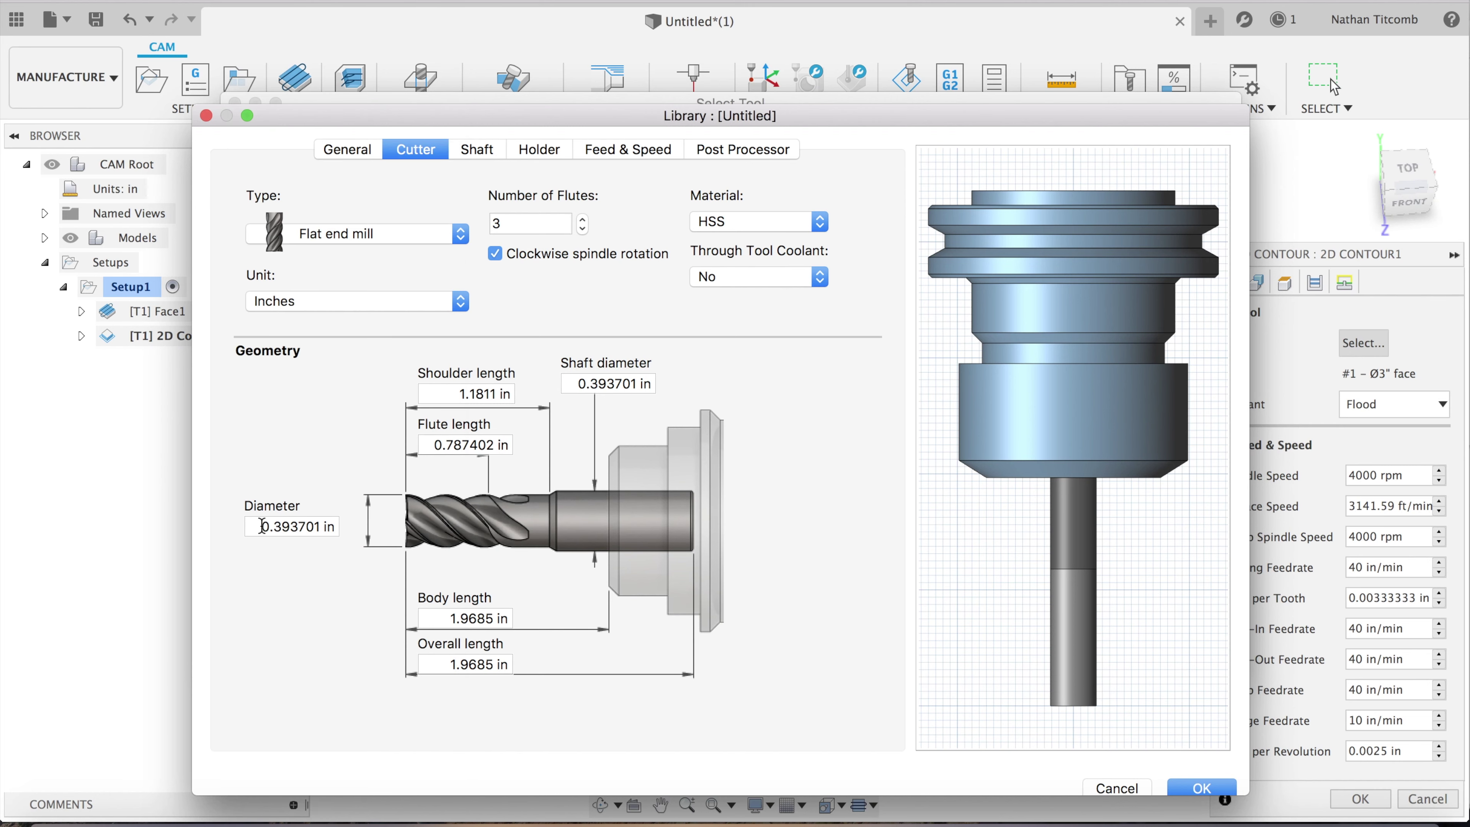
{"action": "left_click_drag", "start_coordinate": [262, 526], "coordinate": [411, 534]}
{"action": "type", "text": "0.5"}
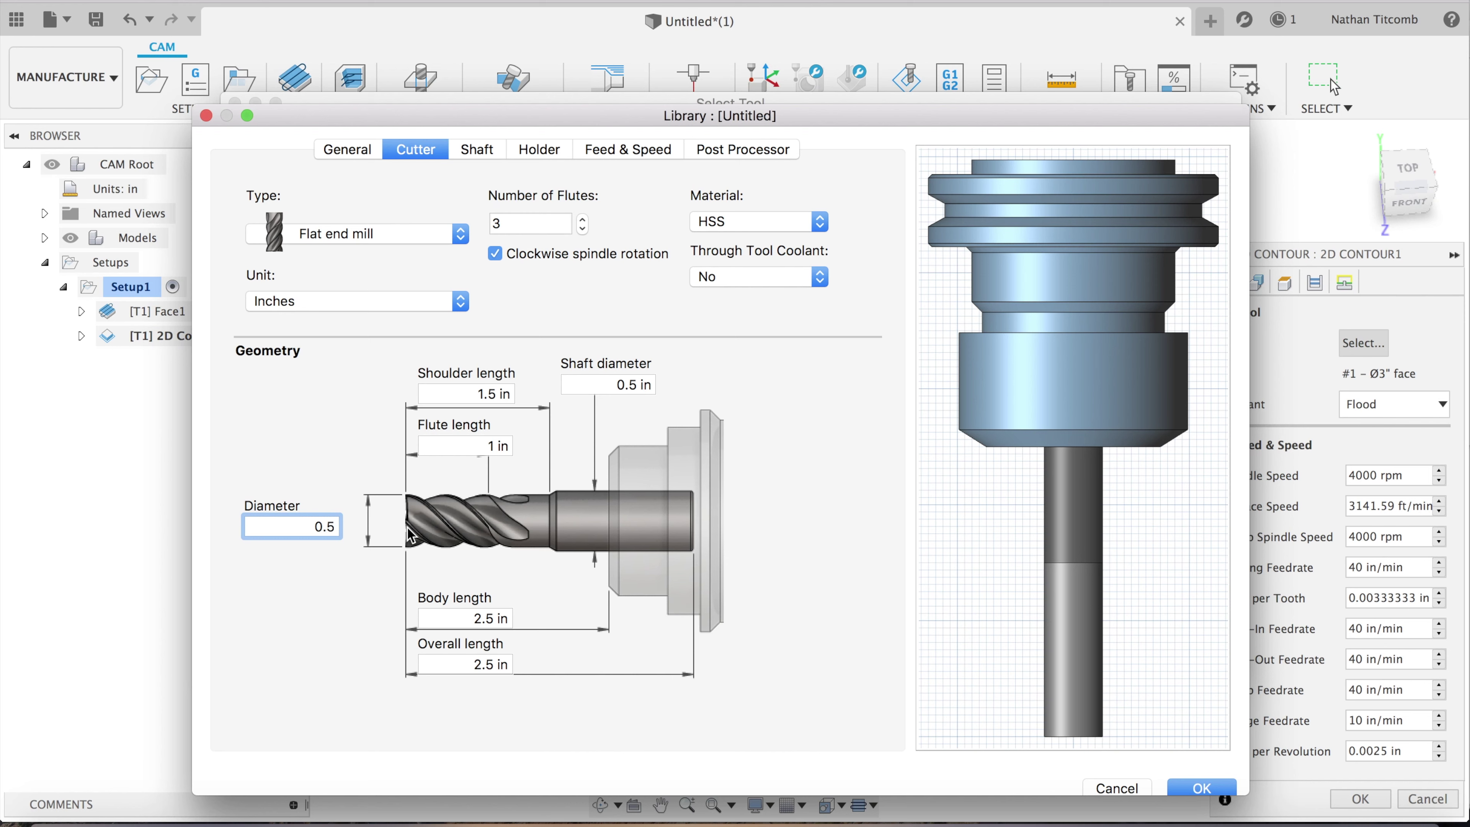
{"action": "left_click", "coordinate": [491, 442]}
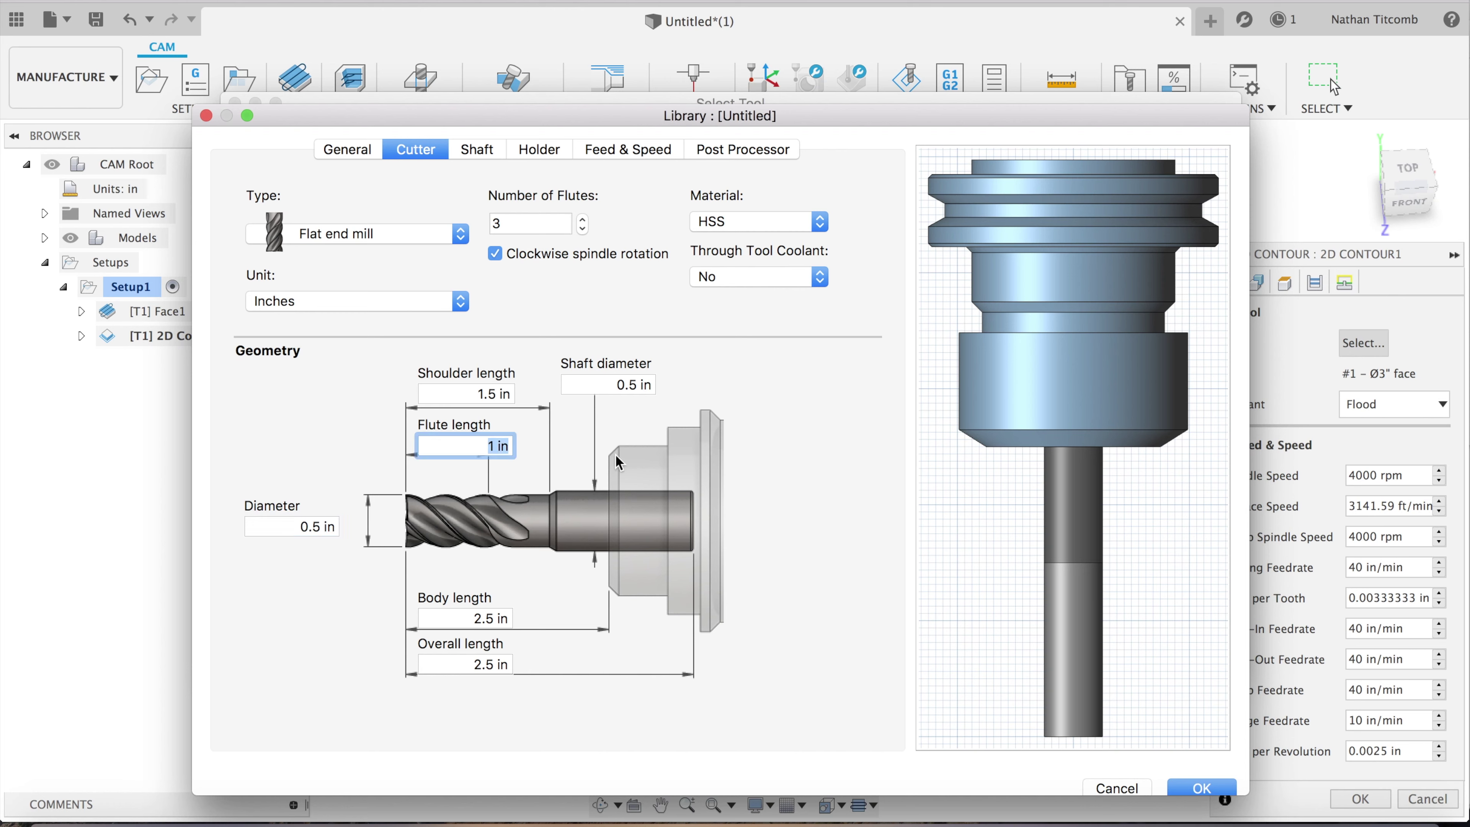
{"action": "type", "text": ".25"}
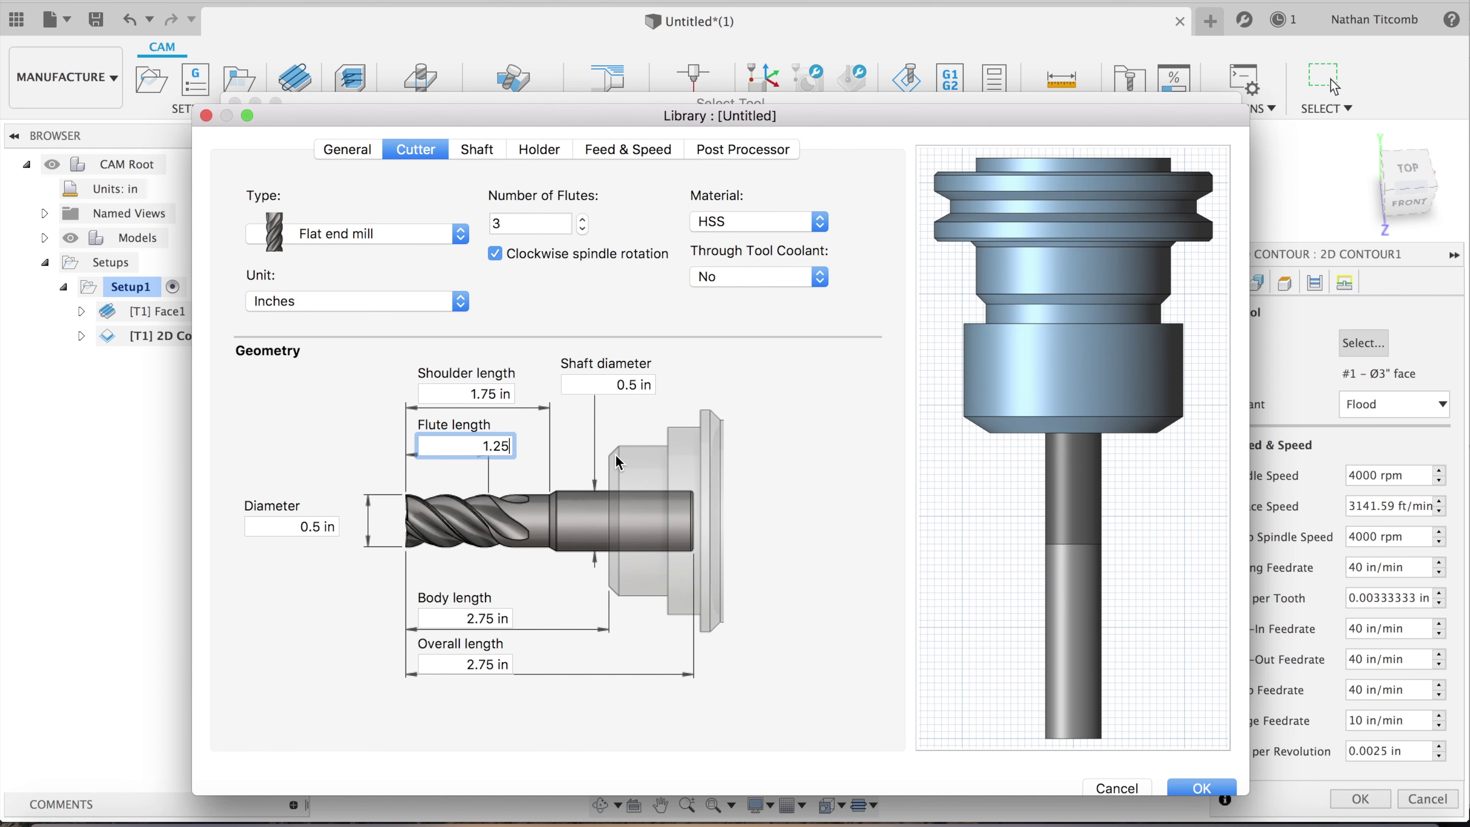
{"action": "left_click", "coordinate": [471, 394]}
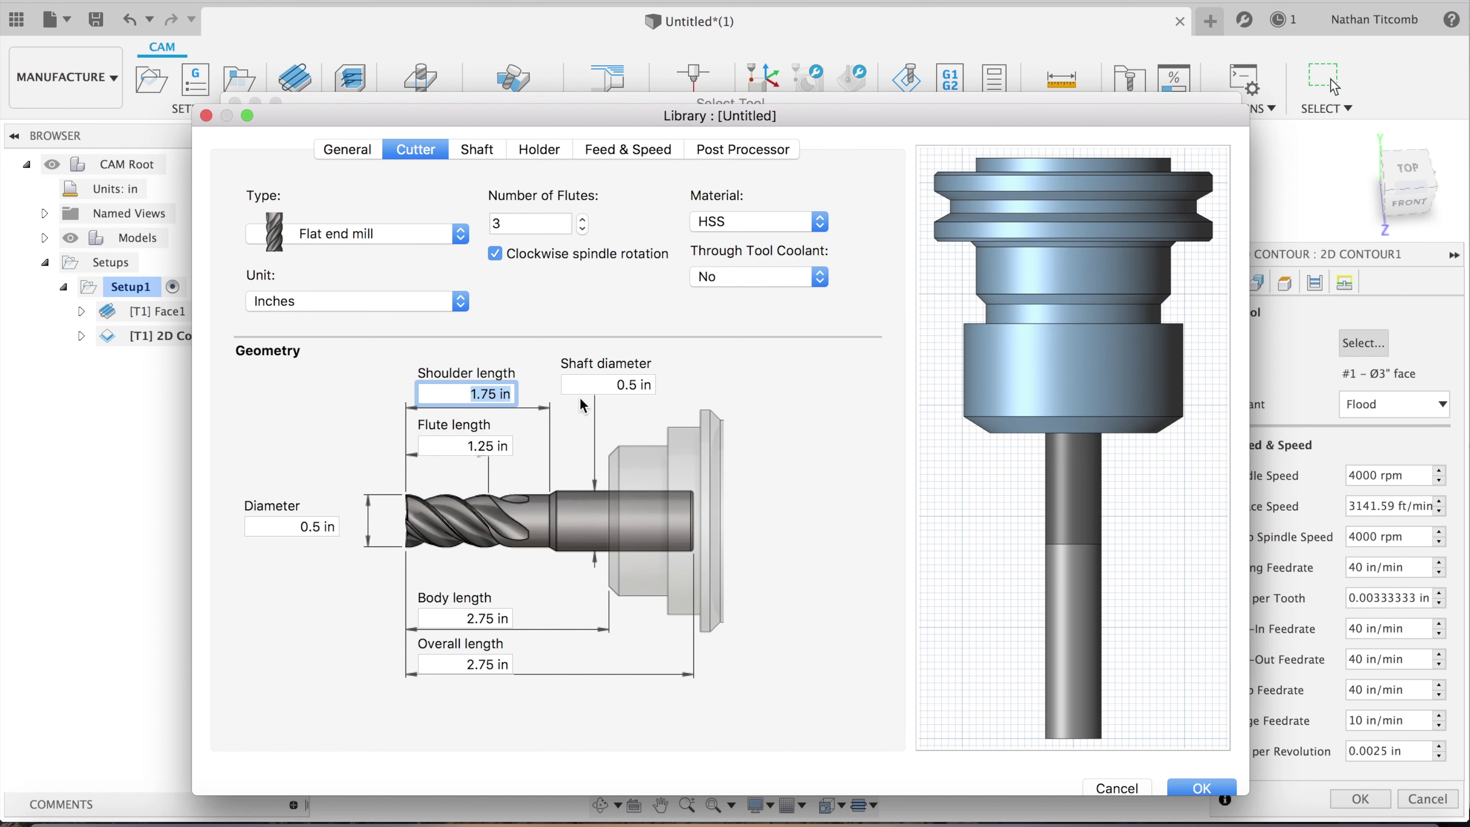
{"action": "type", "text": "1.5"}
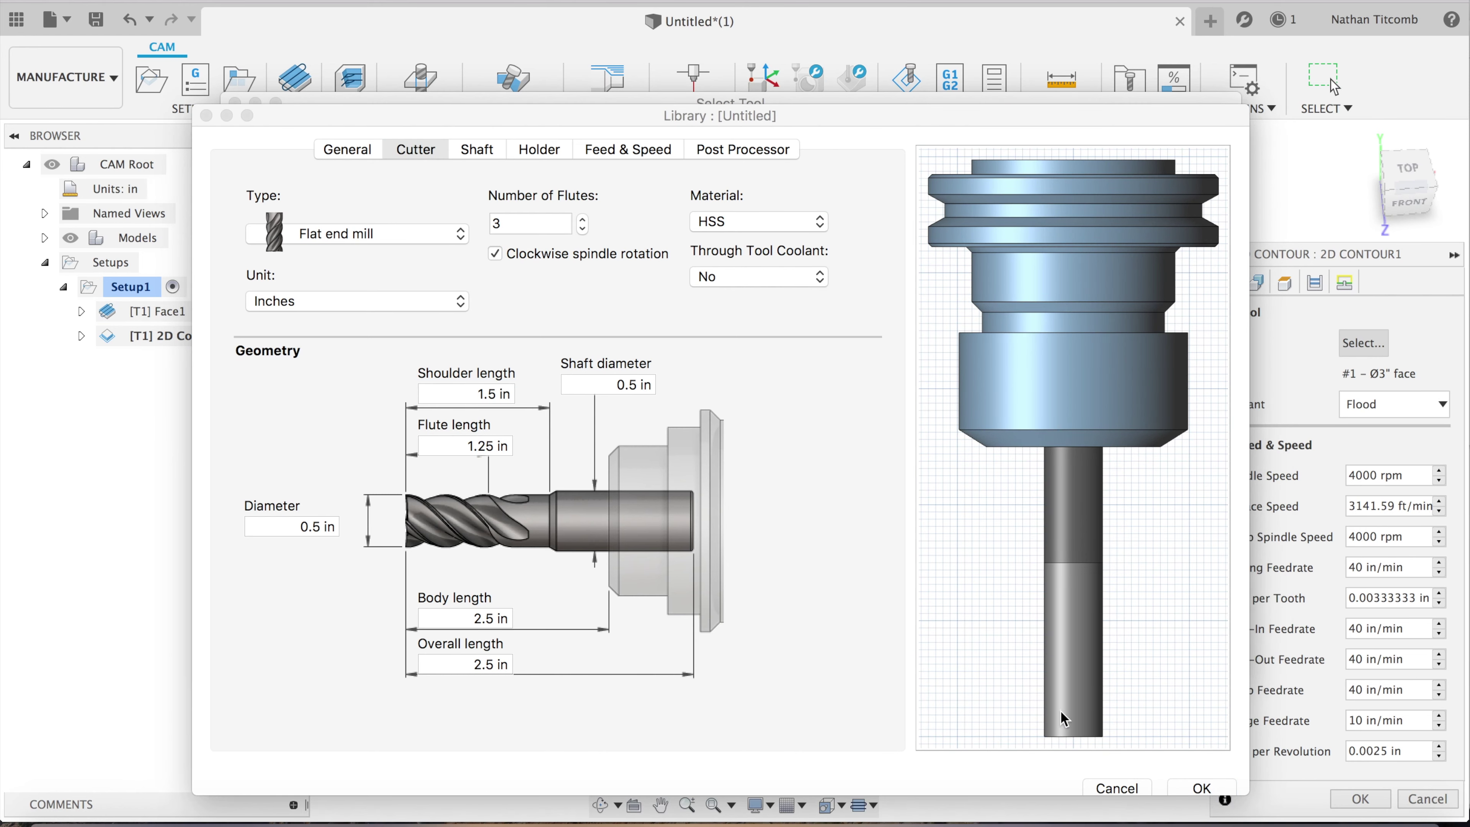
{"action": "left_click", "coordinate": [1201, 788]}
{"action": "left_click", "coordinate": [1111, 649]}
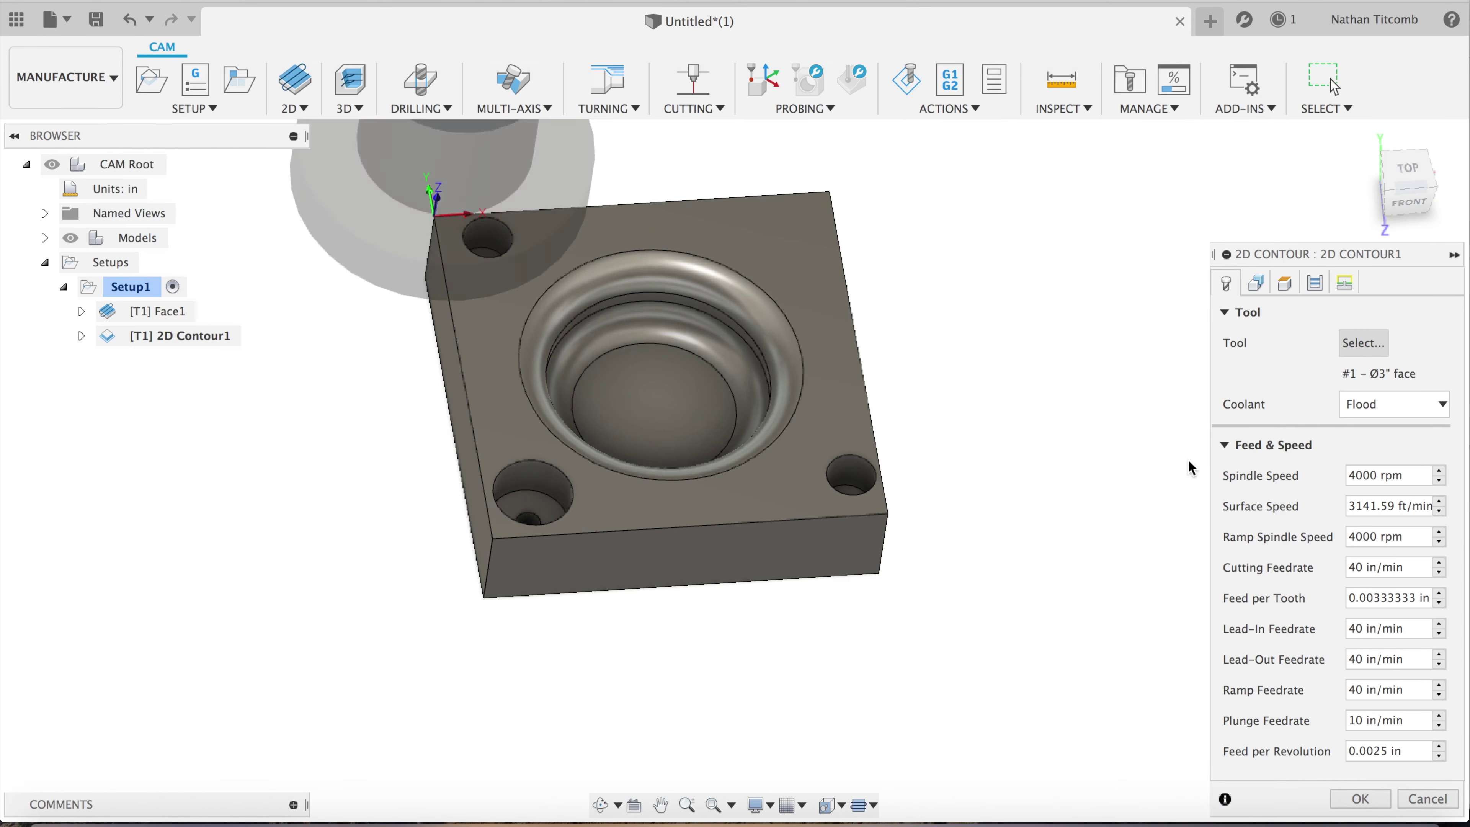
Enable multiple finishing passes on 2D Contour1 with a 0.005 in stepover
{"action": "left_click", "coordinate": [1257, 287]}
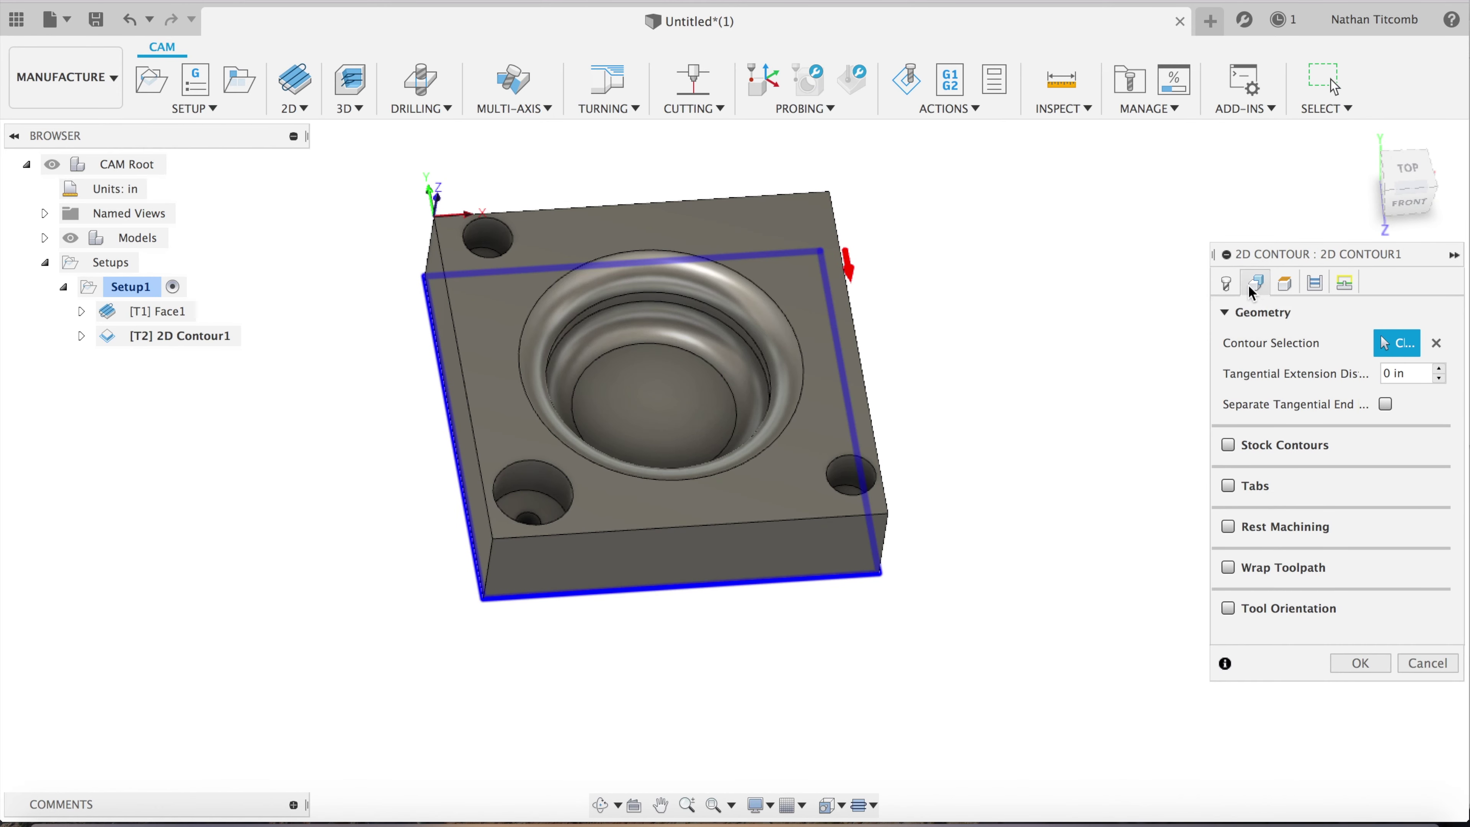
{"action": "left_click", "coordinate": [1315, 282]}
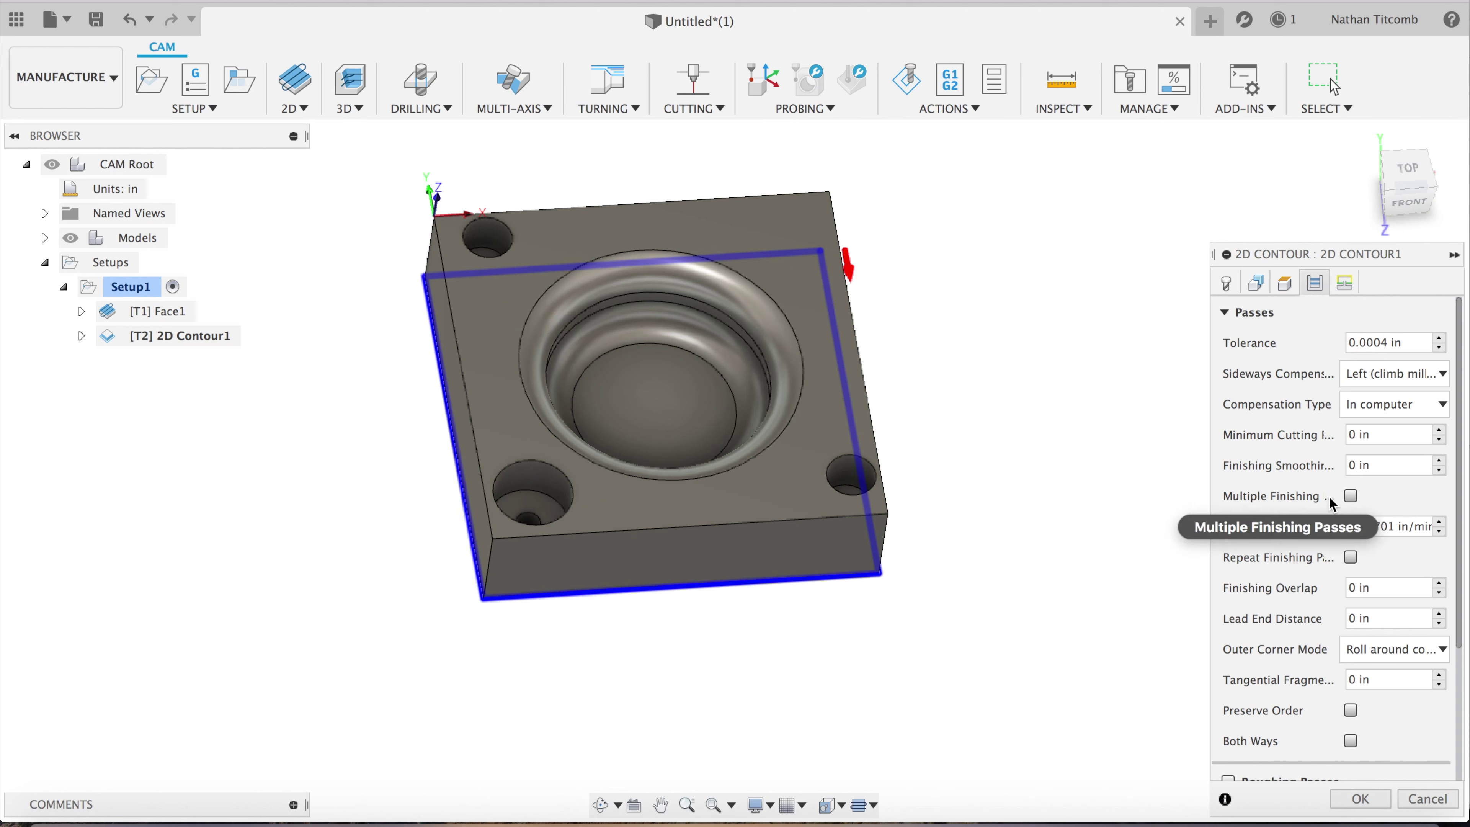
{"action": "left_click", "coordinate": [1351, 496]}
{"action": "left_click", "coordinate": [1341, 557]}
{"action": "left_click_drag", "start_coordinate": [1341, 557], "coordinate": [1320, 564]}
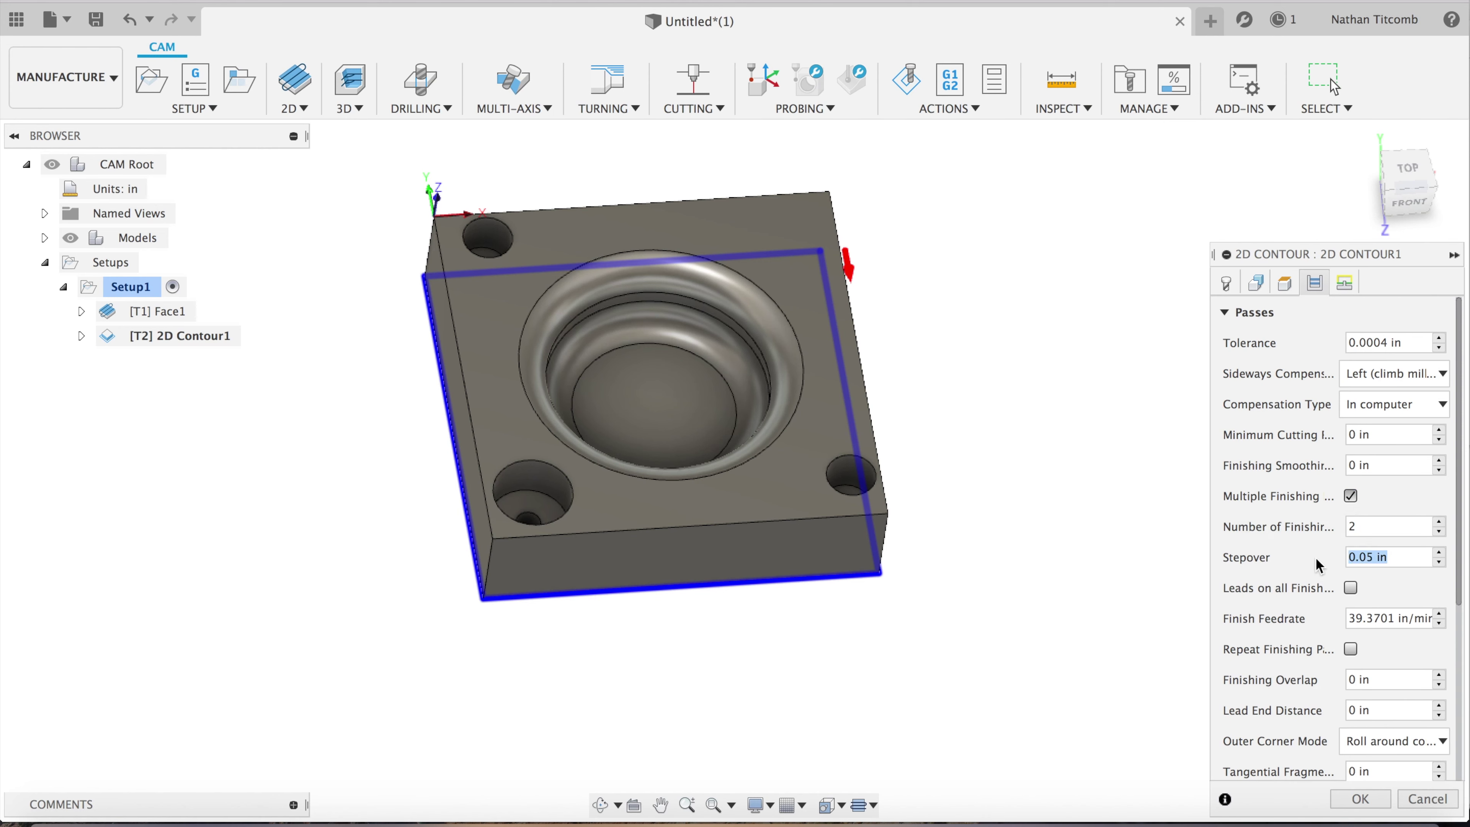
{"action": "type", "text": "0.005"}
{"action": "left_click", "coordinate": [1225, 282]}
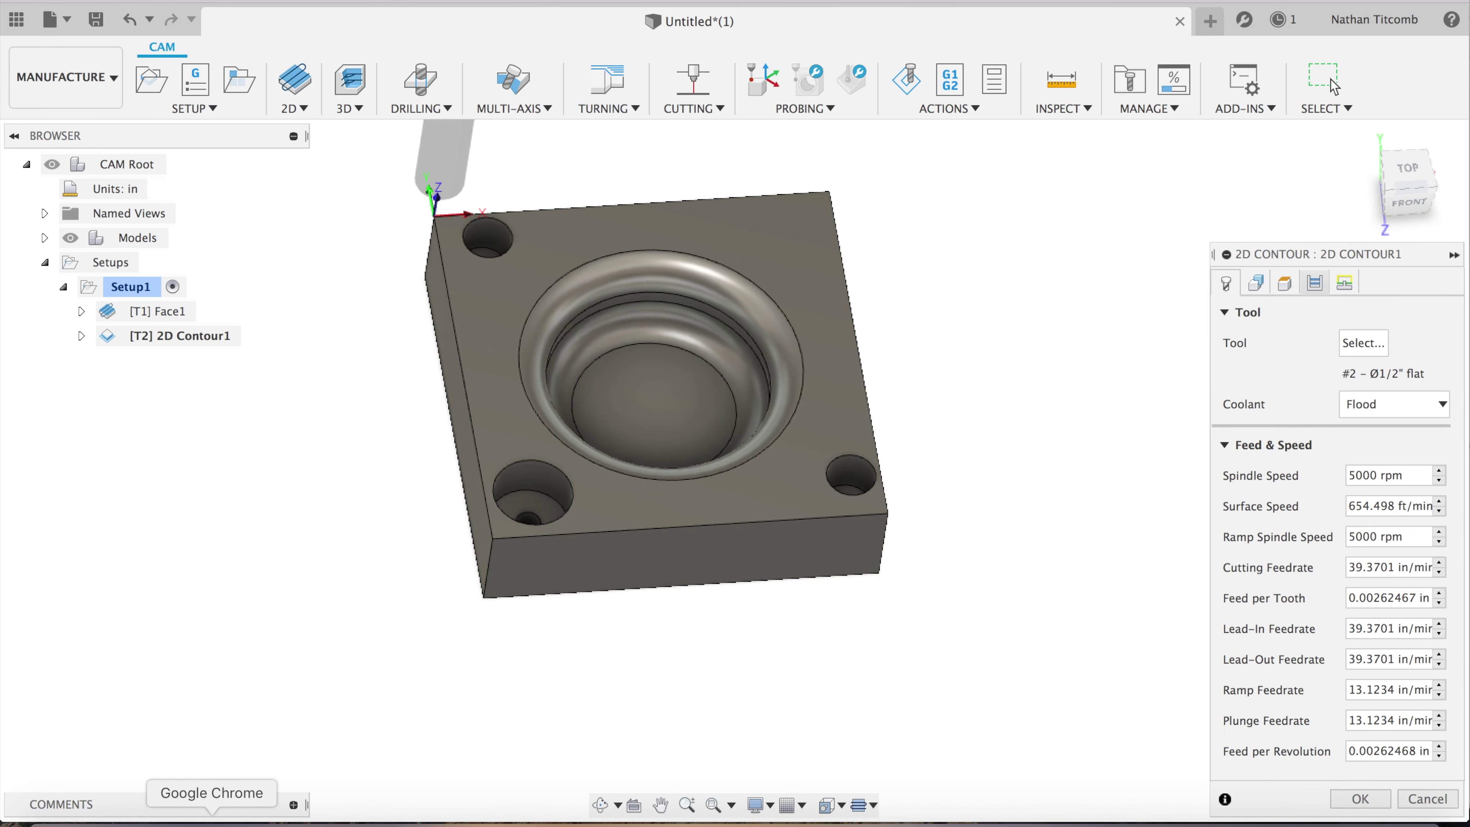
{"action": "left_click", "coordinate": [204, 821]}
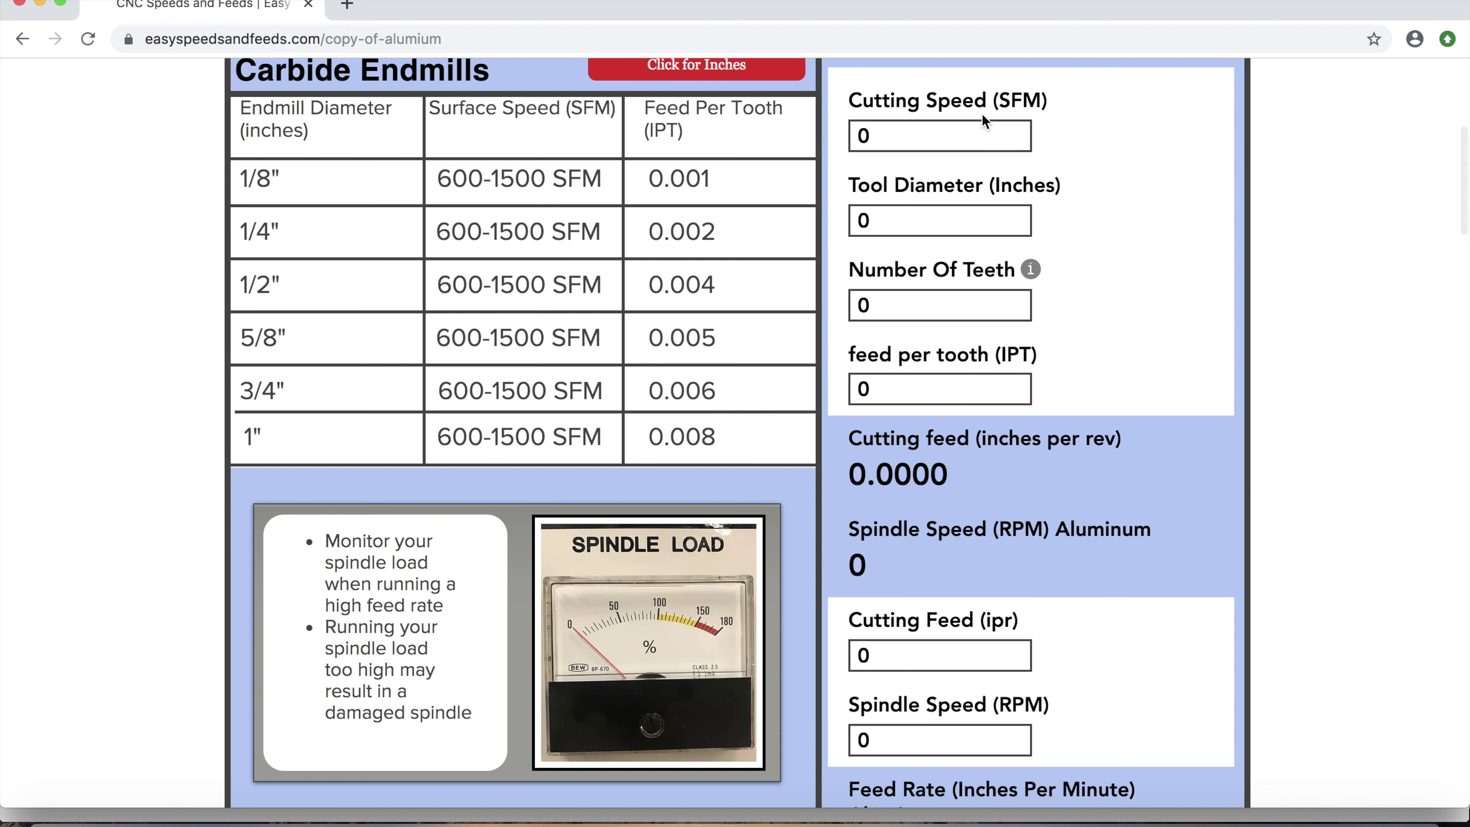
Enter 1200 SFM, 0.5 in diameter, 3 teeth, 0.004 IPT and 0.012 ipr into the calculator
{"action": "left_click", "coordinate": [968, 143]}
{"action": "type", "text": "1200"}
{"action": "key", "text": "Tab"}
{"action": "type", "text": "0.5"}
{"action": "key", "text": "Tab"}
{"action": "type", "text": "3"}
{"action": "key", "text": "Tab"}
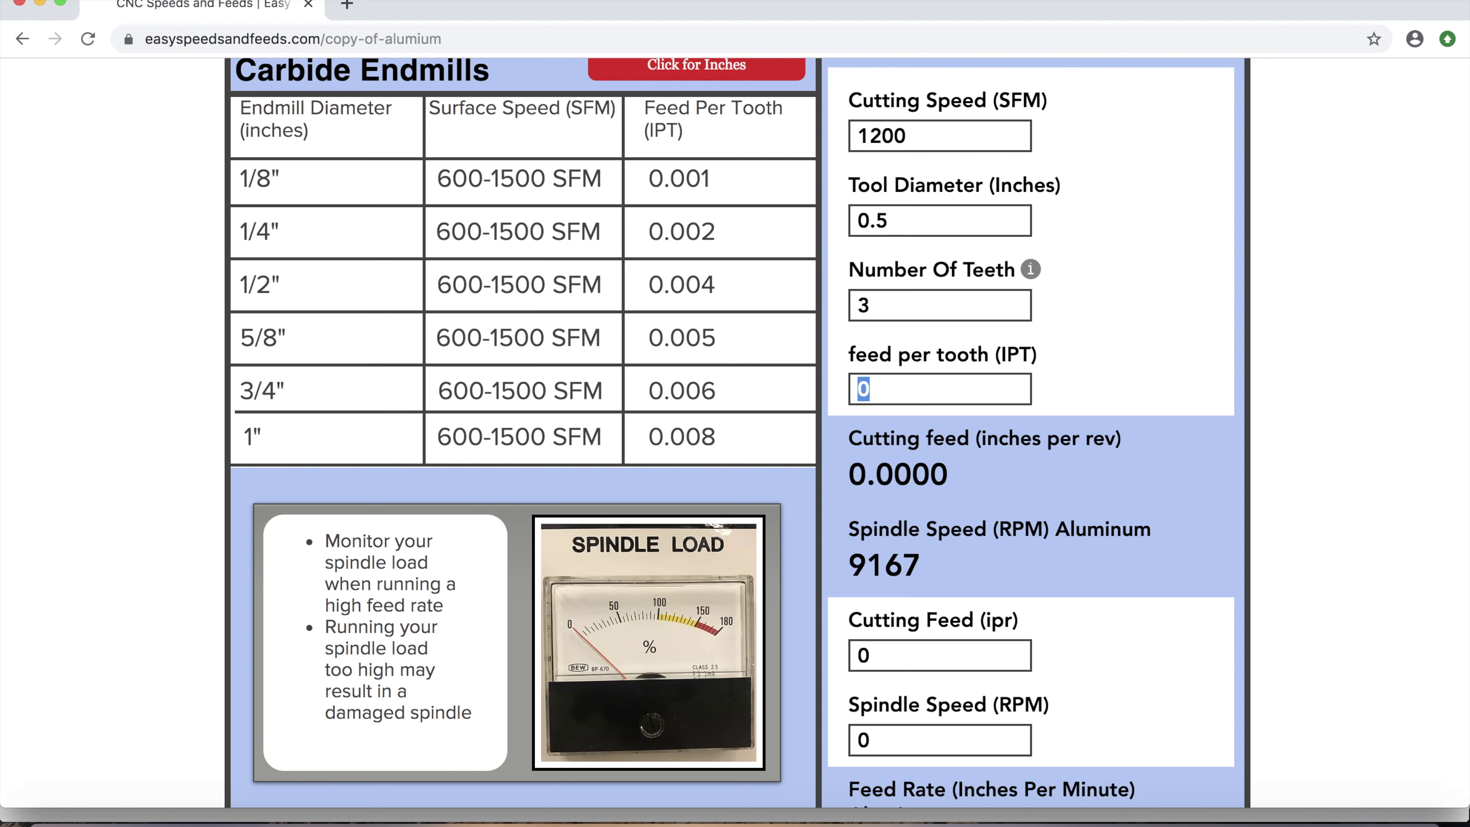
{"action": "type", "text": "0.004"}
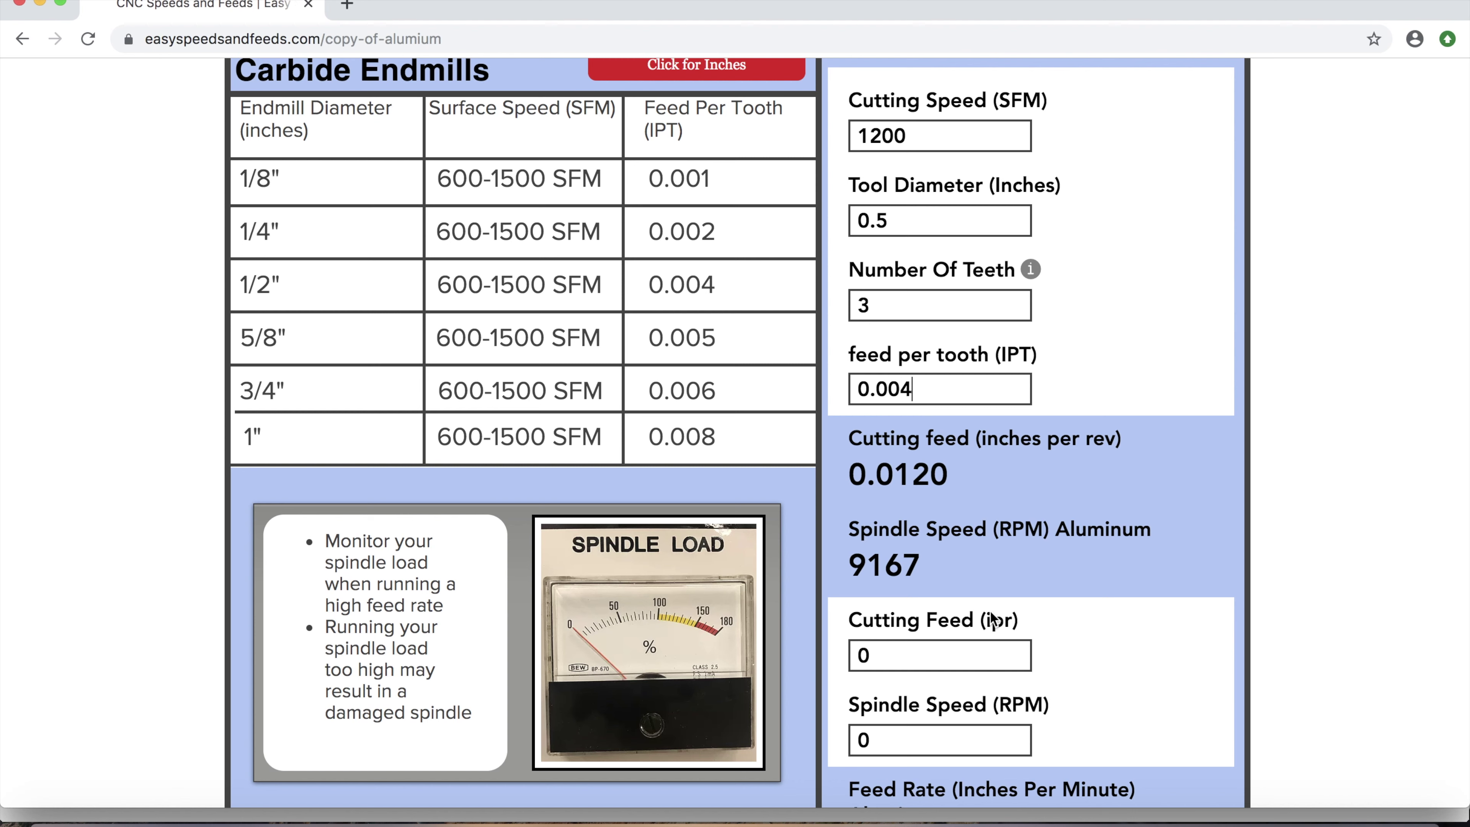
{"action": "left_click_drag", "start_coordinate": [905, 655], "coordinate": [829, 662]}
{"action": "type", "text": "0.012"}
{"action": "key", "text": "Tab"}
Enter 9167 RPM in the speeds calculator, read the 110 in/min feed, and enter 9167 in Fusion
{"action": "type", "text": "9"}
{"action": "scroll", "coordinate": [1058, 634], "scroll_direction": "down", "scroll_amount": 3}
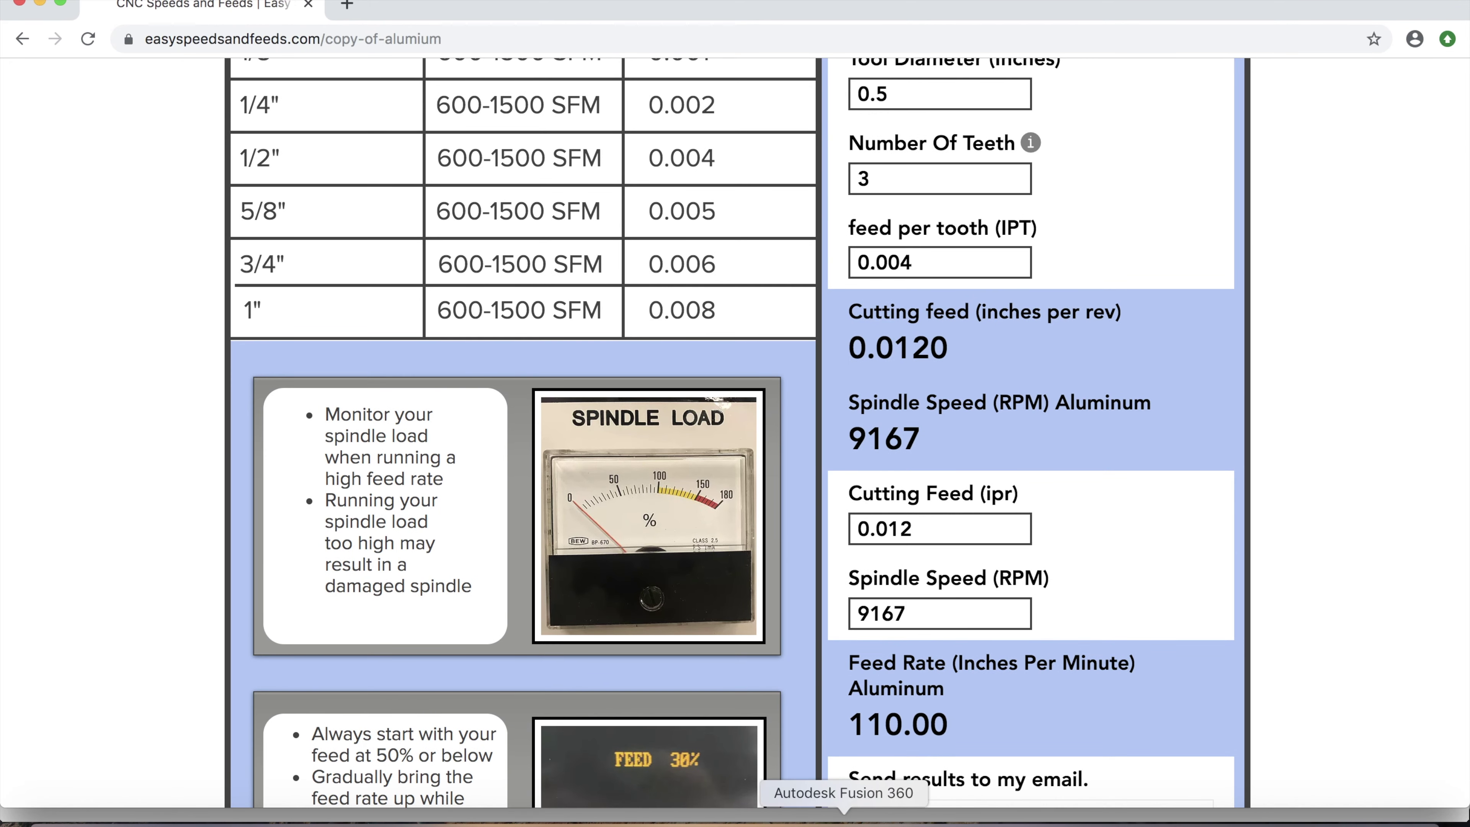
{"action": "left_click", "coordinate": [857, 819]}
{"action": "type", "text": "9167"}
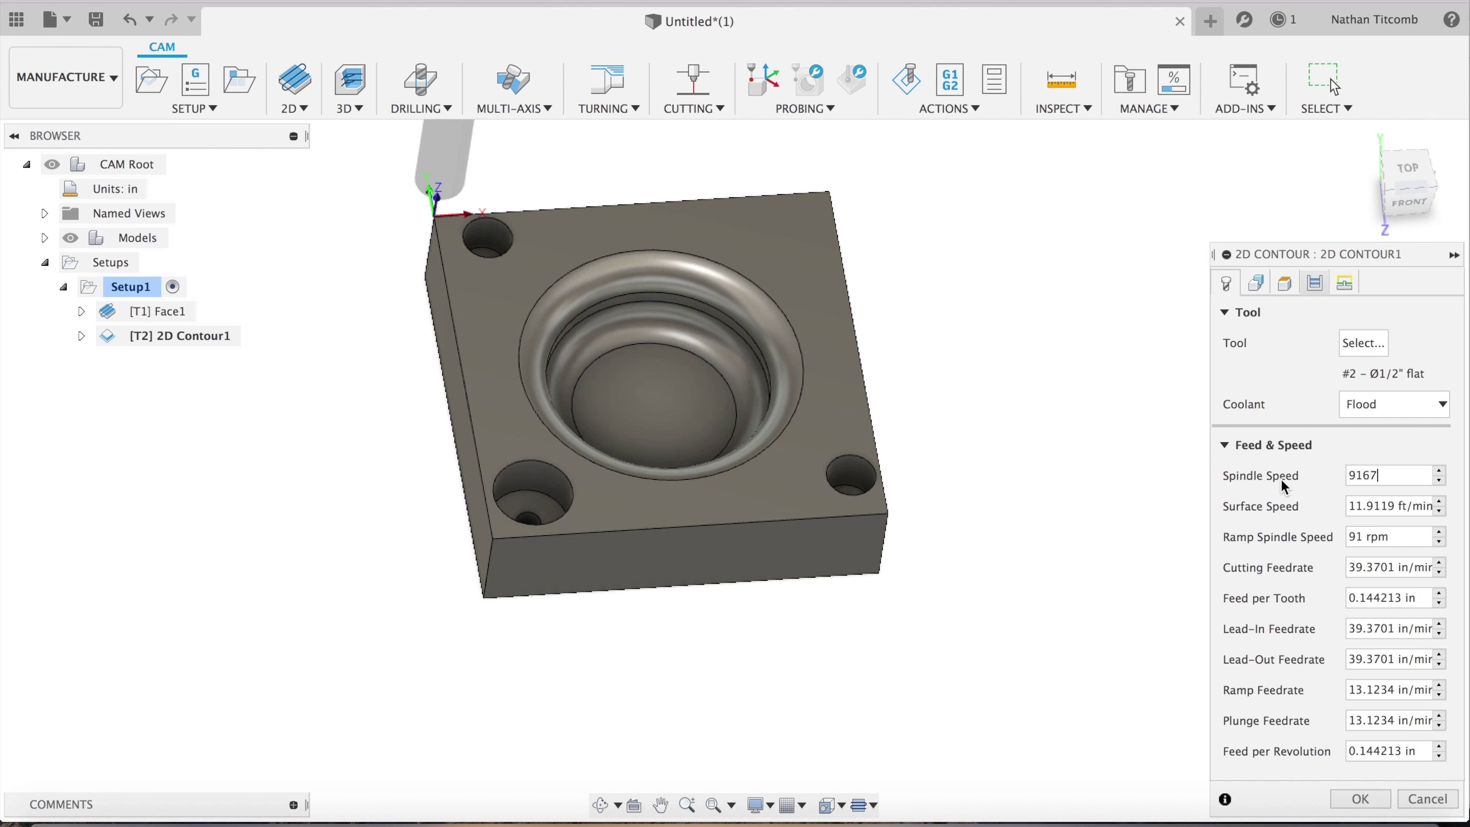
Set 2D Contour1's cutting, lead-in, lead-out and ramp feedrates to 110 and plunge to 10
{"action": "key", "text": "Tab"}
{"action": "key", "text": "Tab"}
{"action": "key", "text": "Tab"}
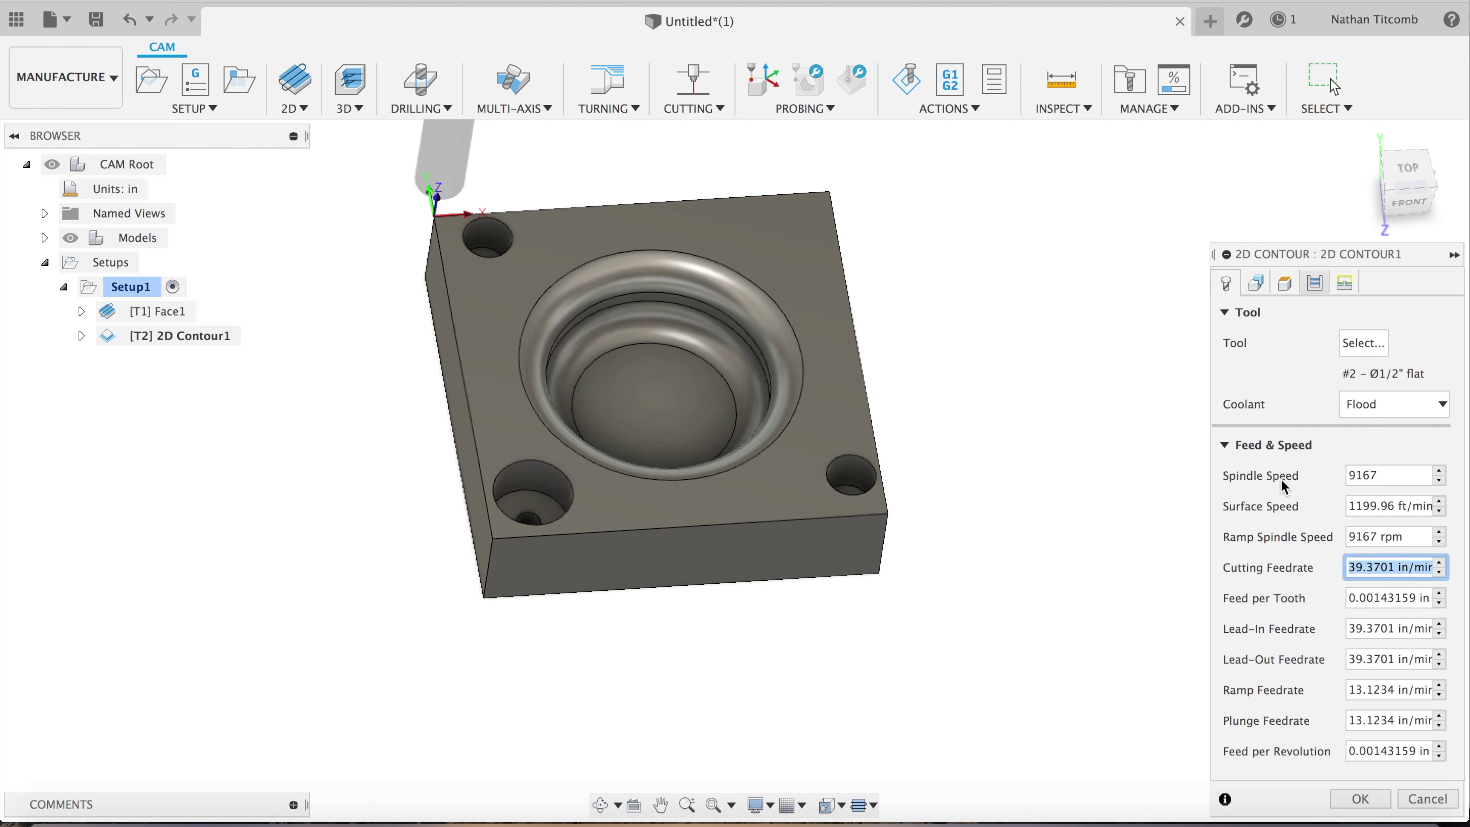
{"action": "type", "text": "110"}
{"action": "key", "text": "Tab"}
{"action": "key", "text": "Tab"}
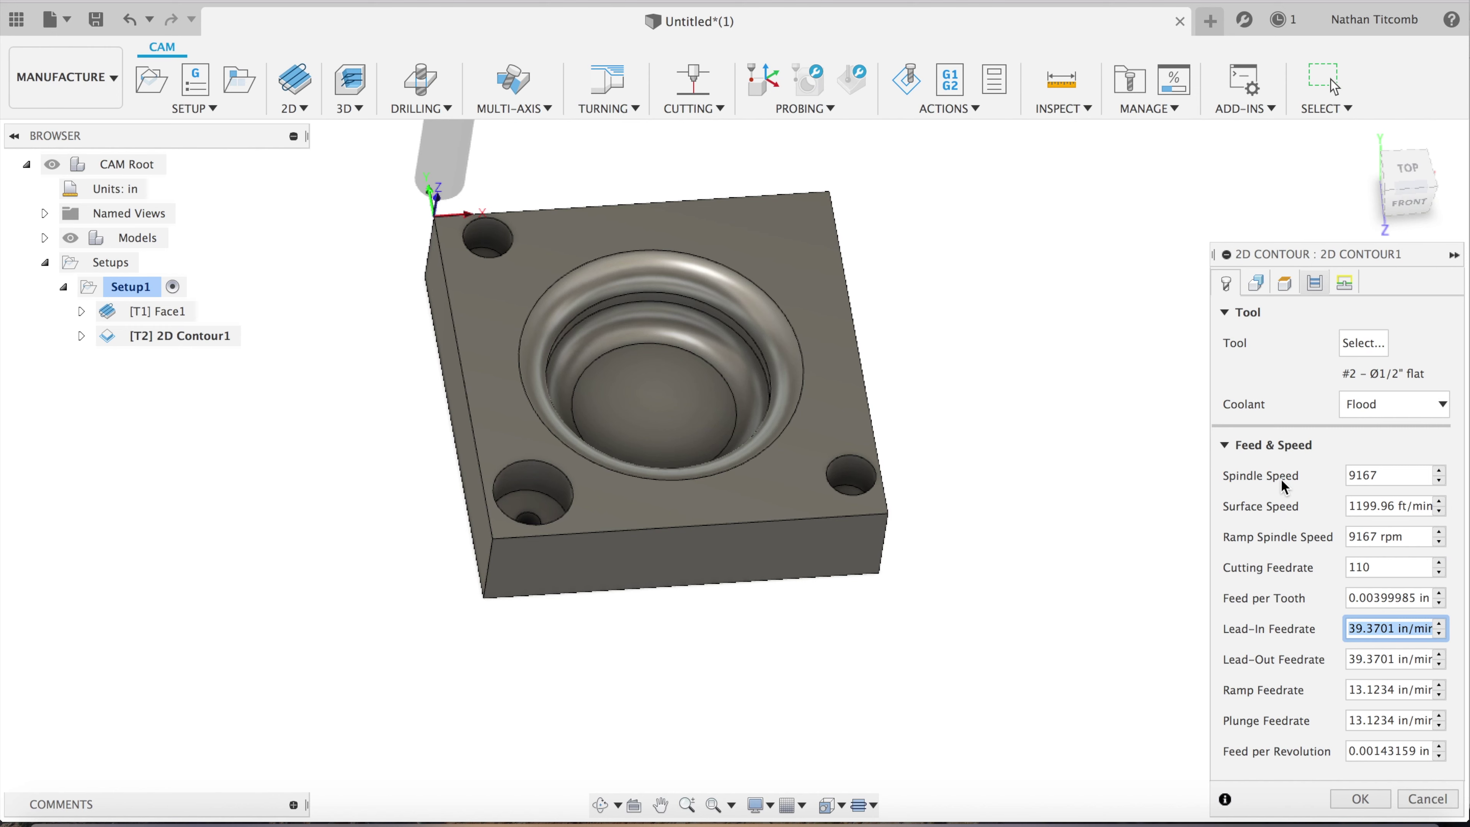
{"action": "type", "text": "110"}
{"action": "key", "text": "Return"}
{"action": "key", "text": "Tab"}
{"action": "type", "text": "110"}
{"action": "key", "text": "Tab"}
{"action": "type", "text": "110"}
{"action": "key", "text": "Tab"}
{"action": "type", "text": "10"}
{"action": "key", "text": "Return"}
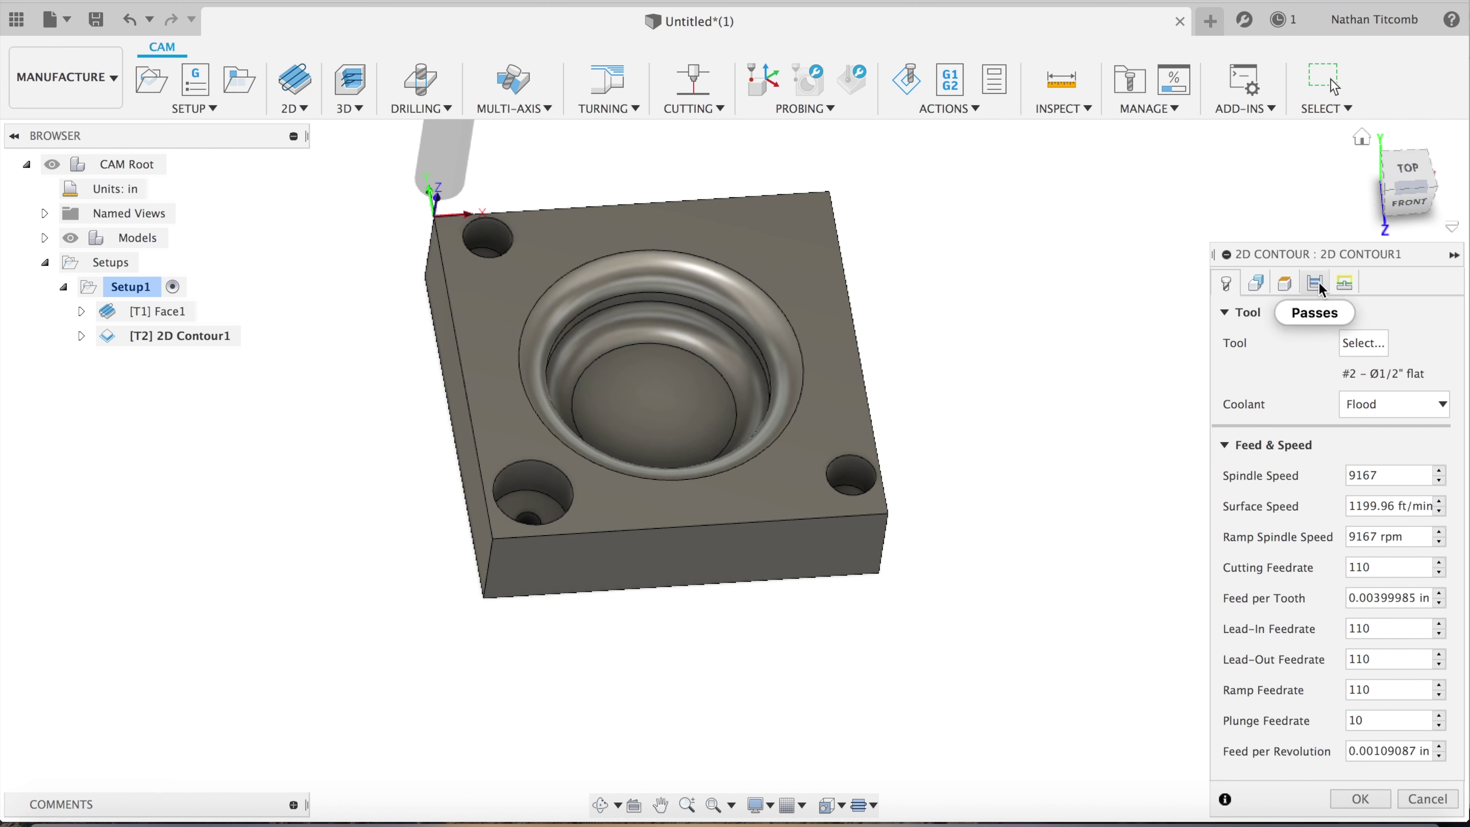
Confirm 2D Contour1 and inspect its generated toolpath around the block outline
{"action": "left_click", "coordinate": [1359, 799]}
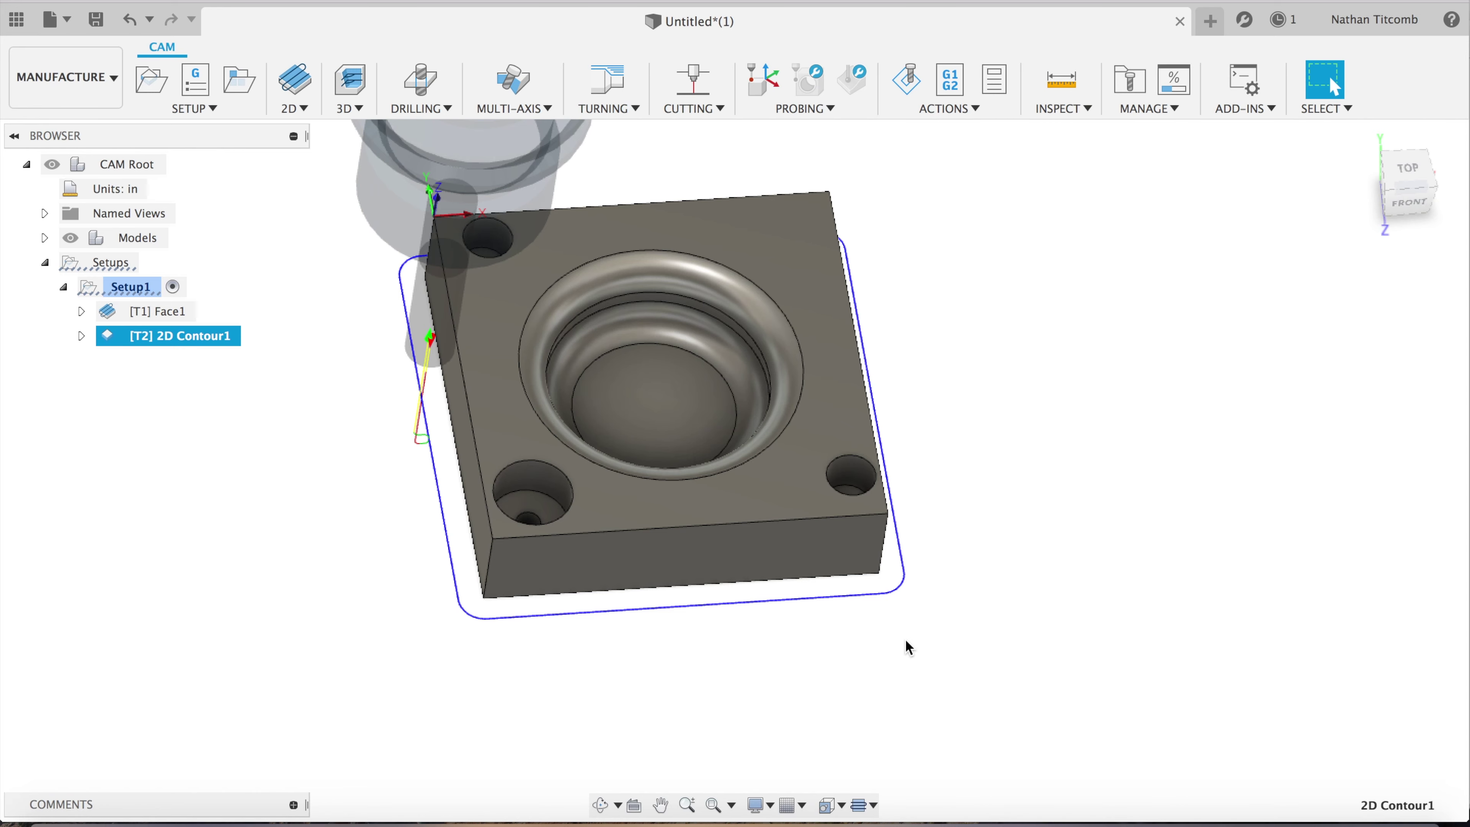
{"action": "scroll", "coordinate": [906, 641], "scroll_direction": "up", "scroll_amount": 5}
{"action": "scroll", "coordinate": [906, 647], "scroll_direction": "up", "scroll_amount": 8}
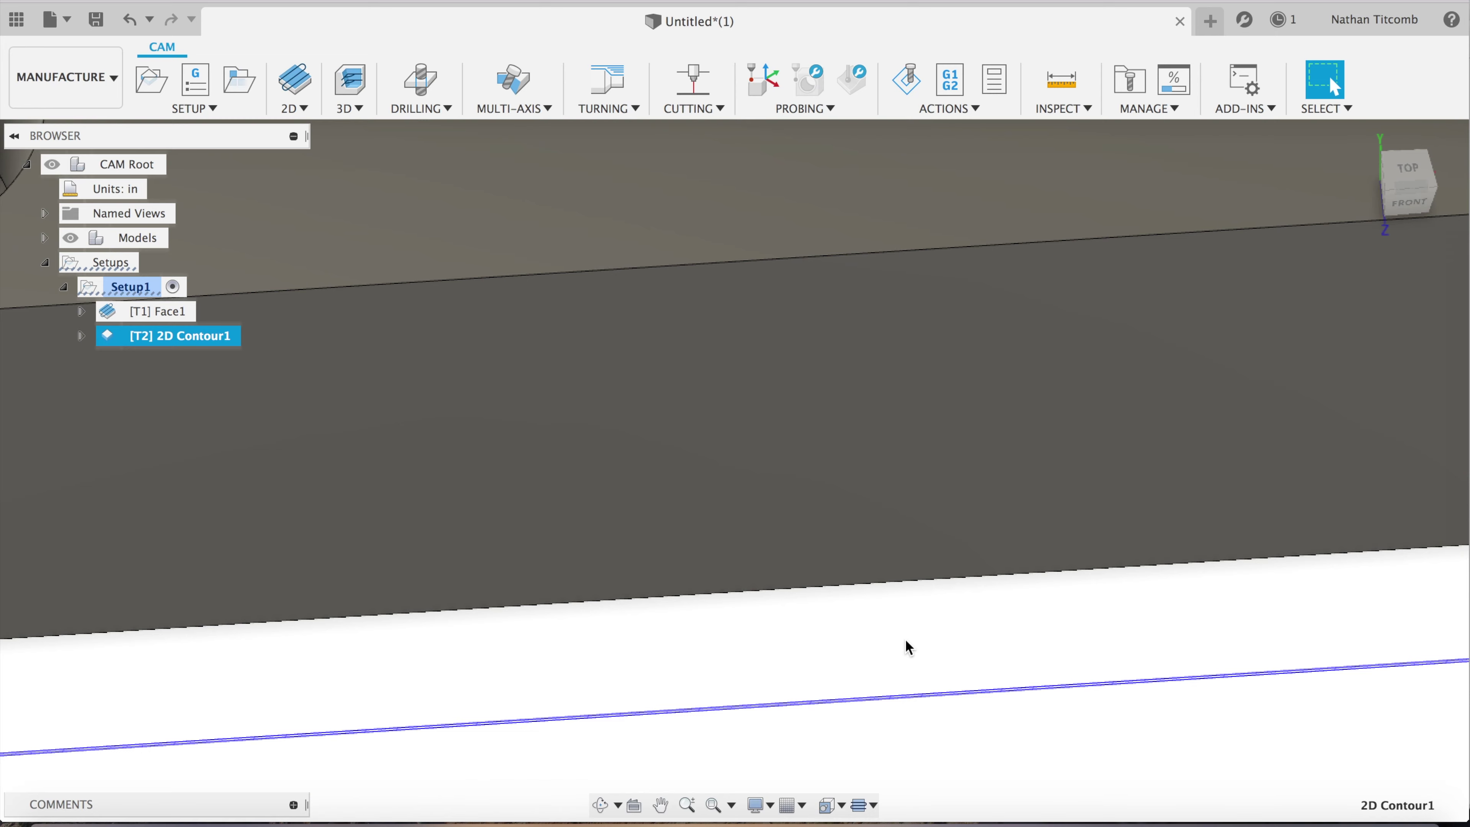
{"action": "scroll", "coordinate": [906, 640], "scroll_direction": "down", "scroll_amount": 12}
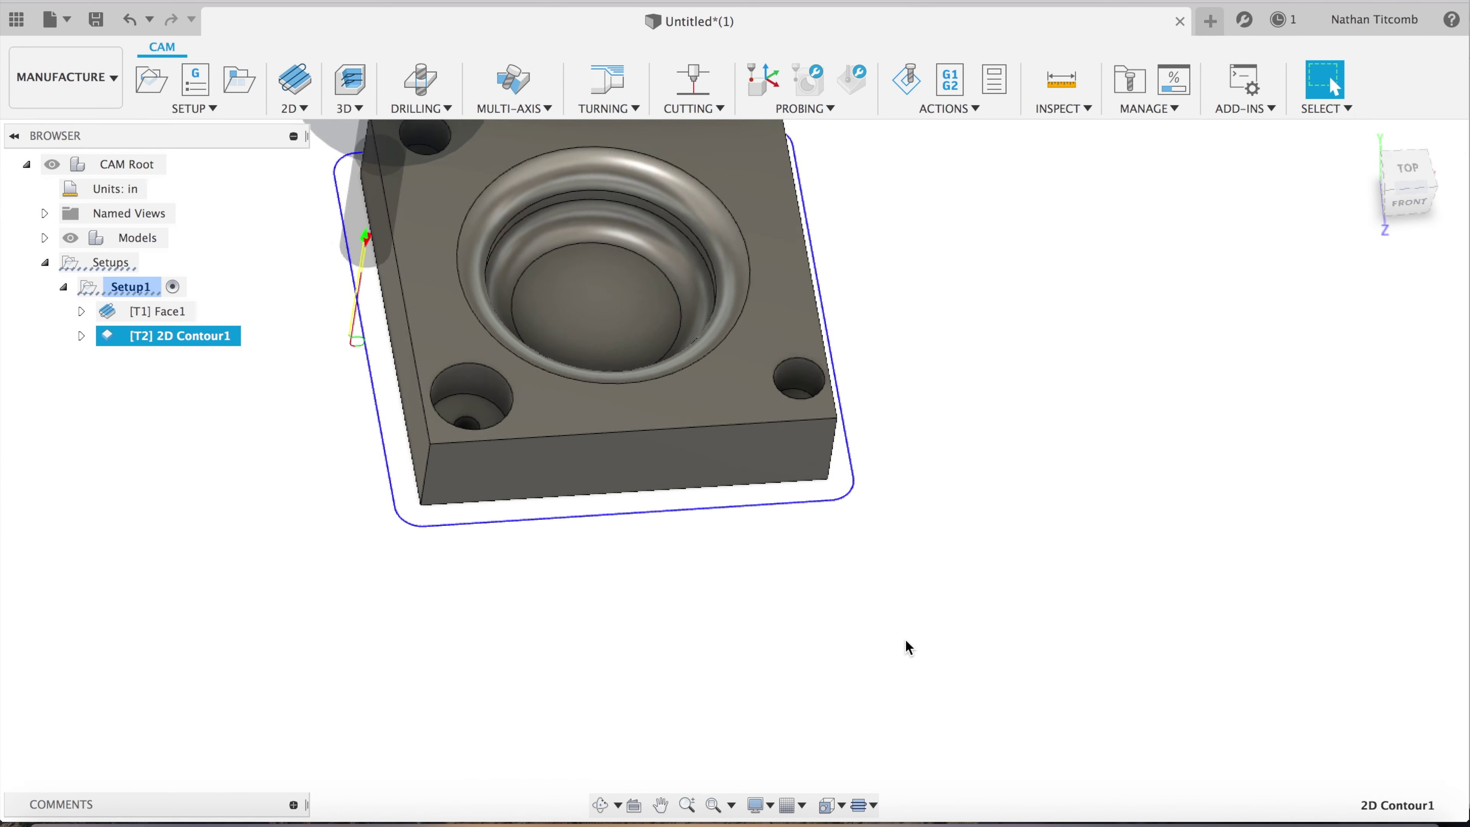
{"action": "scroll", "coordinate": [905, 638], "scroll_direction": "up", "scroll_amount": 5}
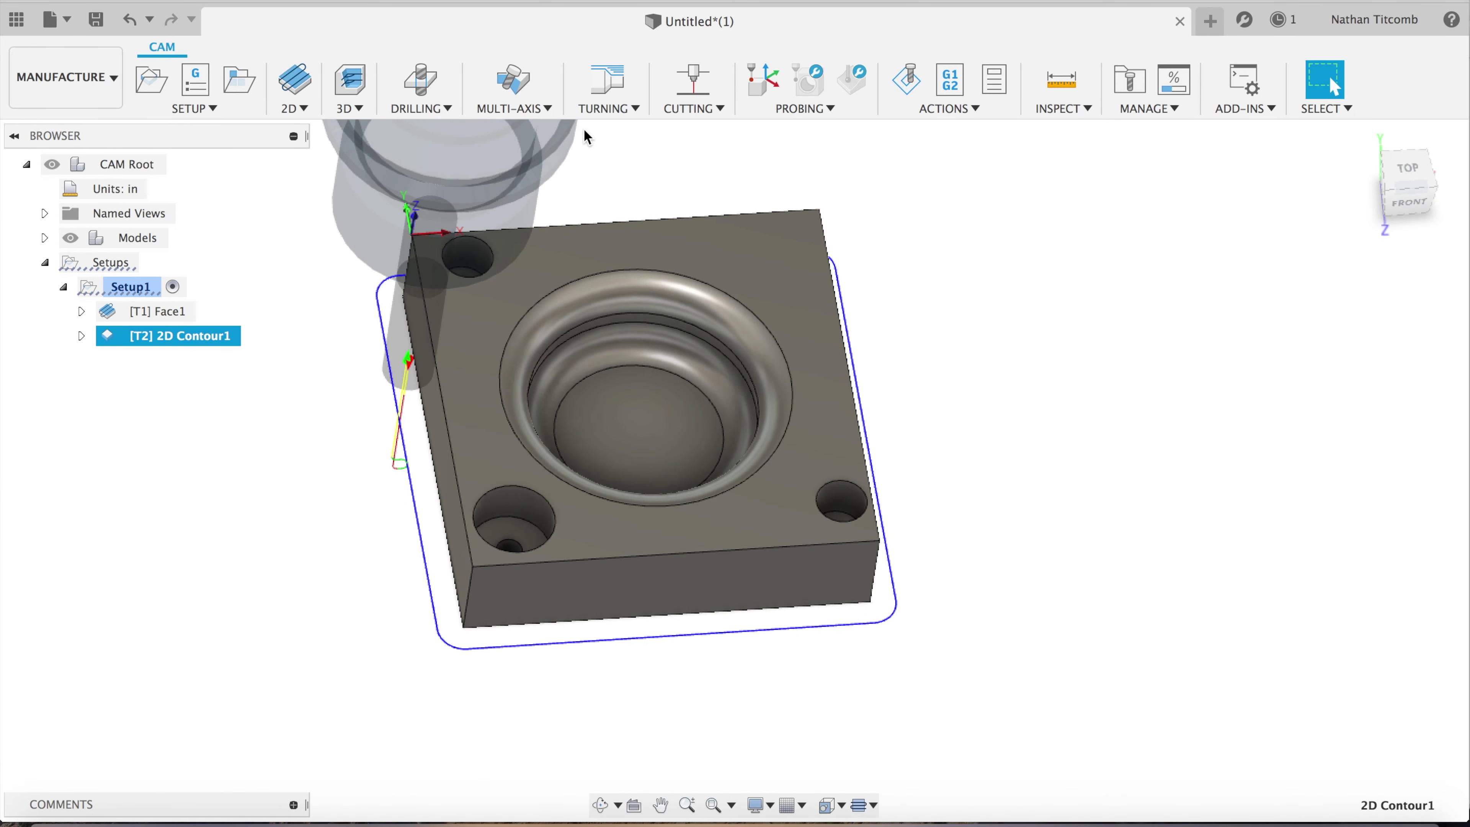
{"action": "left_click", "coordinate": [306, 109]}
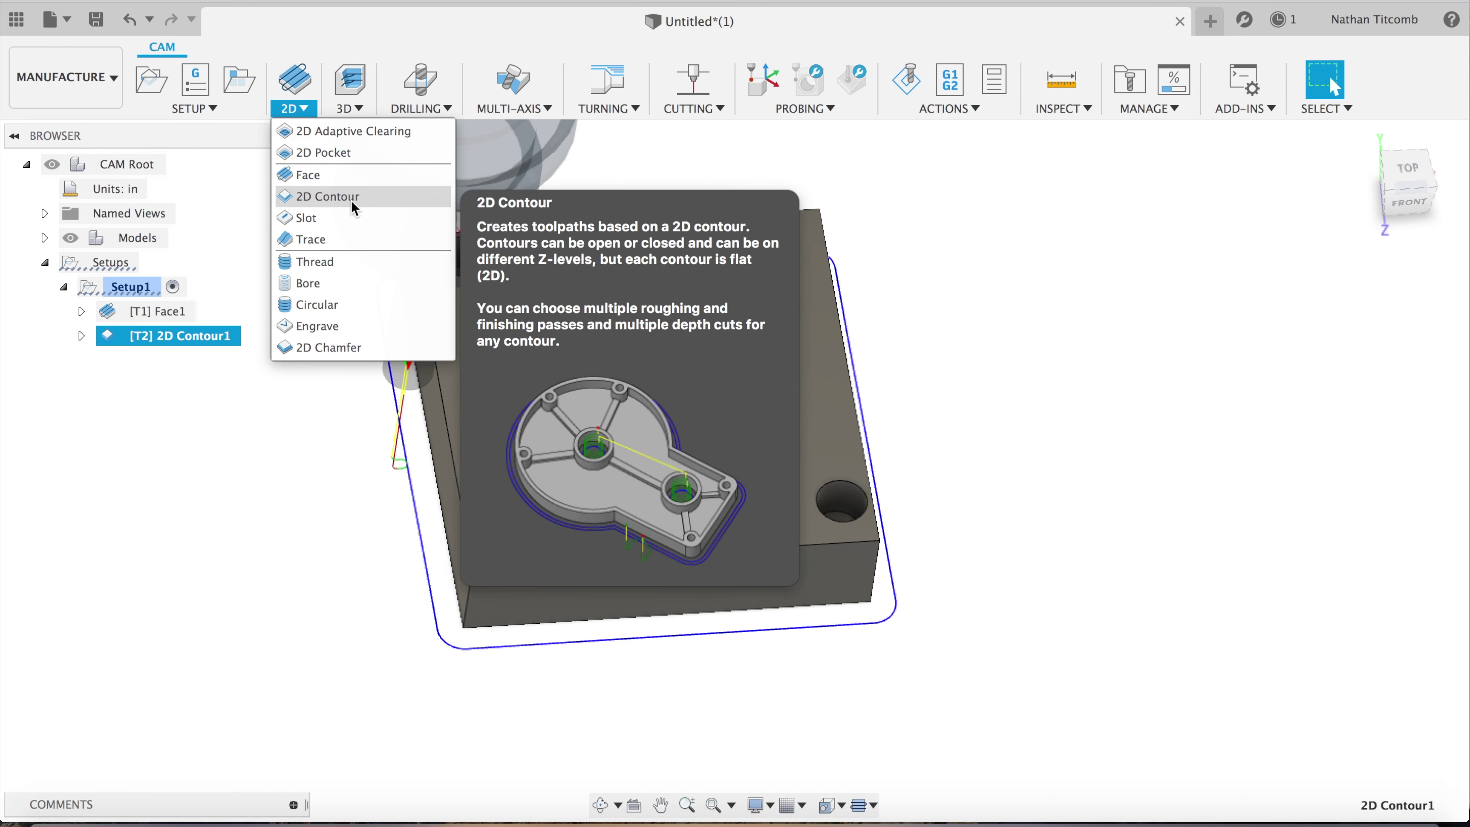
Create a 2D Pocket on the inner pocket floor edge with Stock to Leave turned off
{"action": "left_click", "coordinate": [359, 156]}
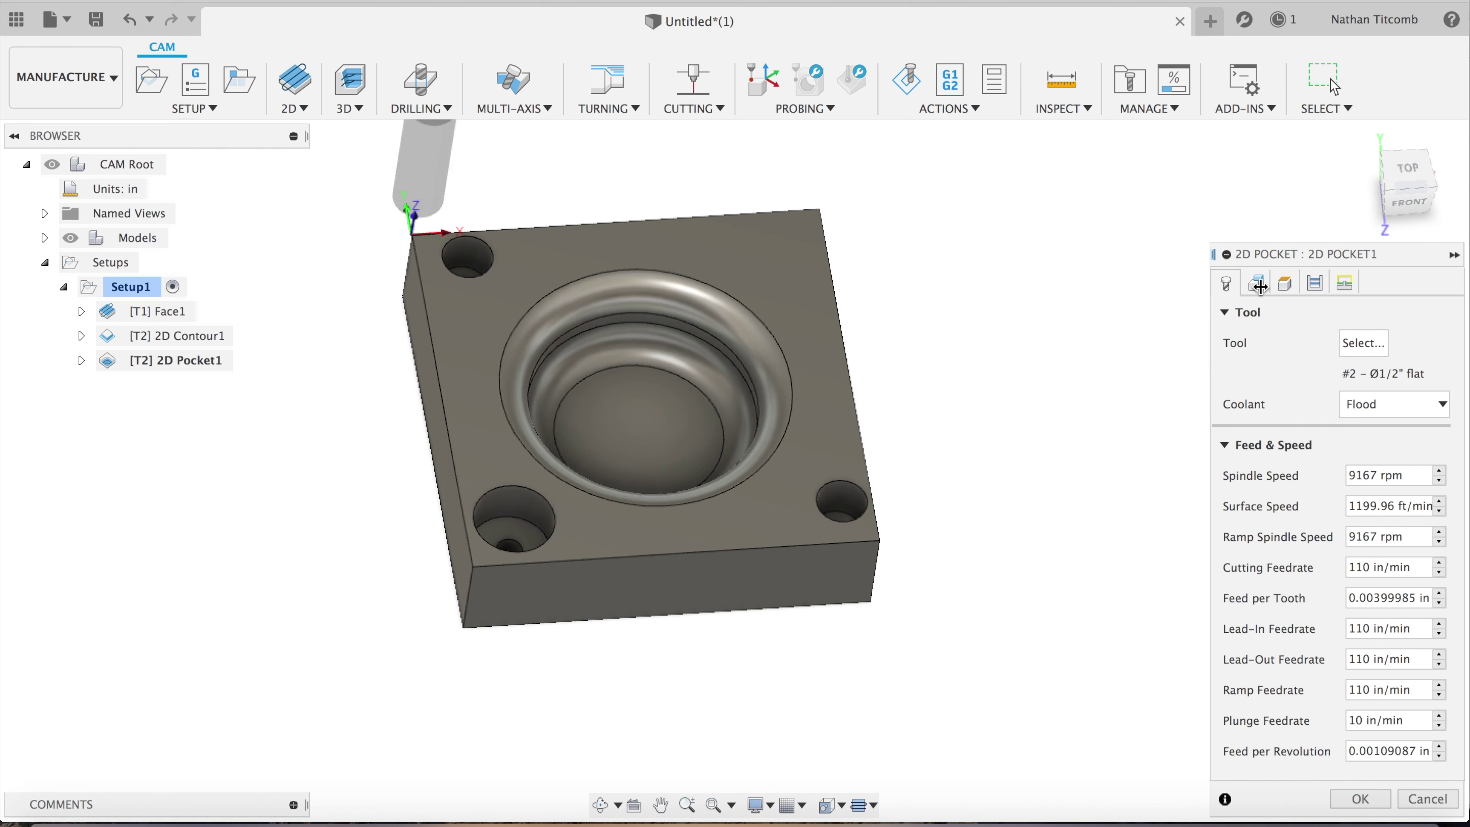
{"action": "left_click", "coordinate": [1258, 284]}
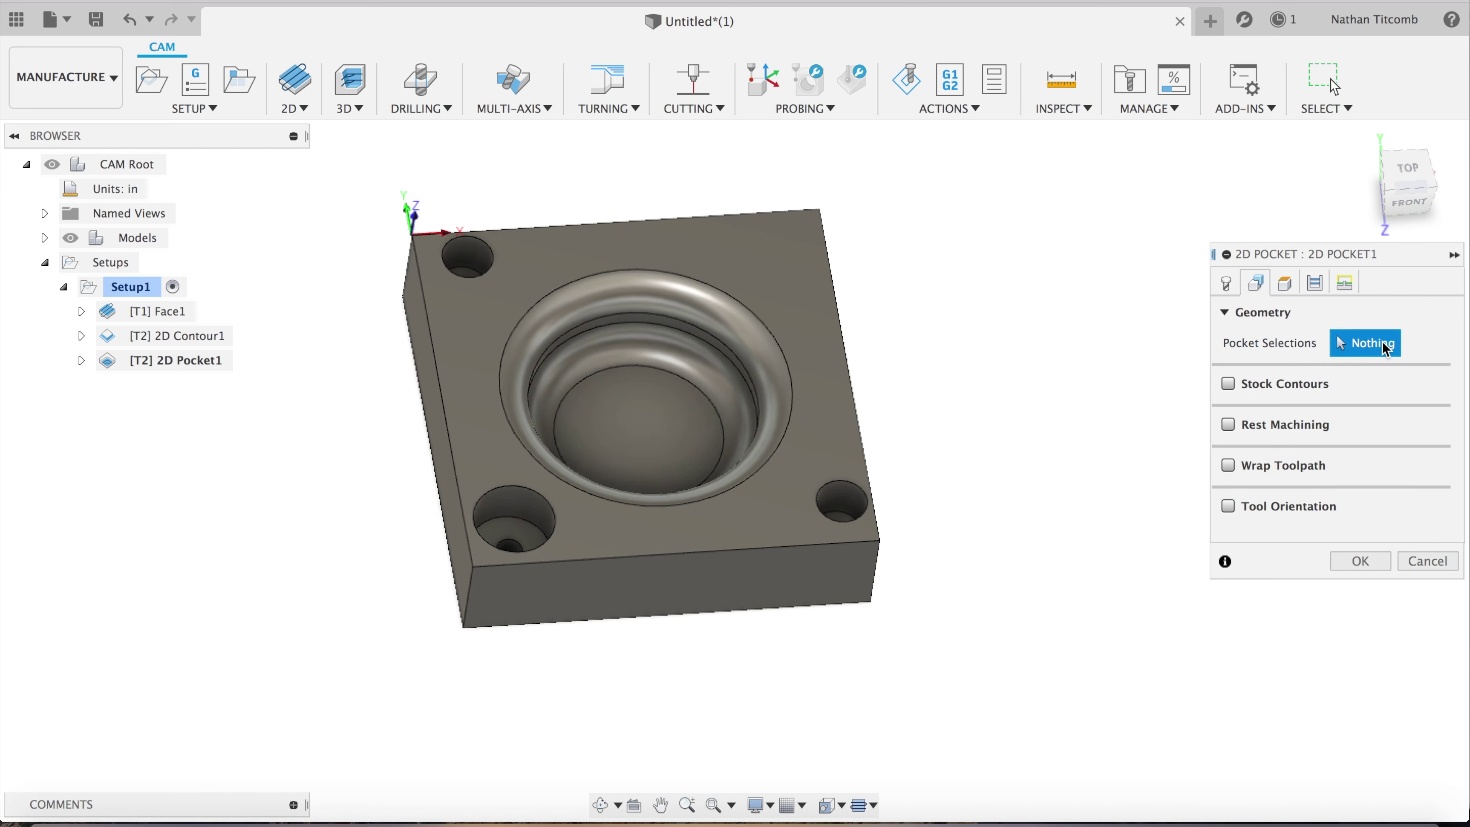
{"action": "left_click", "coordinate": [702, 395]}
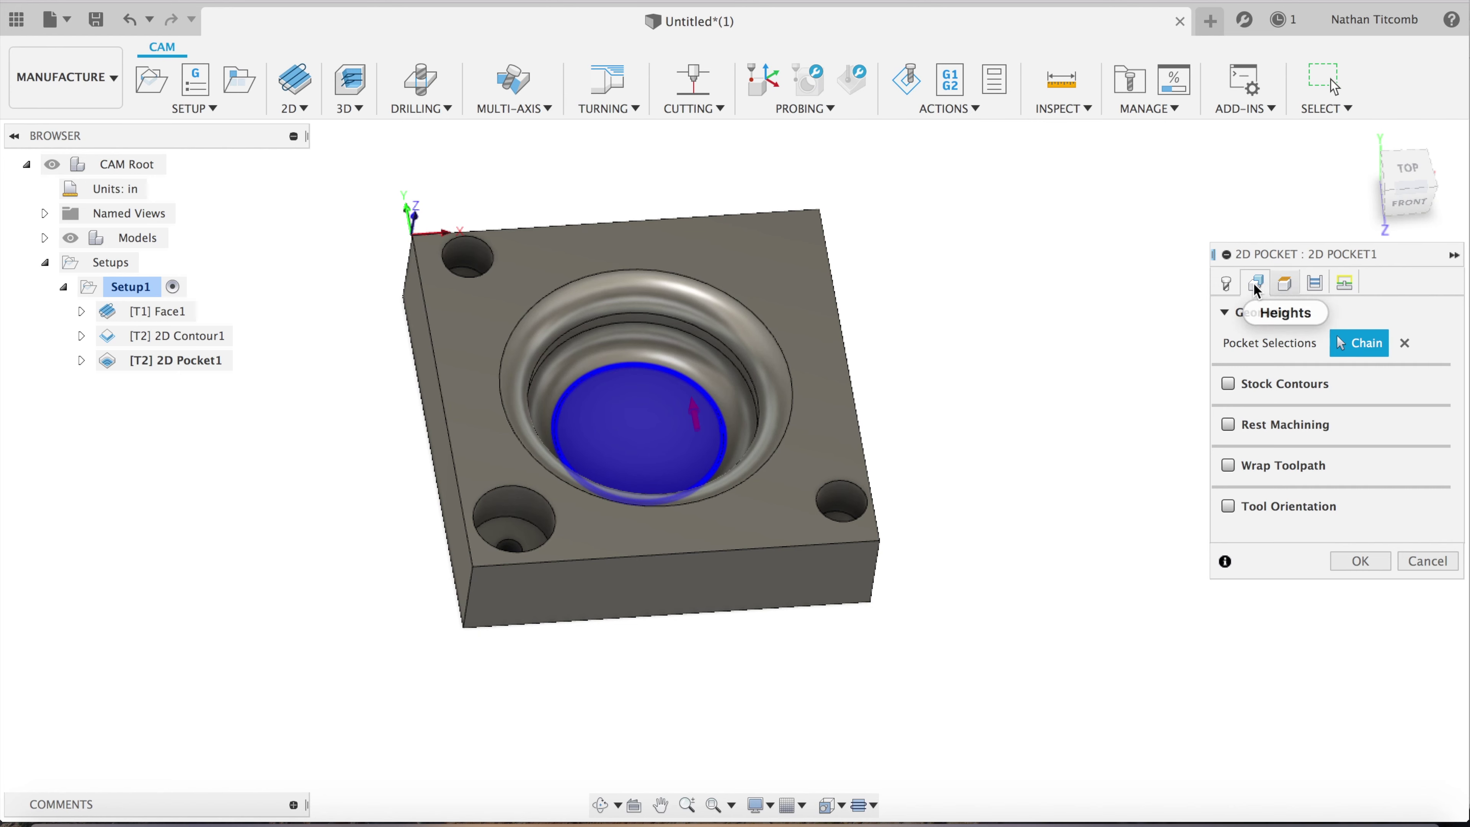
{"action": "left_click", "coordinate": [1225, 284]}
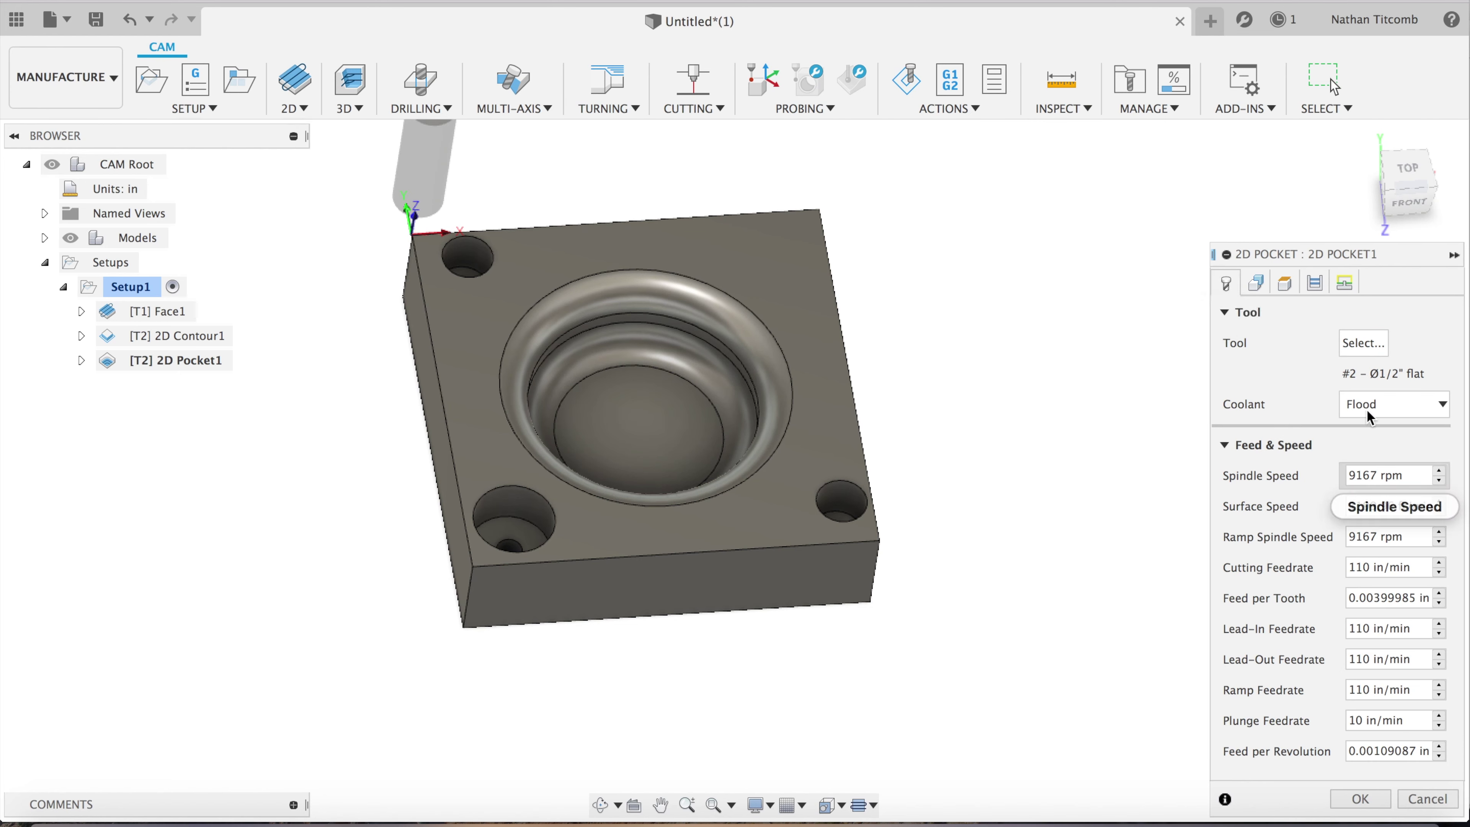
{"action": "left_click", "coordinate": [1323, 283]}
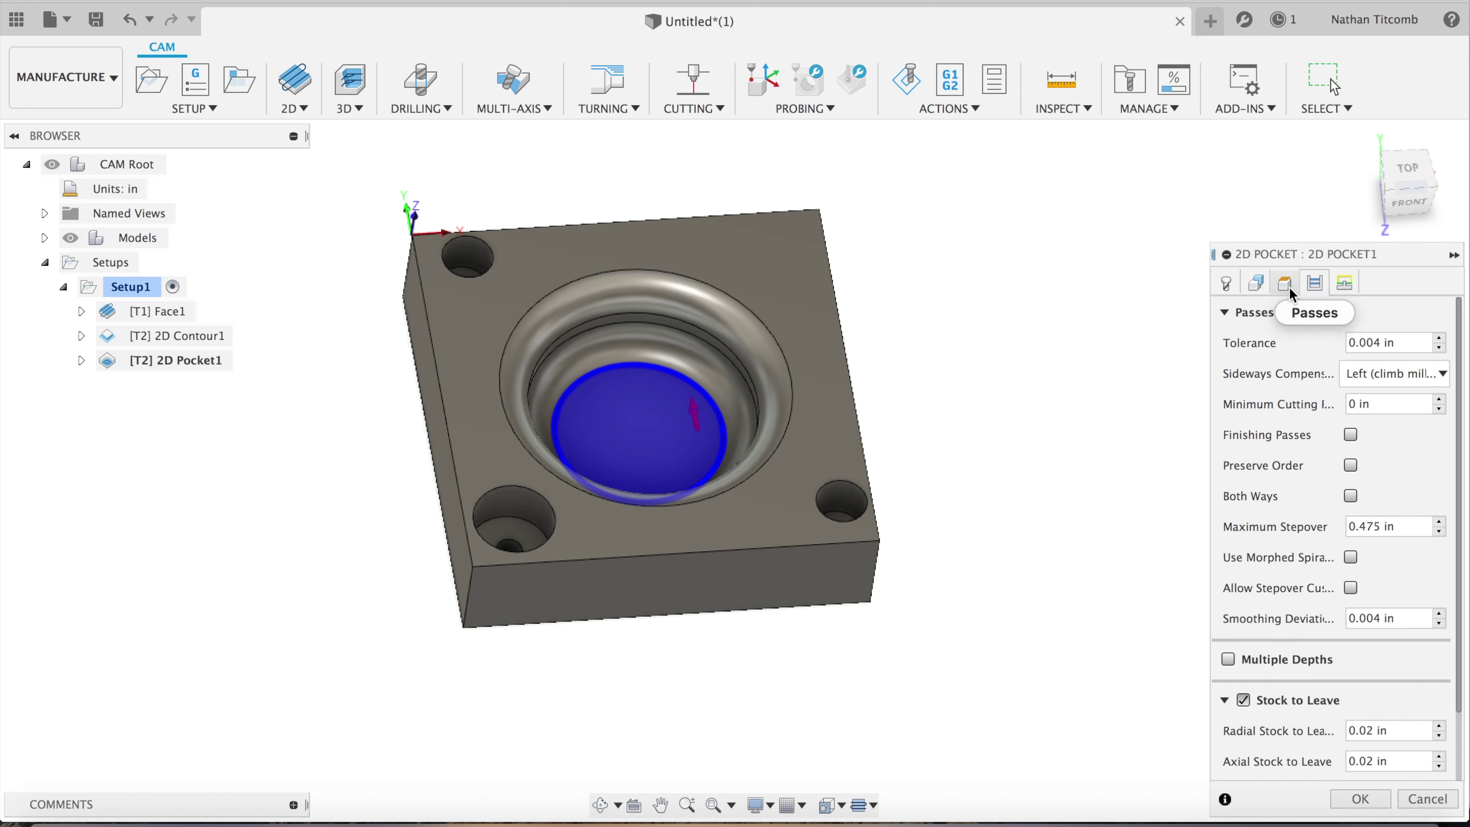
{"action": "left_click", "coordinate": [1243, 701]}
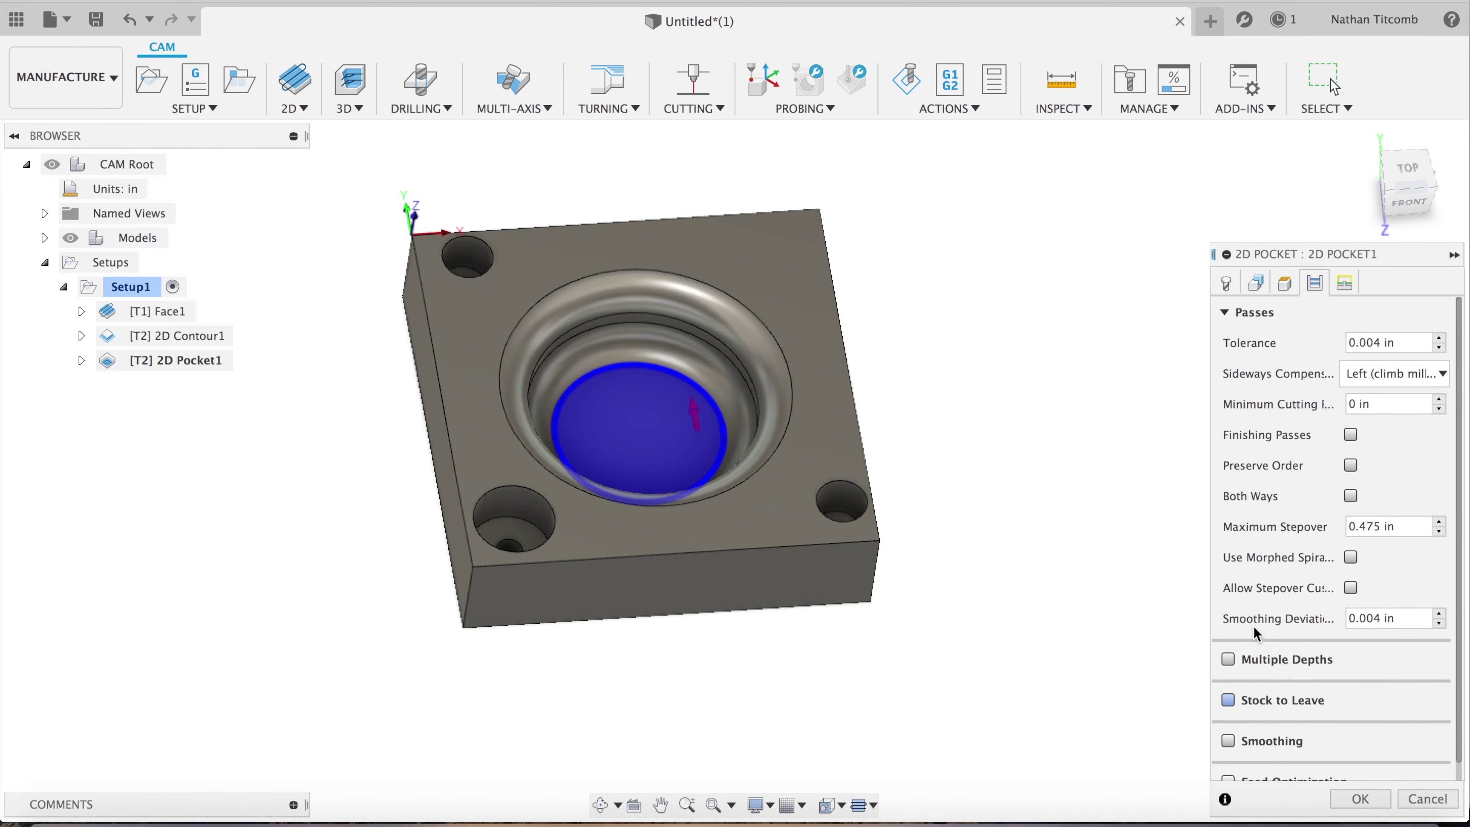
{"action": "left_click", "coordinate": [1257, 286]}
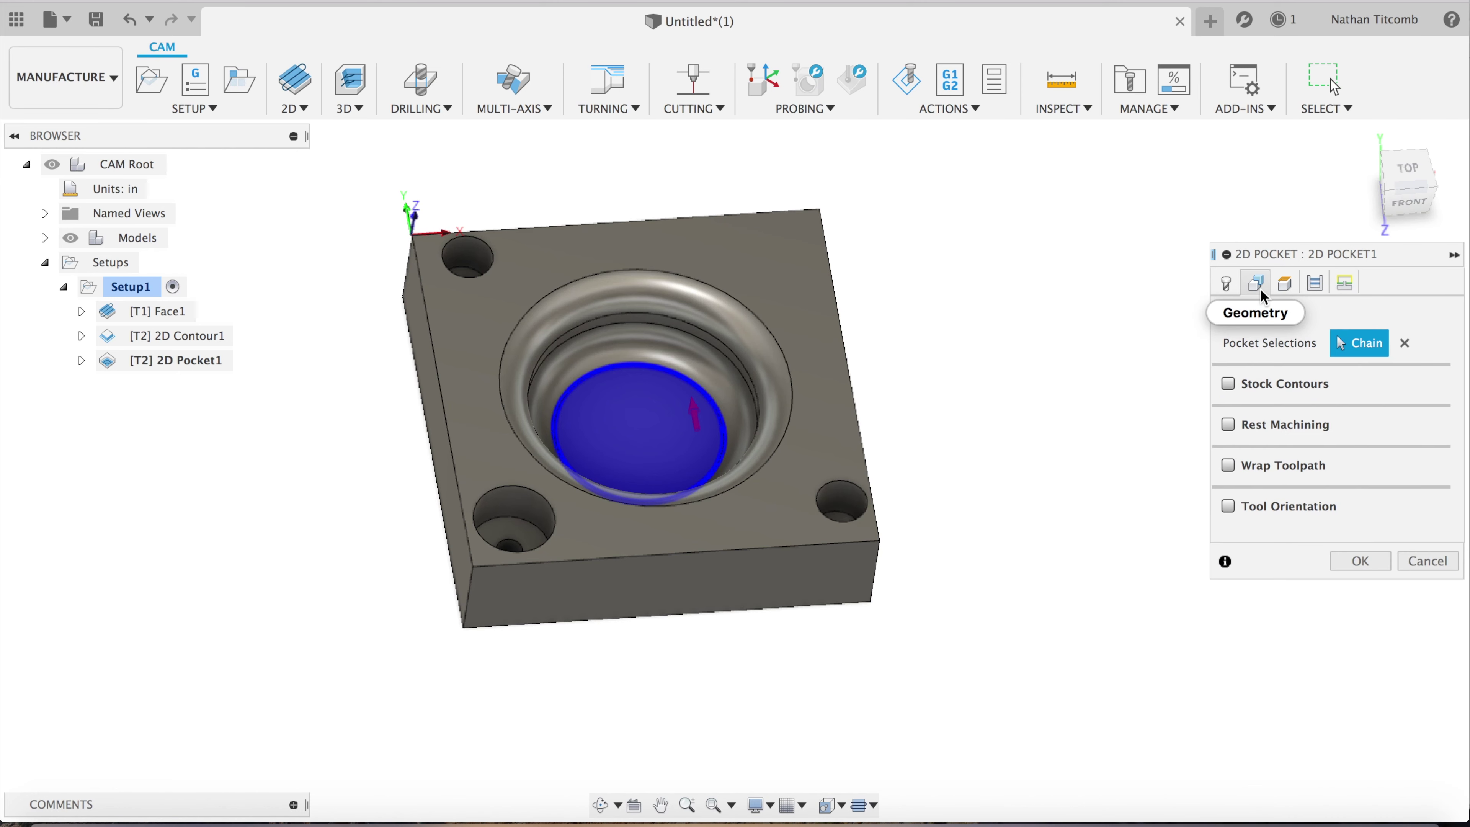
{"action": "left_click", "coordinate": [1226, 285]}
{"action": "left_click", "coordinate": [1361, 800]}
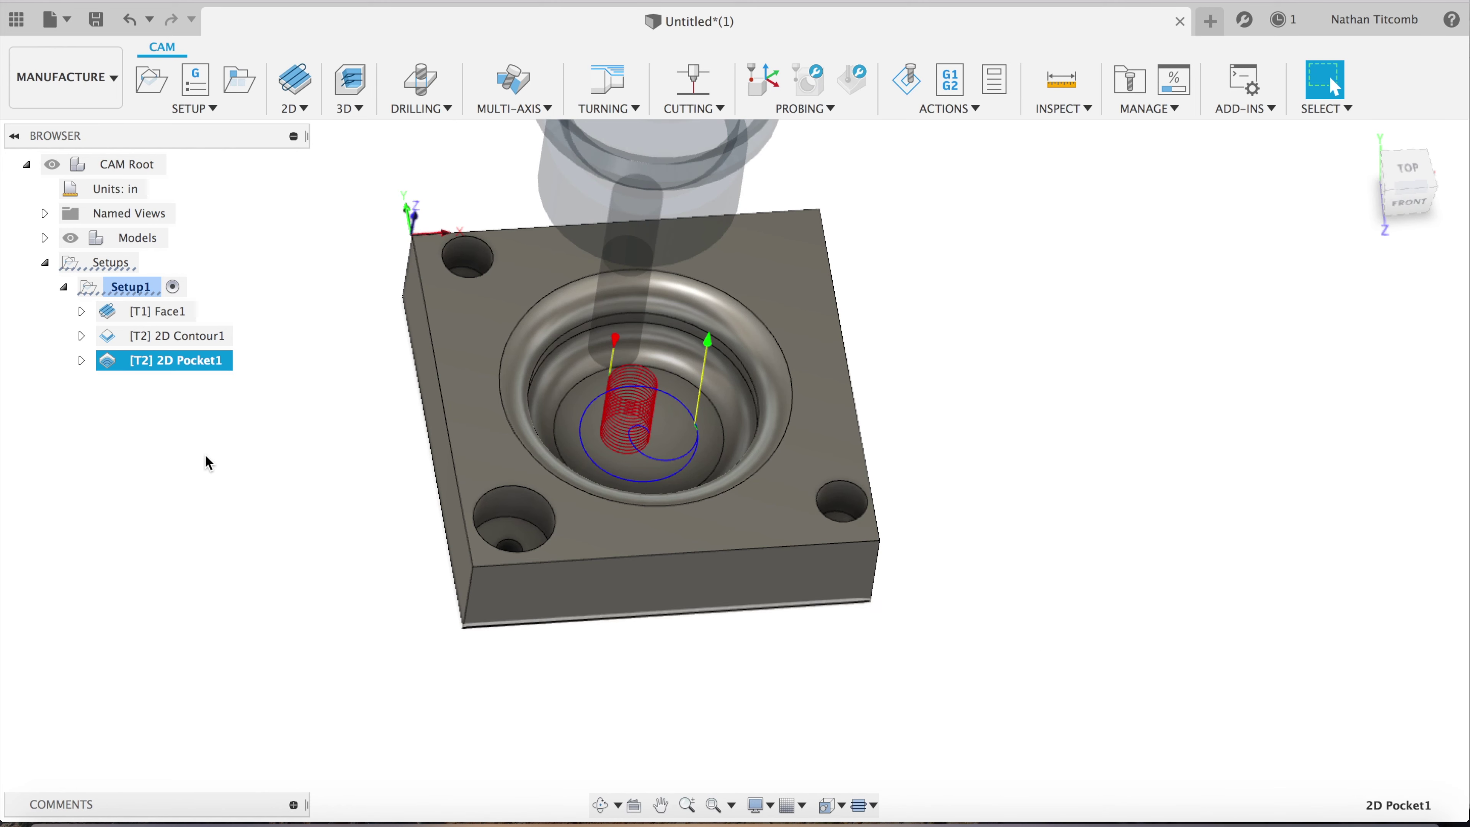
Duplicate the 2D Pocket1 operation and select the 2D Pocket1 (2) copy
{"action": "right_click", "coordinate": [188, 364]}
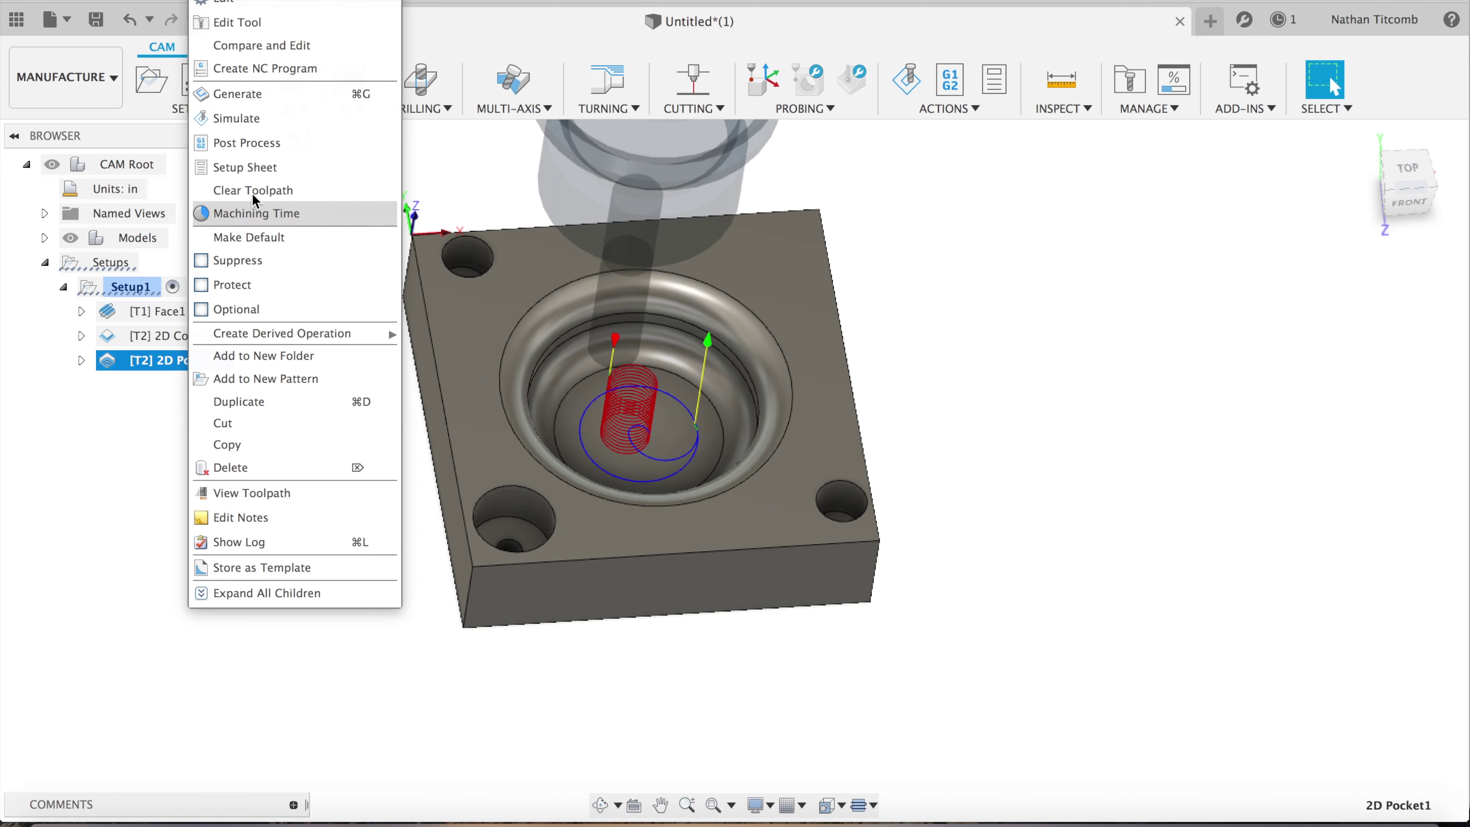
{"action": "left_click", "coordinate": [279, 403]}
{"action": "left_click", "coordinate": [193, 388]}
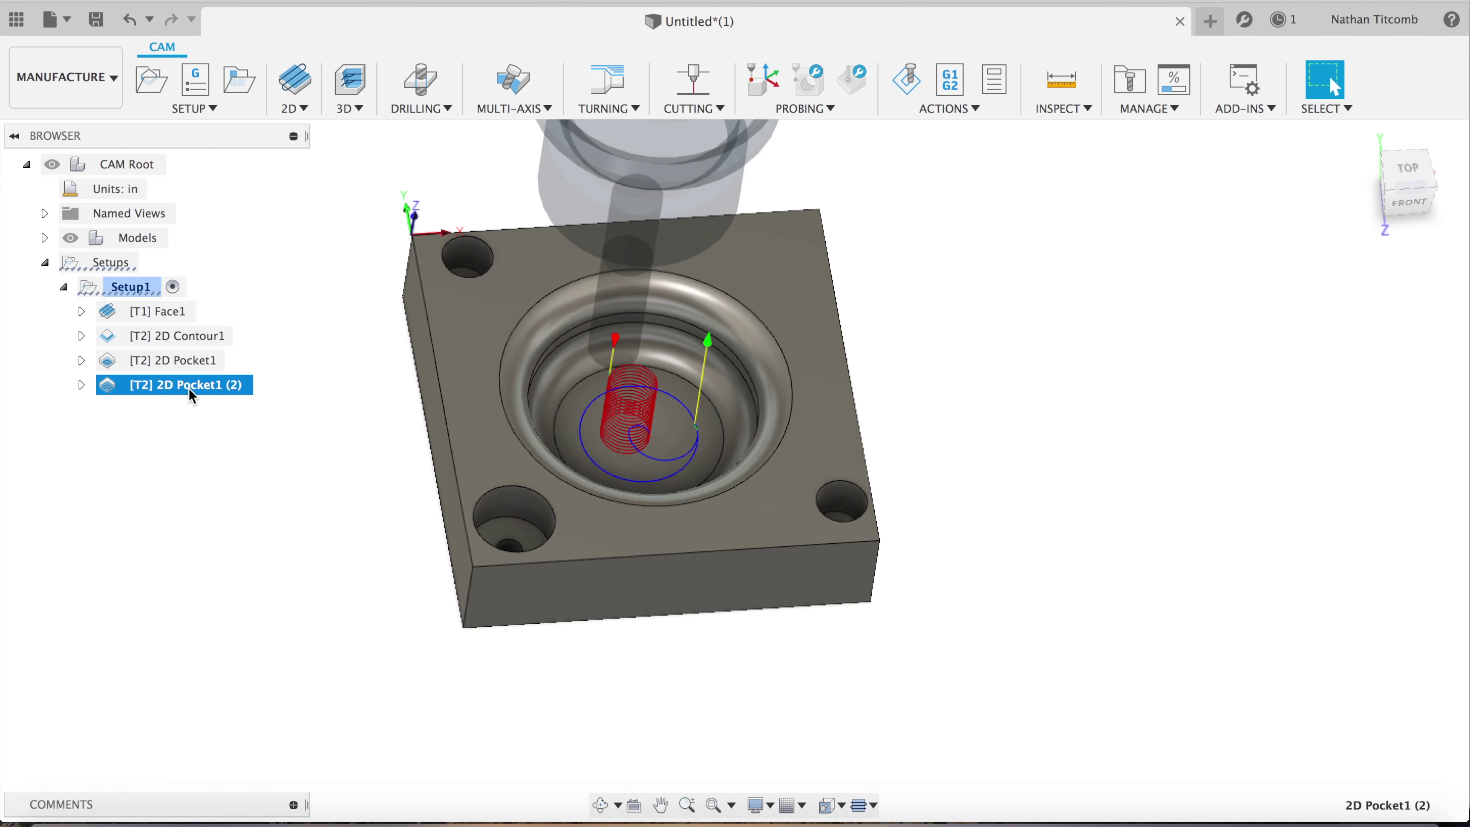
Re-chain 2D Pocket1 (2) to the wider upper pocket edge and regenerate it
{"action": "right_click", "coordinate": [193, 396]}
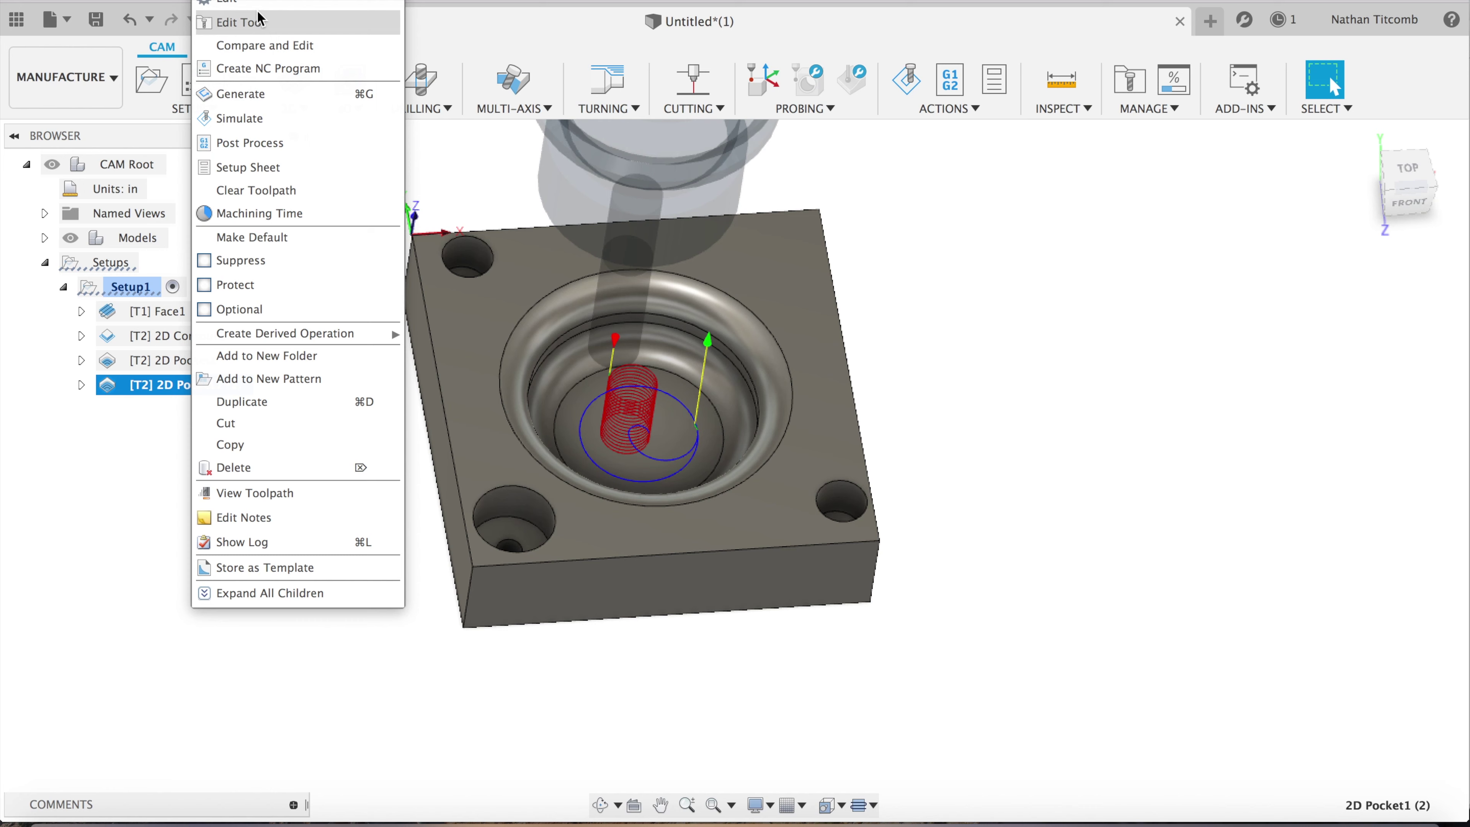
{"action": "left_click", "coordinate": [243, 22]}
{"action": "left_click", "coordinate": [1256, 283]}
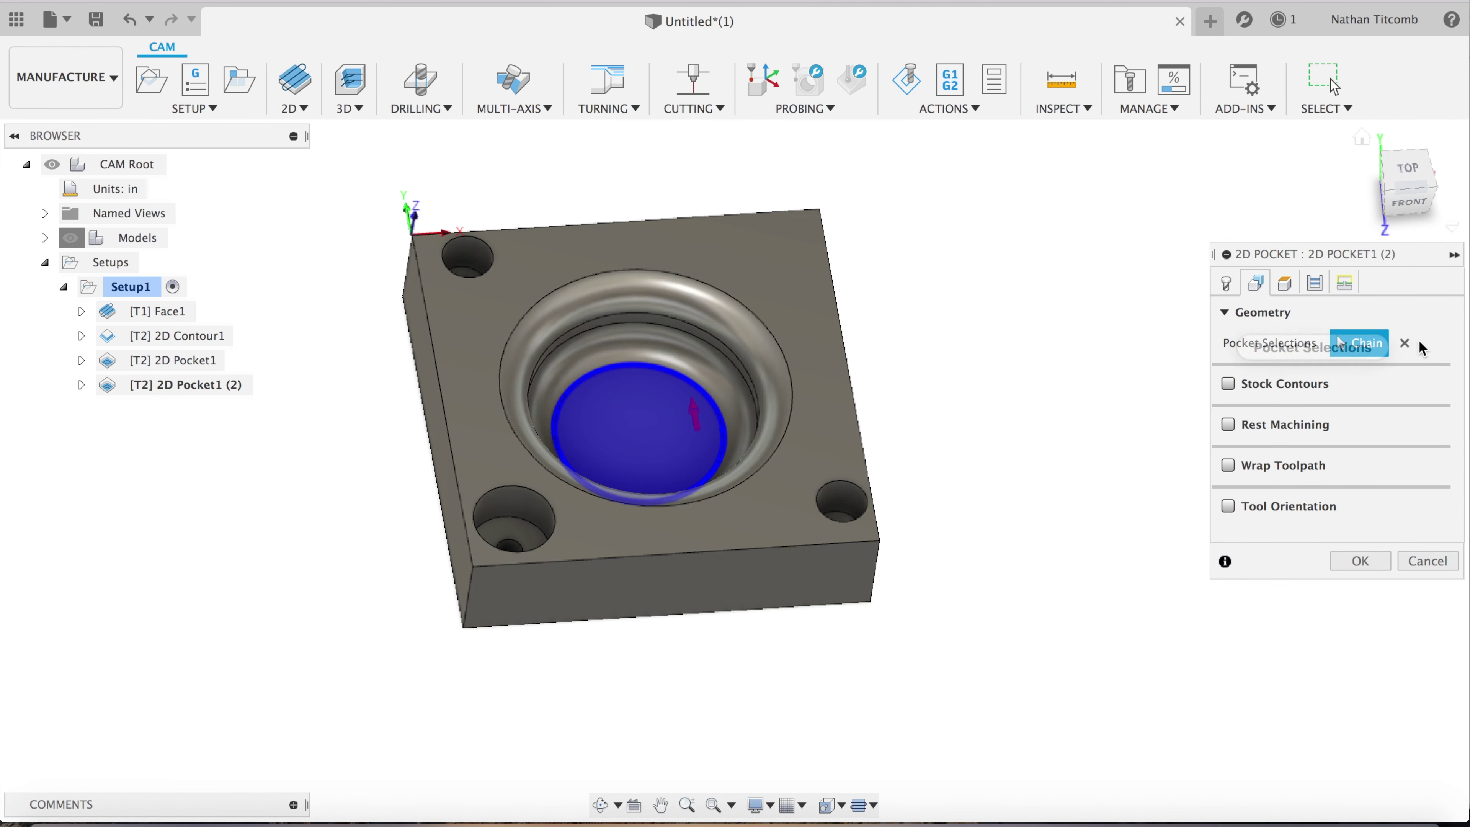
{"action": "left_click", "coordinate": [1405, 342]}
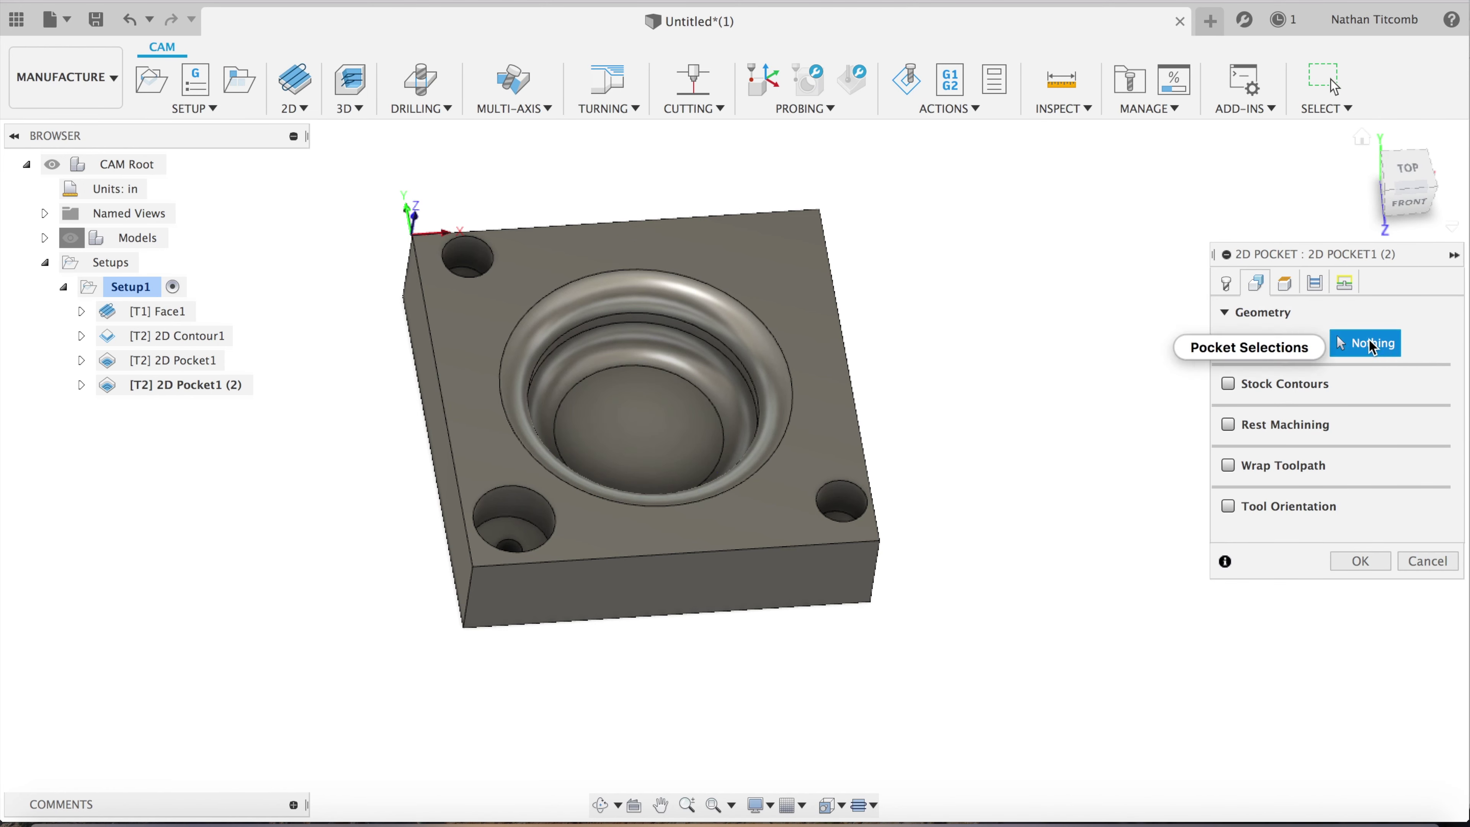
{"action": "left_click", "coordinate": [734, 373]}
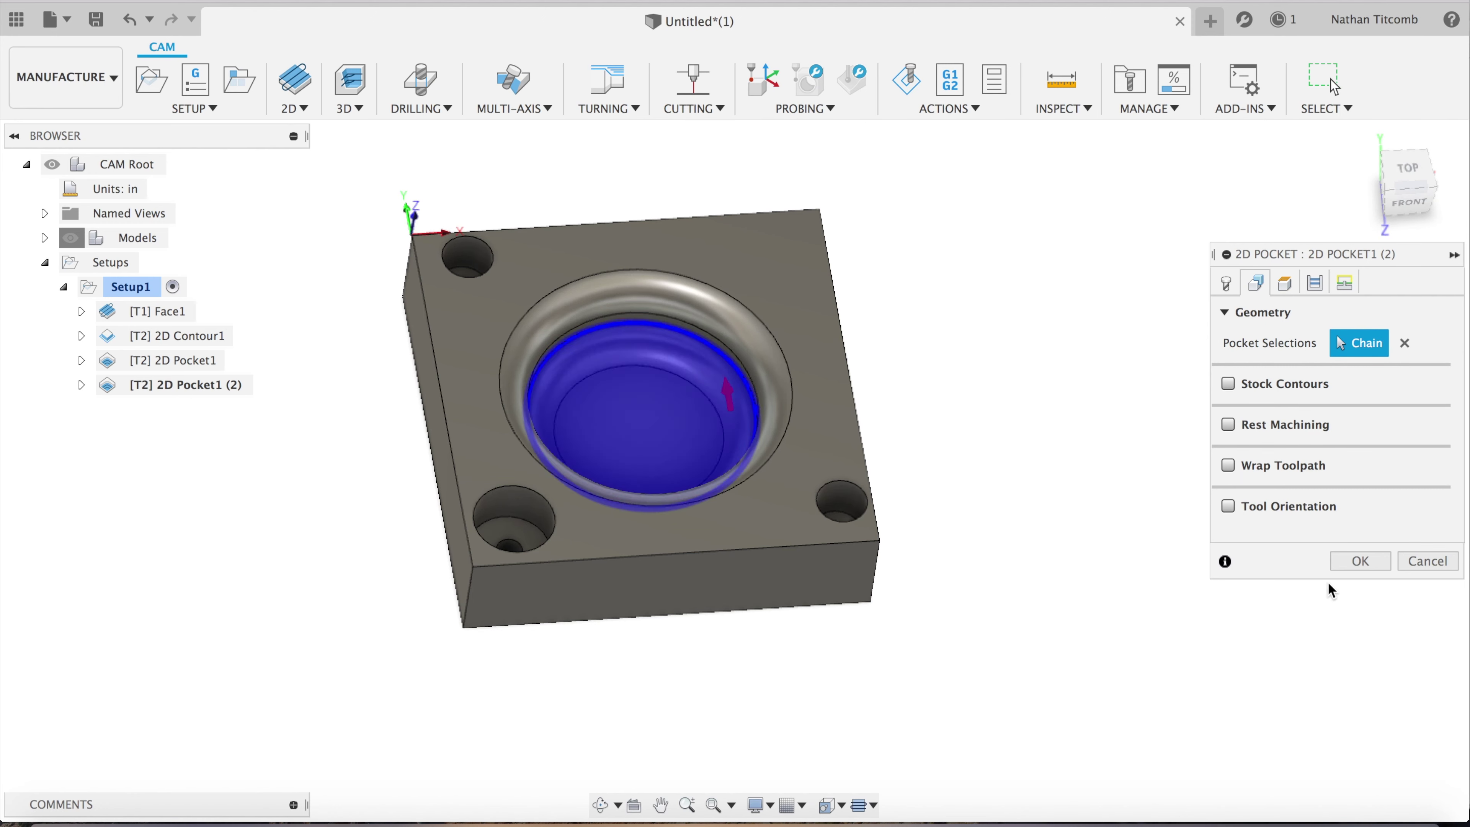
{"action": "left_click", "coordinate": [1357, 560]}
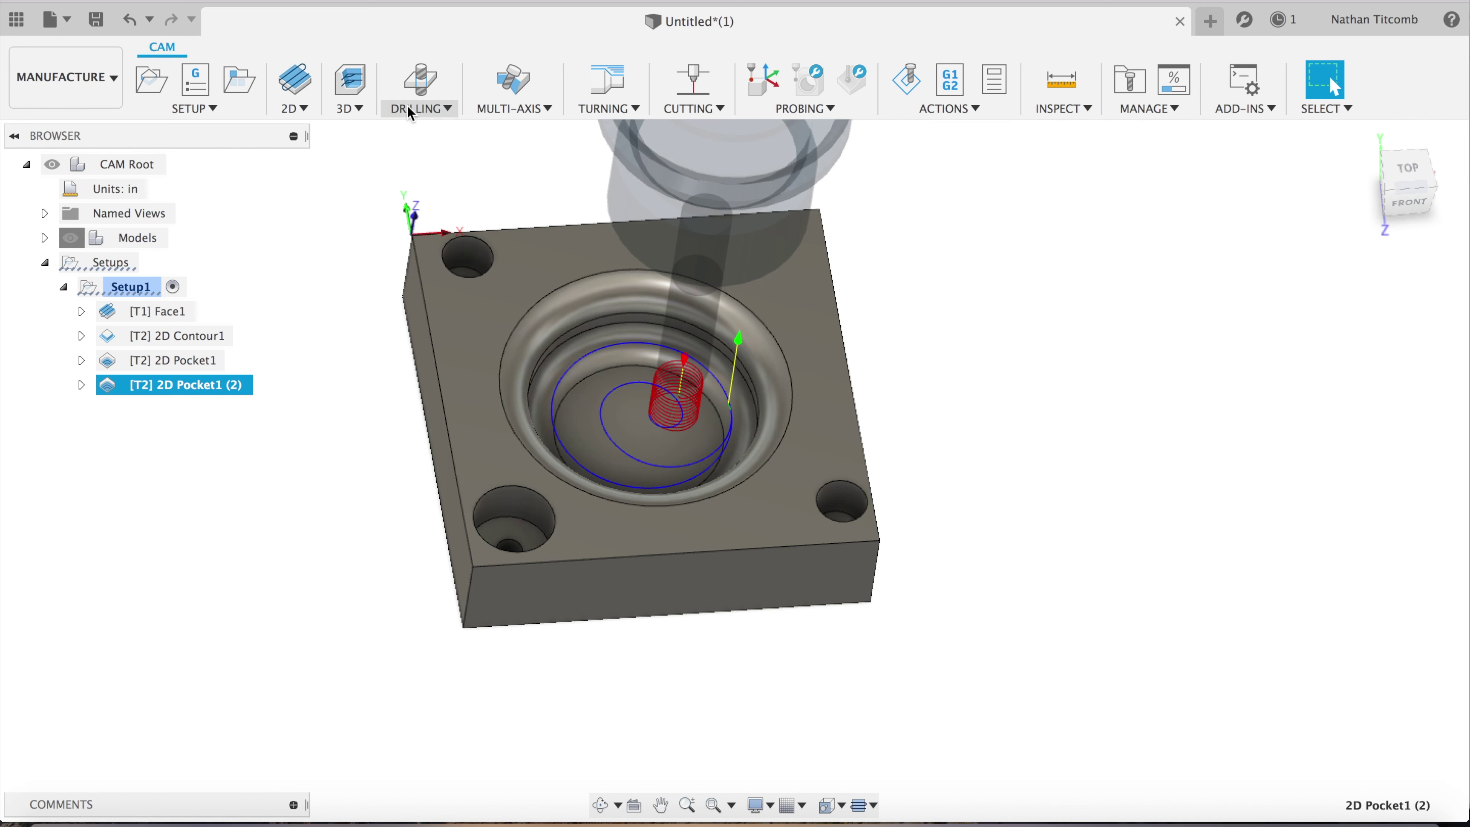
Create Bore1 on the bottom-left counterbored hole's face using the Ø1/2 in flat mill
{"action": "left_click", "coordinate": [296, 111]}
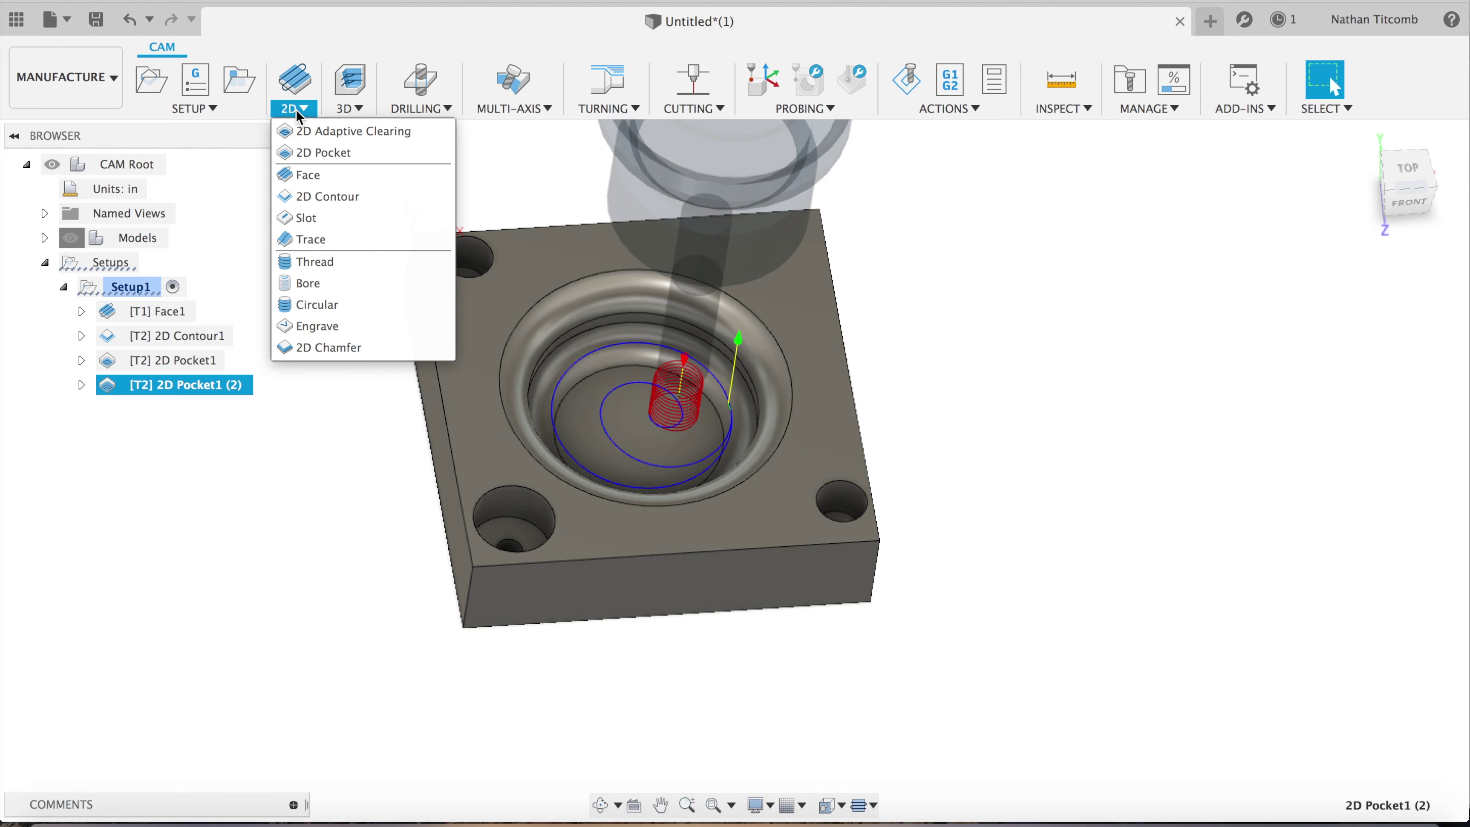
{"action": "left_click", "coordinate": [349, 277]}
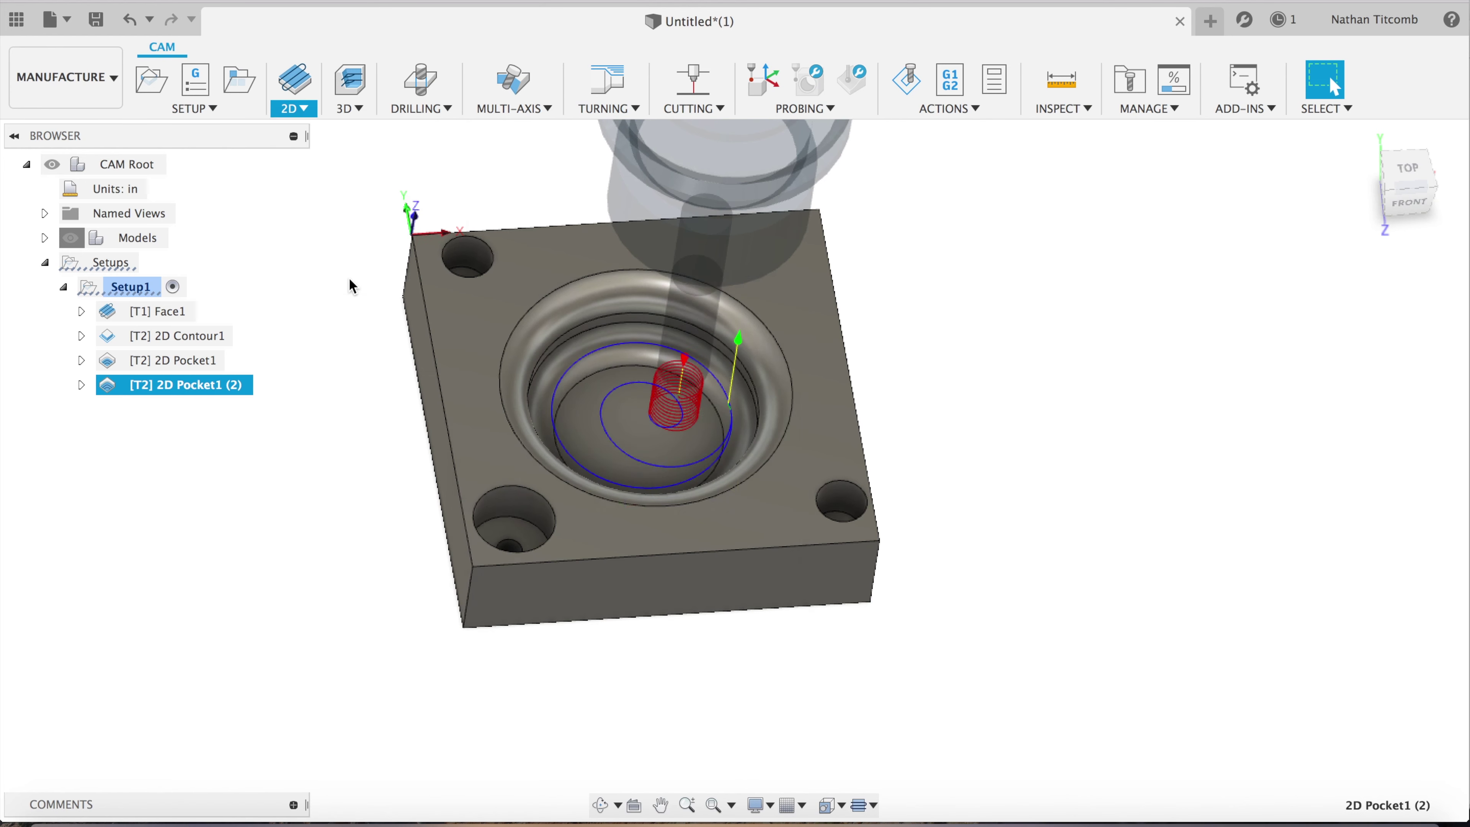
{"action": "left_click", "coordinate": [531, 511]}
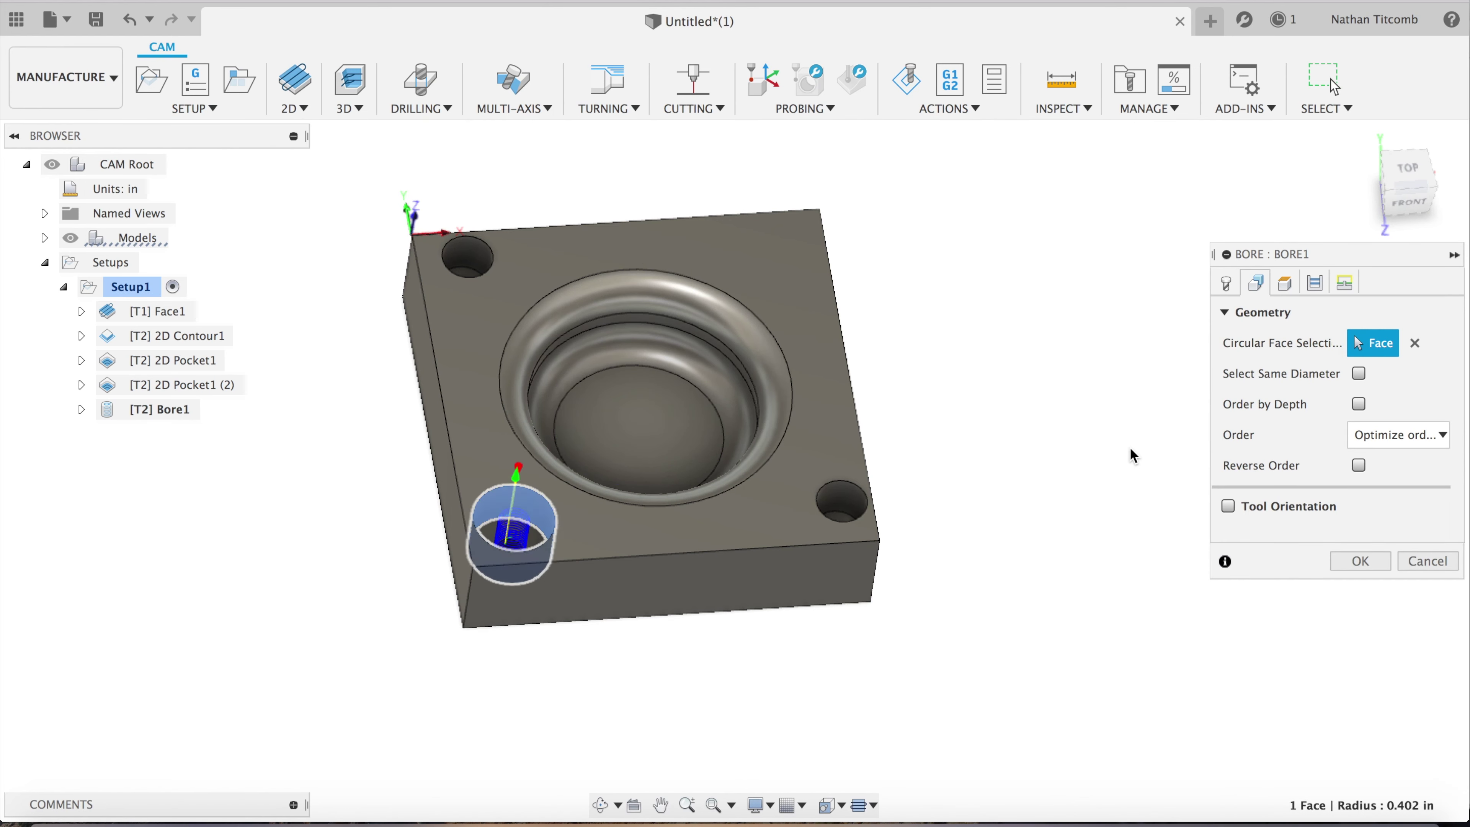
{"action": "left_click", "coordinate": [1227, 283]}
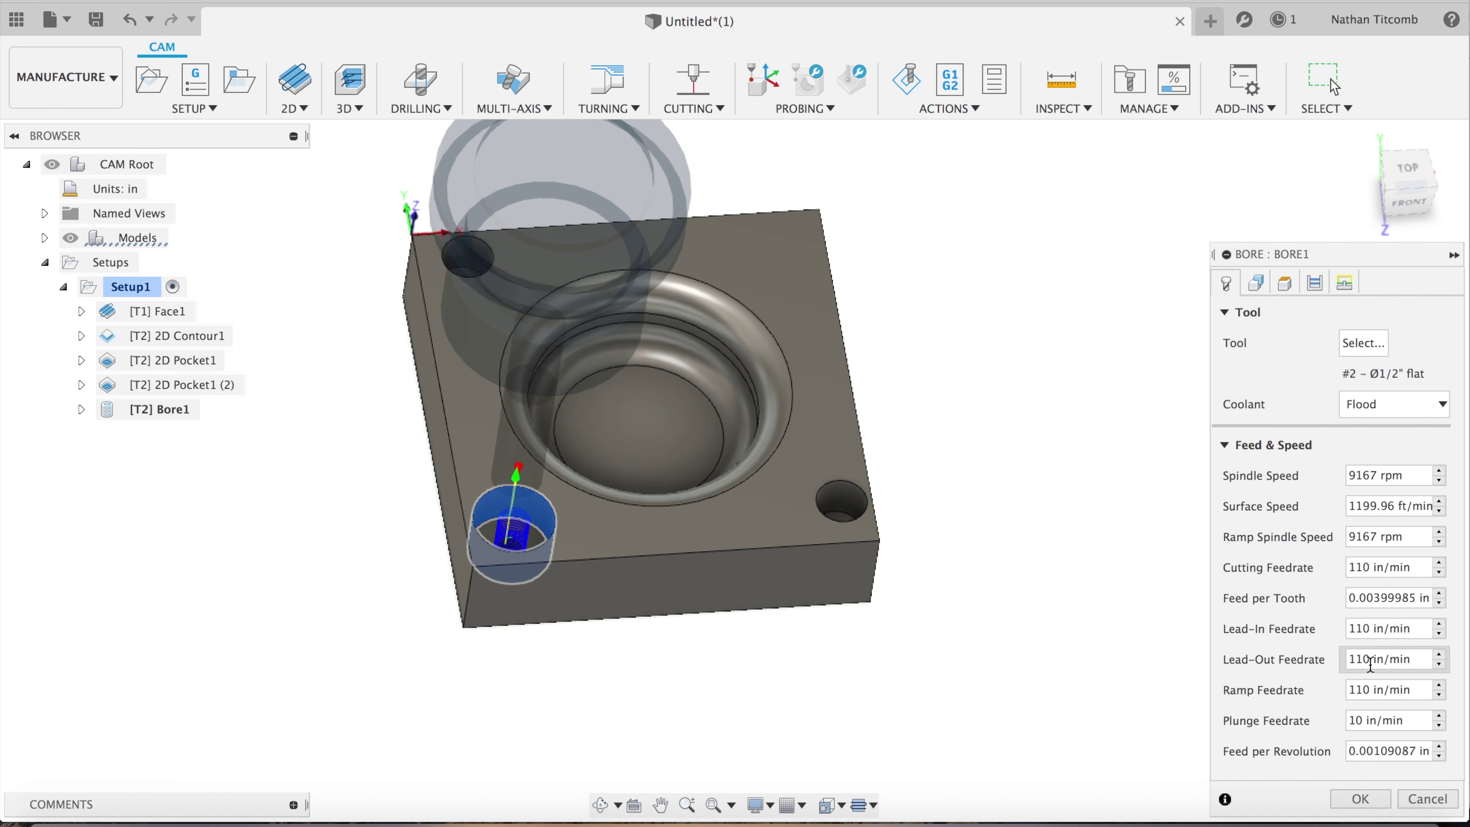
{"action": "left_click", "coordinate": [1255, 284]}
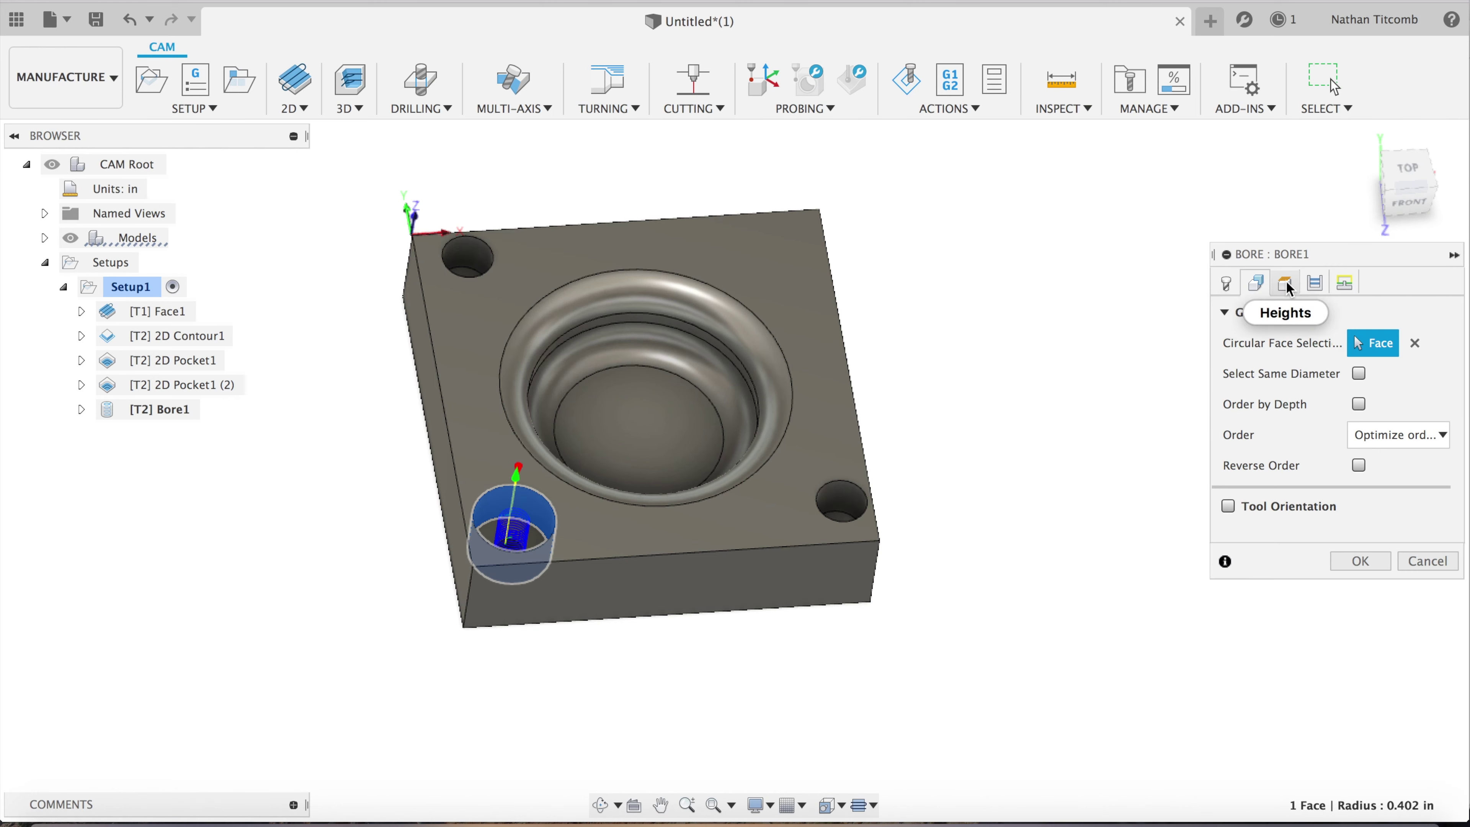
{"action": "left_click", "coordinate": [1286, 285]}
{"action": "left_click", "coordinate": [1315, 283]}
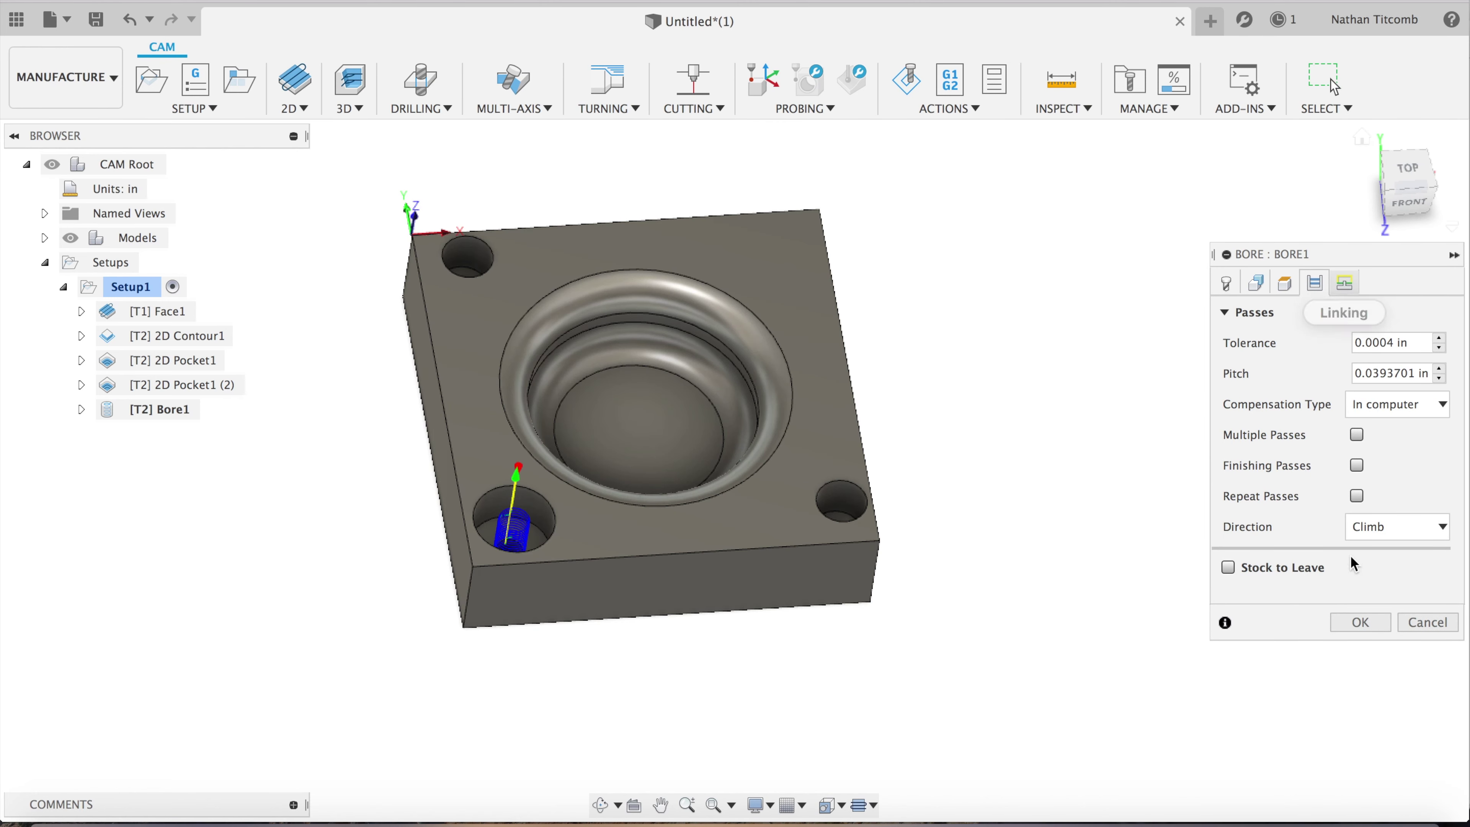
{"action": "left_click", "coordinate": [1360, 622]}
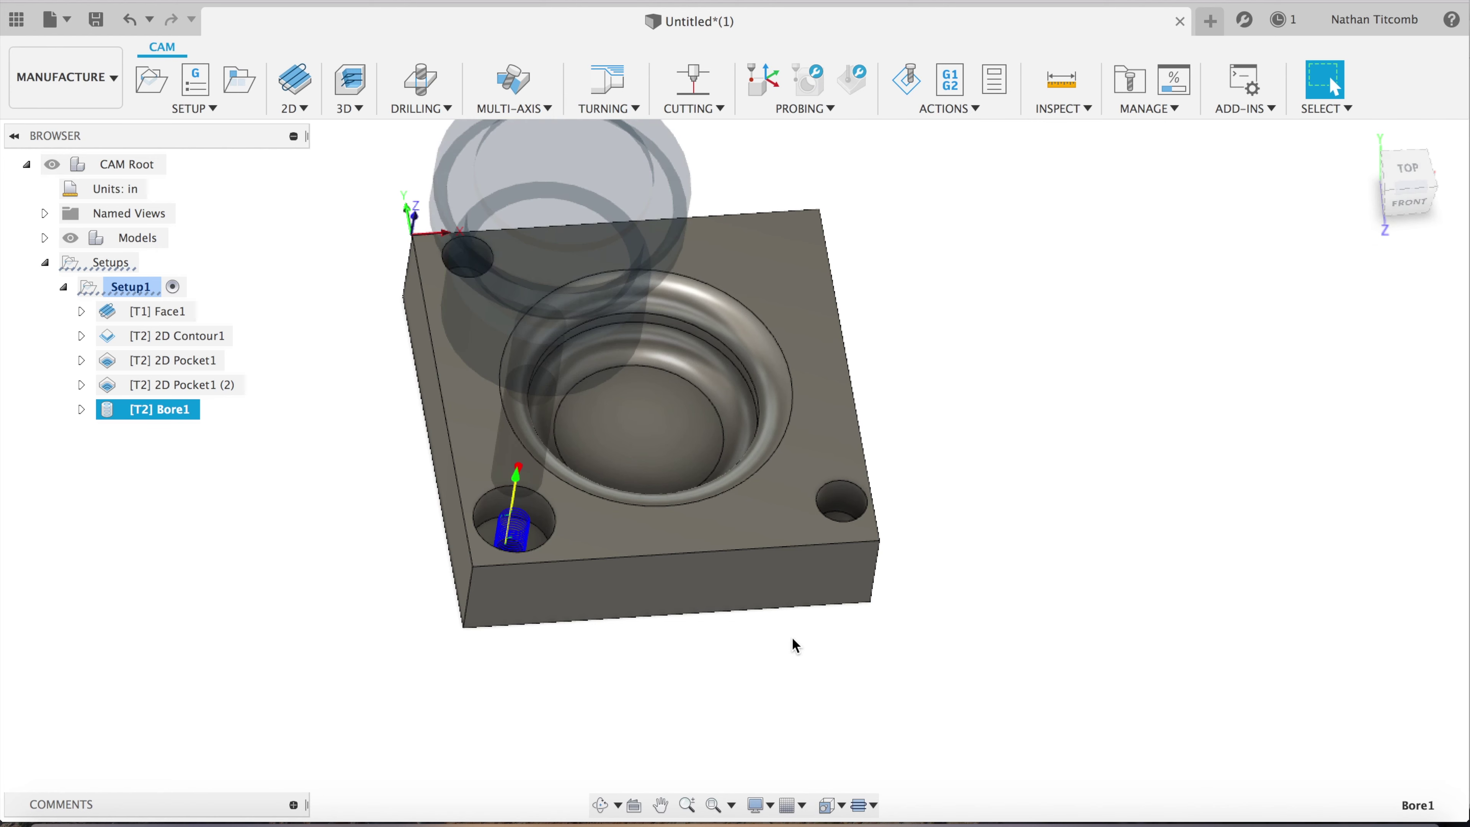
{"action": "left_click", "coordinate": [295, 109]}
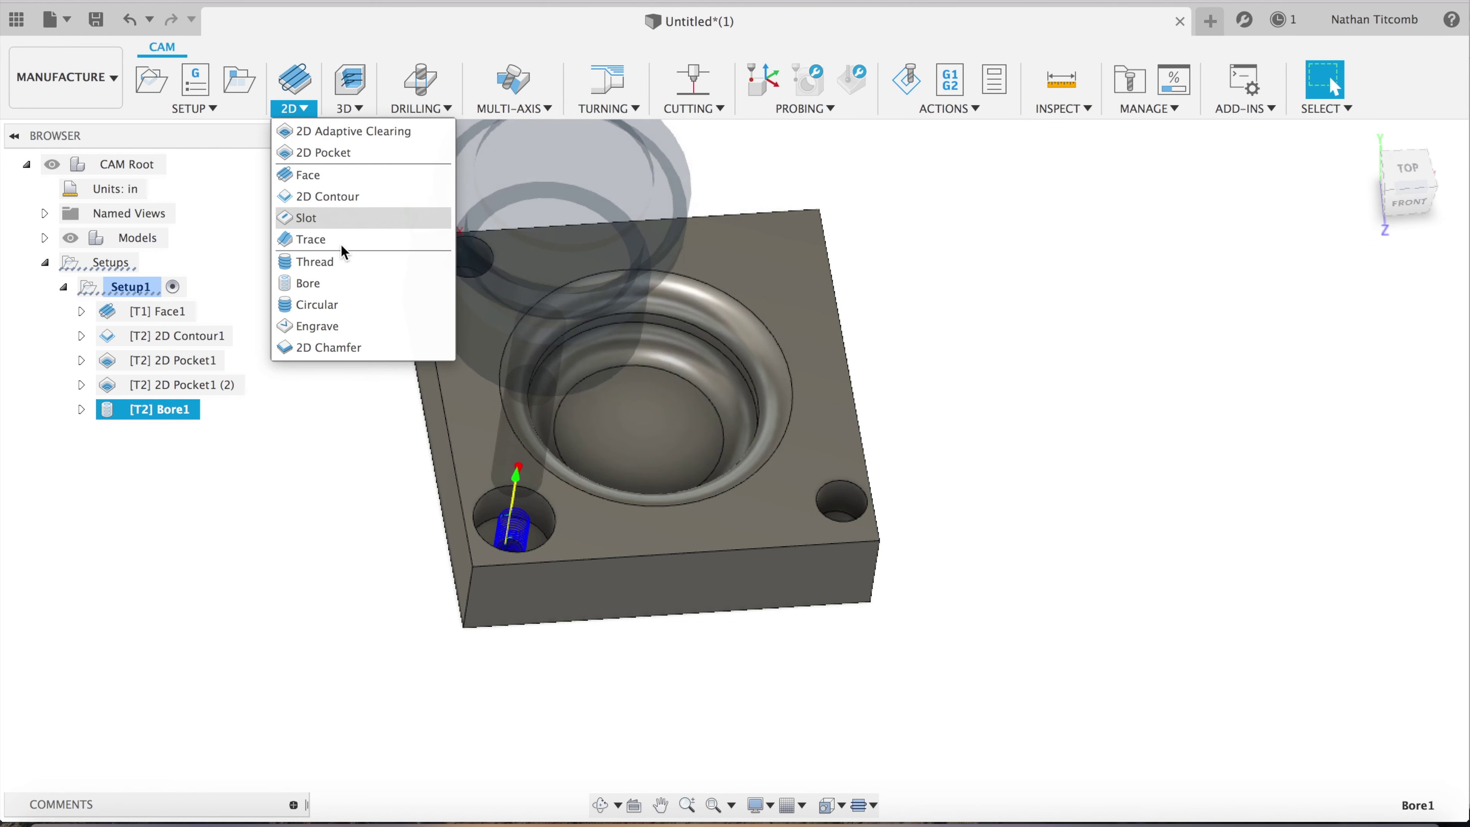
Start Bore2 on the right and top-left hole faces and bring up tool selection
{"action": "left_click", "coordinate": [338, 283]}
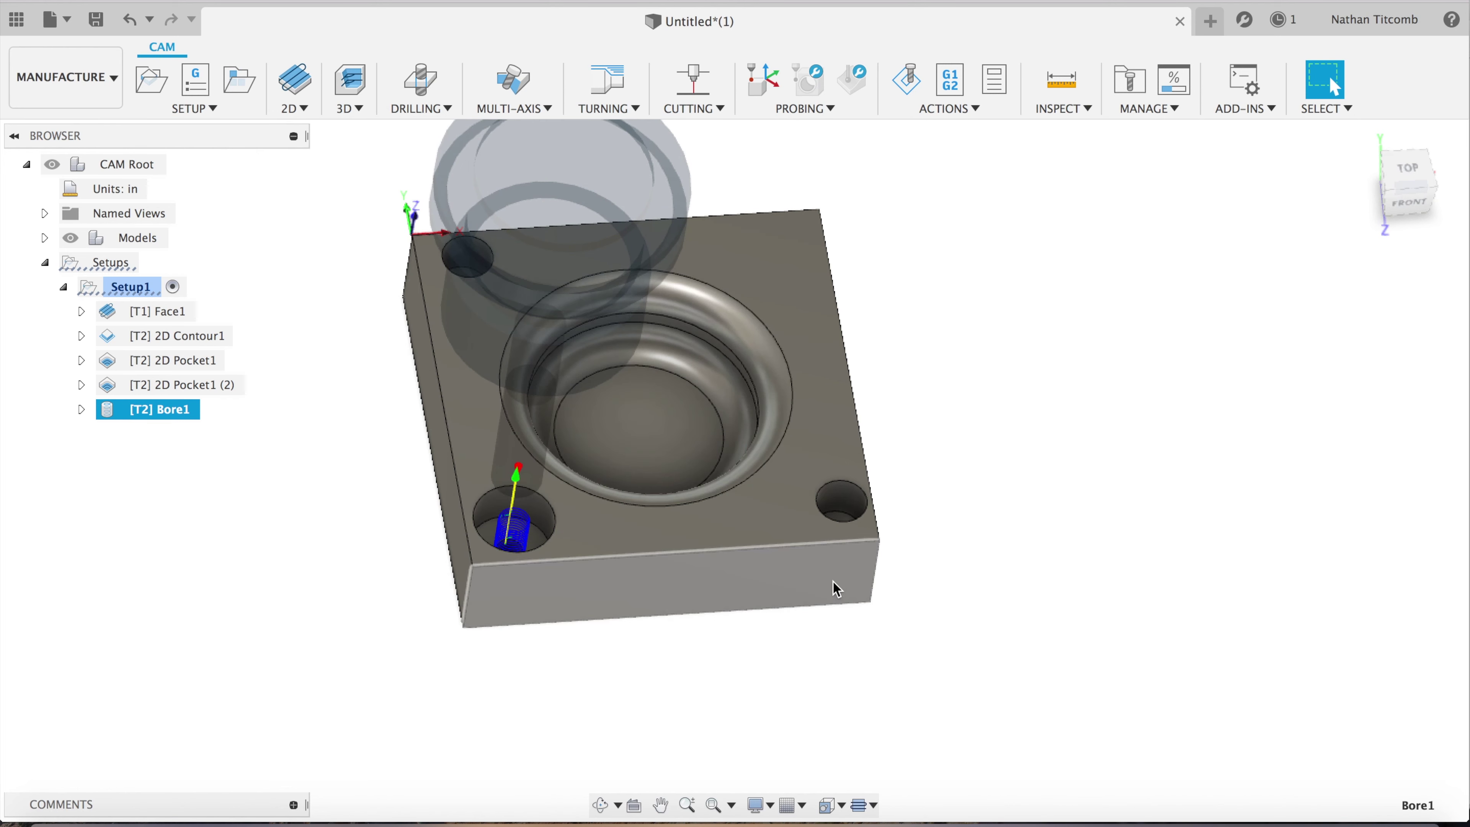
{"action": "left_click", "coordinate": [843, 501]}
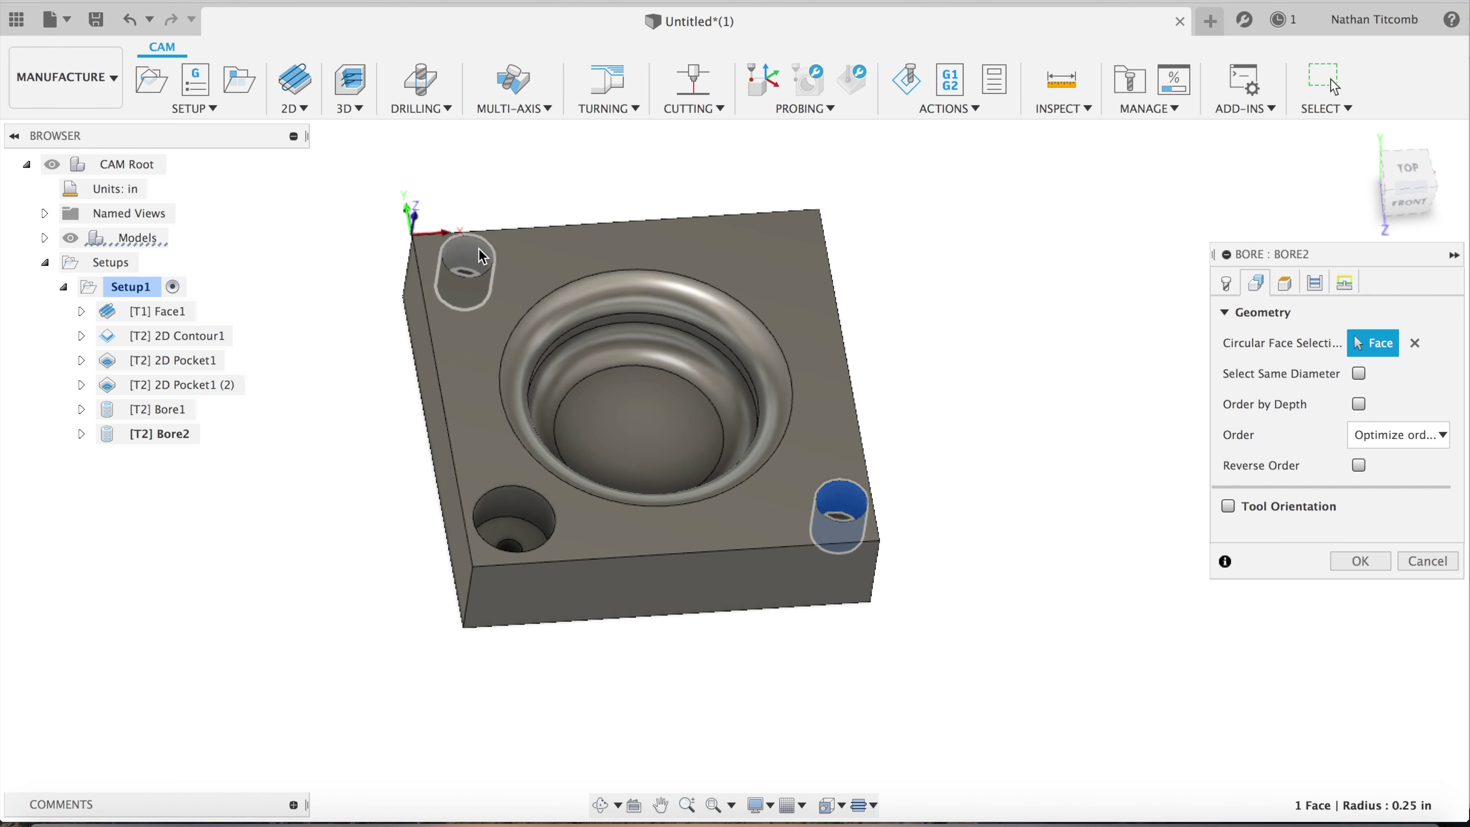
{"action": "left_click", "coordinate": [469, 262]}
{"action": "left_click", "coordinate": [1227, 284]}
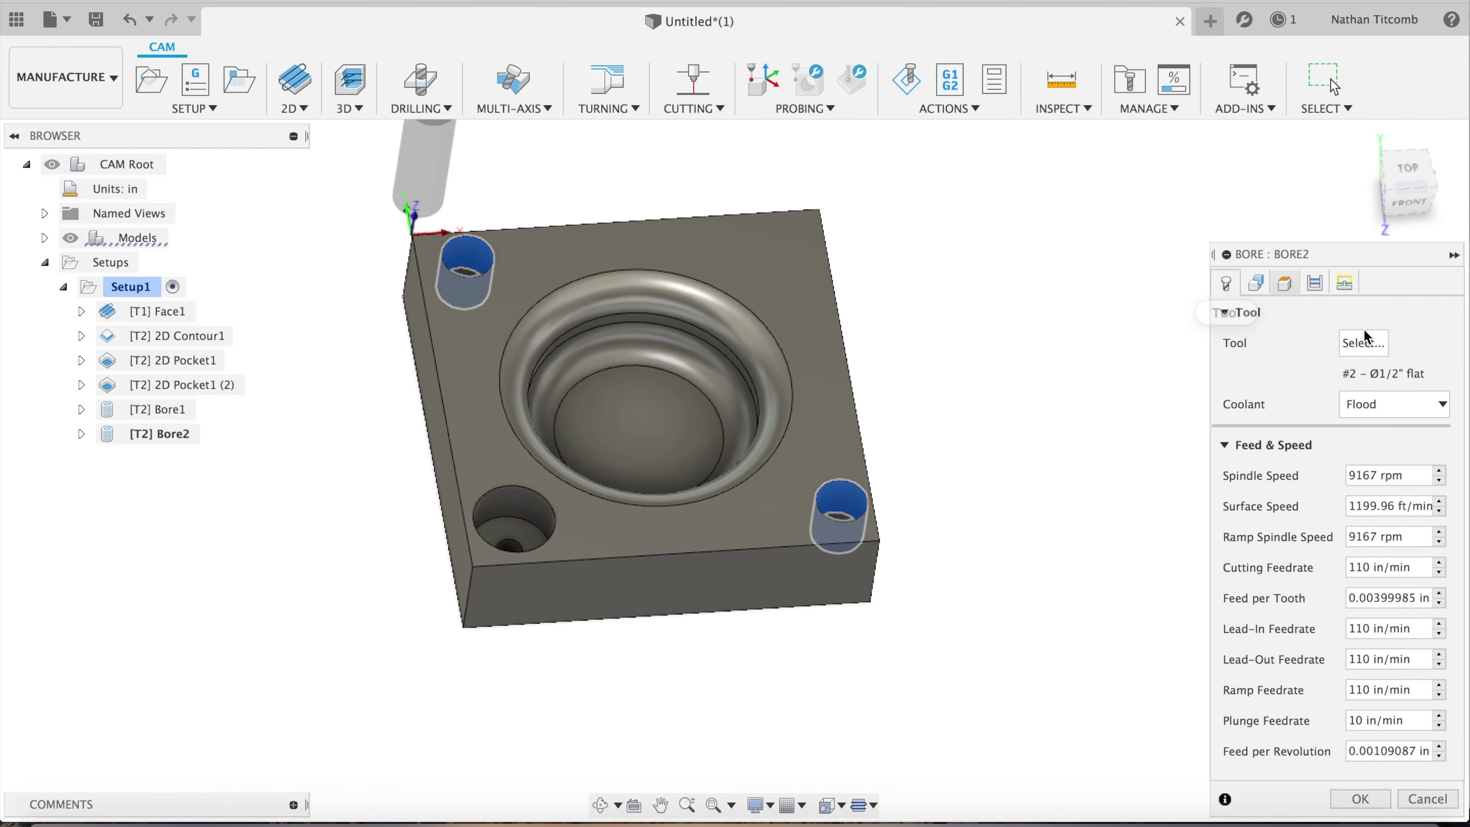
{"action": "left_click", "coordinate": [1373, 349]}
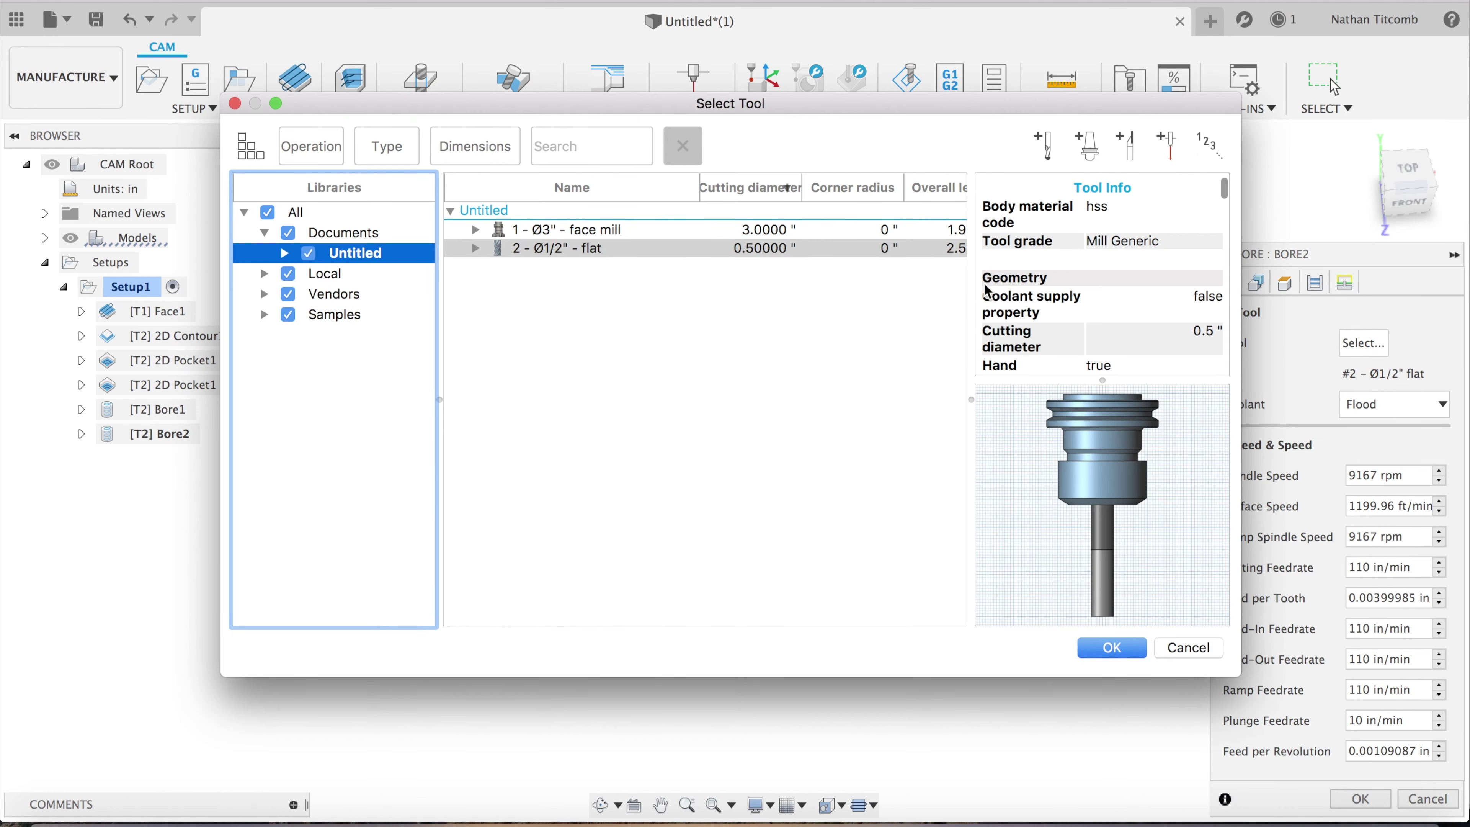
Create a new Ø0.375 in flat end mill (tool #3) and assign it to Bore2
{"action": "left_click", "coordinate": [1049, 148]}
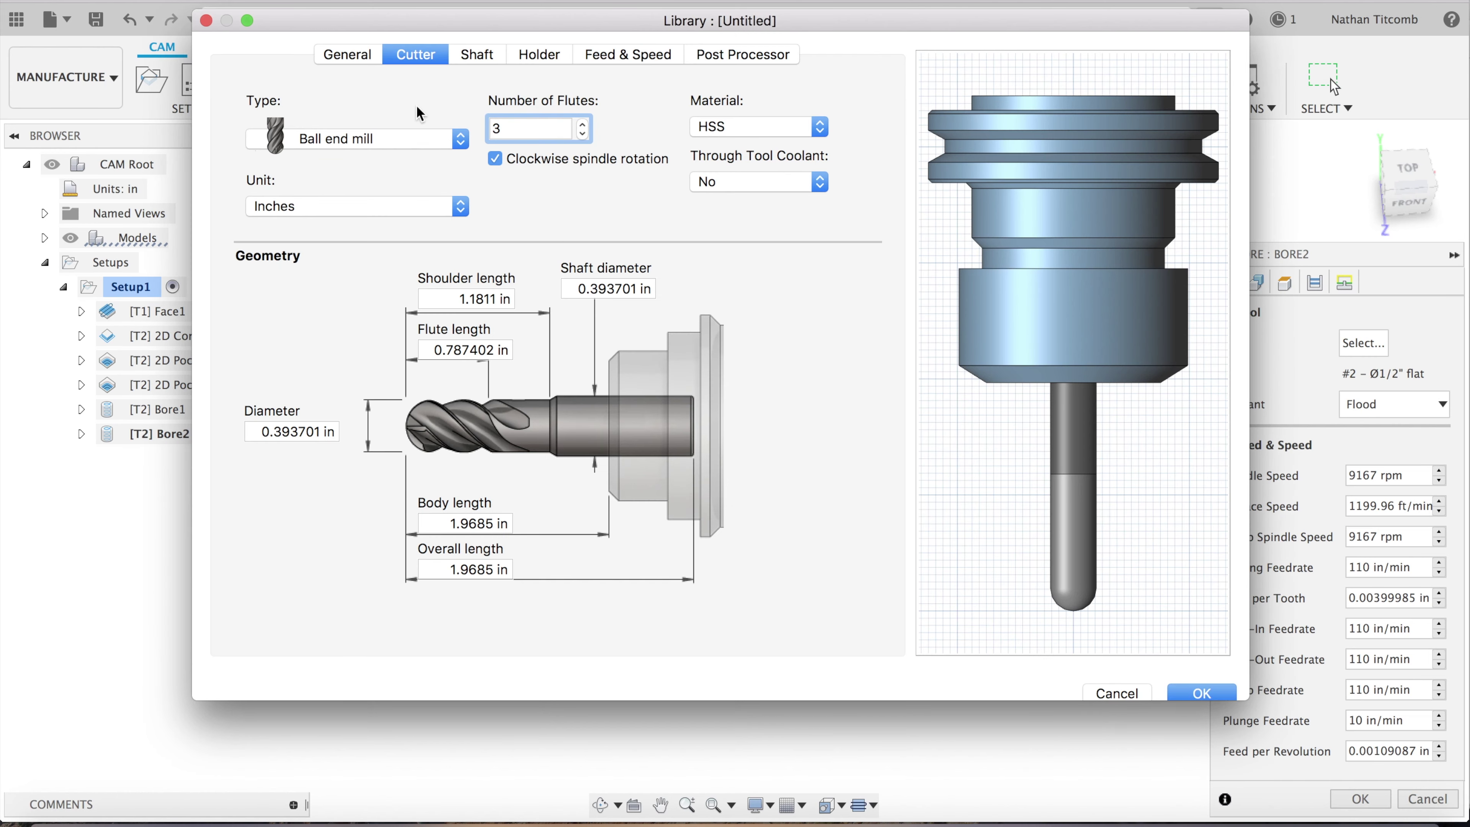
{"action": "left_click", "coordinate": [392, 140]}
{"action": "left_click", "coordinate": [347, 7]}
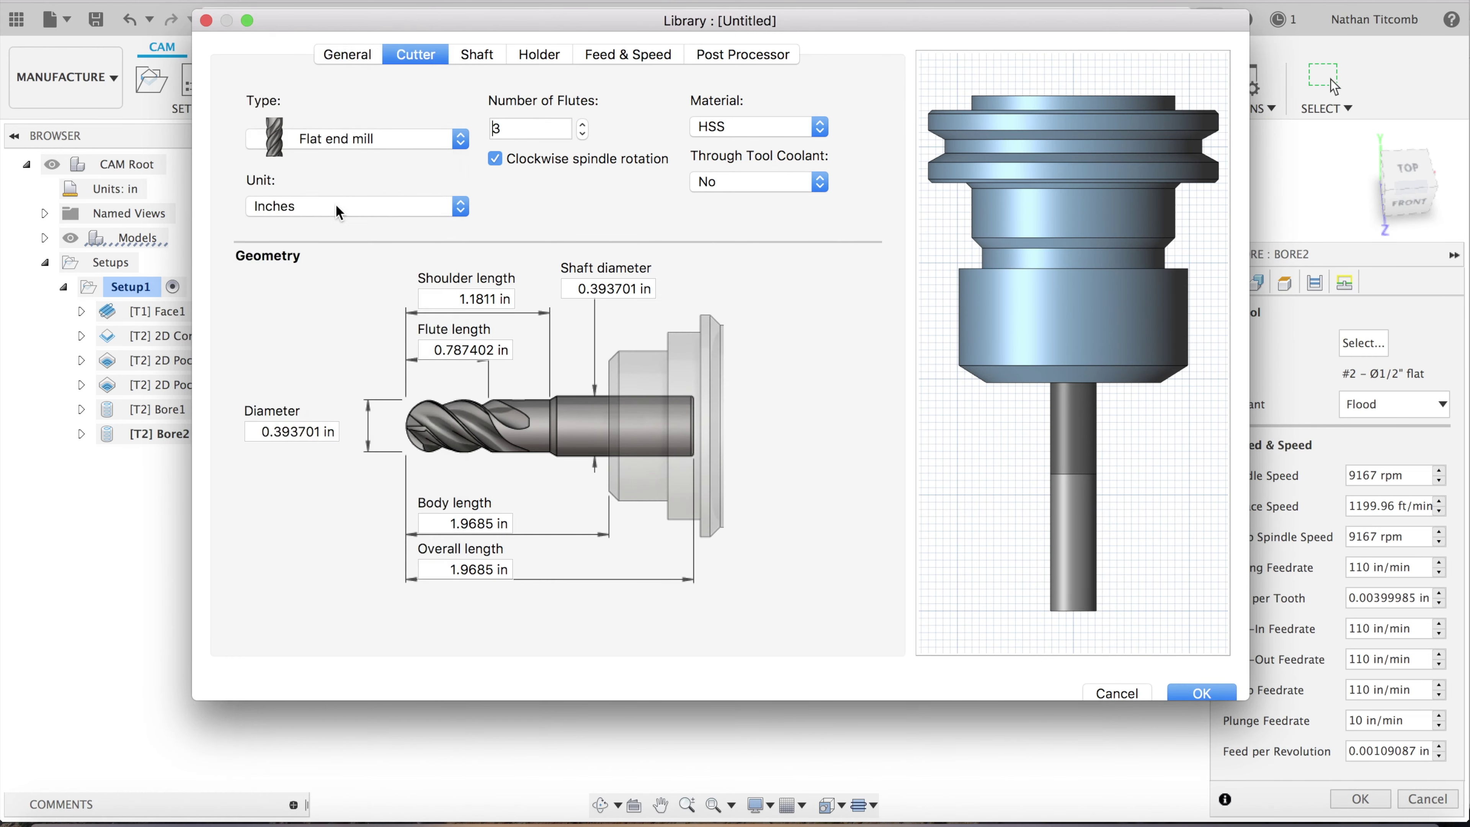
{"action": "left_click", "coordinate": [262, 426]}
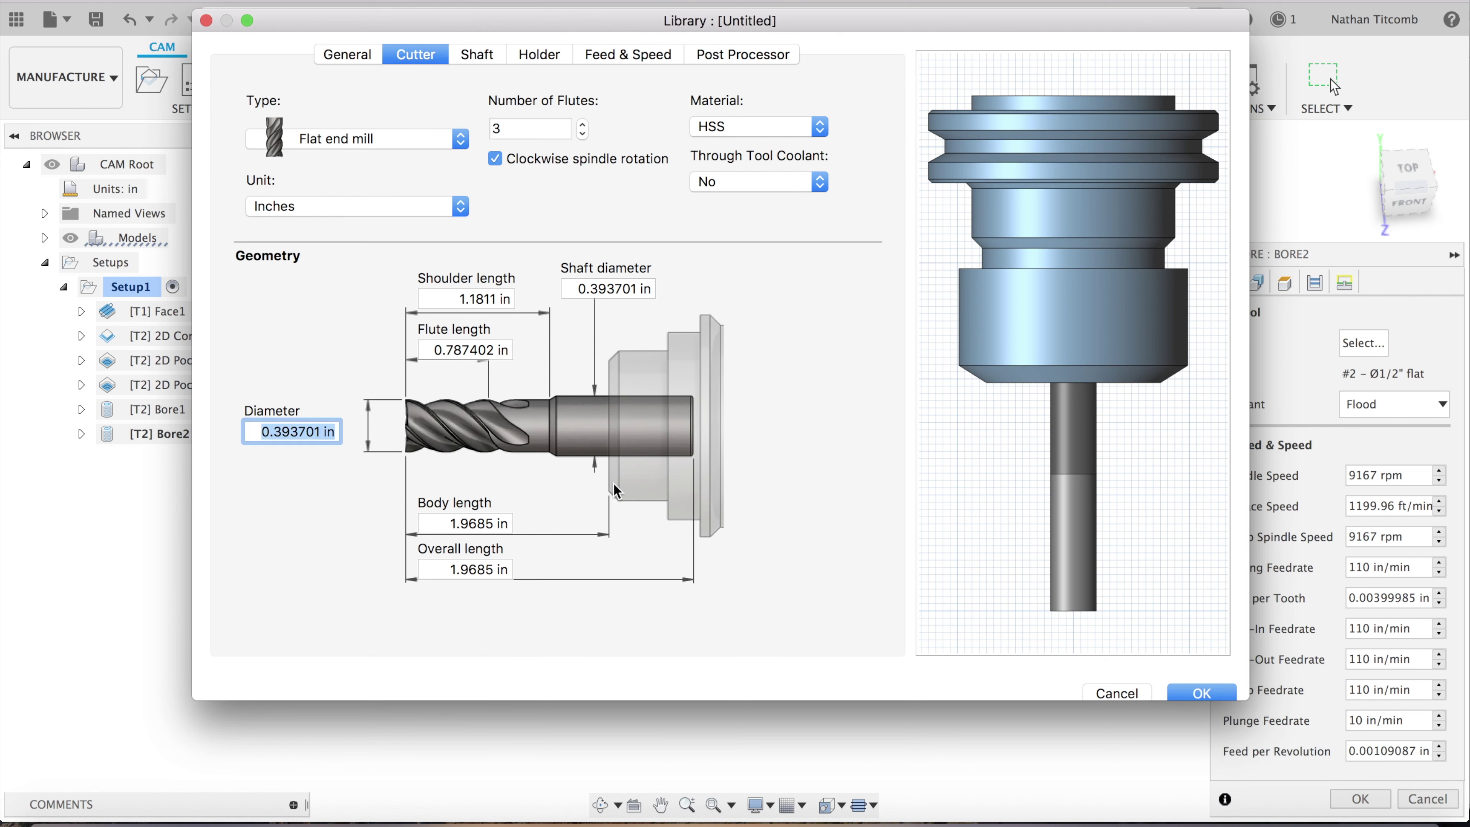
{"action": "type", "text": "0.375"}
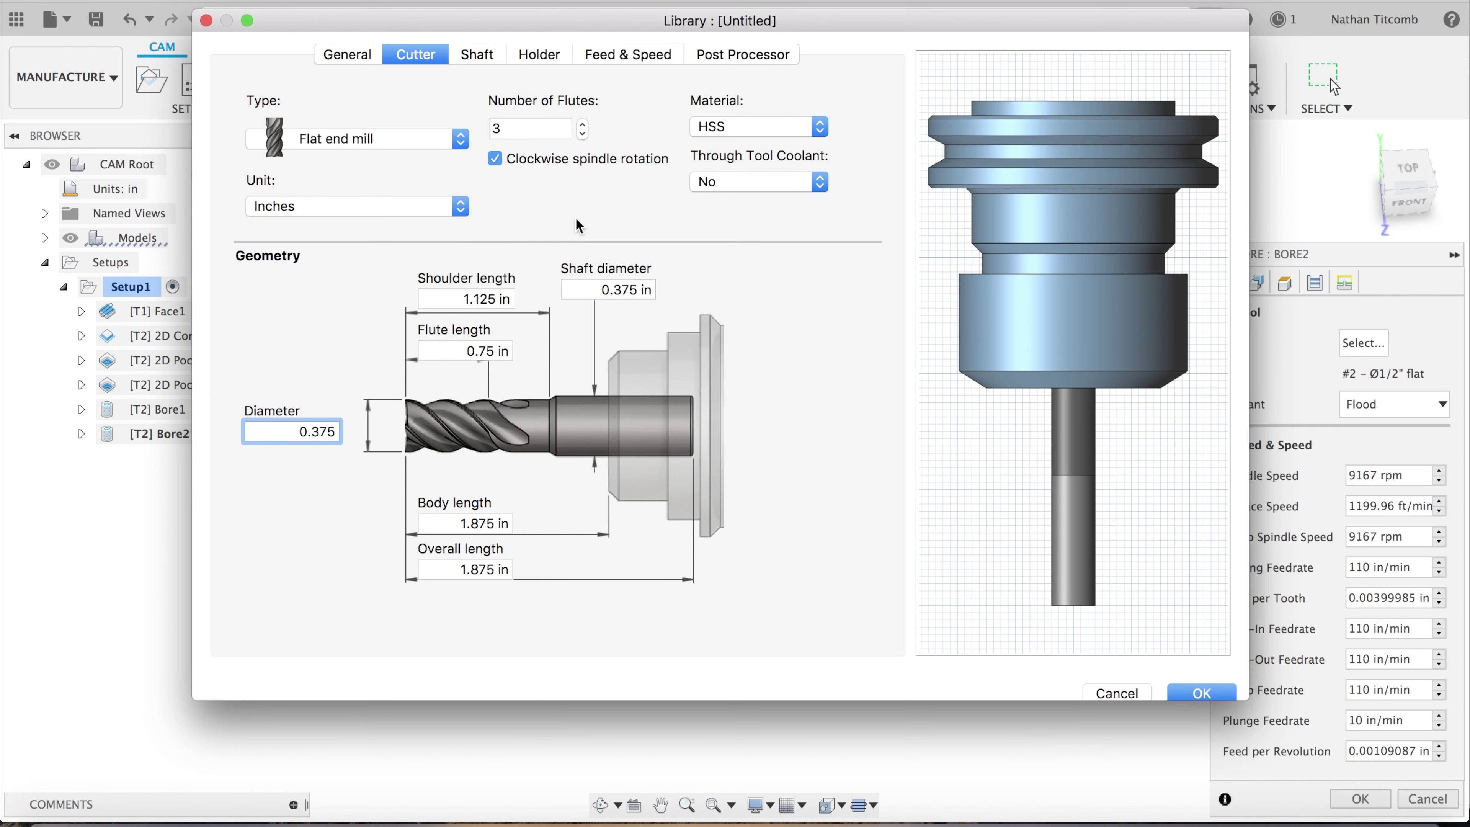
{"action": "left_click", "coordinate": [1221, 695]}
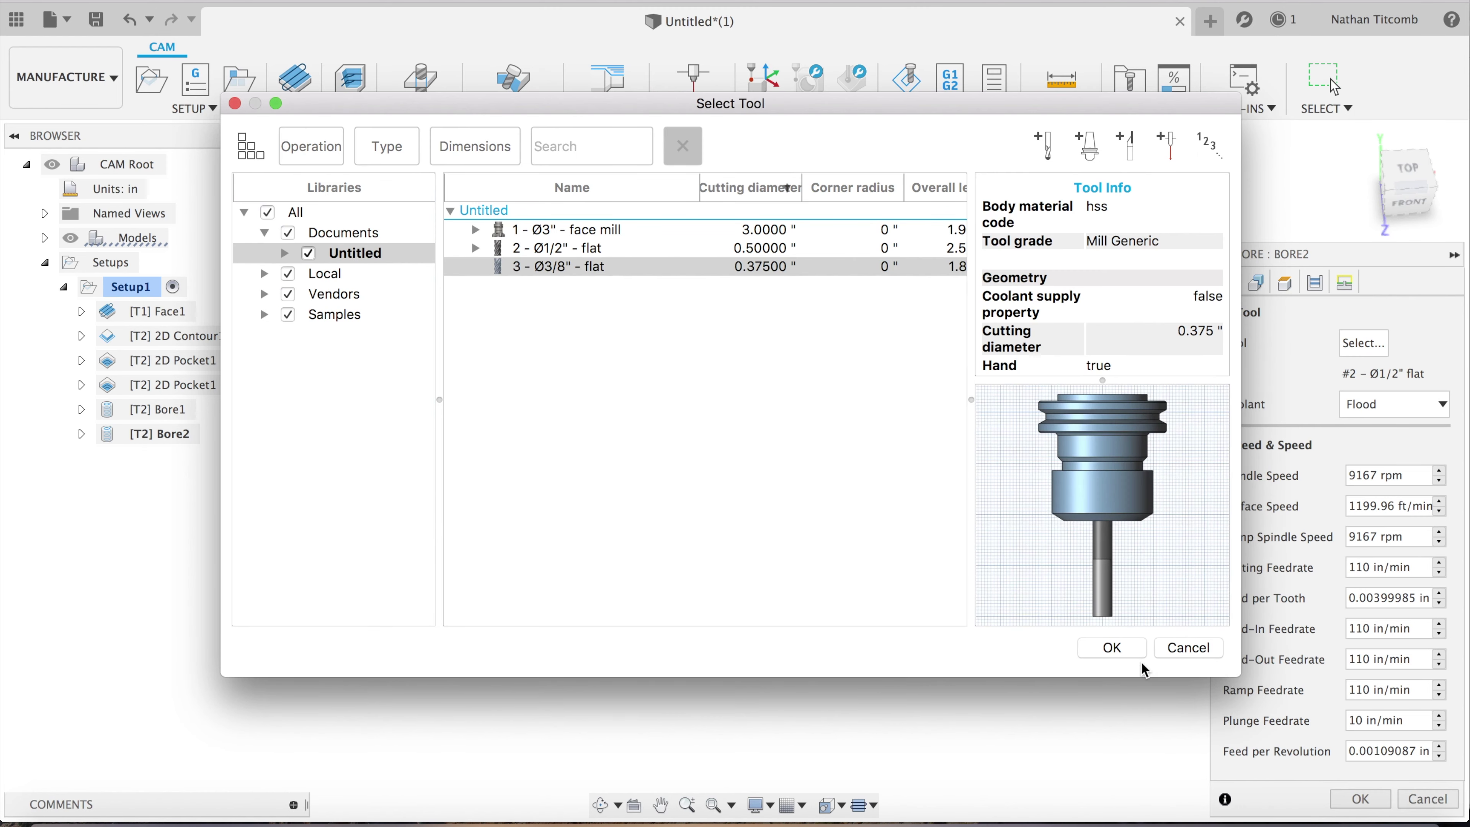
{"action": "left_click", "coordinate": [1113, 648]}
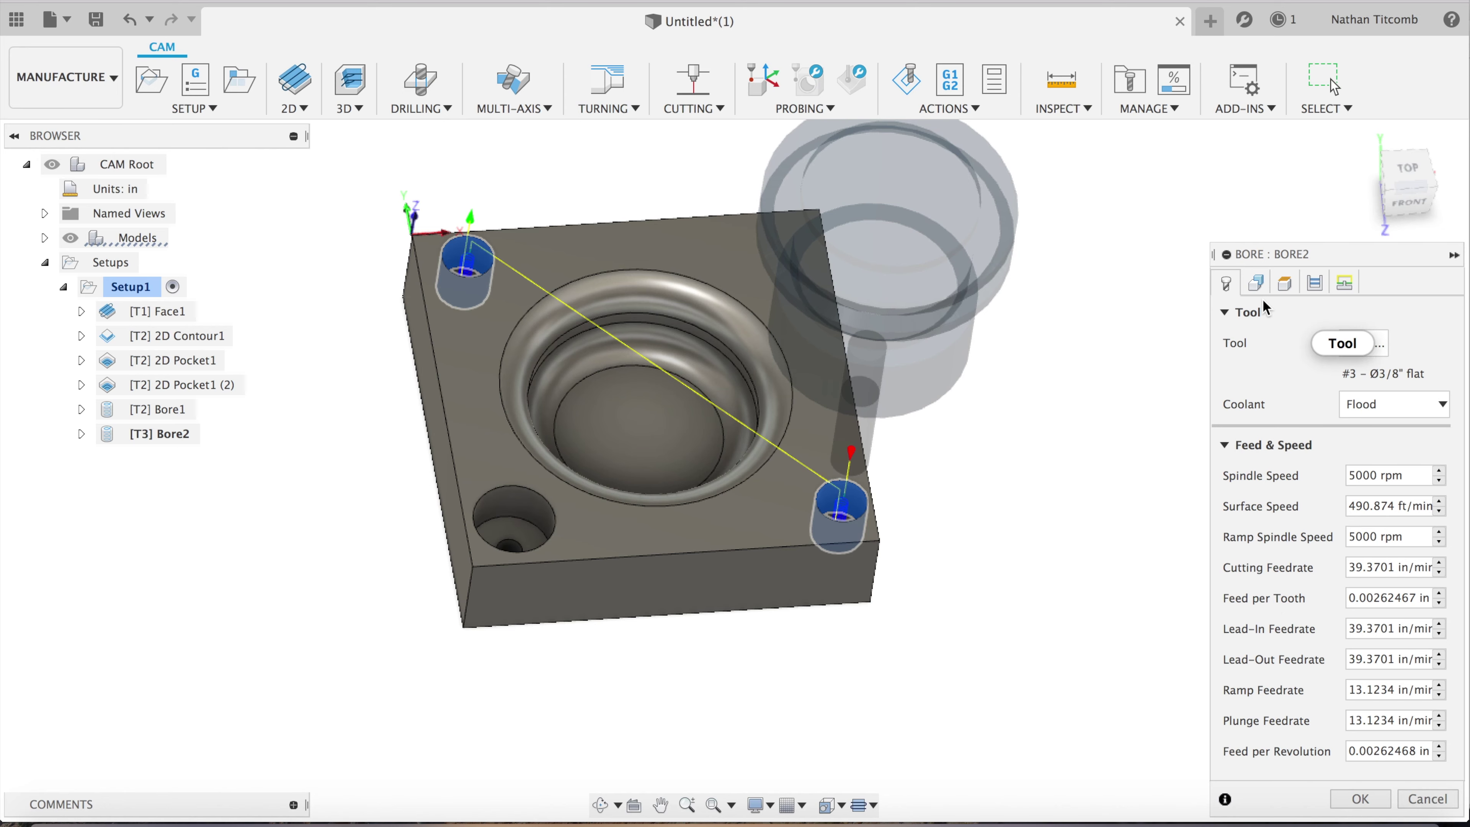
{"action": "left_click", "coordinate": [212, 821]}
Enter 900 SFM and a 0.375 in tool diameter in the speeds calculator
{"action": "scroll", "coordinate": [872, 401], "scroll_direction": "up", "scroll_amount": 10}
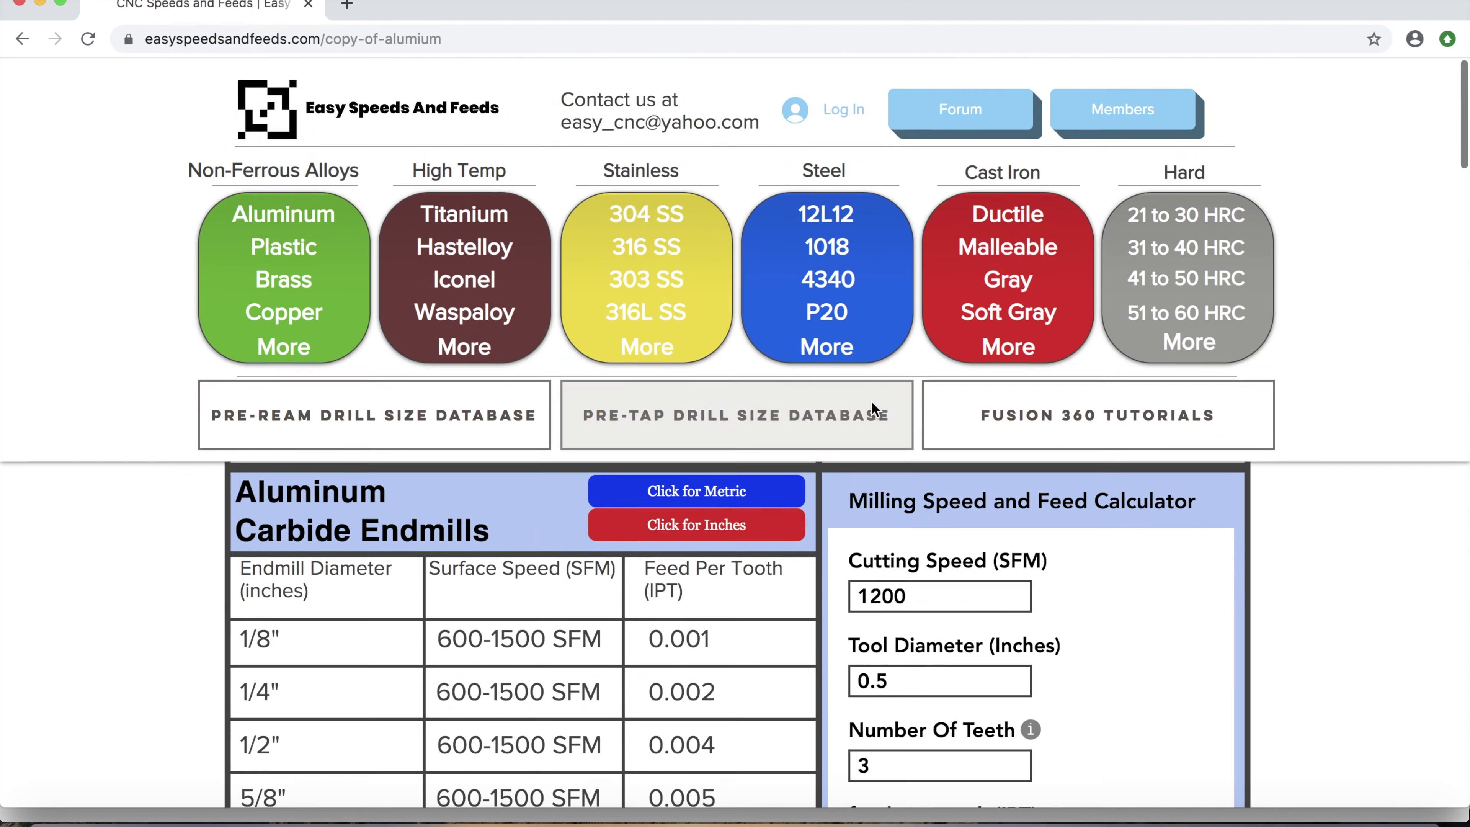
{"action": "scroll", "coordinate": [923, 425], "scroll_direction": "down", "scroll_amount": 2}
{"action": "double_click", "coordinate": [878, 475]}
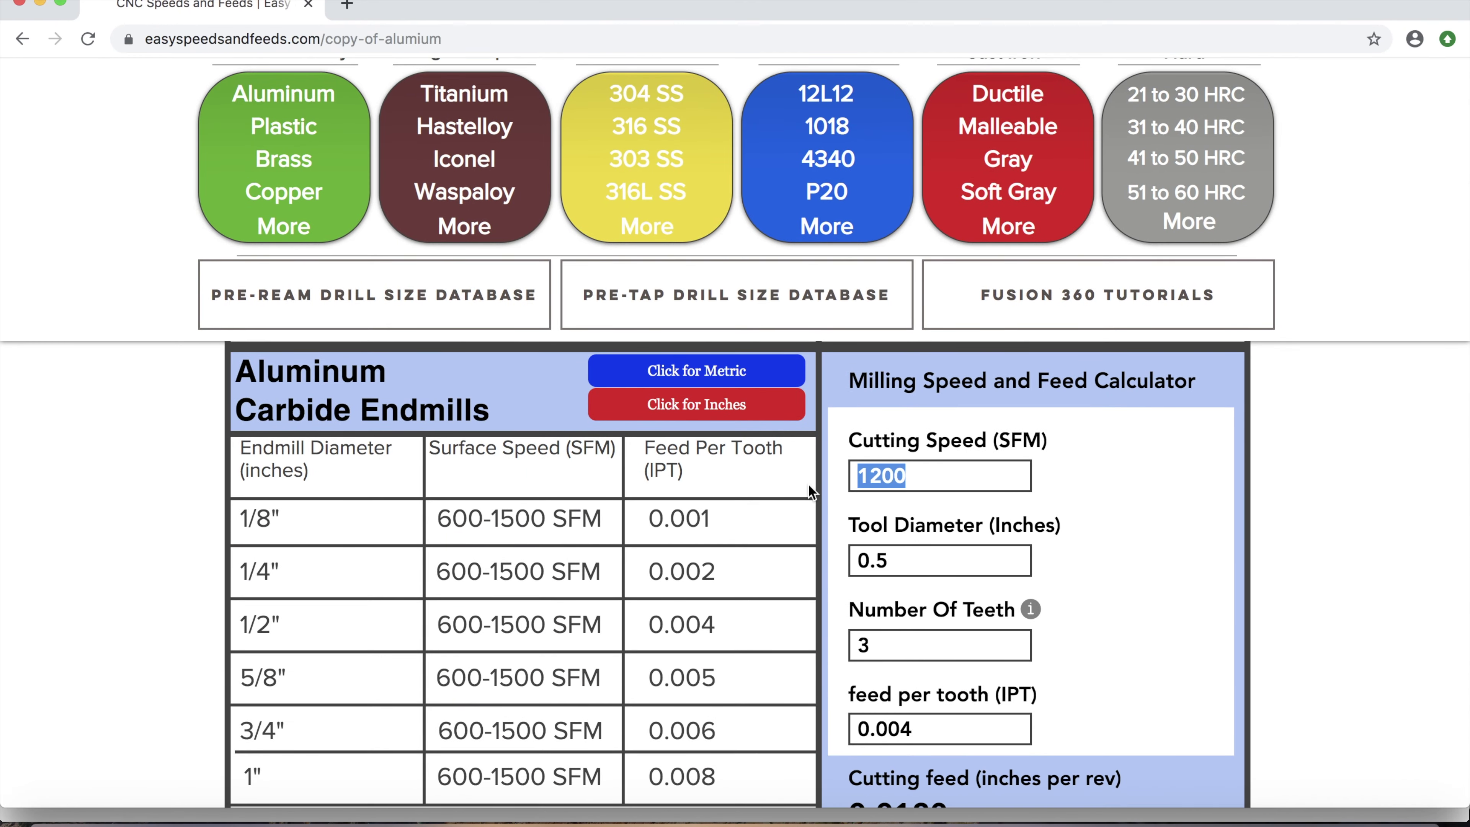
{"action": "type", "text": "900"}
{"action": "key", "text": "Tab"}
{"action": "type", "text": "0"}
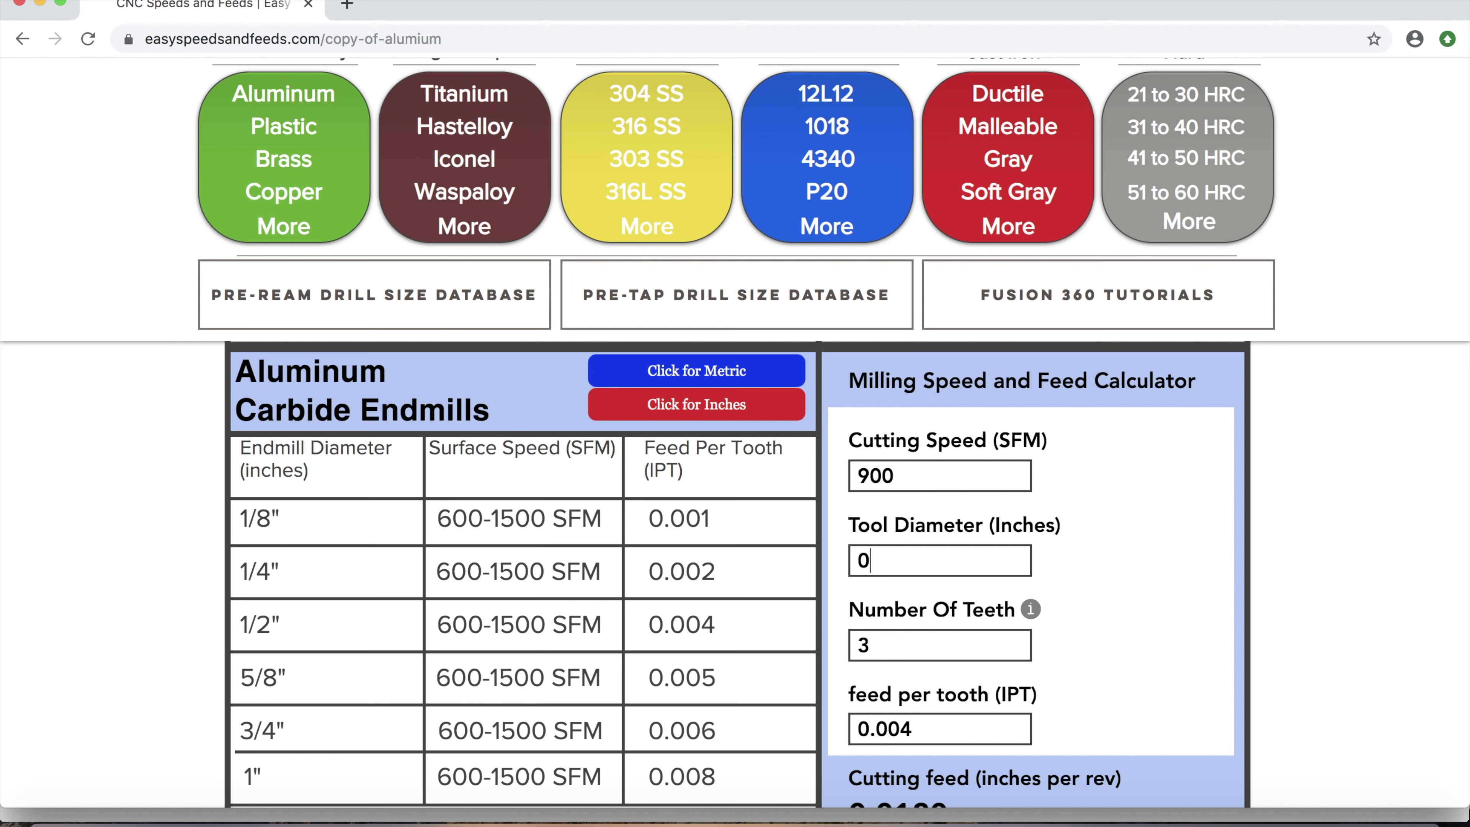
{"action": "type", "text": ".375"}
Set 0.003 IPT and 0.009 ipr, reading 9167 rpm and 82.50 in/min
{"action": "scroll", "coordinate": [735, 434], "scroll_direction": "down", "scroll_amount": 5}
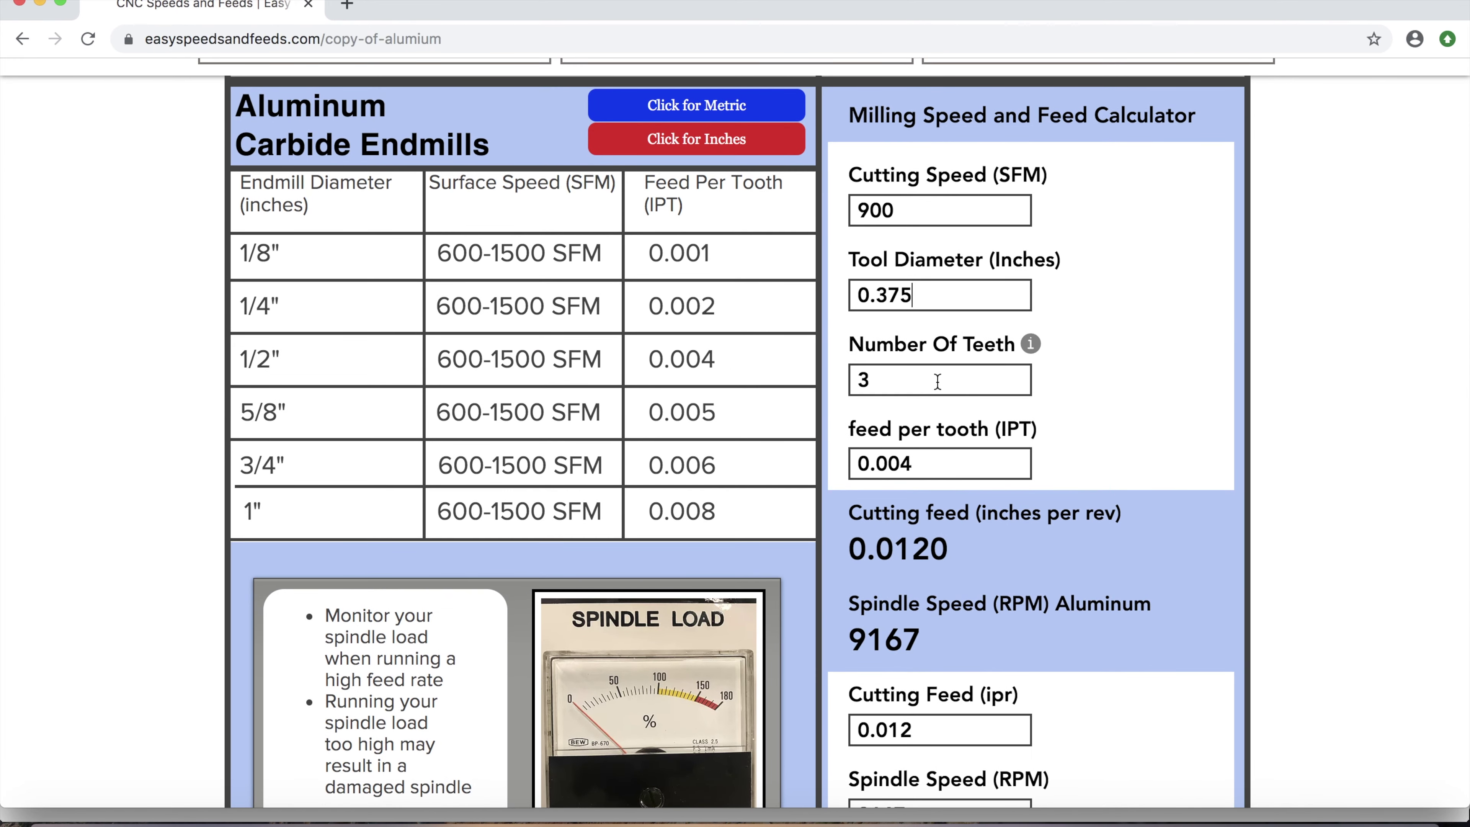
{"action": "left_click_drag", "start_coordinate": [942, 469], "coordinate": [701, 472]}
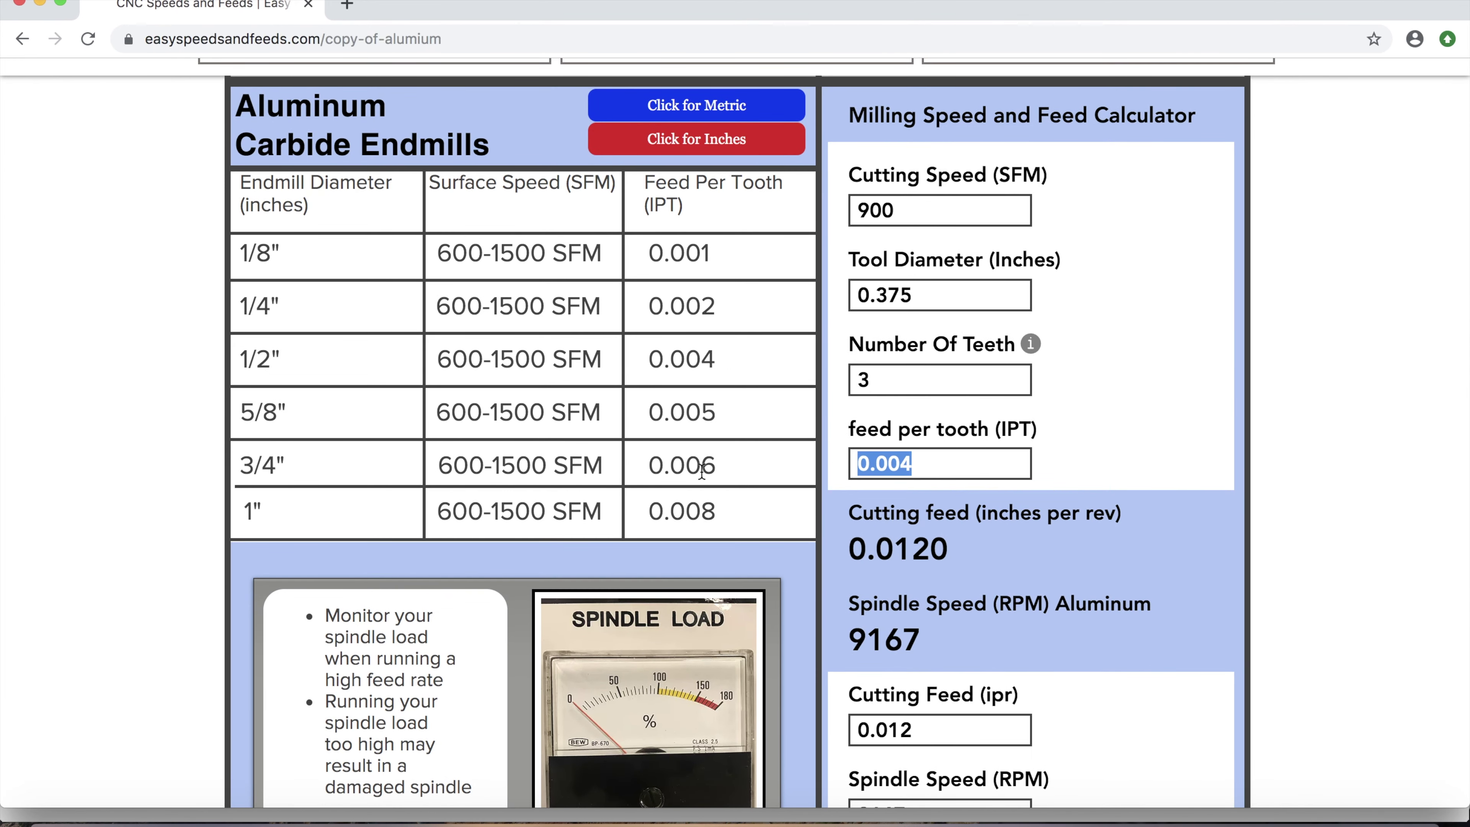
{"action": "type", "text": "0.003"}
{"action": "scroll", "coordinate": [891, 397], "scroll_direction": "down", "scroll_amount": 3}
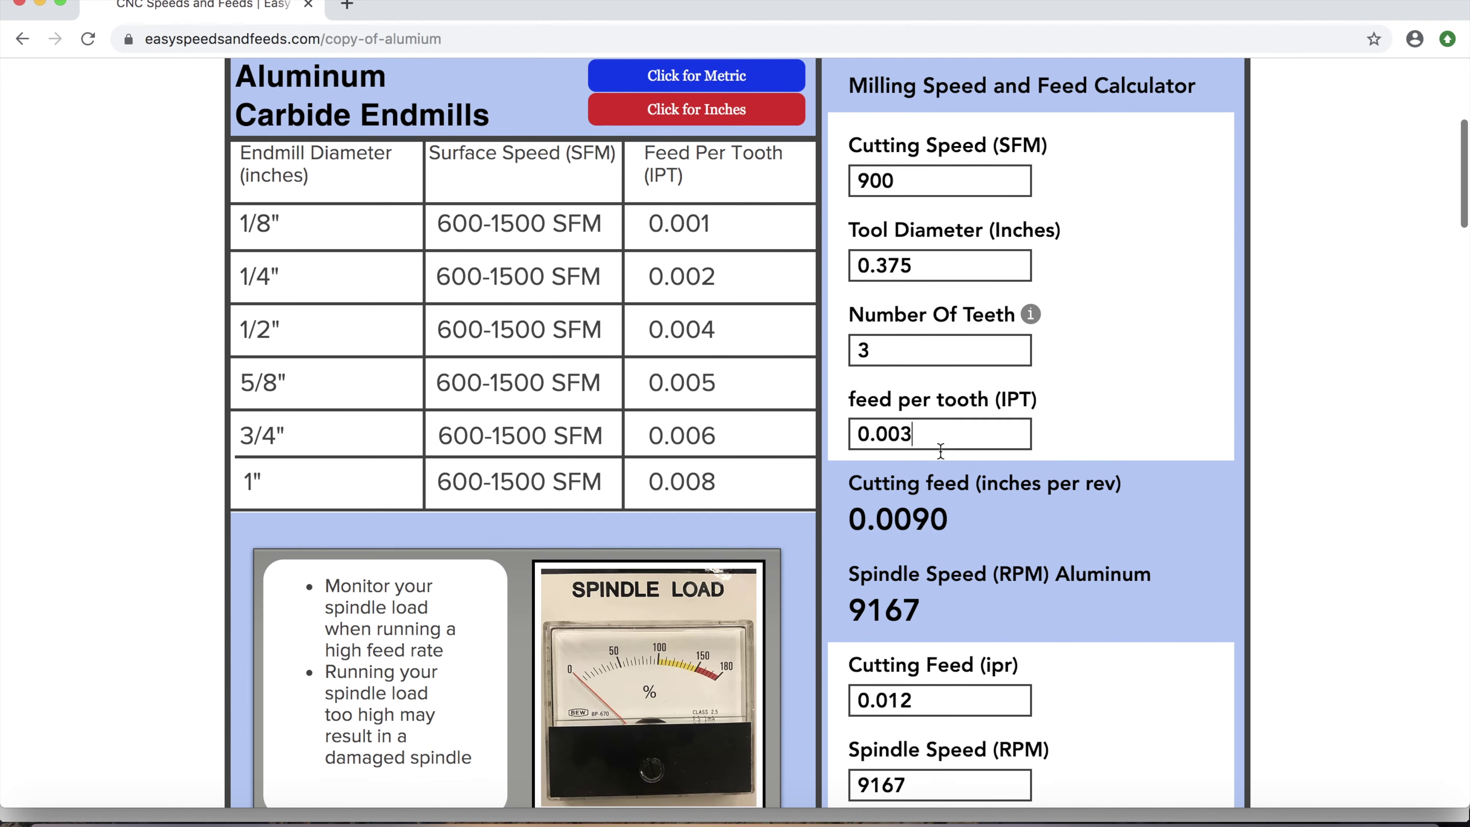
{"action": "left_click_drag", "start_coordinate": [945, 627], "coordinate": [800, 633]}
{"action": "type", "text": "0"}
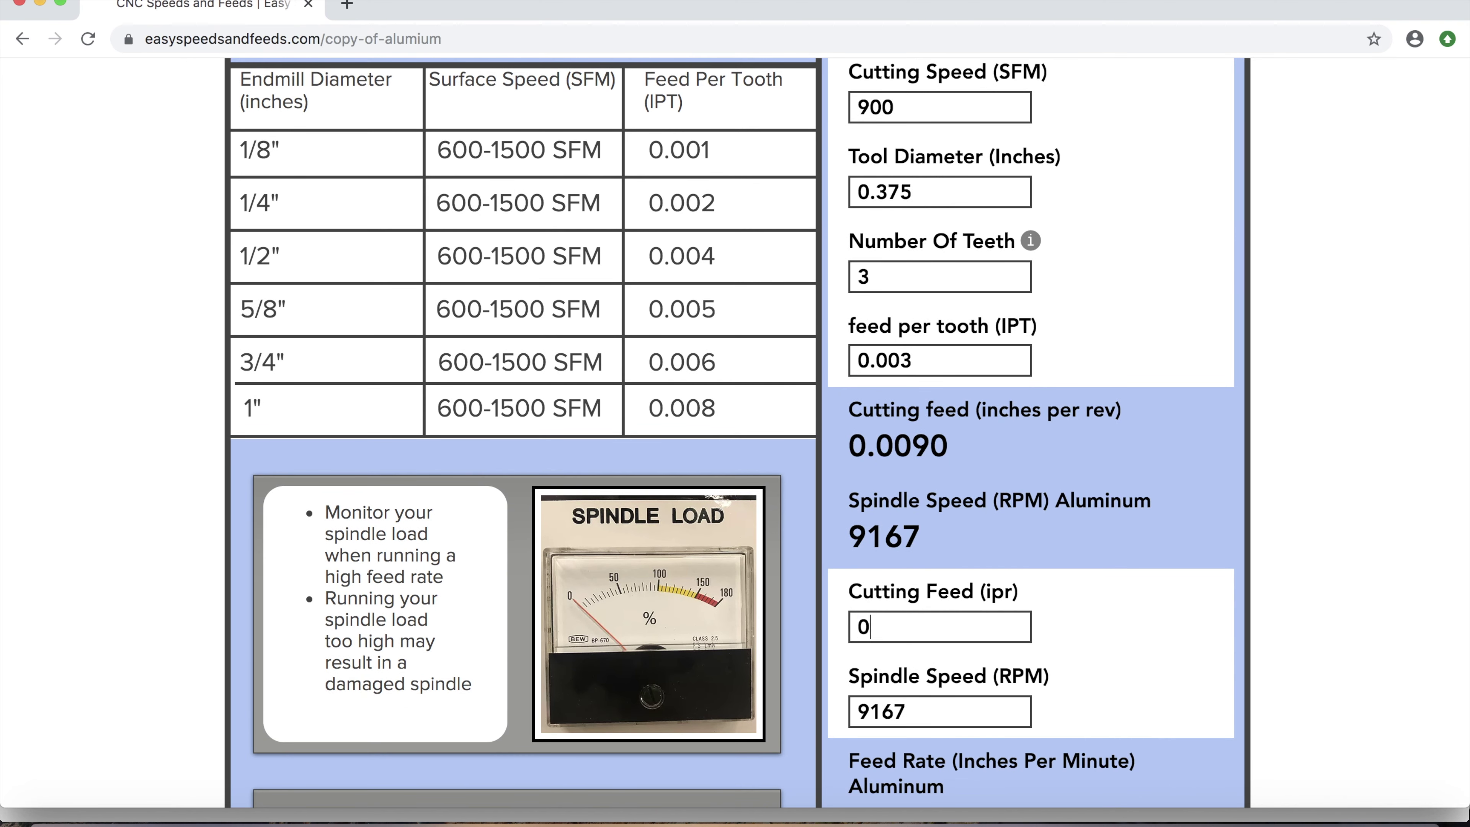
{"action": "type", "text": ".009"}
{"action": "scroll", "coordinate": [992, 693], "scroll_direction": "down", "scroll_amount": 1}
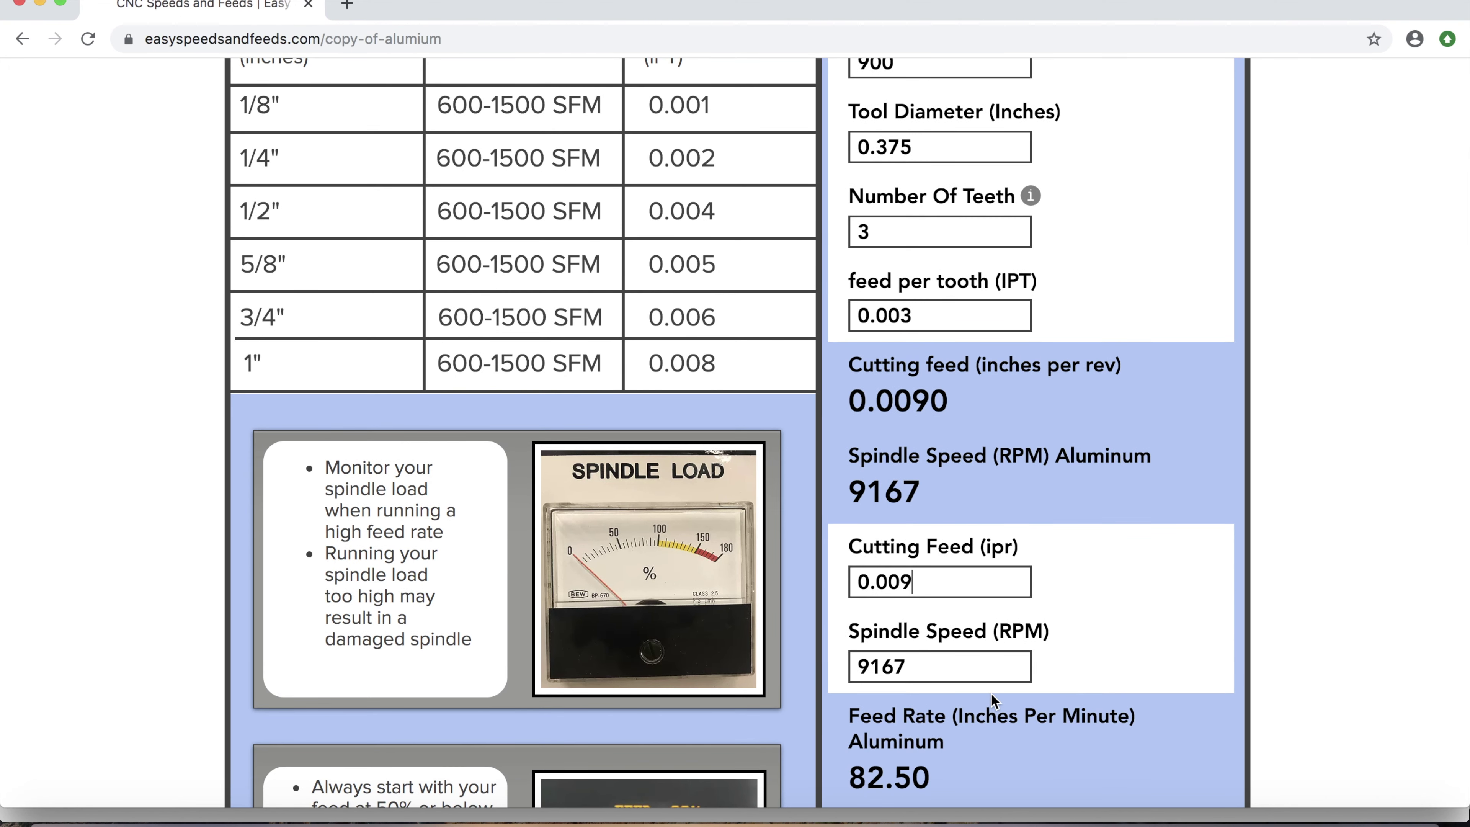
{"action": "scroll", "coordinate": [992, 693], "scroll_direction": "up", "scroll_amount": 2}
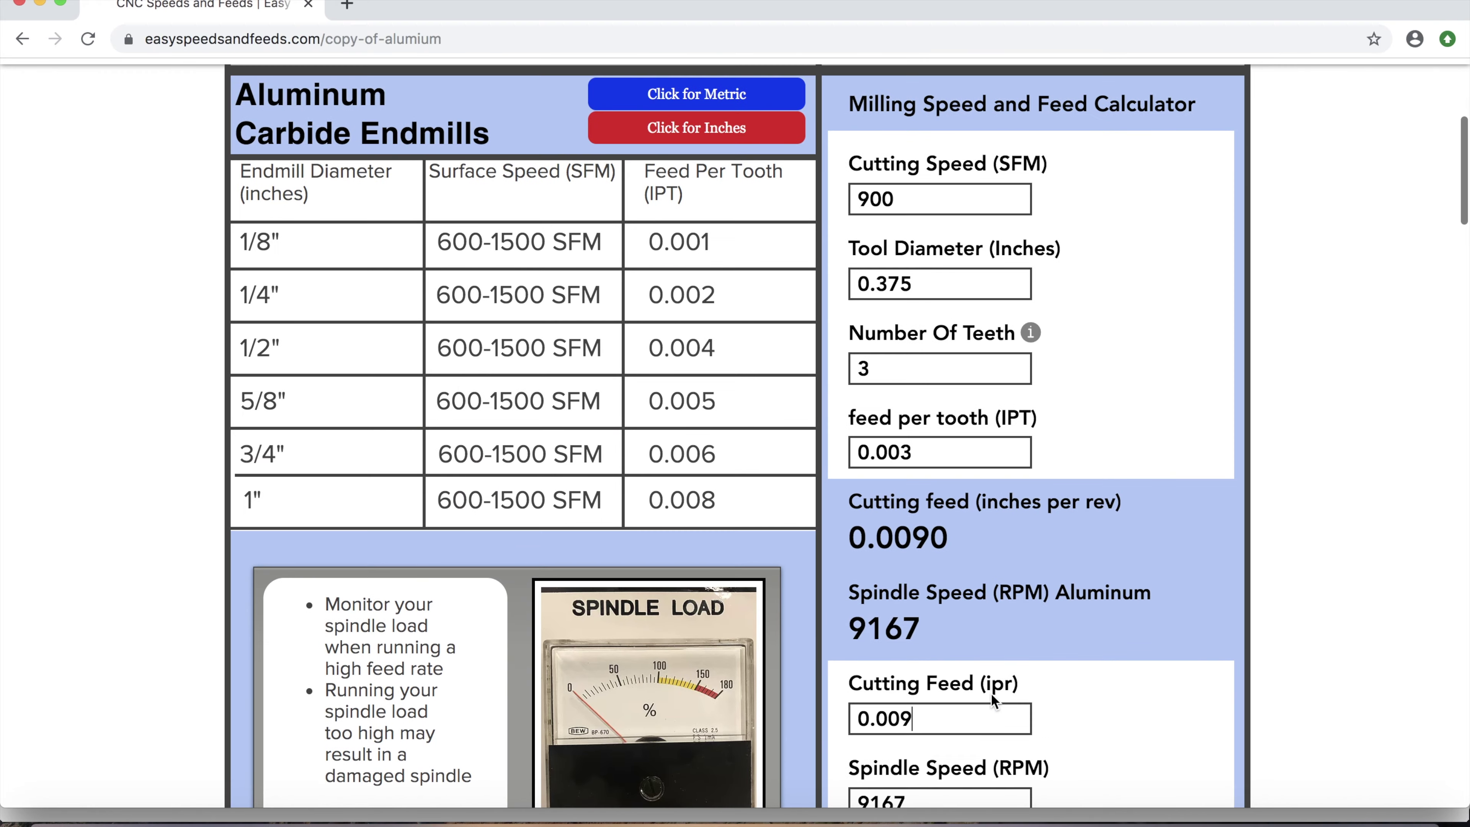
{"action": "scroll", "coordinate": [992, 693], "scroll_direction": "down", "scroll_amount": 3}
{"action": "scroll", "coordinate": [992, 693], "scroll_direction": "down", "scroll_amount": 1}
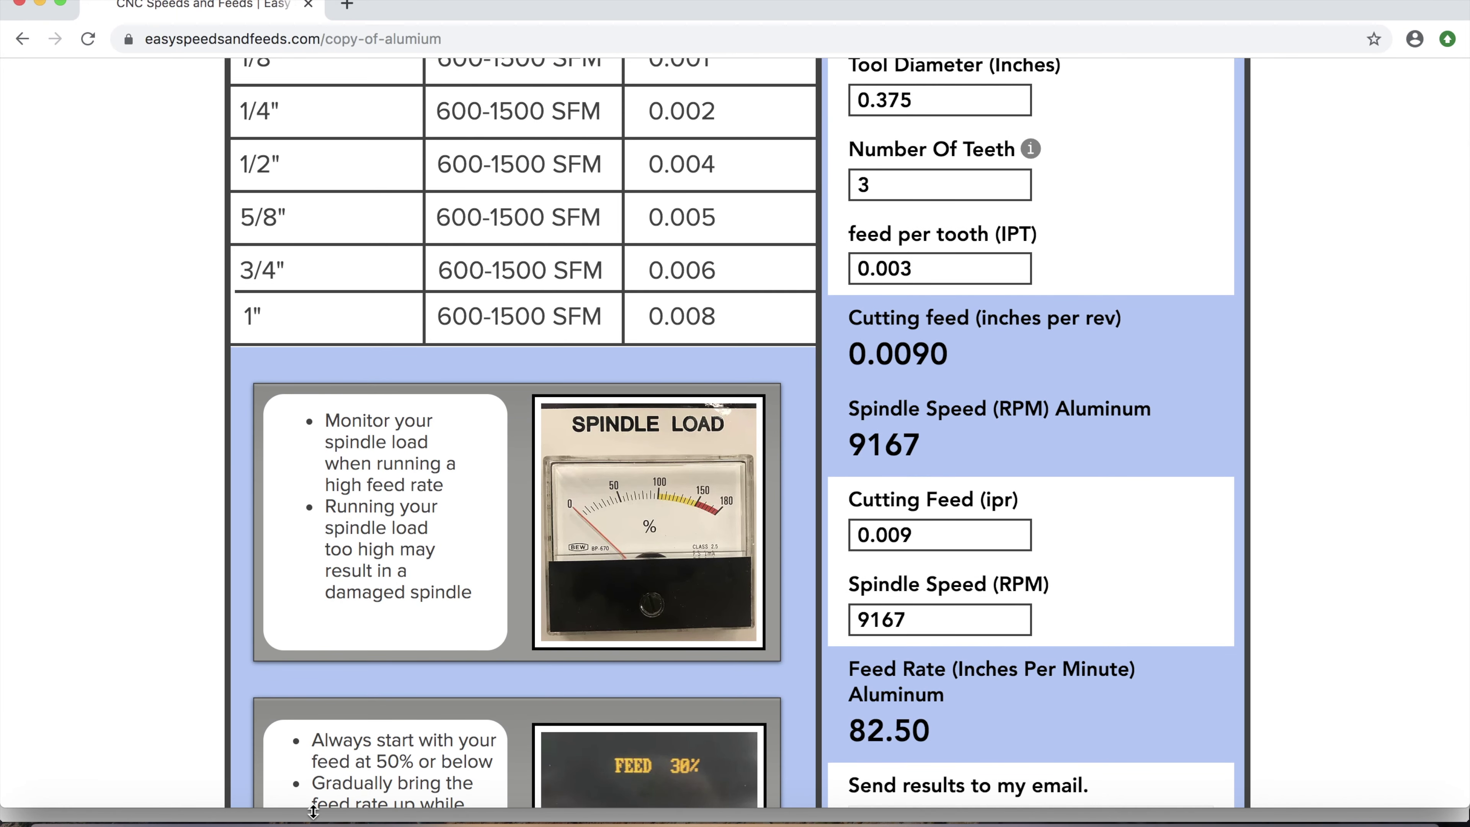
{"action": "left_click", "coordinate": [804, 816]}
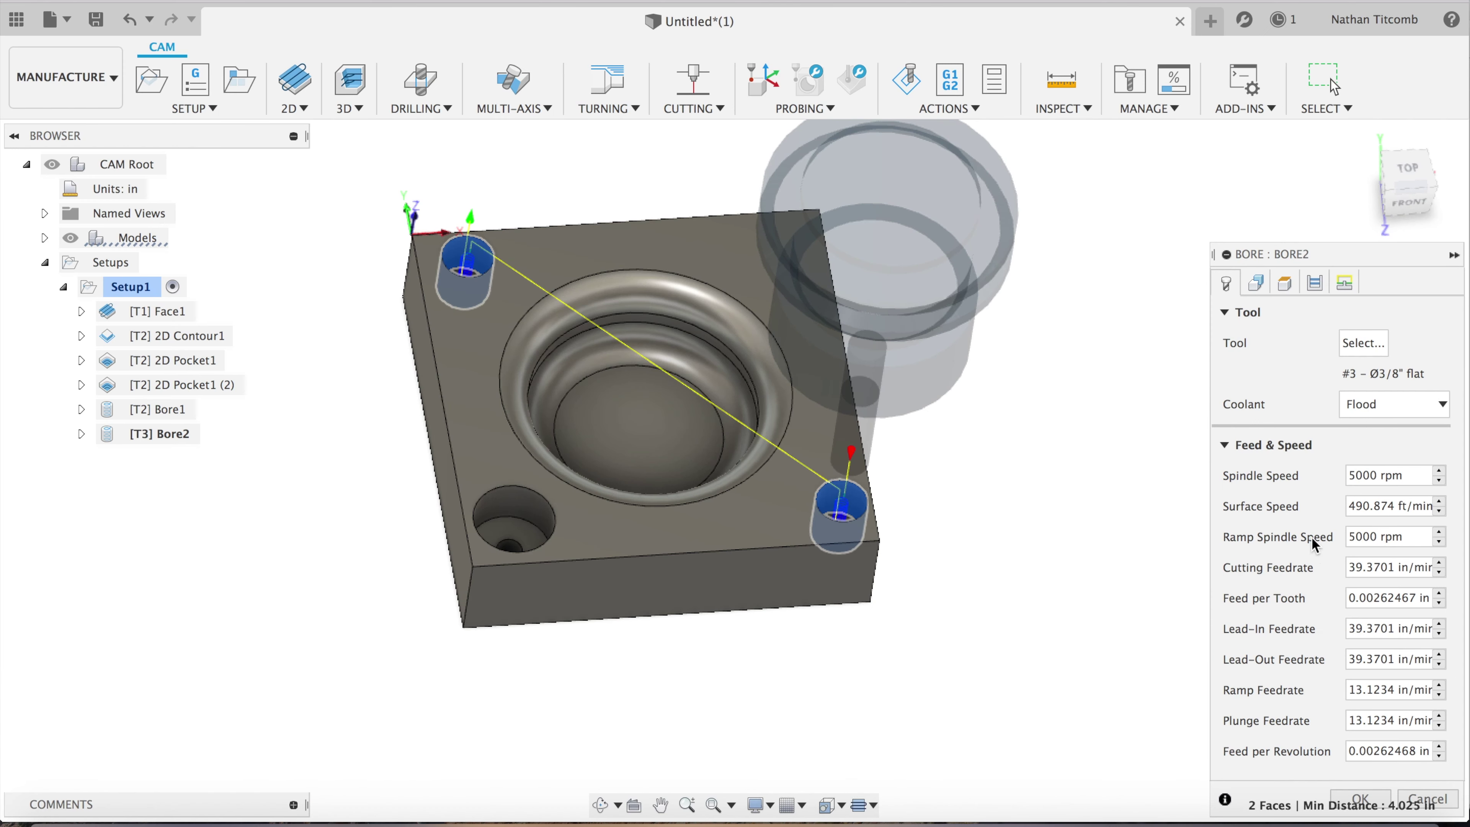
Give Bore2 9167 rpm, 82 cutting/lead-in/lead-out/ramp feedrates and 10 plunge, then confirm
{"action": "type", "text": "9167"}
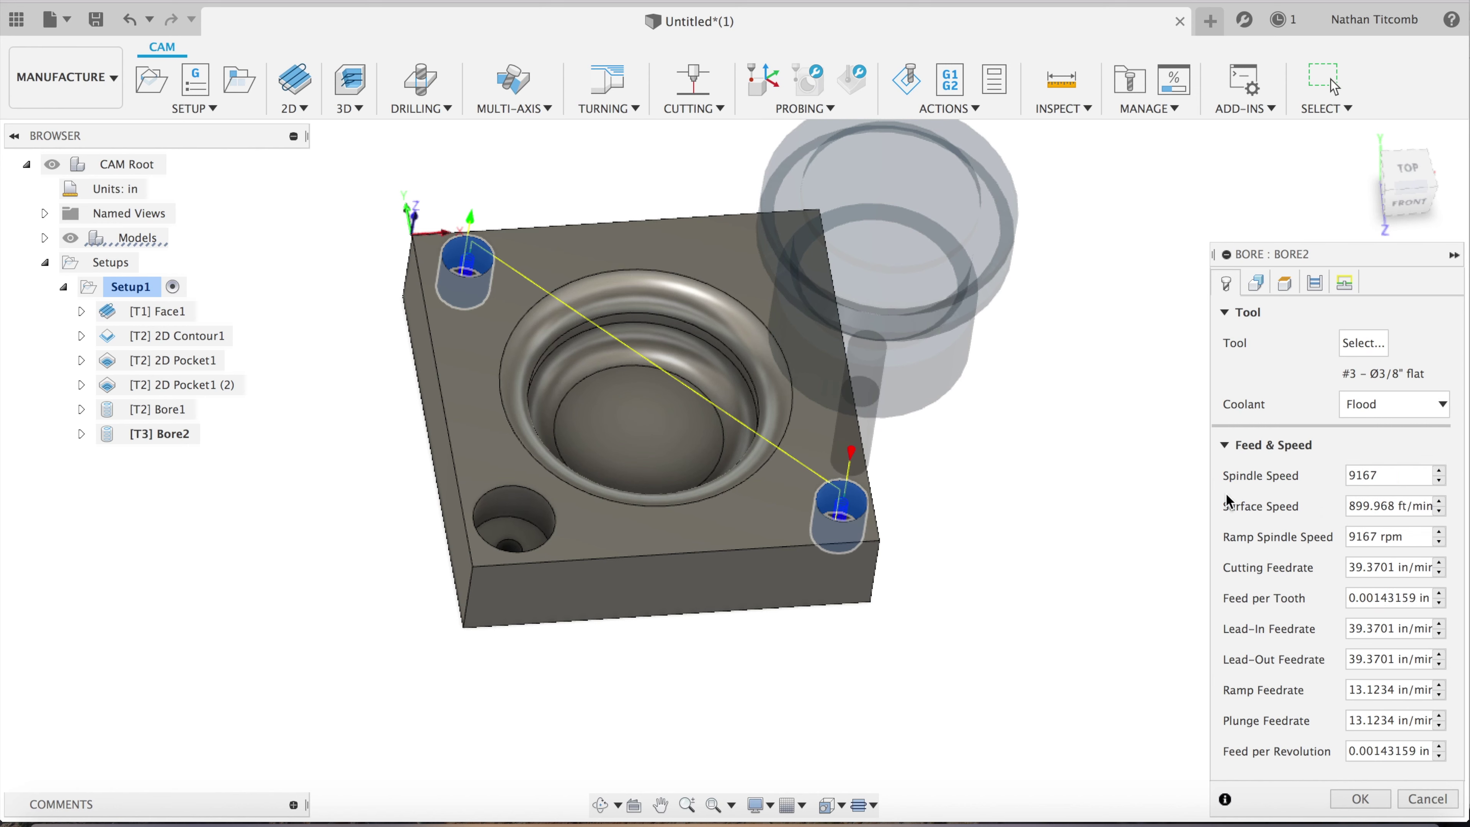
{"action": "key", "text": "Tab"}
{"action": "key", "text": "Tab"}
{"action": "key", "text": "Tab"}
{"action": "type", "text": "82"}
{"action": "key", "text": "Tab"}
{"action": "key", "text": "Tab"}
{"action": "type", "text": "82"}
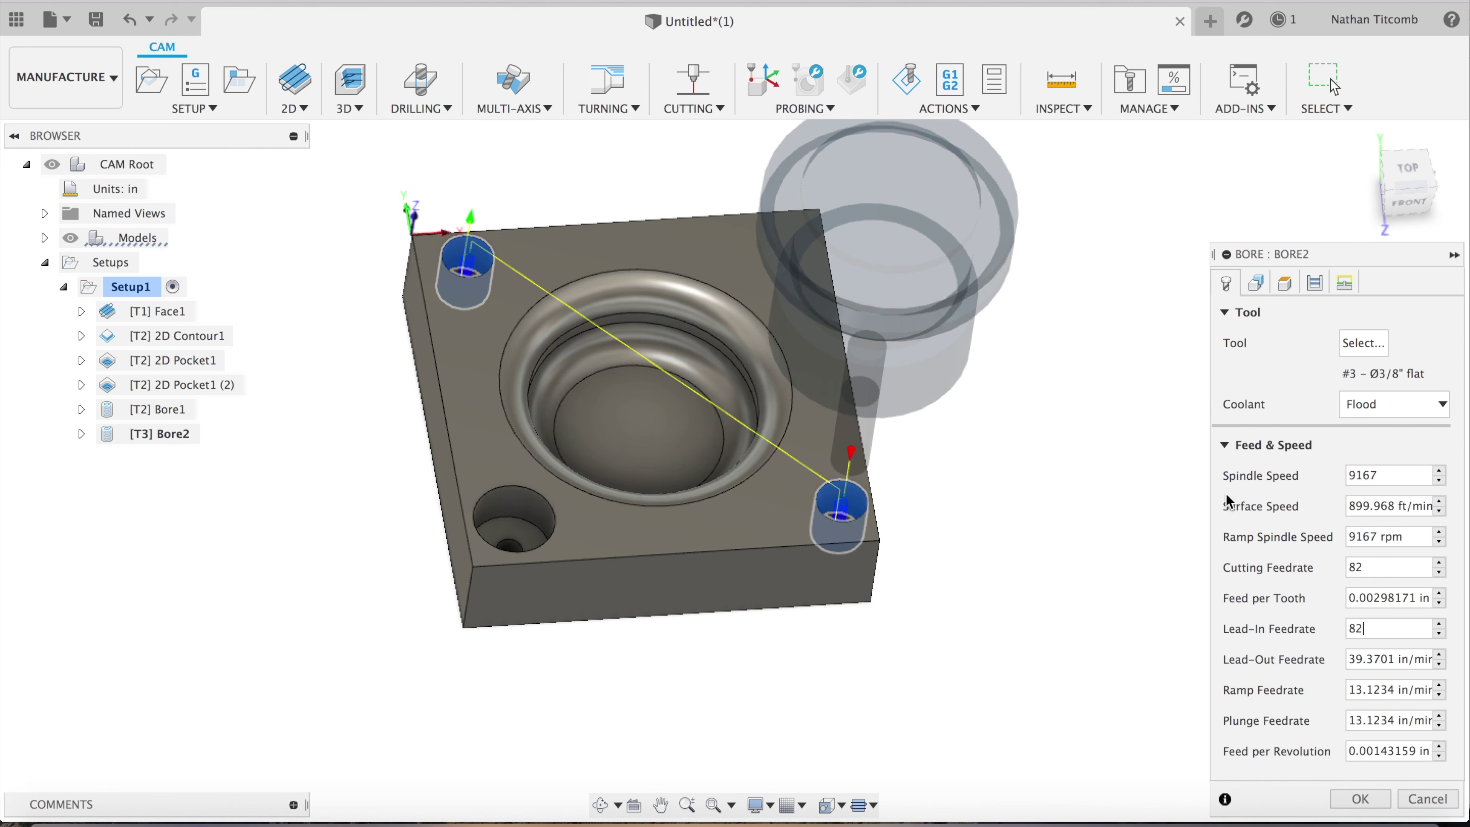
{"action": "key", "text": "Tab"}
{"action": "type", "text": "82"}
{"action": "key", "text": "Tab"}
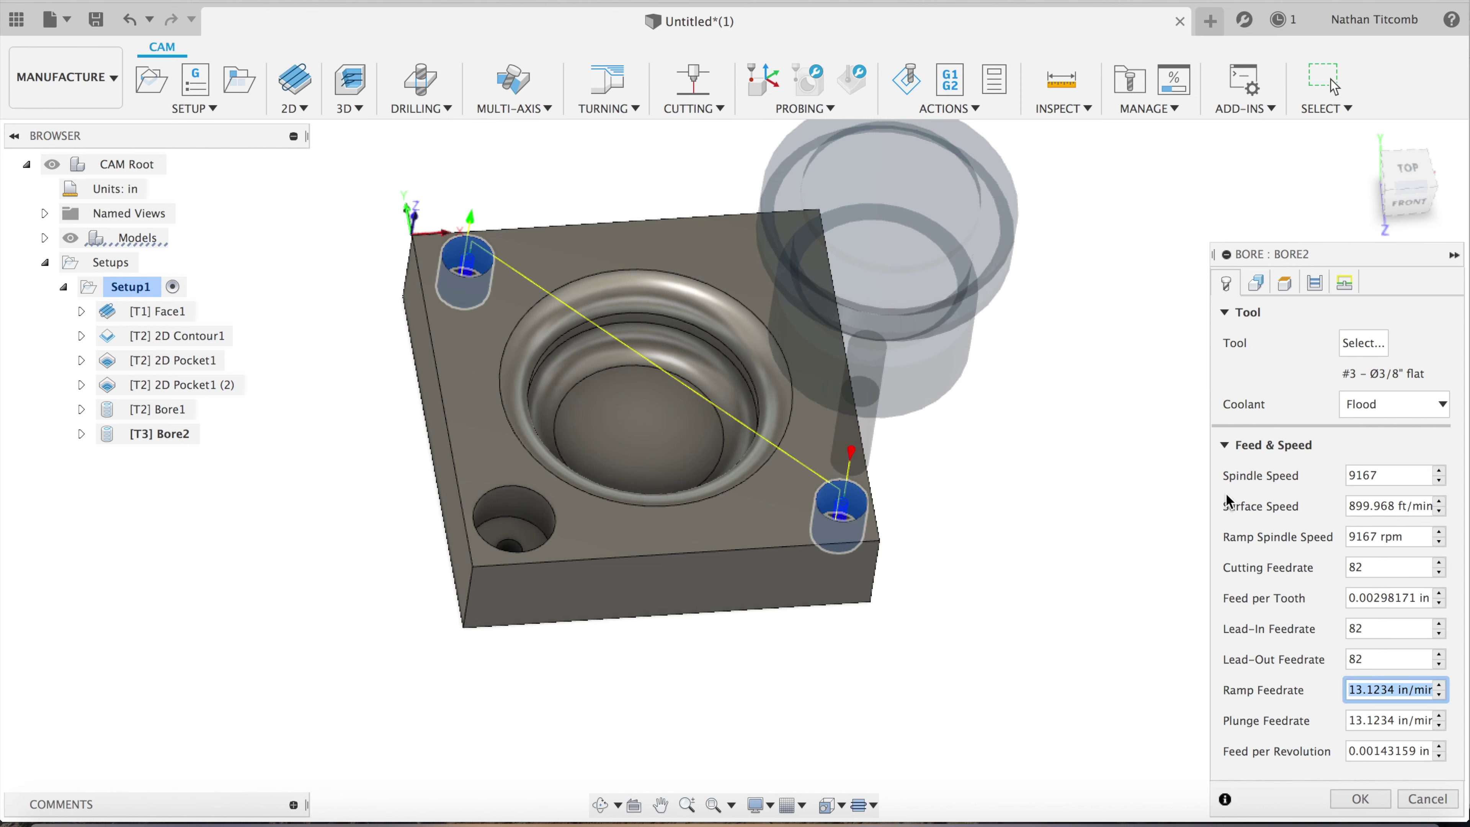
{"action": "type", "text": "82"}
{"action": "key", "text": "Tab"}
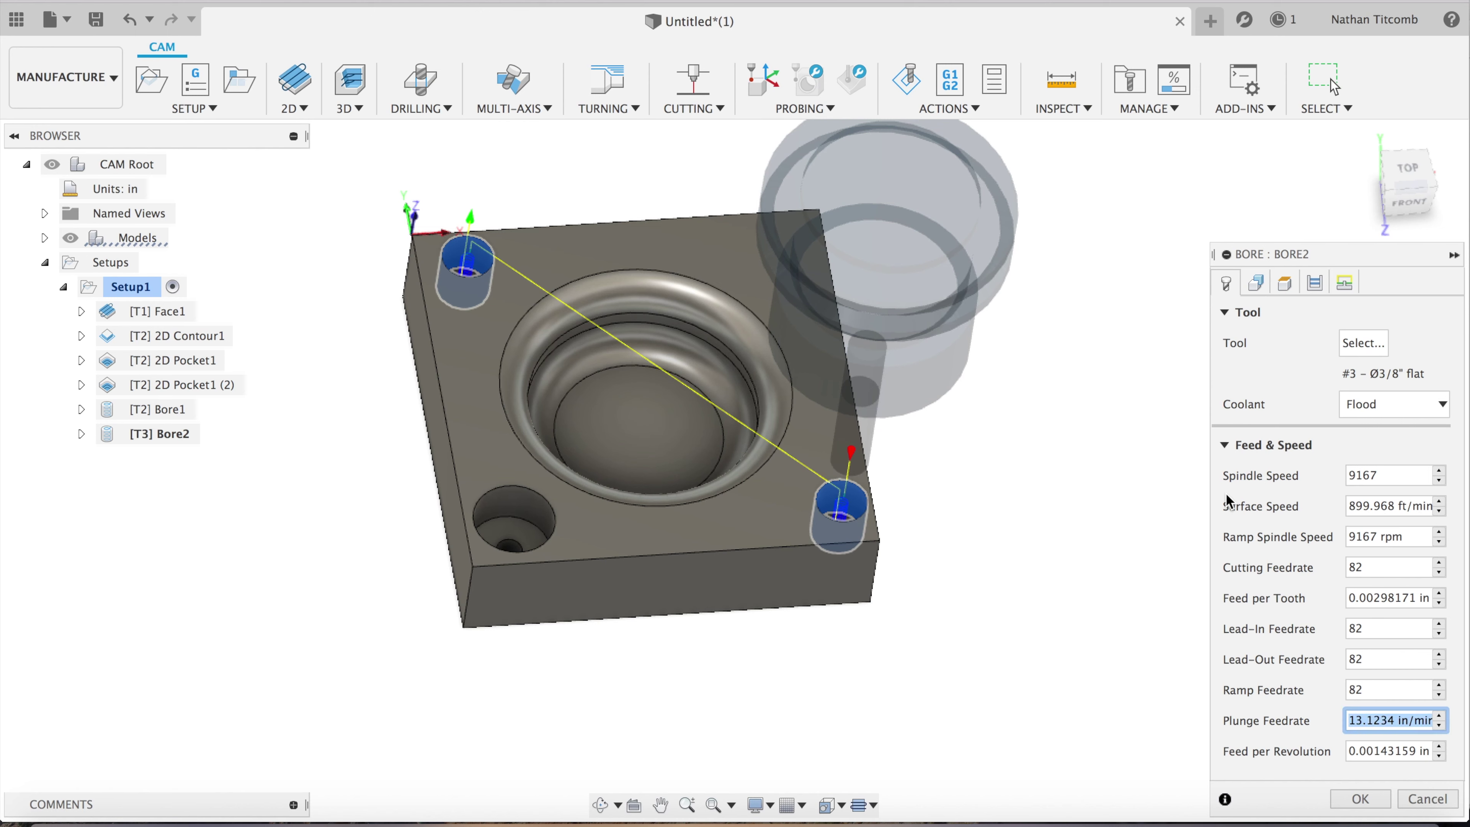
{"action": "type", "text": "0"}
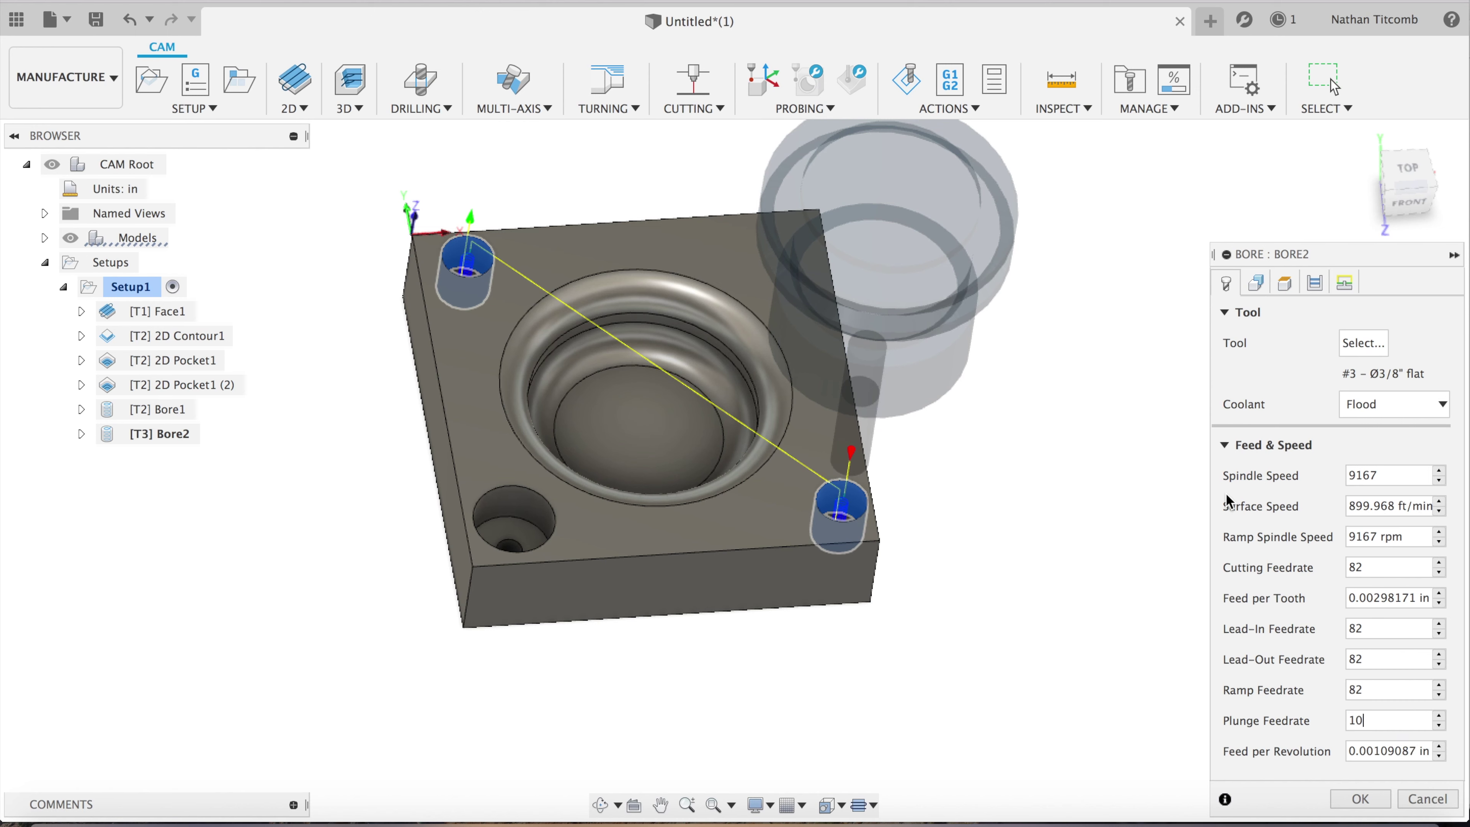
{"action": "left_click", "coordinate": [1347, 799]}
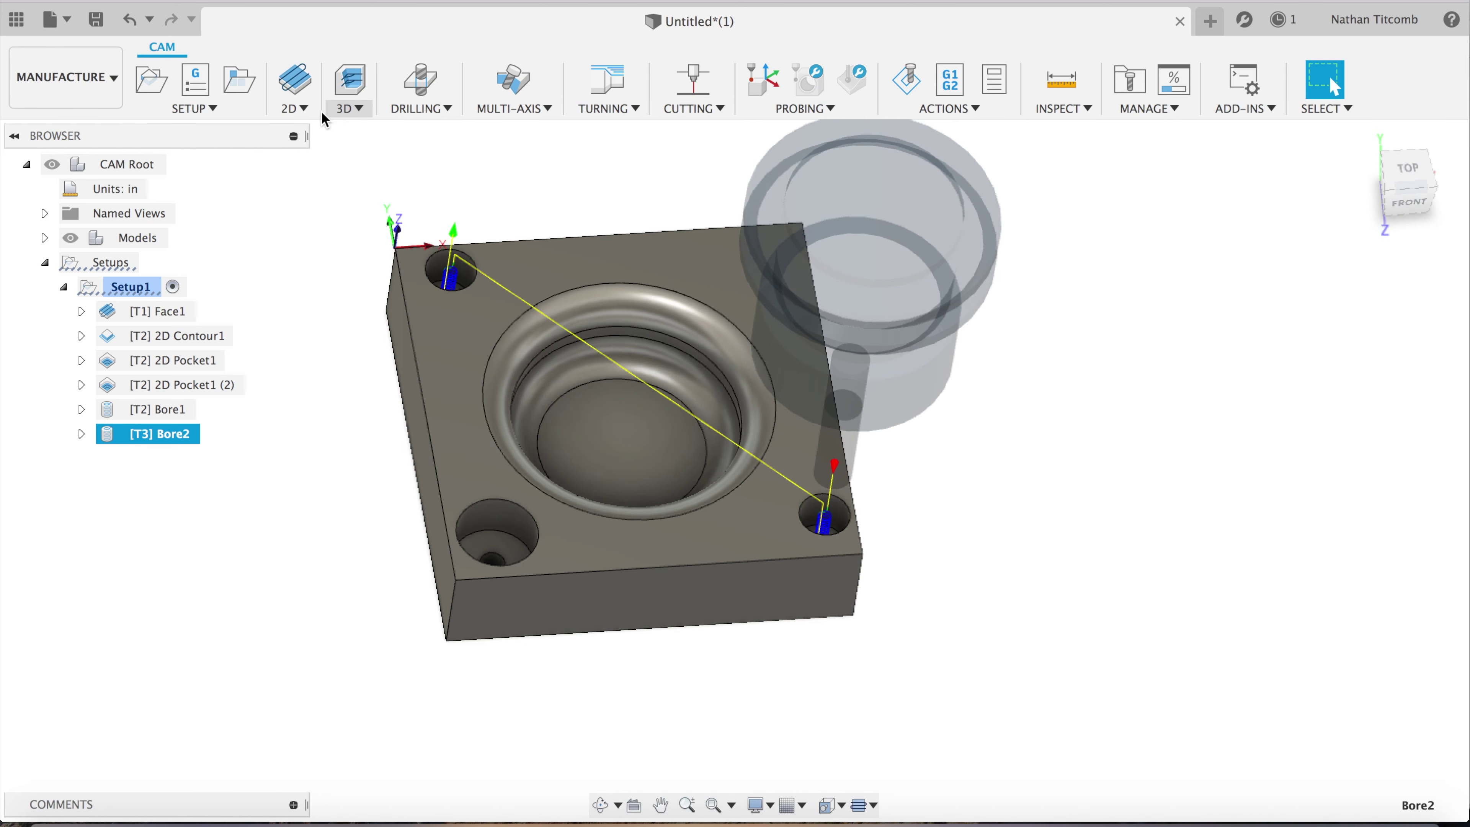
Start a 3D Pocket clearing operation and go to choose its tool
{"action": "left_click", "coordinate": [346, 109]}
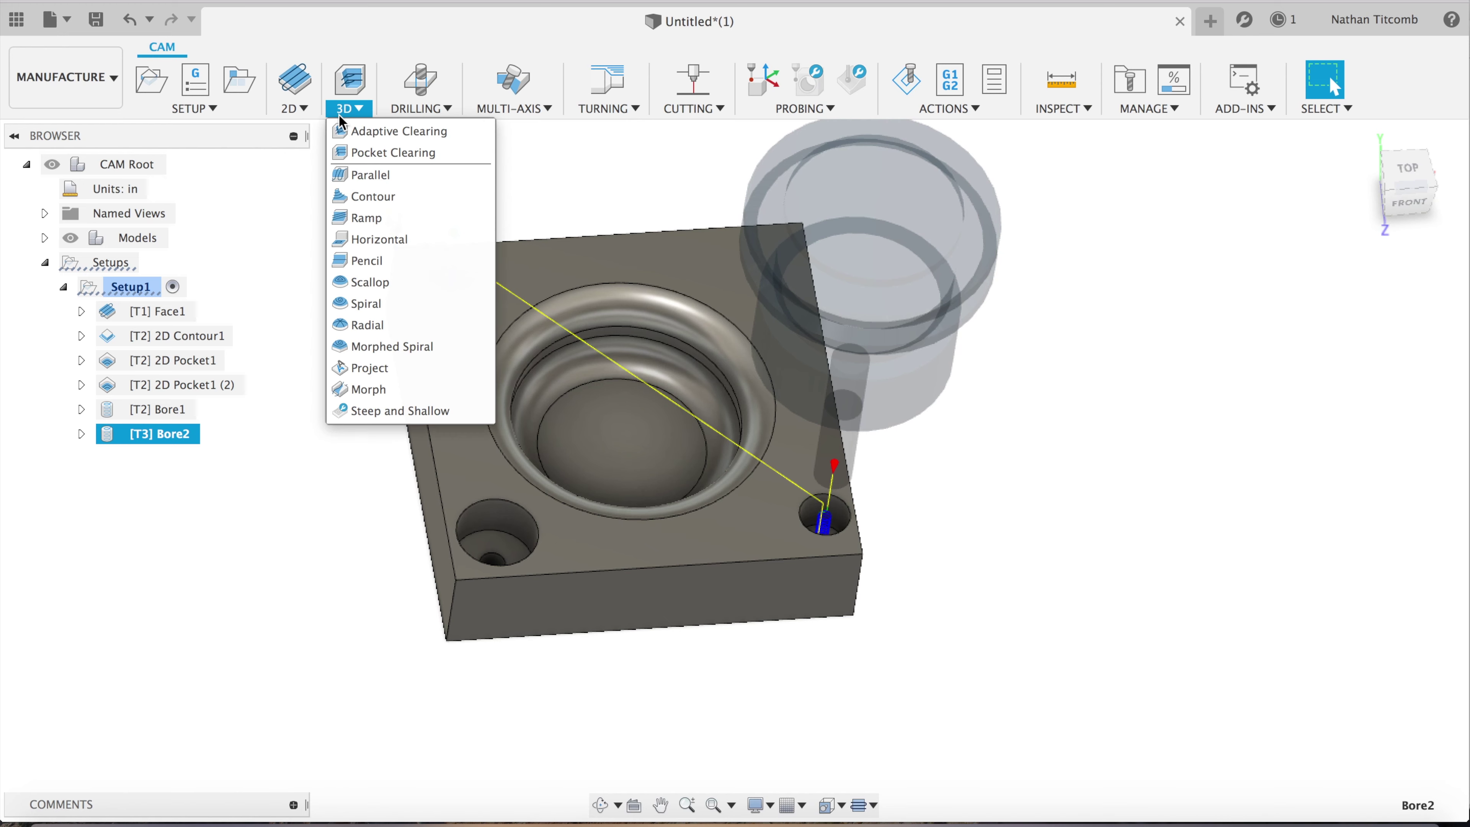
{"action": "left_click", "coordinate": [371, 153]}
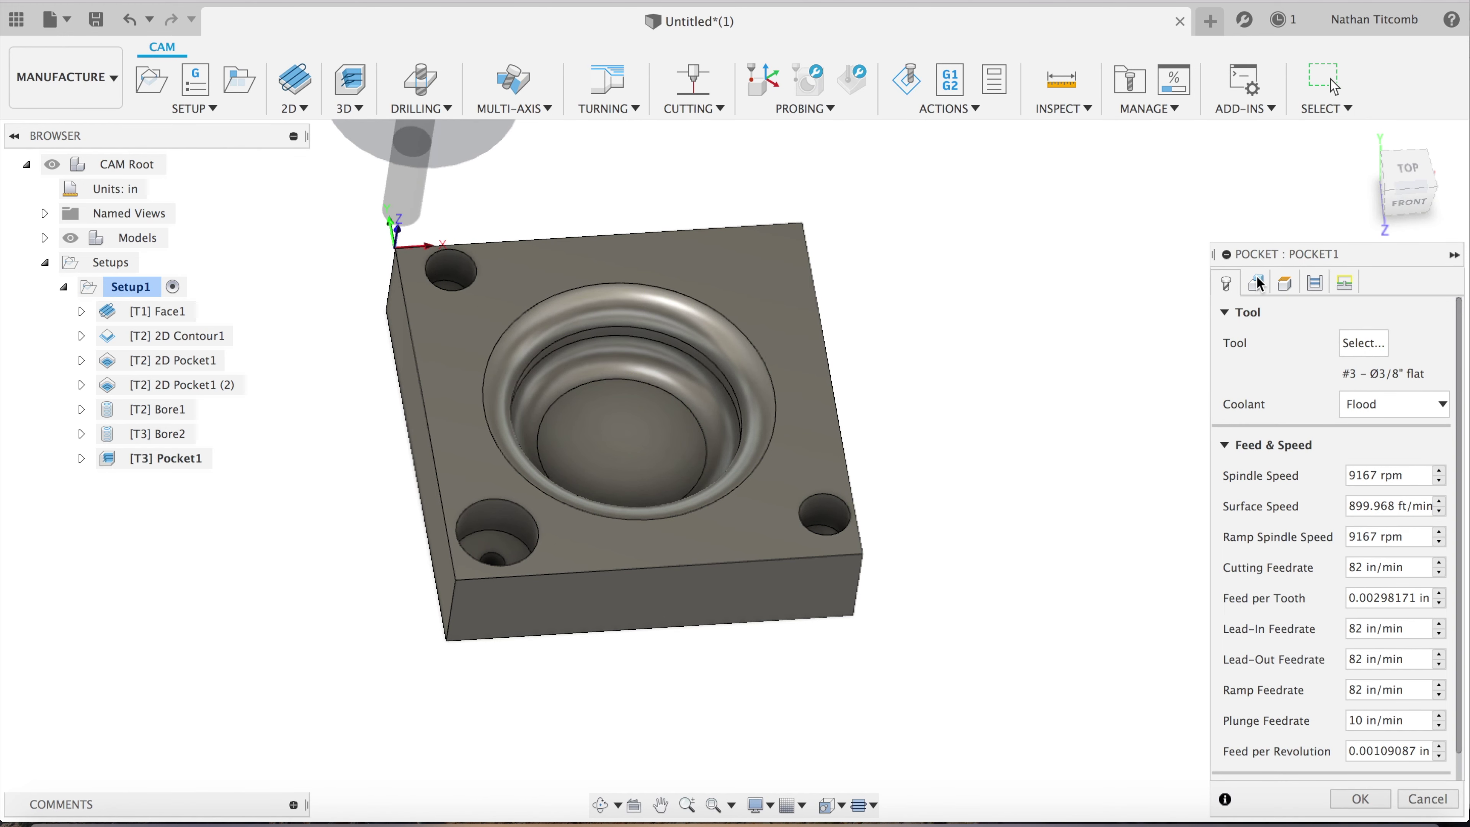
{"action": "left_click", "coordinate": [1352, 341]}
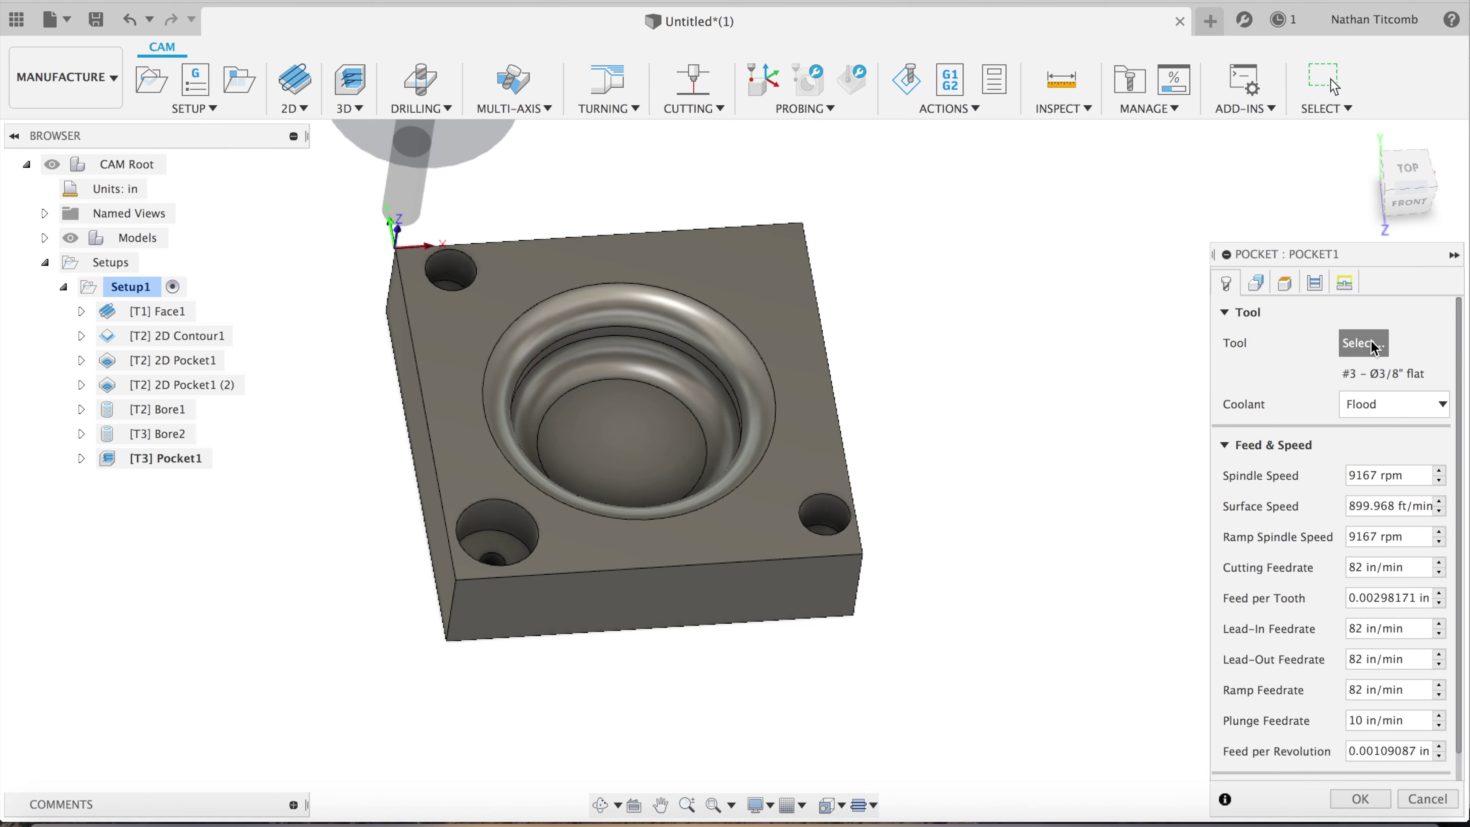
Define a new Ø0.5 in three-flute ball end mill with 1 in flute length
{"action": "left_click", "coordinate": [1044, 146]}
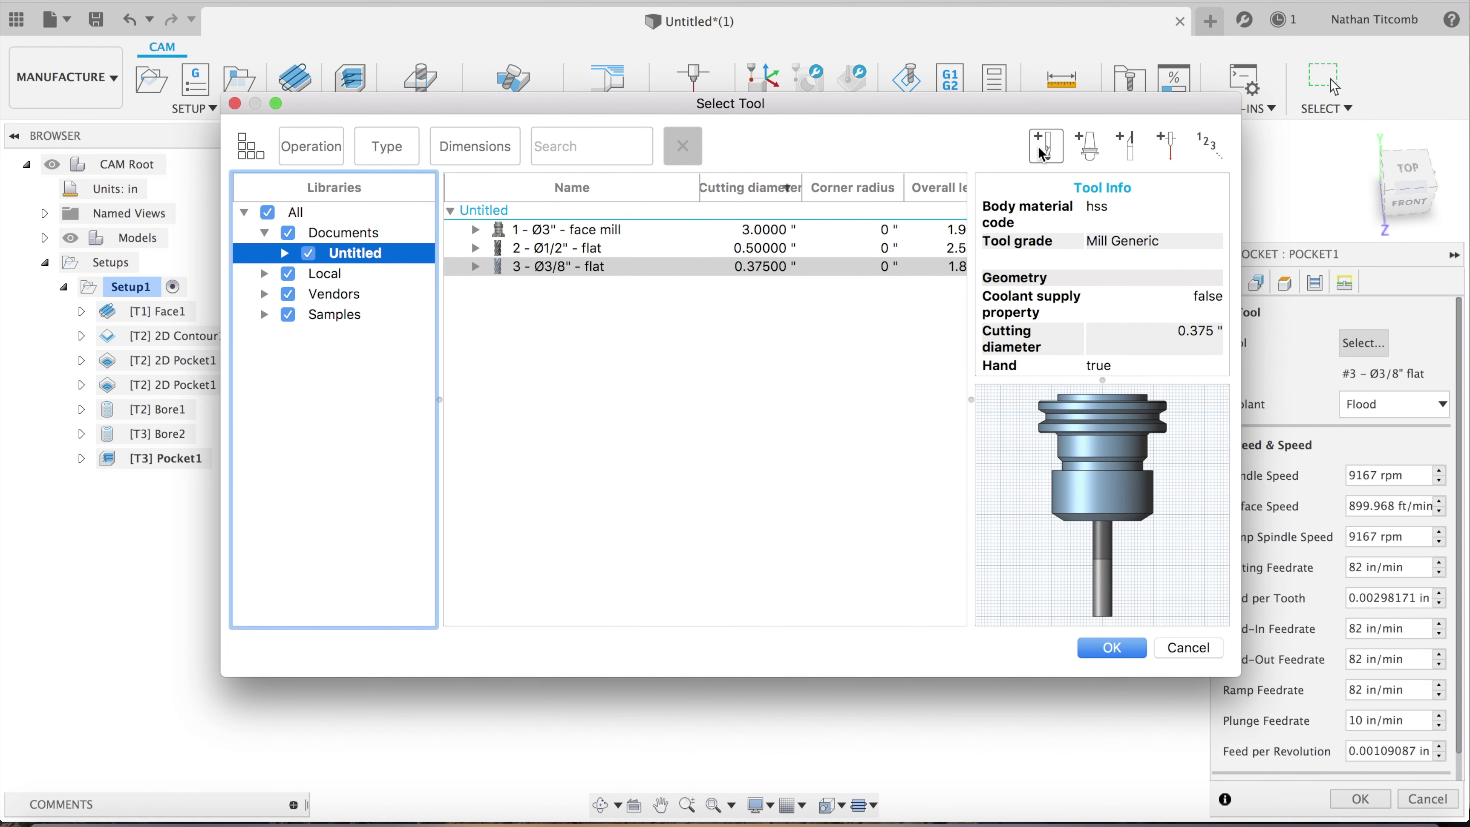
{"action": "left_click", "coordinate": [263, 524]}
{"action": "type", "text": "0.5"}
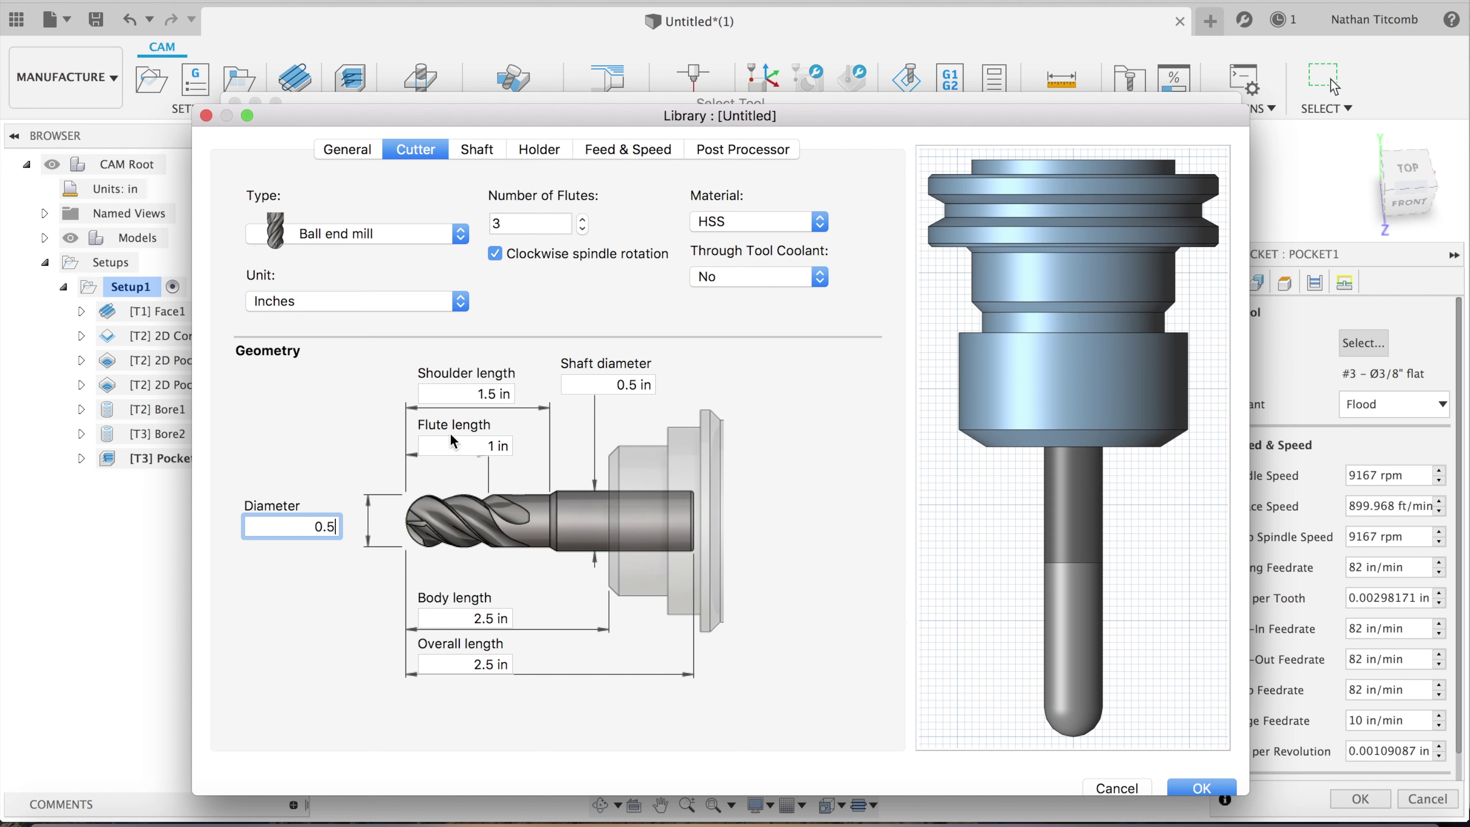
{"action": "left_click", "coordinate": [486, 445]}
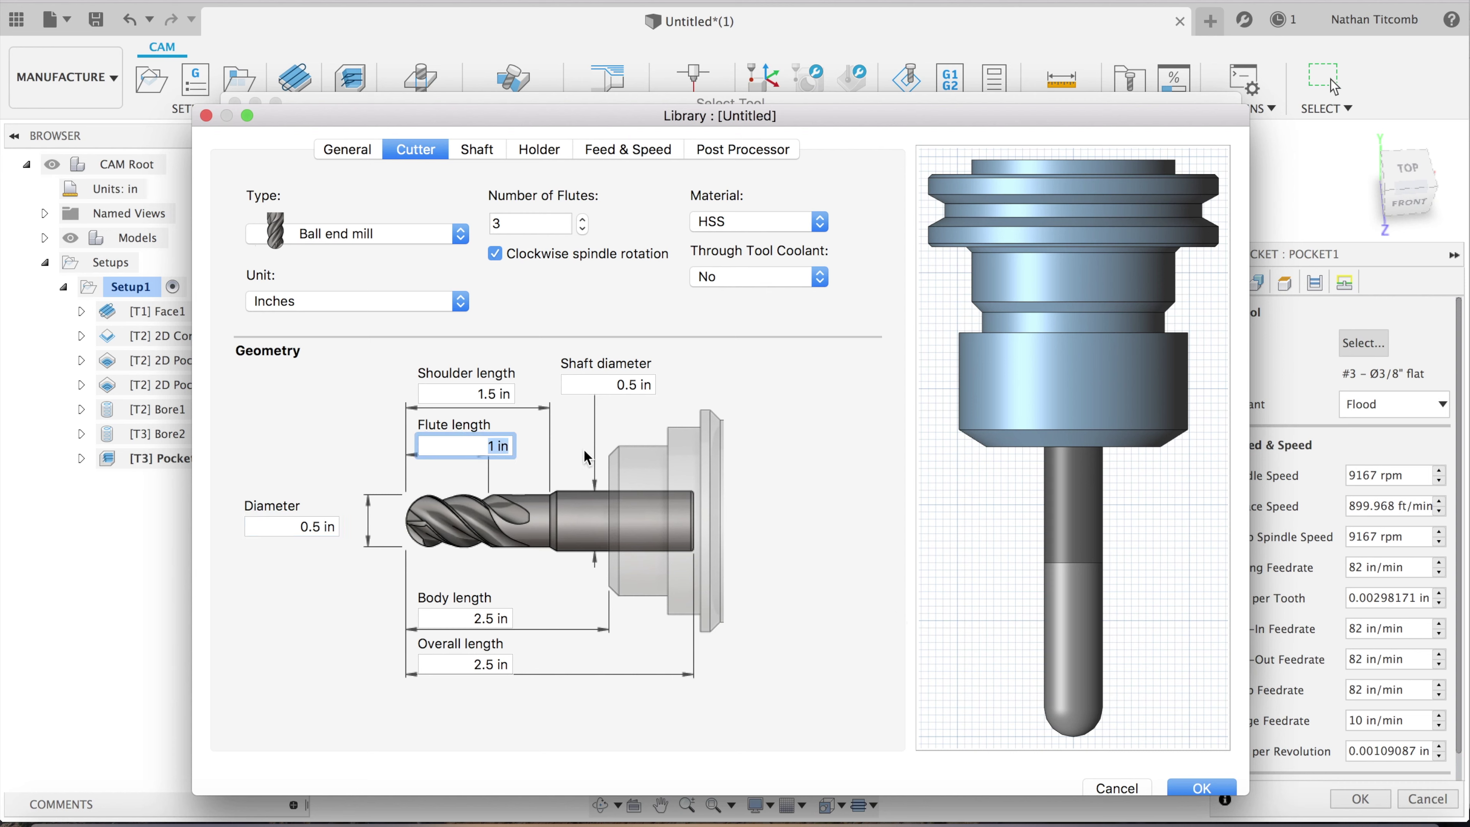
{"action": "left_click", "coordinate": [1180, 788]}
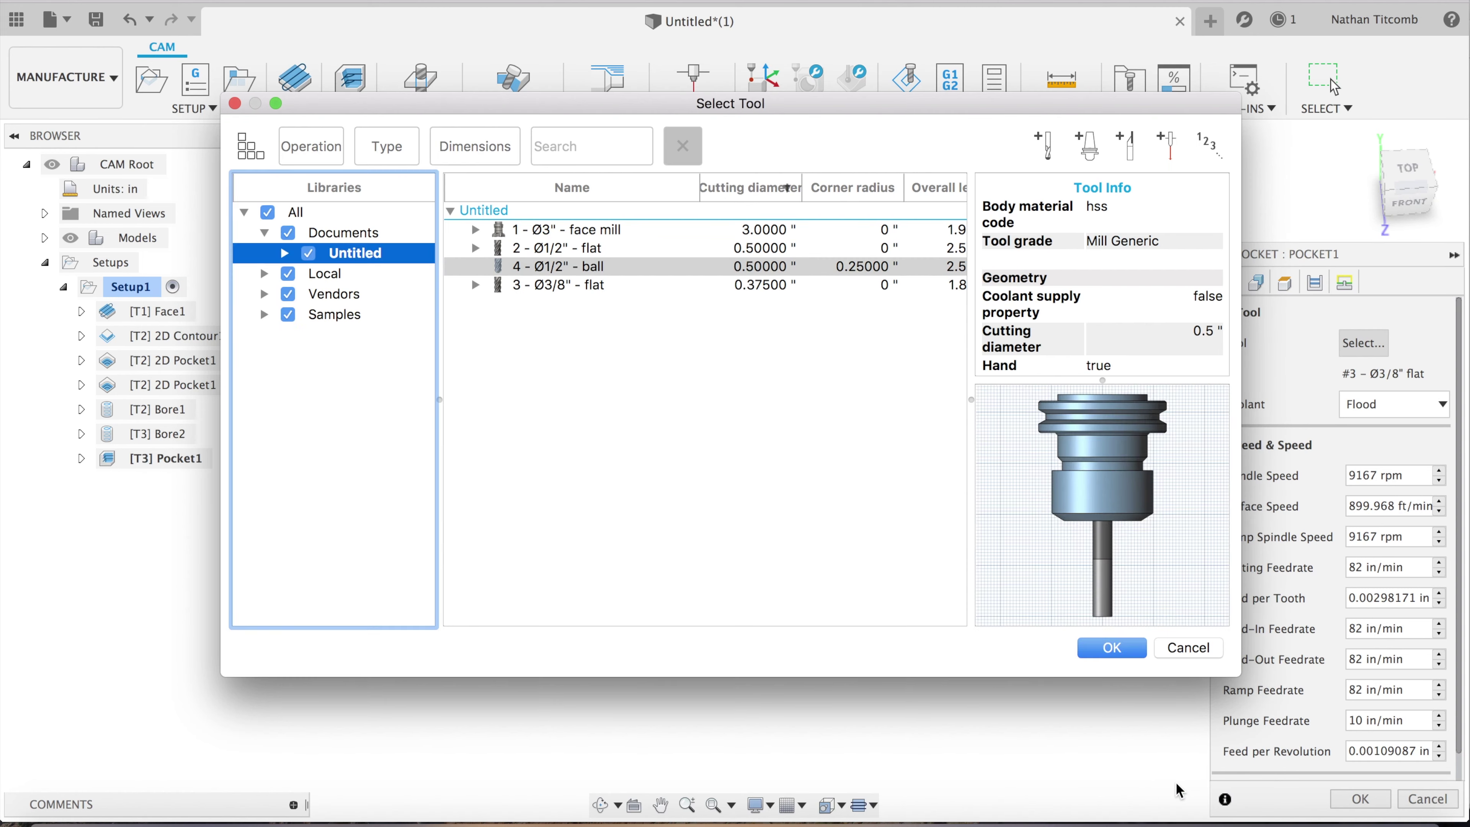
Accept the ball mill and limit the pocket's machining boundary to the inner and outer pocket edges
{"action": "left_click", "coordinate": [1110, 652]}
{"action": "left_click", "coordinate": [1259, 289]}
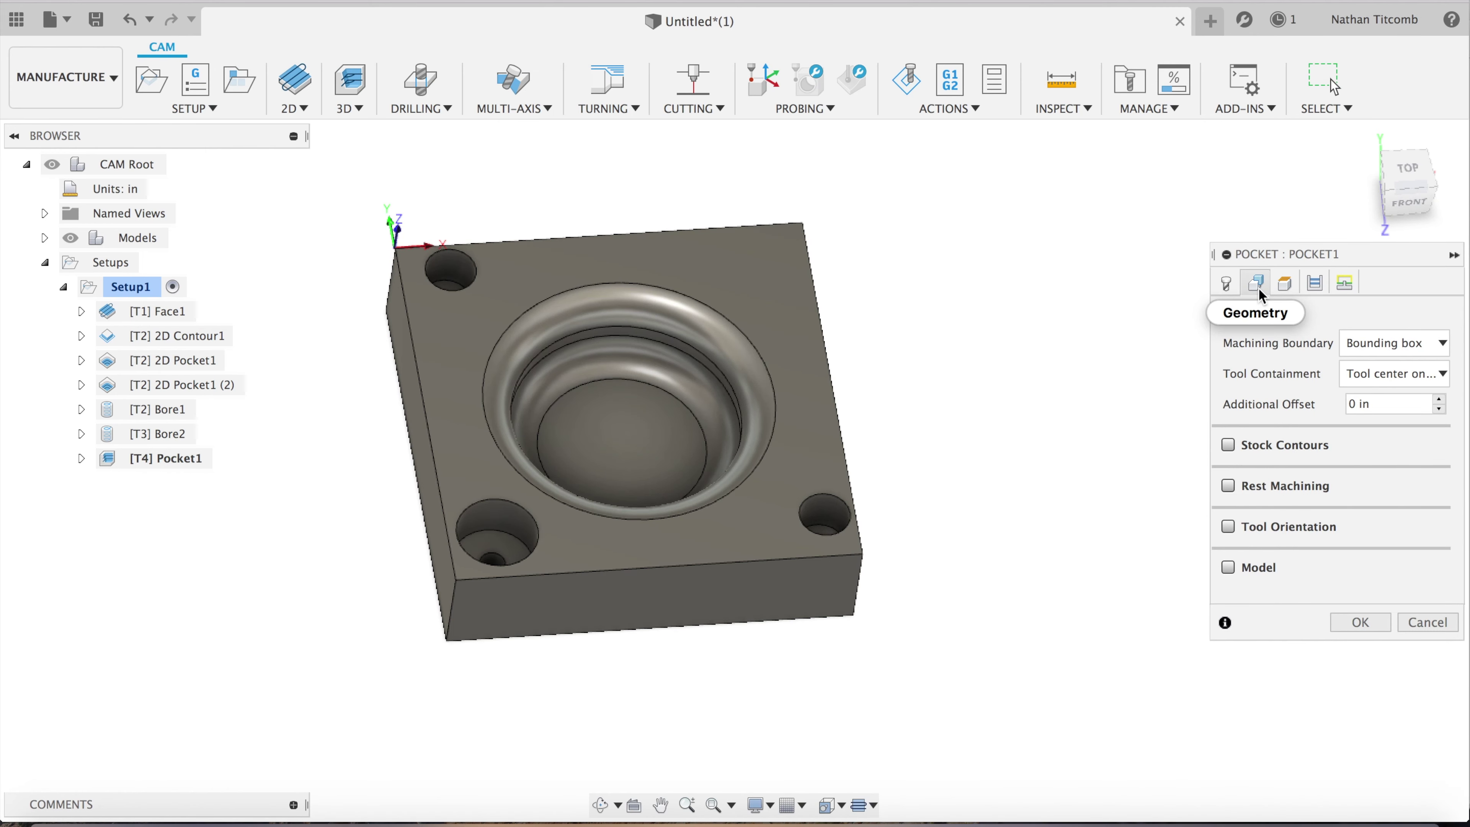
{"action": "left_click", "coordinate": [1380, 375]}
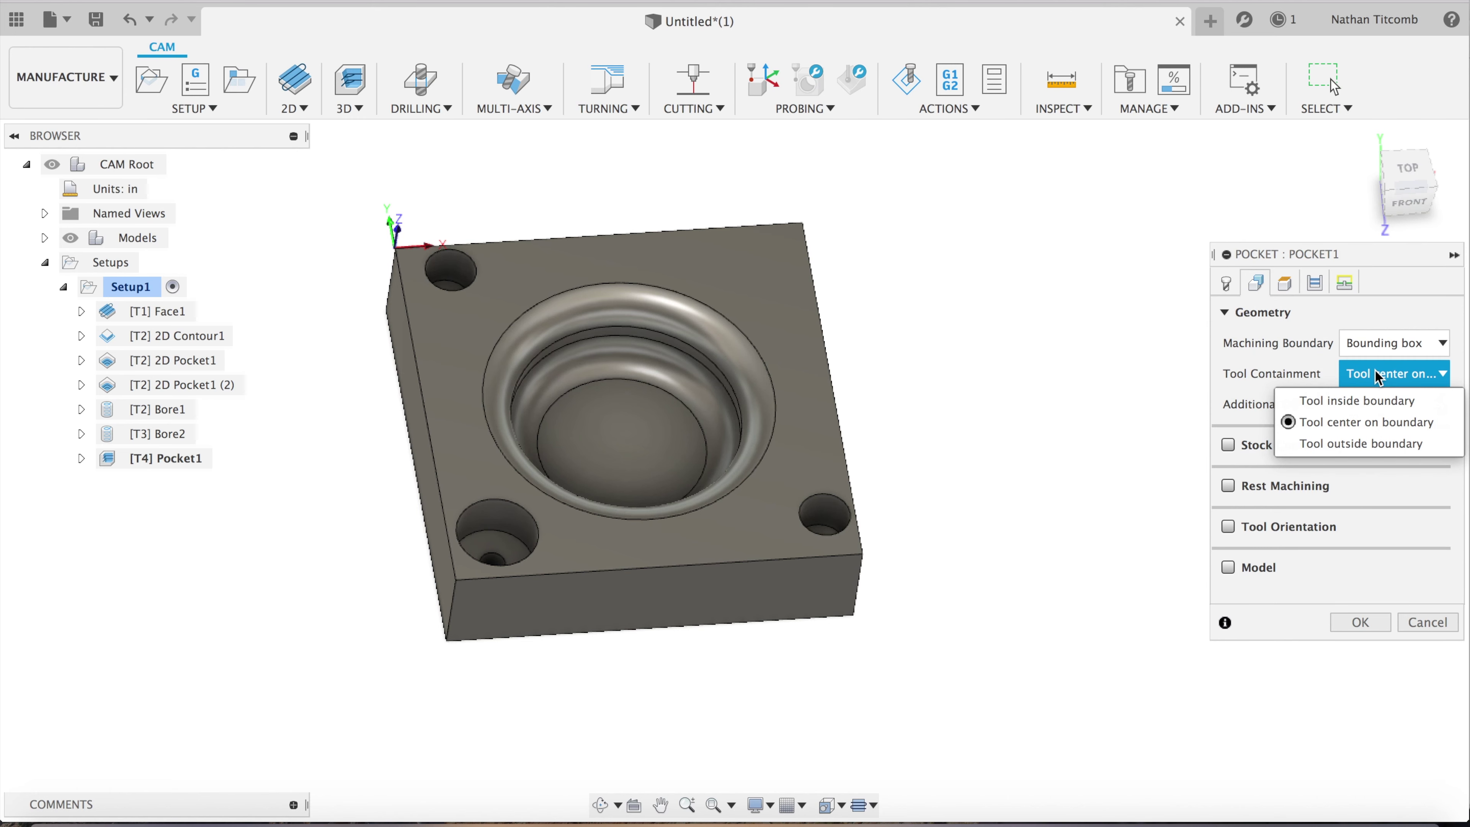
{"action": "left_click", "coordinate": [1389, 342]}
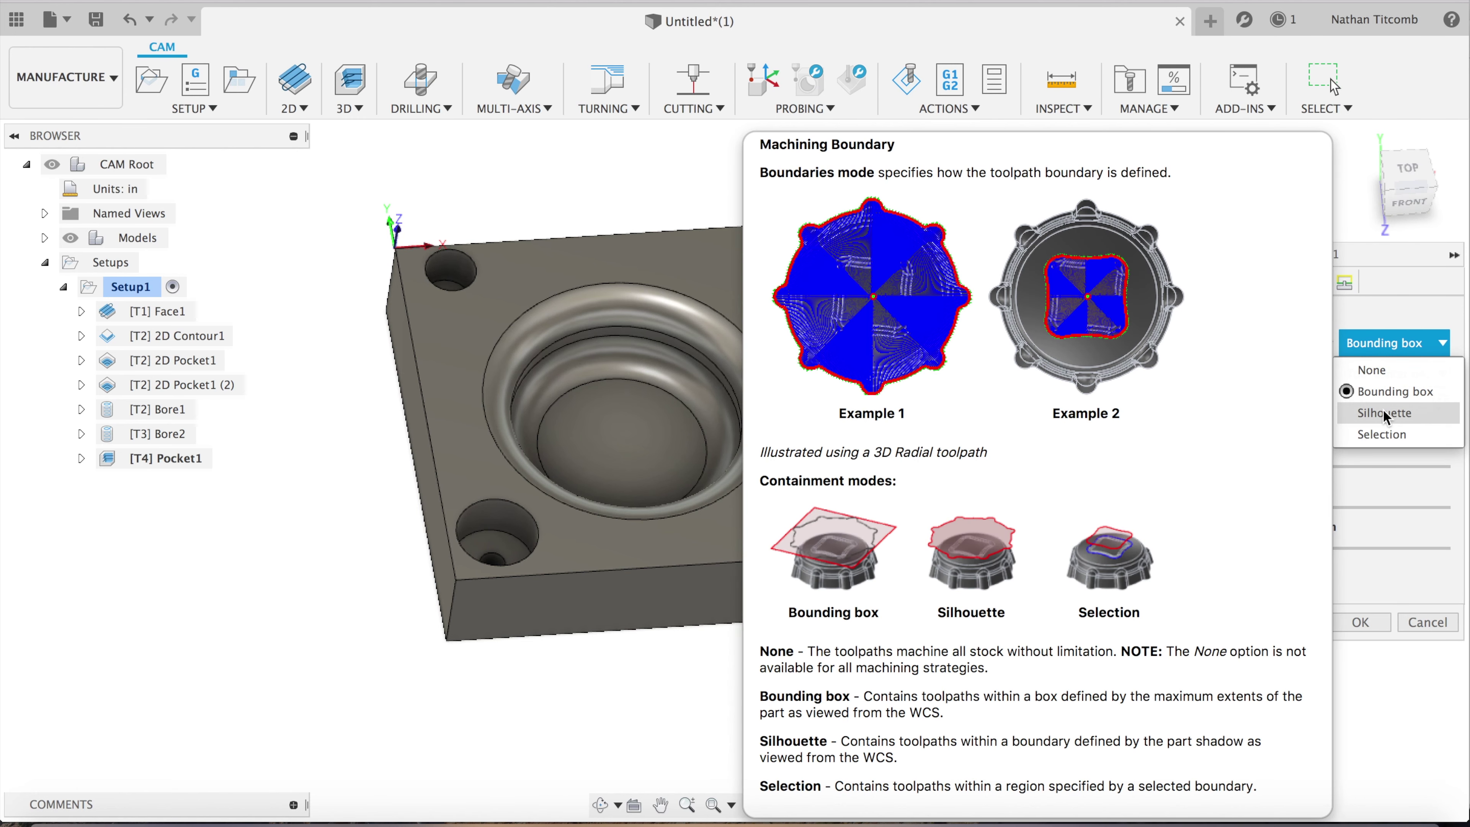
{"action": "left_click", "coordinate": [1384, 411]}
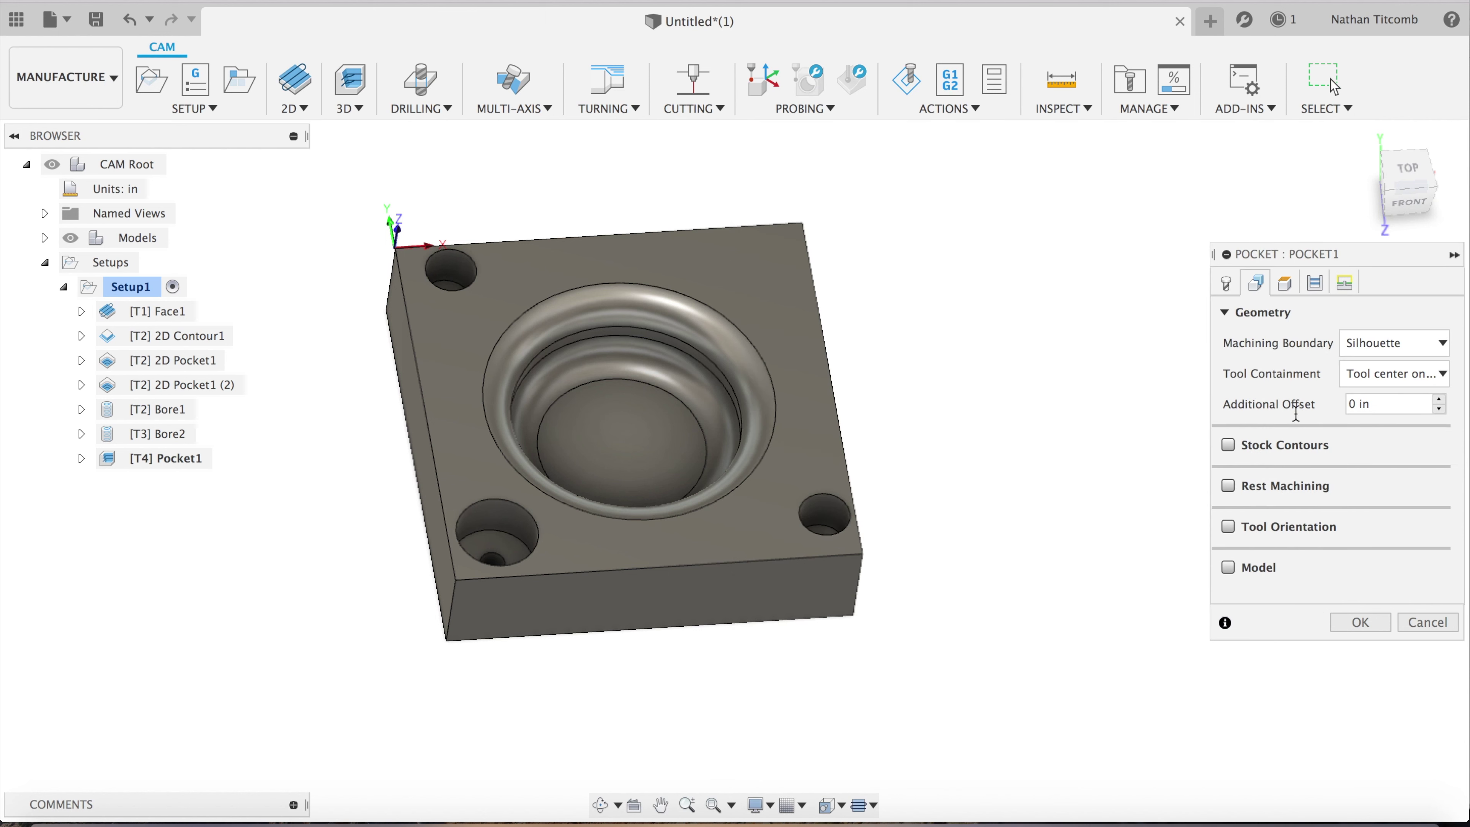
{"action": "left_click", "coordinate": [659, 389]}
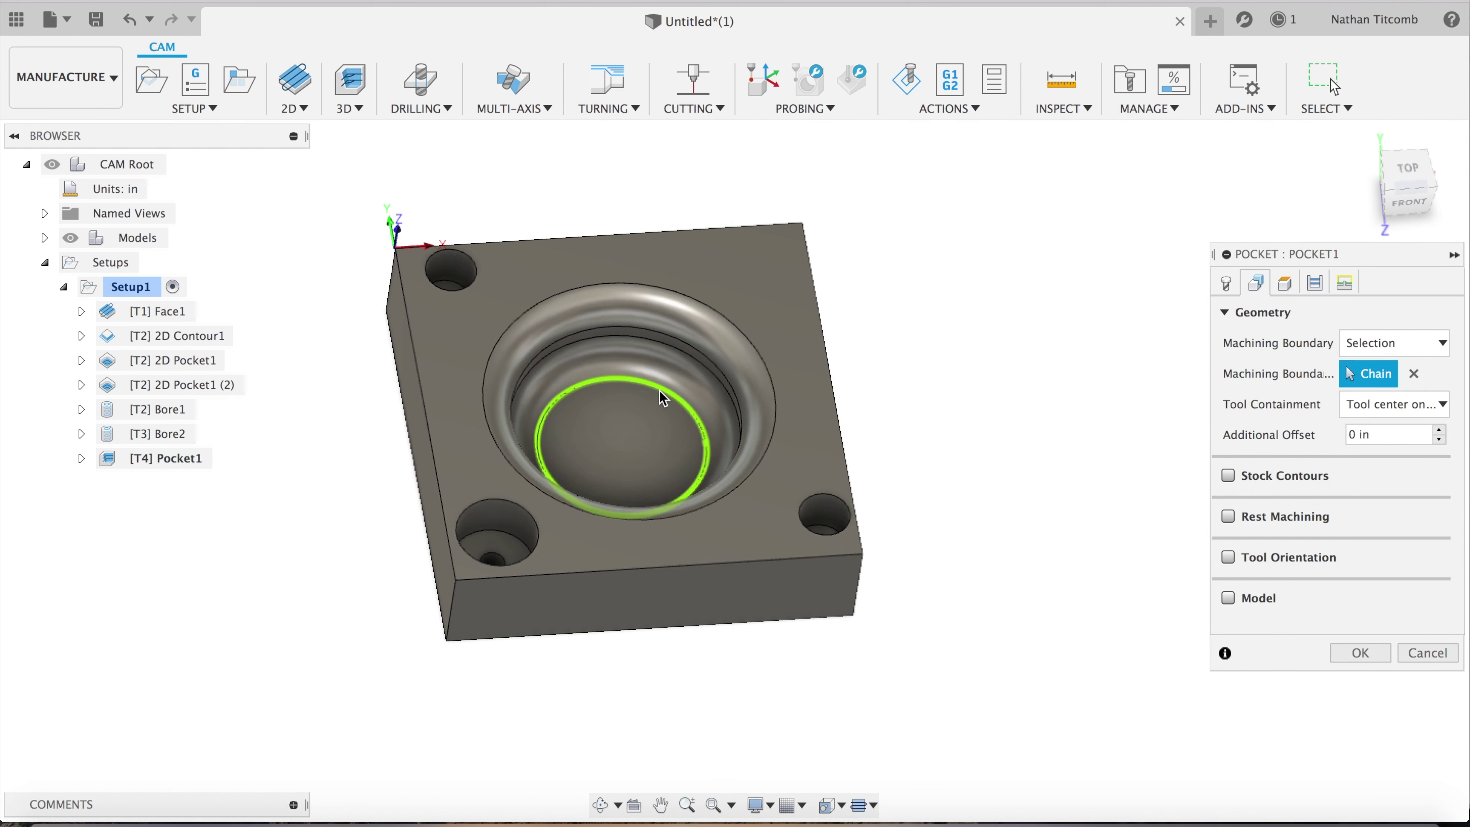
{"action": "left_click", "coordinate": [751, 345]}
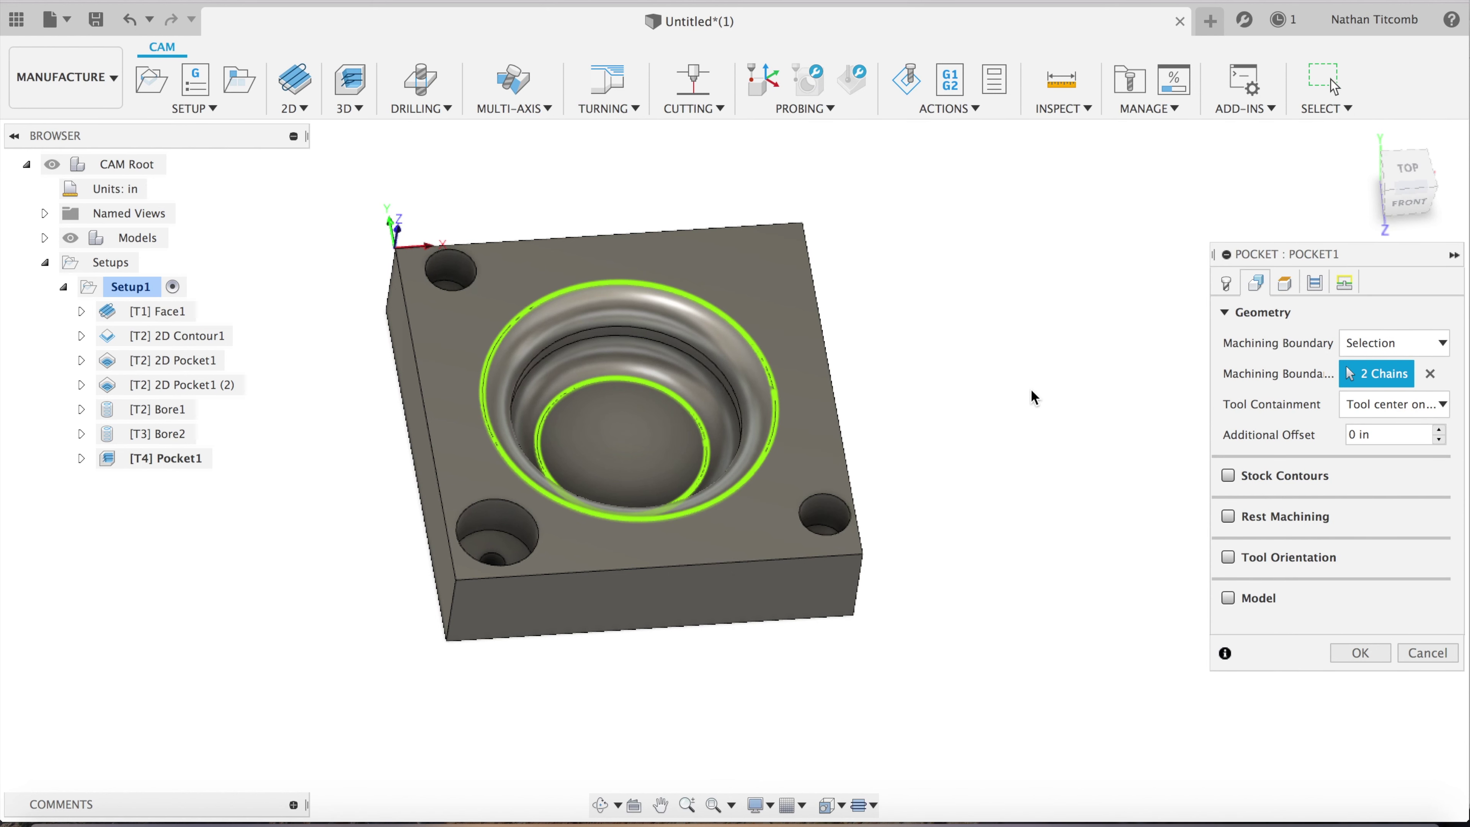
Set a manual maximum stepover of 0.01 in and generate the 3D pocket toolpath
{"action": "left_click", "coordinate": [1315, 283]}
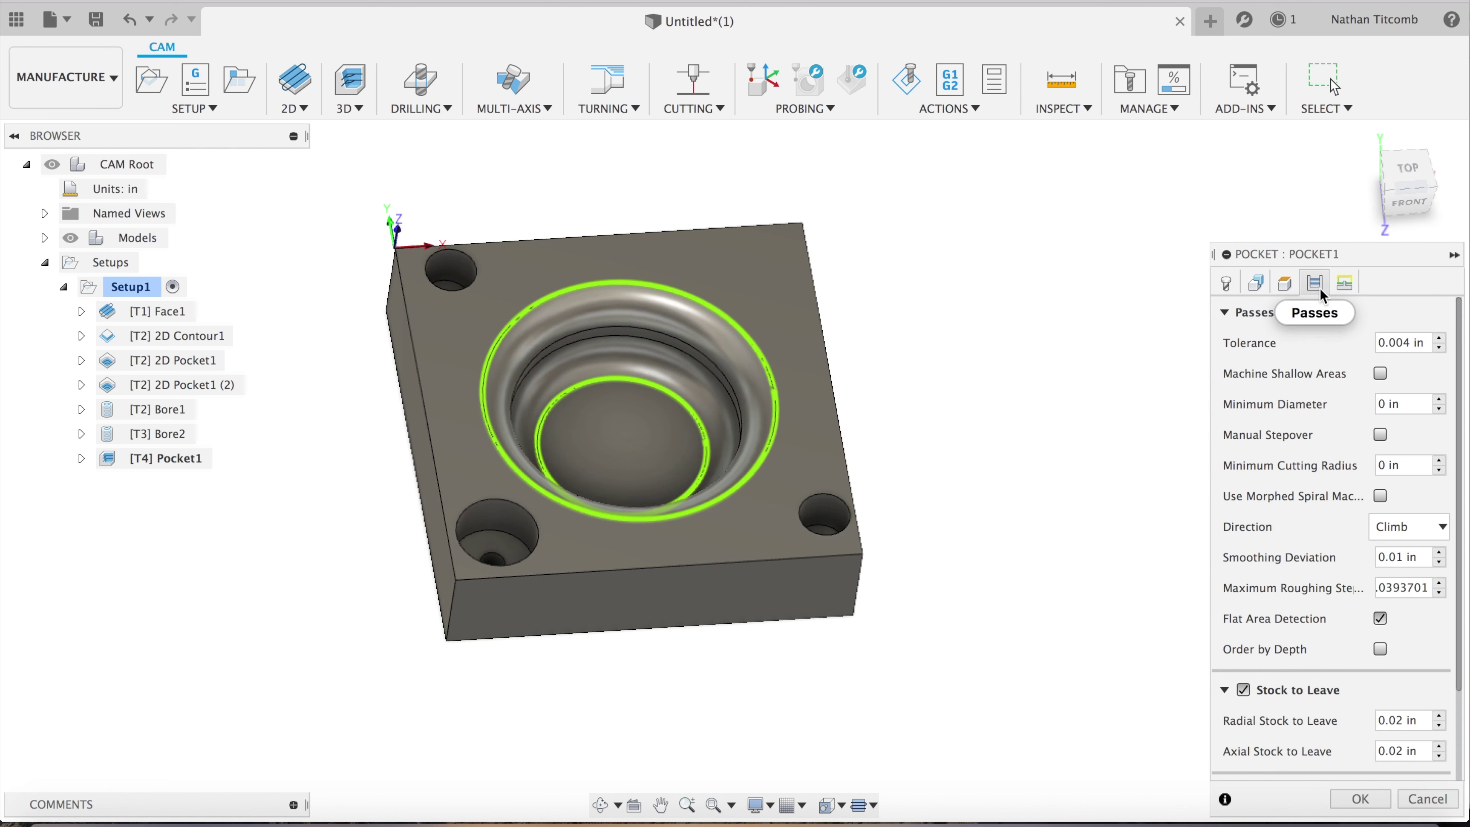
{"action": "left_click", "coordinate": [1380, 435]}
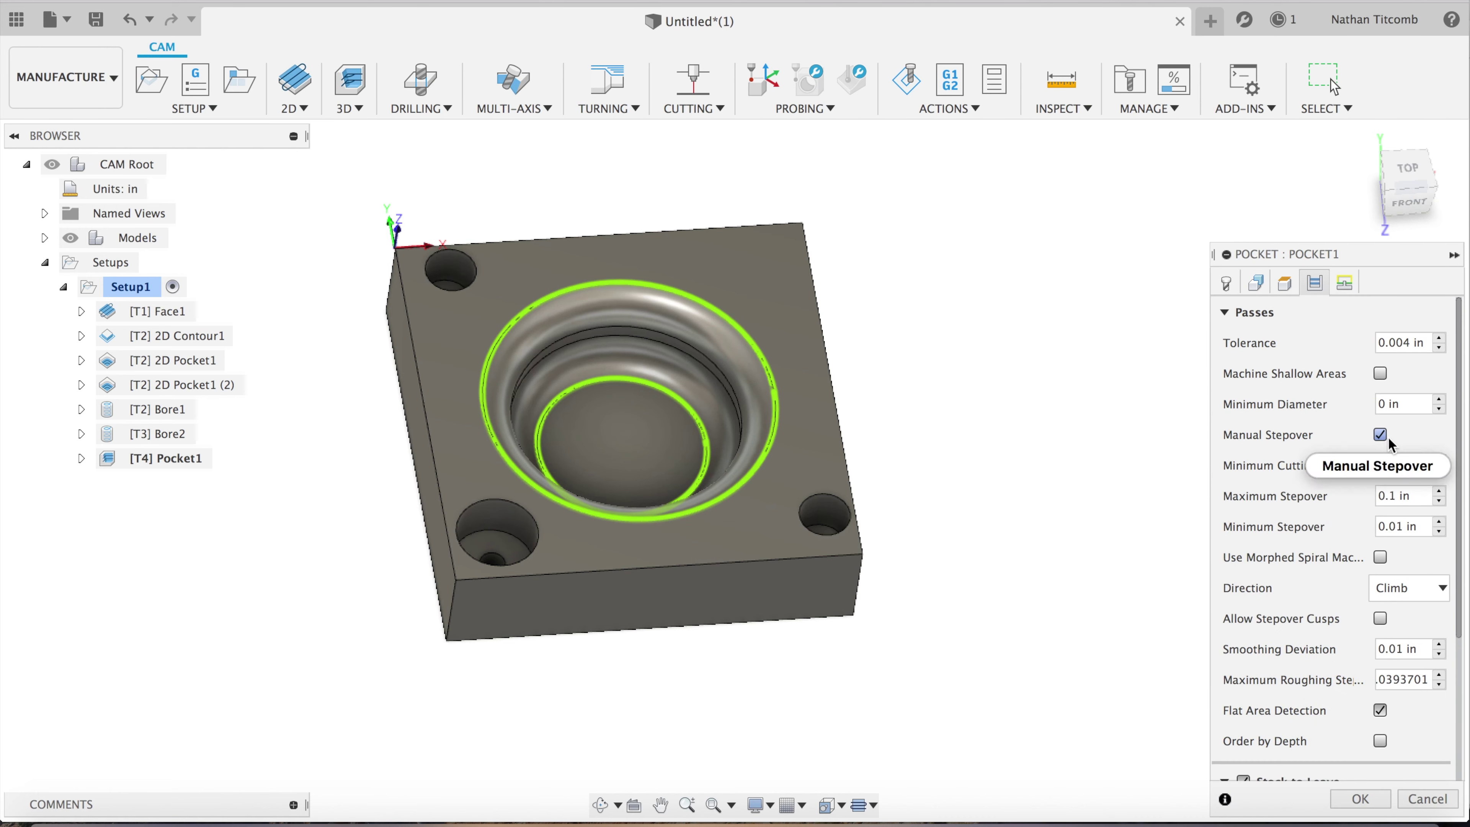
{"action": "left_click", "coordinate": [1340, 499]}
{"action": "type", "text": "0.01"}
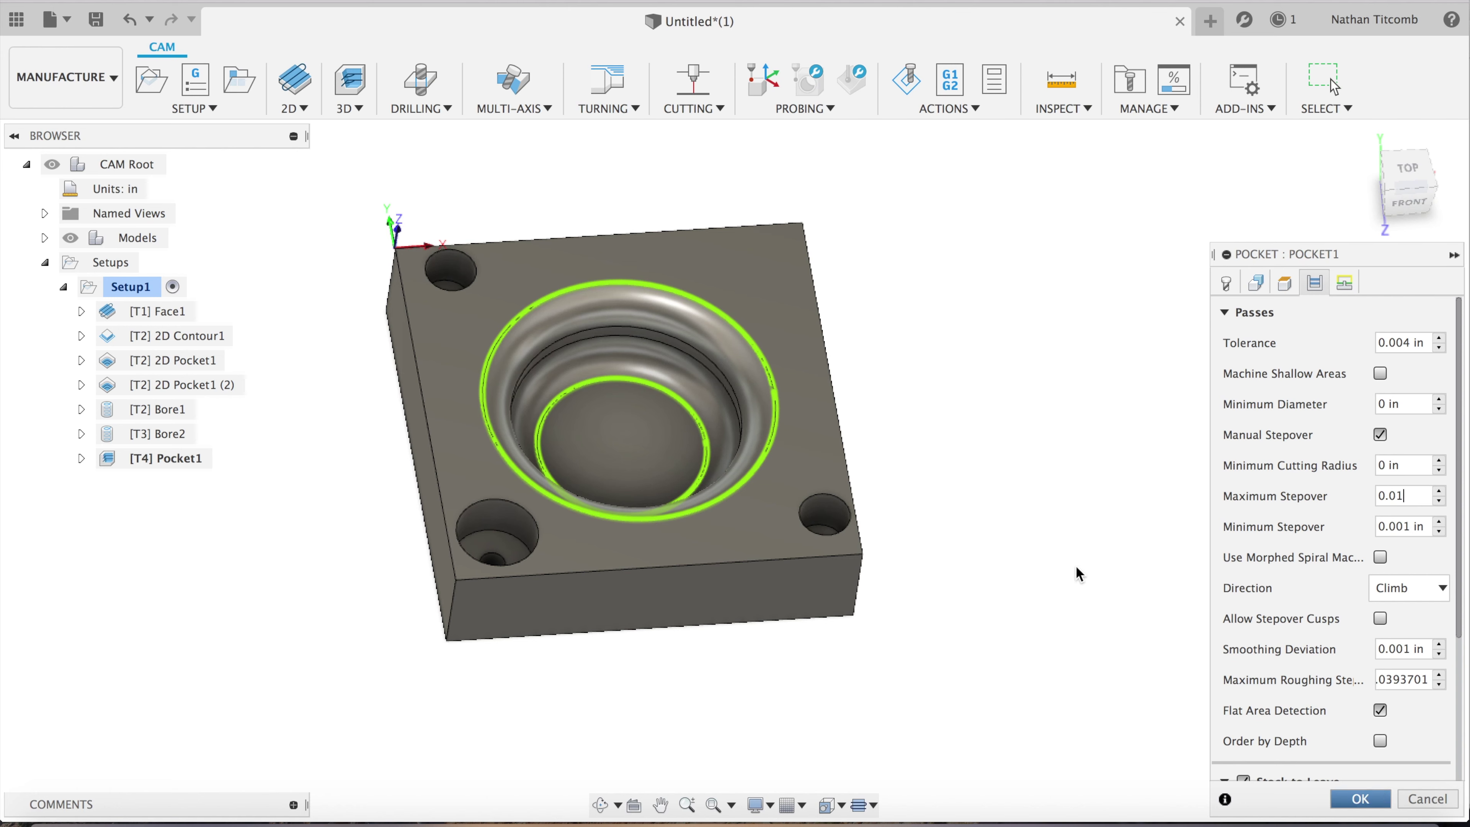
{"action": "key", "text": "Return"}
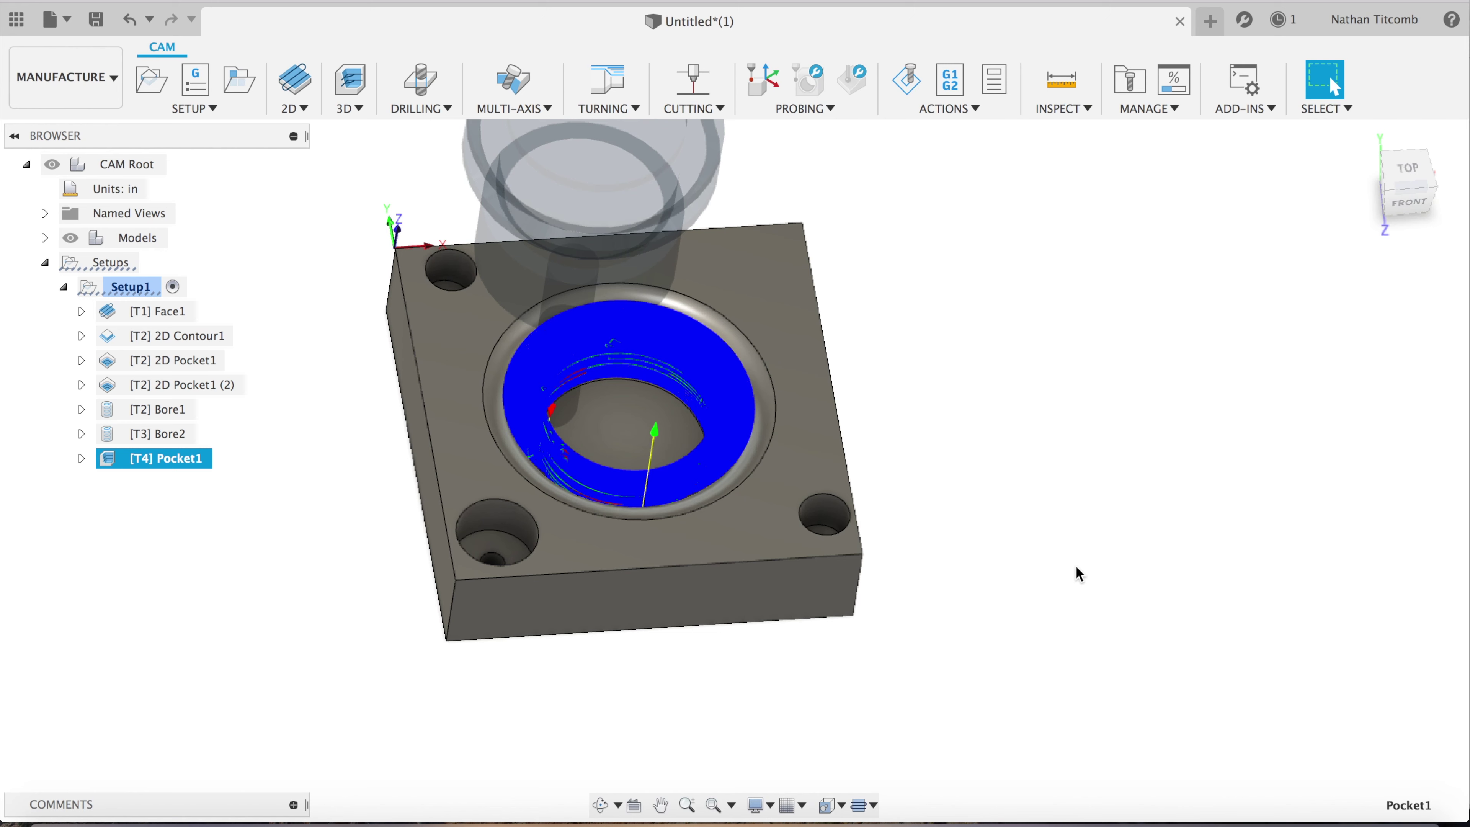
{"action": "left_click", "coordinate": [360, 603]}
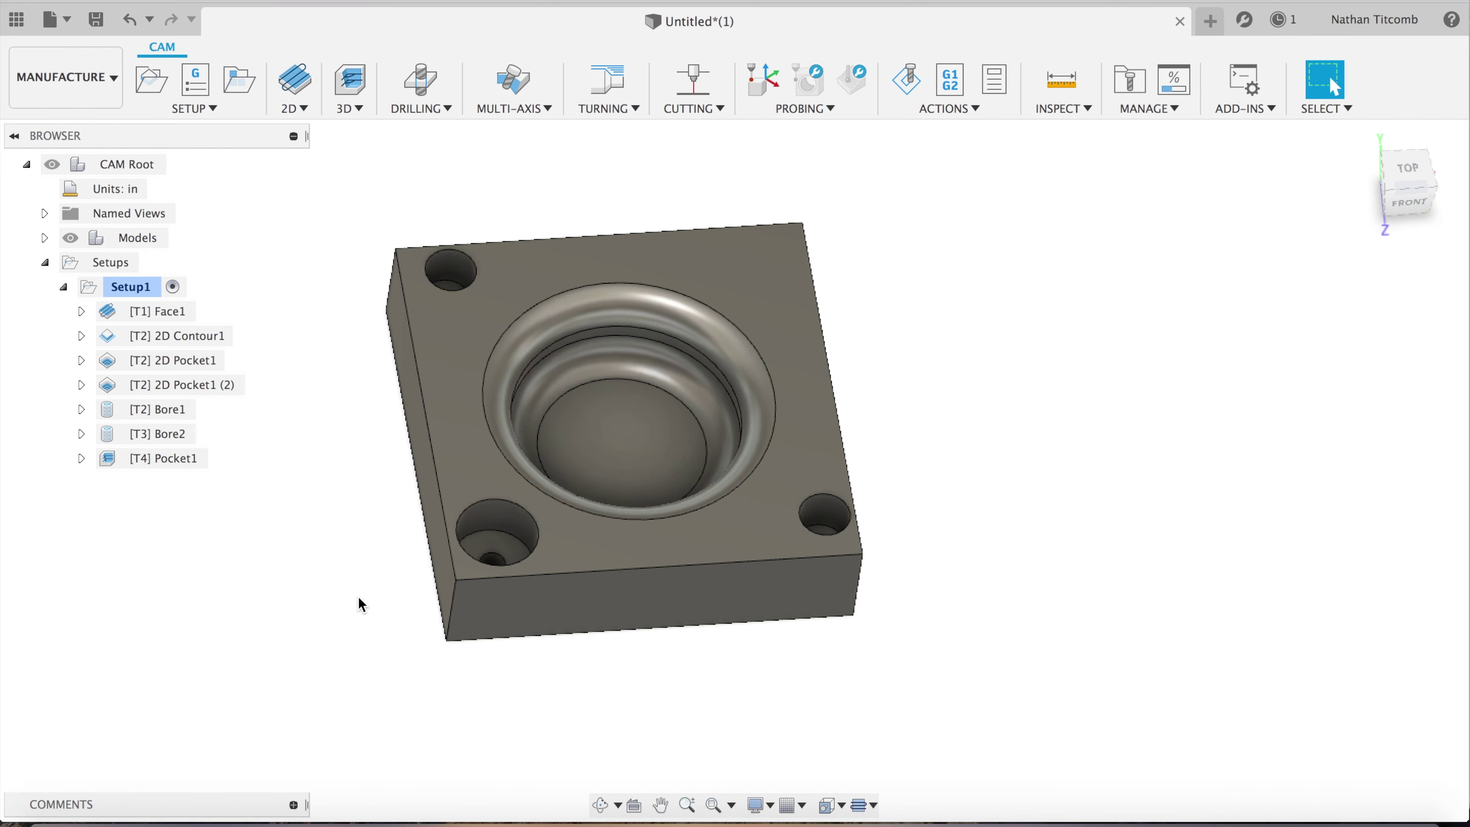
{"action": "left_click", "coordinate": [304, 112]}
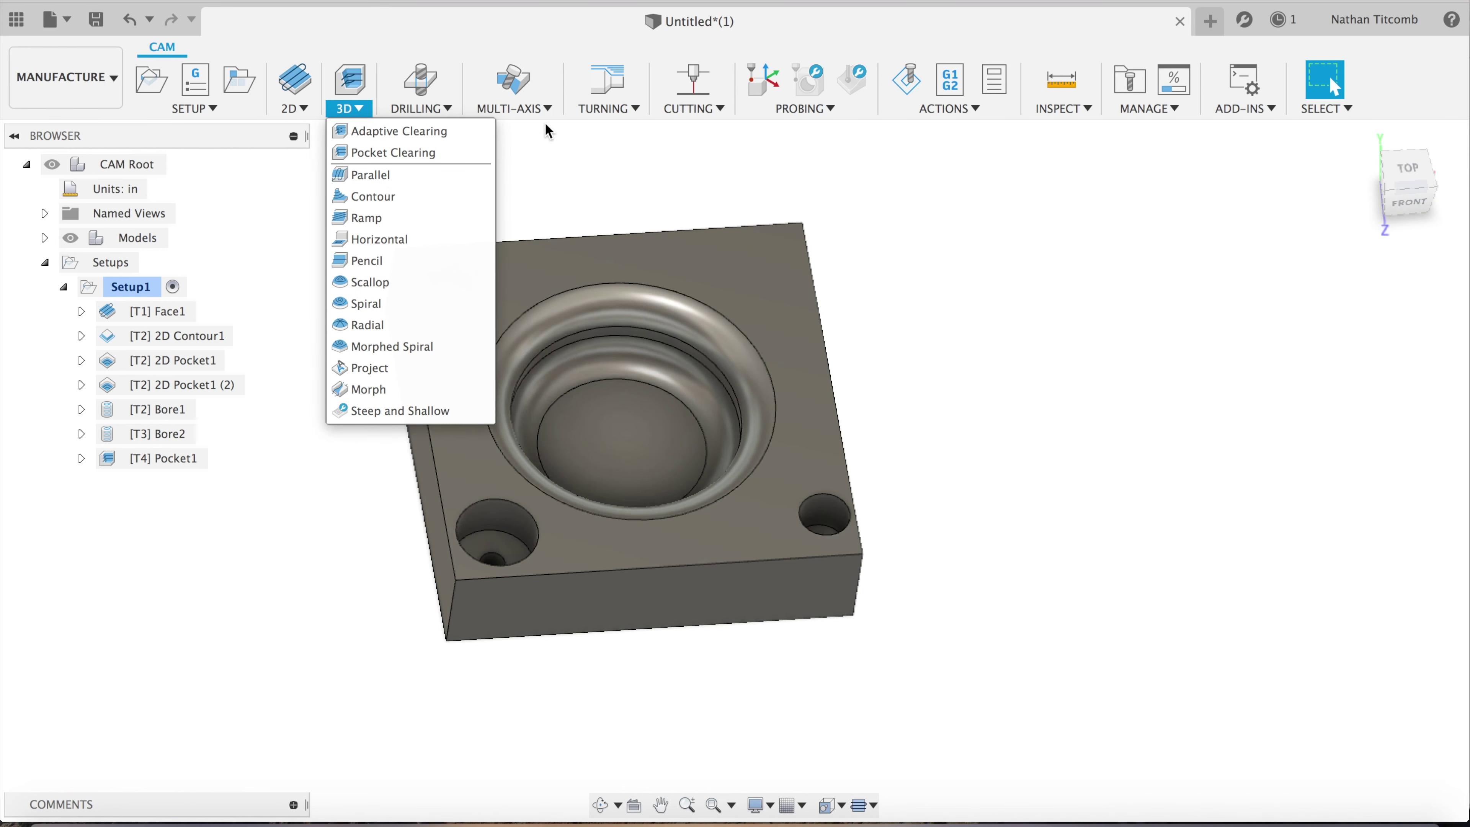
Create a Drill operation on the bottom-left, bottom-right and top-left corner holes, then choose its tool
{"action": "mouse_move", "coordinate": [440, 109]}
{"action": "left_click", "coordinate": [414, 130]}
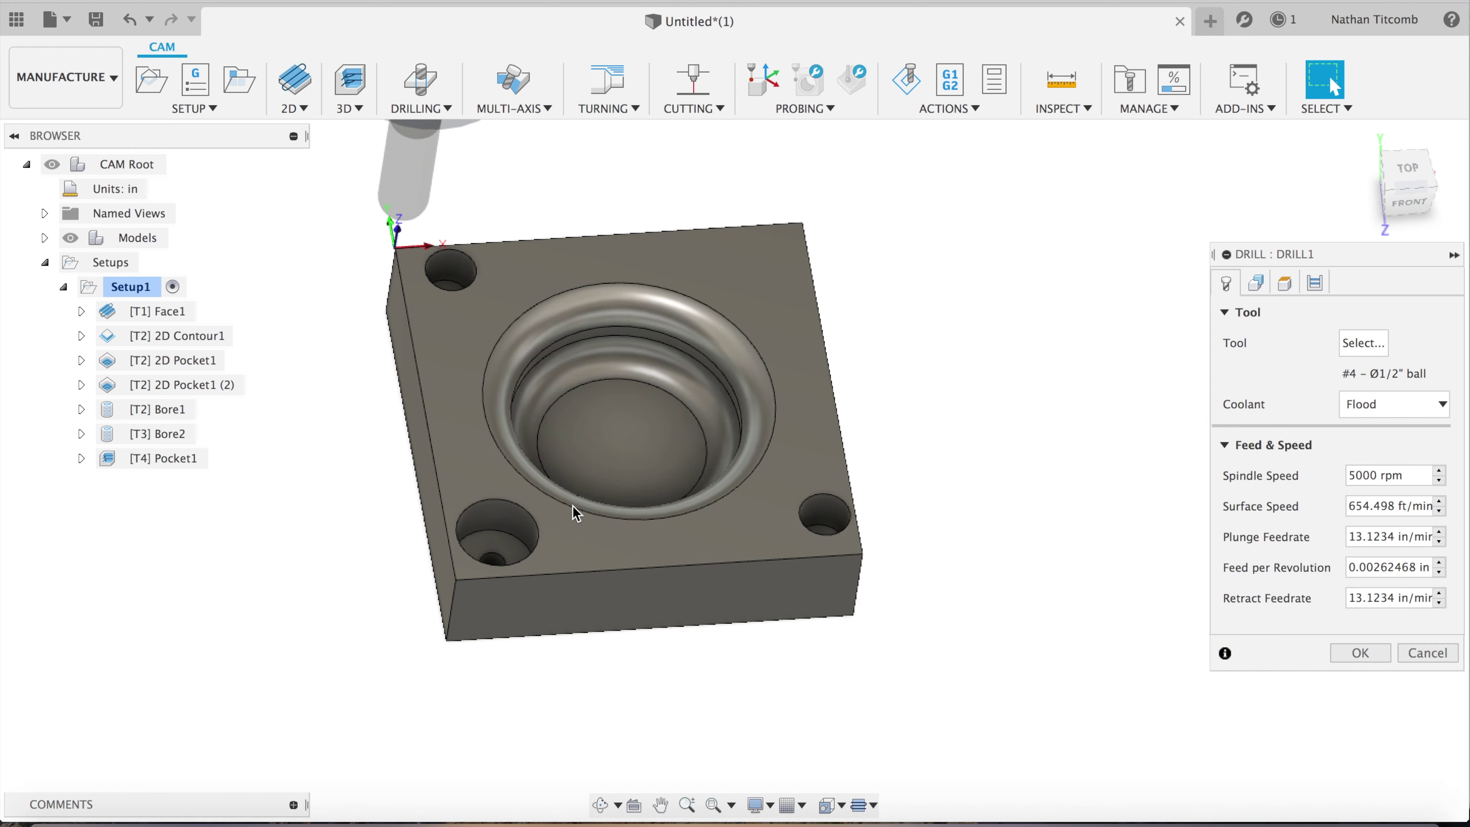
{"action": "left_click", "coordinate": [492, 576]}
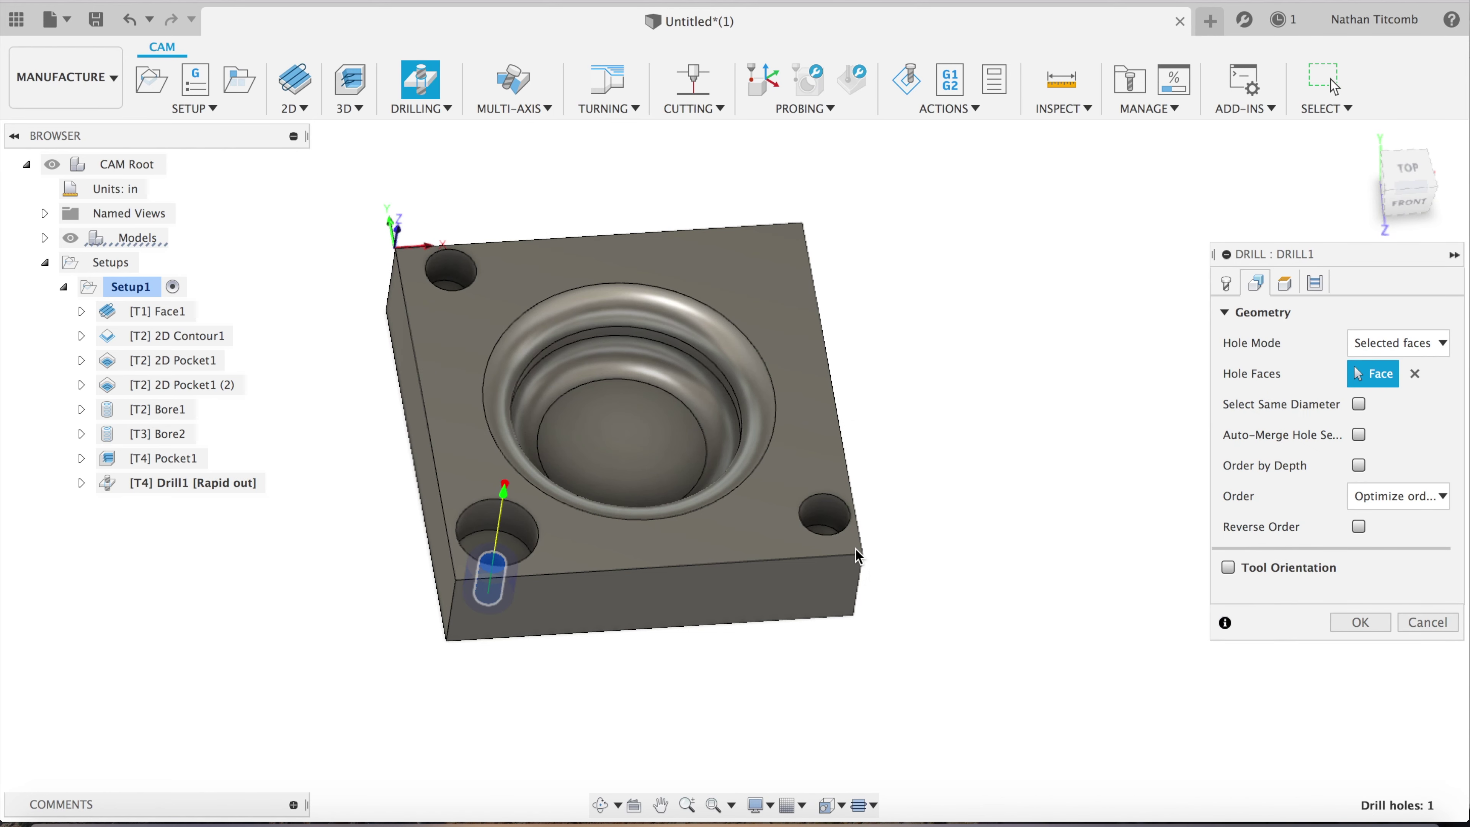
{"action": "left_click_drag", "start_coordinate": [1412, 181], "coordinate": [1407, 197]}
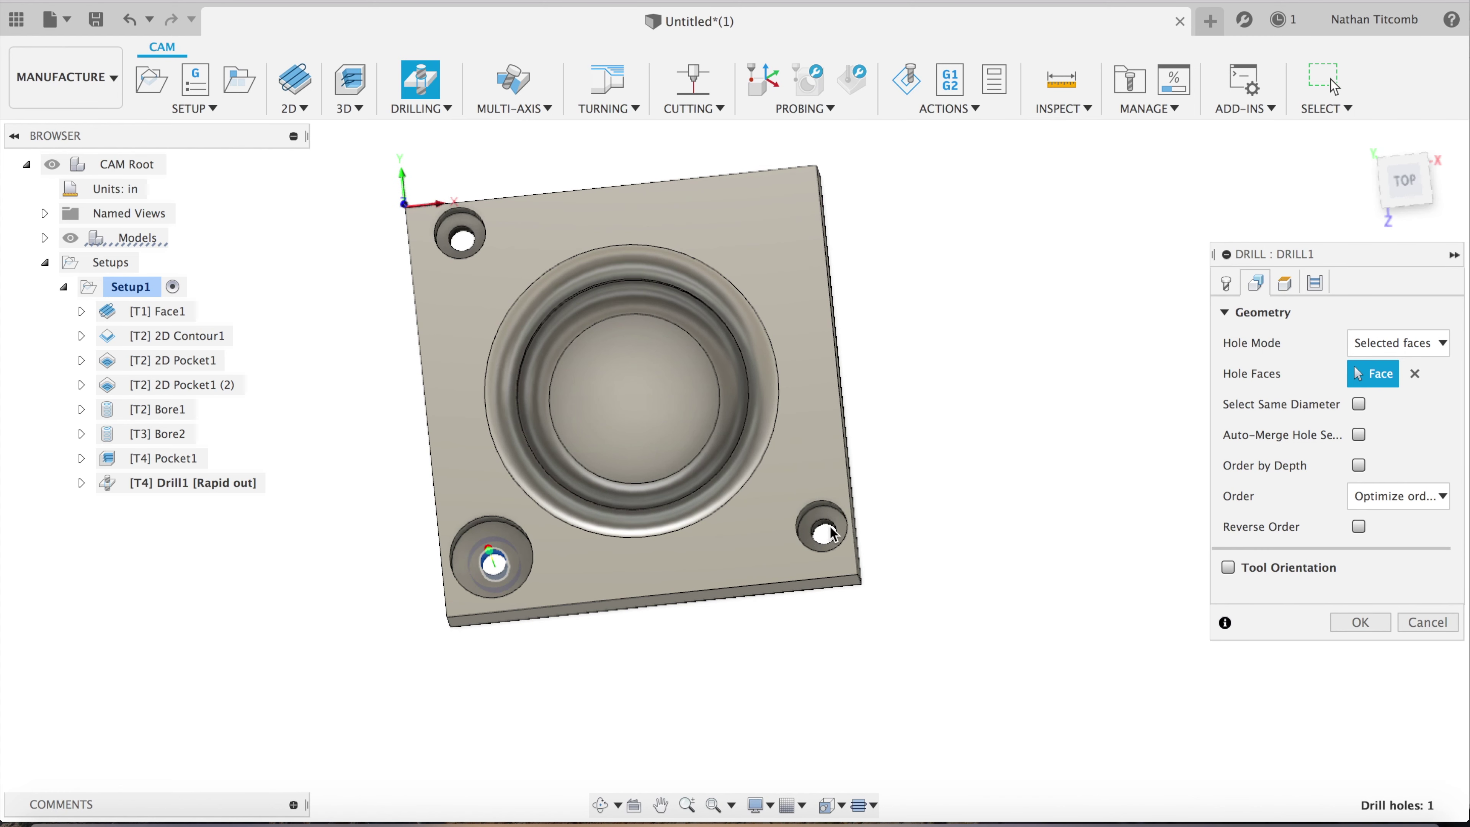
{"action": "left_click", "coordinate": [832, 528]}
{"action": "left_click", "coordinate": [471, 239]}
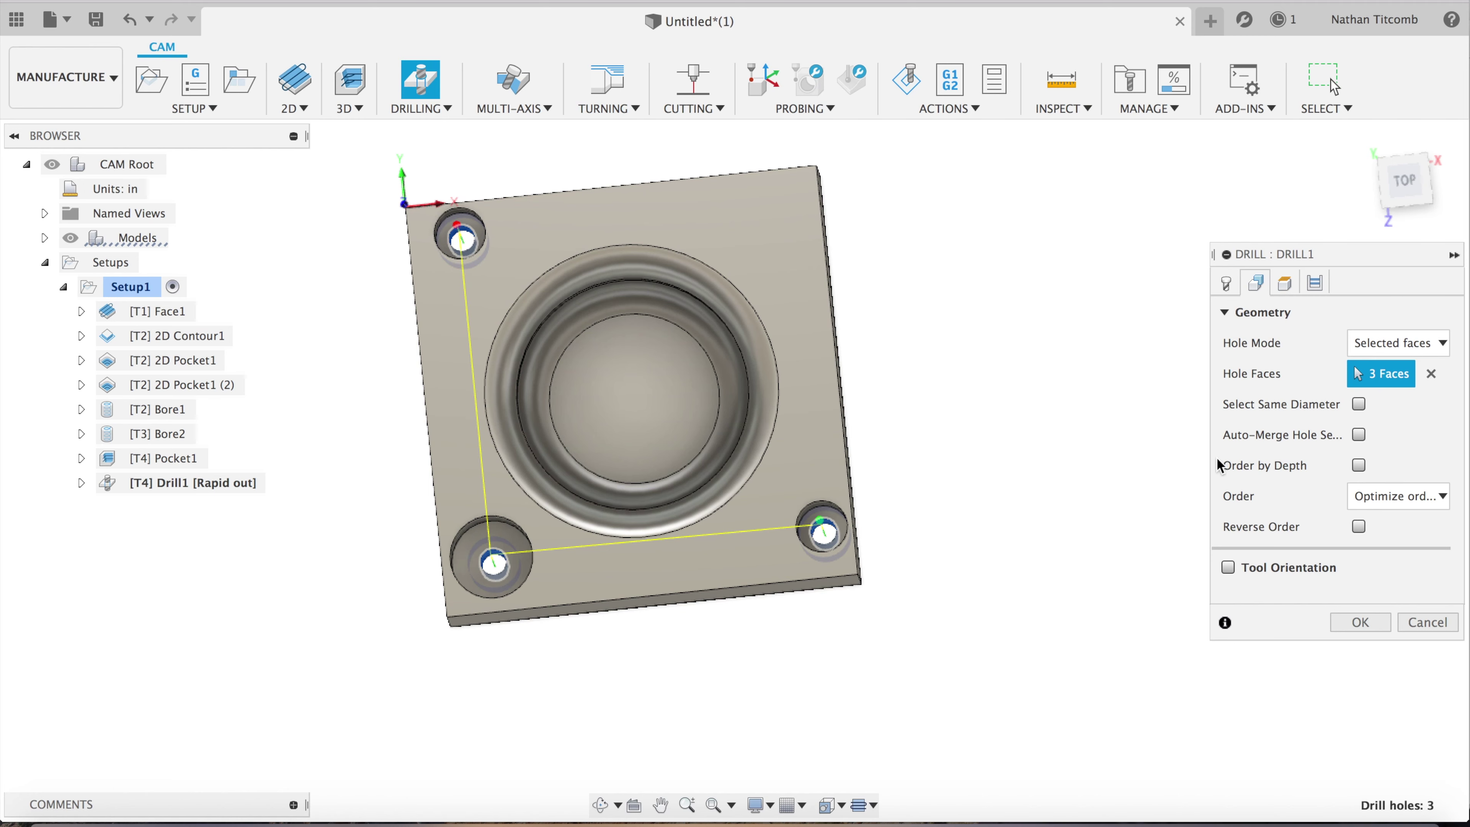
{"action": "left_click", "coordinate": [1227, 283]}
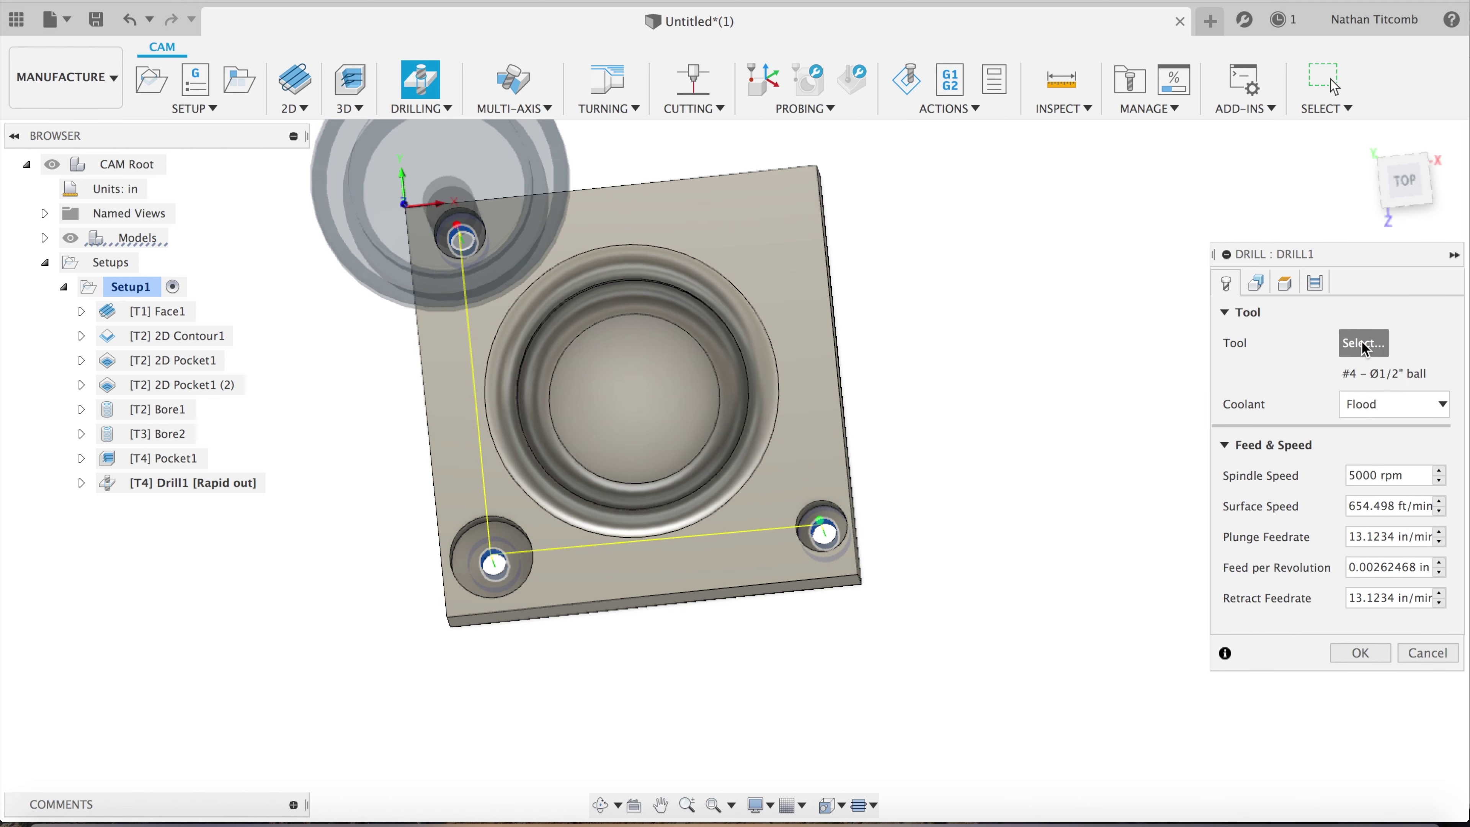
{"action": "left_click", "coordinate": [1364, 343]}
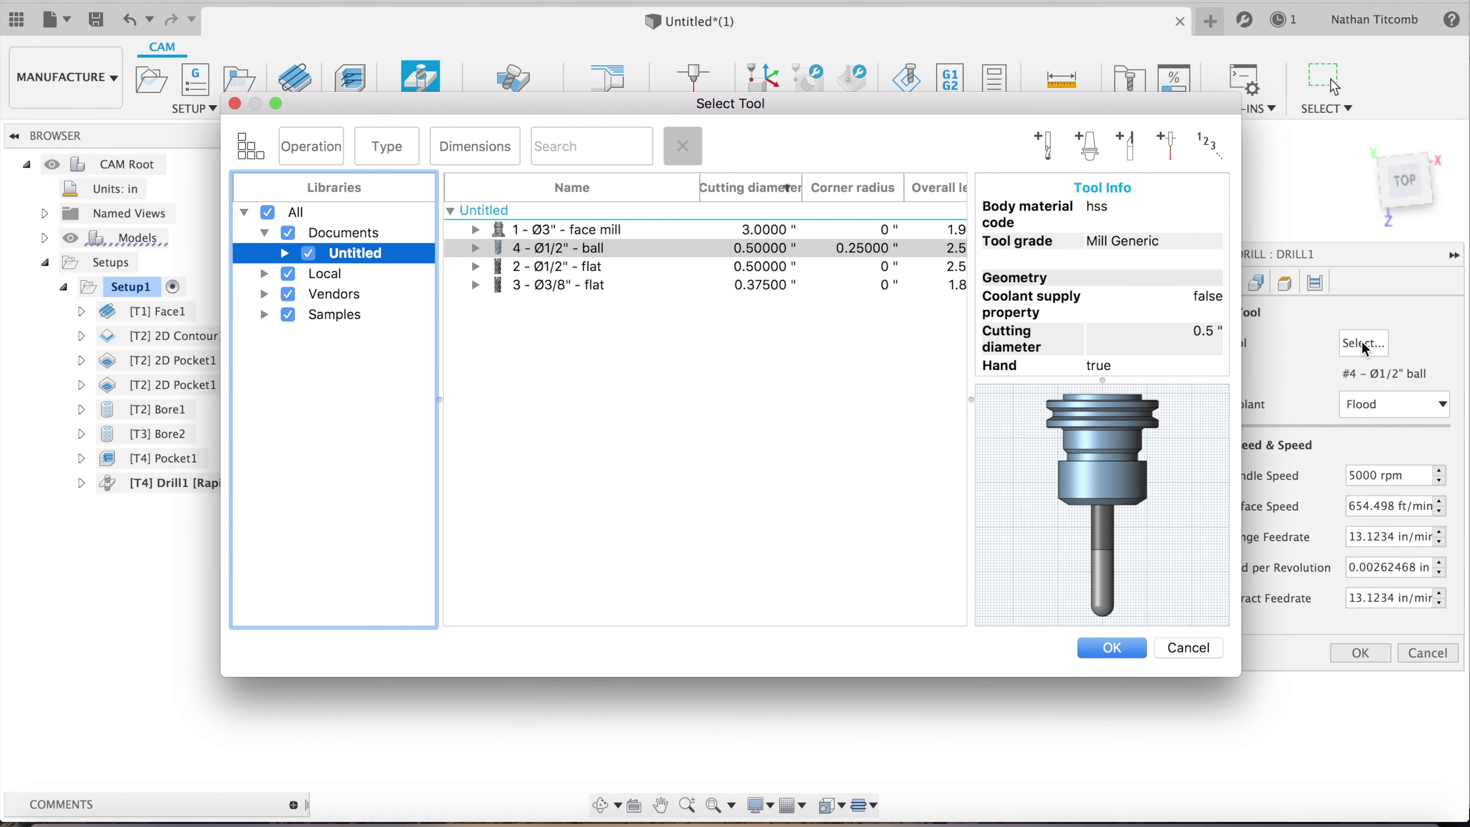
Add a new Spot drill tool to the library with a 0.375 in diameter
{"action": "left_click", "coordinate": [1052, 145]}
{"action": "left_click", "coordinate": [359, 139]}
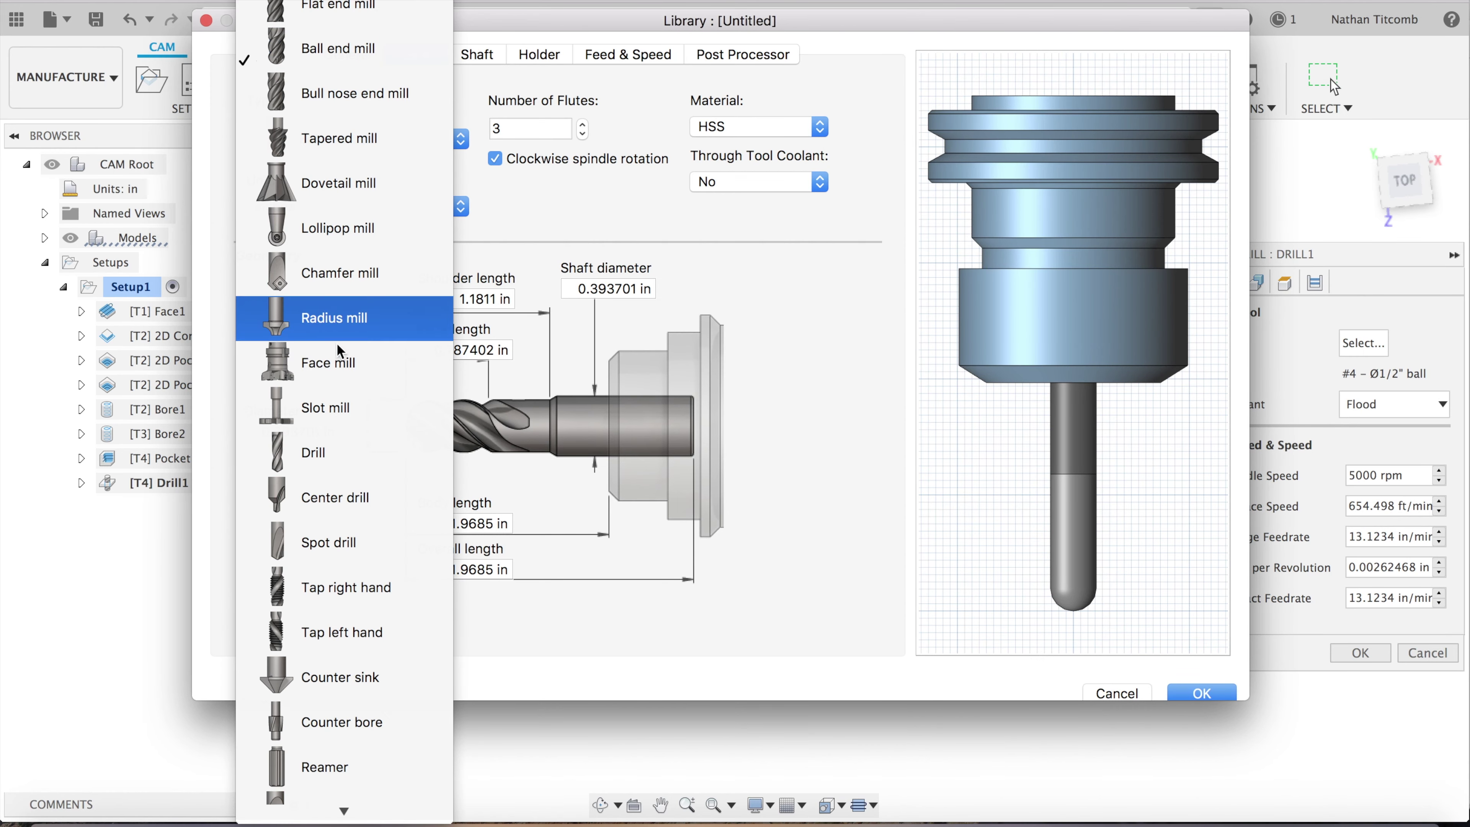
{"action": "scroll", "coordinate": [342, 426], "scroll_direction": "down", "scroll_amount": 2}
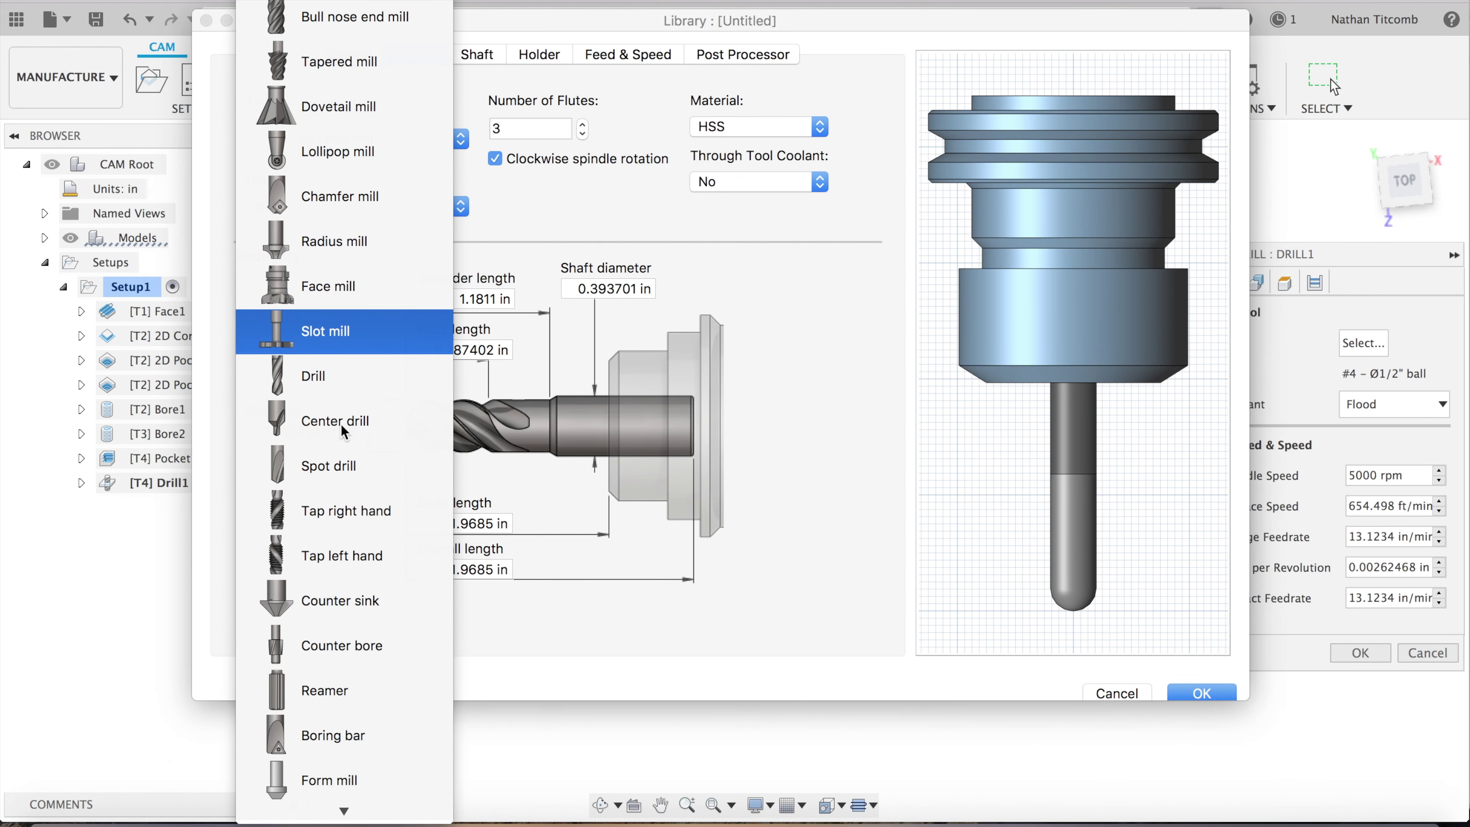
{"action": "left_click", "coordinate": [331, 467]}
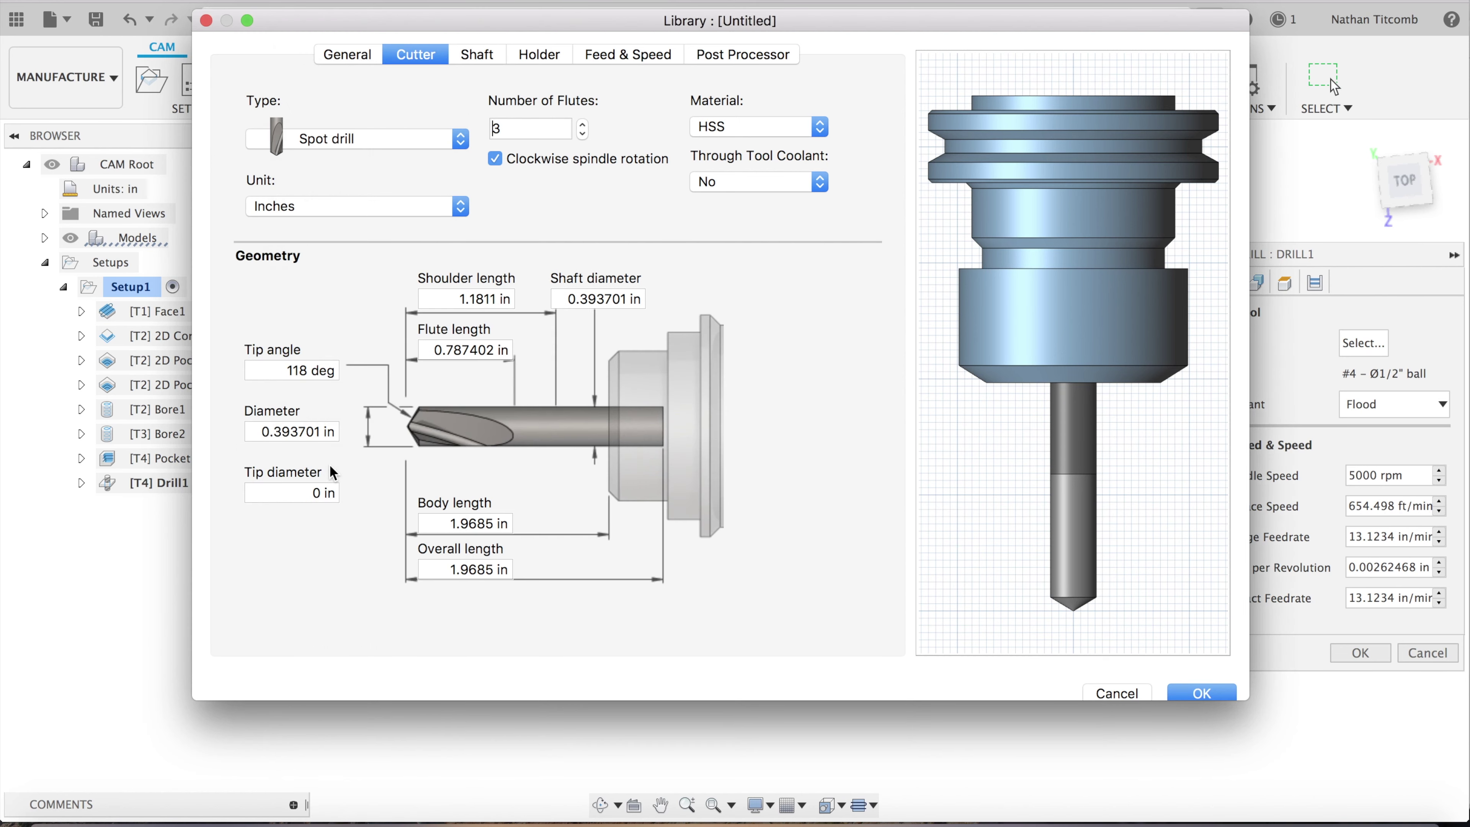
{"action": "triple_click", "coordinate": [258, 431]}
{"action": "type", "text": "0."}
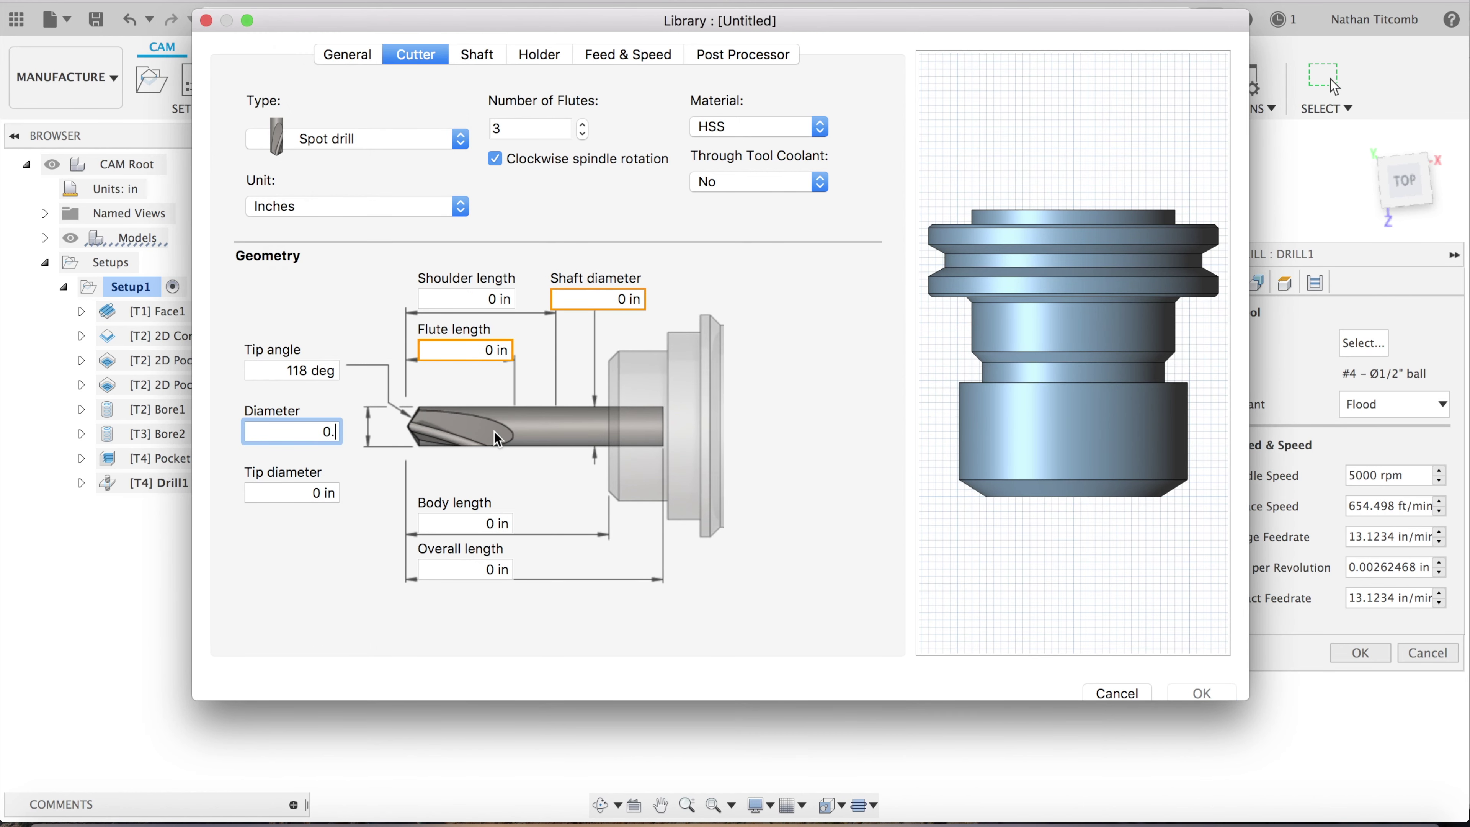
{"action": "type", "text": "375"}
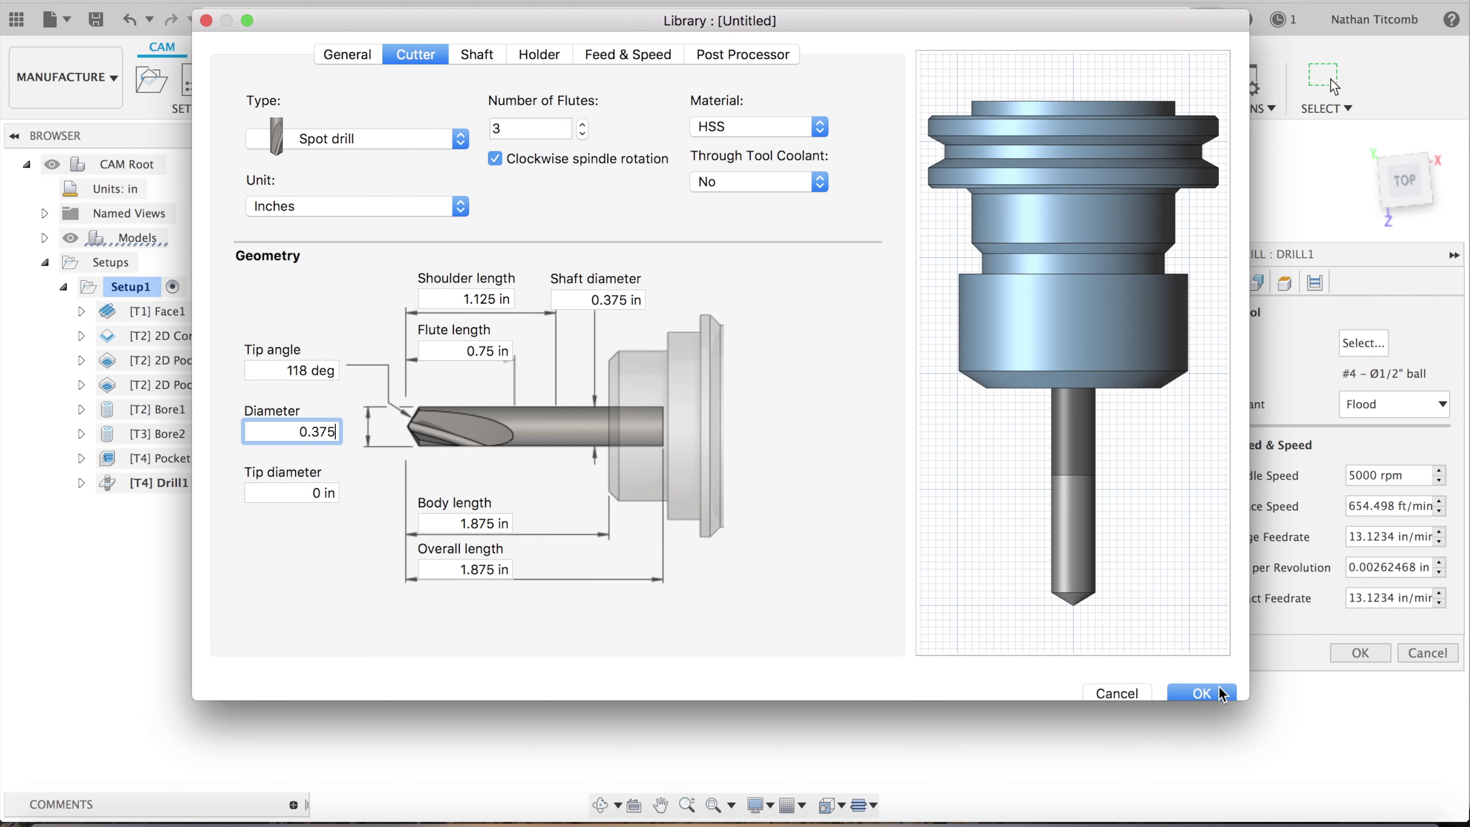
Assign the new 3/8" spot drill to Drill1 and set its bottom height to a 0.01 in chamfer width
{"action": "left_click", "coordinate": [1201, 693]}
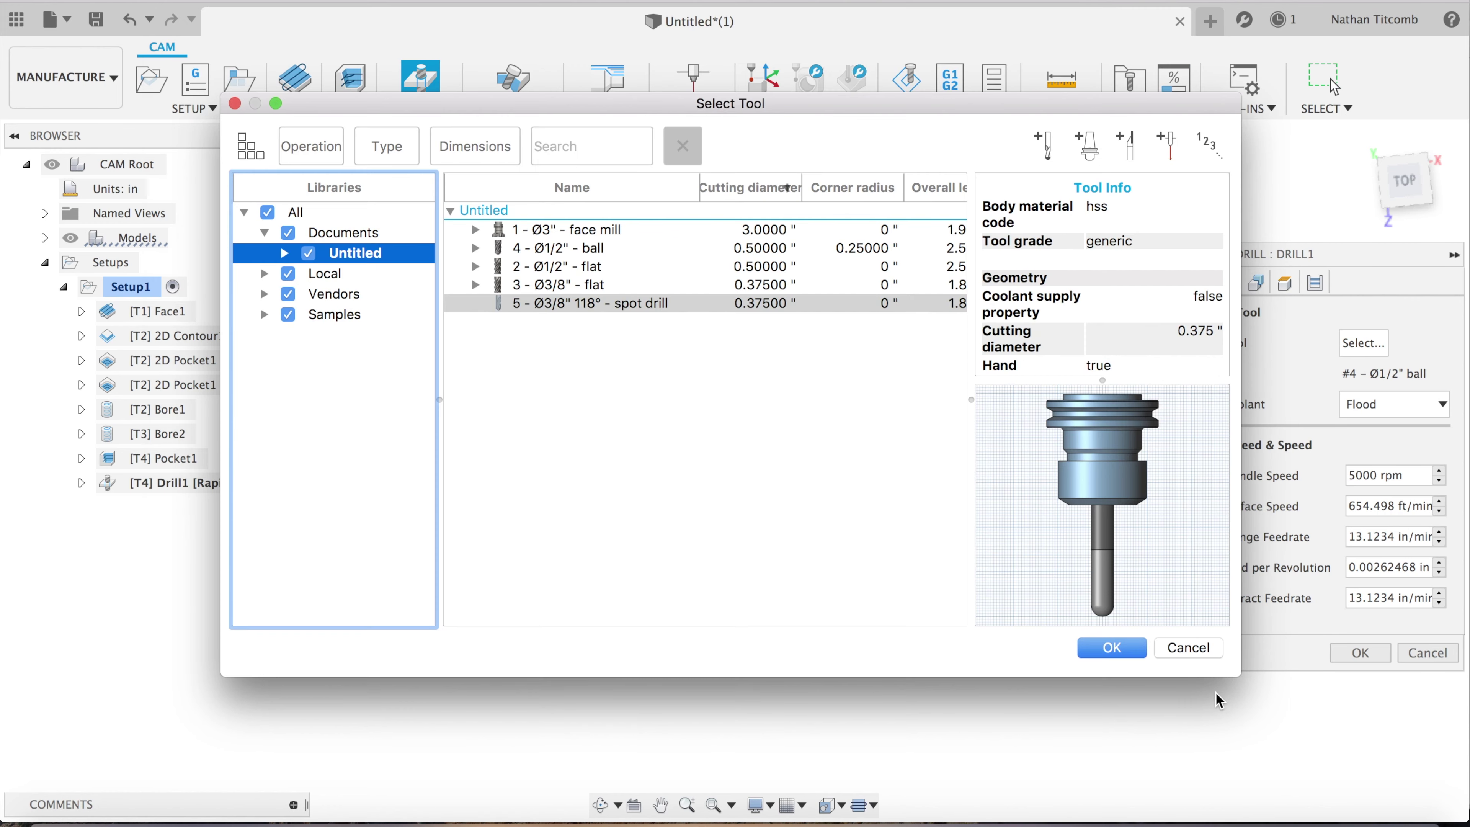
{"action": "left_click", "coordinate": [1117, 649]}
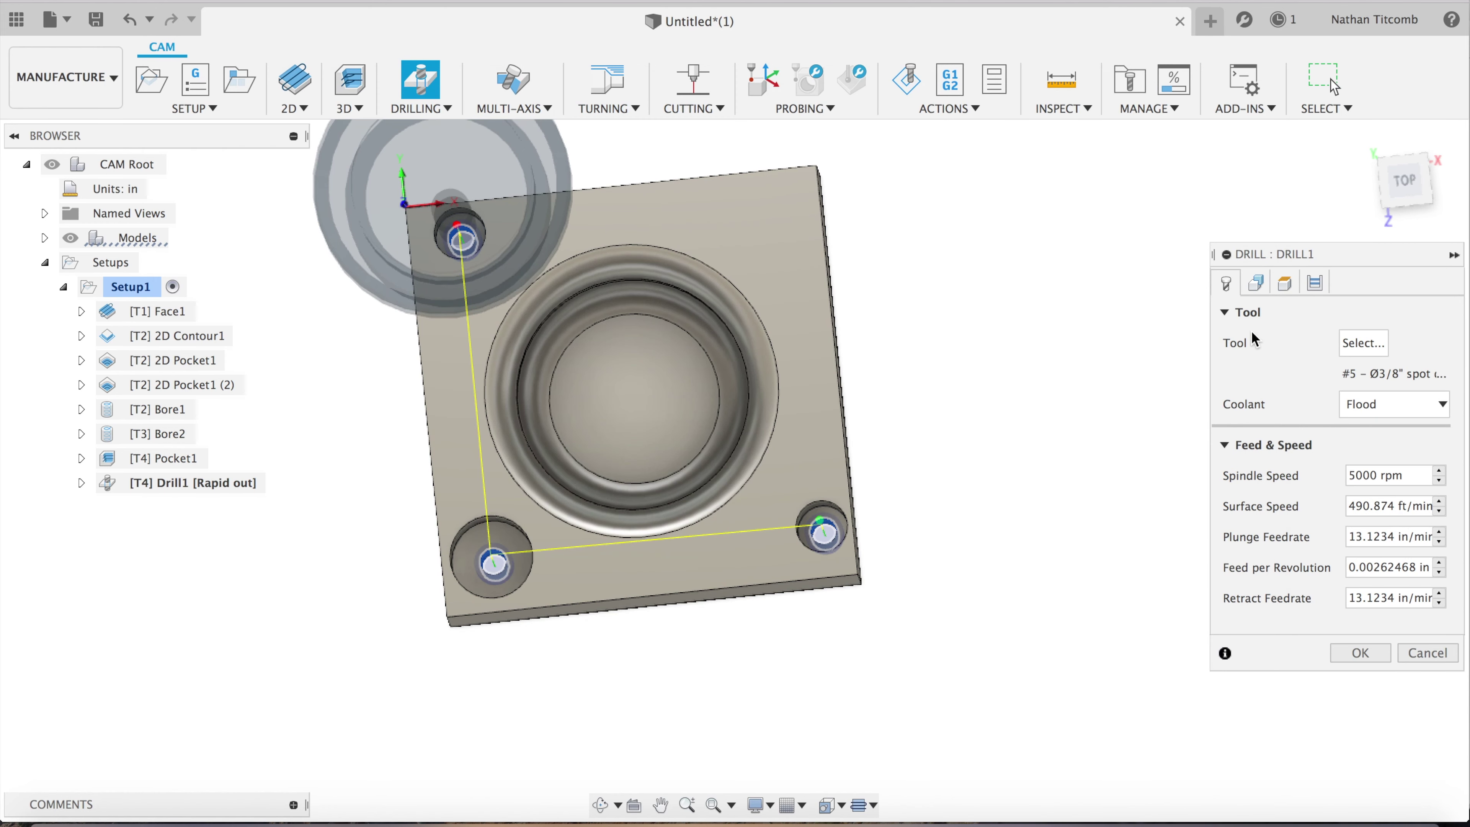
{"action": "left_click", "coordinate": [1257, 283]}
{"action": "left_click", "coordinate": [1284, 284]}
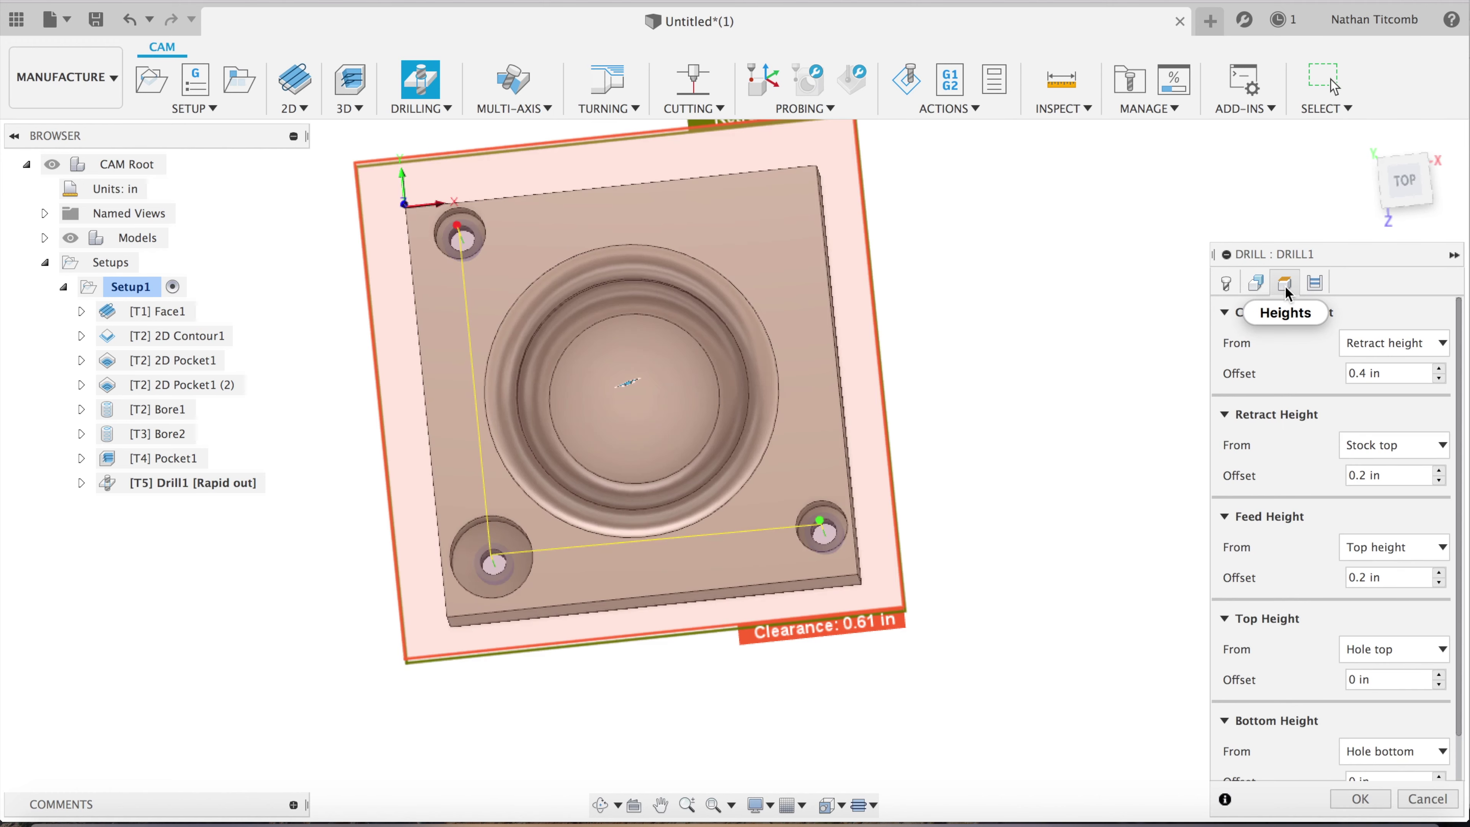
{"action": "scroll", "coordinate": [1336, 539], "scroll_direction": "down", "scroll_amount": 2}
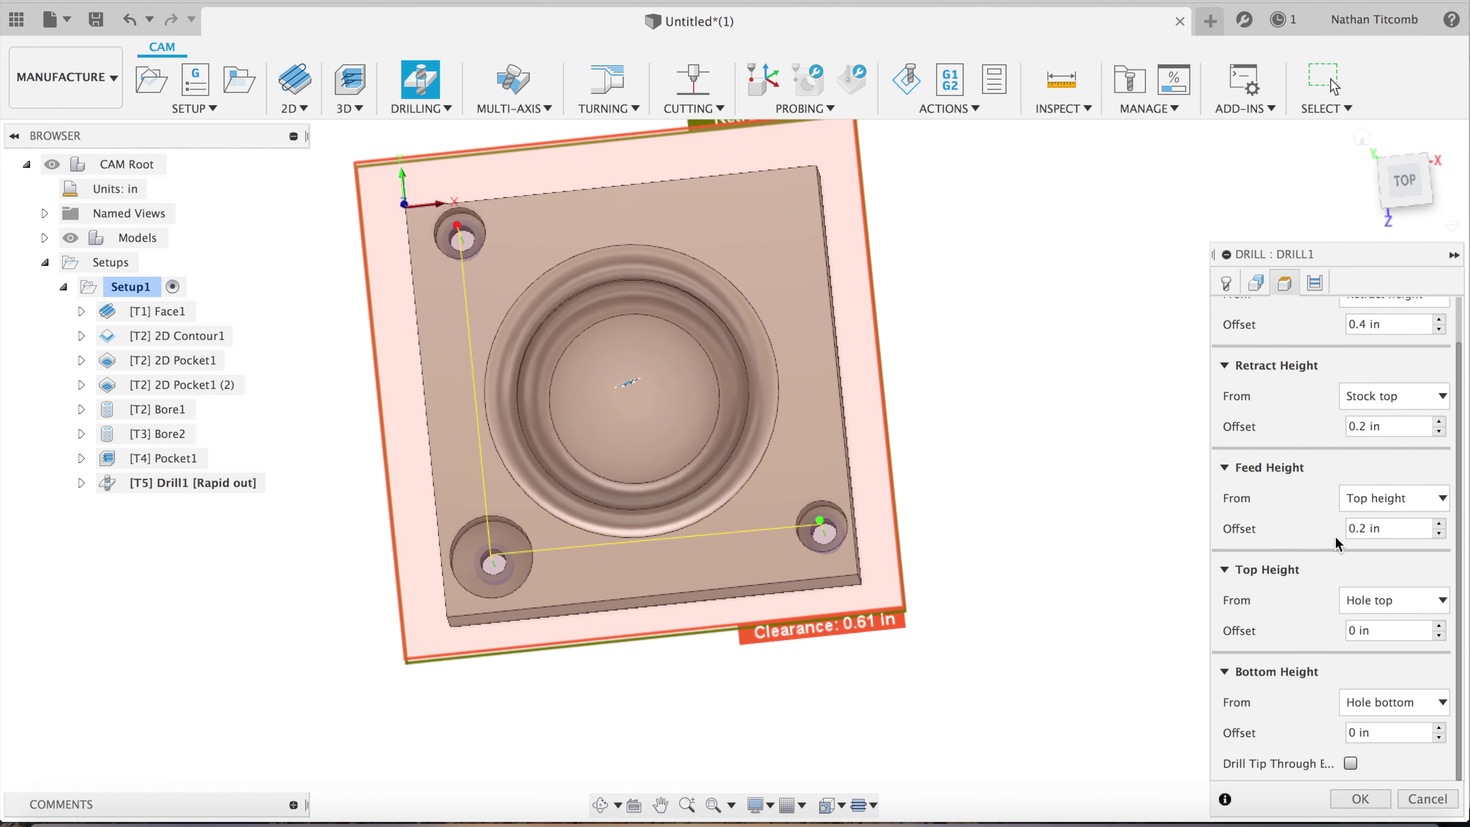
{"action": "left_click", "coordinate": [1416, 704]}
{"action": "left_click", "coordinate": [1393, 654]}
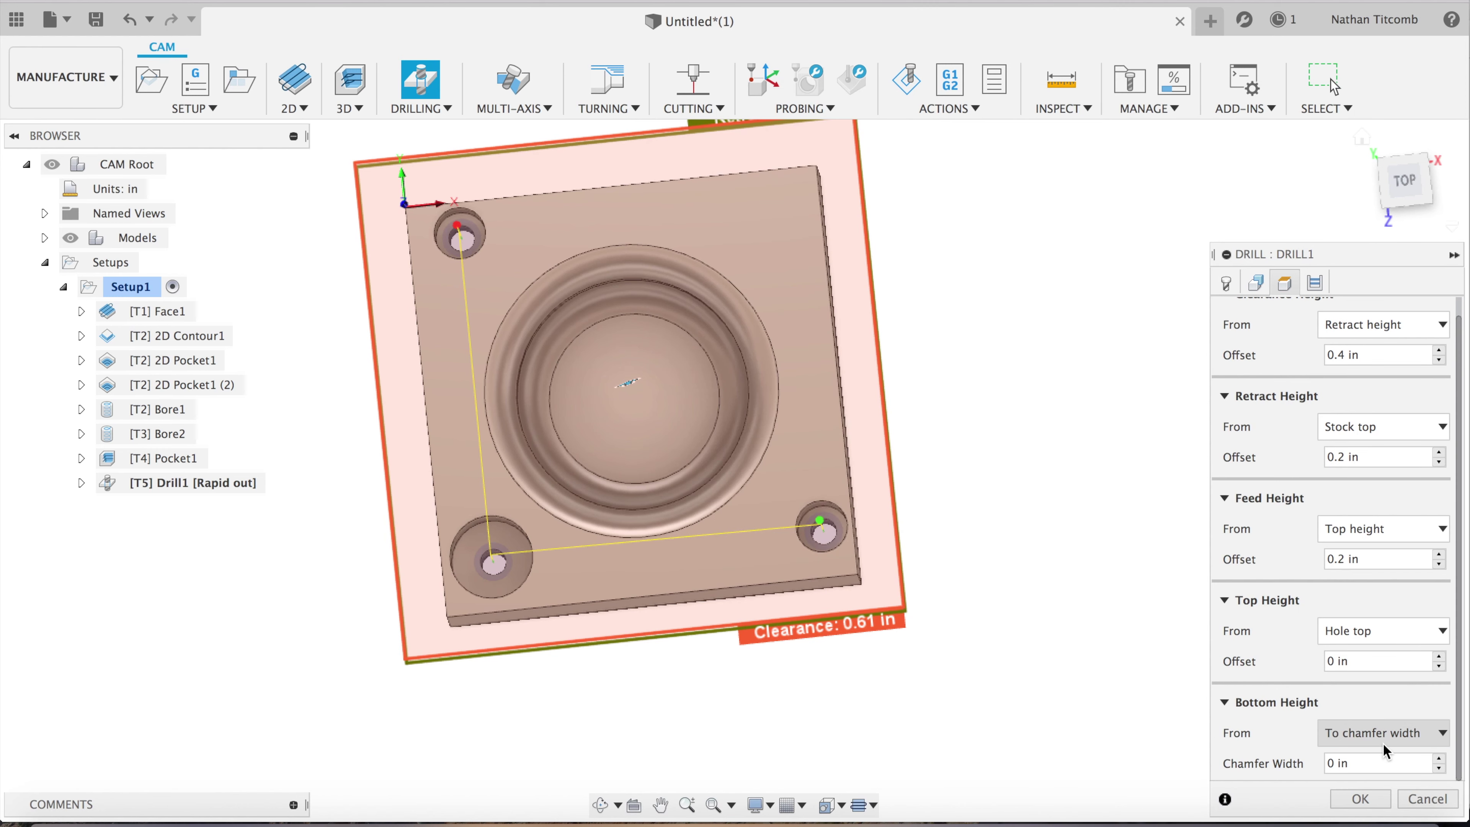
{"action": "left_click", "coordinate": [1351, 763]}
{"action": "left_click_drag", "start_coordinate": [1351, 763], "coordinate": [1272, 763]}
{"action": "type", "text": "0.01"}
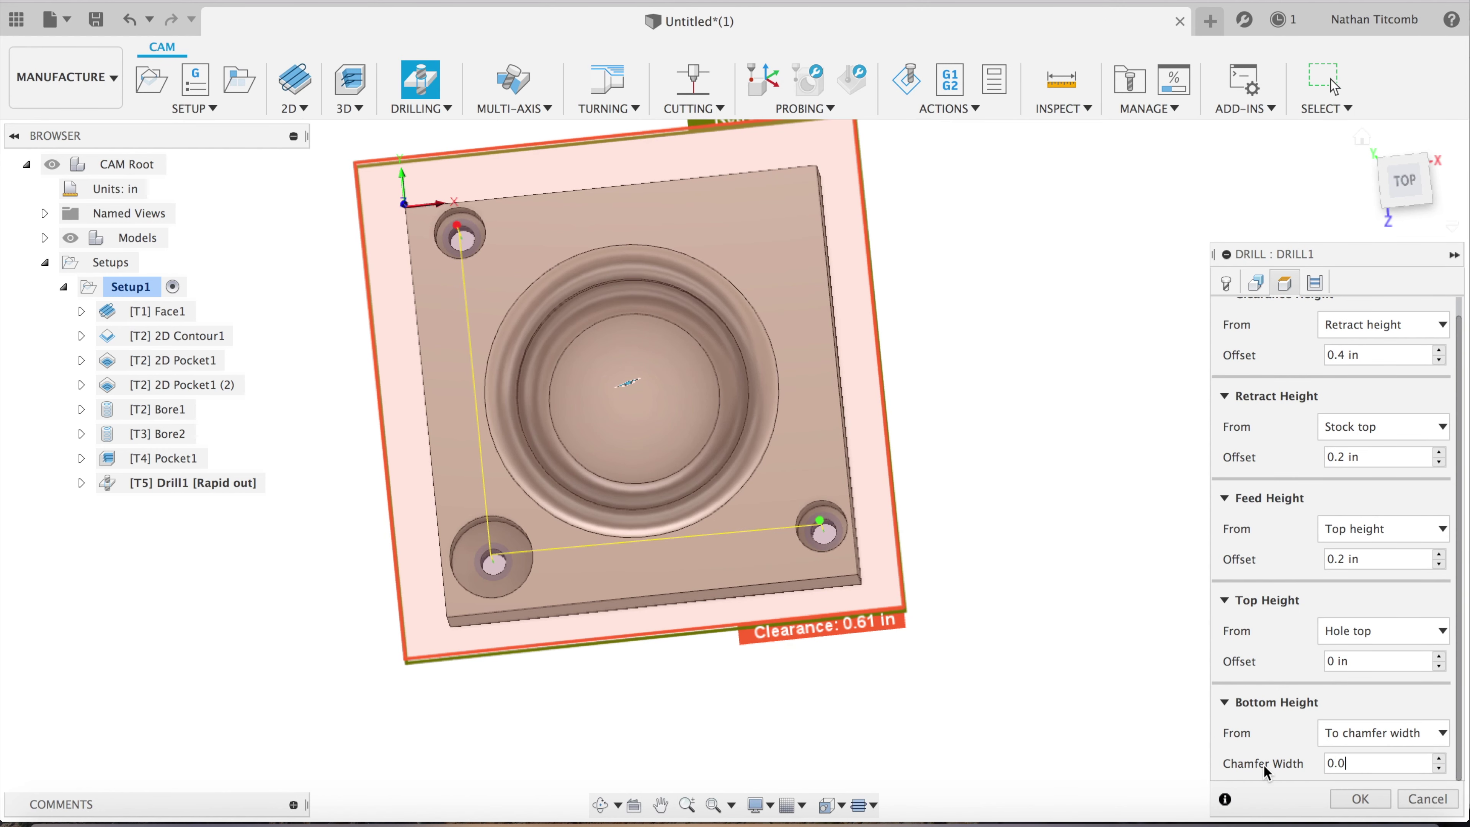
{"action": "left_click", "coordinate": [1361, 799]}
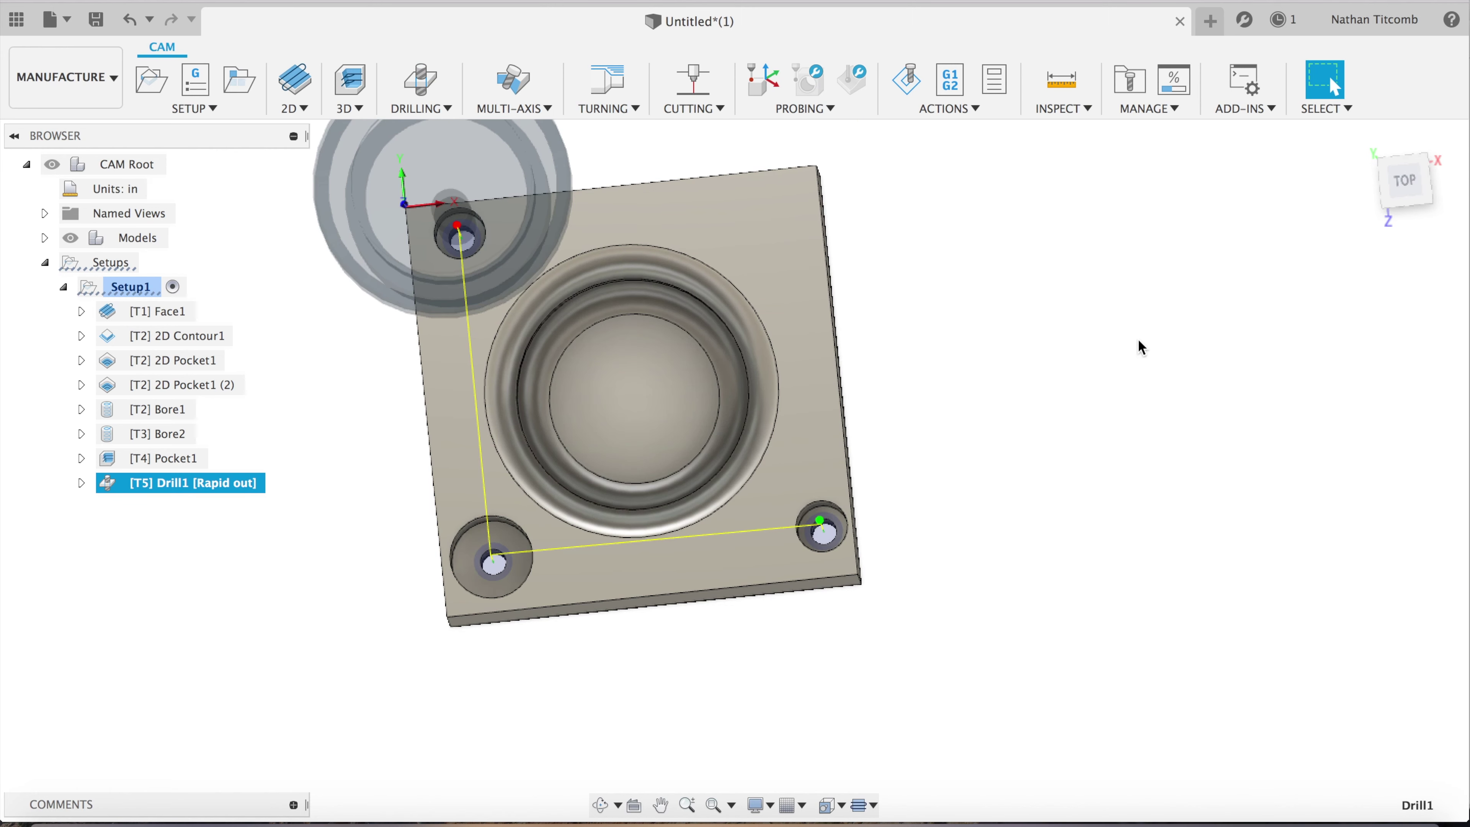
Start a new Drill operation and select the corner holes to drill
{"action": "left_click", "coordinate": [427, 108]}
{"action": "left_click", "coordinate": [424, 129]}
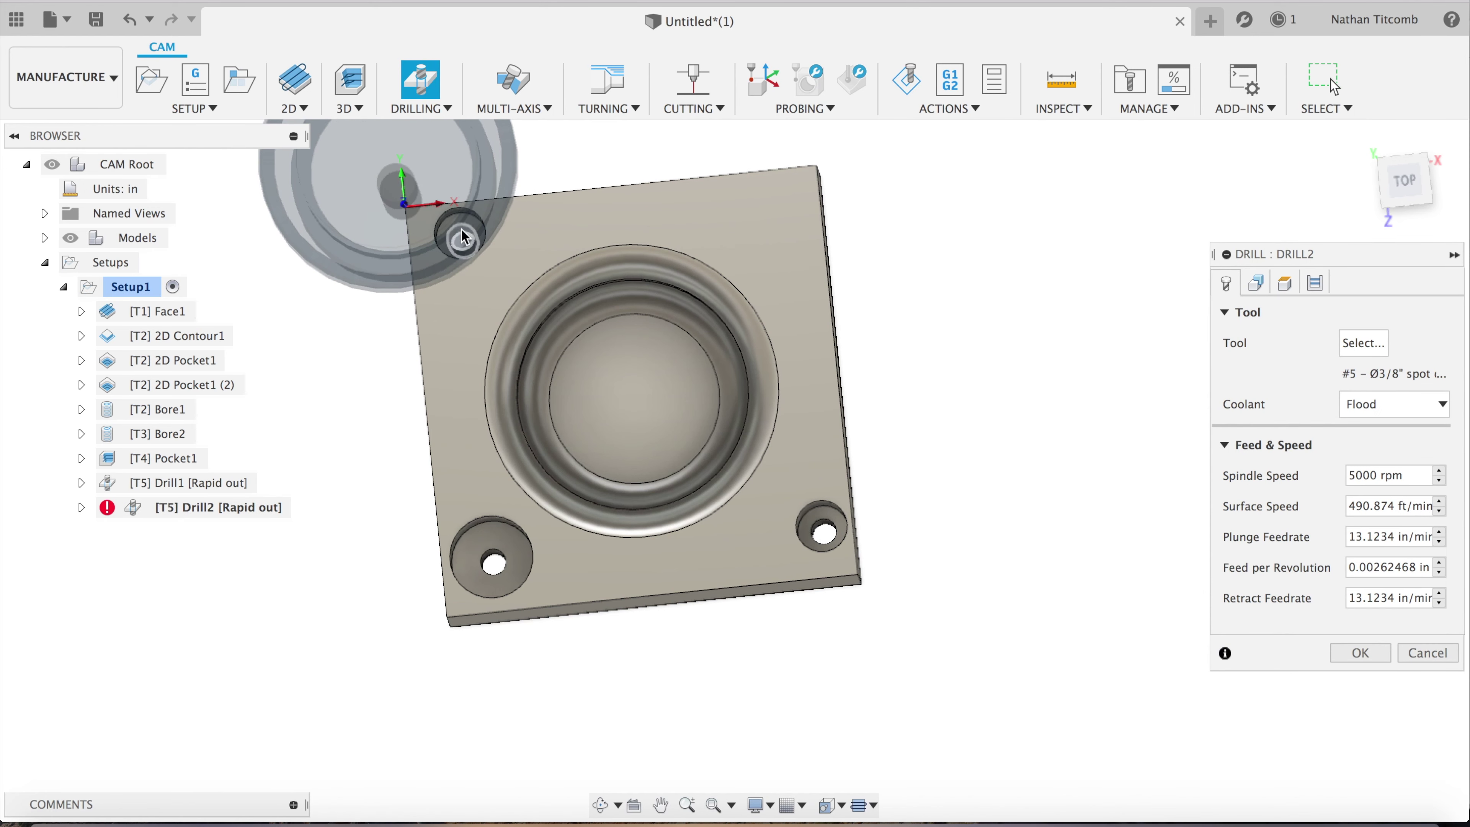
{"action": "left_click", "coordinate": [467, 238]}
{"action": "left_click", "coordinate": [495, 565]}
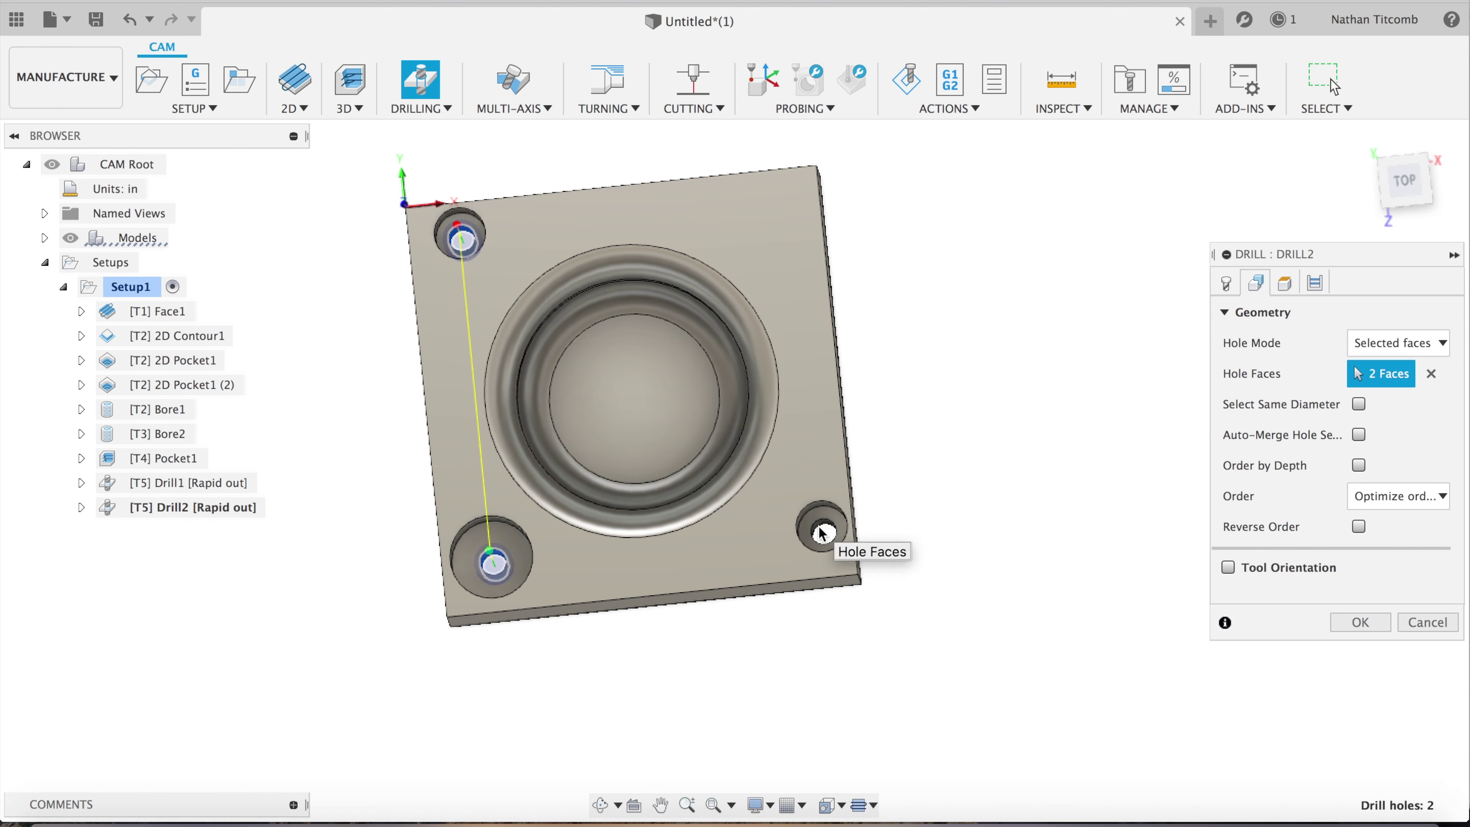
Create a new 0.25 in drill with 1.5 in flute length and assign it to the operation
{"action": "left_click", "coordinate": [1227, 284]}
{"action": "left_click", "coordinate": [1363, 342]}
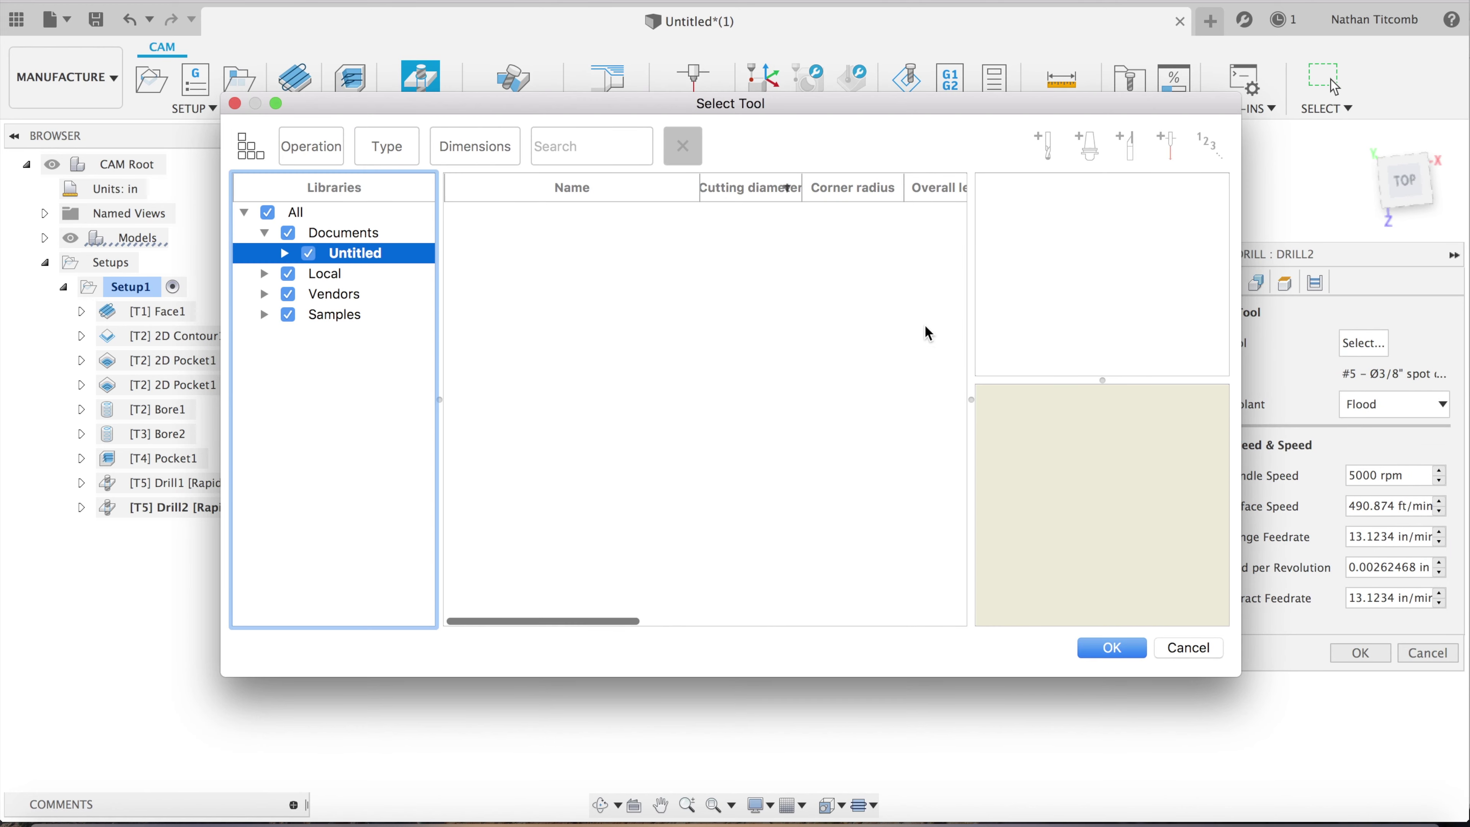
{"action": "left_click", "coordinate": [1057, 143]}
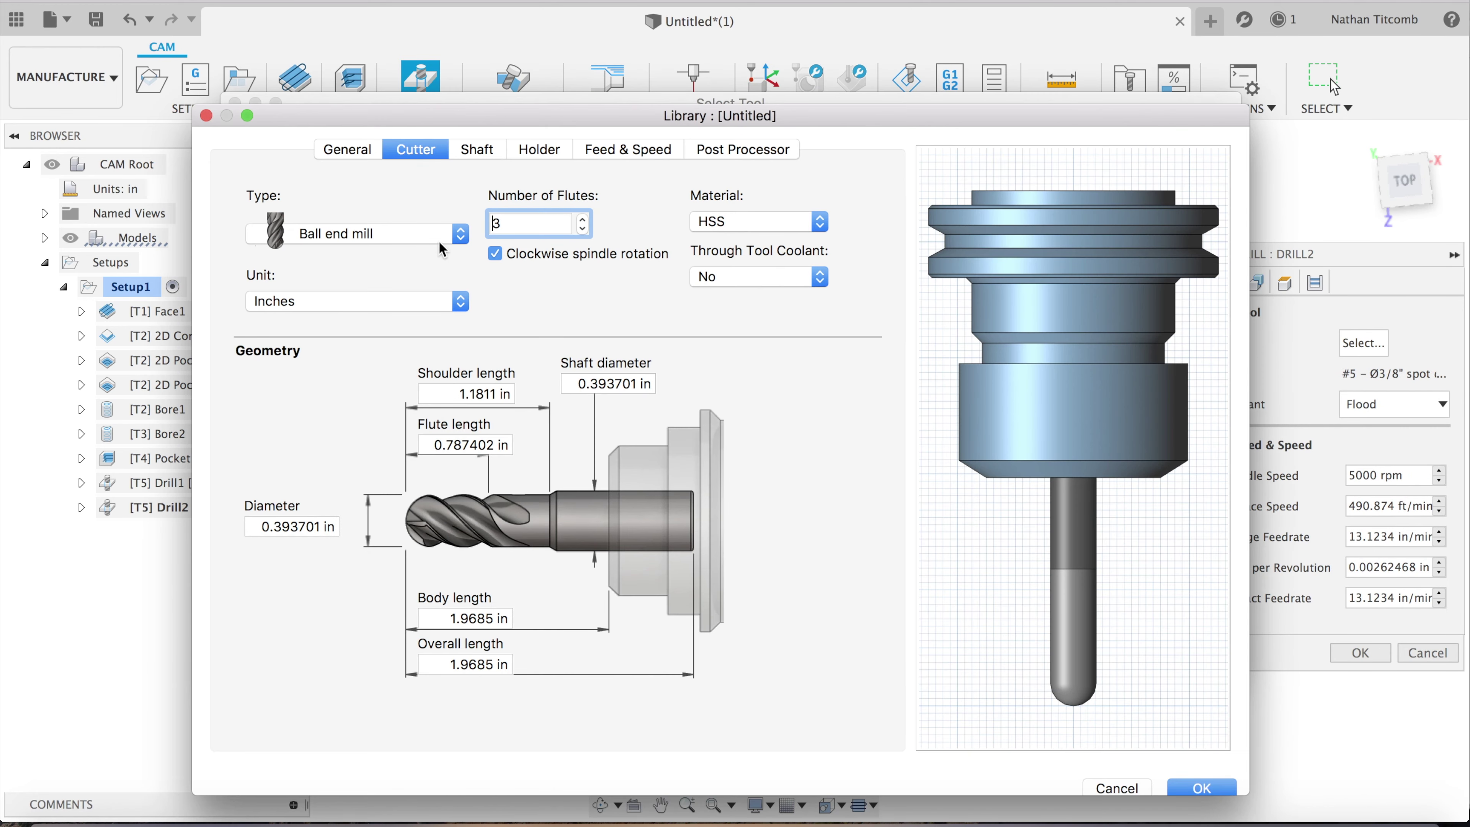
{"action": "left_click", "coordinate": [405, 233]}
{"action": "scroll", "coordinate": [403, 404], "scroll_direction": "down", "scroll_amount": 3}
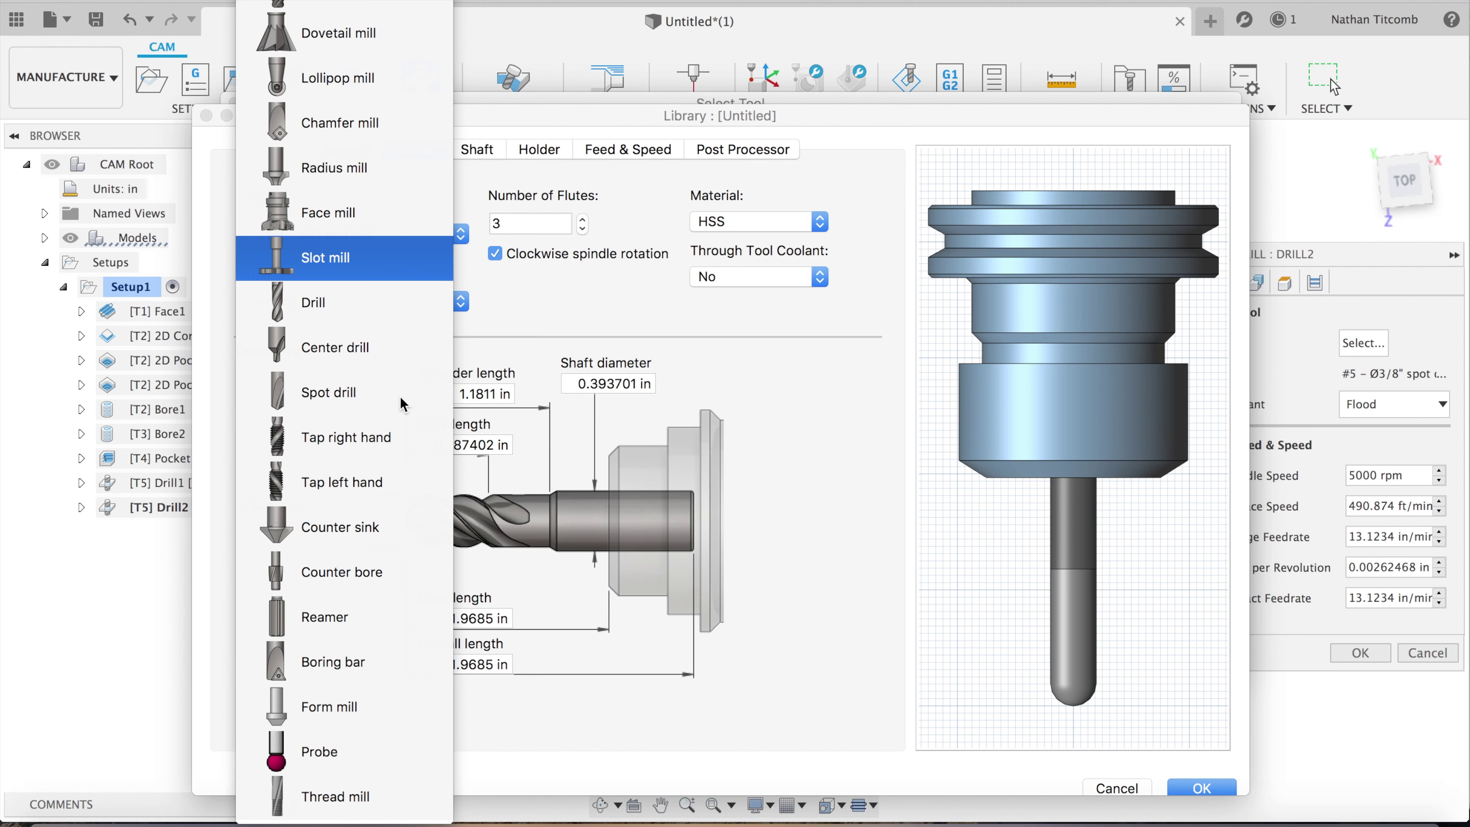
{"action": "scroll", "coordinate": [404, 404], "scroll_direction": "up", "scroll_amount": 3}
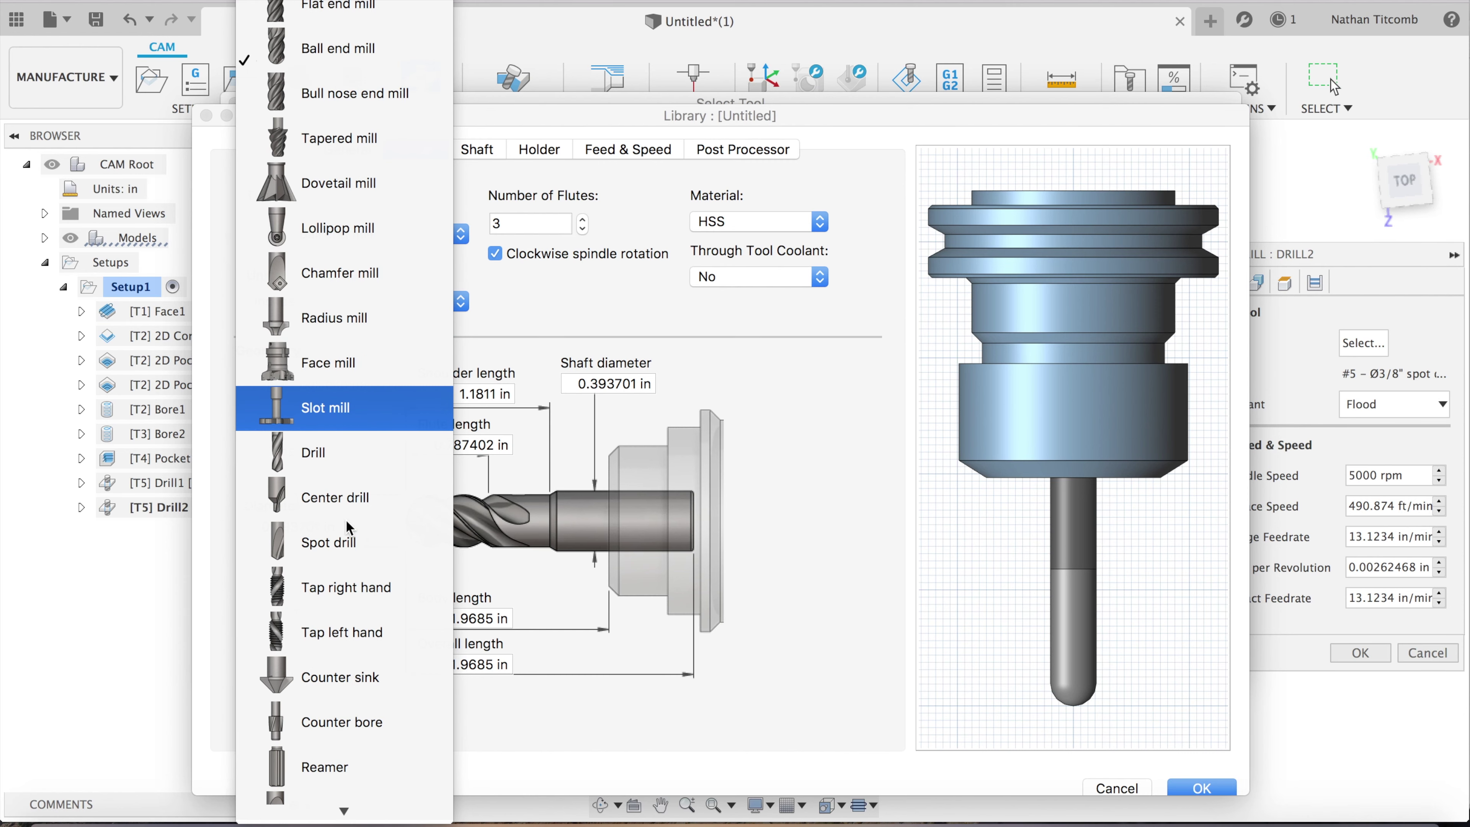
{"action": "left_click", "coordinate": [334, 452]}
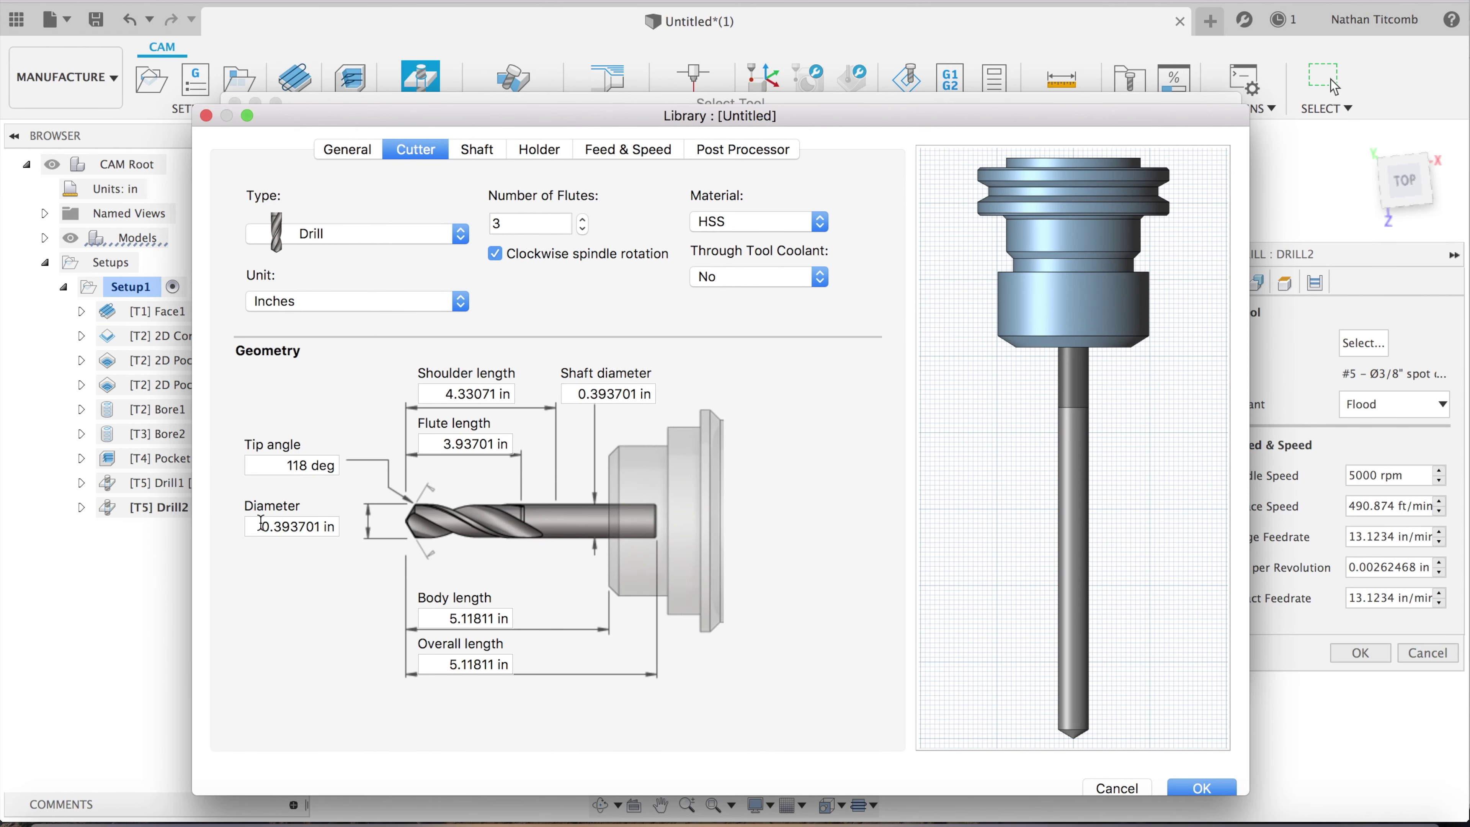
{"action": "left_click", "coordinate": [261, 521]}
{"action": "type", "text": "0.25"}
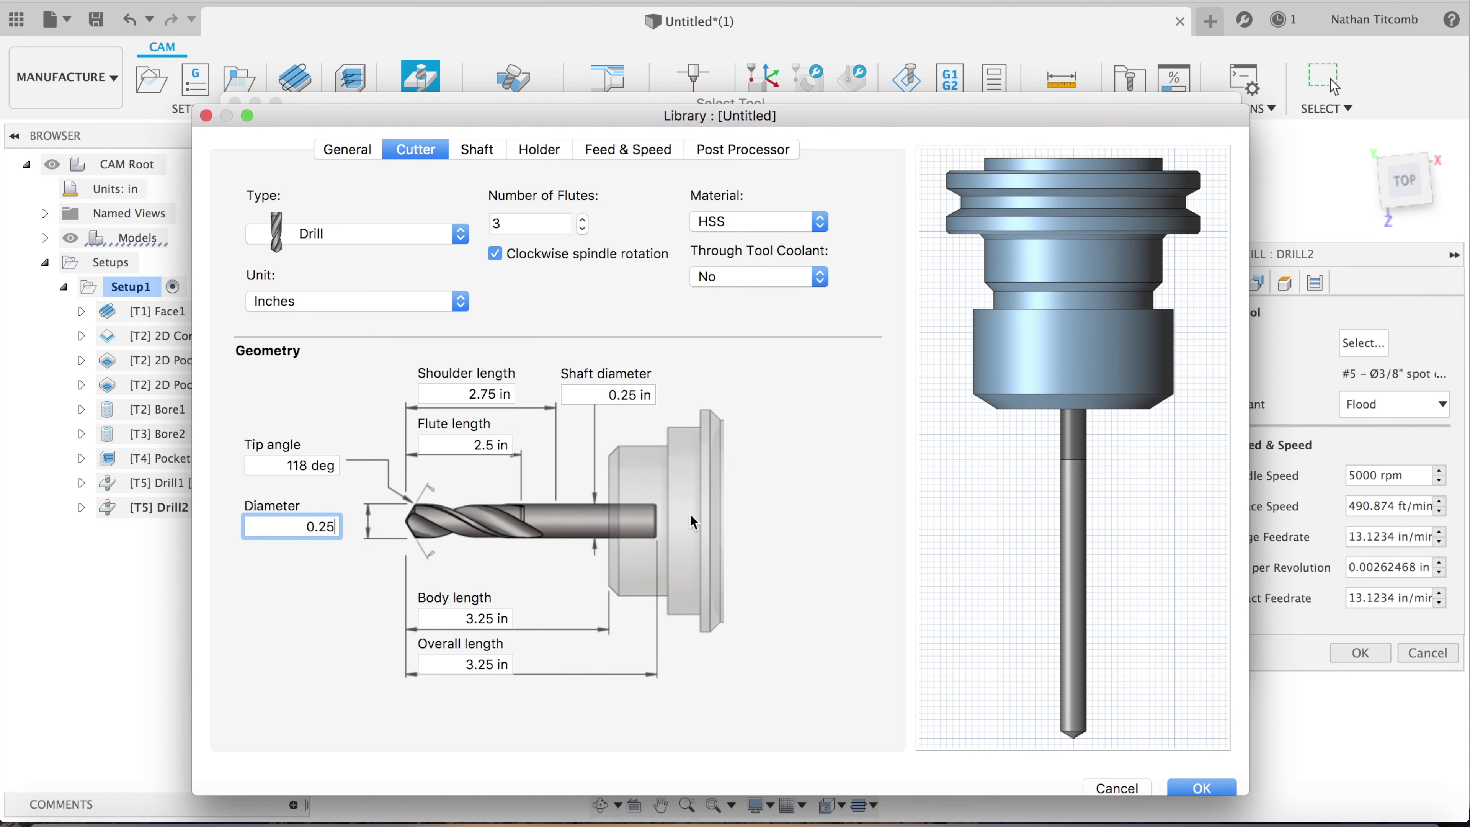
{"action": "left_click", "coordinate": [495, 442]}
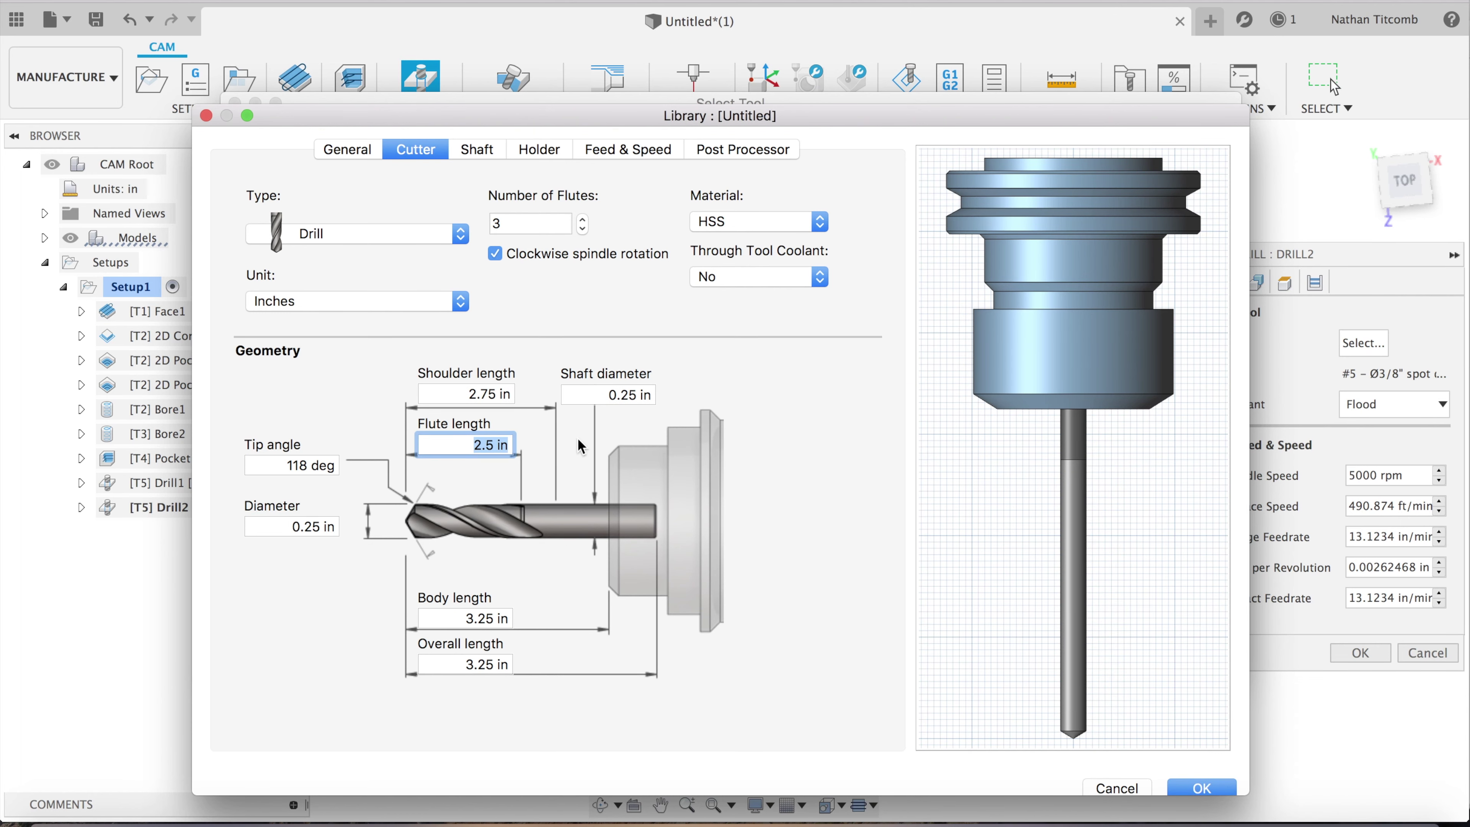
{"action": "type", "text": "1.5"}
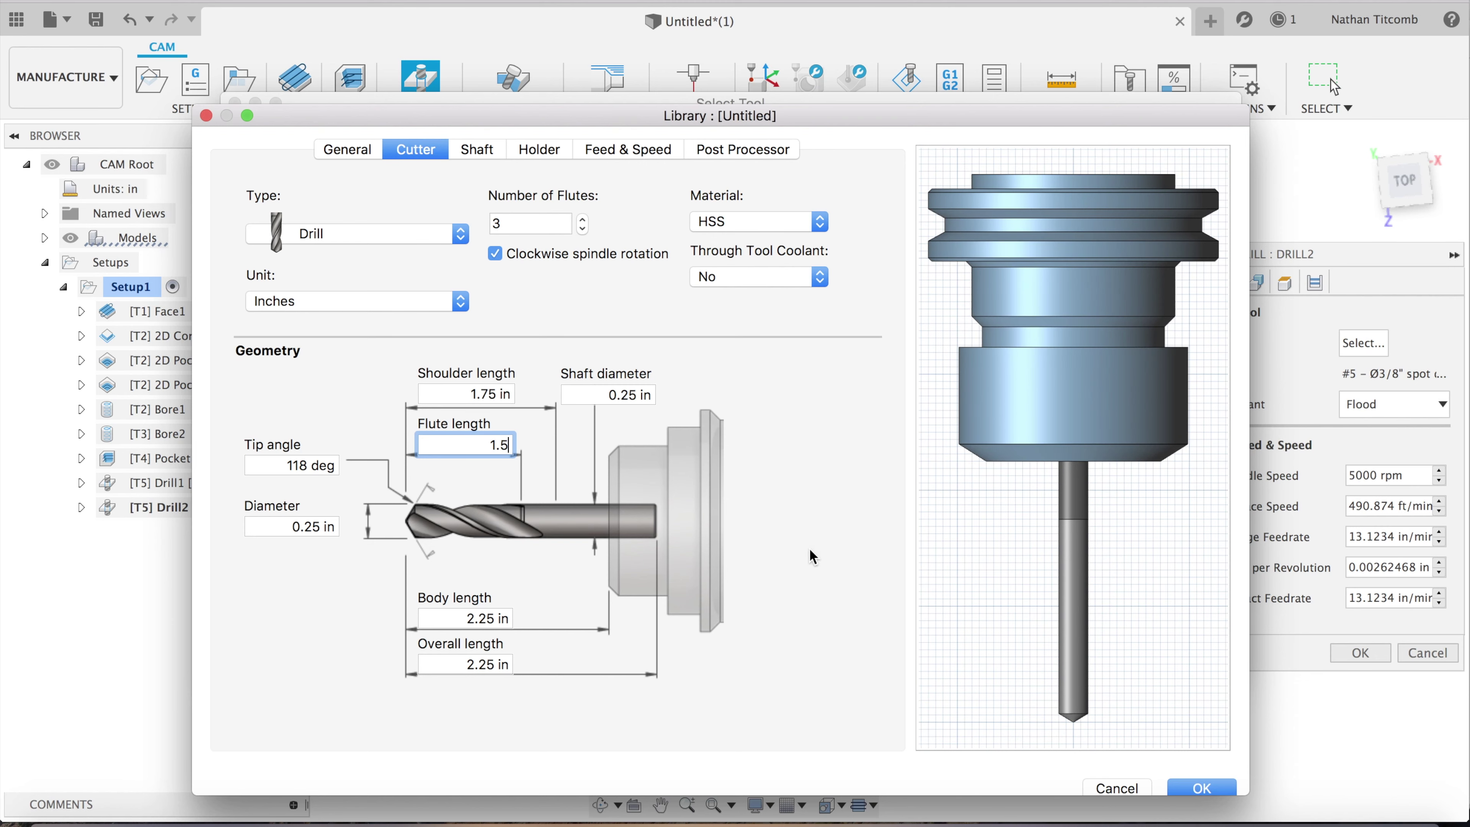
{"action": "left_click", "coordinate": [1193, 789]}
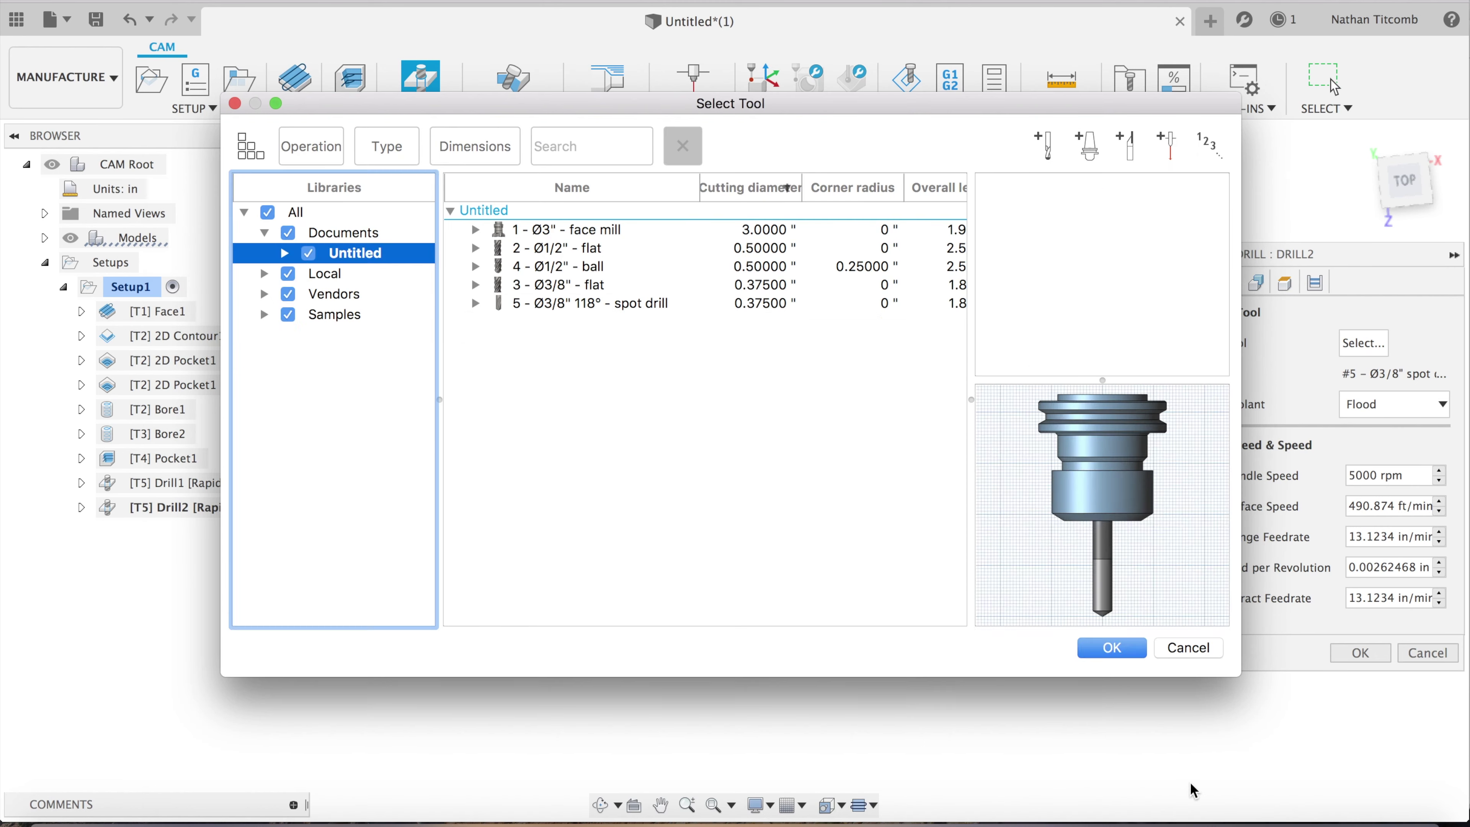
{"action": "left_click", "coordinate": [1114, 650]}
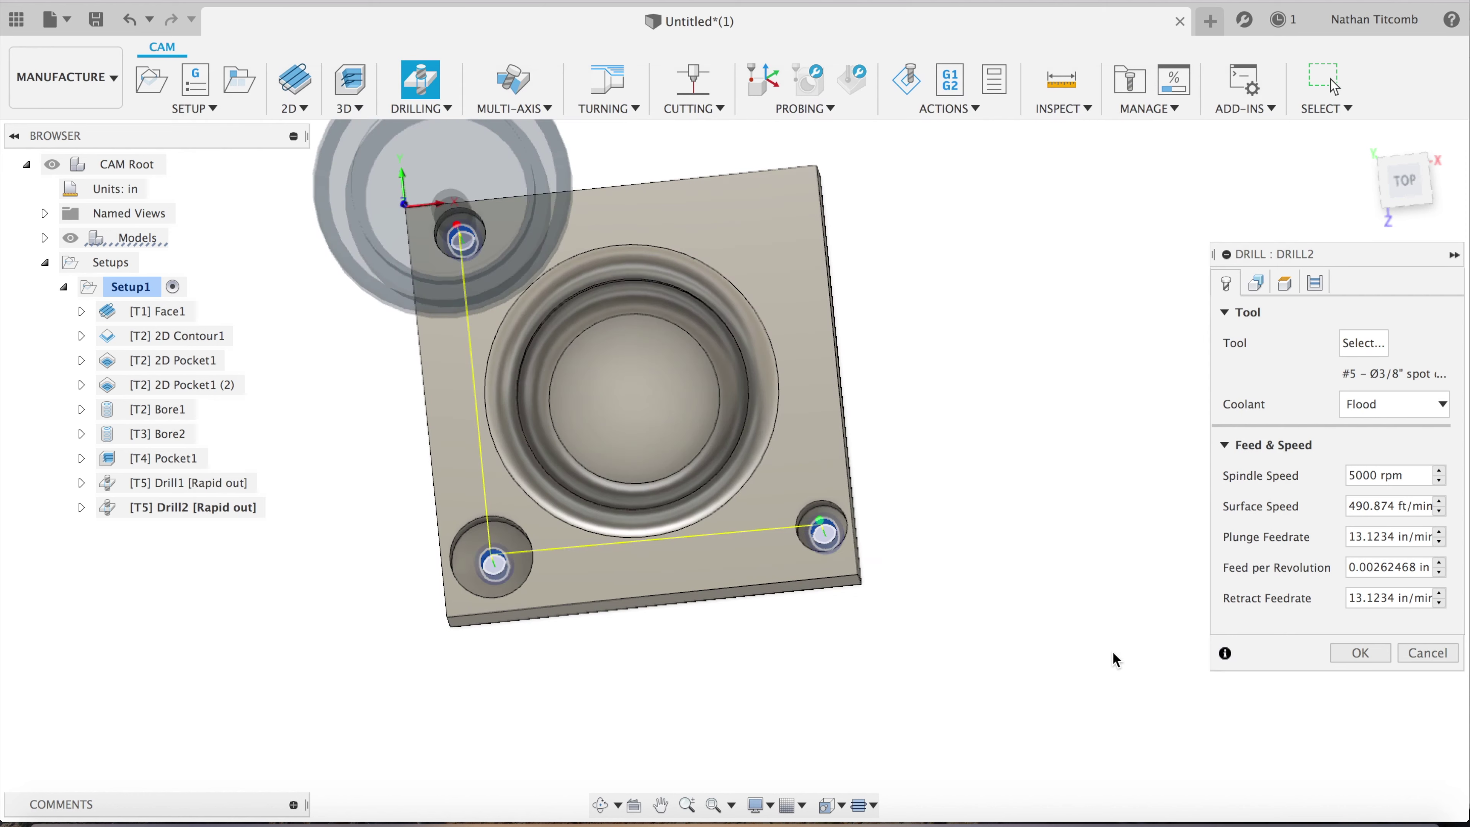
Make Drill2's tip go through the bottom with a -0.1 in bottom offset, then inspect the holes
{"action": "left_click", "coordinate": [1280, 283]}
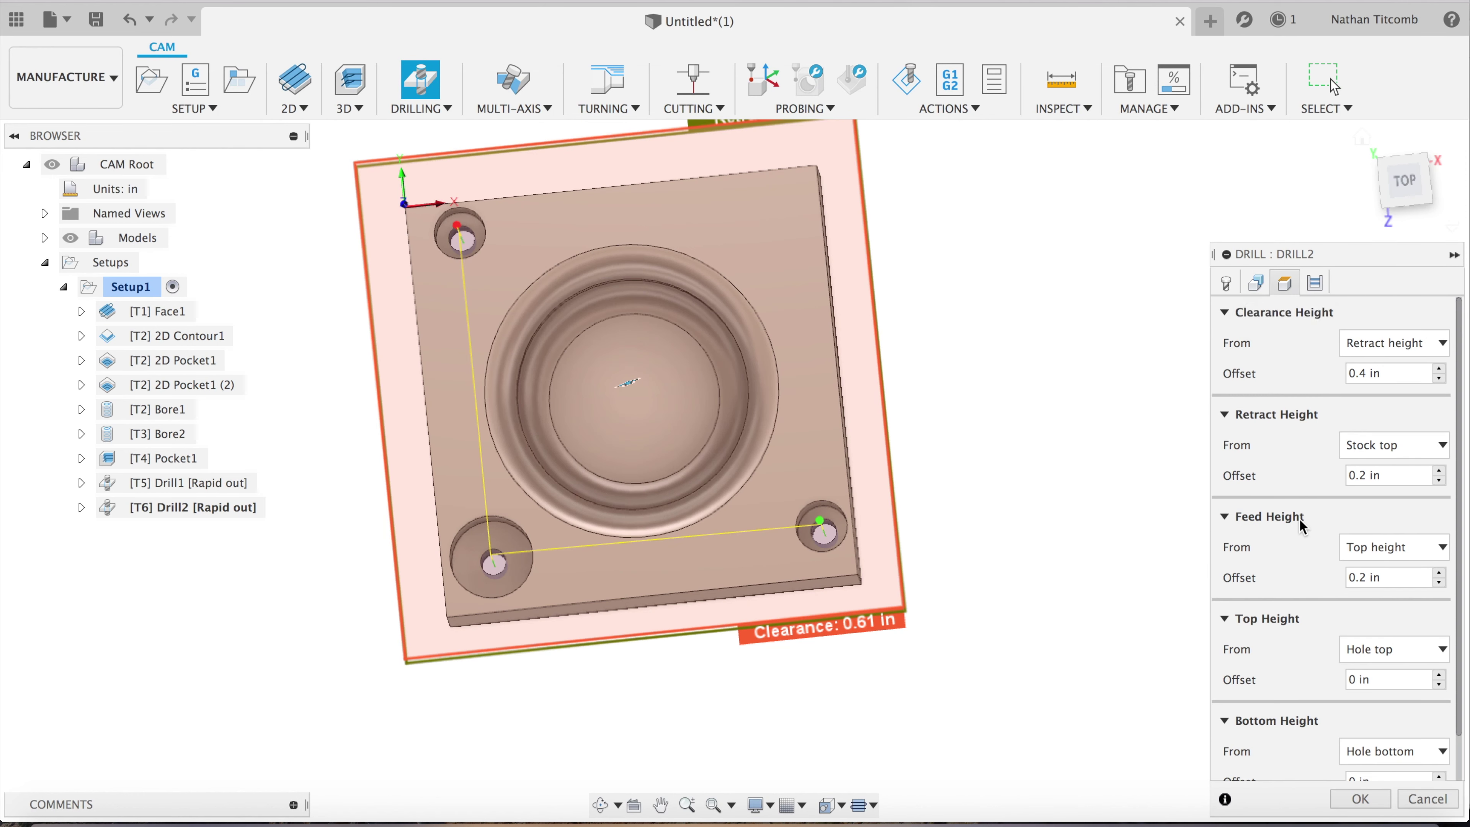
{"action": "scroll", "coordinate": [1299, 518], "scroll_direction": "down", "scroll_amount": 2}
{"action": "left_click", "coordinate": [1351, 763]}
{"action": "left_click", "coordinate": [1318, 734]}
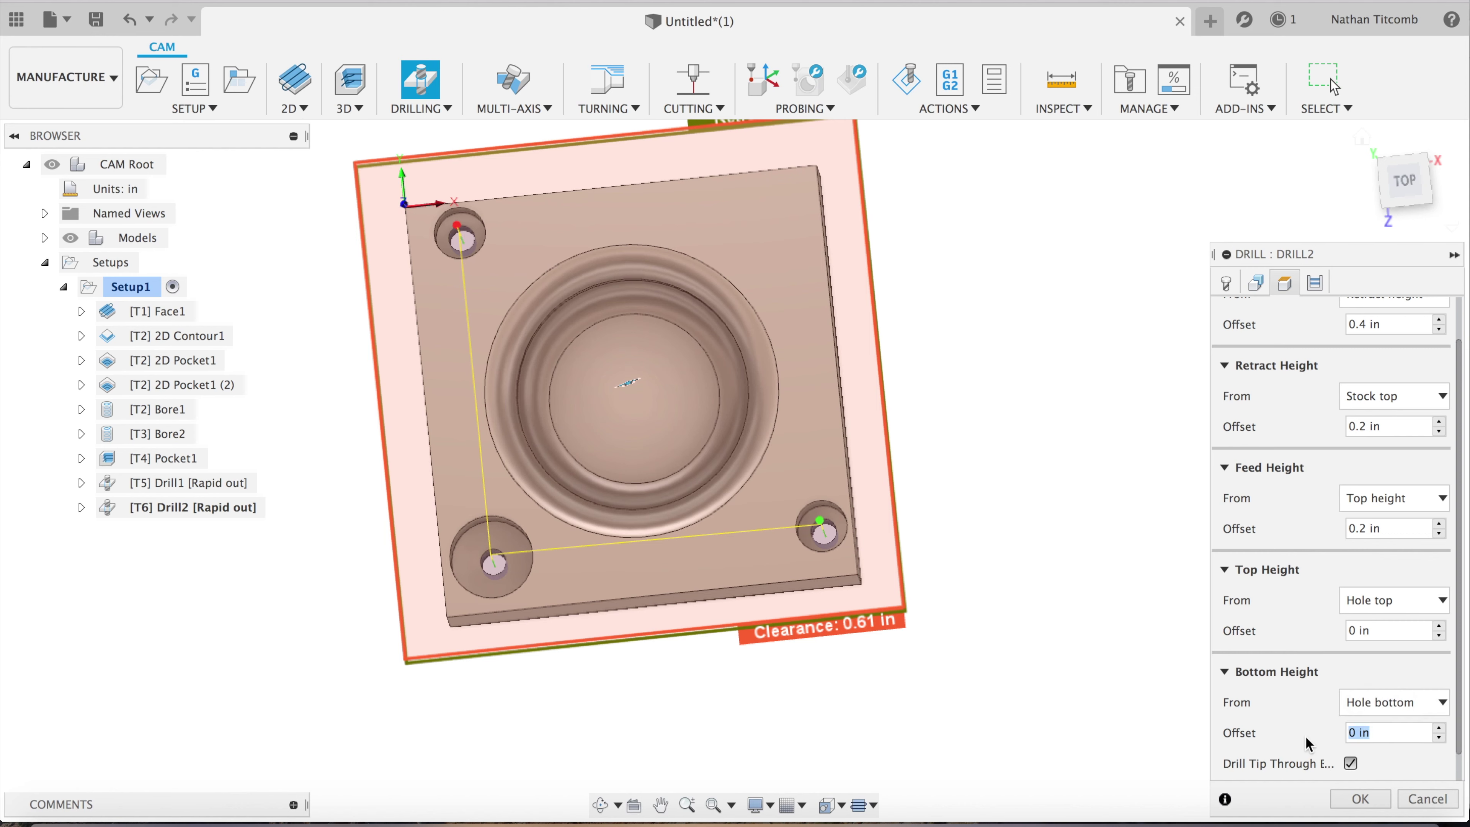
{"action": "type", "text": "-0.1"}
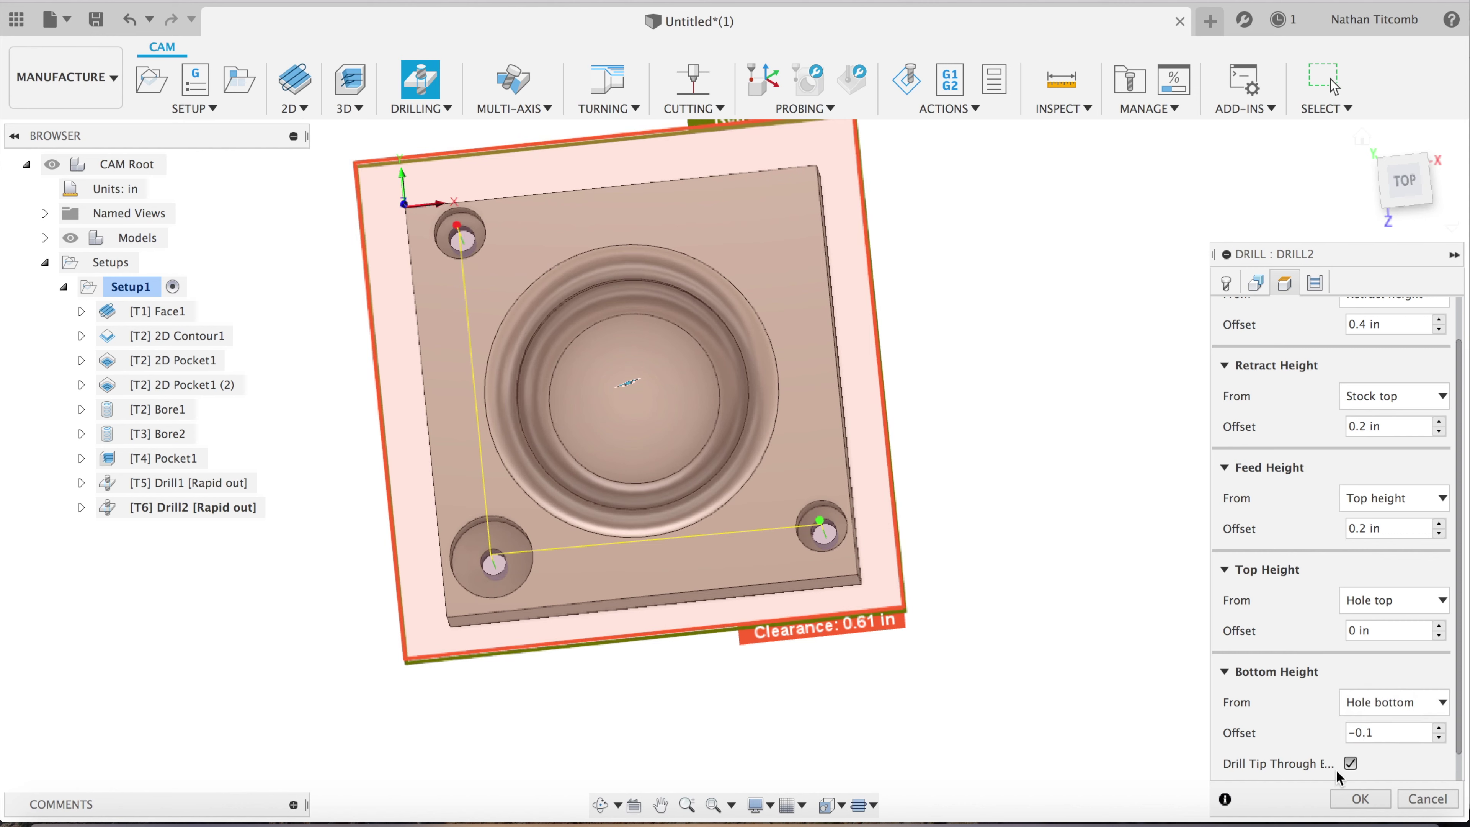
{"action": "left_click", "coordinate": [1353, 798]}
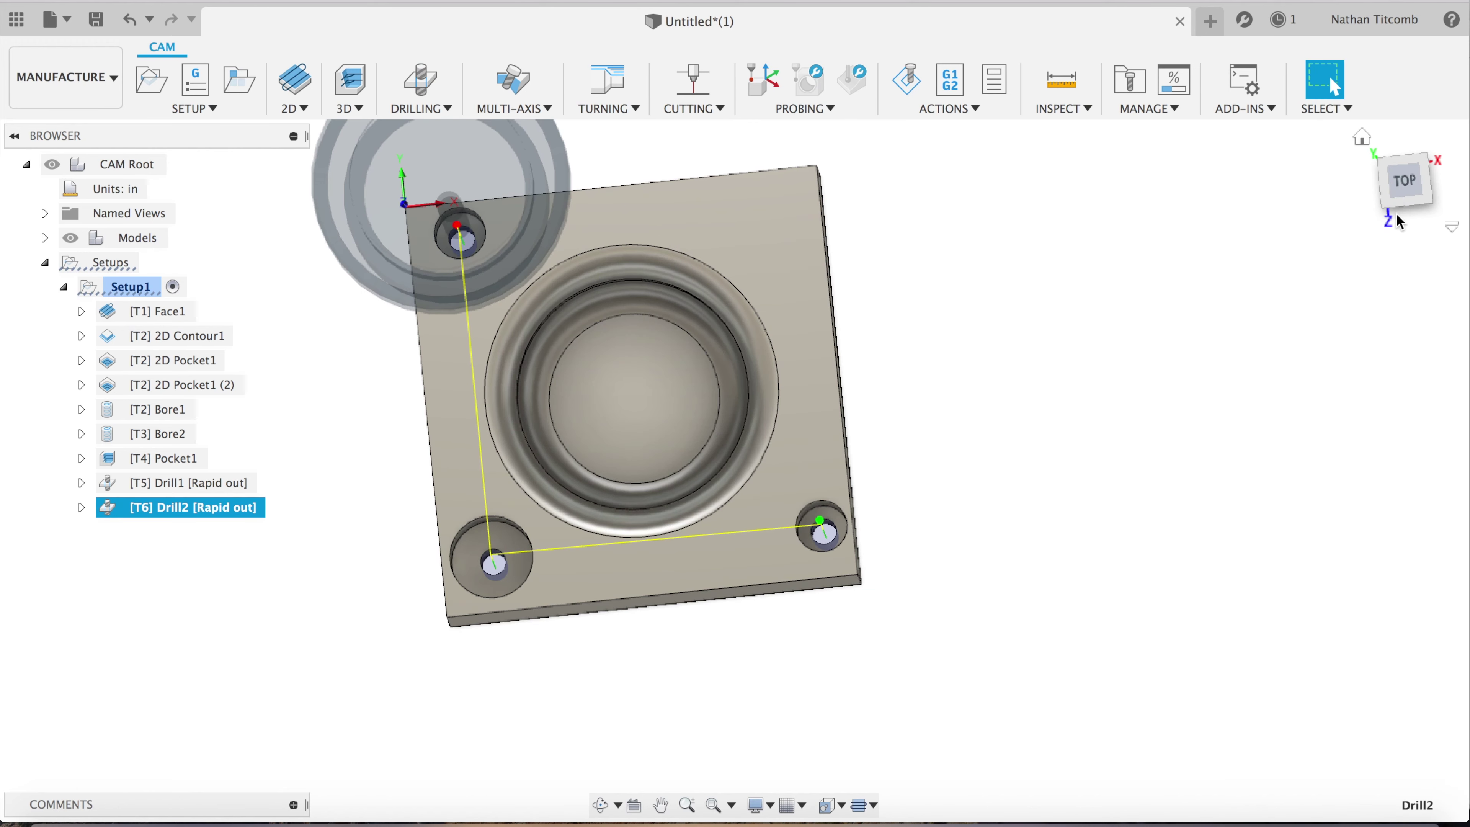
{"action": "left_click", "coordinate": [1411, 193]}
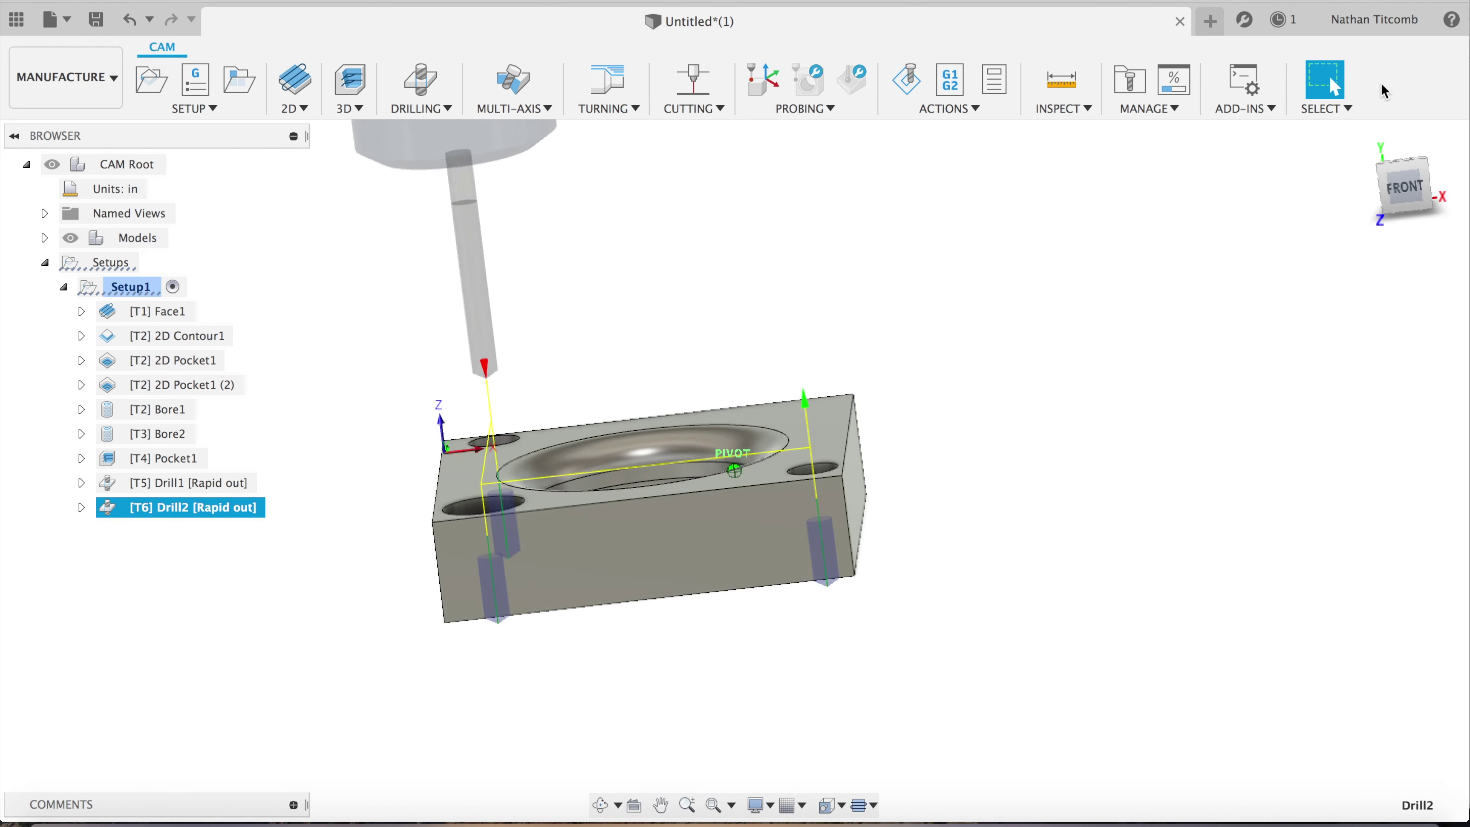
{"action": "left_click", "coordinate": [1406, 158]}
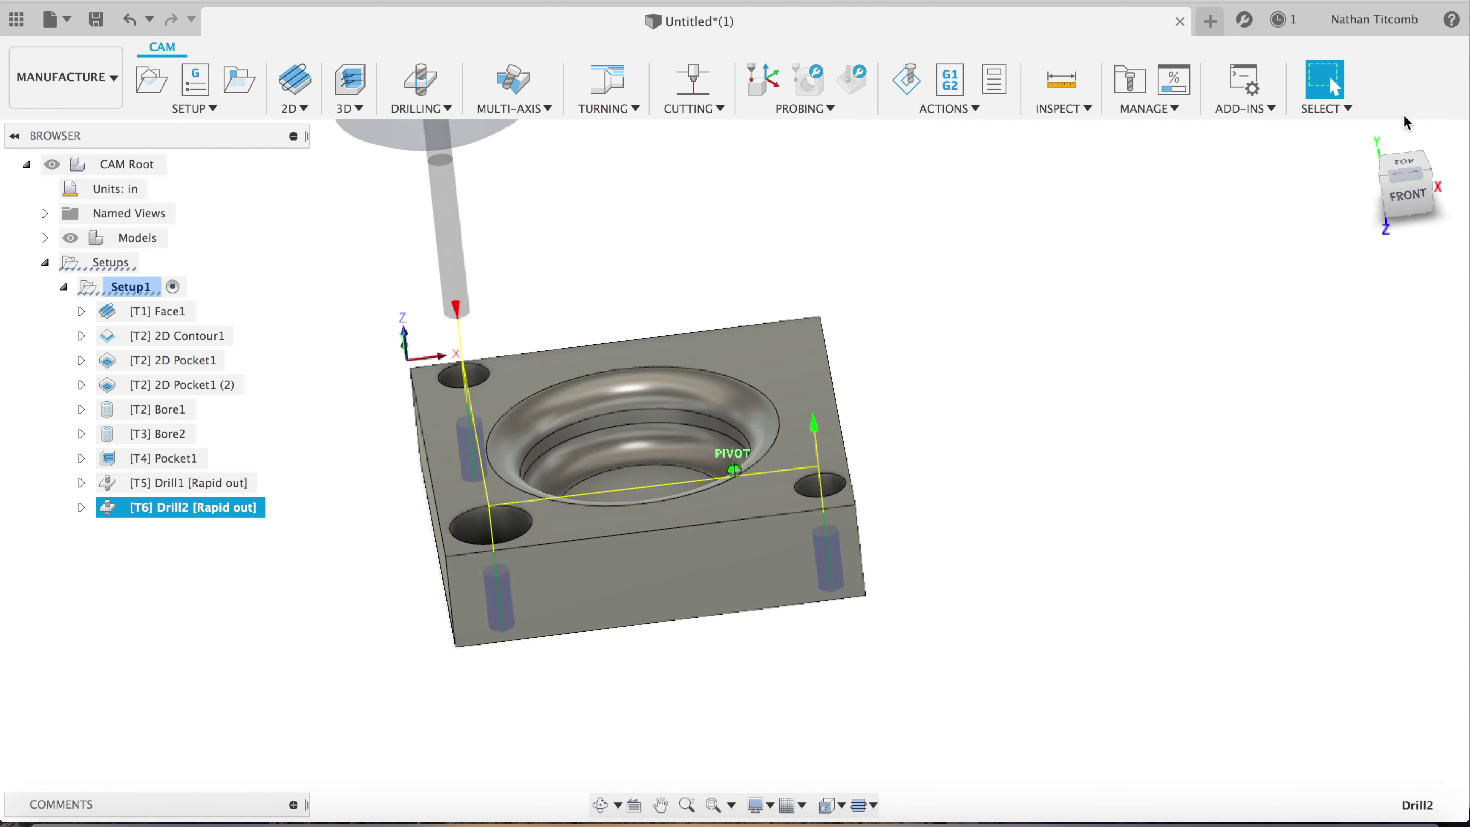
{"action": "left_click_drag", "start_coordinate": [1409, 135], "coordinate": [1426, 145]}
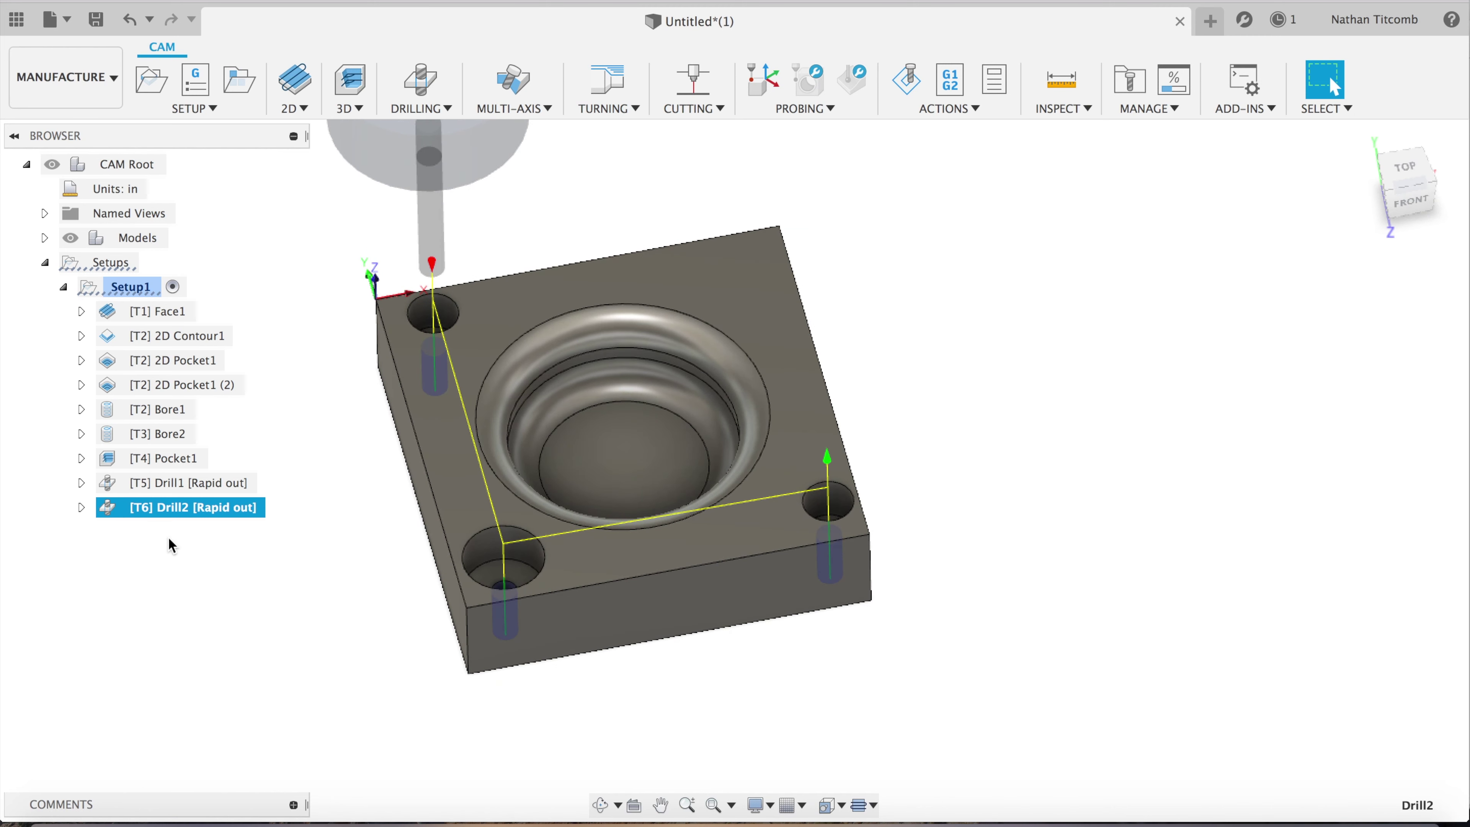
Switch Drill2 to a chip breaking cycle with 0.15 in accumulated pecking depth
{"action": "right_click", "coordinate": [193, 510]}
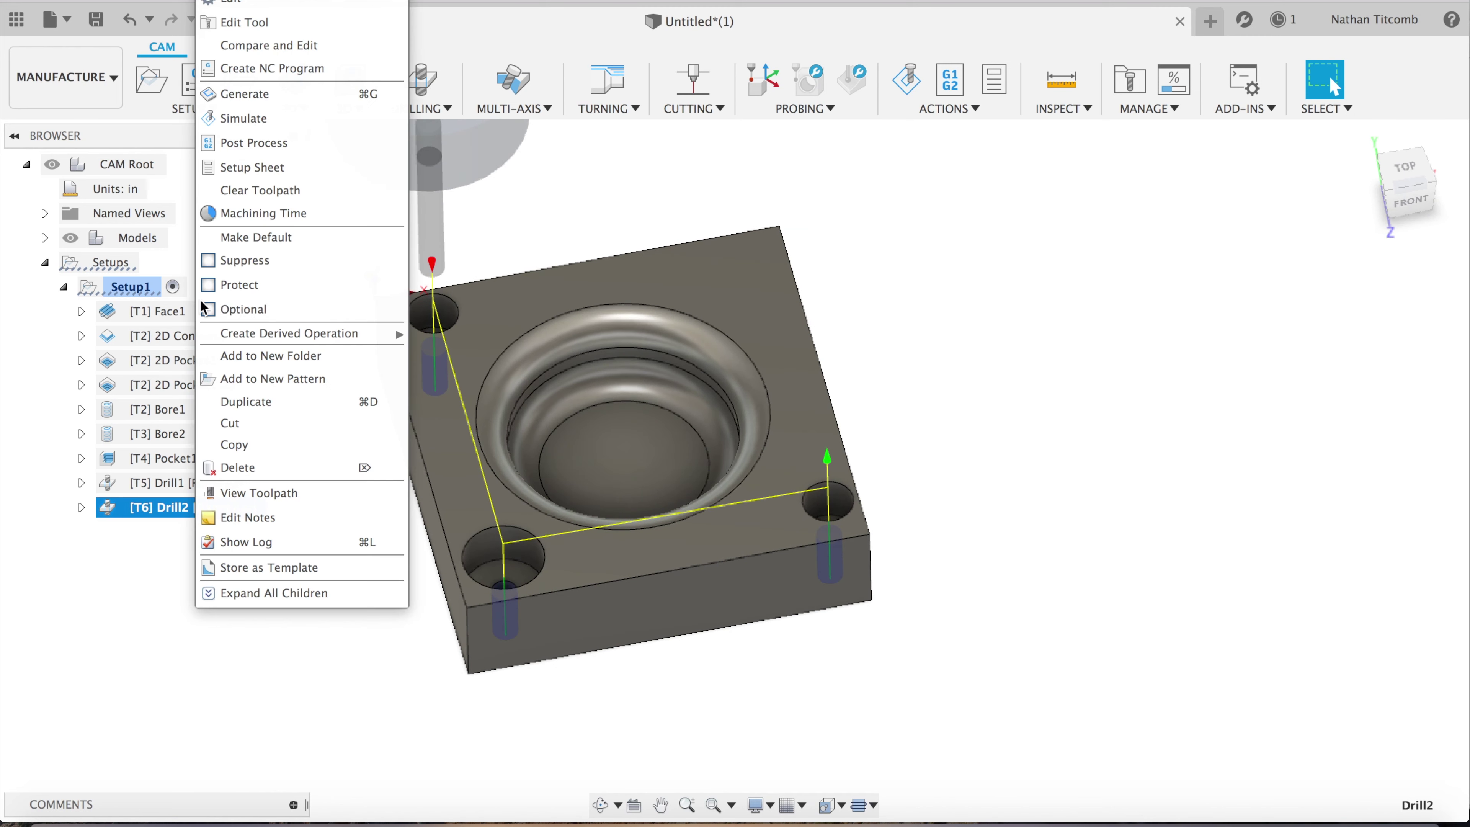
{"action": "left_click", "coordinate": [277, 6]}
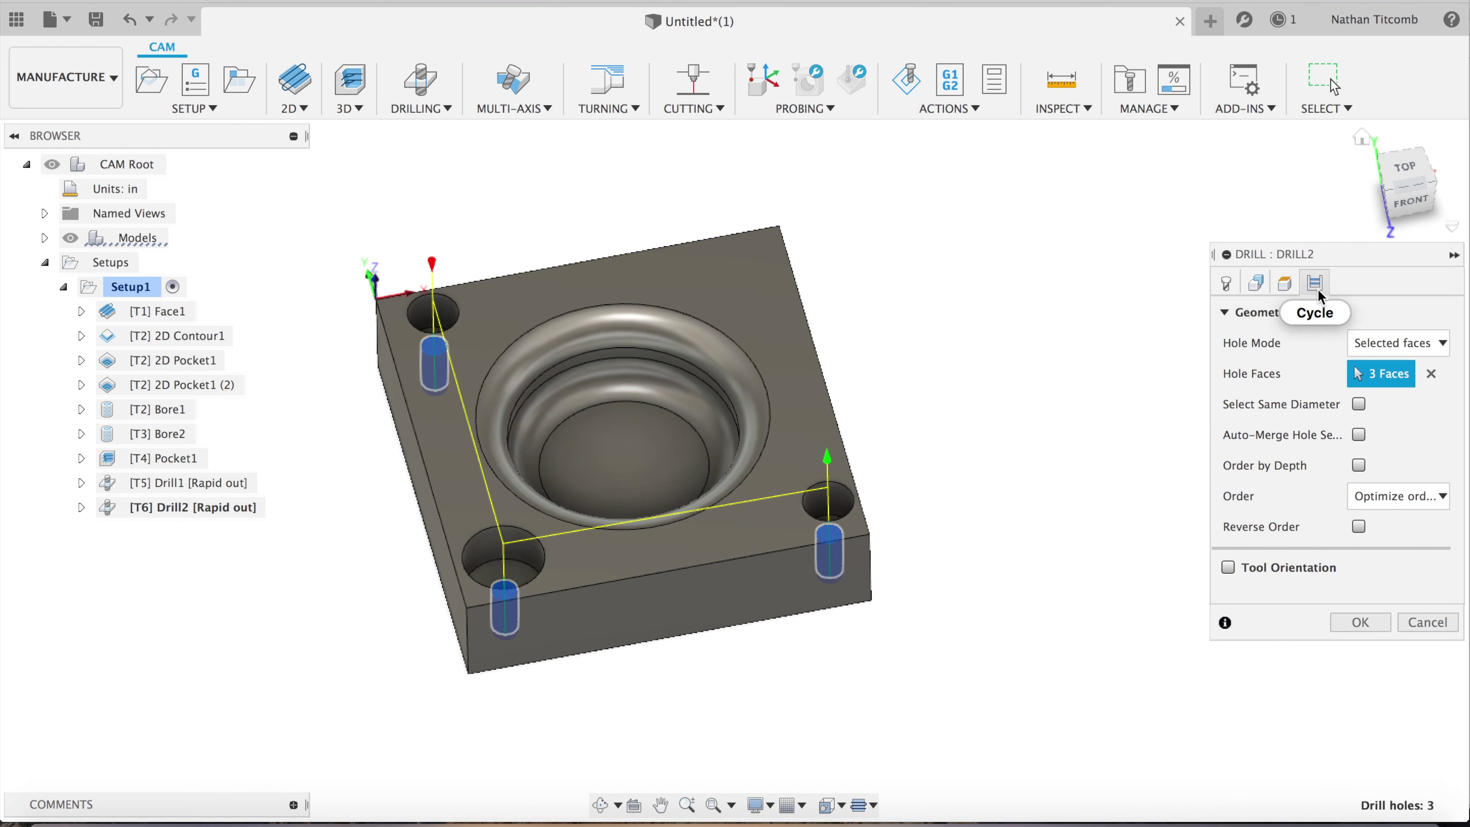
{"action": "left_click", "coordinate": [1316, 285]}
{"action": "left_click", "coordinate": [1366, 343]}
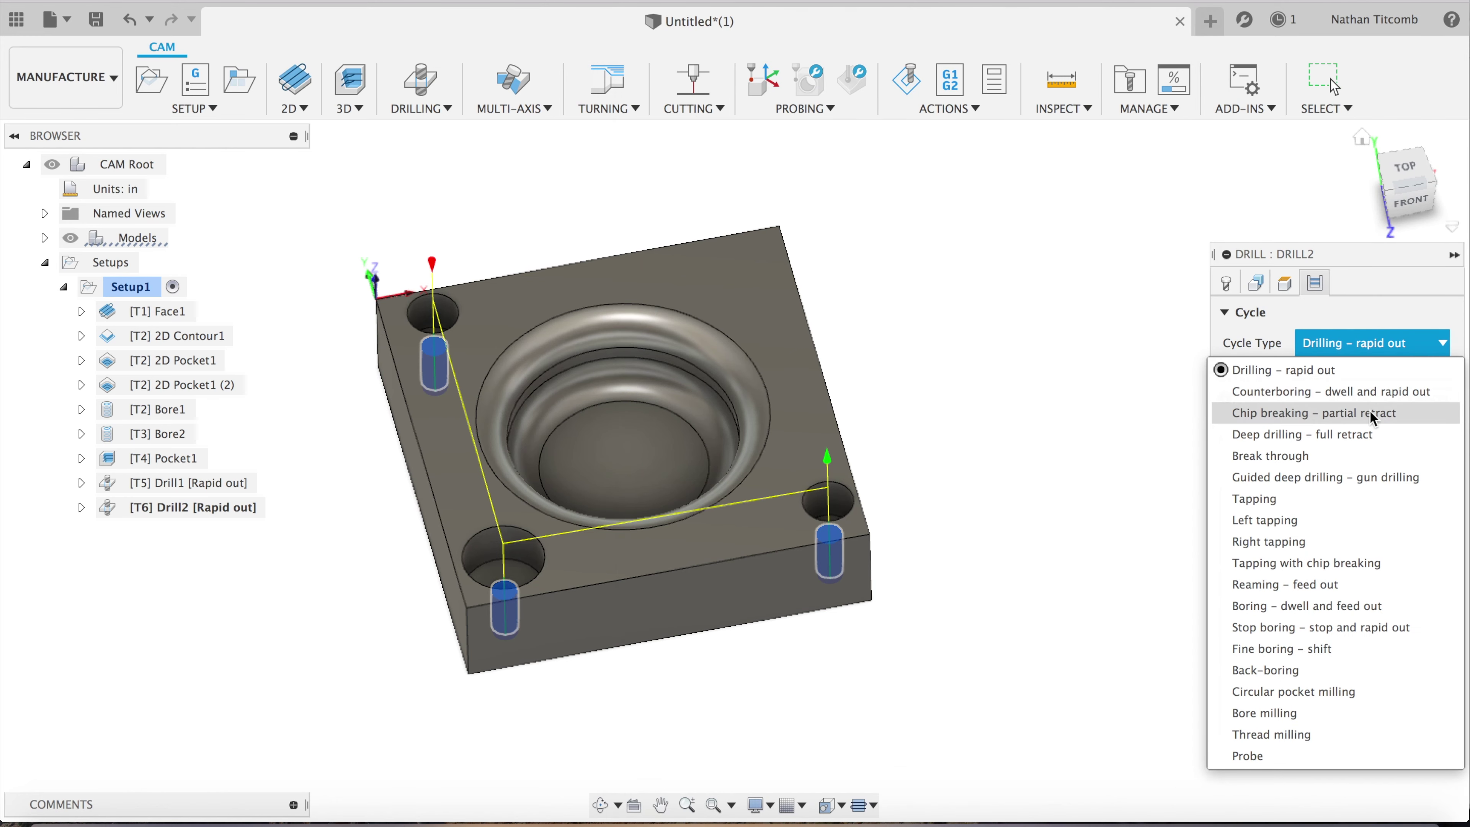
{"action": "left_click", "coordinate": [1370, 412]}
{"action": "left_click", "coordinate": [1416, 381]}
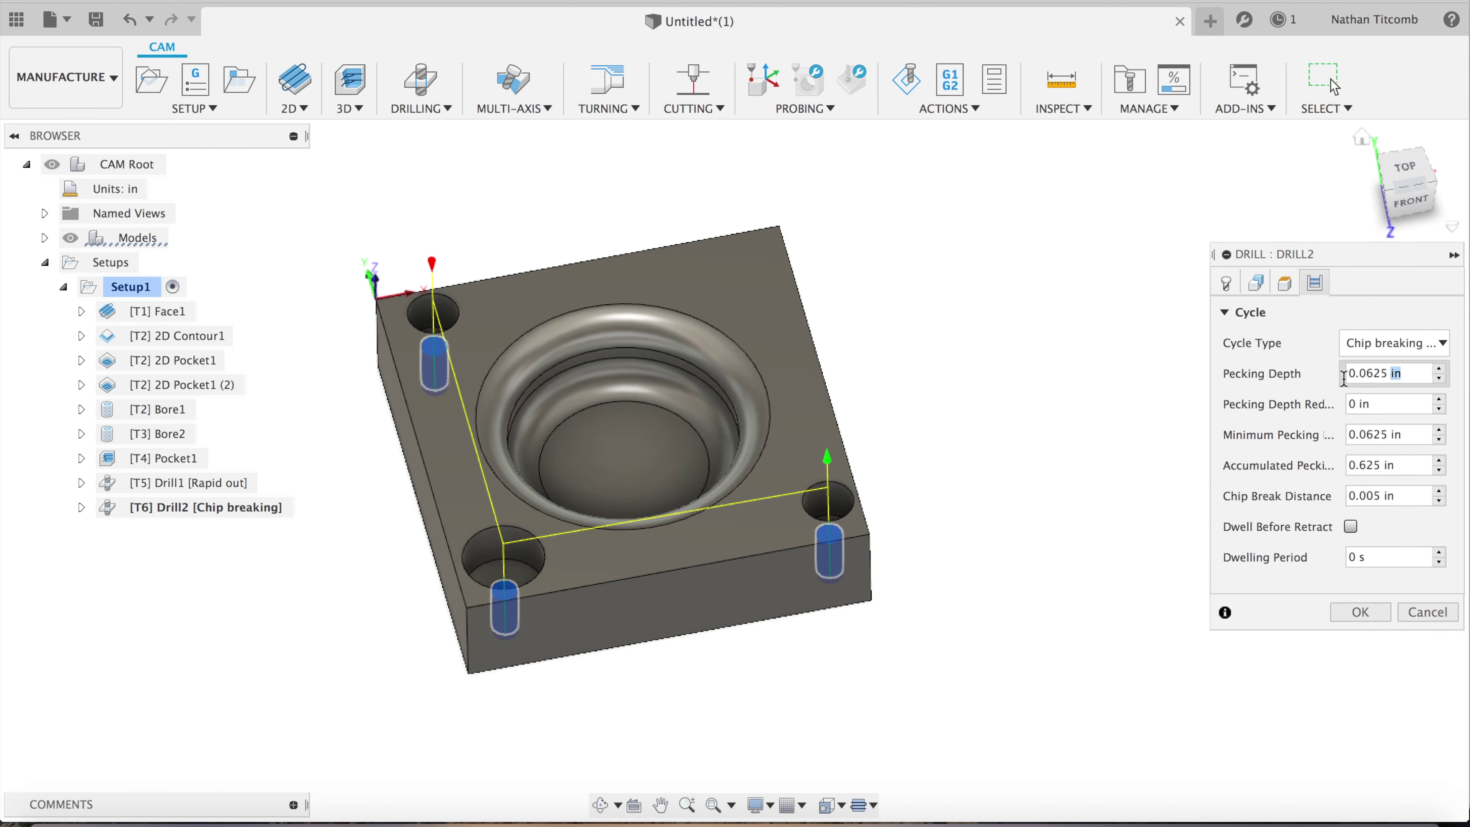
{"action": "type", "text": "0"}
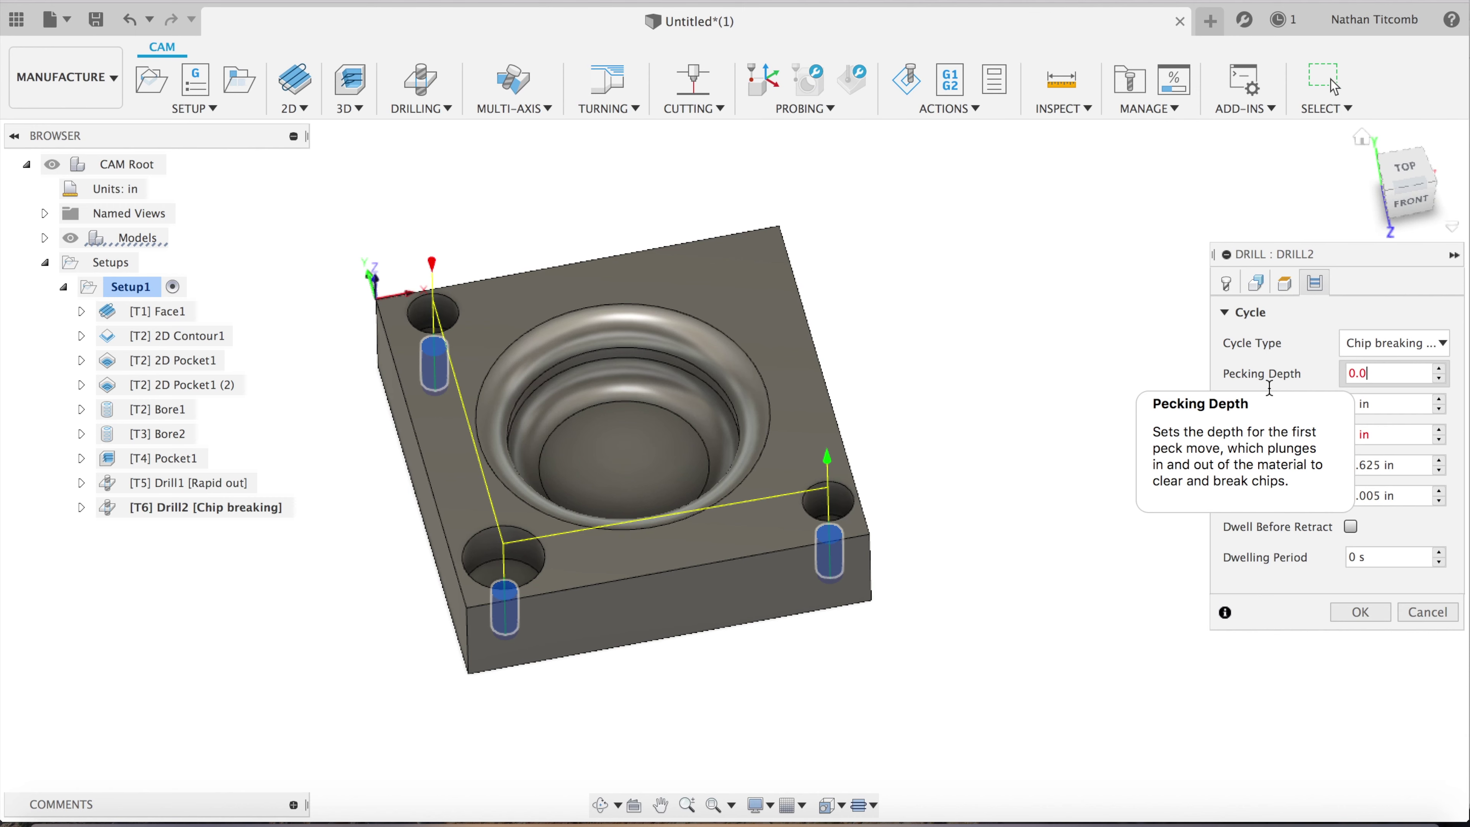
{"action": "key", "text": "Tab"}
{"action": "key", "text": "Tab"}
{"action": "key", "text": "Tab"}
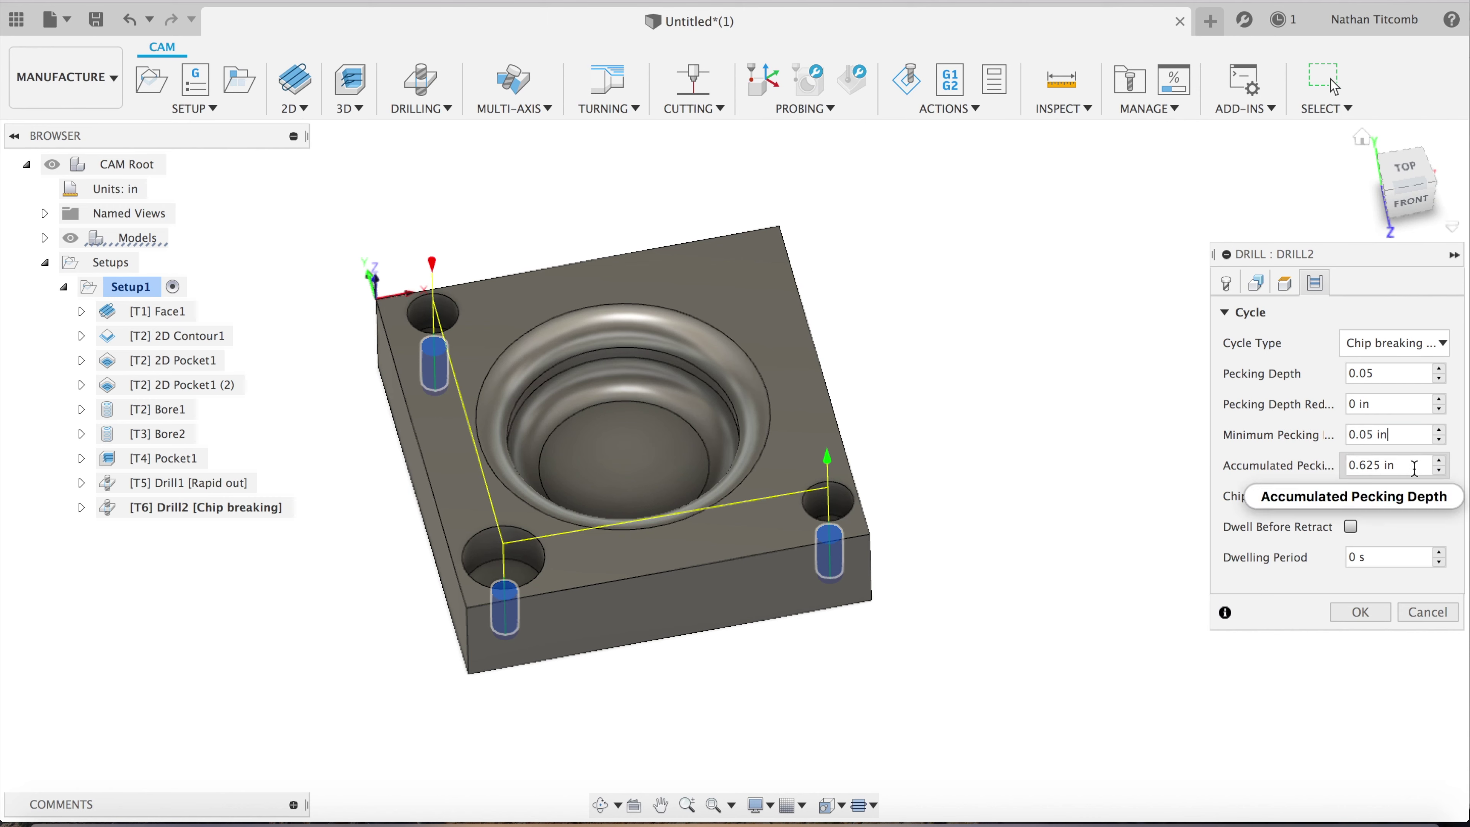
{"action": "type", "text": "0."}
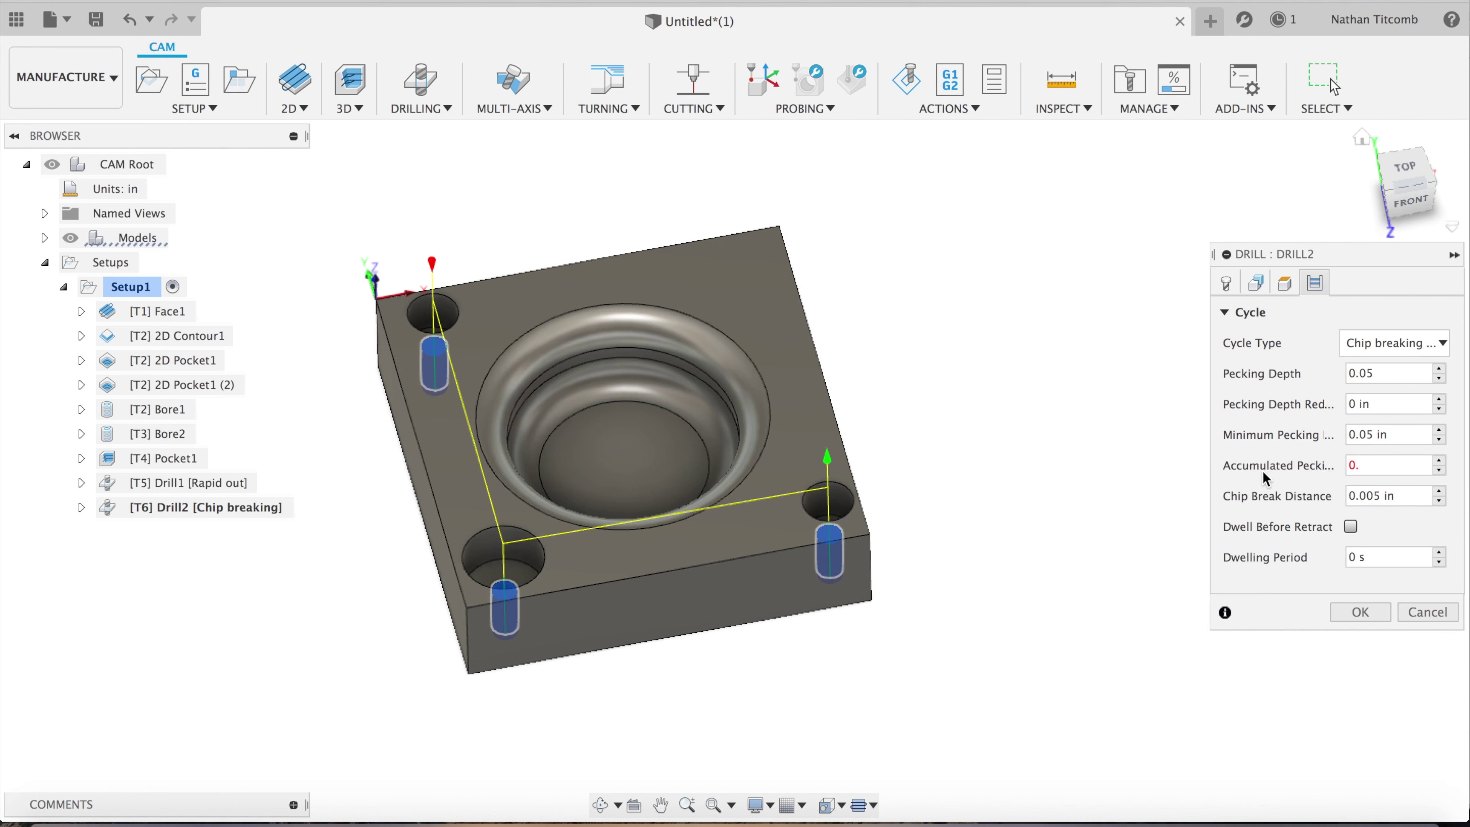
{"action": "type", "text": "25"}
{"action": "key", "text": "Tab"}
{"action": "key", "text": "Tab"}
{"action": "left_click", "coordinate": [1391, 466]}
{"action": "left_click_drag", "start_coordinate": [1391, 467], "coordinate": [1296, 469]}
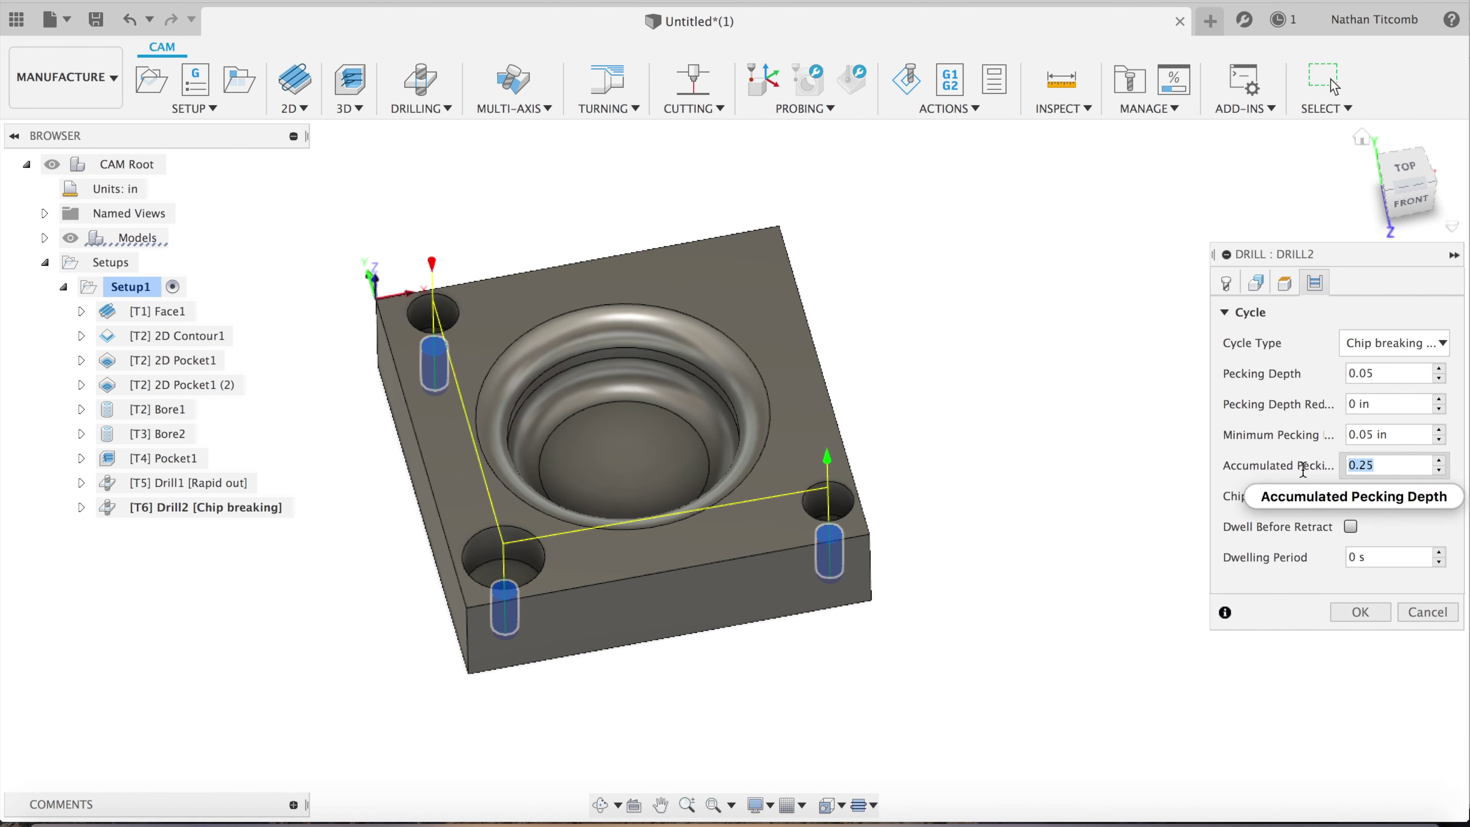
{"action": "type", "text": ".15"}
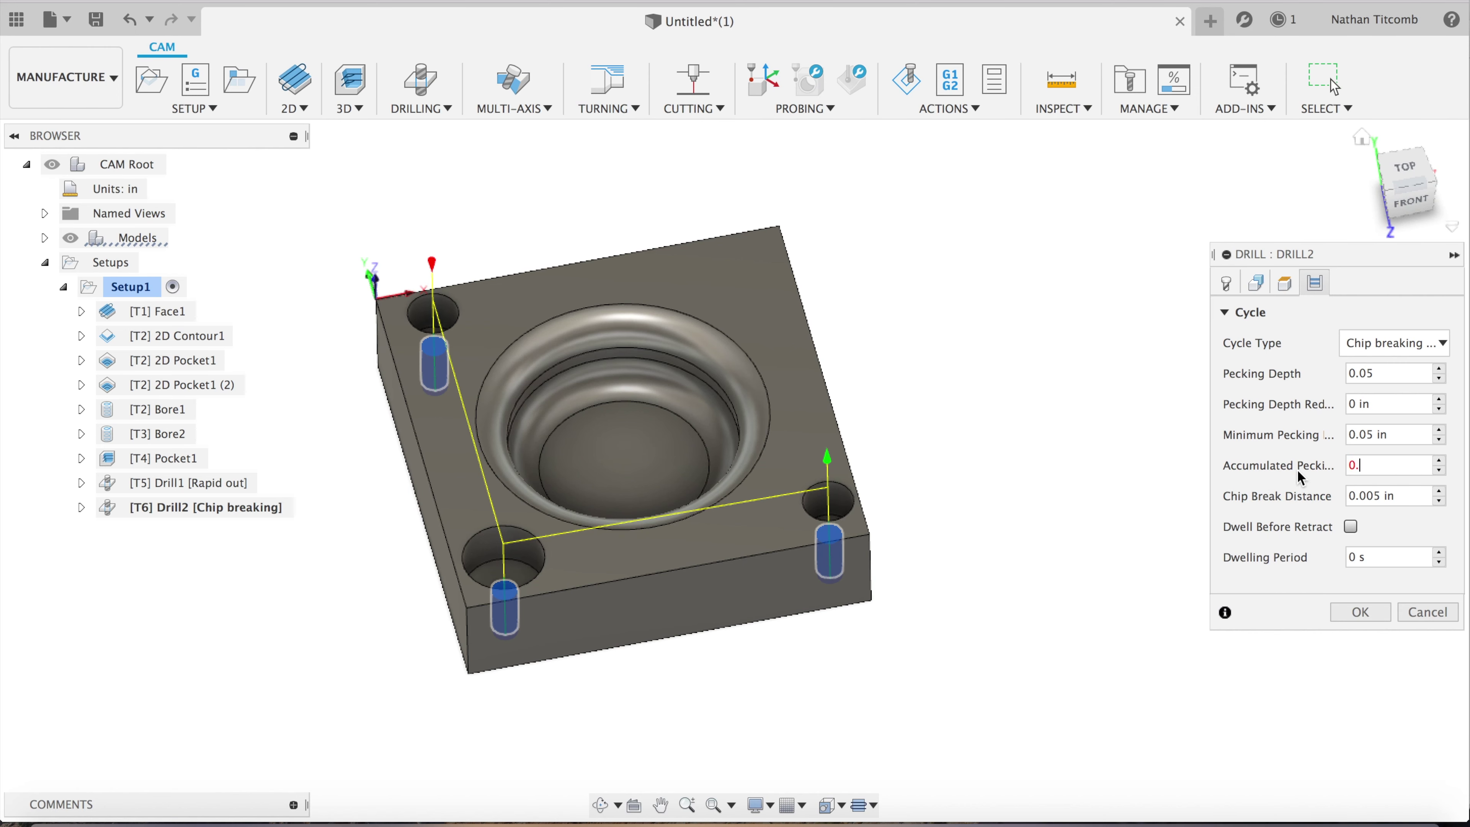
{"action": "left_click", "coordinate": [1363, 612]}
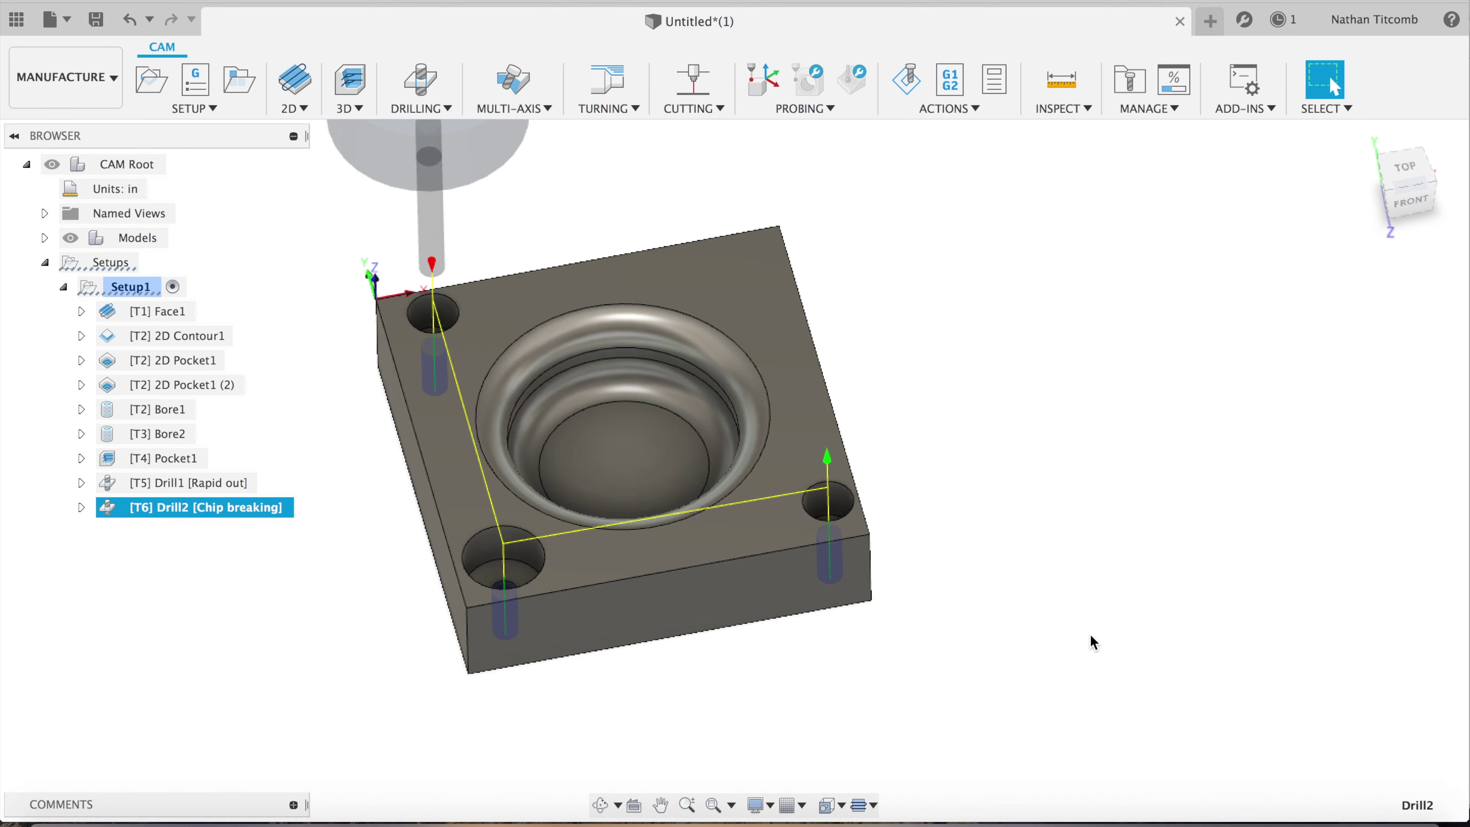
Reopen Drill1's tool and feed settings alongside the speeds-and-feeds calculator
{"action": "left_click", "coordinate": [181, 489]}
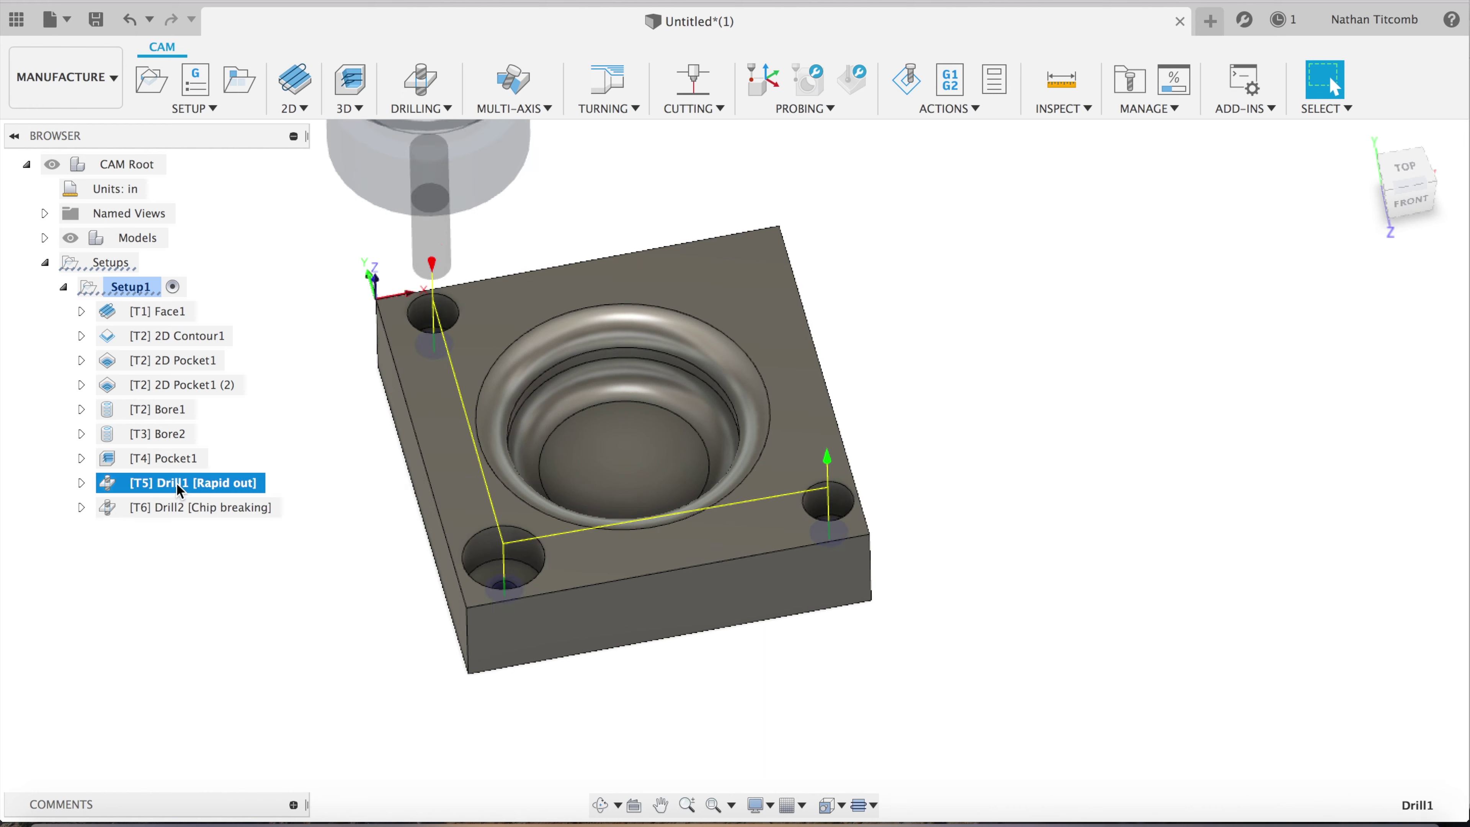
{"action": "right_click", "coordinate": [181, 492]}
{"action": "left_click", "coordinate": [248, 11]}
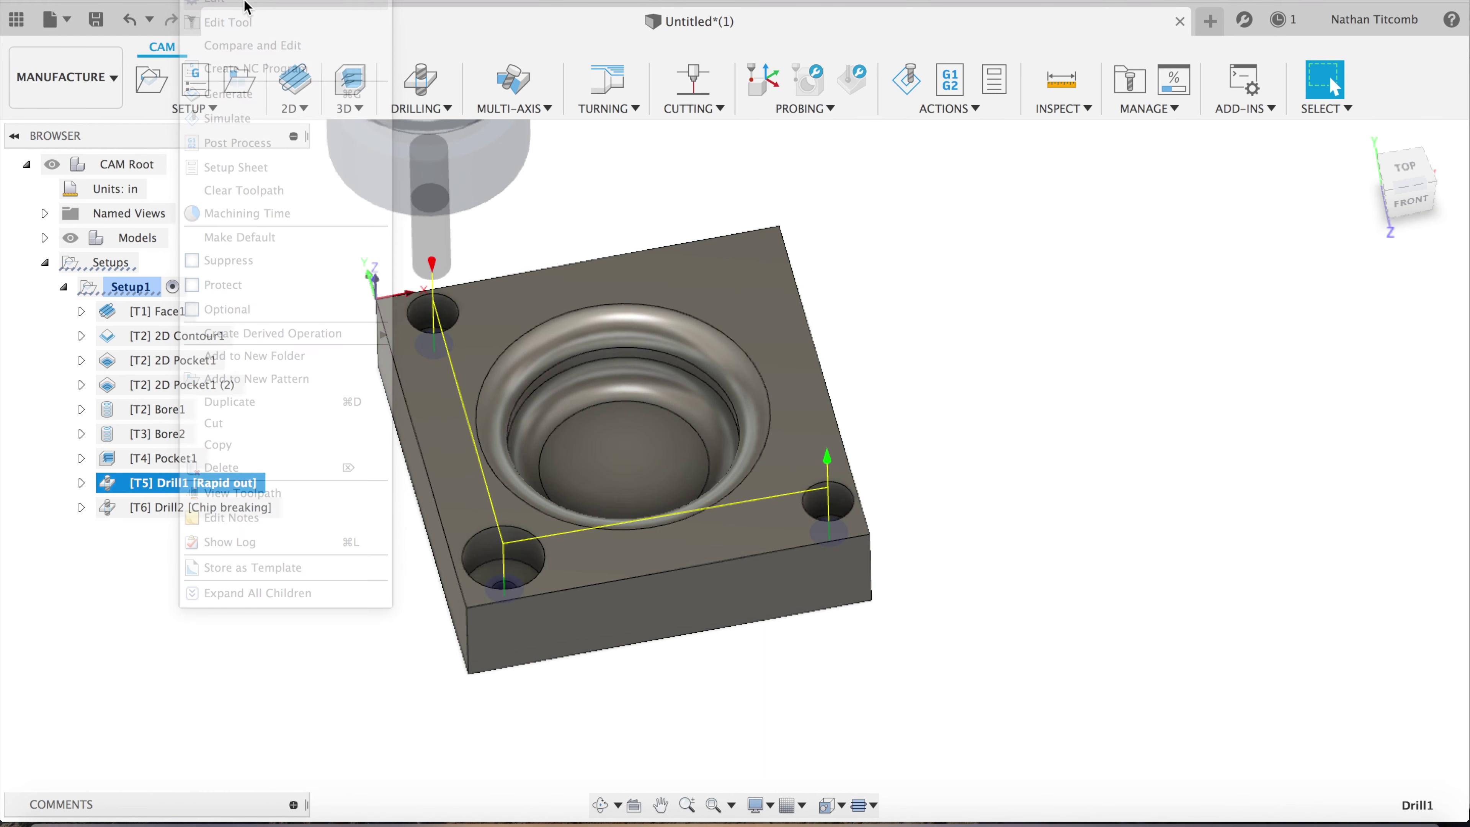
{"action": "left_click", "coordinate": [1232, 282]}
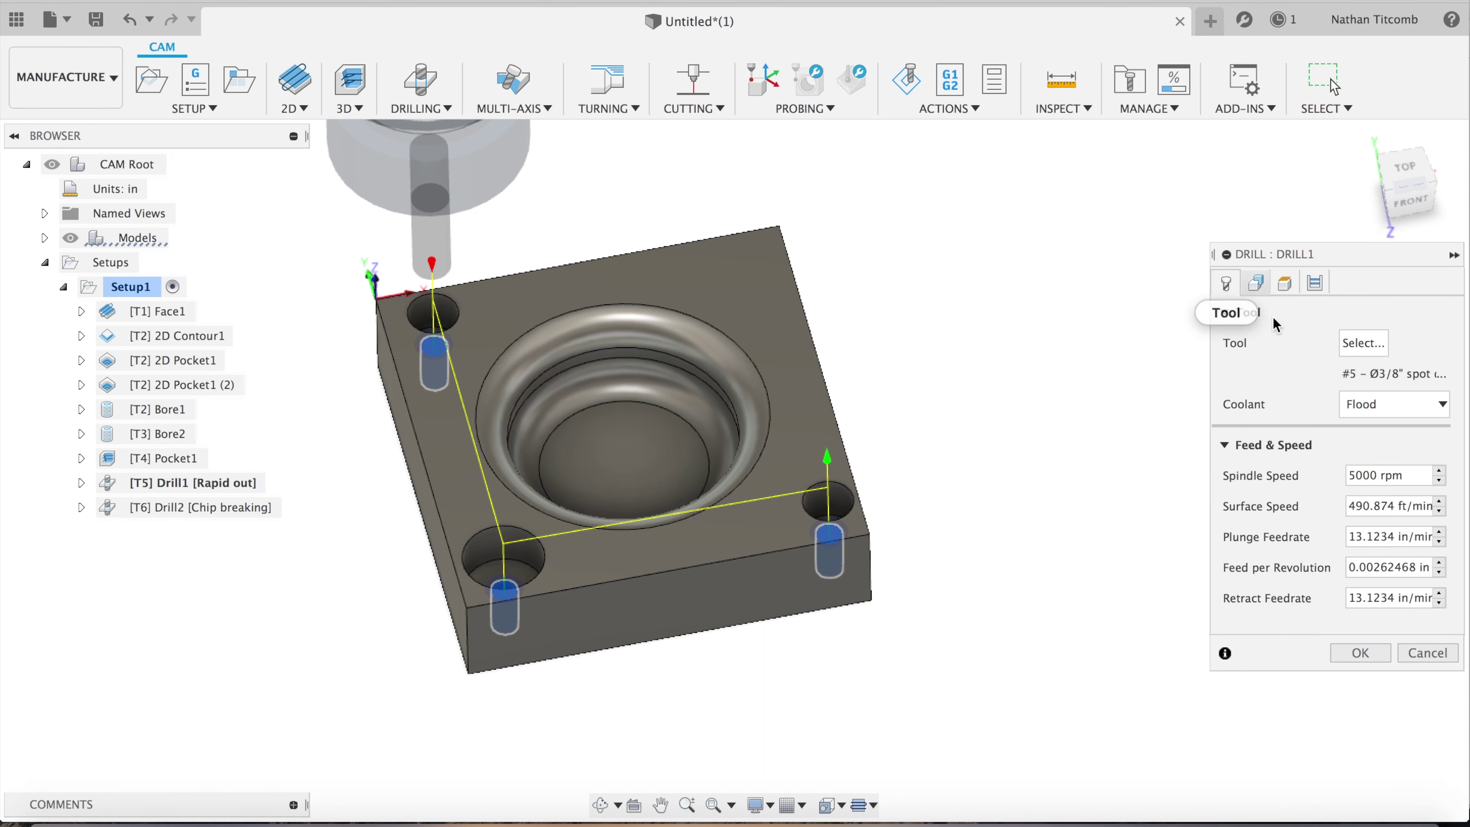
{"action": "left_click", "coordinate": [206, 817]}
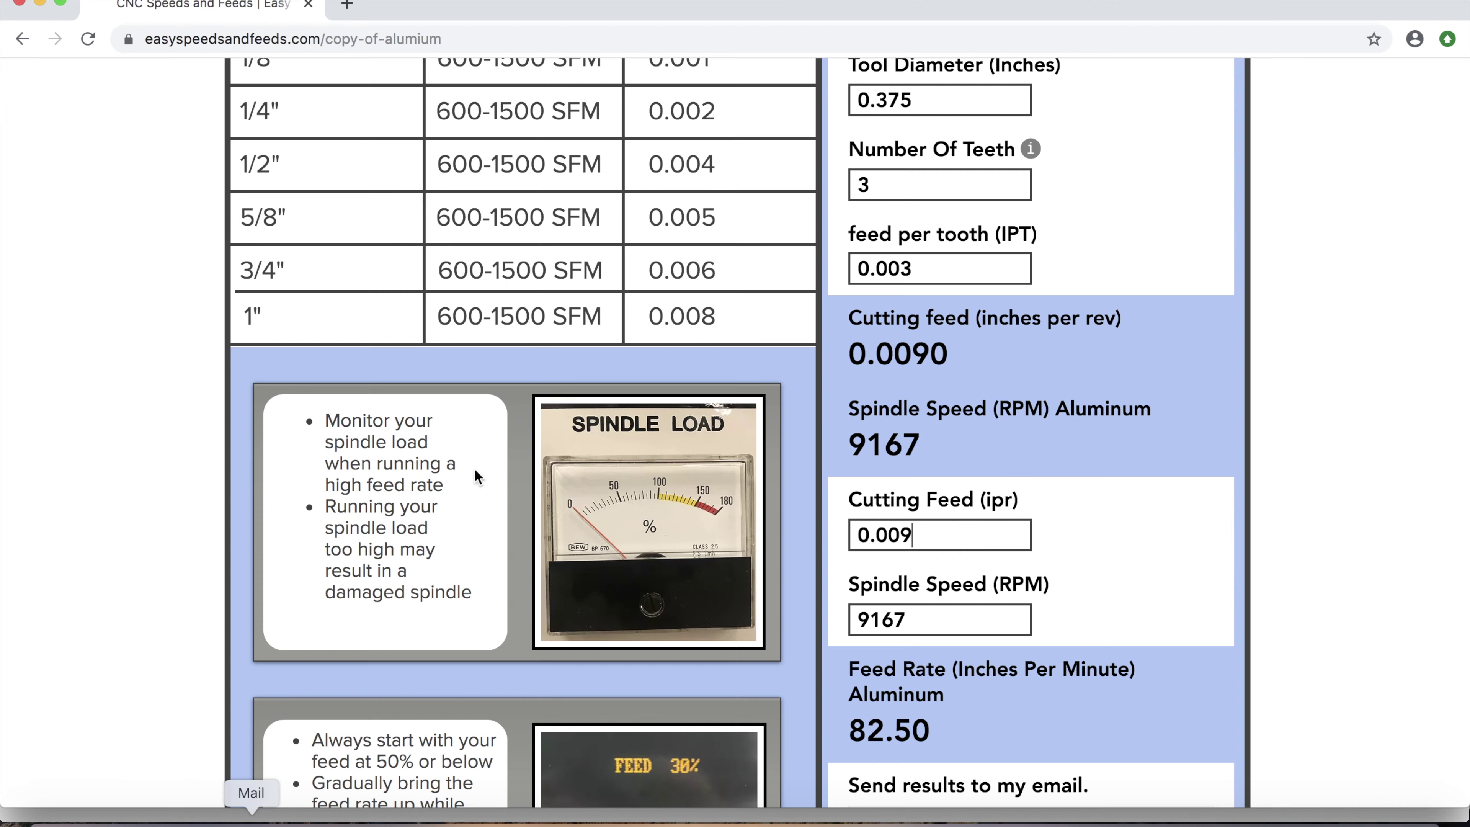
Enter 0.375 in diameter, 400 SFM, 4074 RPM and 0.007 cutting feed to get a 29 IPM feed rate
{"action": "scroll", "coordinate": [590, 413], "scroll_direction": "down", "scroll_amount": 10}
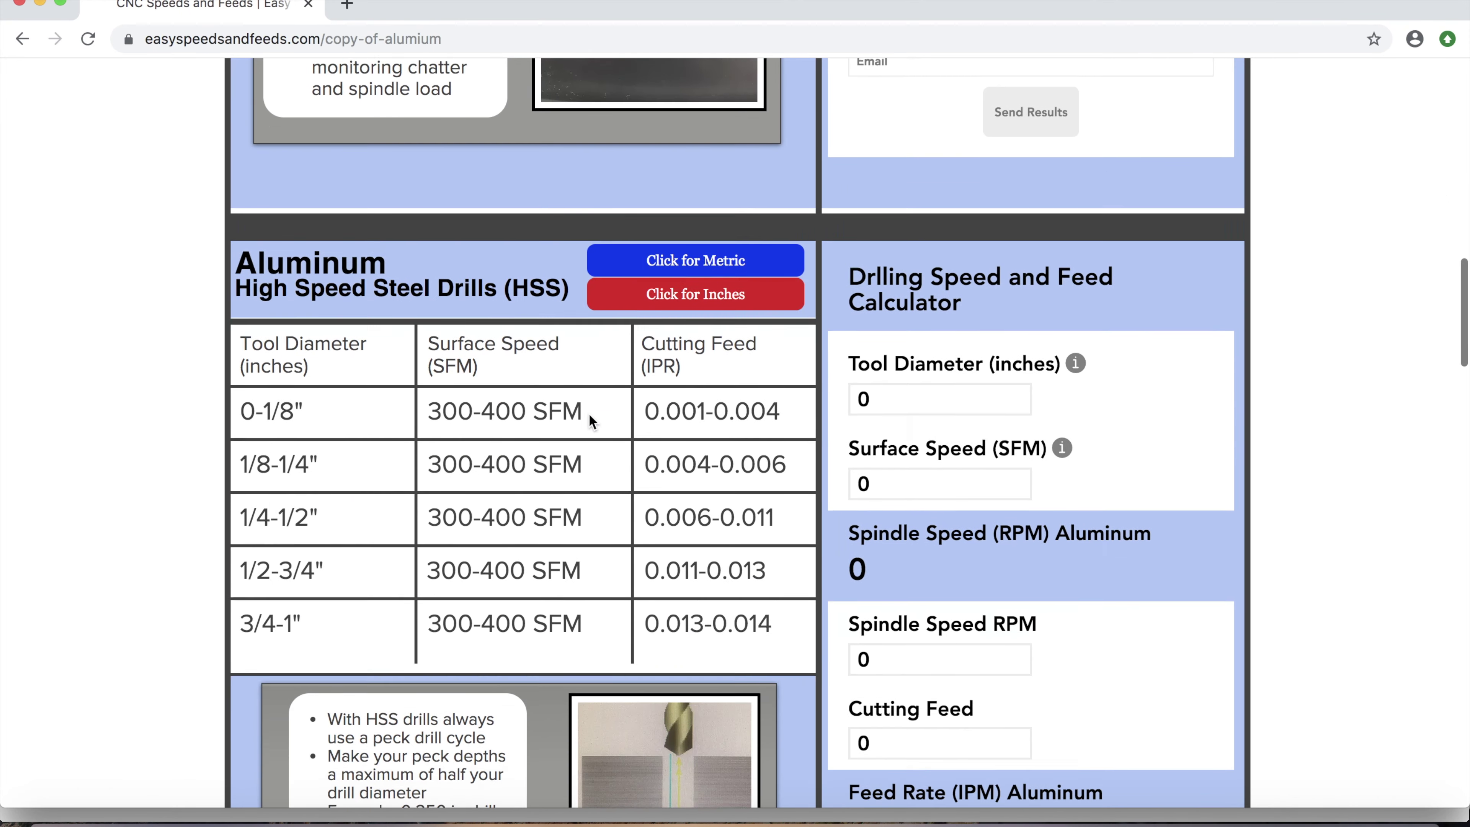
{"action": "double_click", "coordinate": [863, 392]}
{"action": "type", "text": "0.375"}
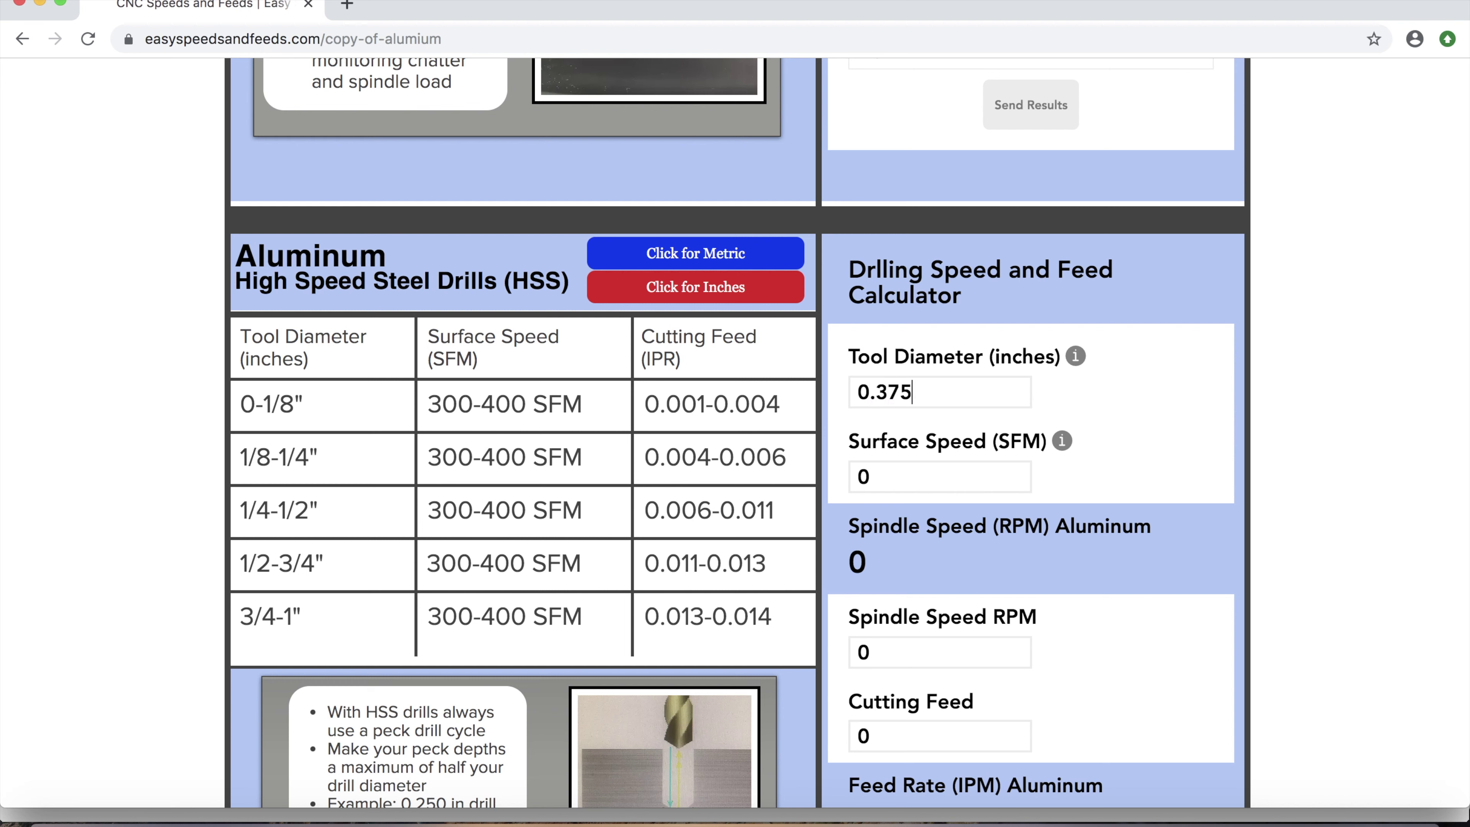
{"action": "key", "text": "Tab"}
{"action": "type", "text": "400"}
{"action": "key", "text": "Tab"}
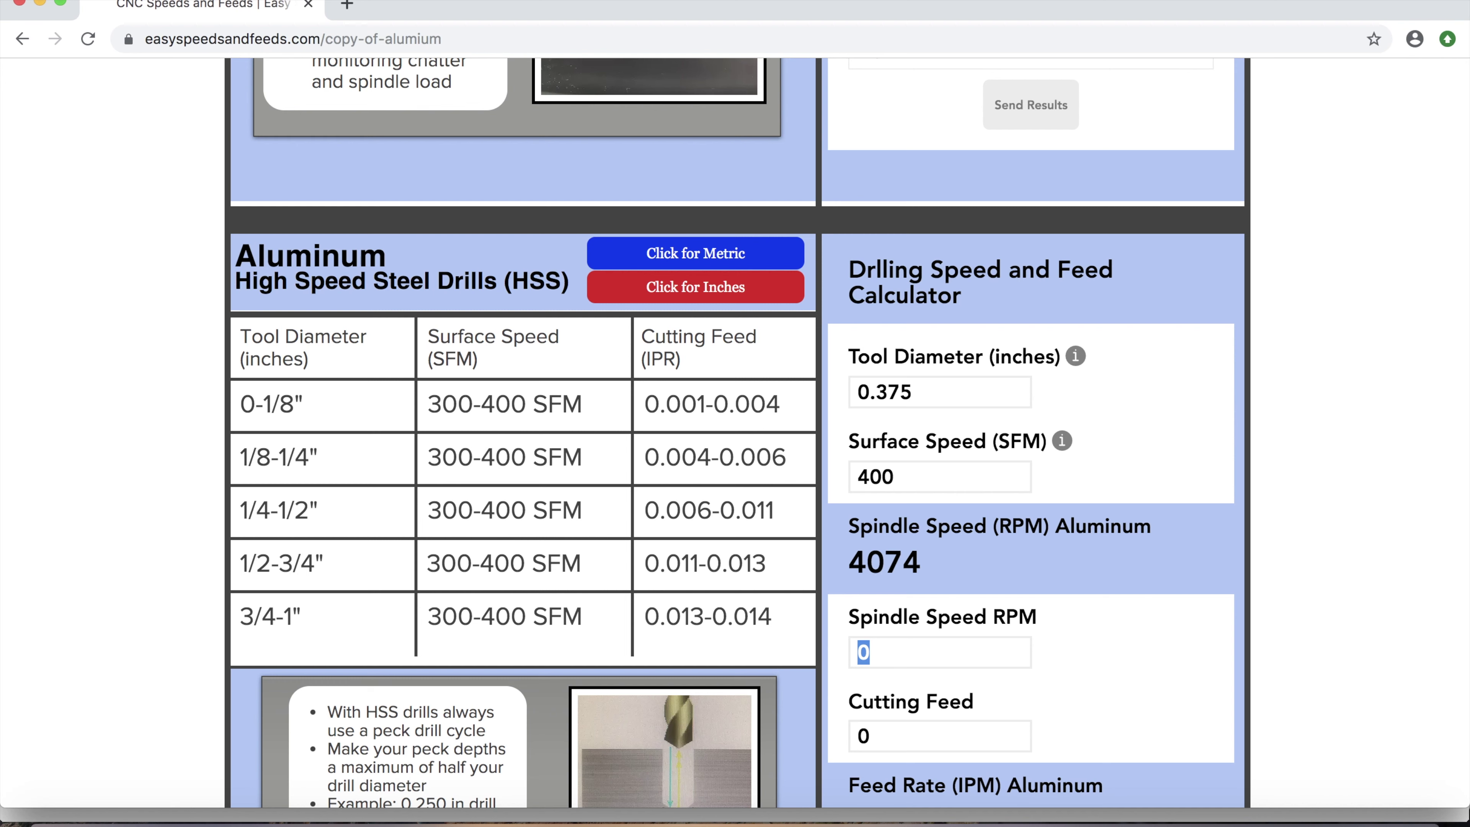
{"action": "type", "text": "4074"}
{"action": "key", "text": "Tab"}
{"action": "type", "text": "0.0078"}
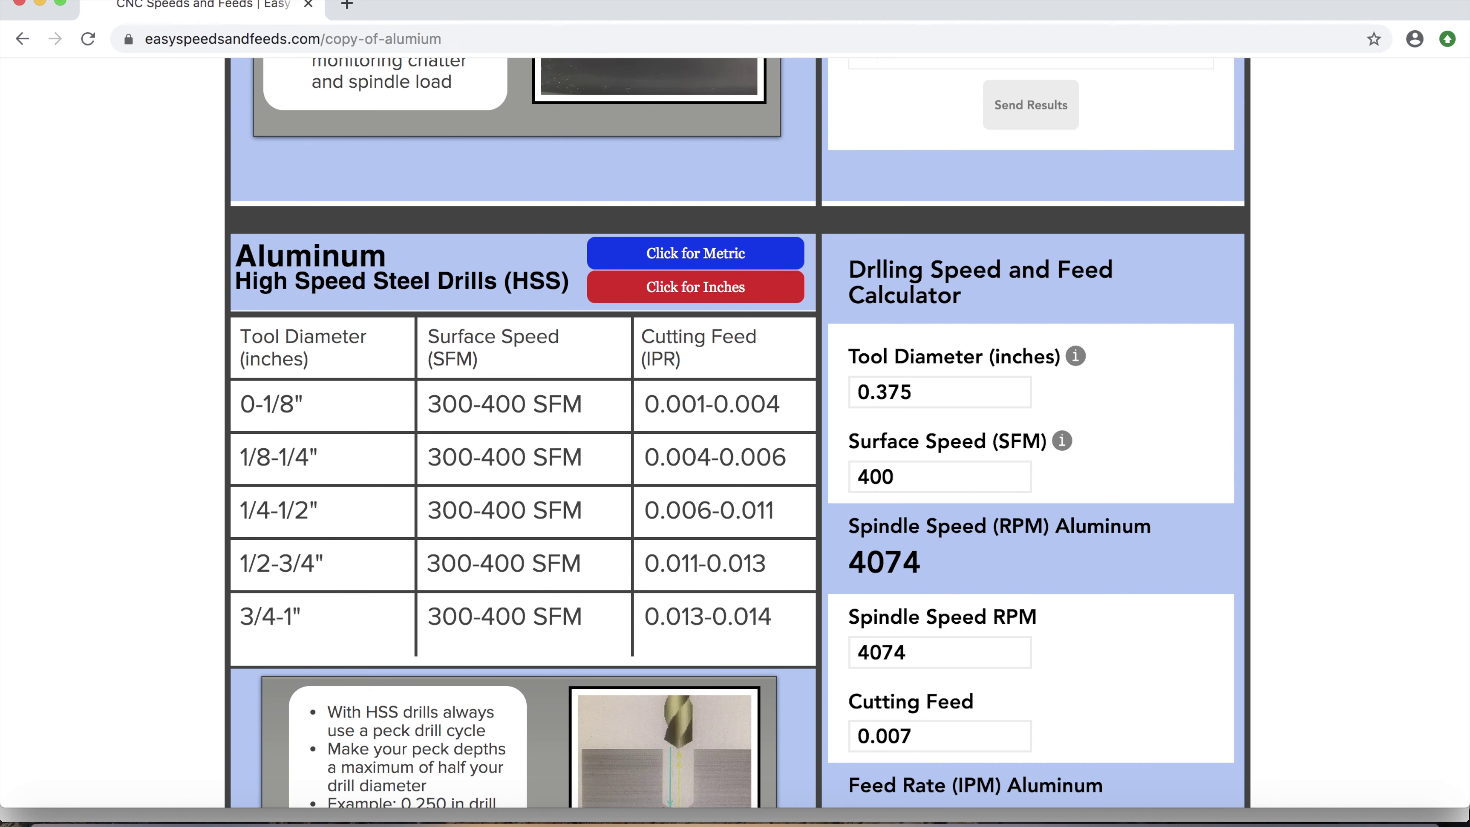
{"action": "scroll", "coordinate": [735, 434], "scroll_direction": "down", "scroll_amount": 5}
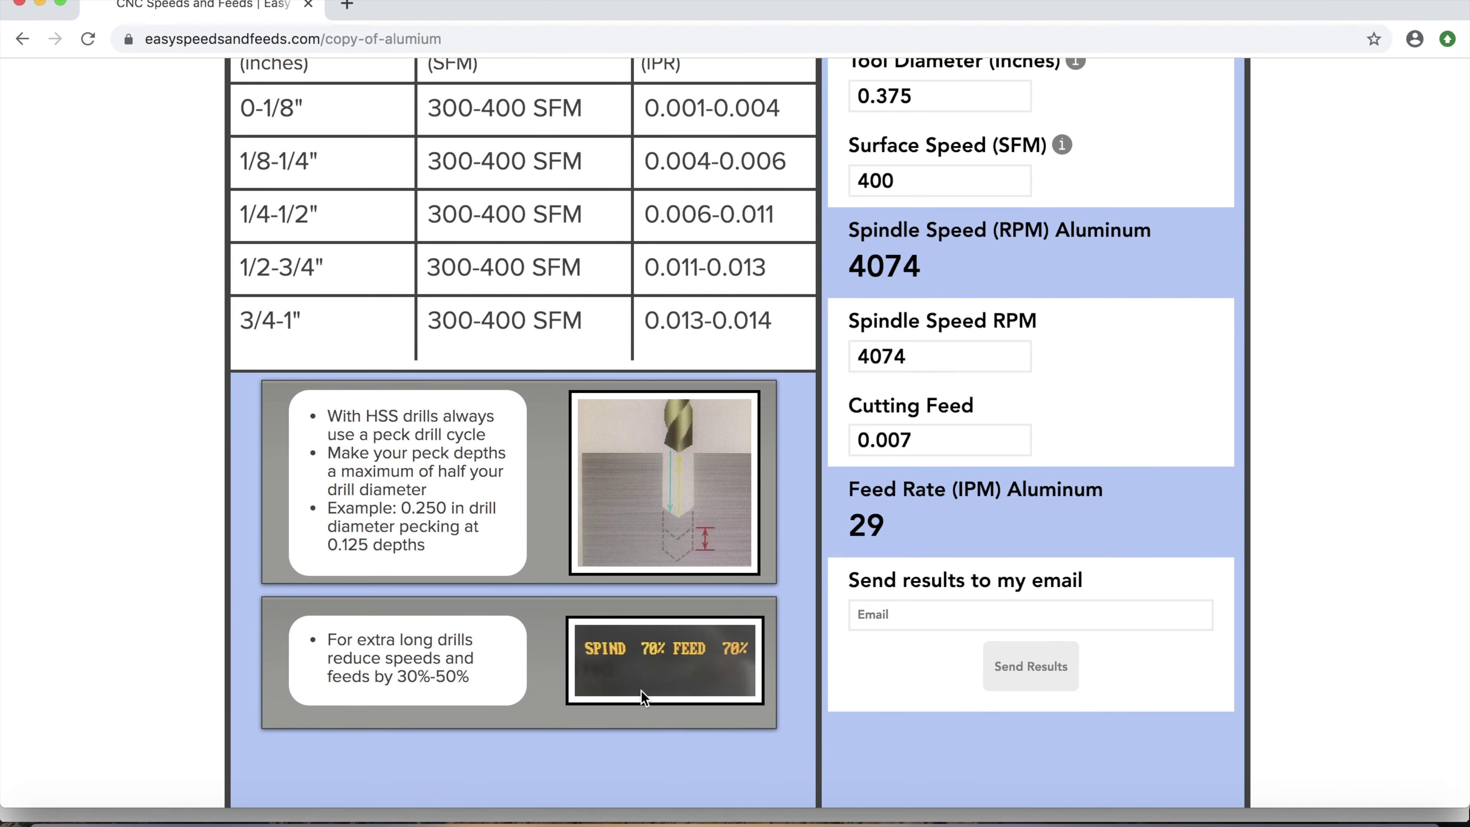
{"action": "left_click", "coordinate": [844, 821]}
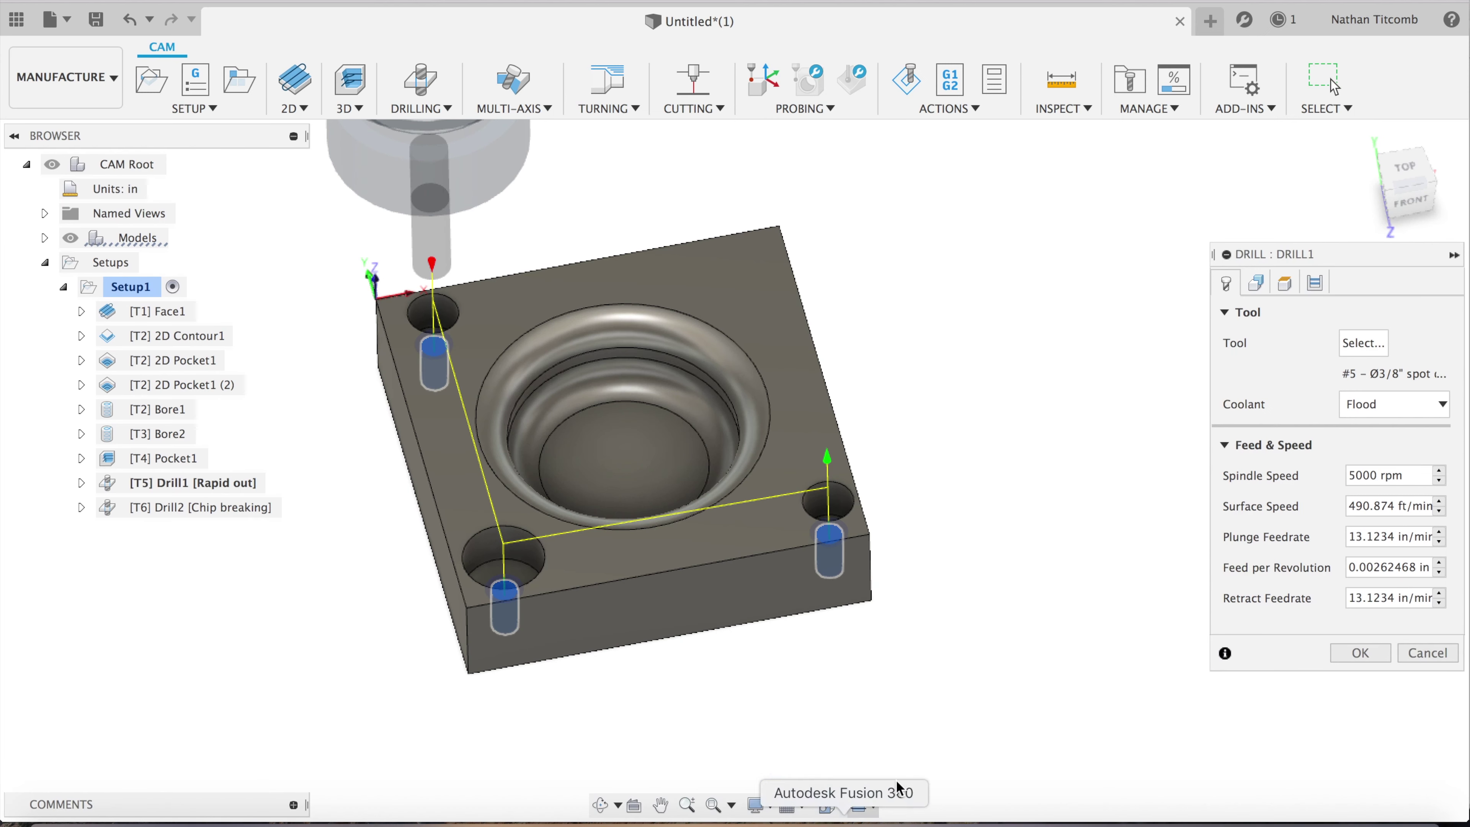
Set Drill1 to 4074 rpm spindle speed, 29 plunge and 40 retract feedrates
{"action": "triple_click", "coordinate": [1370, 485]}
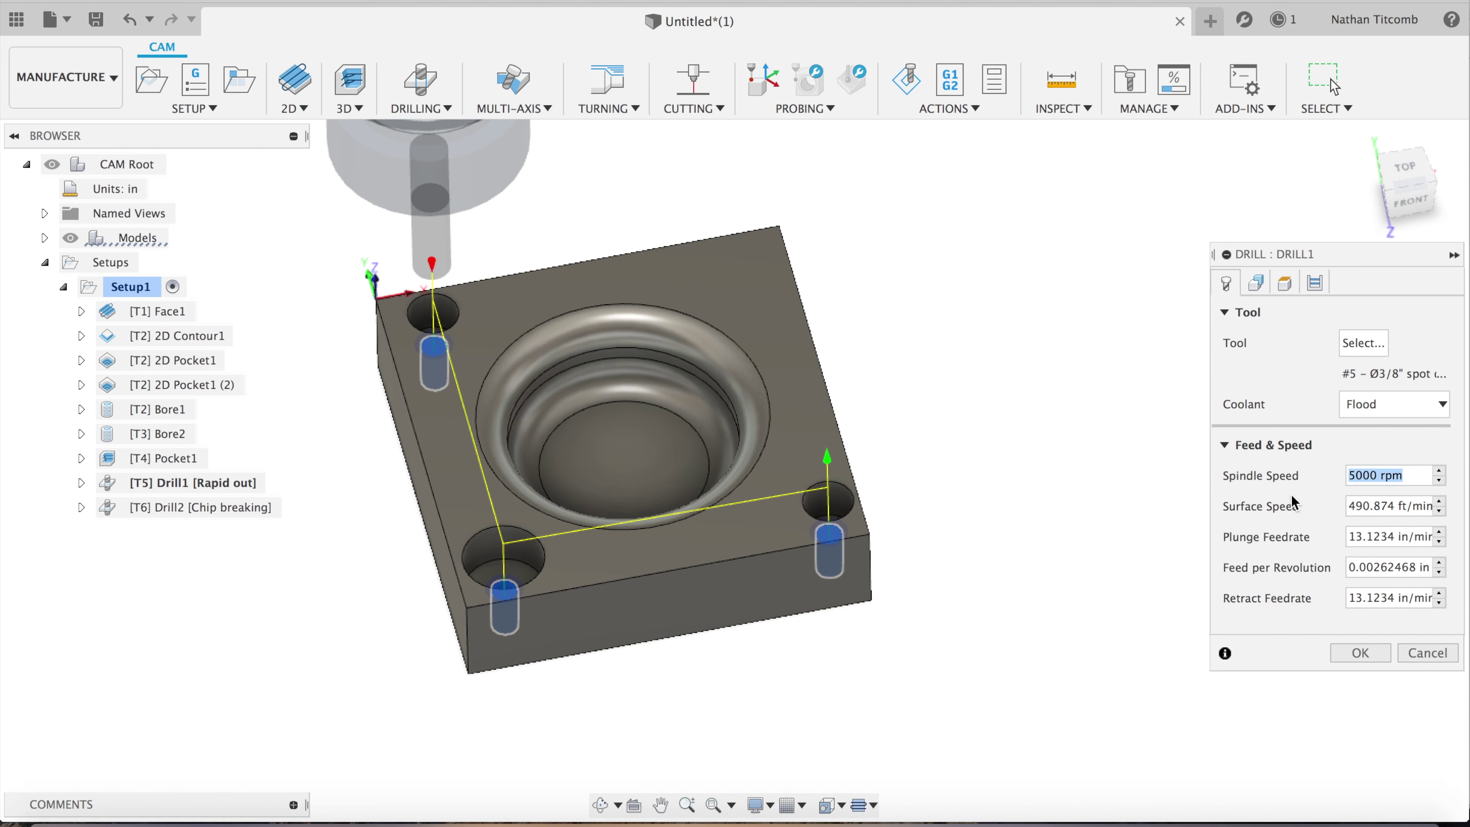
{"action": "type", "text": "4074"}
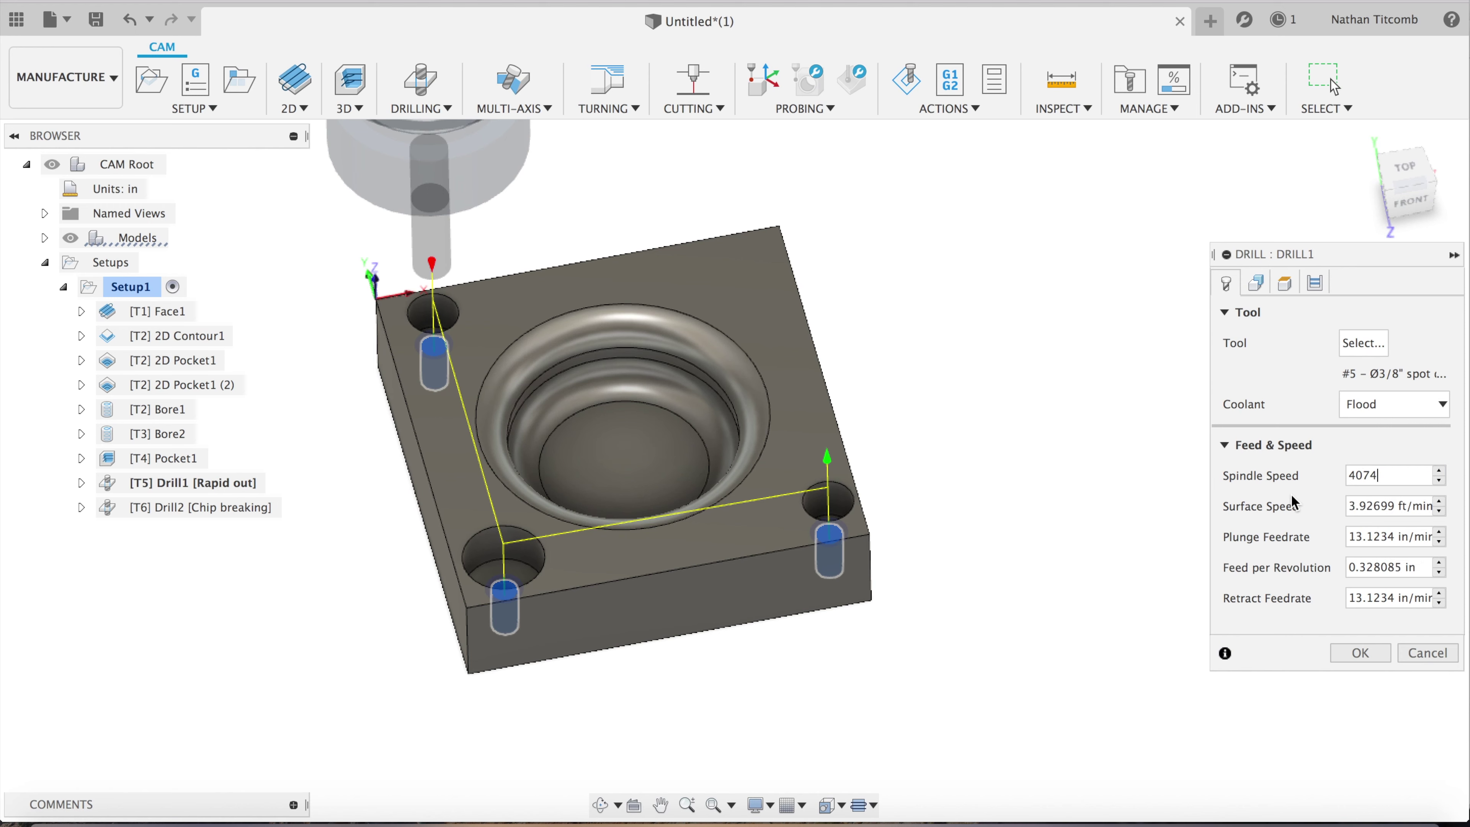
{"action": "key", "text": "Tab"}
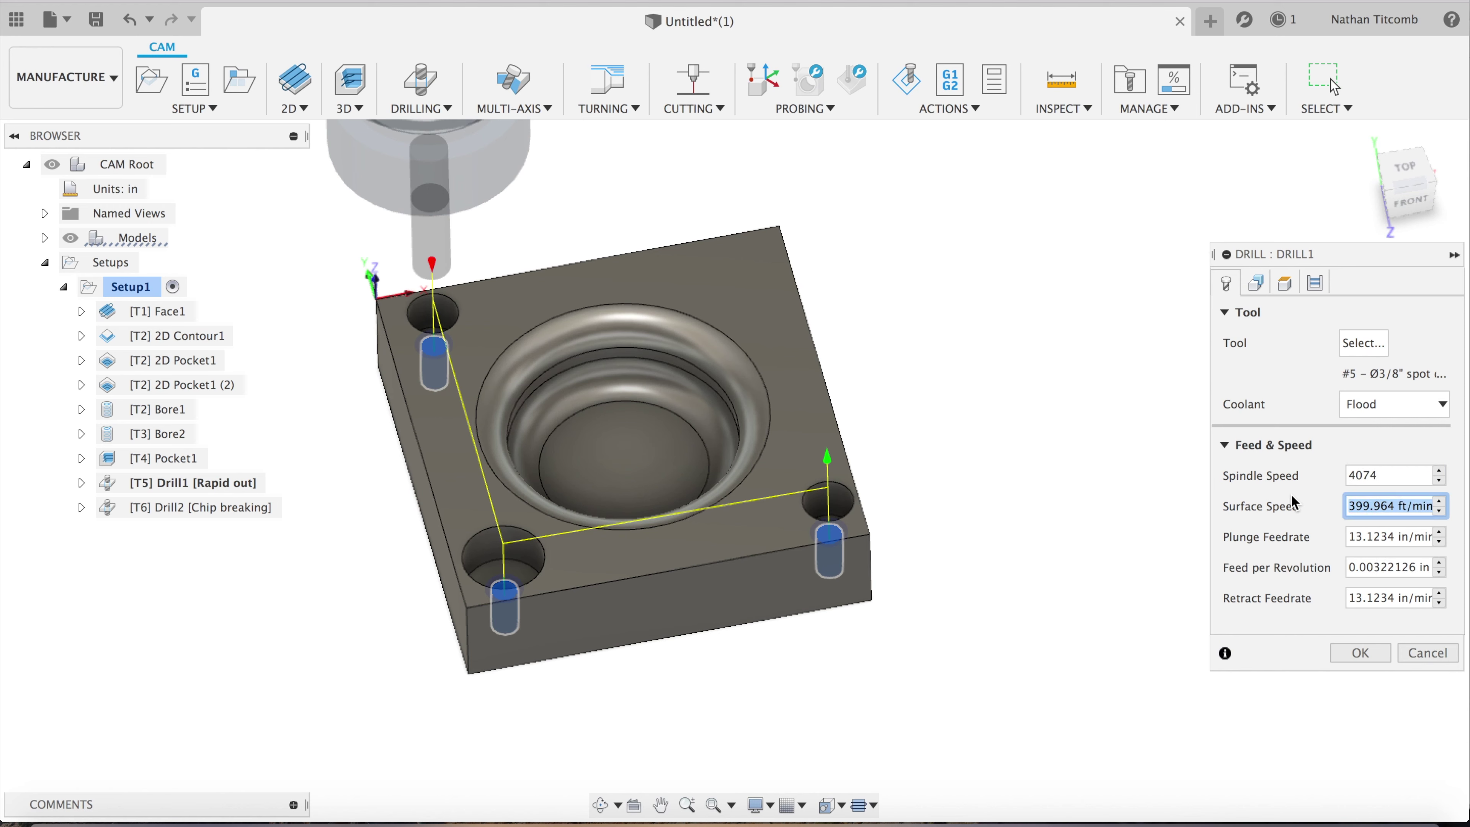
{"action": "key", "text": "Tab"}
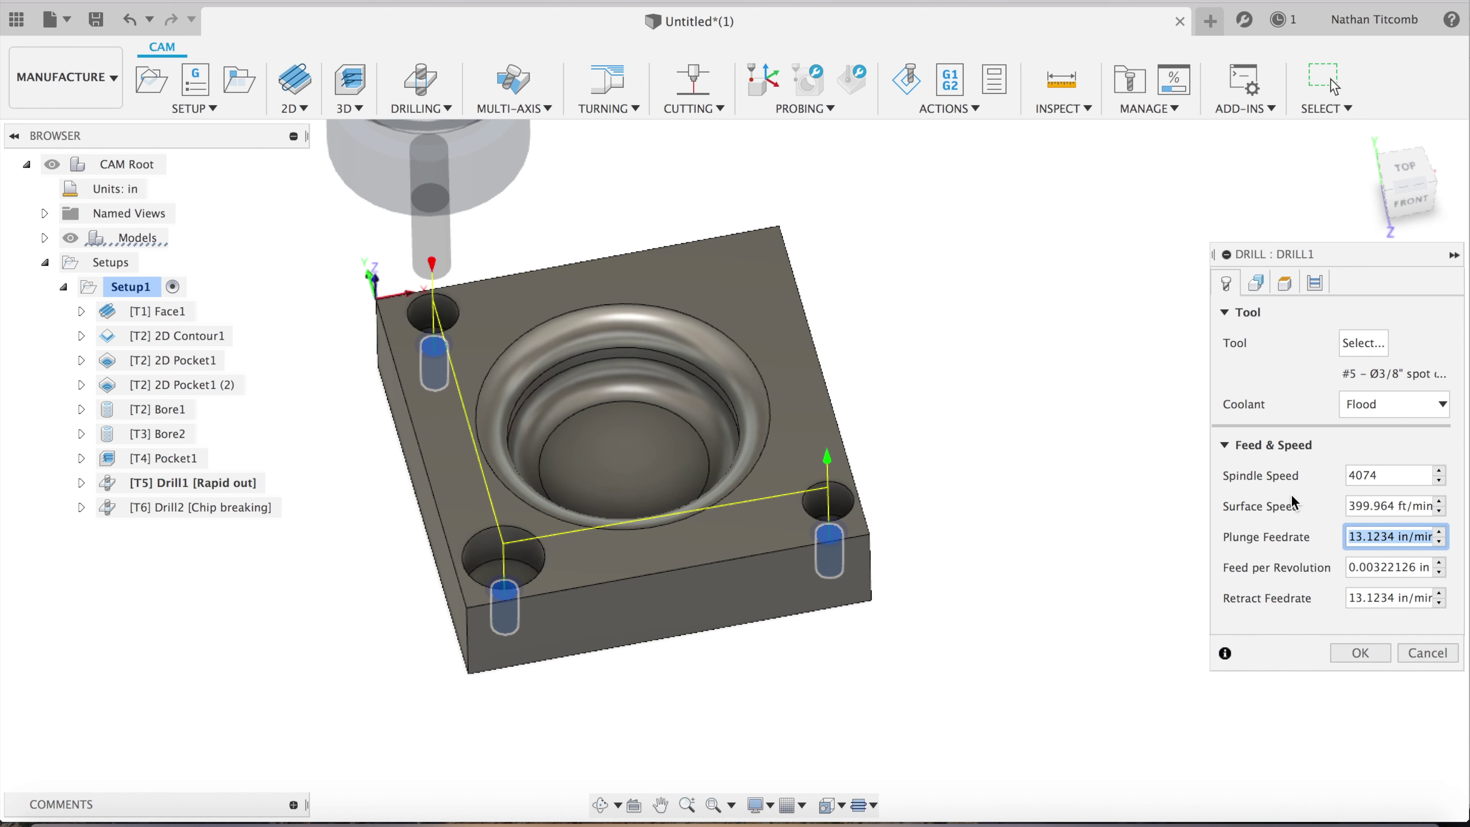
{"action": "type", "text": "29"}
{"action": "key", "text": "Return"}
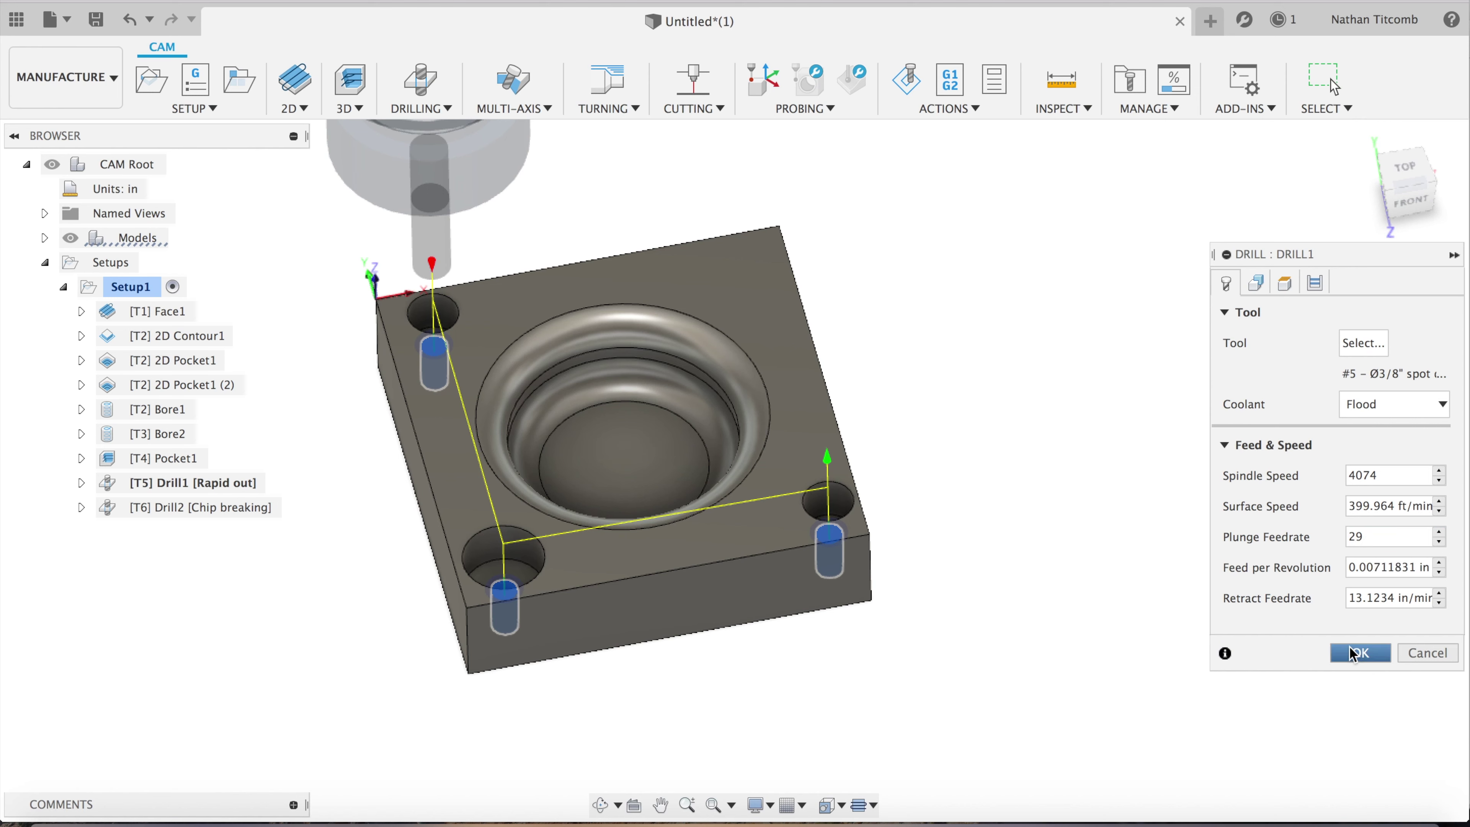
{"action": "key", "text": "Tab"}
{"action": "key", "text": "Tab"}
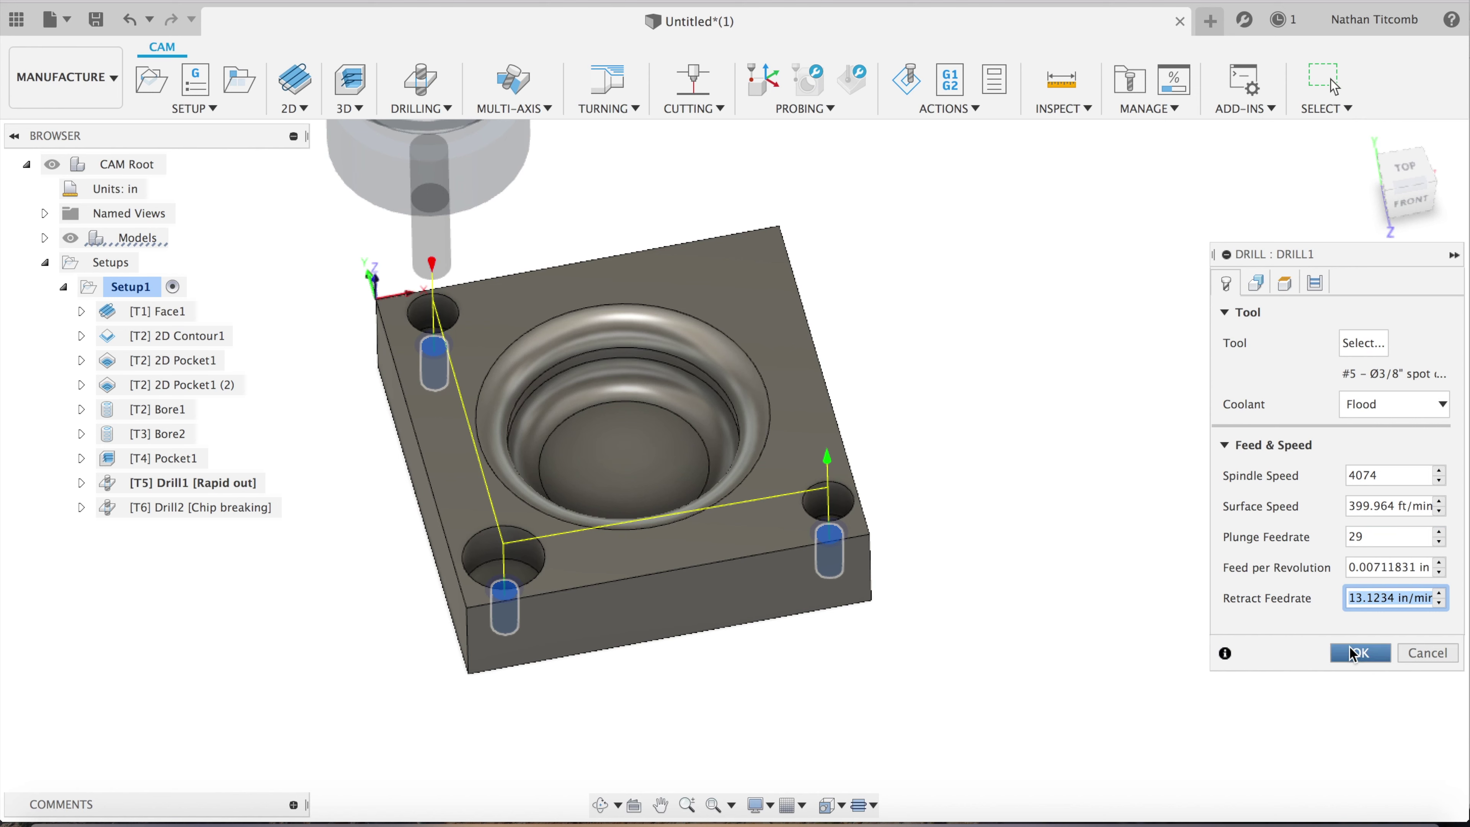
{"action": "type", "text": "40"}
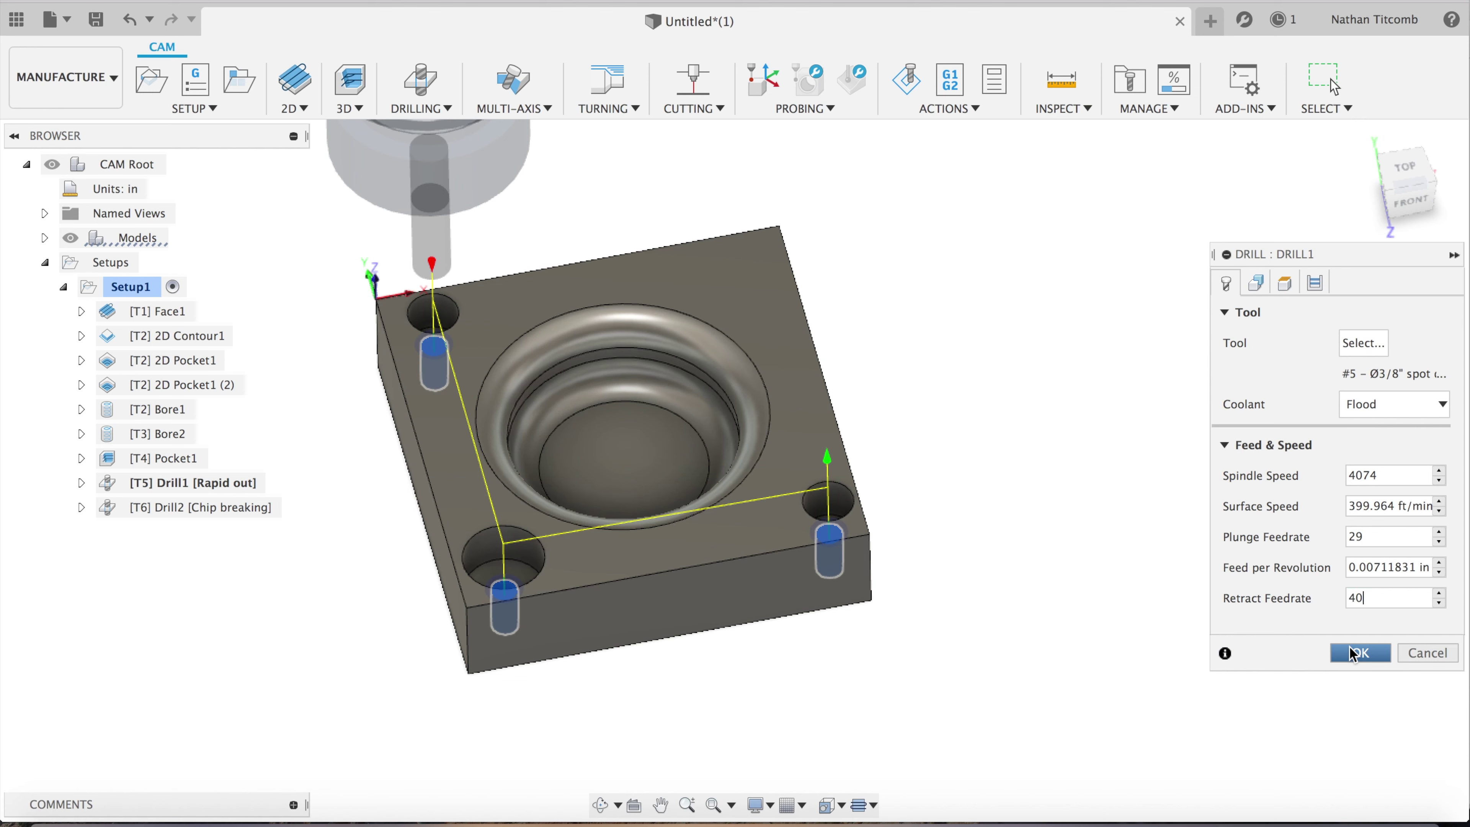
{"action": "left_click", "coordinate": [1353, 653]}
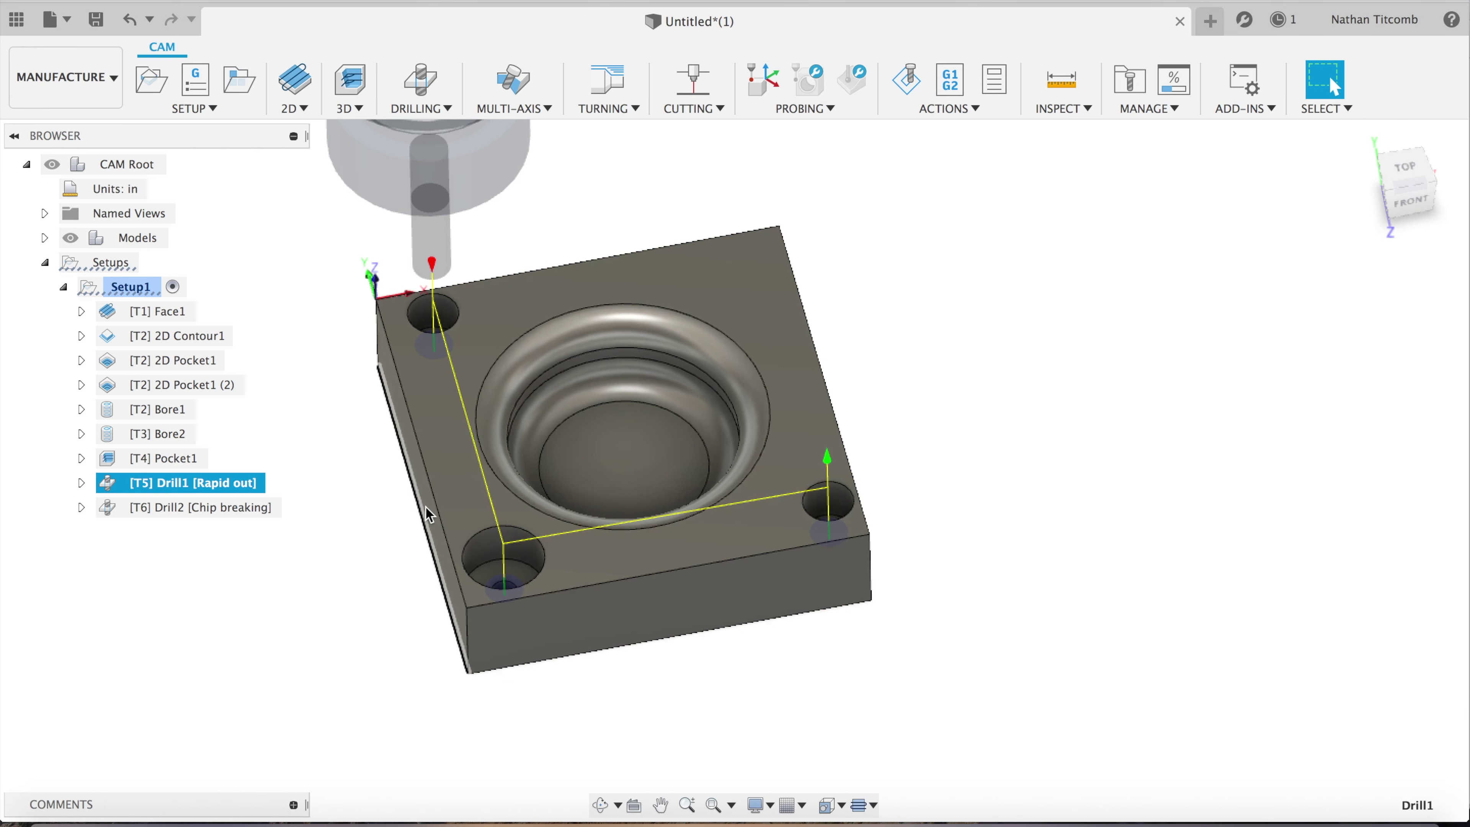
Reopen Drill2's tool and feed settings alongside the speeds-and-feeds calculator
{"action": "left_click", "coordinate": [205, 513]}
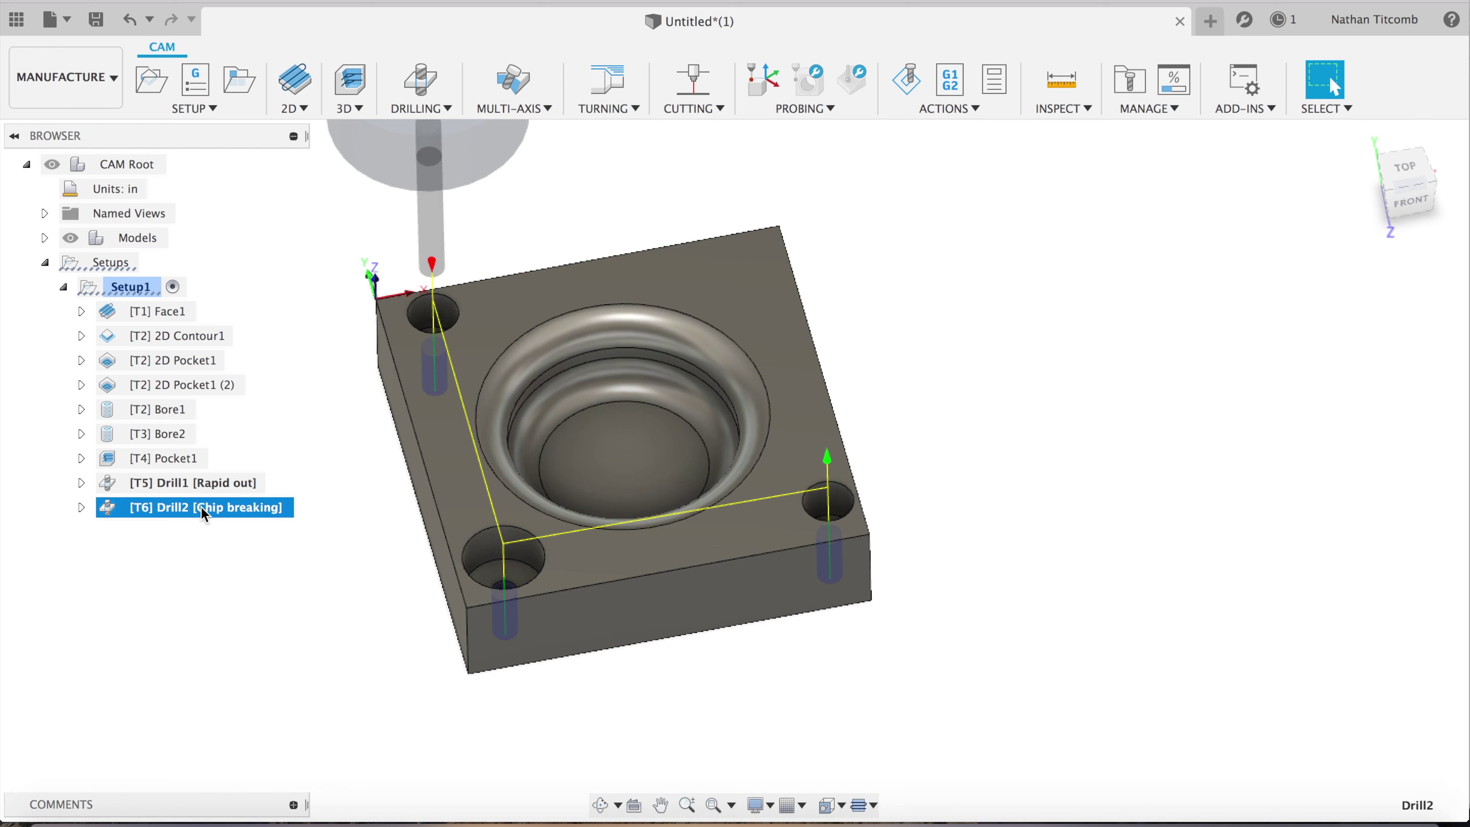
{"action": "right_click", "coordinate": [204, 512]}
{"action": "left_click", "coordinate": [220, 16]}
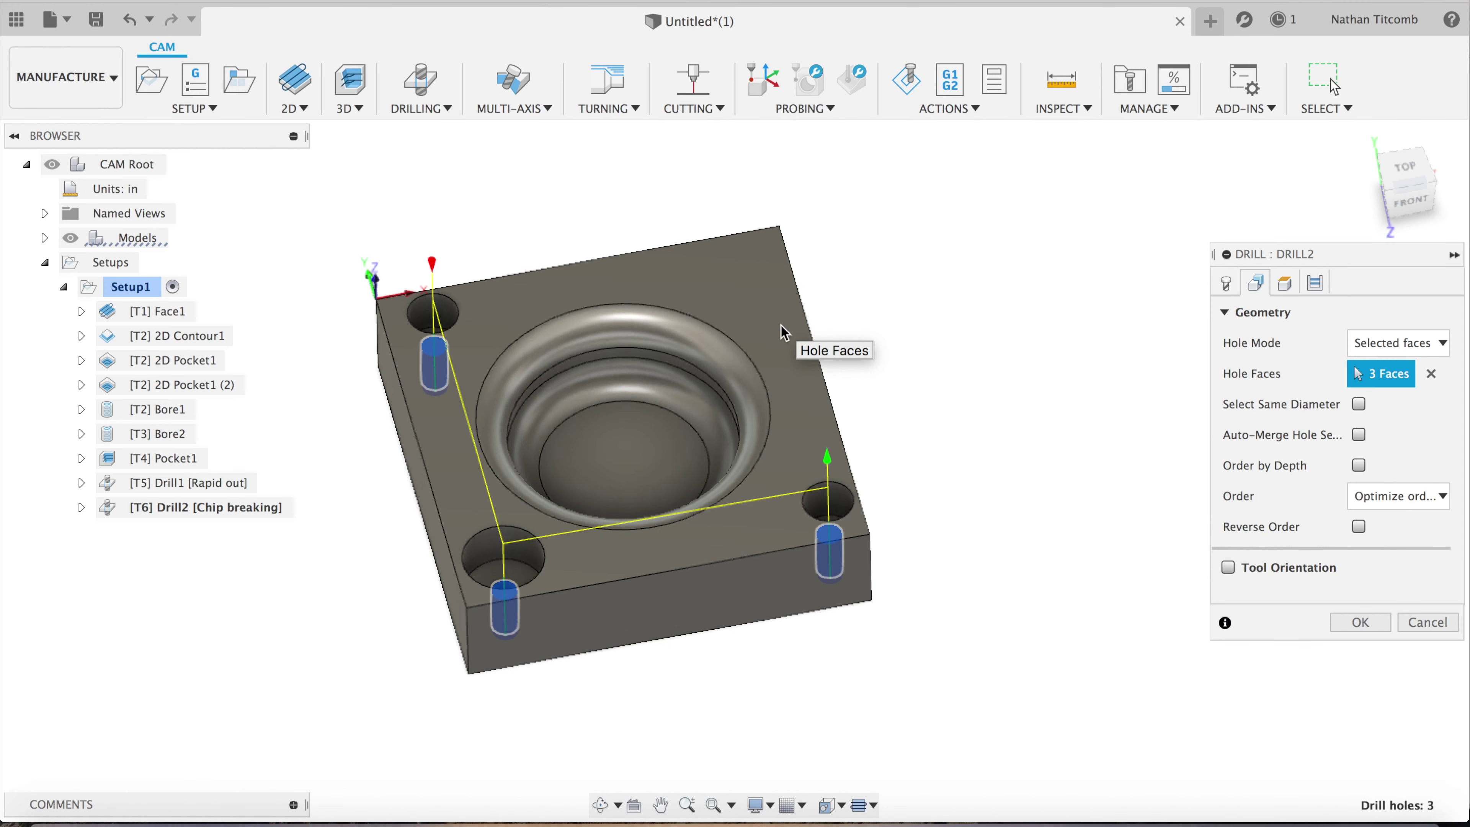
{"action": "left_click", "coordinate": [1226, 284]}
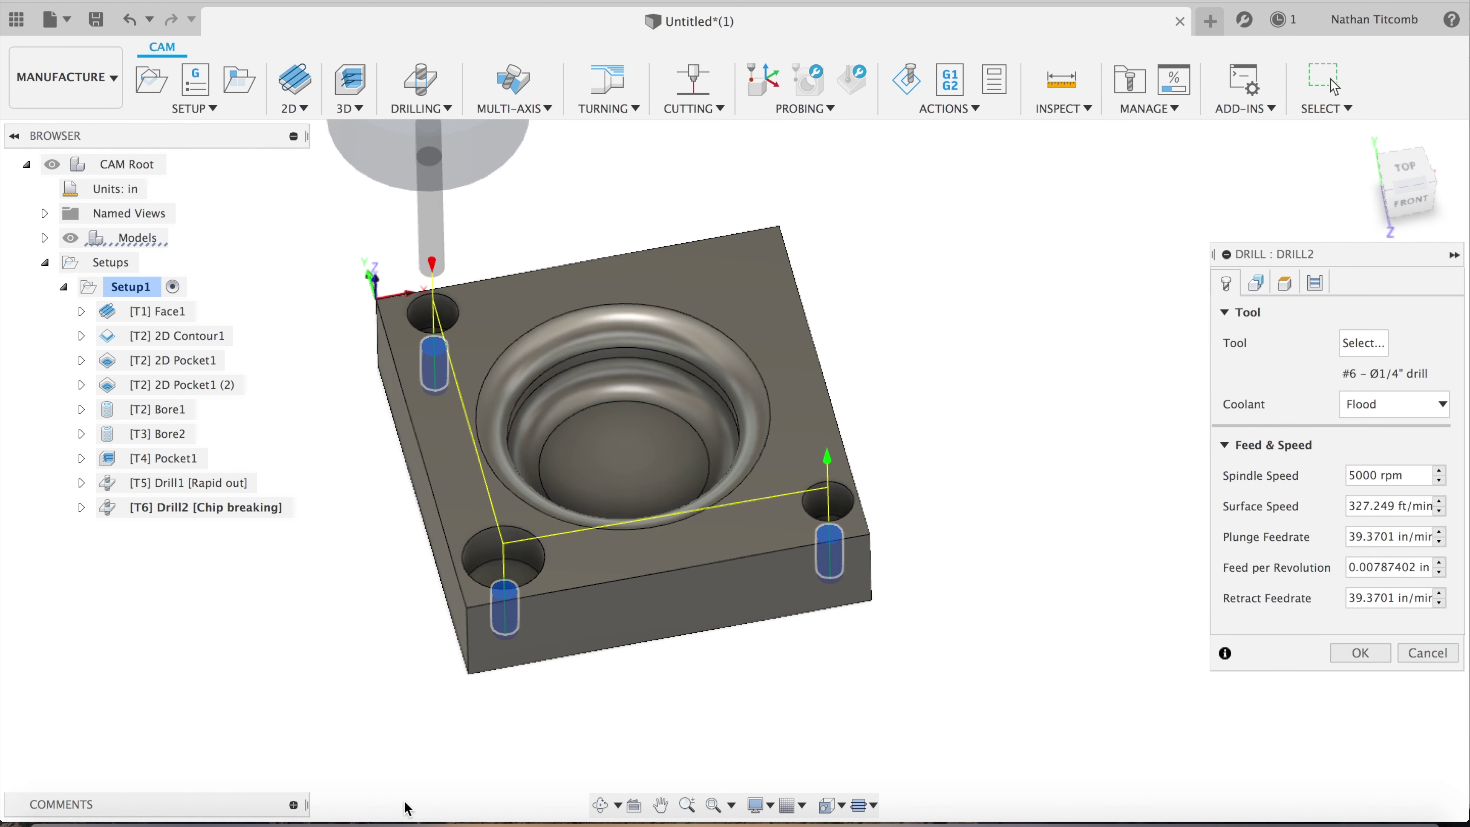
{"action": "left_click", "coordinate": [212, 820]}
Recalculate with 0.25 in diameter, 6112 RPM and 0.004 cutting feed to get a 24 IPM feed rate
{"action": "scroll", "coordinate": [1102, 399], "scroll_direction": "up", "scroll_amount": 2}
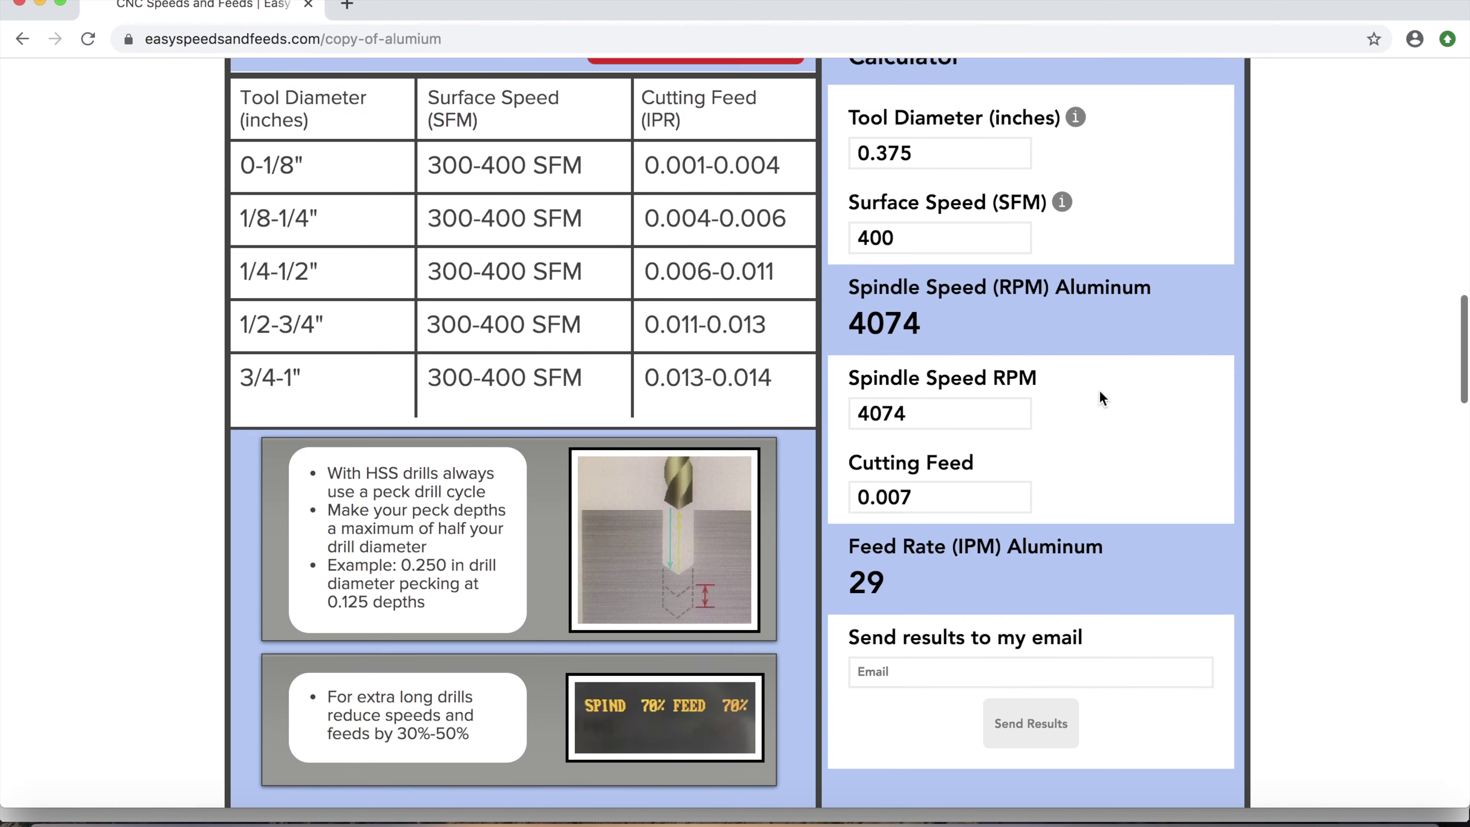
{"action": "scroll", "coordinate": [1099, 390], "scroll_direction": "up", "scroll_amount": 5}
{"action": "left_click_drag", "start_coordinate": [955, 432], "coordinate": [739, 433]}
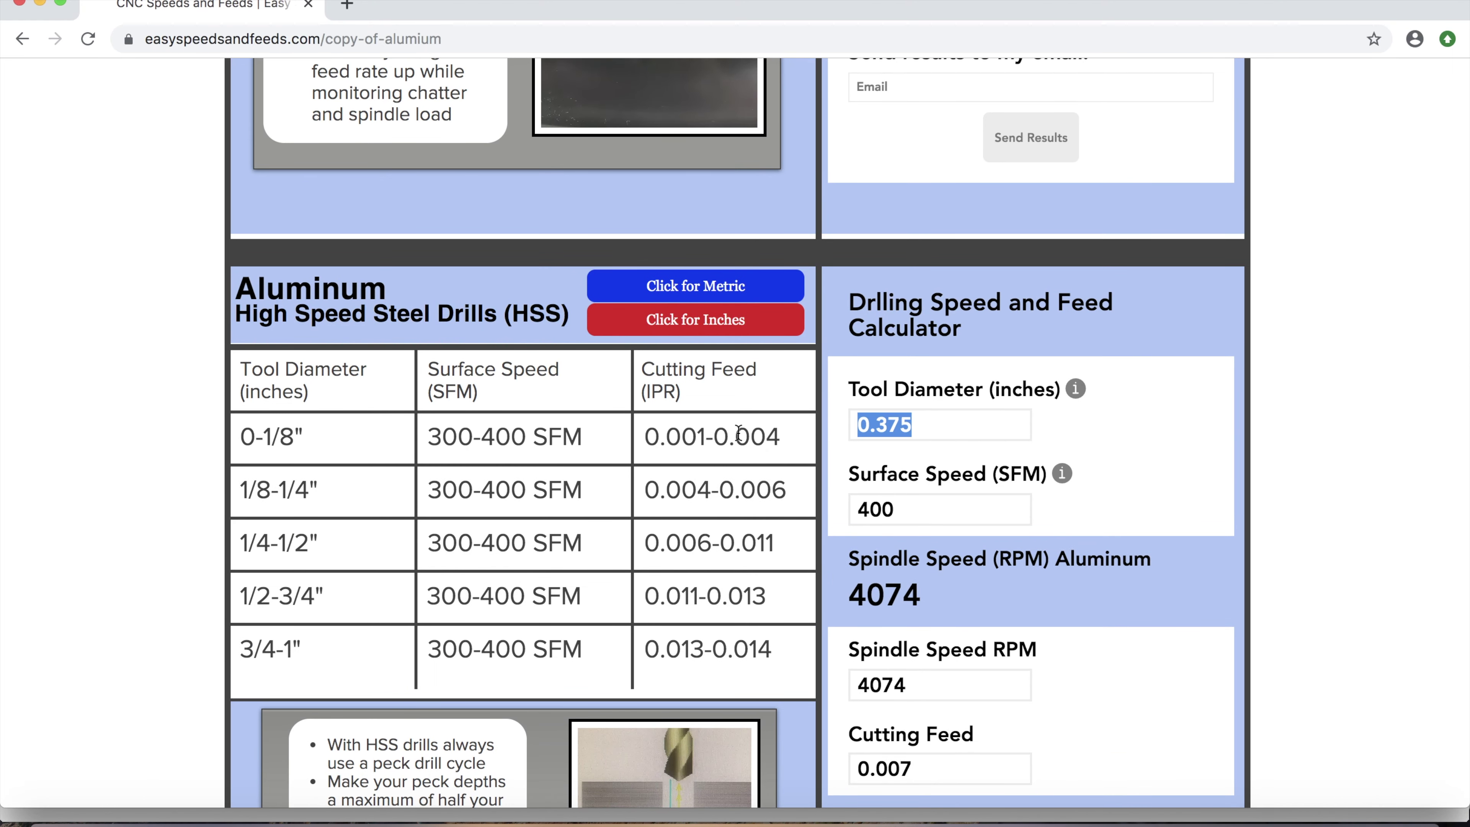
{"action": "type", "text": "0.25"}
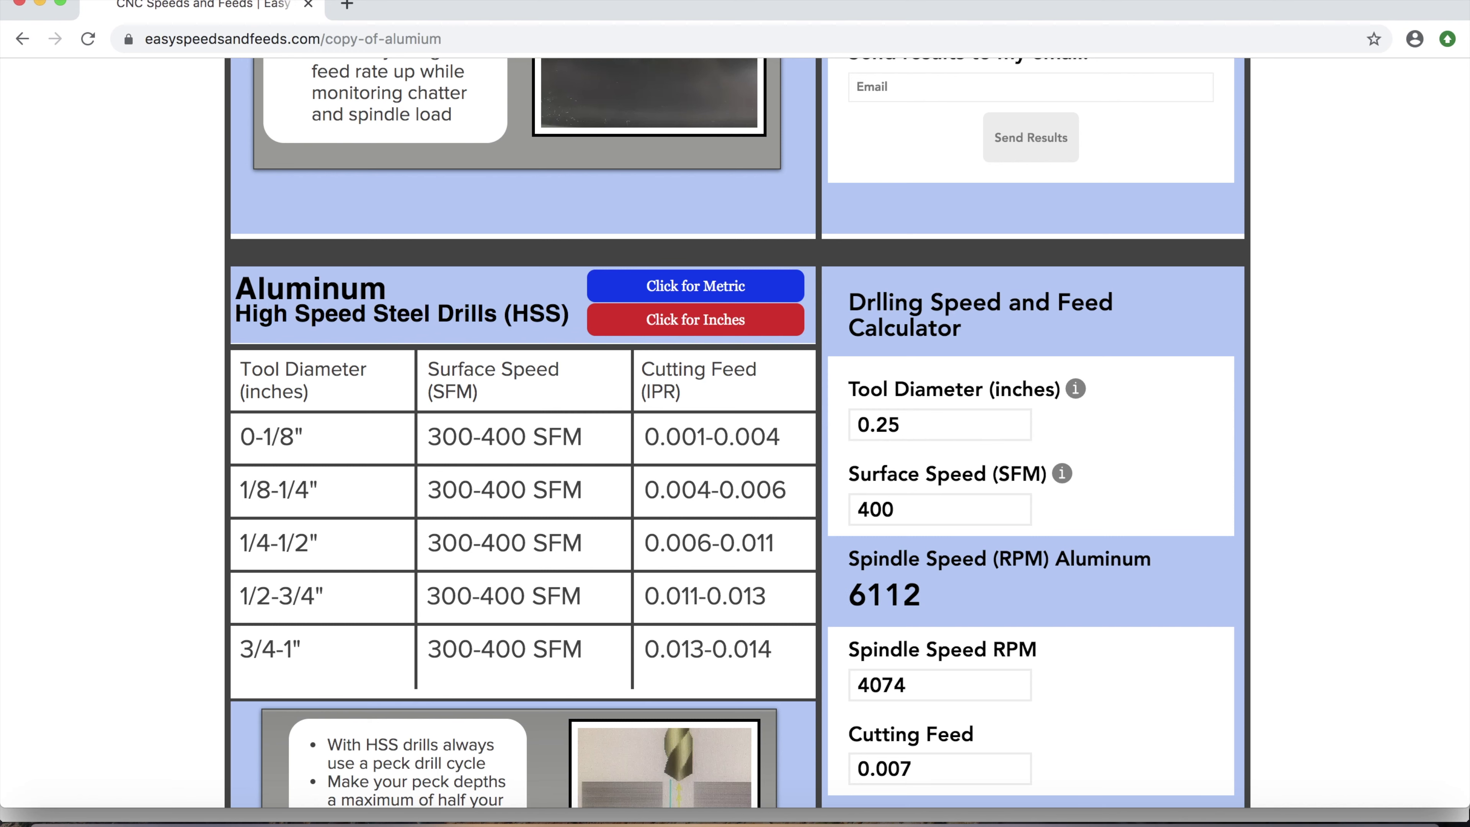
{"action": "key", "text": "Tab"}
{"action": "key", "text": "Tab"}
{"action": "type", "text": "6"}
{"action": "scroll", "coordinate": [735, 434], "scroll_direction": "down", "scroll_amount": 3}
{"action": "key", "text": "Tab"}
{"action": "type", "text": "0.004"}
{"action": "scroll", "coordinate": [311, 727], "scroll_direction": "down", "scroll_amount": 5}
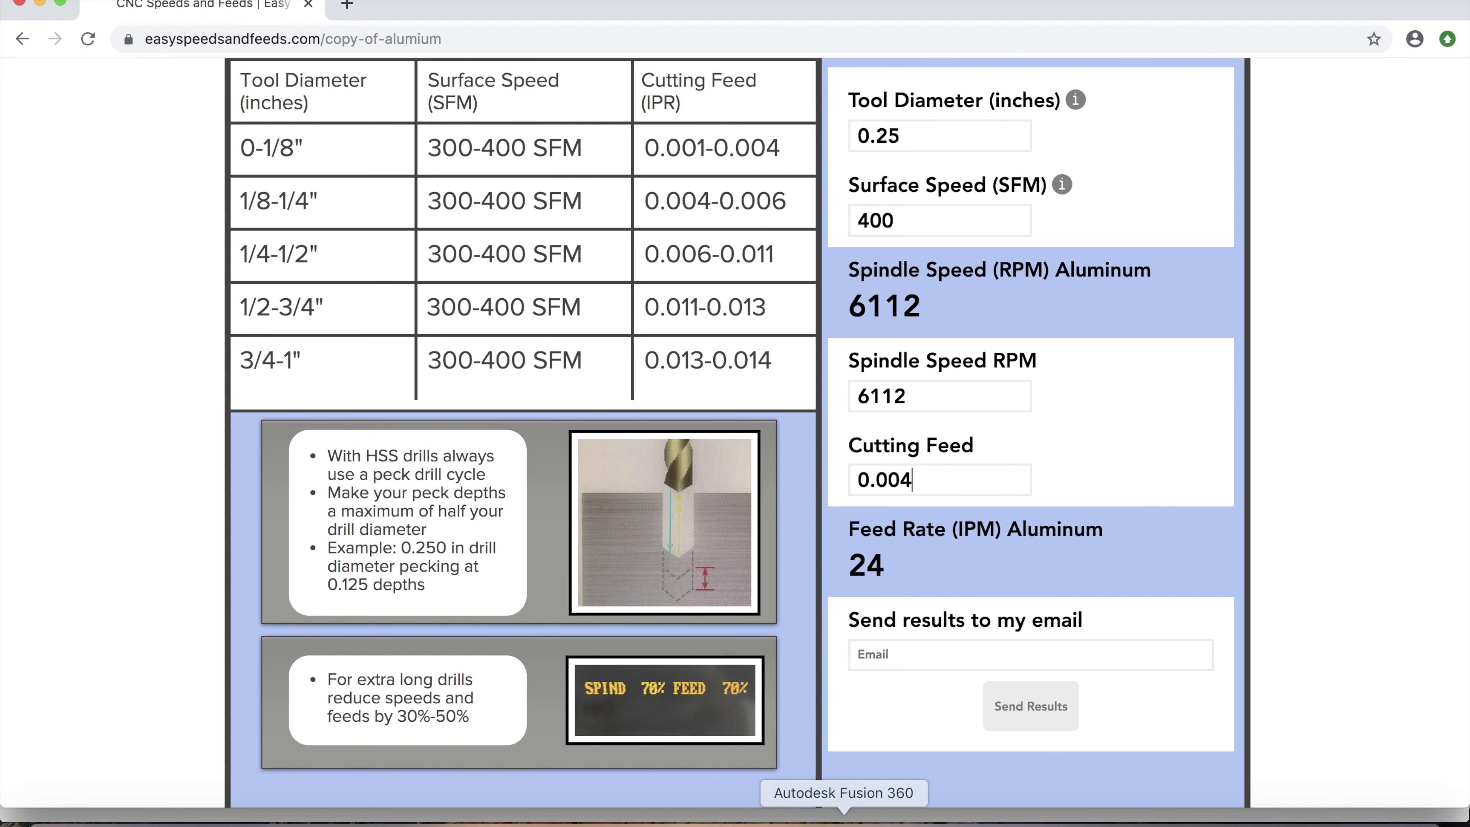
{"action": "left_click", "coordinate": [853, 817]}
Enter 6112 rpm spindle speed, 24 plunge and 40 retract feedrates for Drill2 and confirm
{"action": "left_click", "coordinate": [1384, 476]}
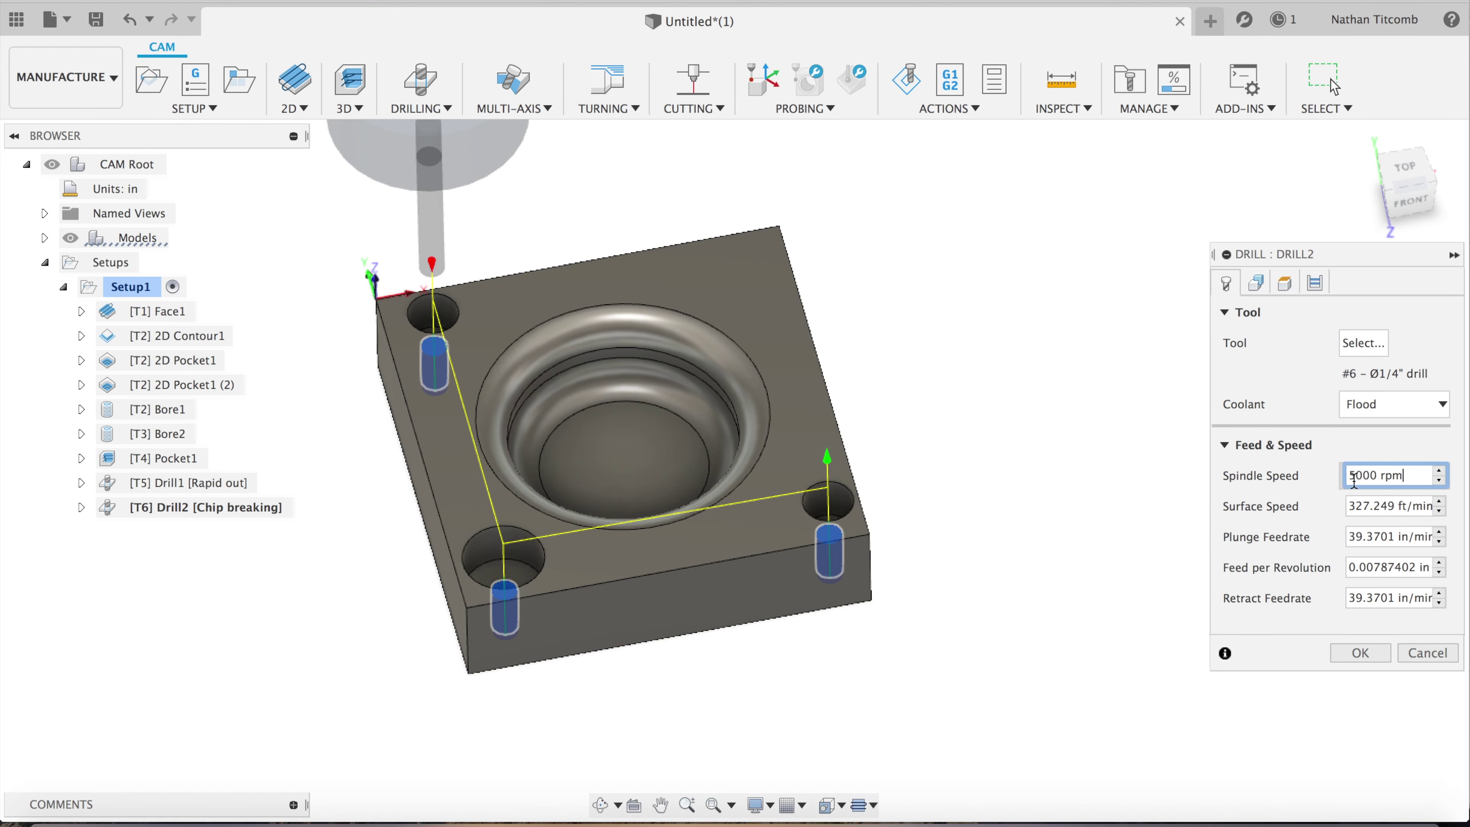
{"action": "type", "text": "6112"}
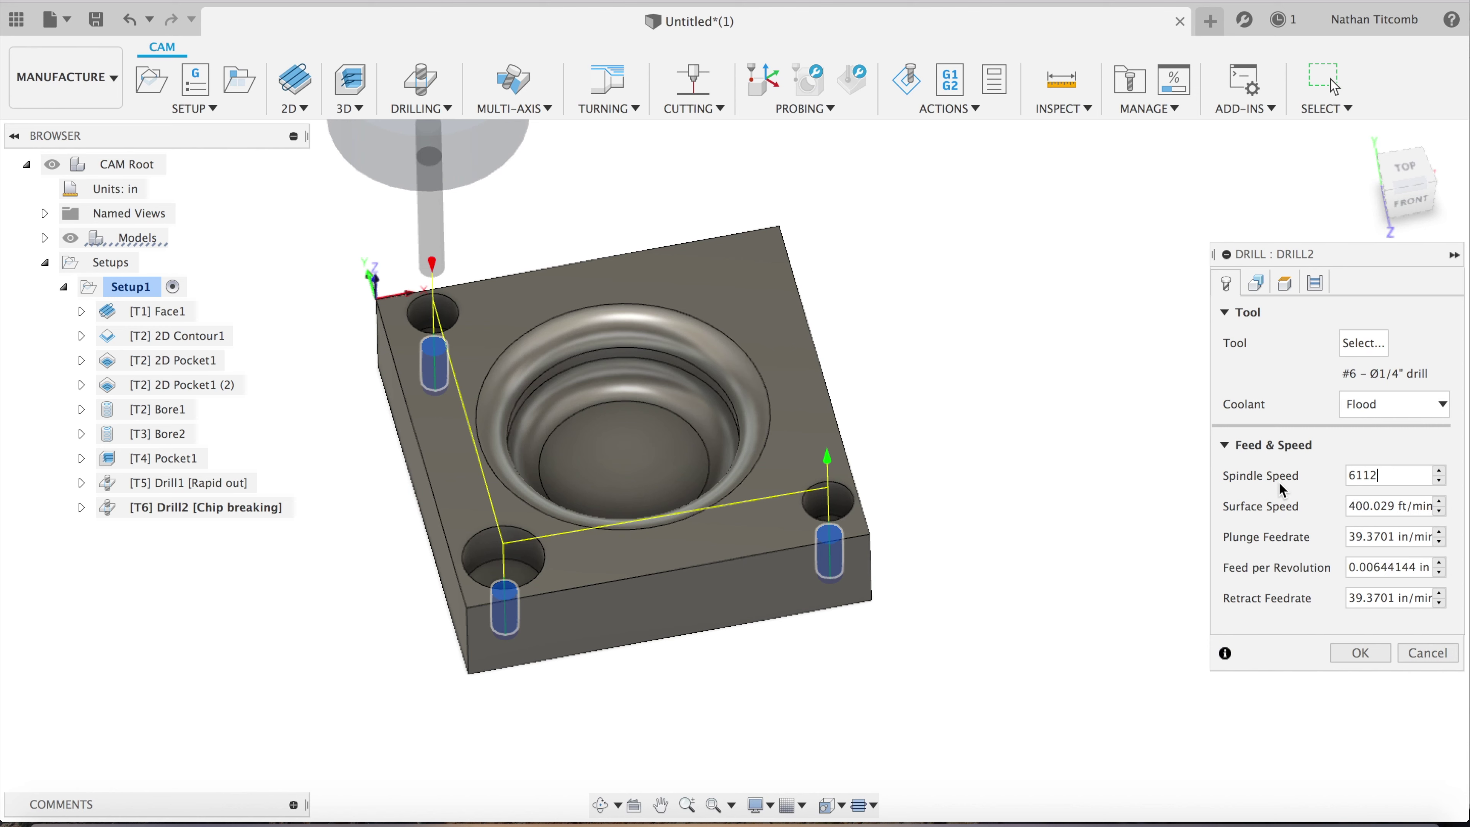
{"action": "key", "text": "Tab"}
{"action": "key", "text": "Tab"}
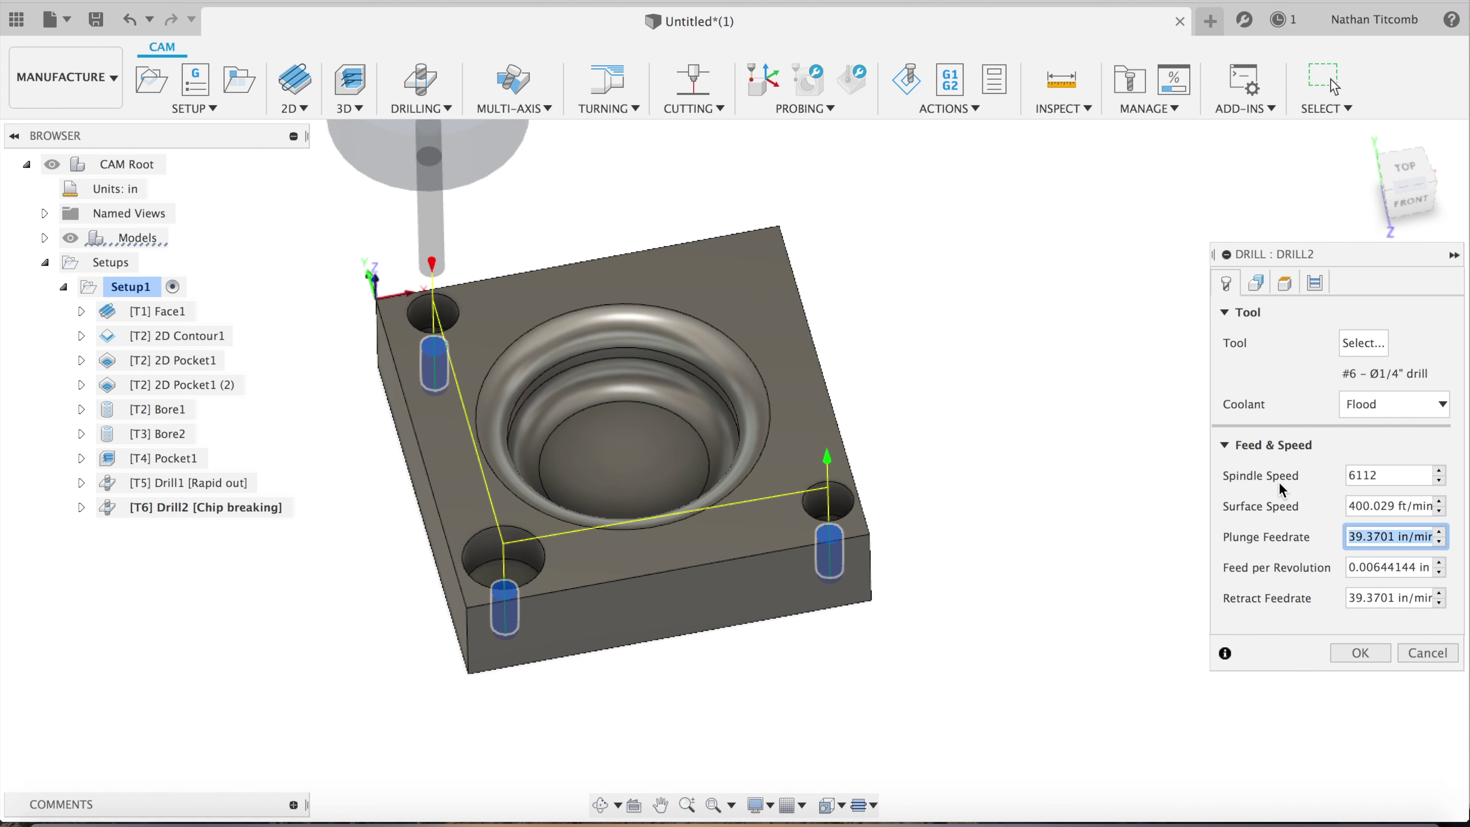
{"action": "type", "text": "24"}
{"action": "key", "text": "Tab"}
{"action": "key", "text": "Tab"}
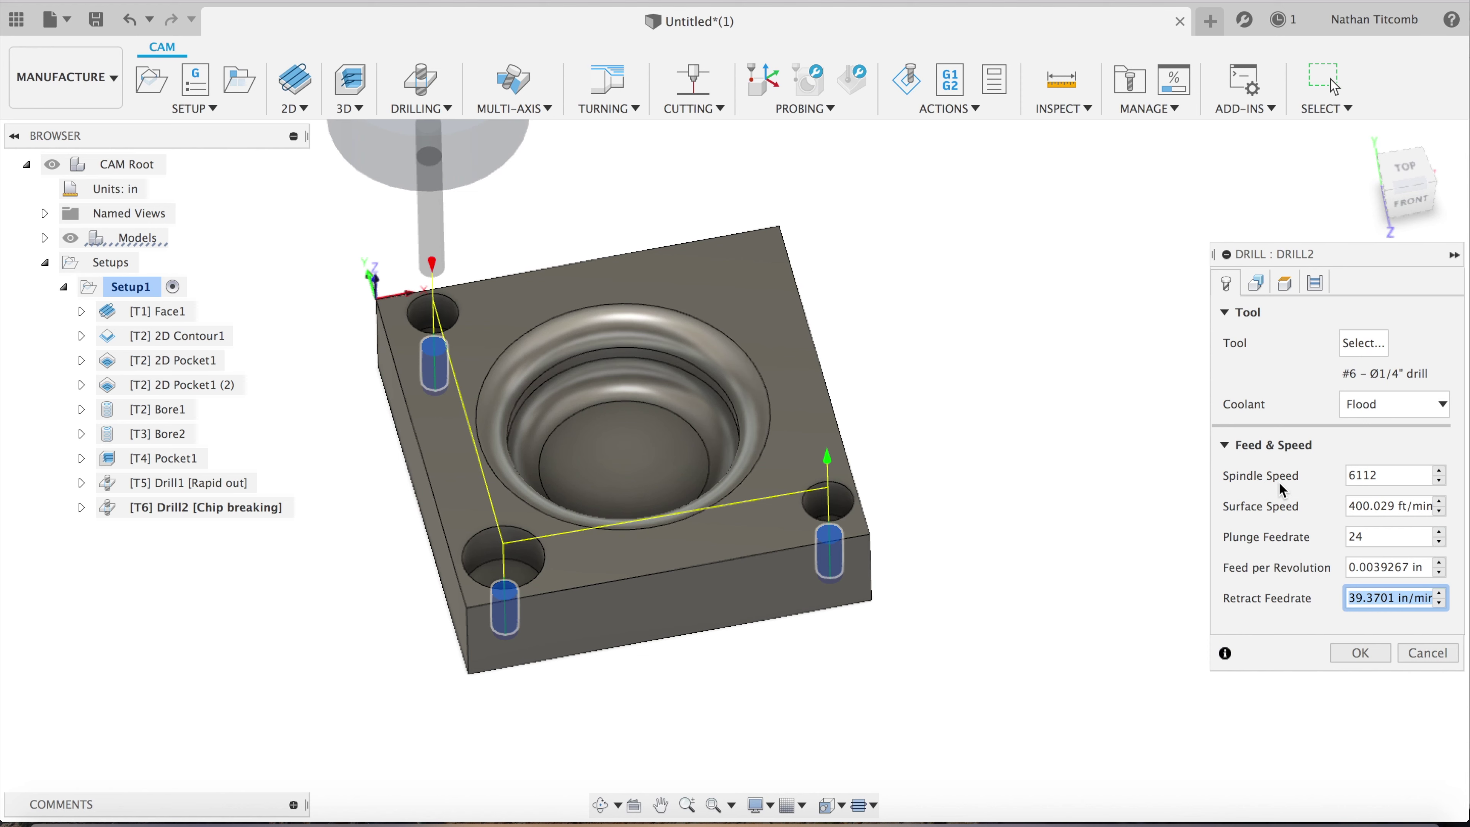
{"action": "type", "text": "40"}
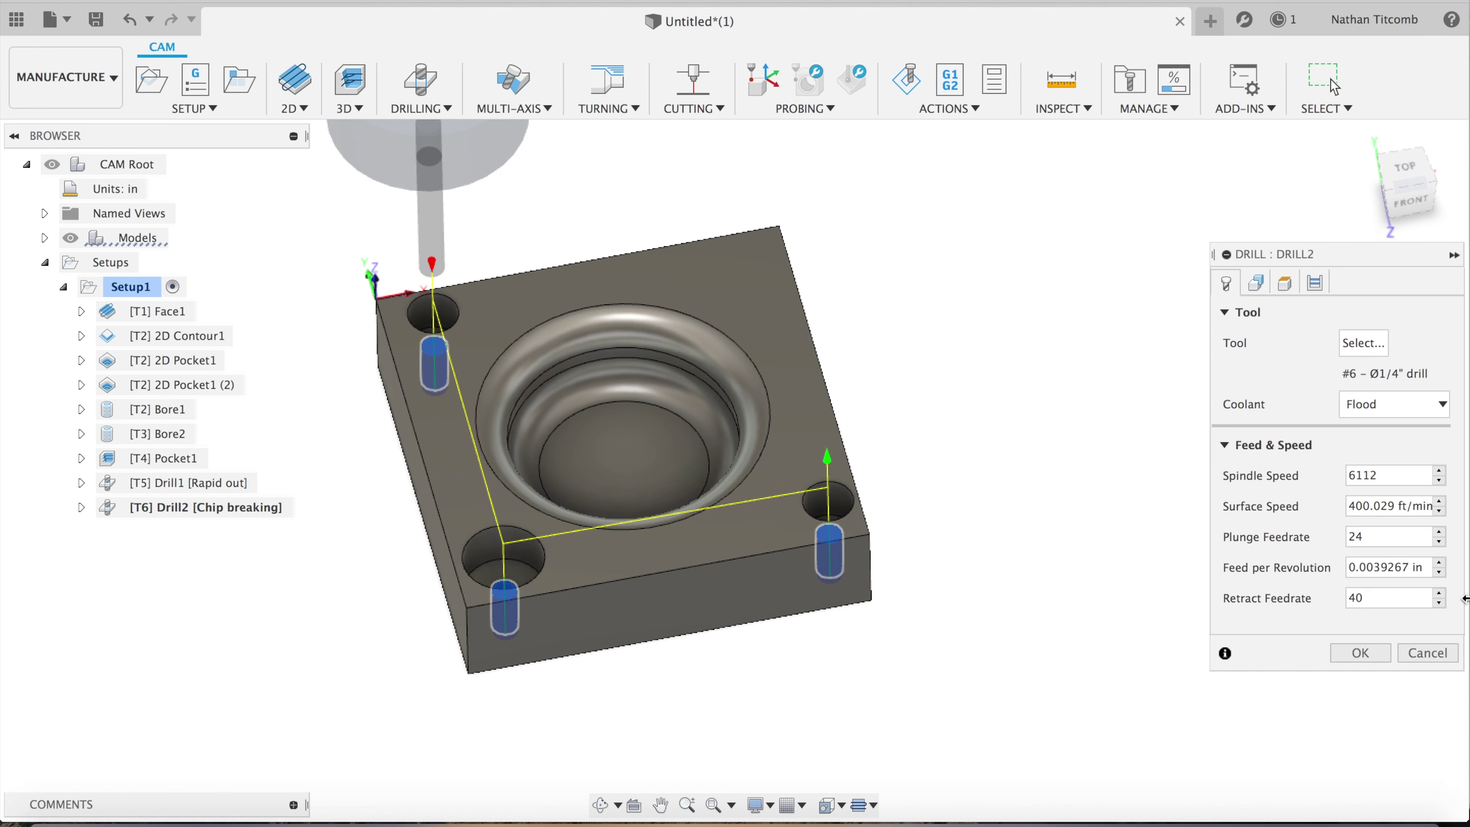
{"action": "left_click", "coordinate": [1363, 654]}
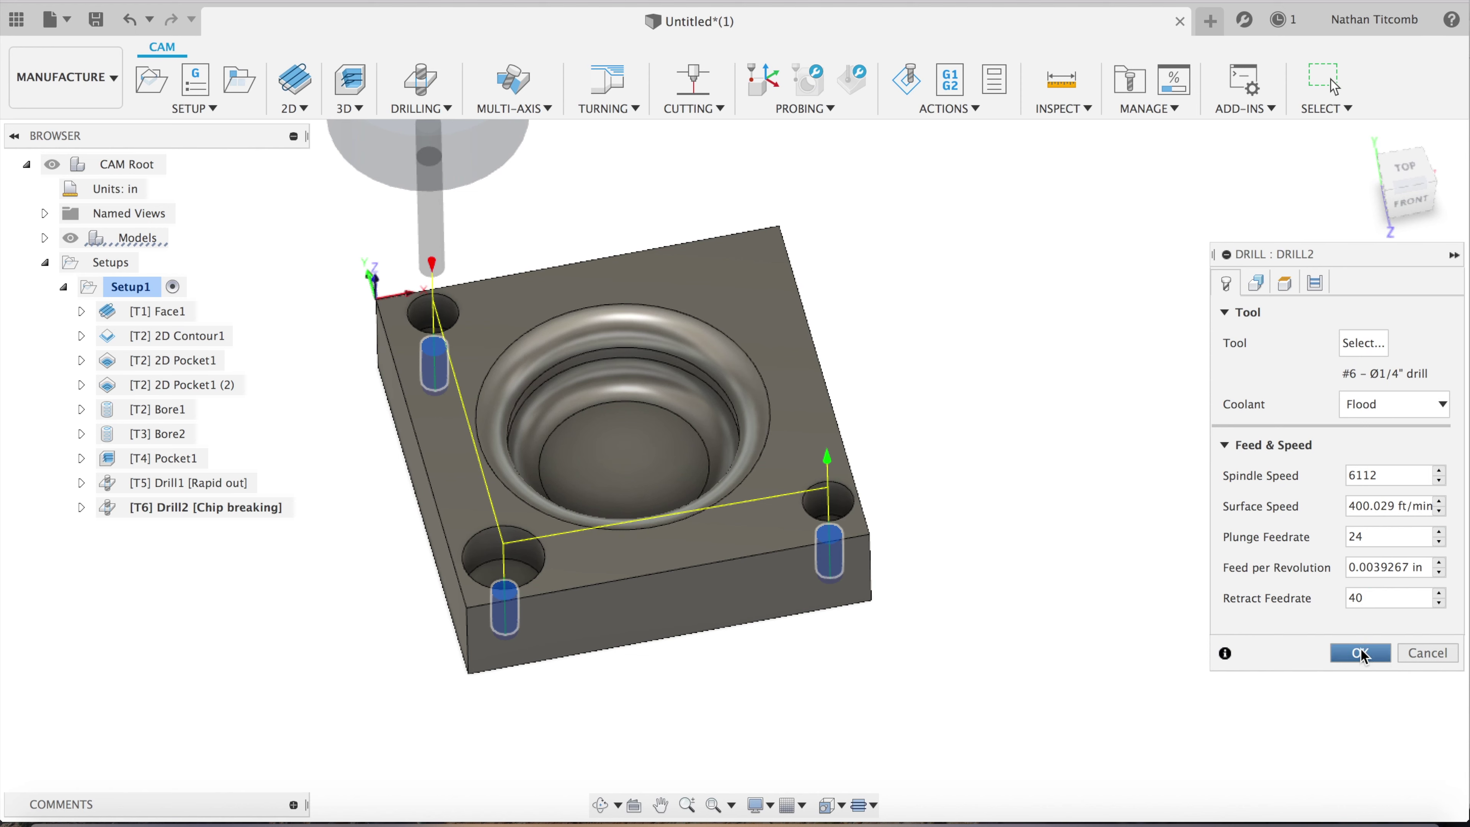
Start a 2D Chamfer with the top outer edge and the three hole edges as contours
{"action": "left_click", "coordinate": [299, 109]}
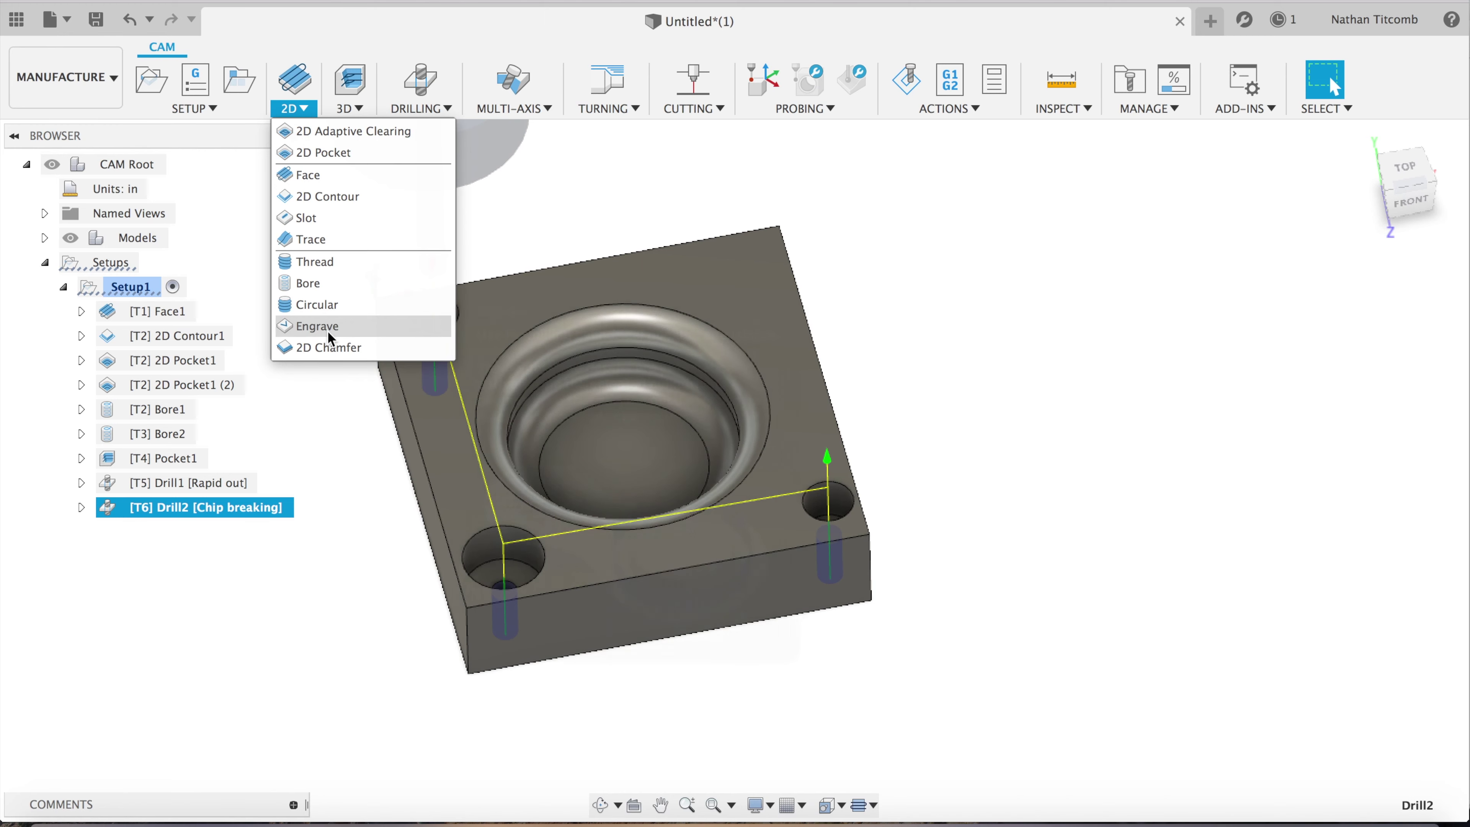
{"action": "left_click", "coordinate": [324, 347]}
{"action": "left_click", "coordinate": [418, 434]}
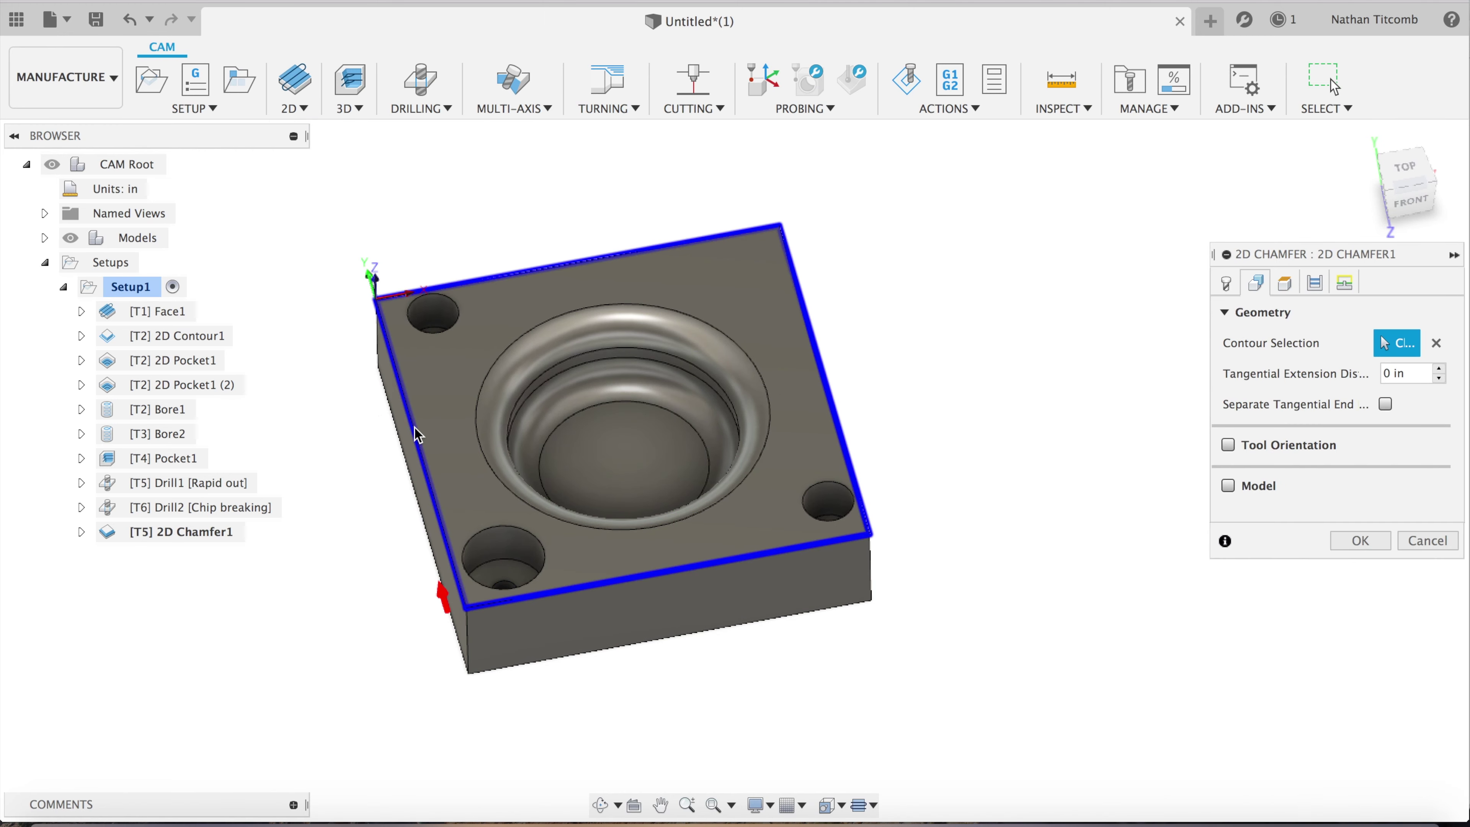
{"action": "left_click", "coordinate": [456, 311]}
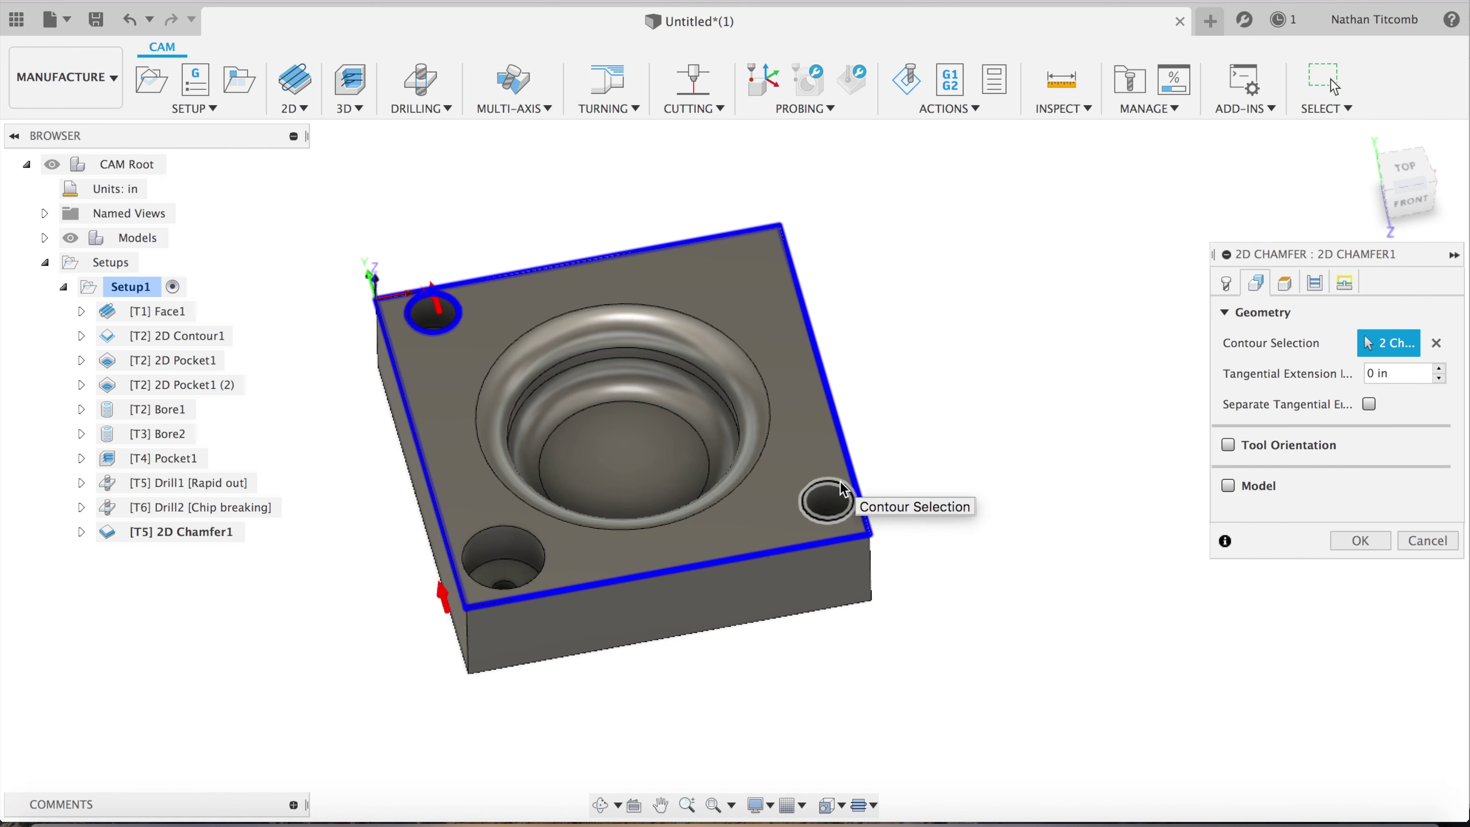
{"action": "left_click", "coordinate": [833, 499]}
{"action": "left_click", "coordinate": [547, 542]}
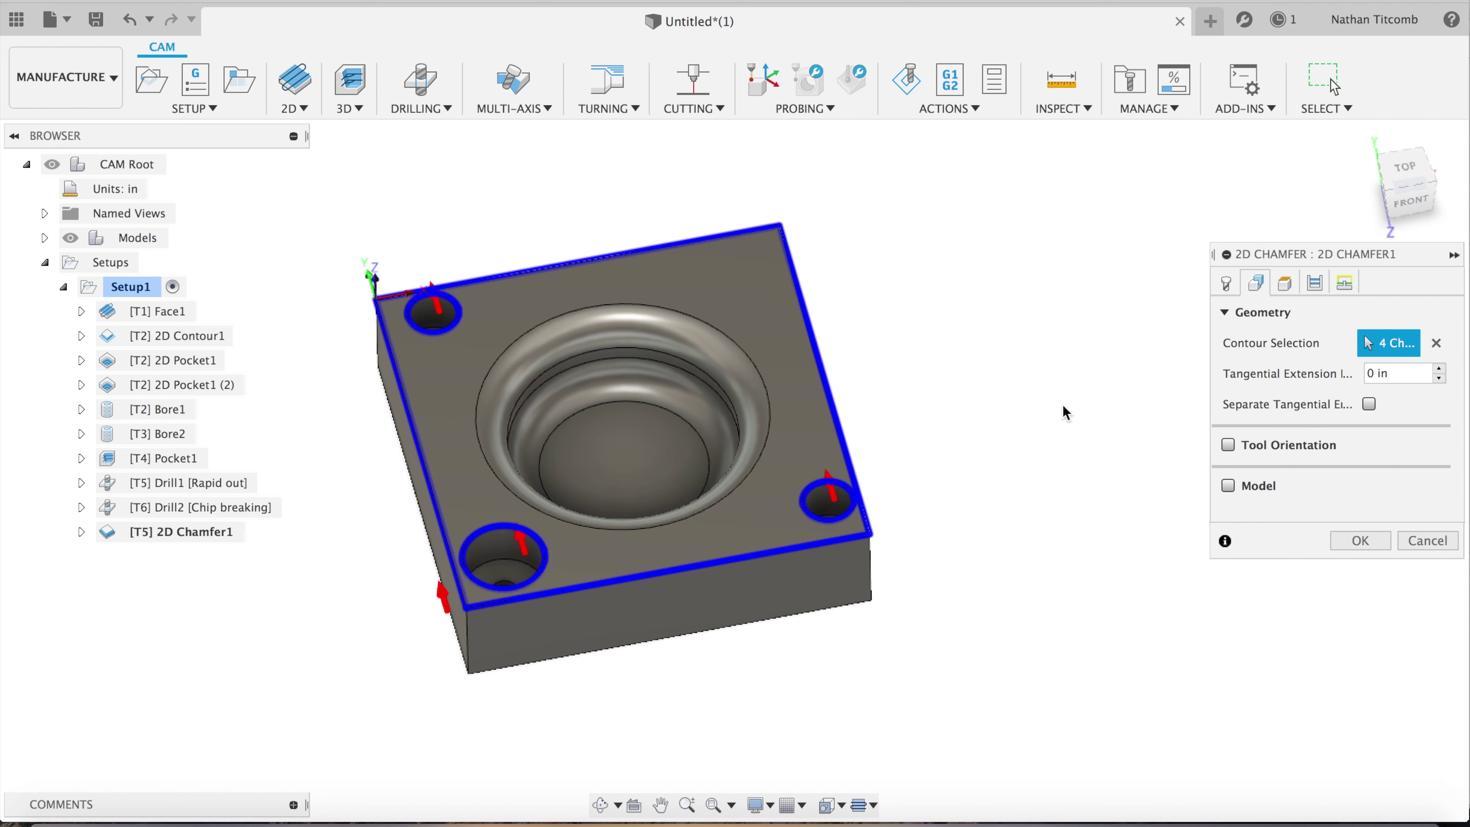
{"action": "left_click", "coordinate": [1226, 289]}
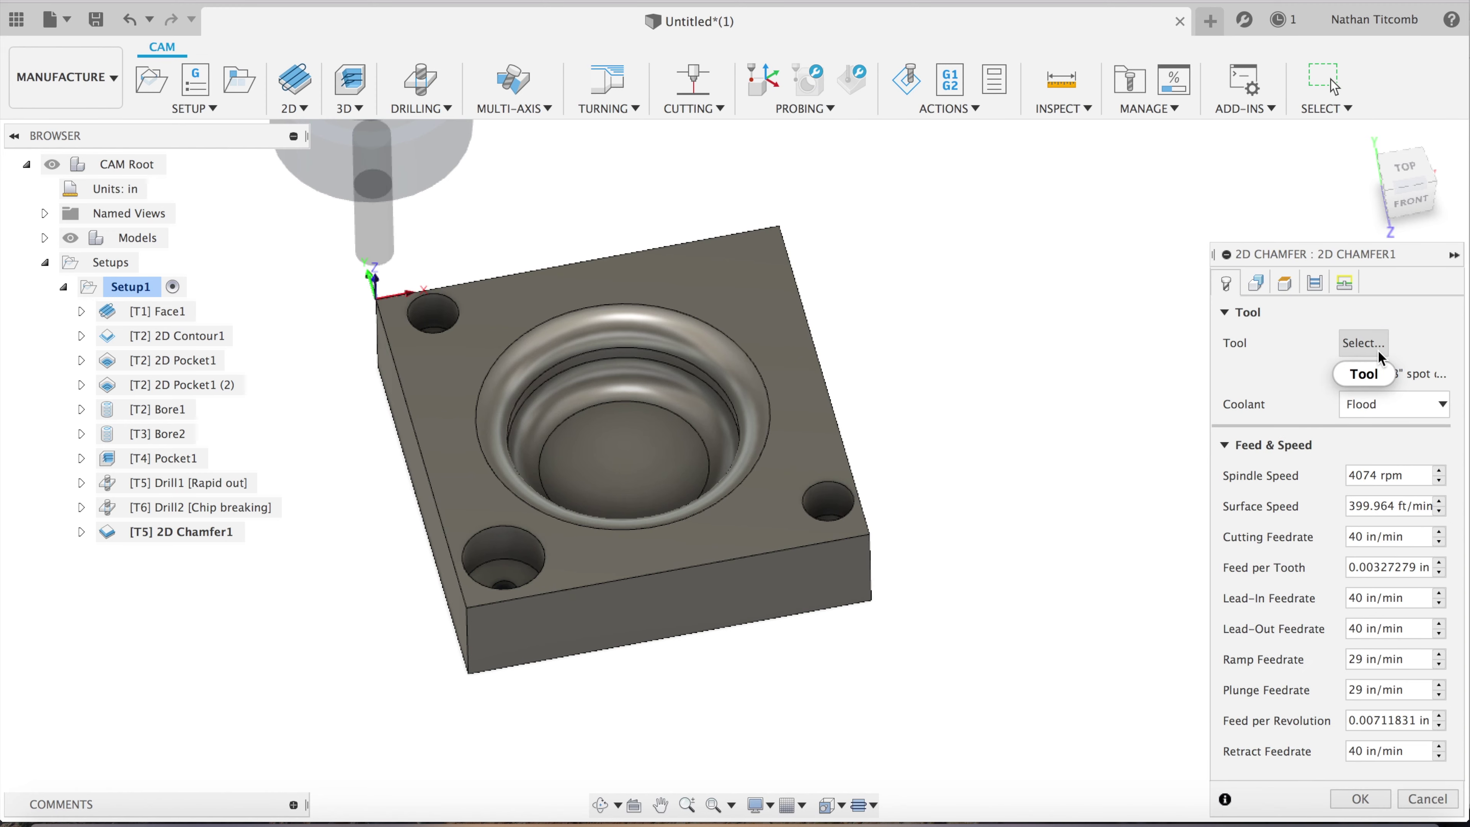
Create a 0.25 in chamfer mill with 0 tip diameter and assign it to 2D Chamfer1
{"action": "left_click", "coordinate": [1363, 343]}
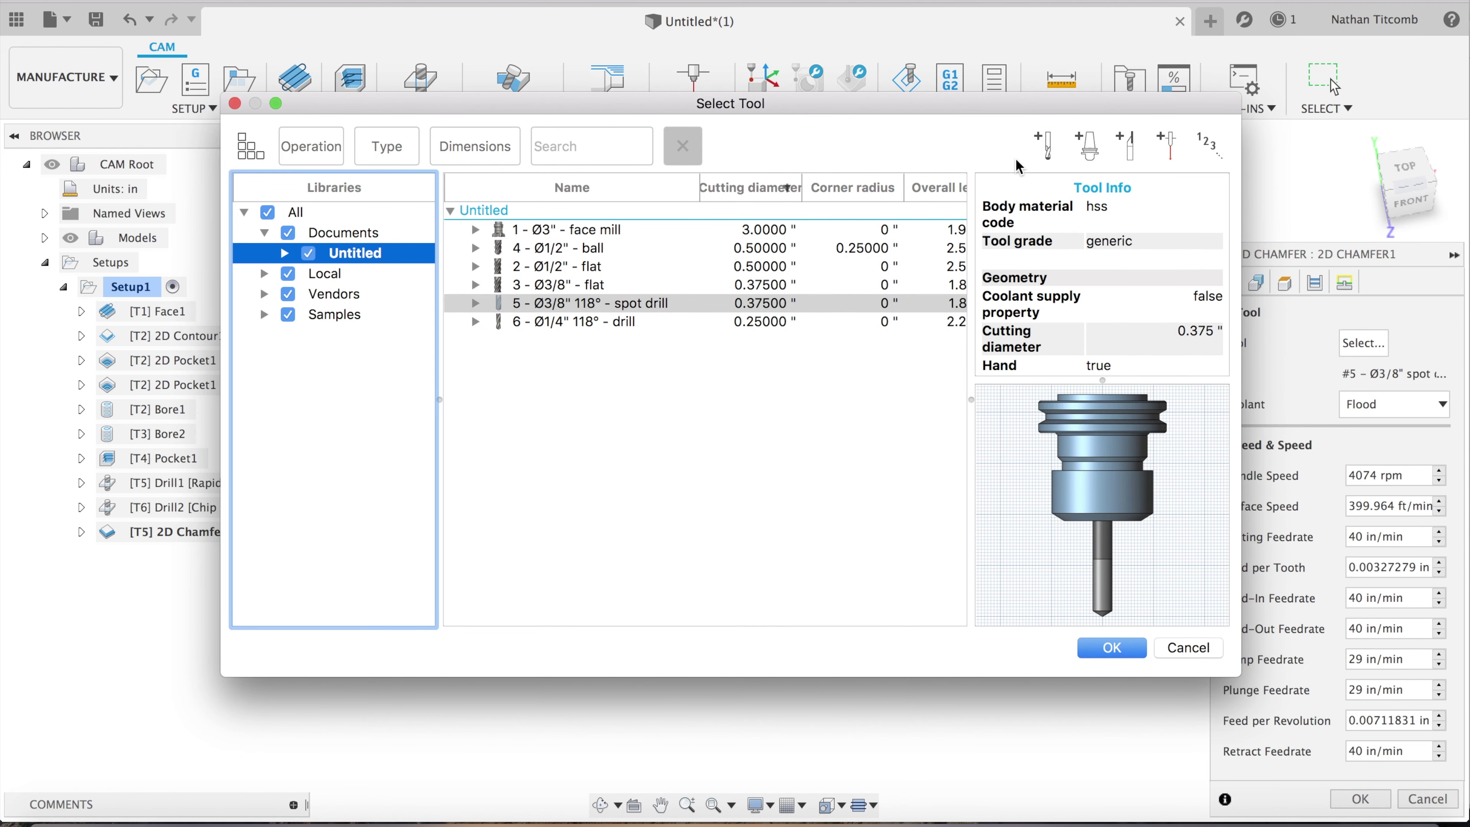
{"action": "left_click", "coordinate": [1042, 144]}
{"action": "left_click", "coordinate": [366, 139]}
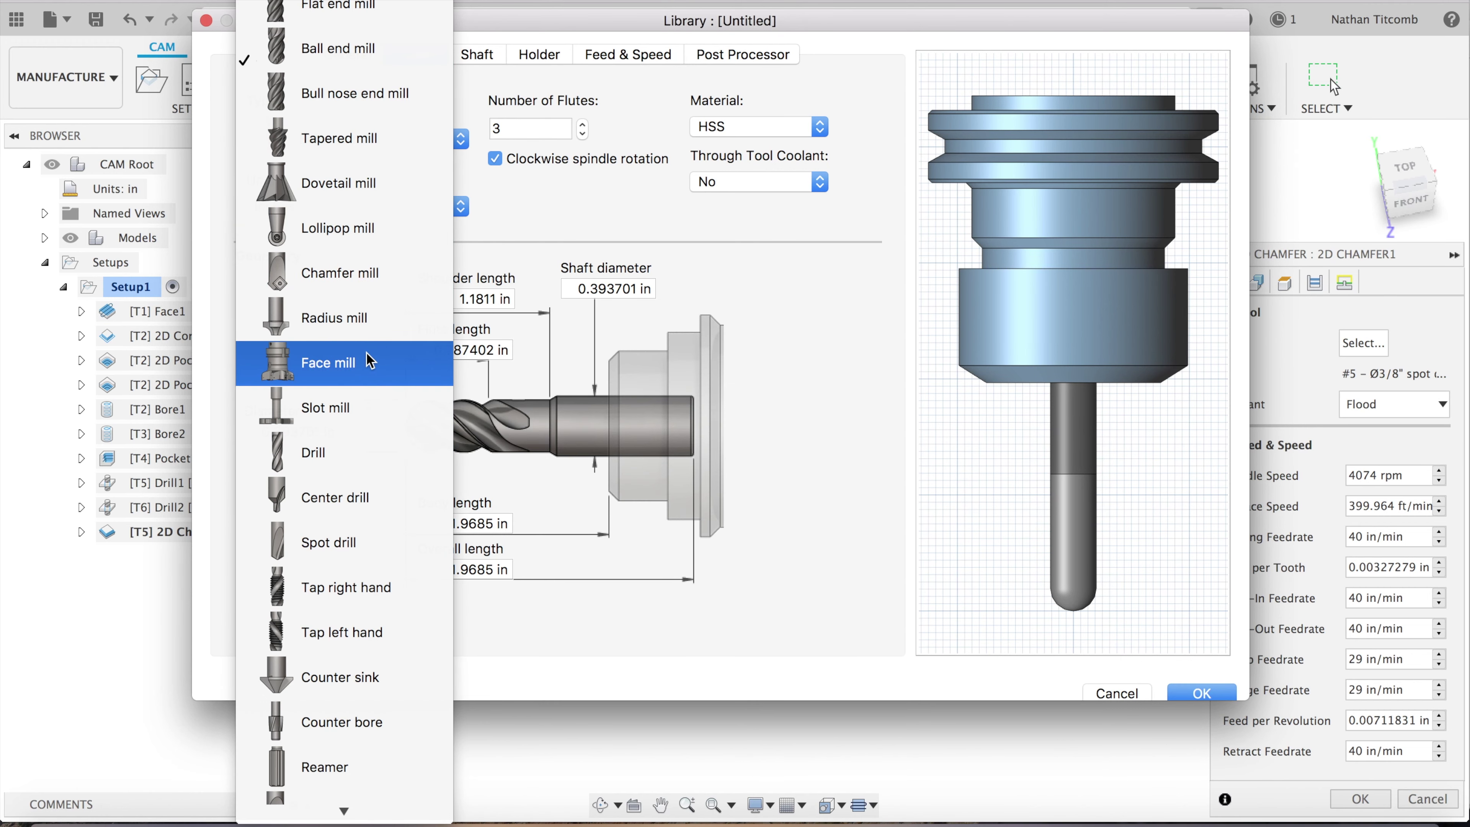
{"action": "left_click", "coordinate": [365, 273]}
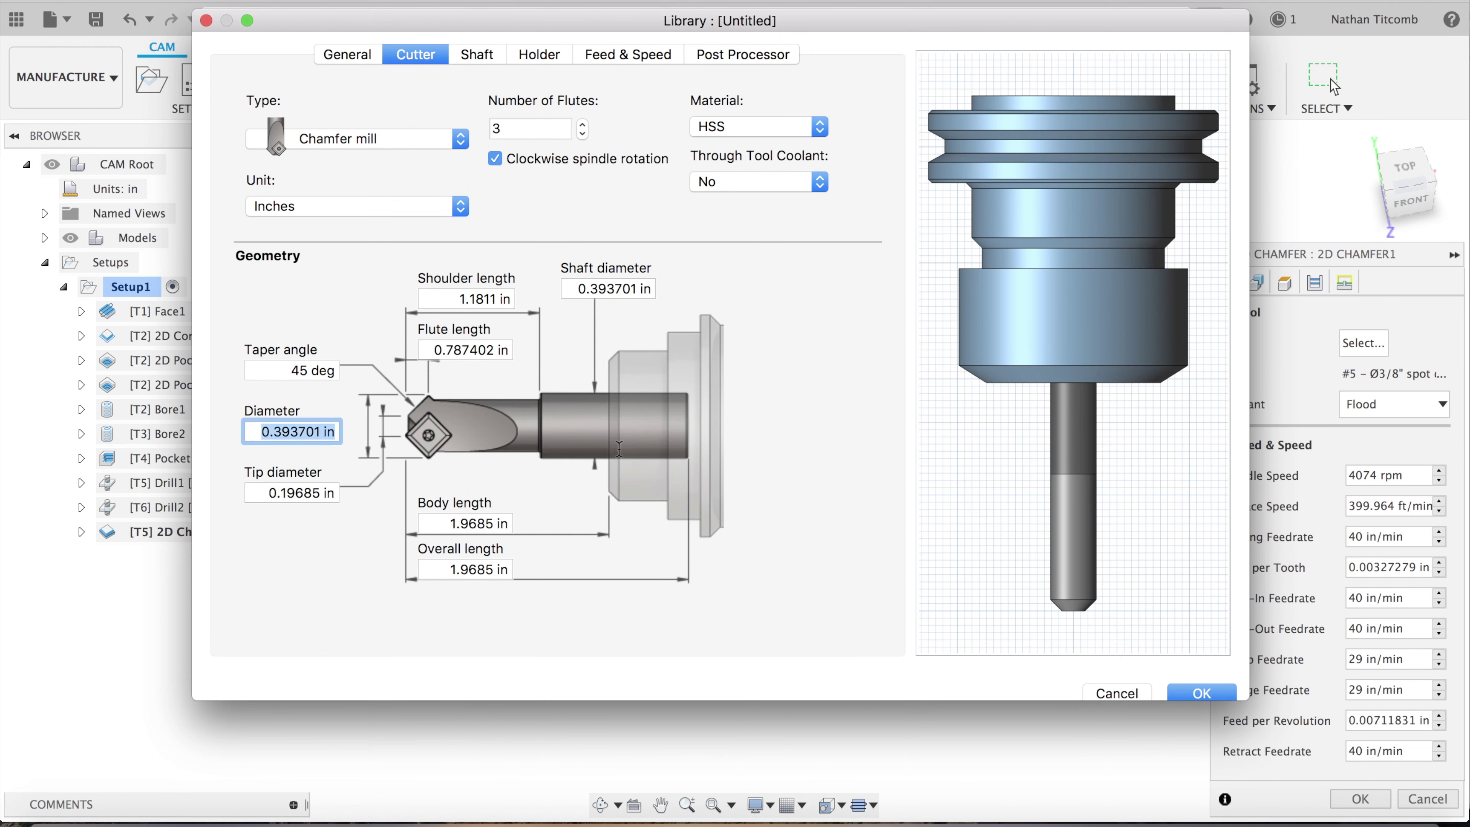
{"action": "type", "text": "0.25"}
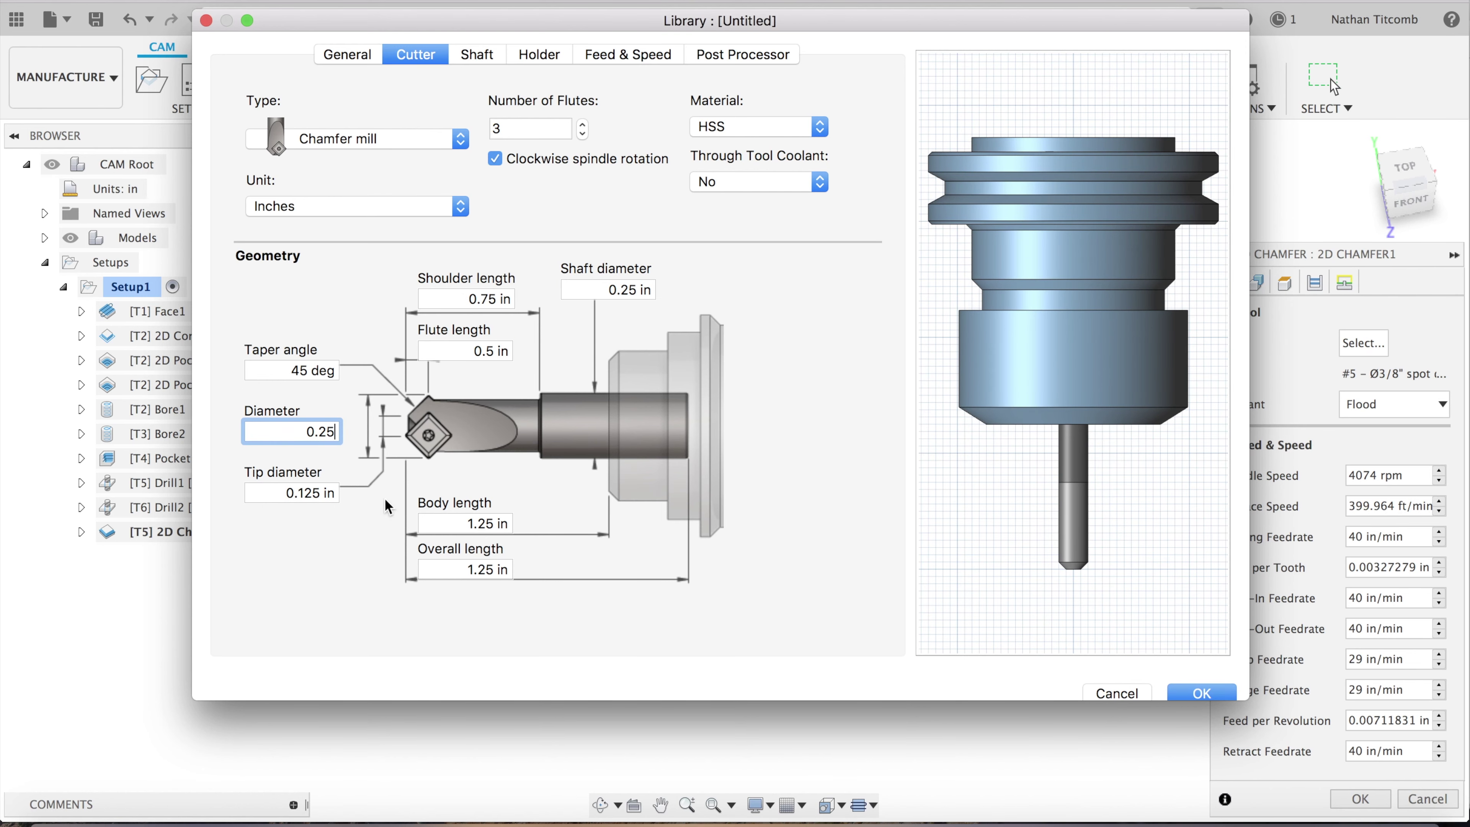
{"action": "left_click", "coordinate": [282, 492]}
{"action": "type", "text": "0"}
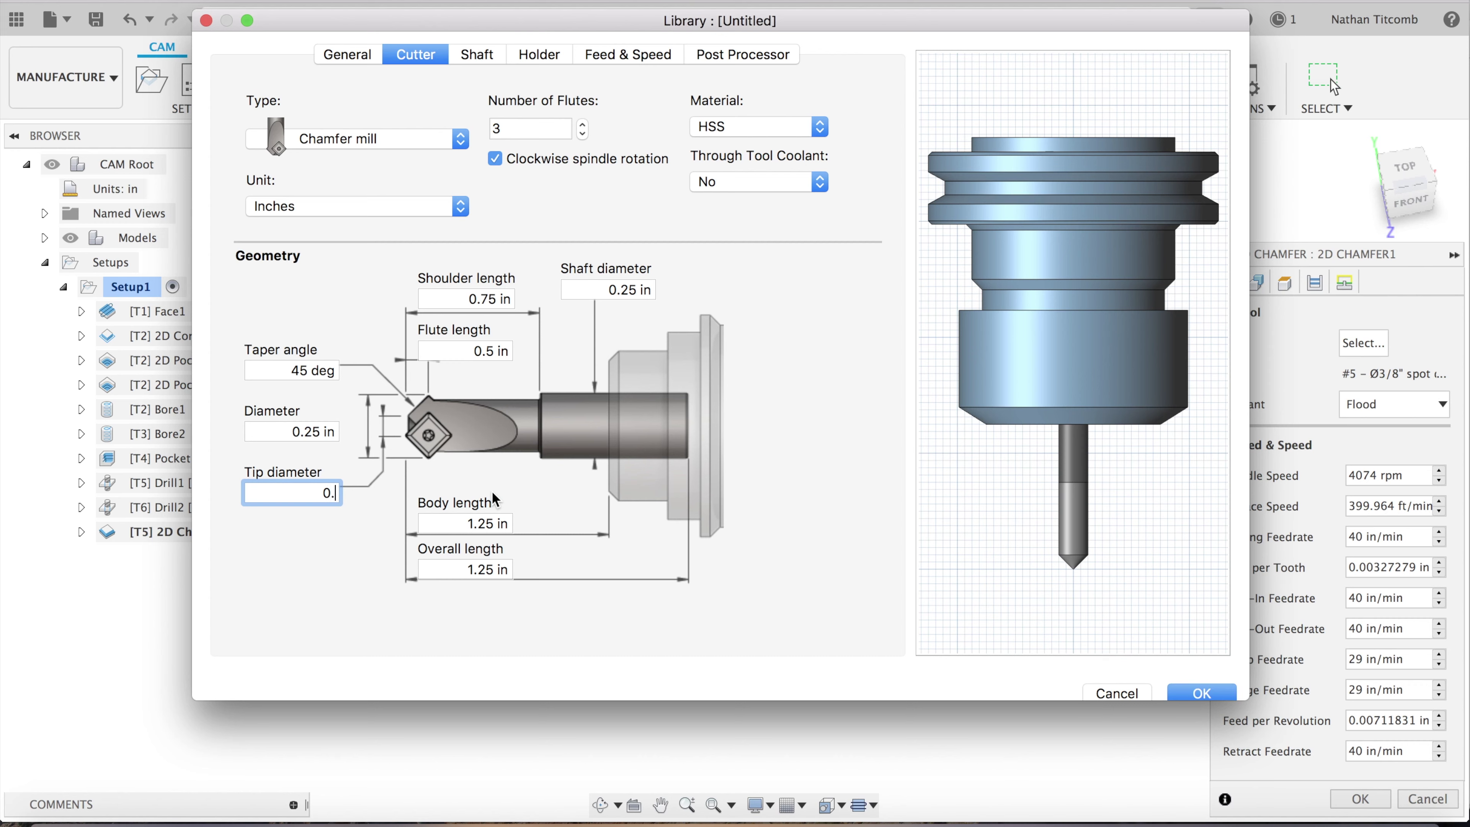
{"action": "type", "text": ".00"}
{"action": "left_click", "coordinate": [1207, 693]}
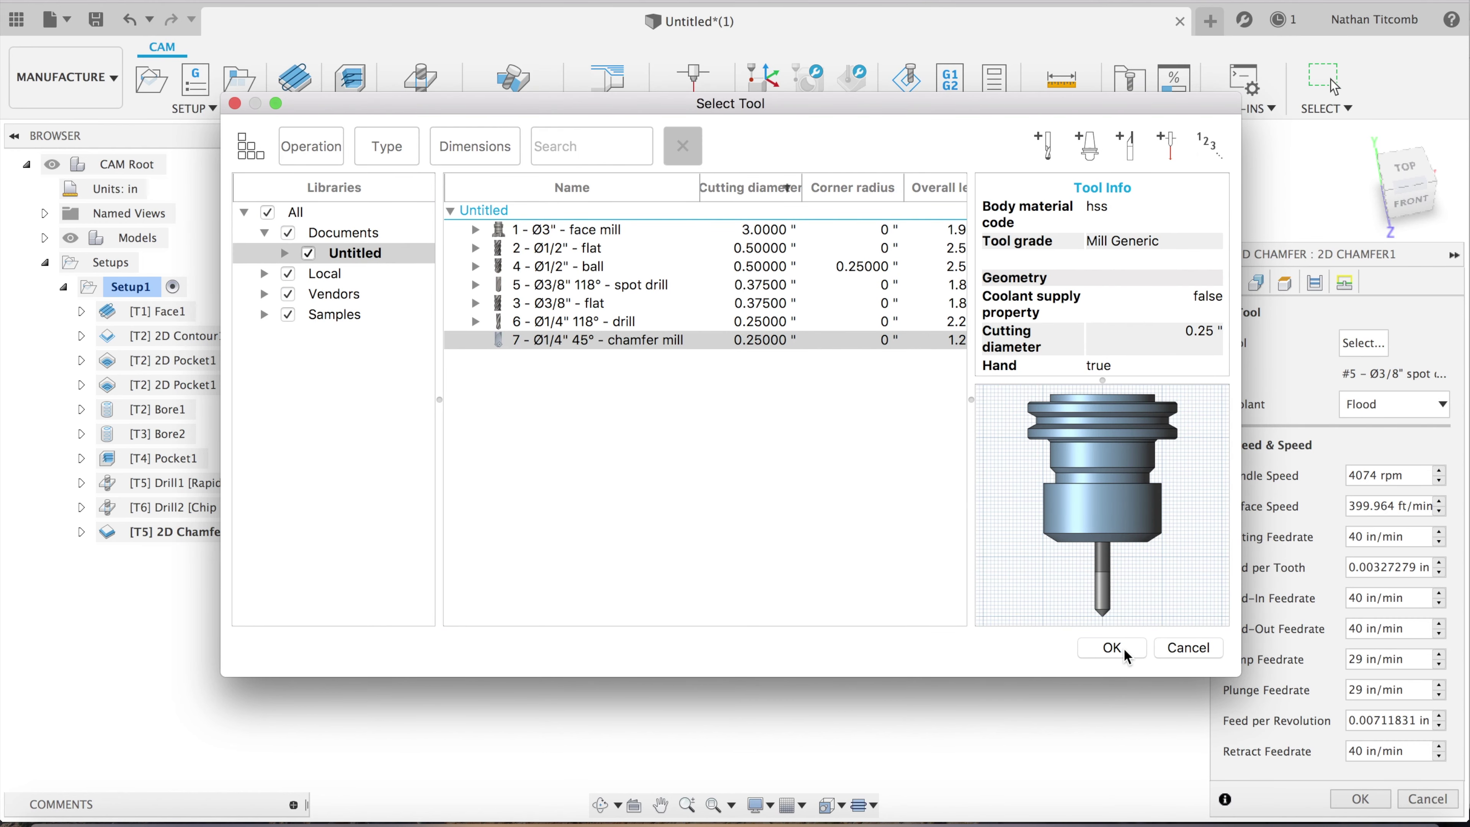
{"action": "left_click", "coordinate": [1111, 647]}
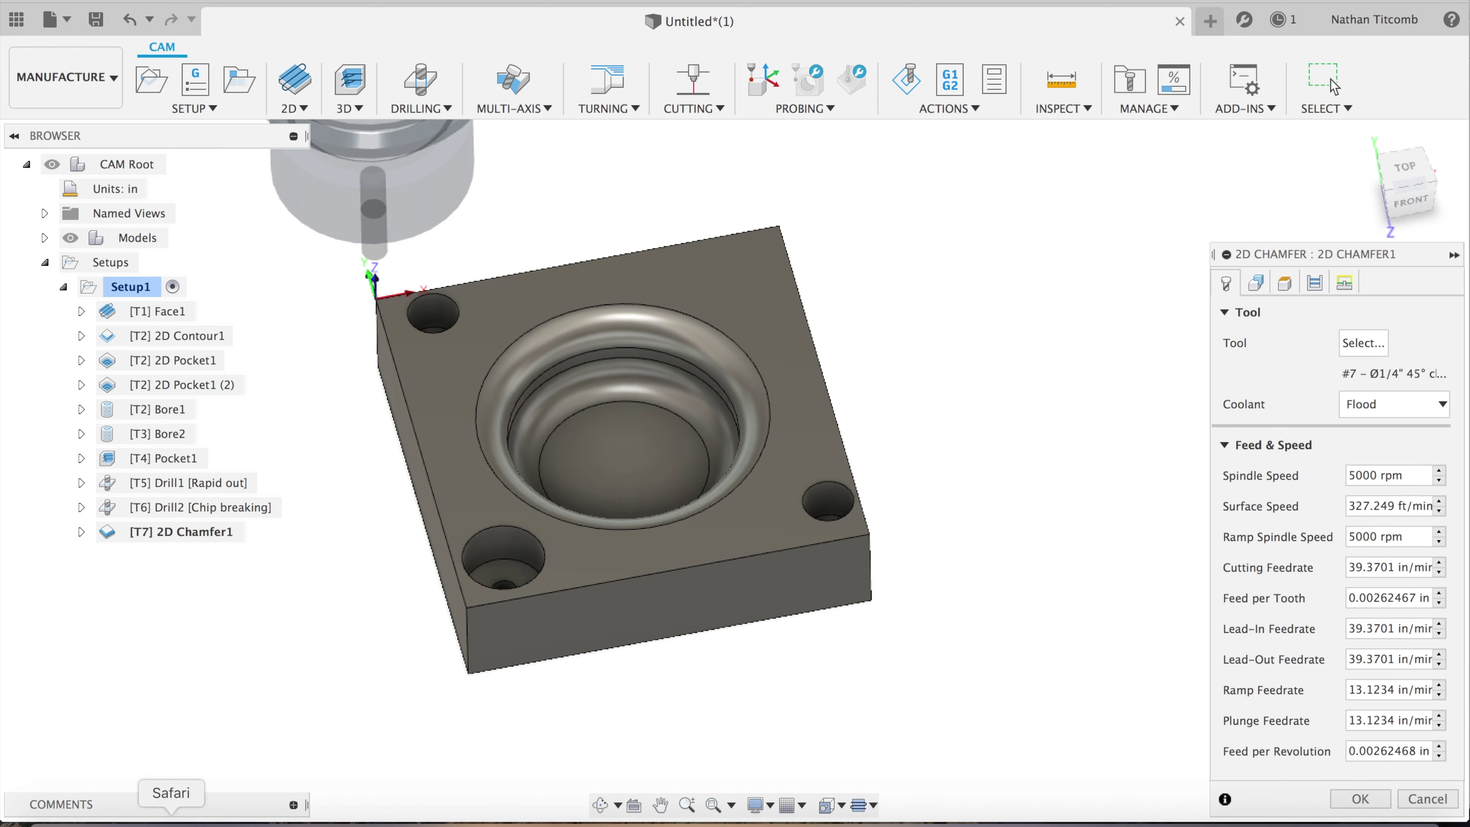
In the Milling calculator, set Tool Diameter to 0.25 and Cutting Speed to 600 SFM
{"action": "left_click", "coordinate": [221, 817]}
{"action": "scroll", "coordinate": [786, 406], "scroll_direction": "up", "scroll_amount": 10}
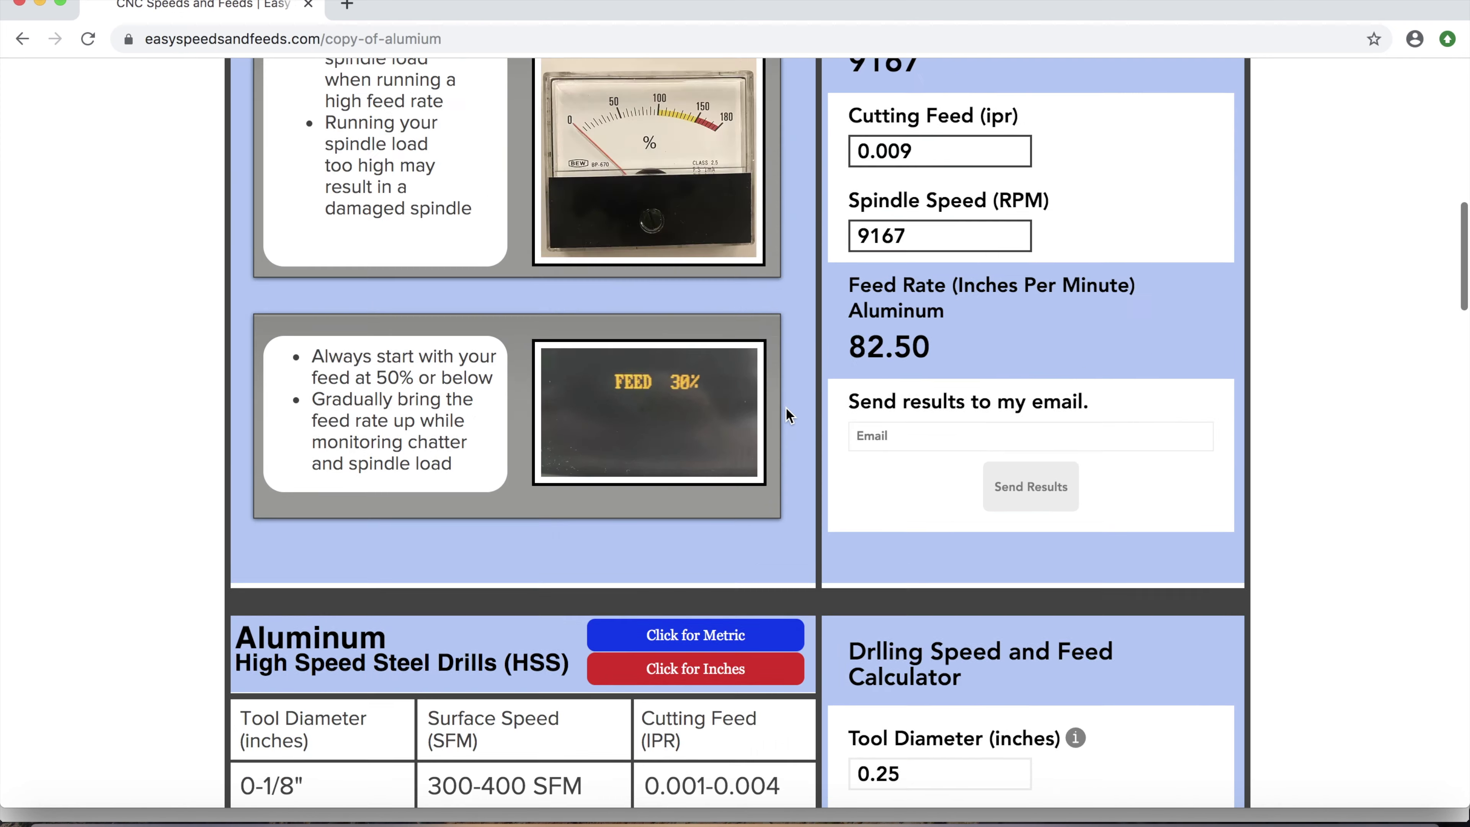
{"action": "scroll", "coordinate": [786, 406], "scroll_direction": "up", "scroll_amount": 2}
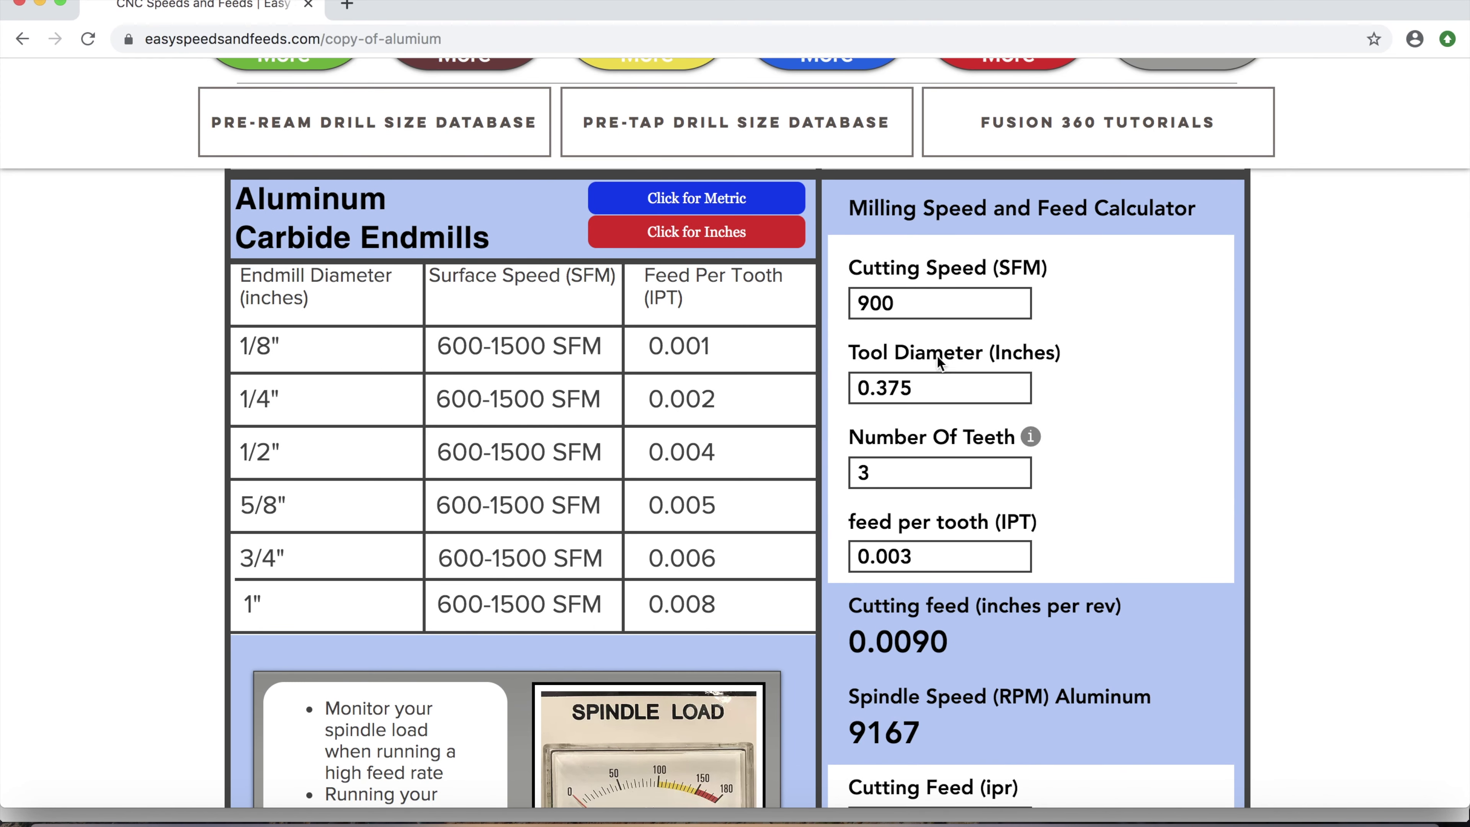
{"action": "key", "text": "BackSpace"}
{"action": "key", "text": "BackSpace"}
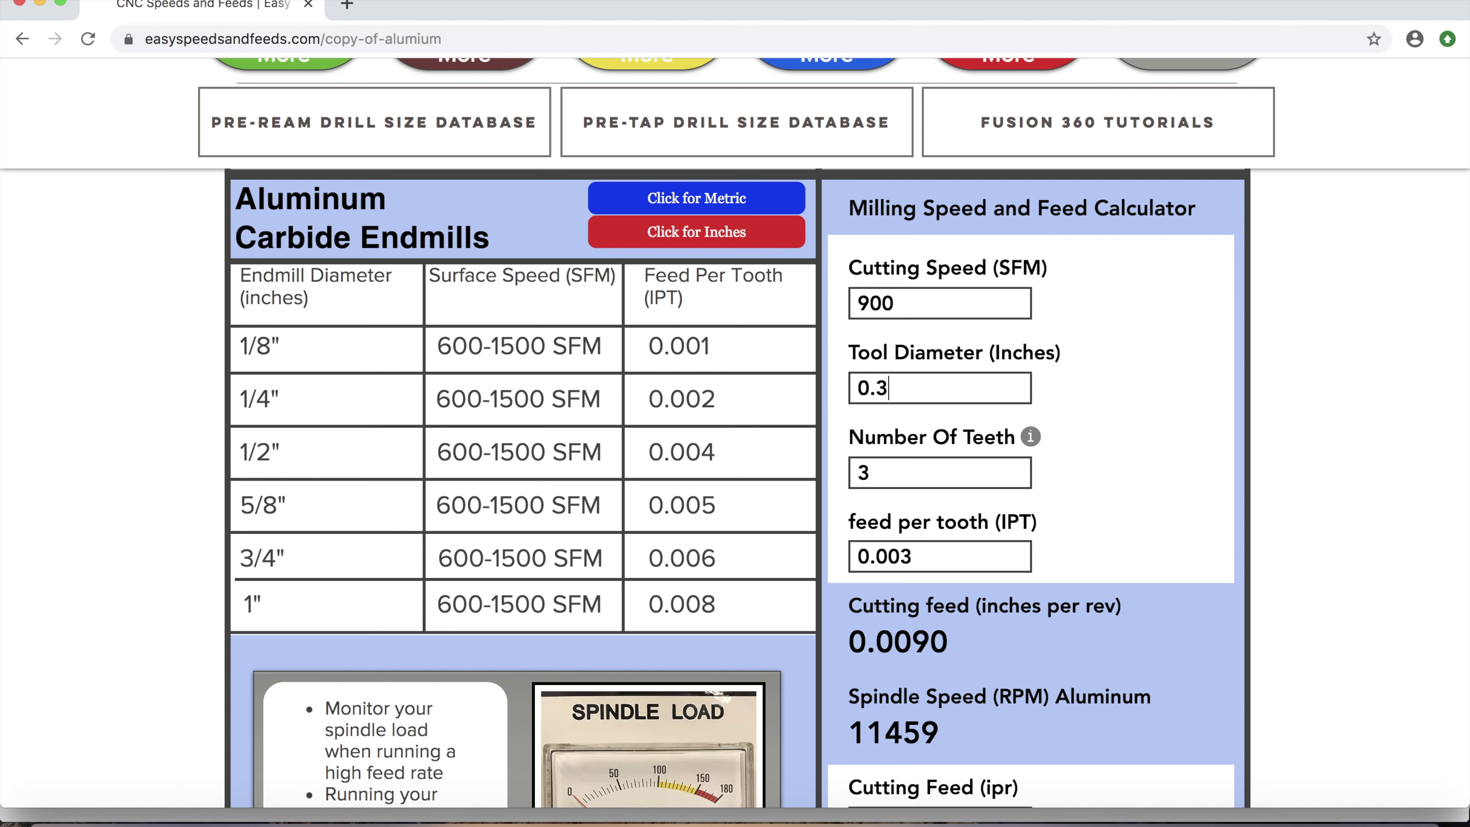
{"action": "key", "text": "BackSpace"}
{"action": "type", "text": "25"}
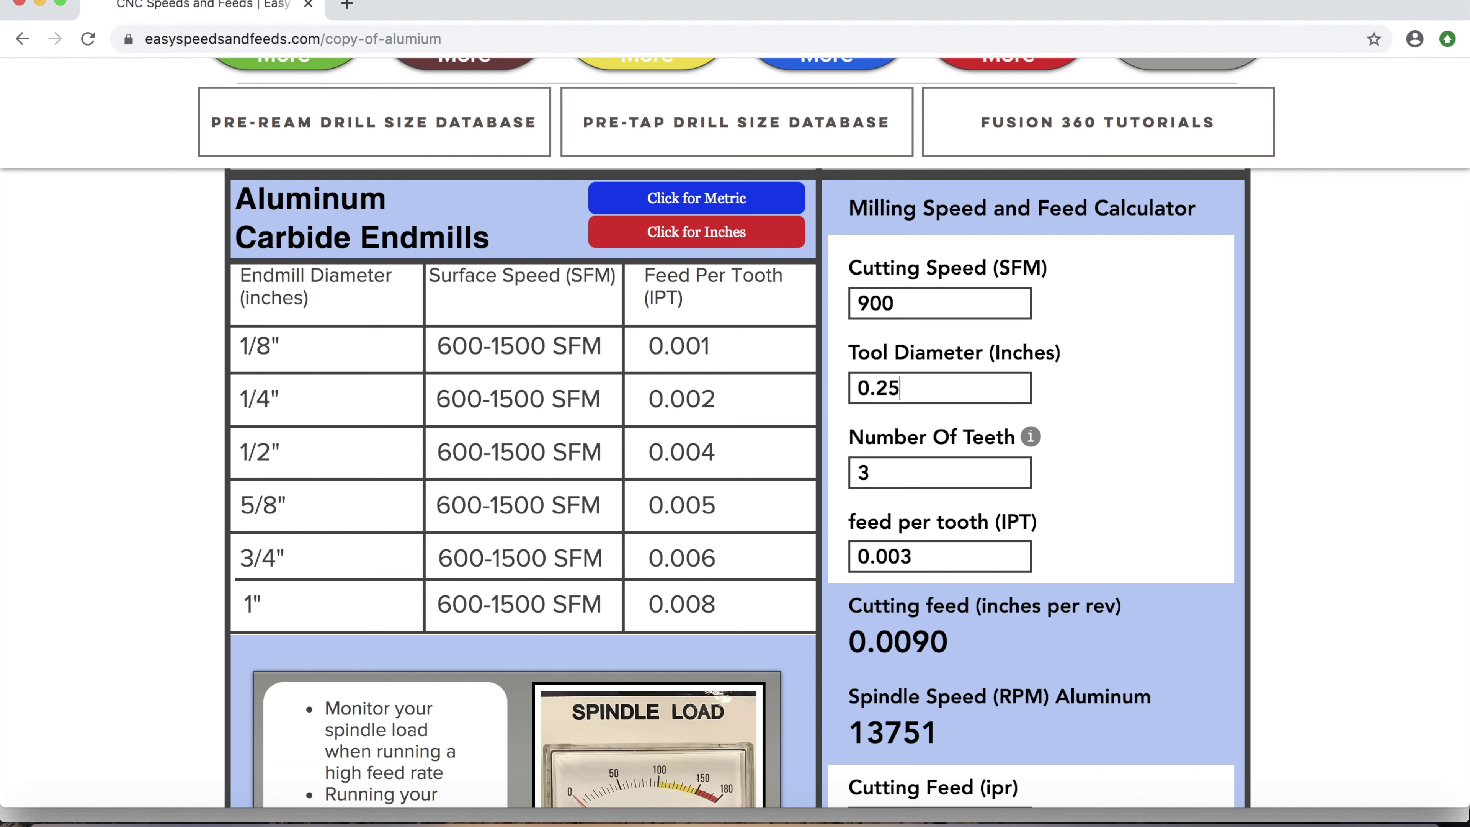
{"action": "double_click", "coordinate": [869, 302]}
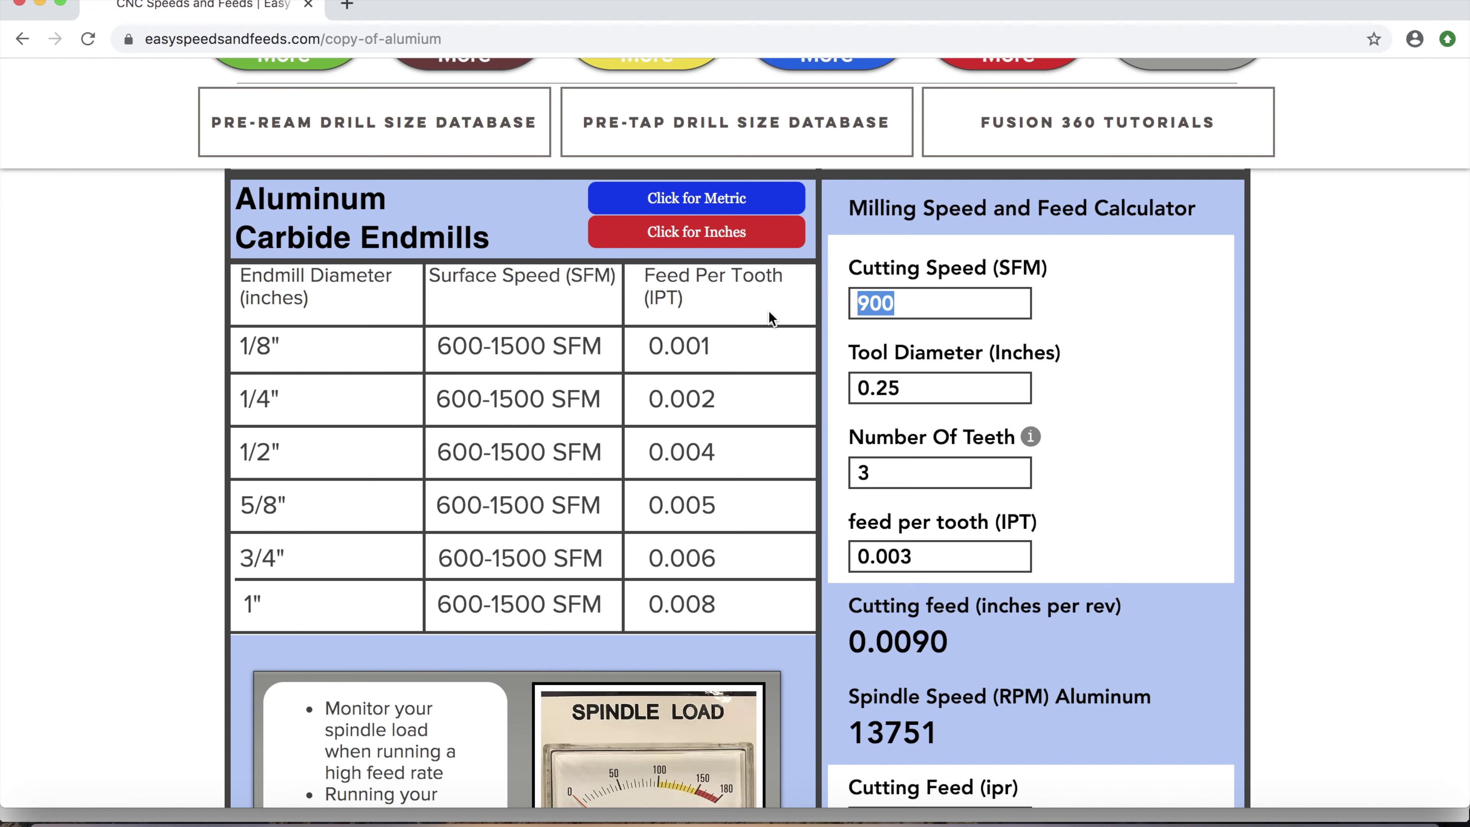
{"action": "type", "text": "600"}
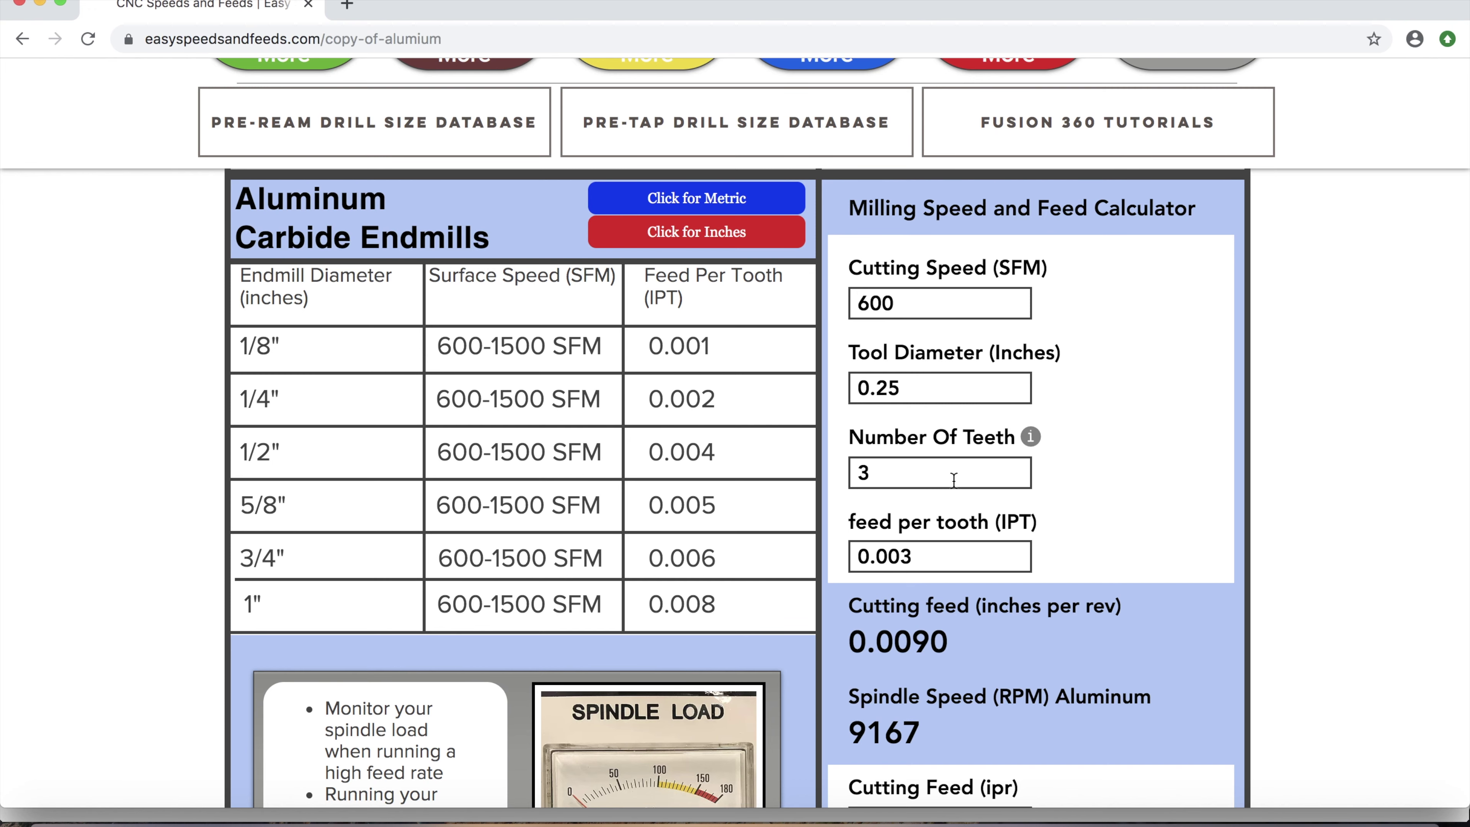
Enter 0.002 feed per tooth and 0.006 cutting feed, giving 9167 RPM and 55 IPM
{"action": "scroll", "coordinate": [952, 538], "scroll_direction": "down", "scroll_amount": 3}
{"action": "left_click", "coordinate": [958, 458]}
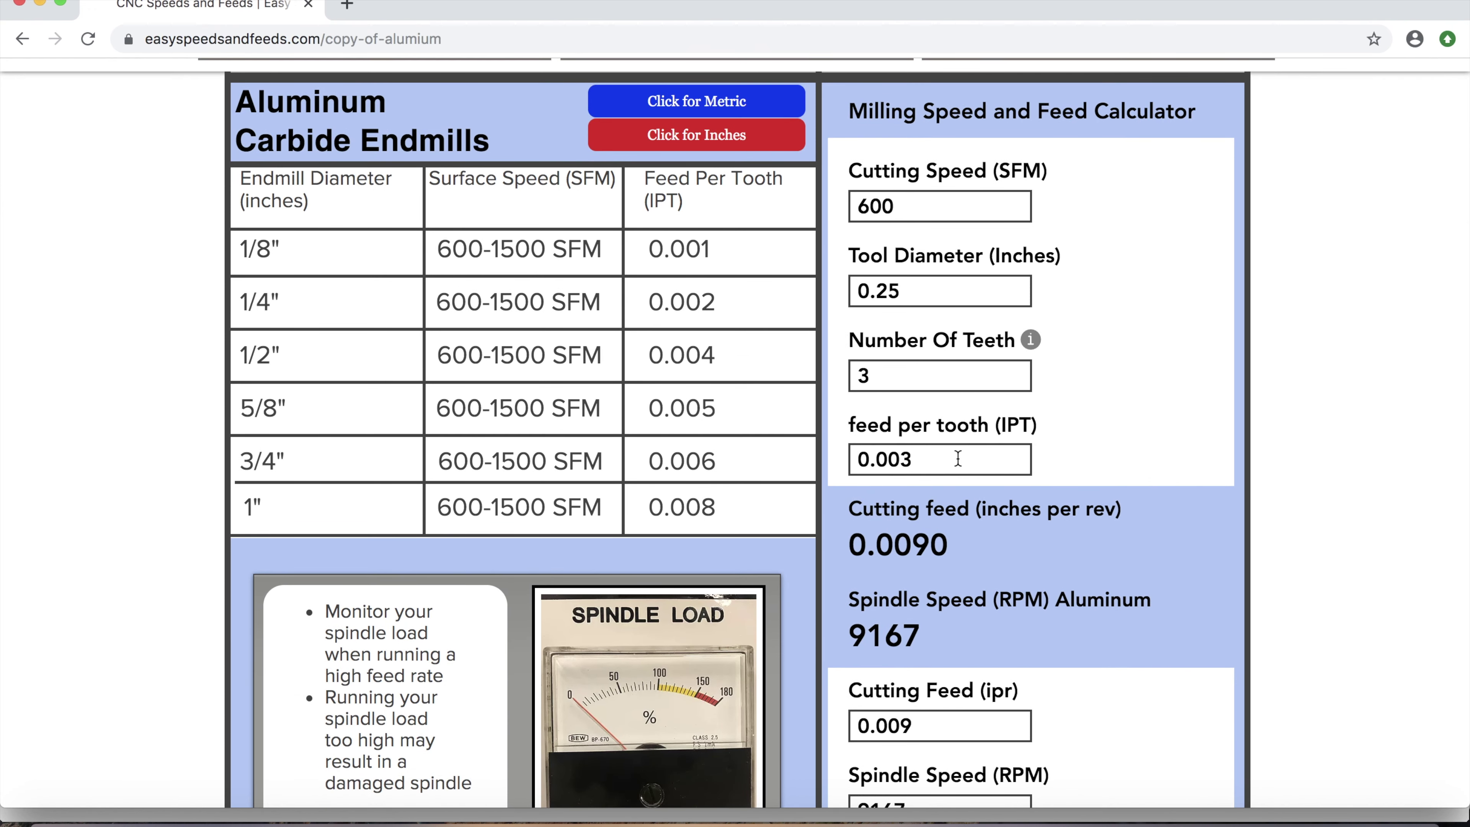
{"action": "key", "text": "BackSpace"}
{"action": "type", "text": "2"}
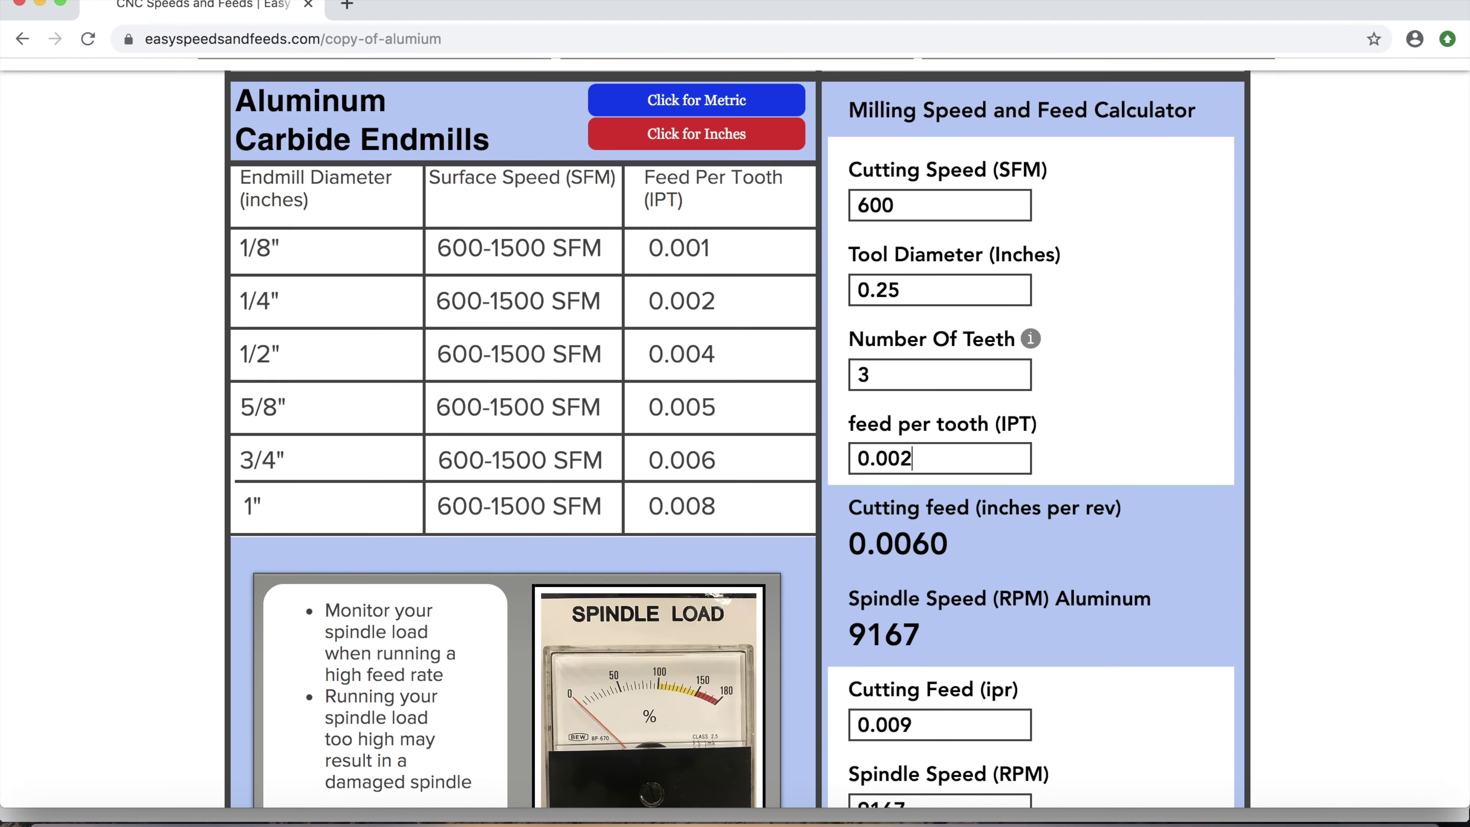
{"action": "scroll", "coordinate": [948, 588], "scroll_direction": "down", "scroll_amount": 3}
{"action": "left_click", "coordinate": [947, 587]}
{"action": "key", "text": "BackSpace"}
{"action": "type", "text": "6"}
{"action": "scroll", "coordinate": [948, 588], "scroll_direction": "down", "scroll_amount": 3}
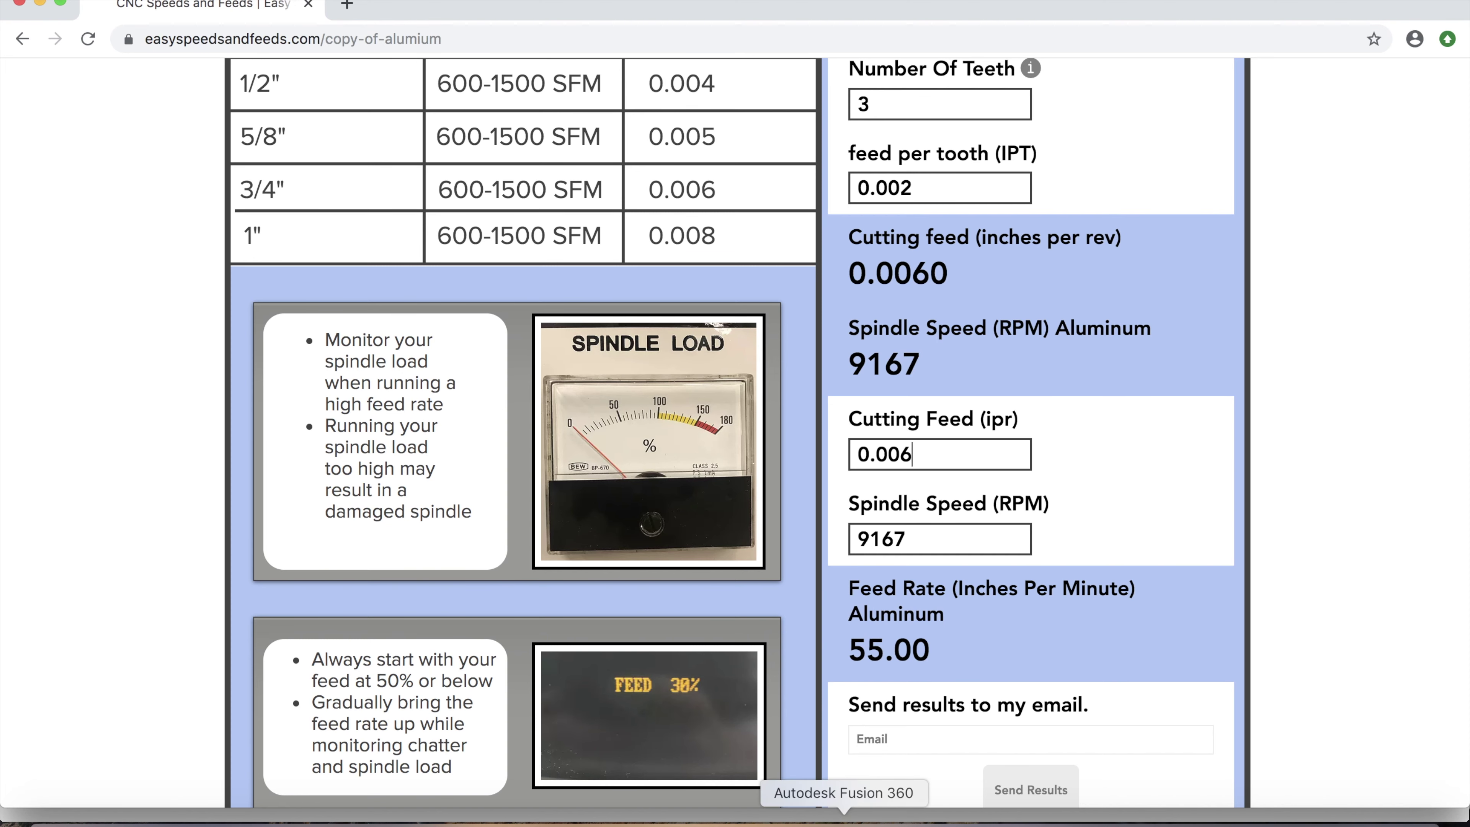
{"action": "left_click", "coordinate": [840, 817]}
{"action": "double_click", "coordinate": [1403, 476]}
Enter 9167 rpm spindle speed, 55 in/min for the cutting and lead feeds, and 10 plunge feed
{"action": "type", "text": "9167"}
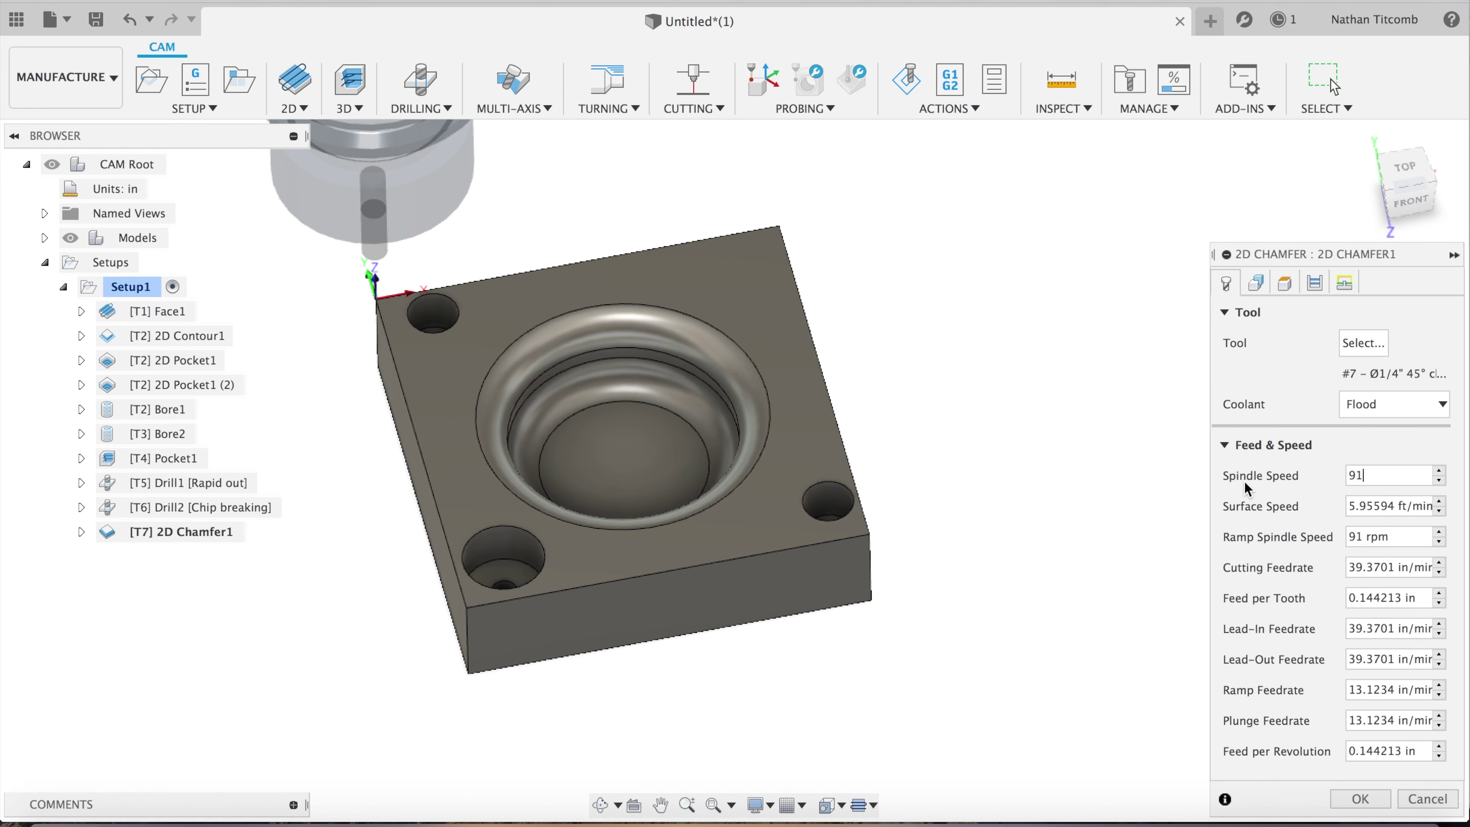
{"action": "key", "text": "Tab"}
{"action": "key", "text": "Tab"}
{"action": "key", "text": "Tab"}
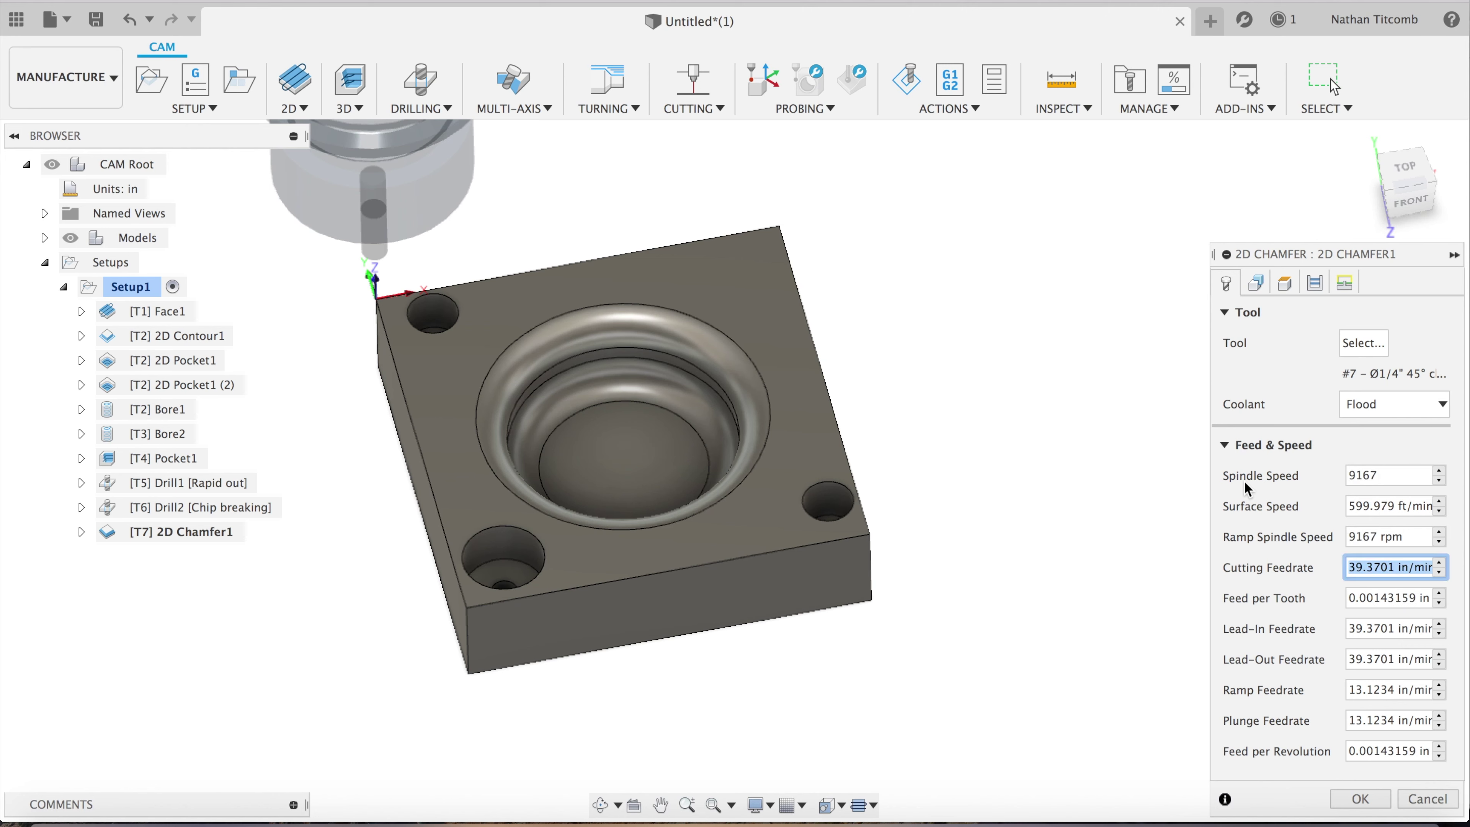
{"action": "type", "text": "55"}
{"action": "key", "text": "Tab"}
{"action": "key", "text": "Tab"}
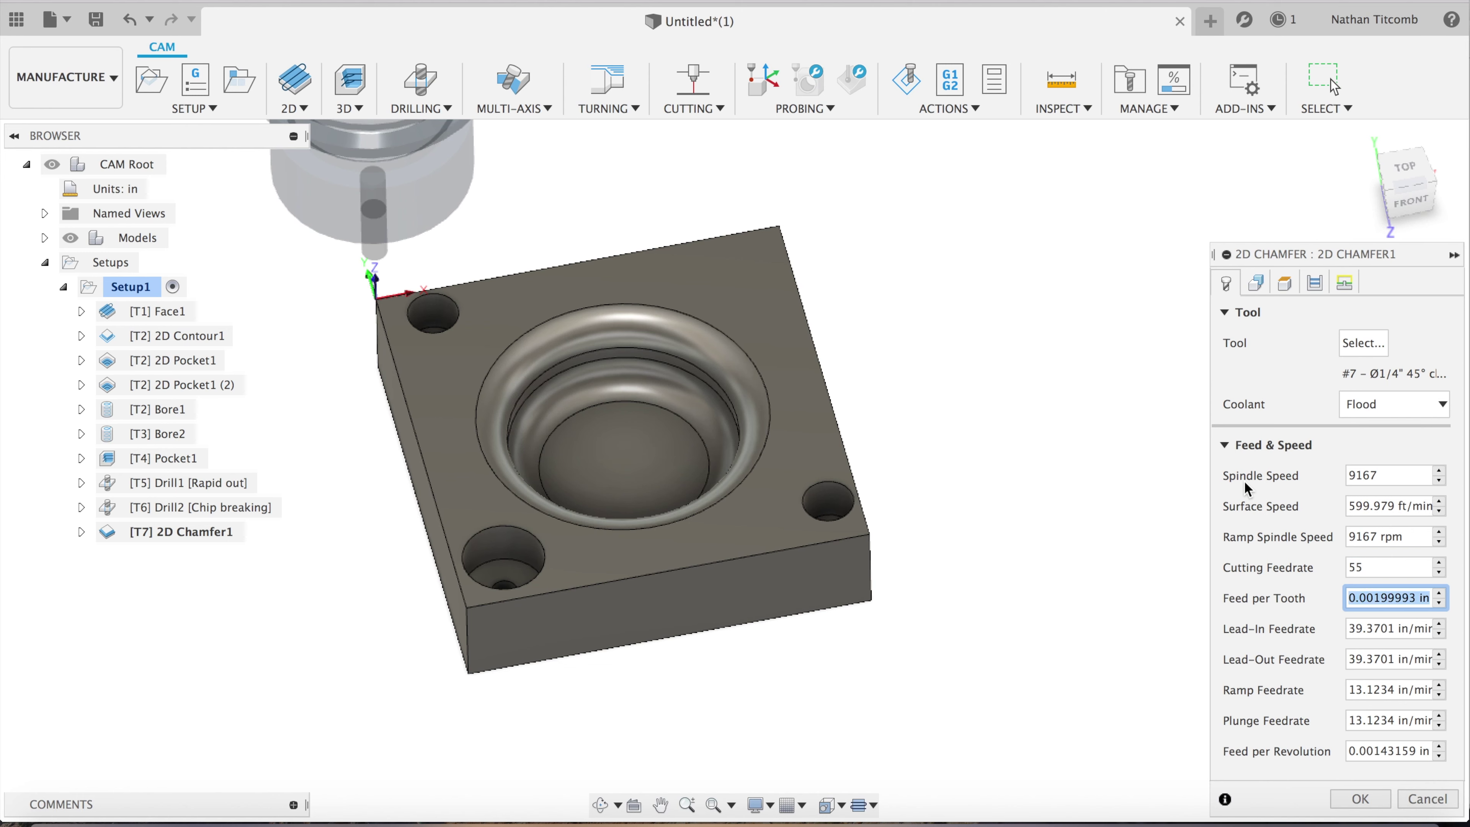
{"action": "type", "text": "55"}
{"action": "key", "text": "Tab"}
{"action": "type", "text": "55"}
{"action": "key", "text": "Tab"}
{"action": "type", "text": "55"}
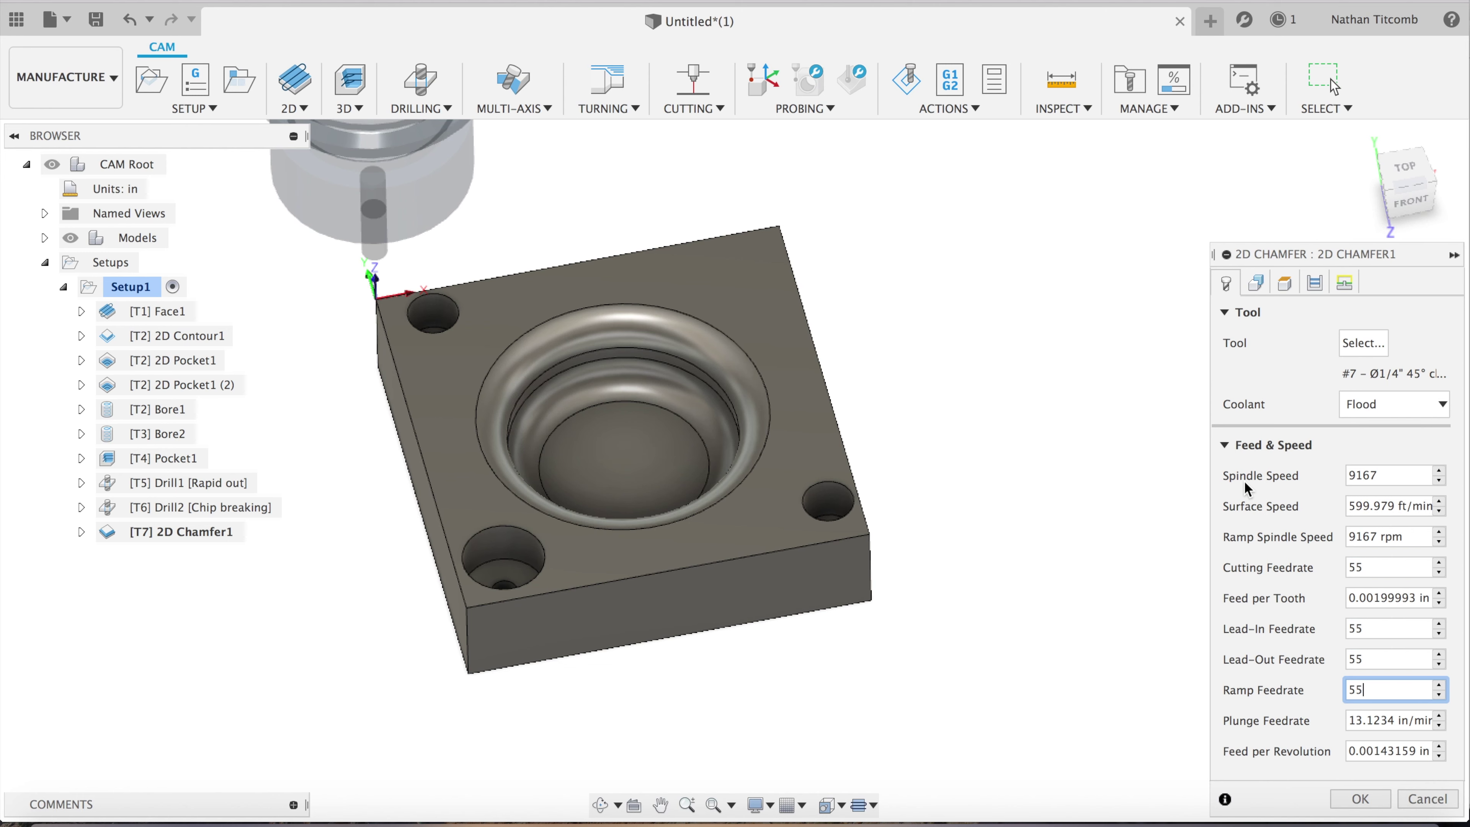
{"action": "key", "text": "Tab"}
{"action": "type", "text": "10"}
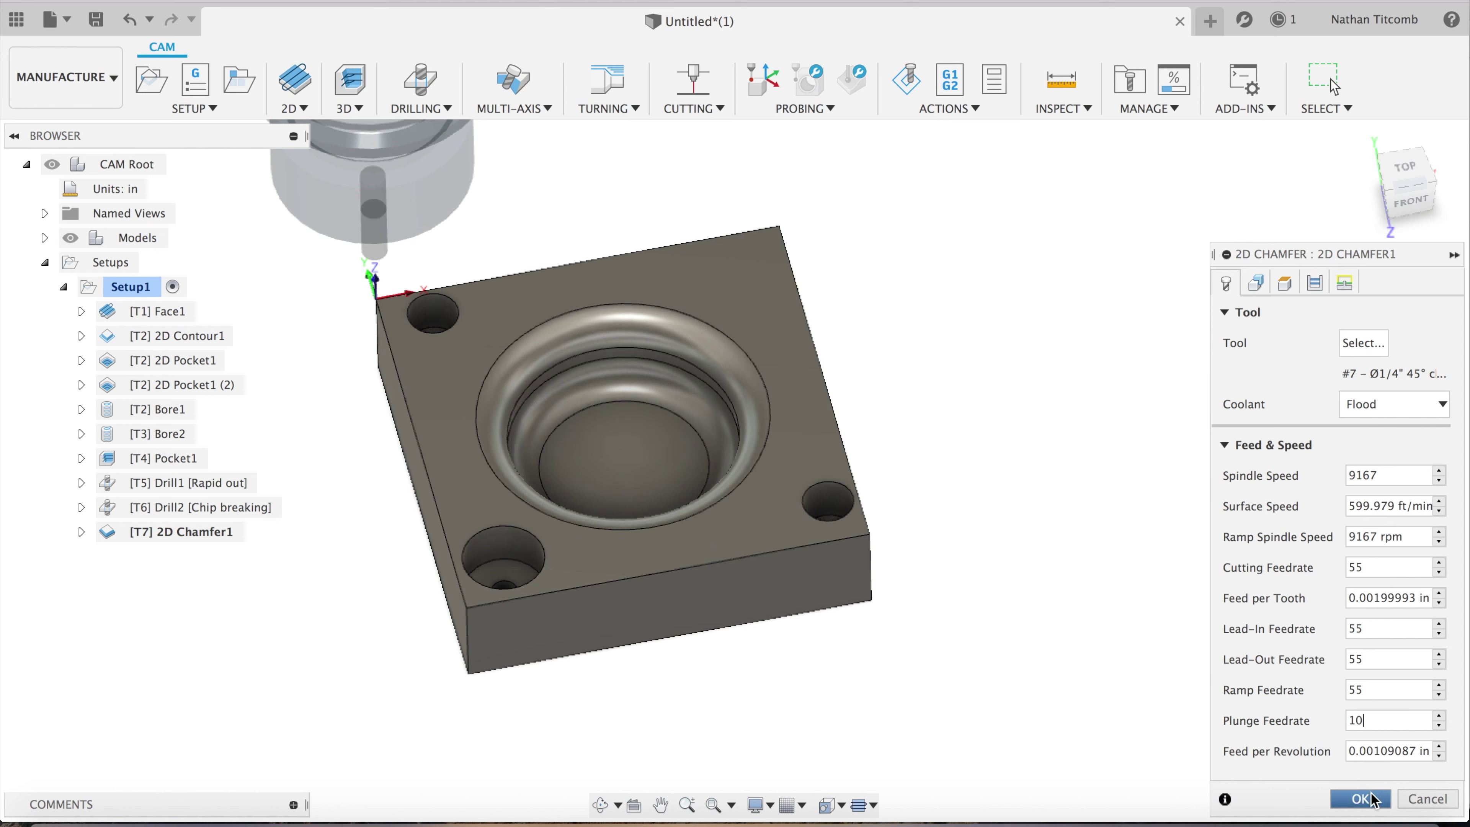
Set the chamfer width to 0.02 in on the Passes tab and generate the toolpath
{"action": "left_click", "coordinate": [1315, 284]}
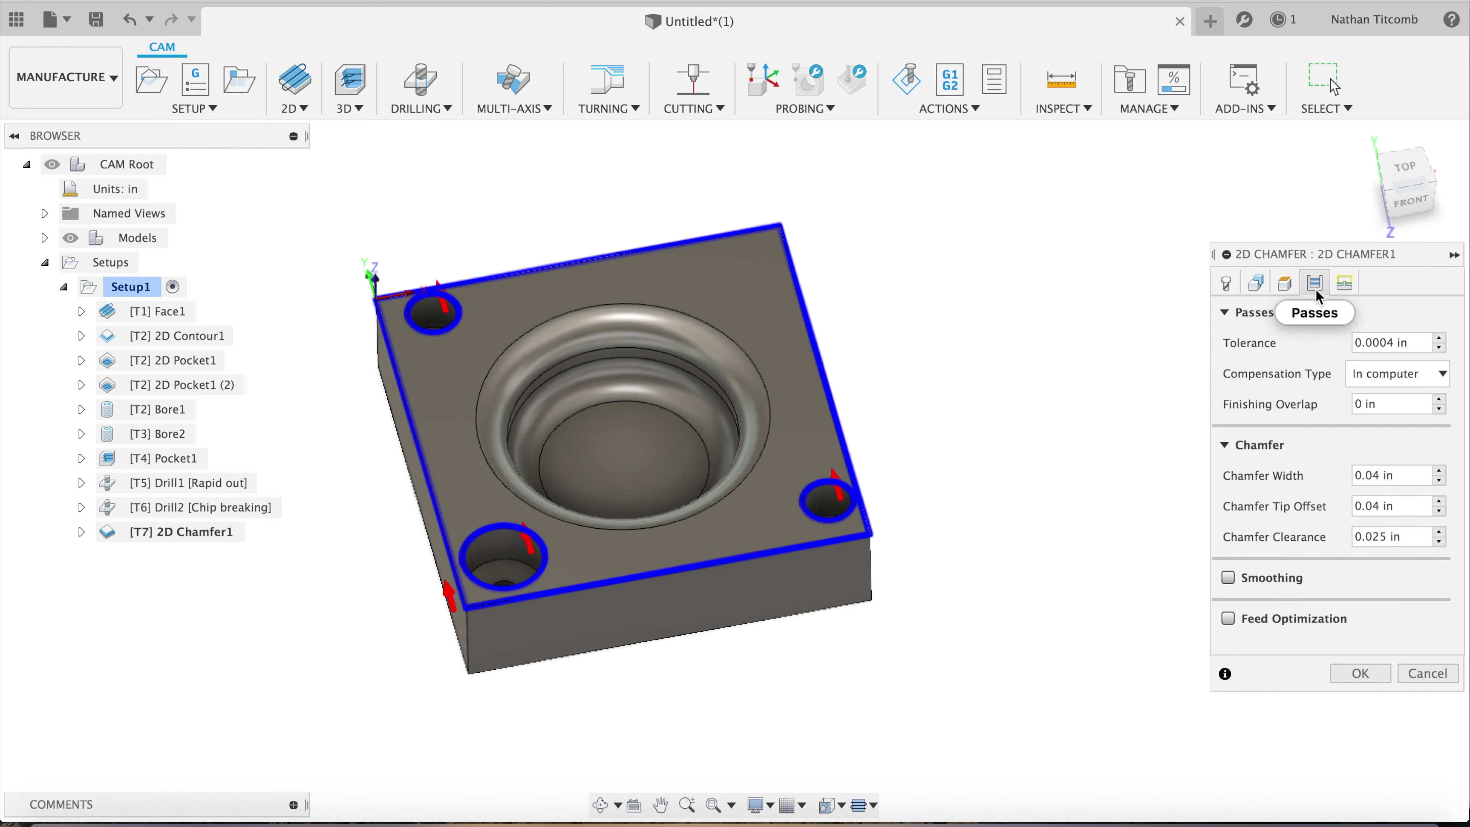
{"action": "left_click", "coordinate": [1394, 476]}
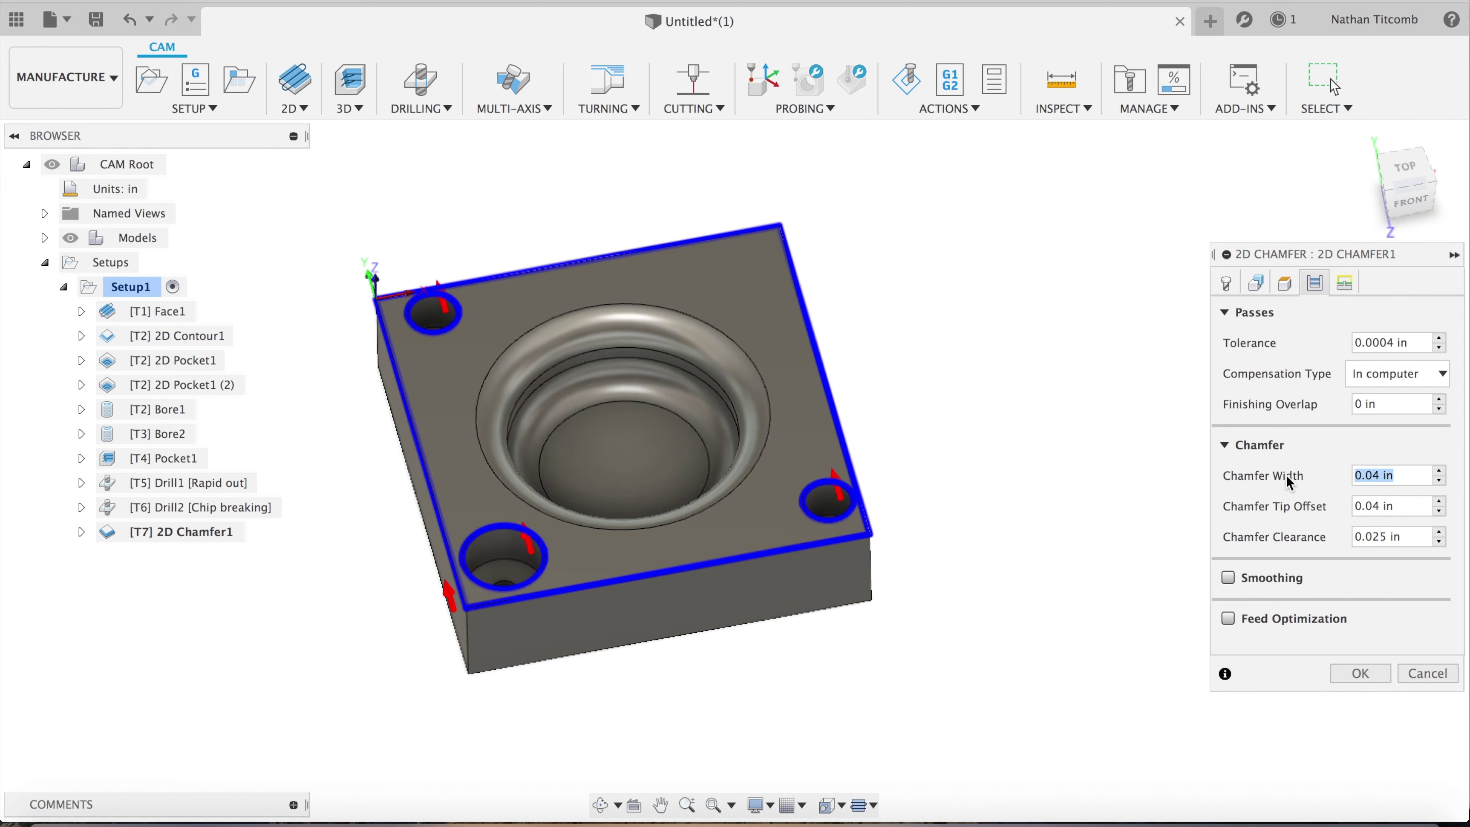
{"action": "type", "text": "0.02"}
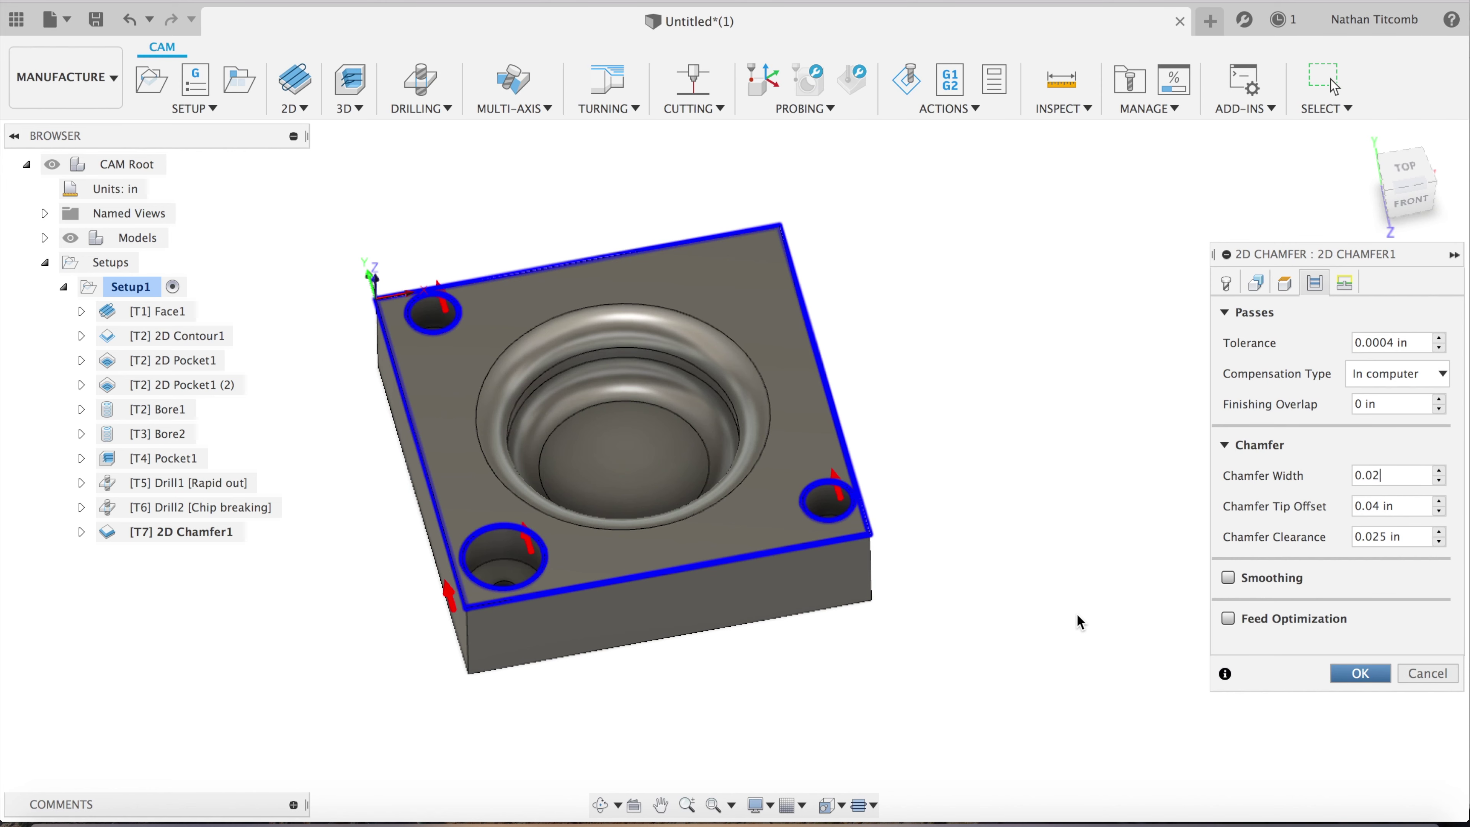
{"action": "key", "text": "Return"}
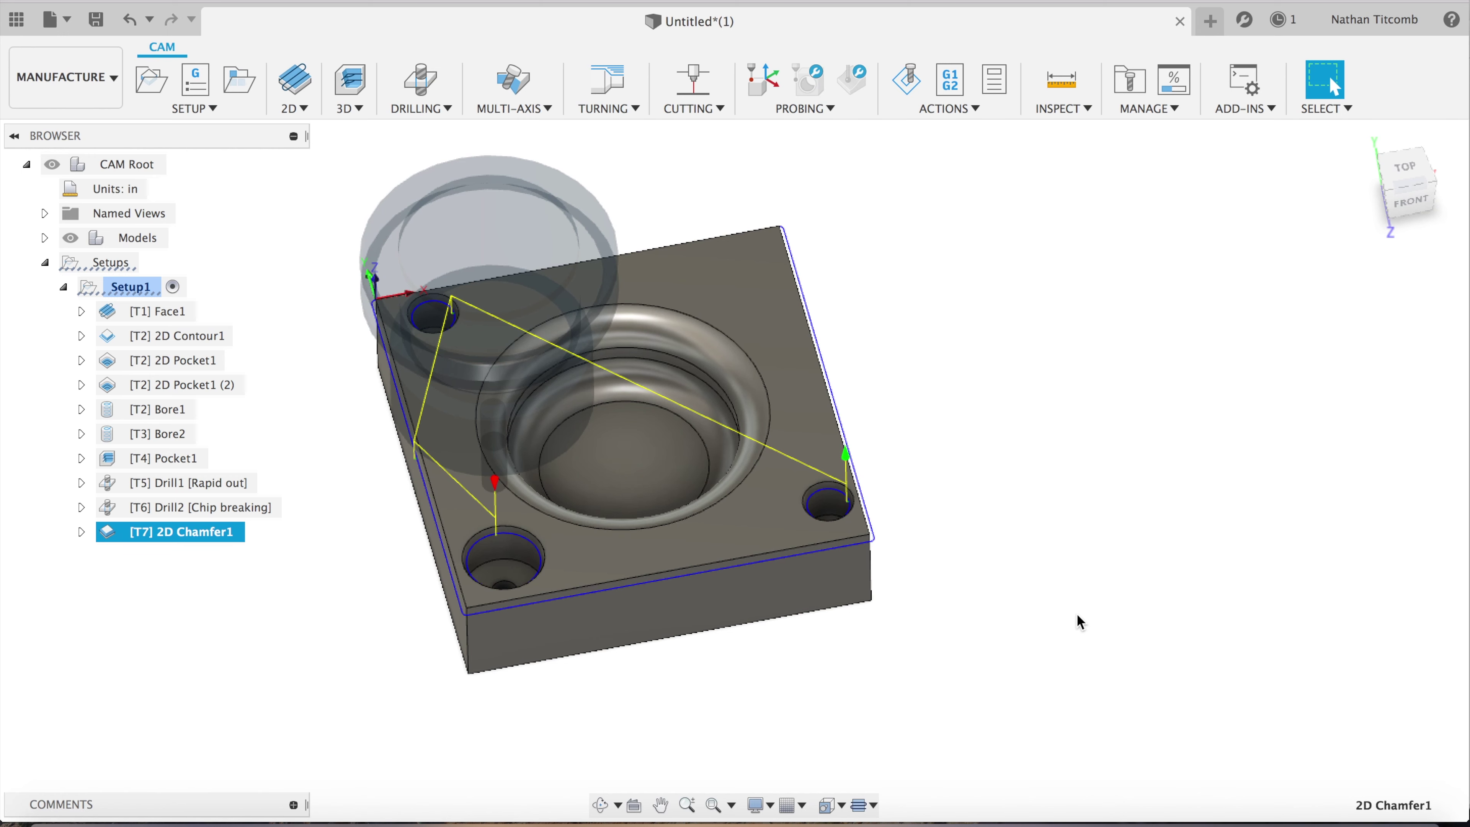
{"action": "left_click", "coordinate": [139, 288]}
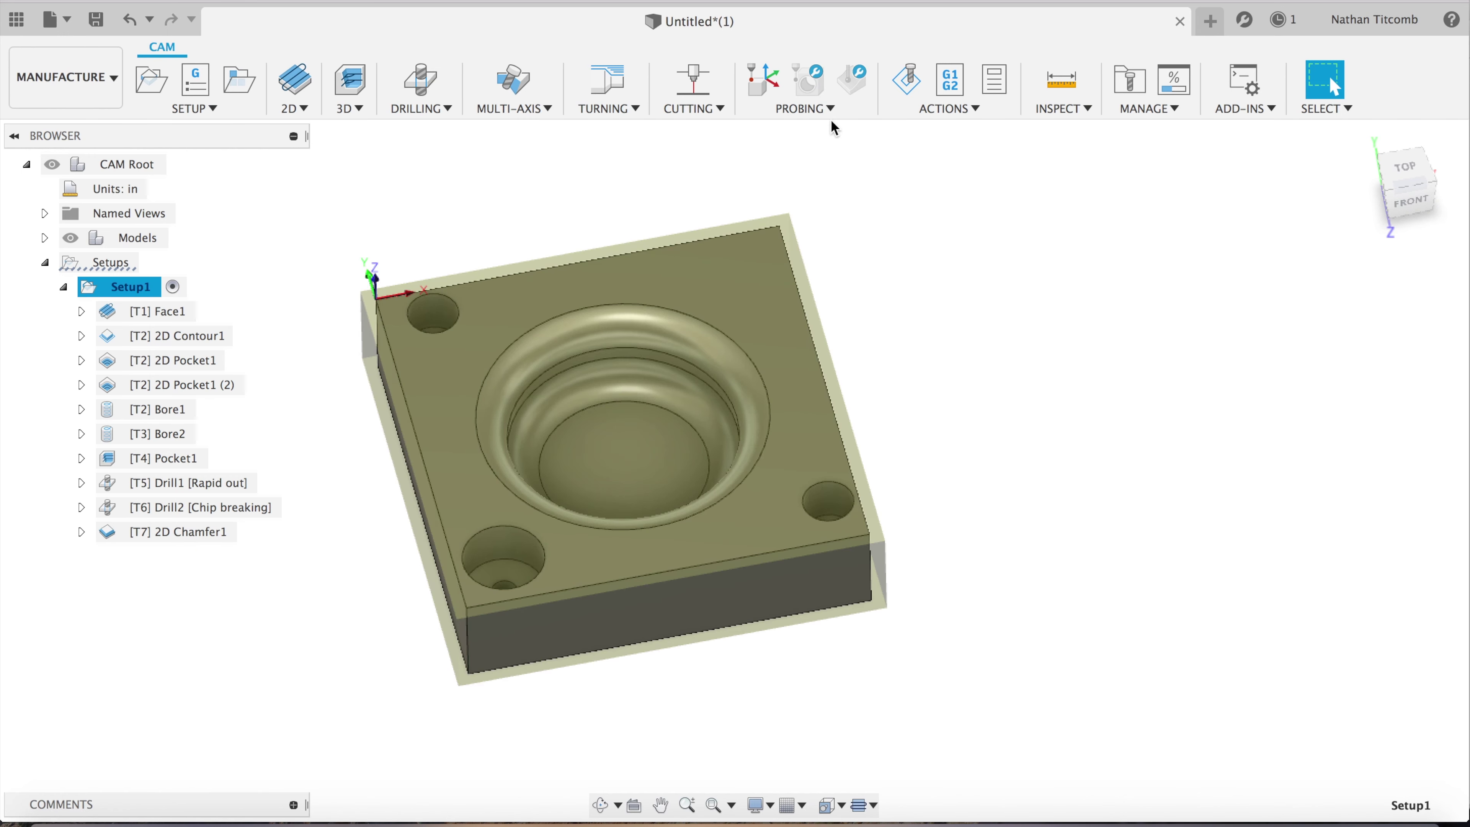
Simulate Setup1's operations and play the simulation through to 2D Chamfer1
{"action": "left_click", "coordinate": [908, 87]}
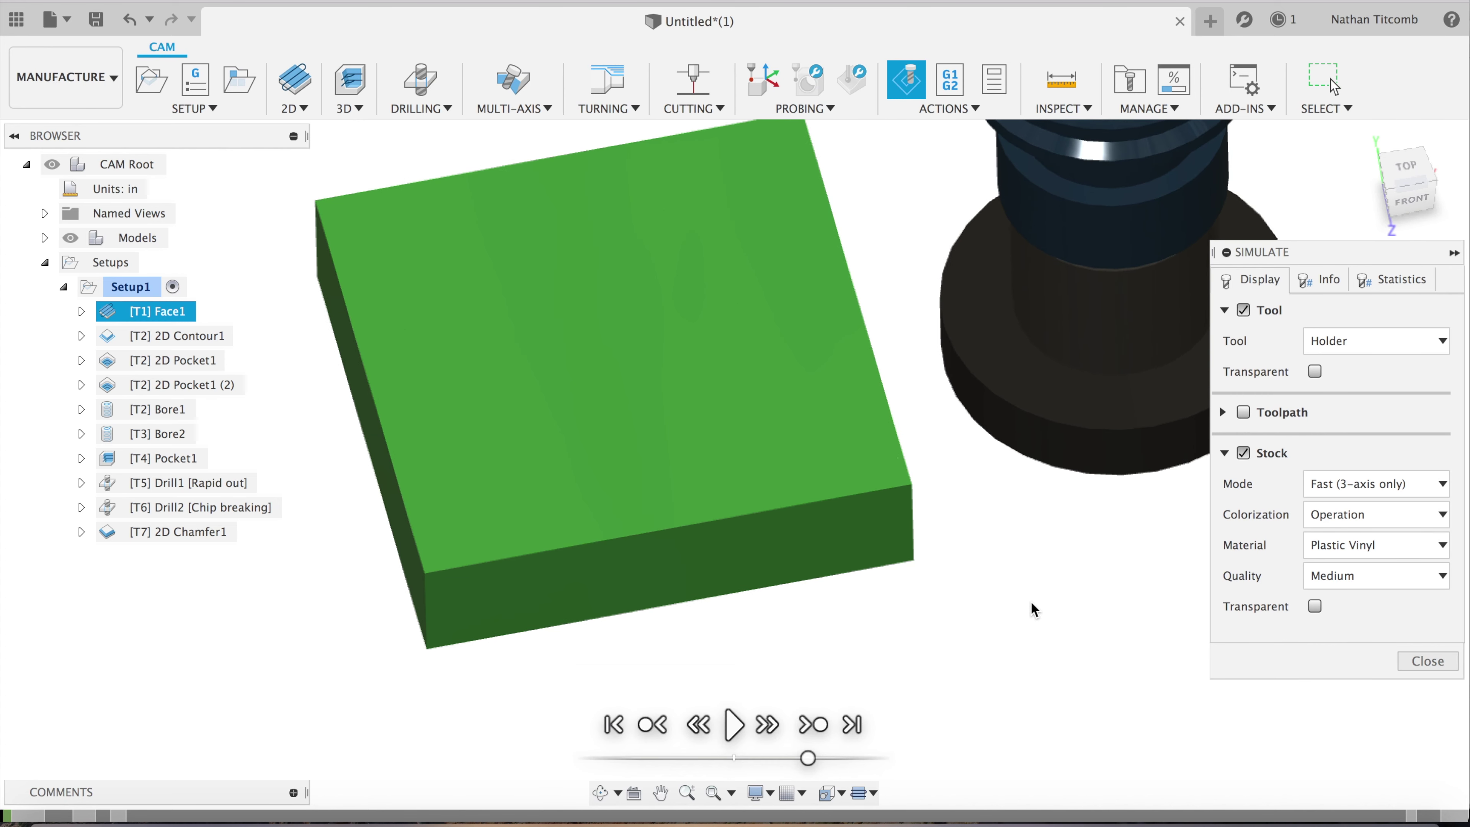
{"action": "left_click", "coordinate": [734, 725]}
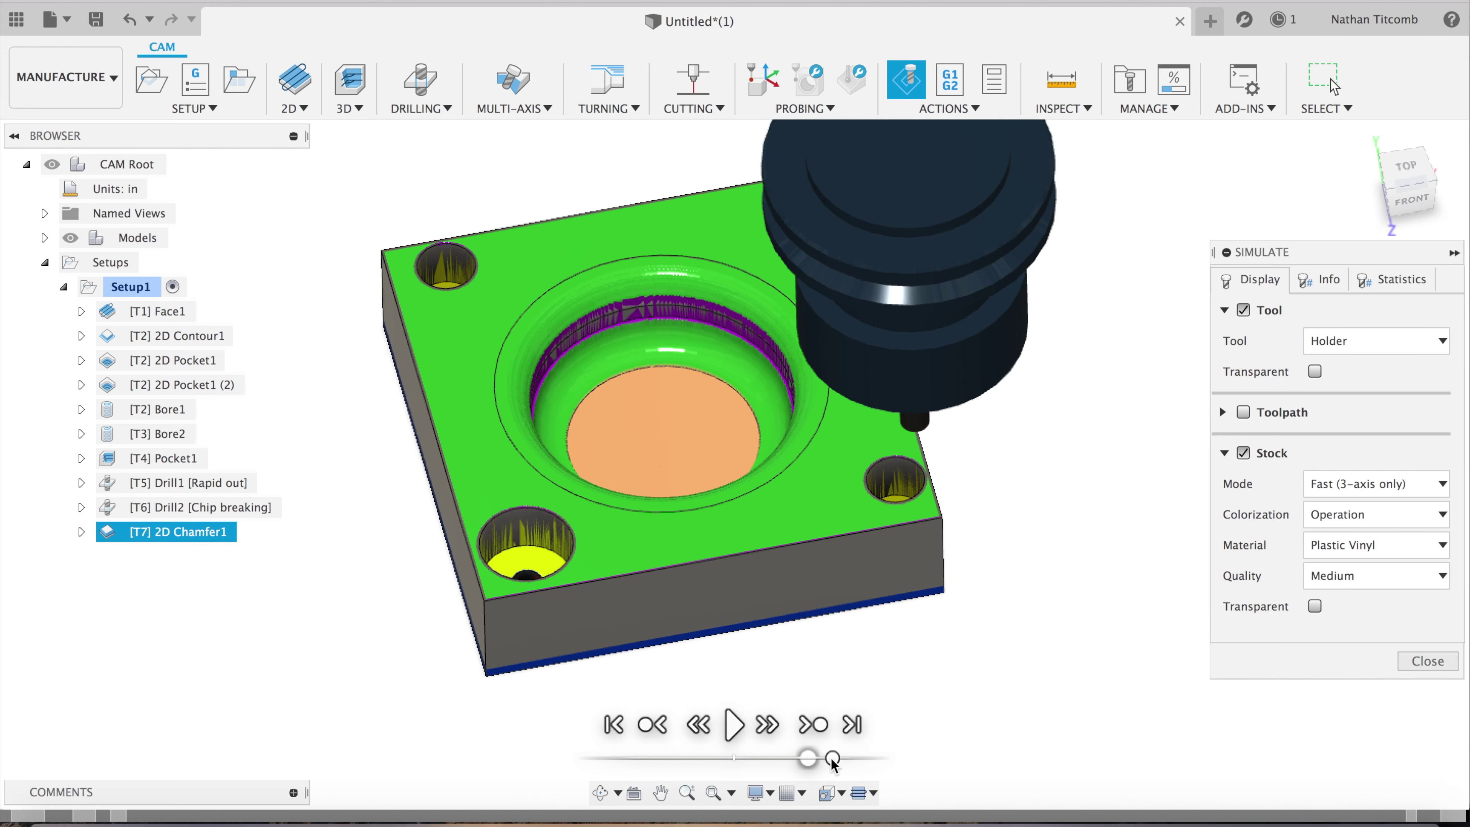
Replay the simulation from Pocket1 and Drill1, inspect it from several angles, then close to the top view
{"action": "left_click", "coordinate": [1145, 817]}
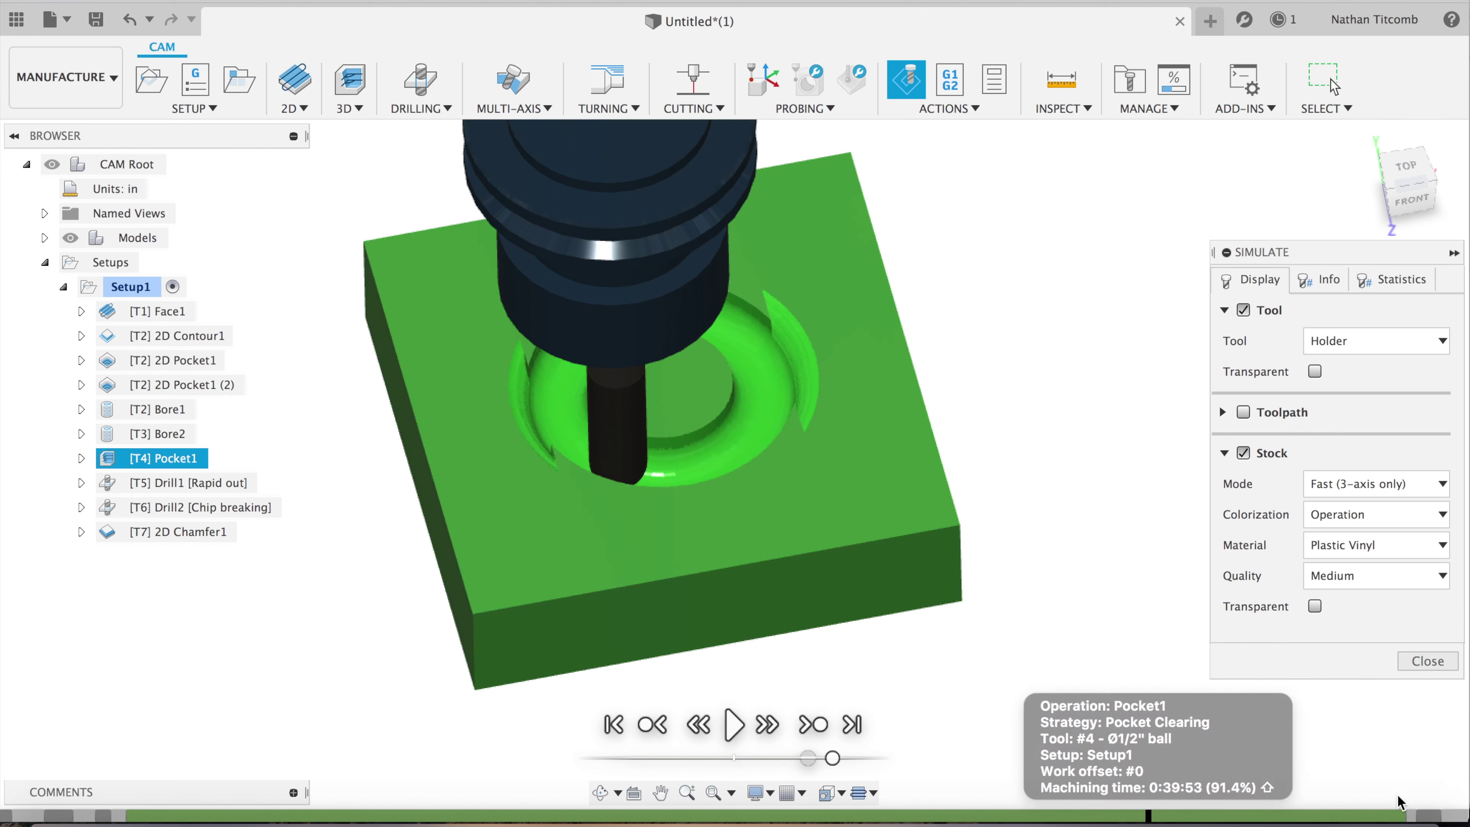
{"action": "left_click", "coordinate": [1410, 818]}
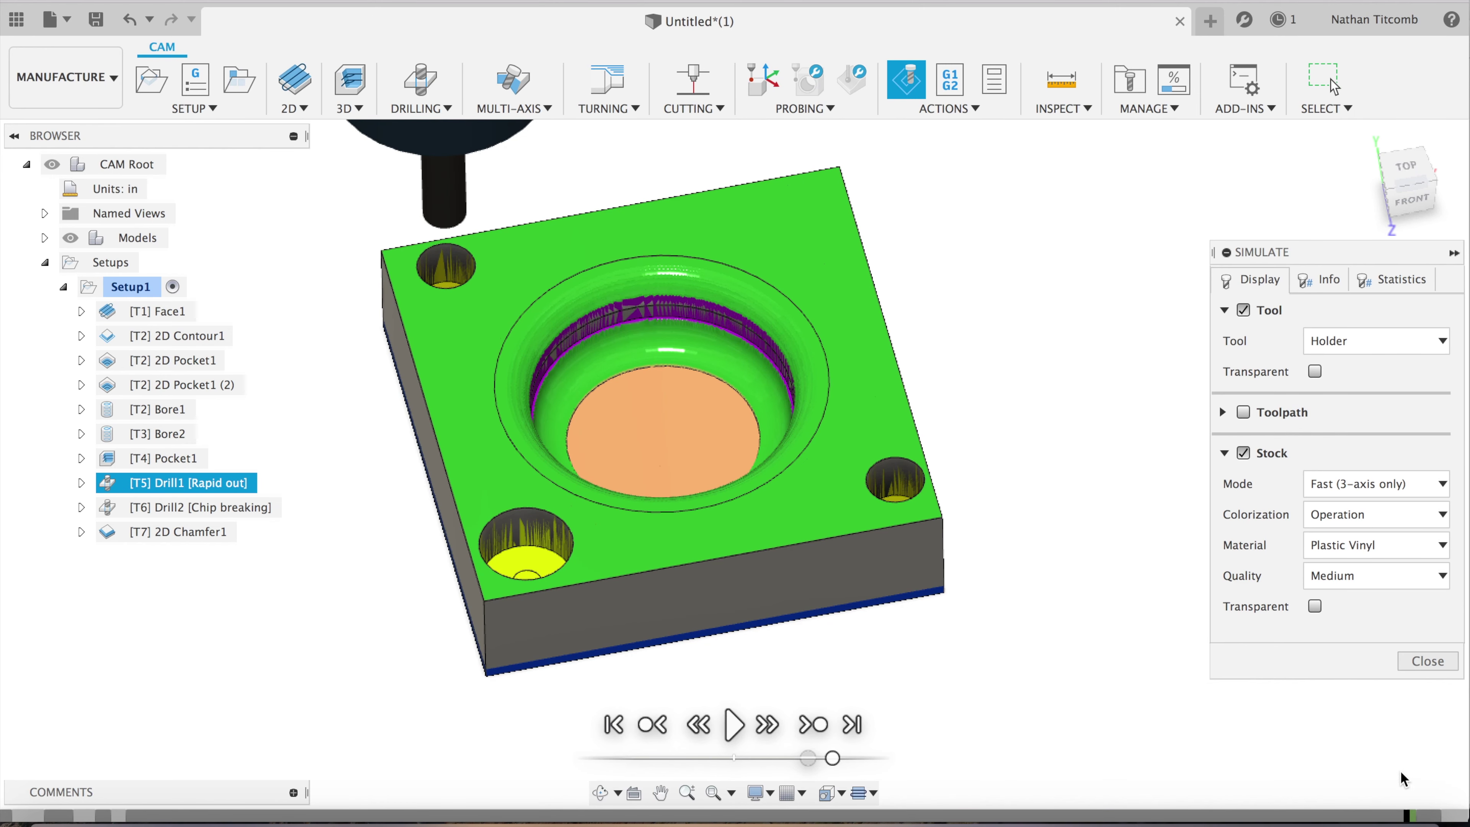
{"action": "left_click", "coordinate": [734, 724]}
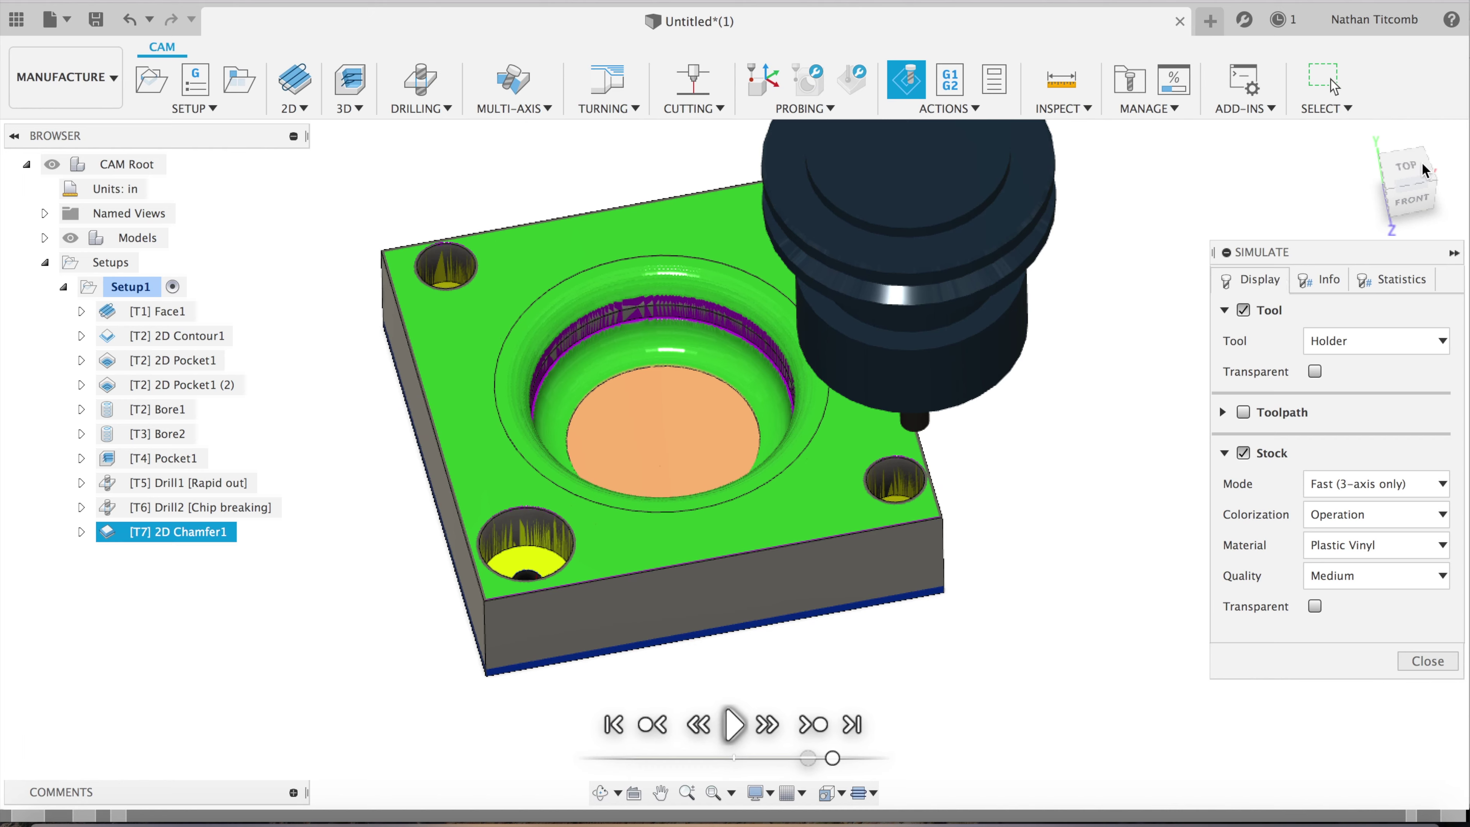
{"action": "mouse_move", "coordinate": [734, 463]}
{"action": "middle_mouse_down", "text": "shift"}
{"action": "mouse_move", "coordinate": [781, 405]}
{"action": "mouse_move", "coordinate": [38, 149]}
{"action": "mouse_move", "coordinate": [42, 170]}
{"action": "mouse_move", "coordinate": [348, 174]}
{"action": "mouse_move", "coordinate": [1363, 159]}
{"action": "mouse_move", "coordinate": [1158, 261]}
{"action": "mouse_move", "coordinate": [1331, 173]}
{"action": "middle_mouse_up", "text": "shift"}
{"action": "middle_click_drag", "start_coordinate": [1334, 86], "coordinate": [1331, 79], "text": "shift"}
{"action": "middle_click_drag", "start_coordinate": [1426, 414], "coordinate": [1426, 414], "text": "shift"}
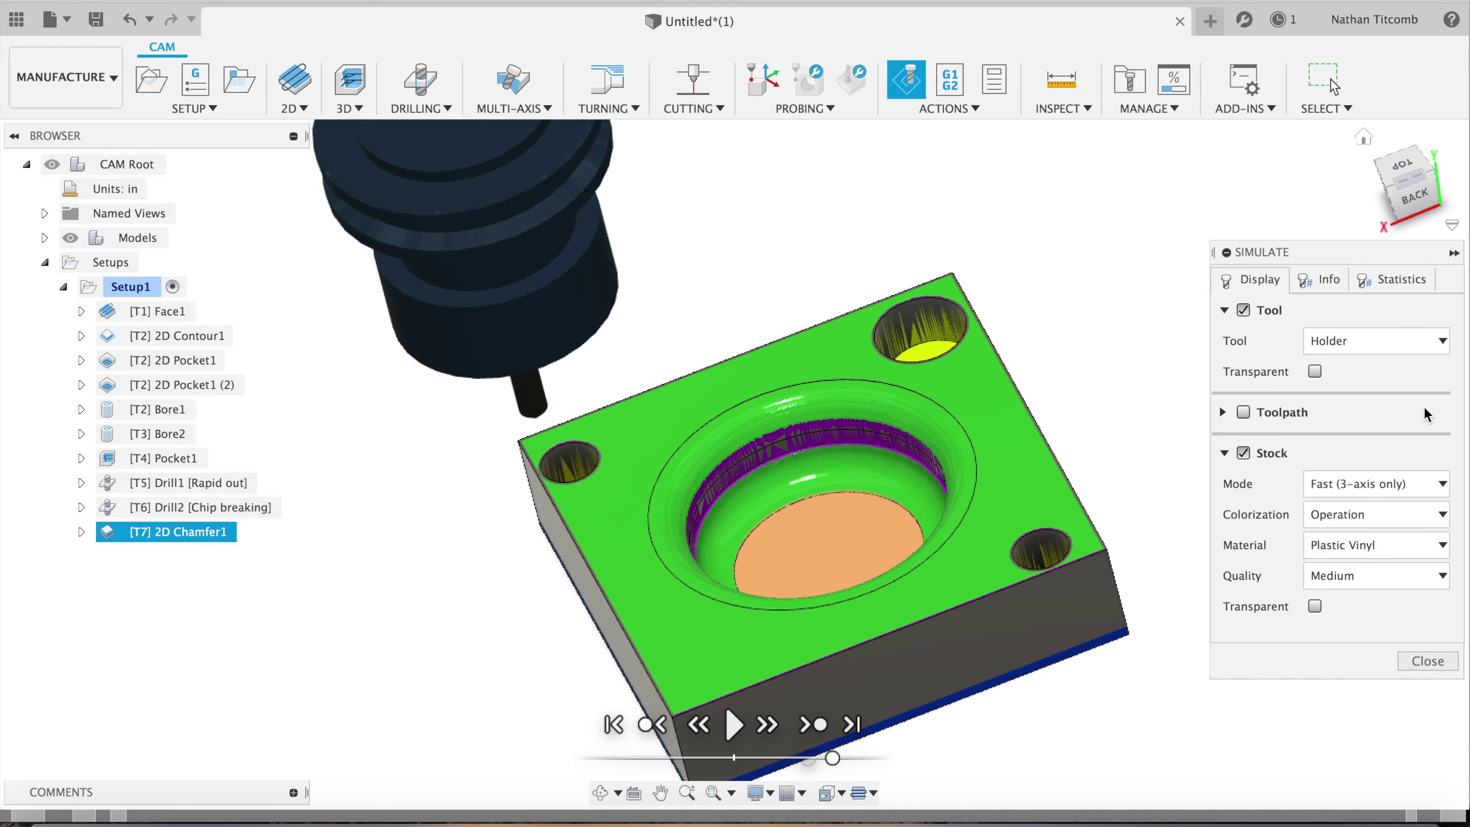
{"action": "left_click", "coordinate": [1426, 661]}
{"action": "left_click", "coordinate": [1417, 173]}
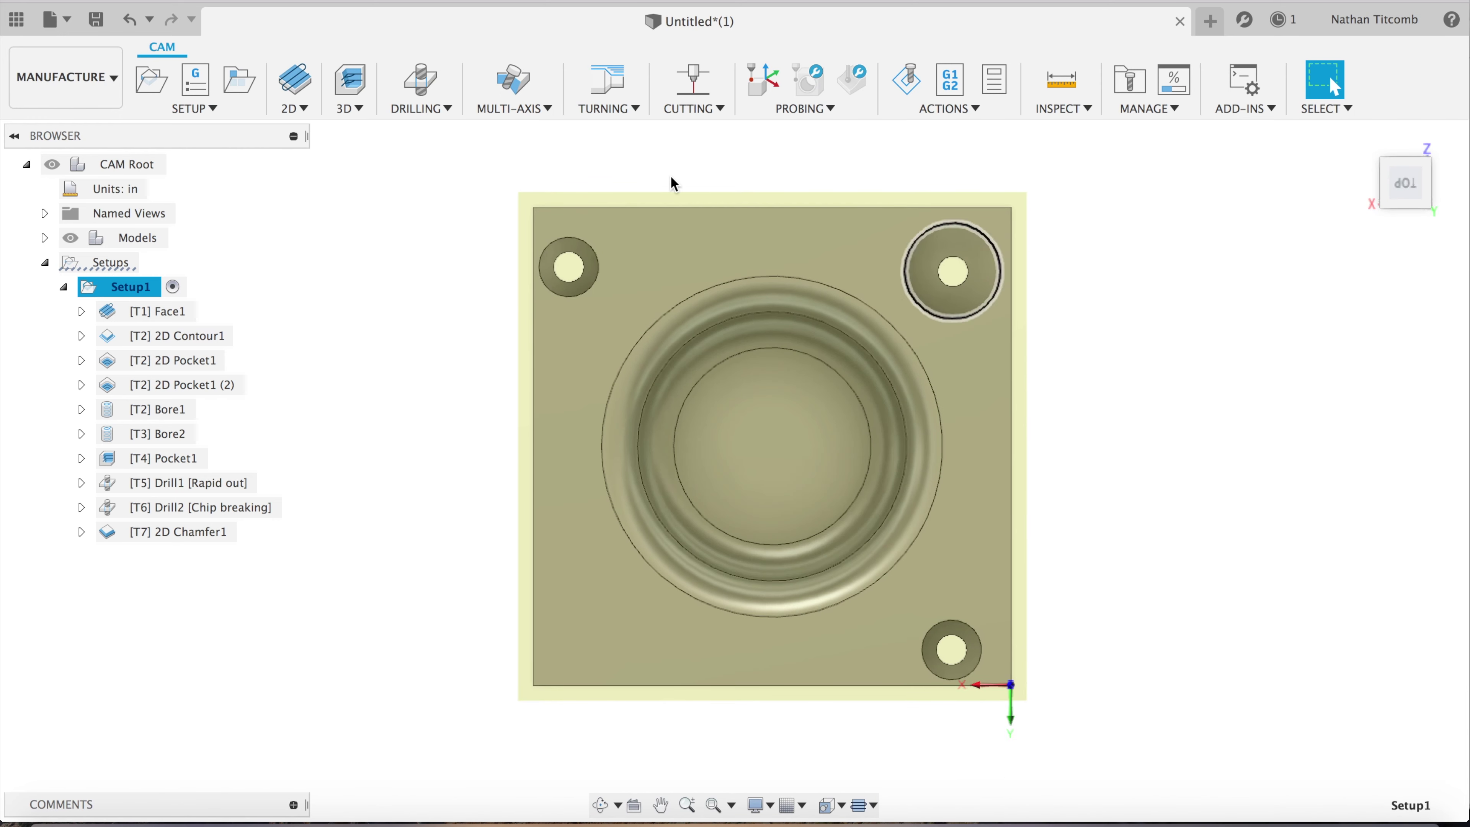
Add a 3D Ramp operation bounded by the bowl's outer and inner circular edges
{"action": "left_click", "coordinate": [354, 109]}
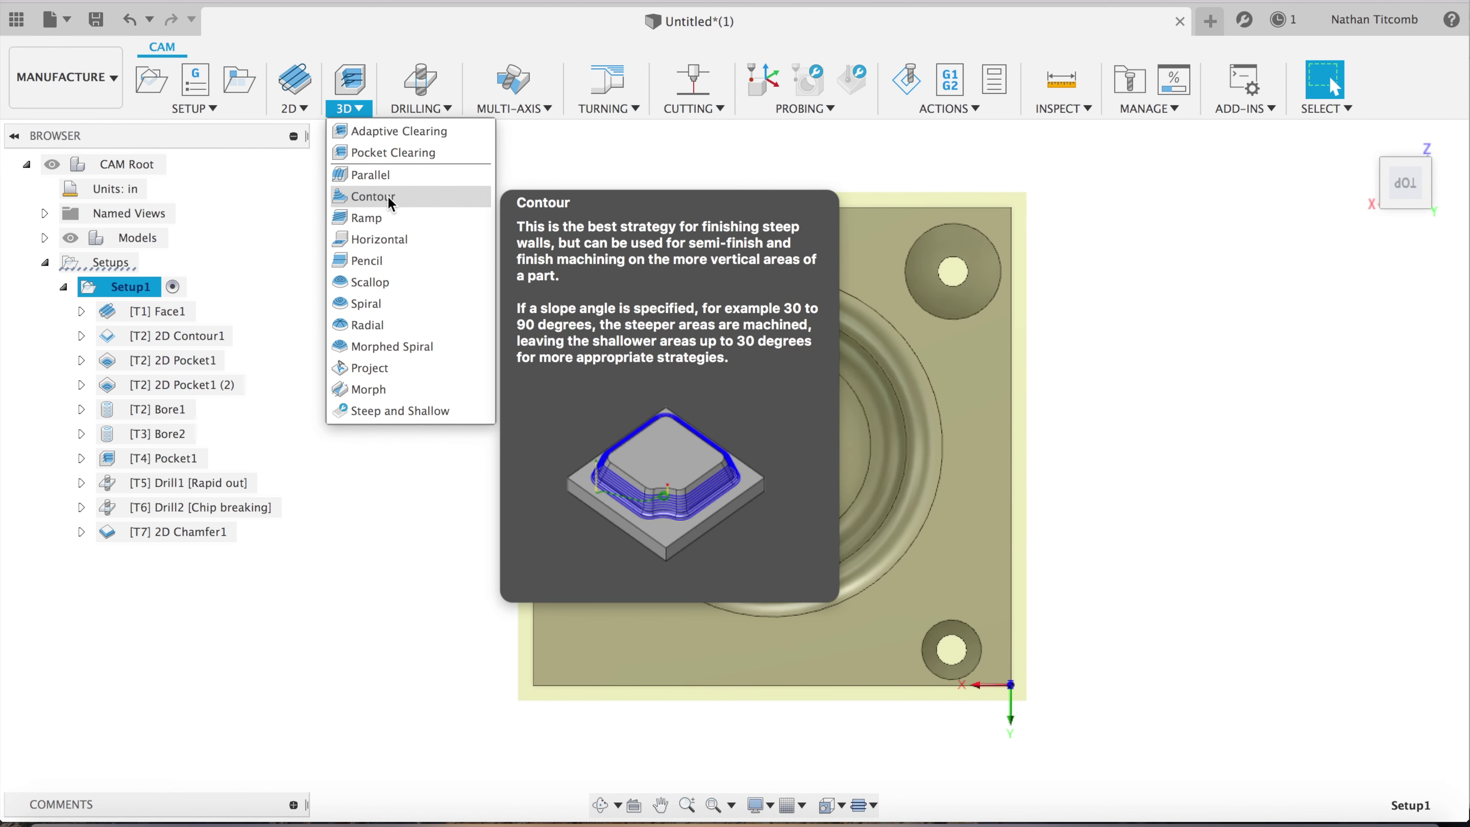
{"action": "left_click", "coordinate": [387, 218]}
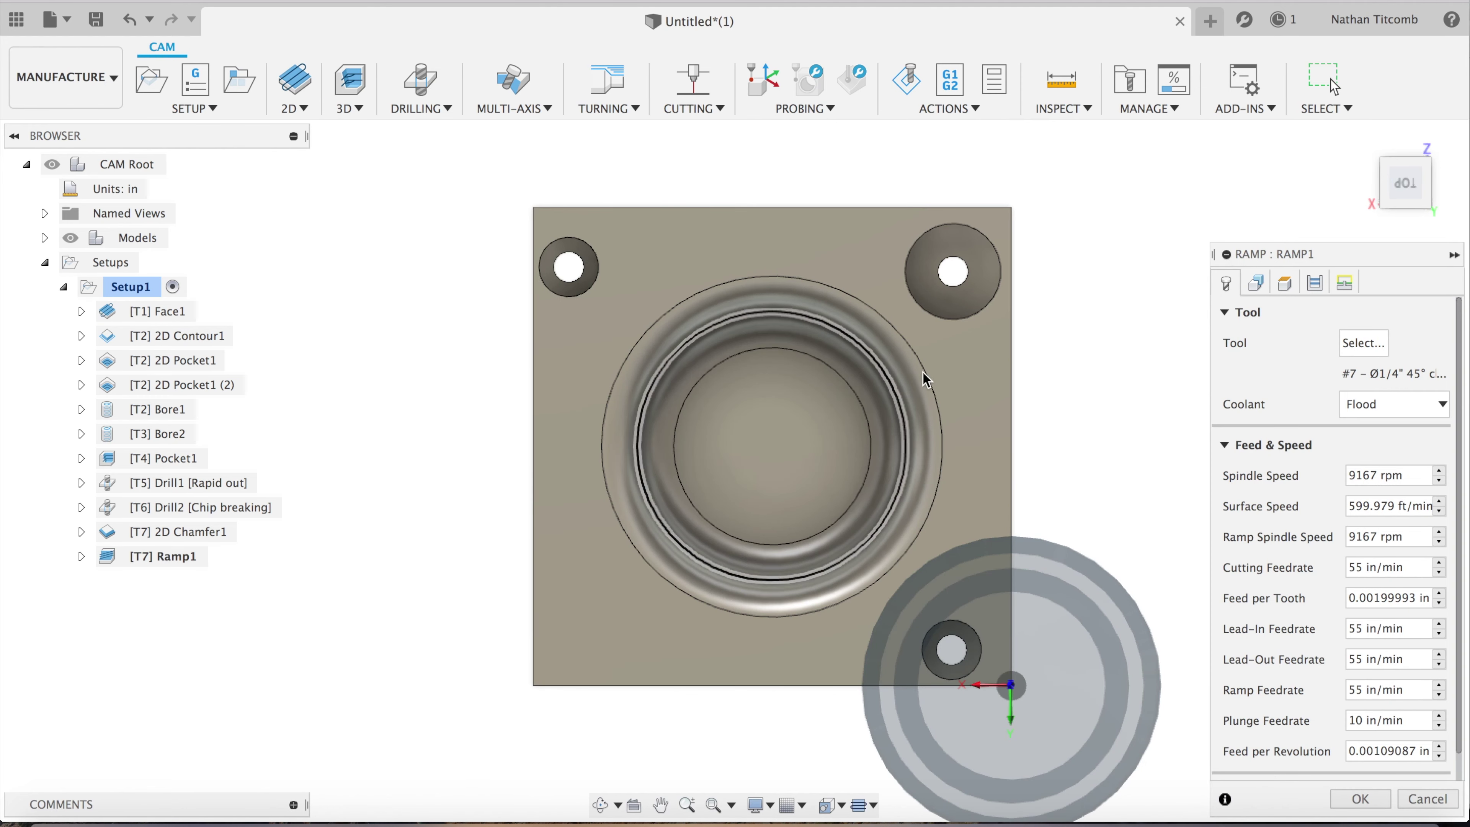
{"action": "left_click", "coordinate": [1258, 281]}
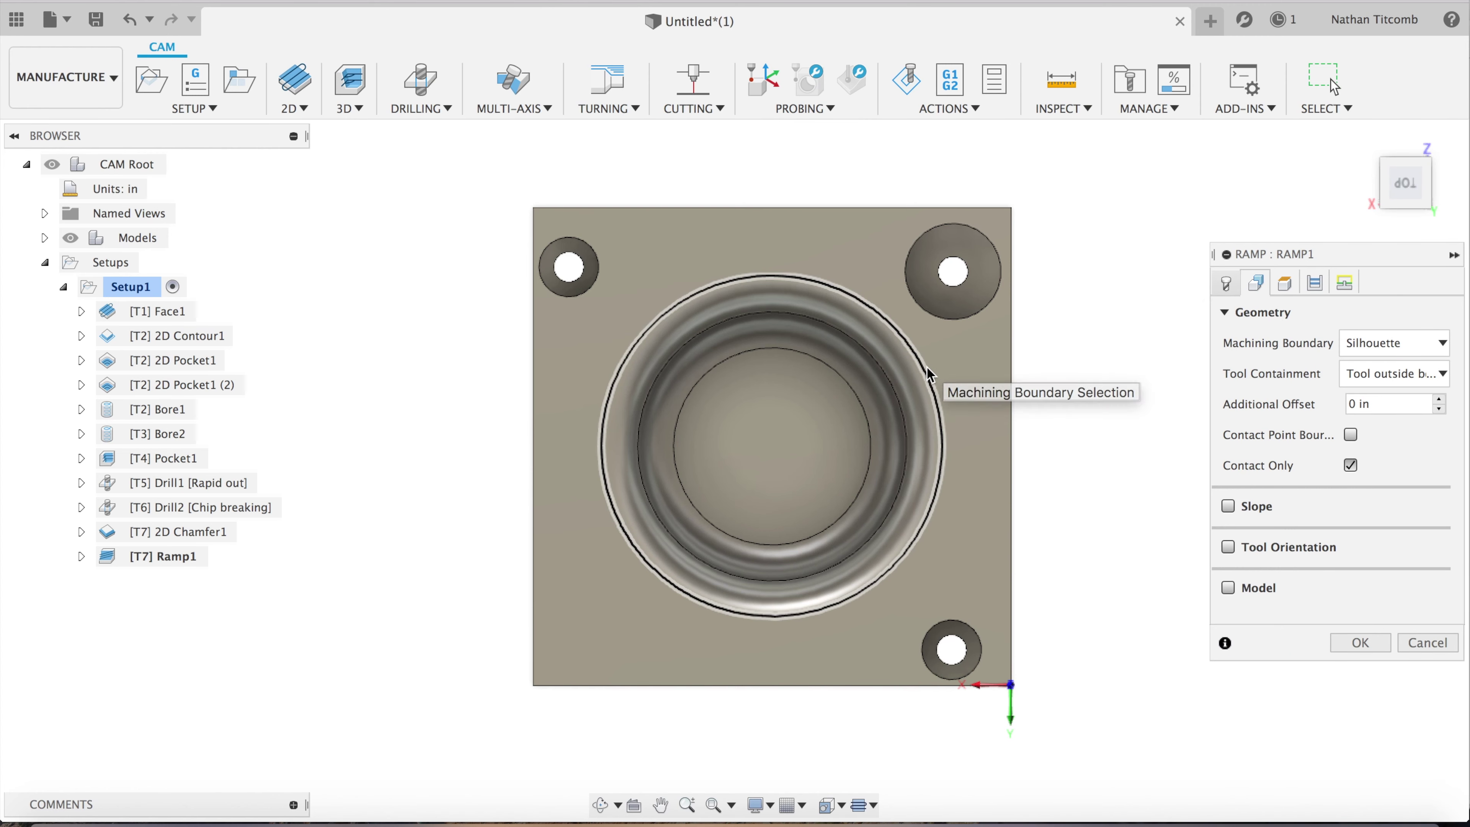
{"action": "left_click", "coordinate": [933, 375]}
{"action": "left_click", "coordinate": [864, 410]}
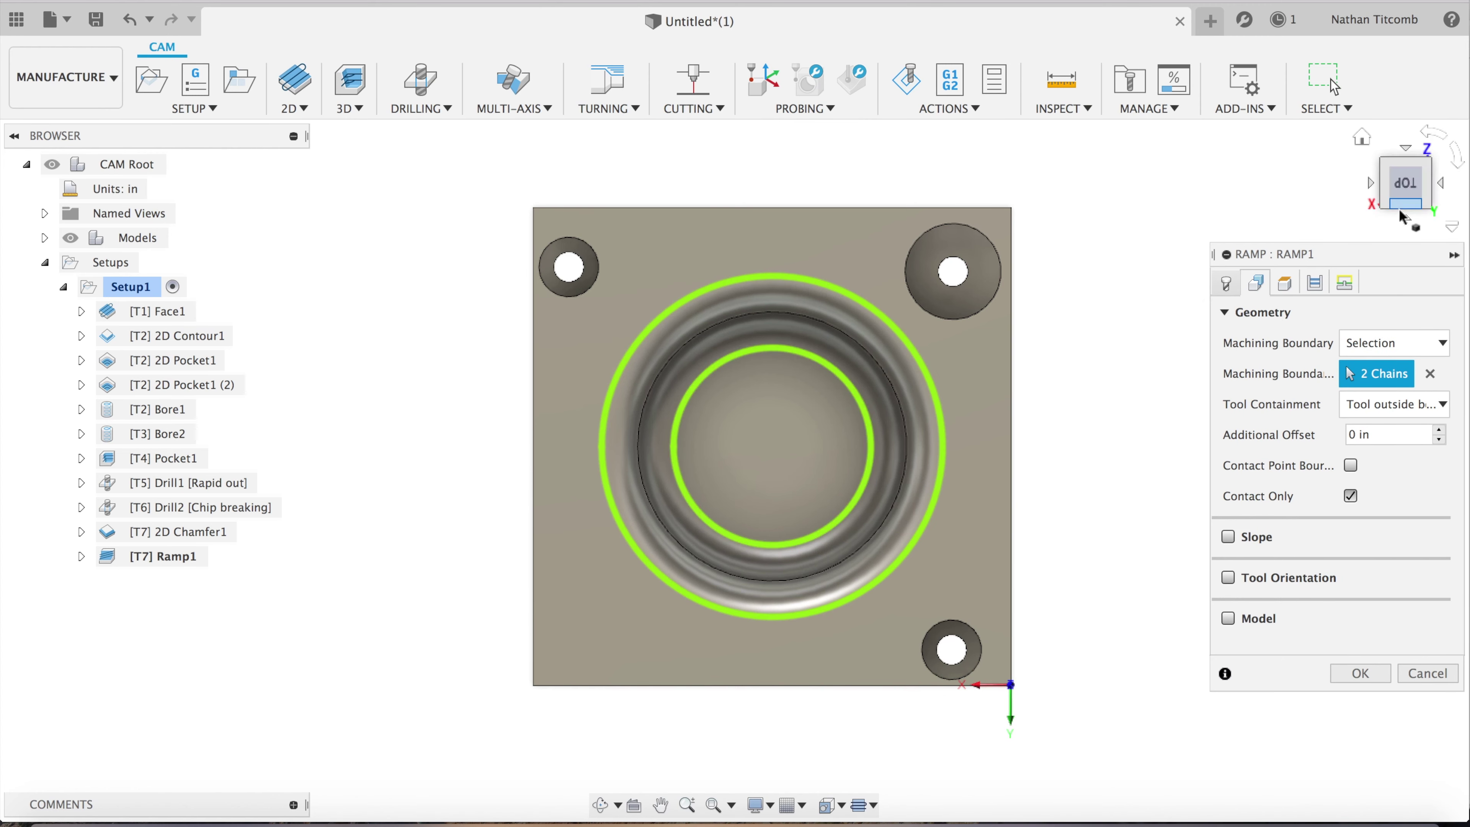
{"action": "left_click_drag", "start_coordinate": [1408, 189], "coordinate": [1399, 753]}
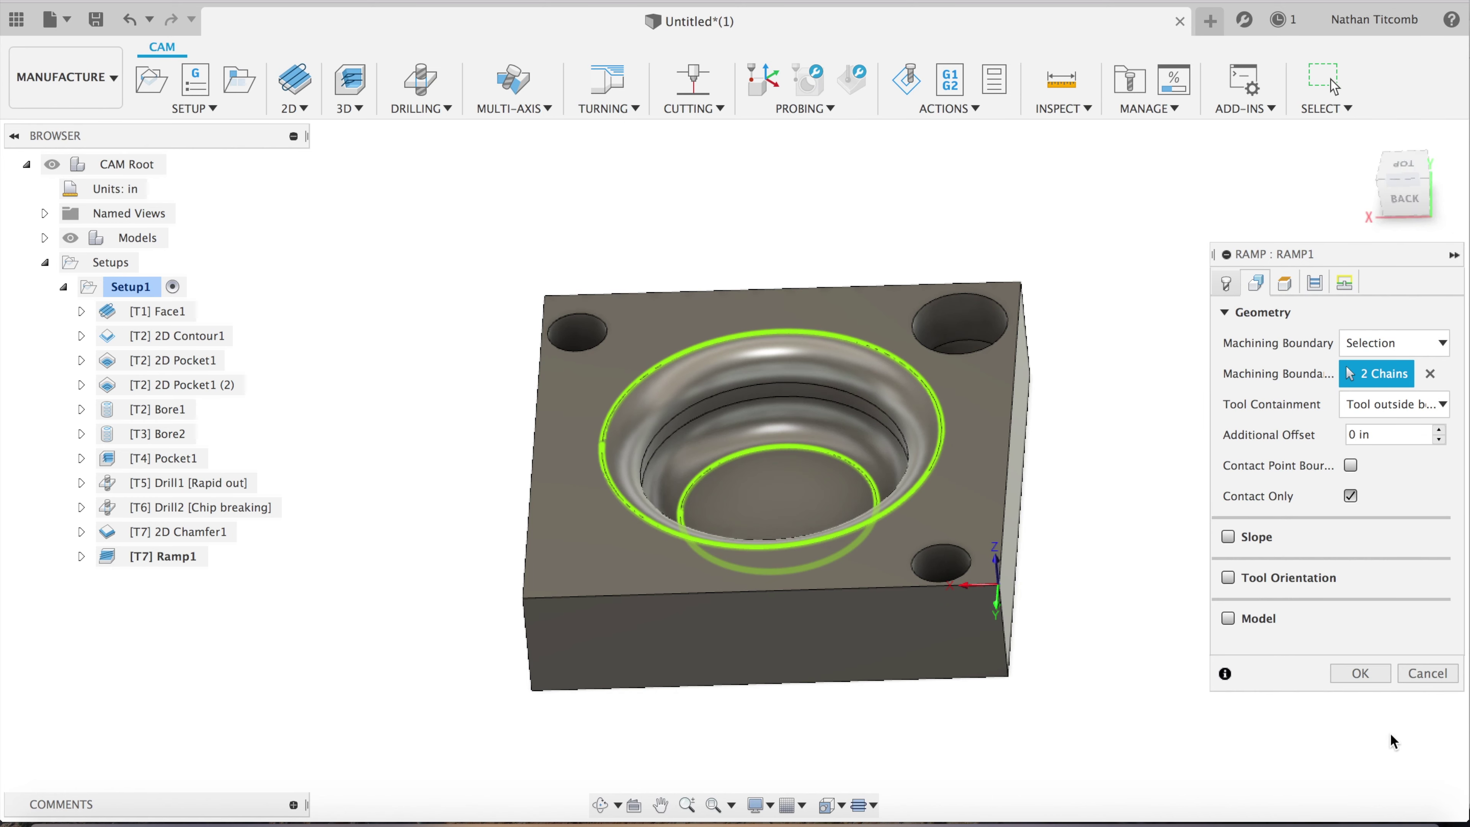
Assign the #4 Ø1/2" ball end mill and generate the Ramp1 toolpath
{"action": "left_click", "coordinate": [1227, 283]}
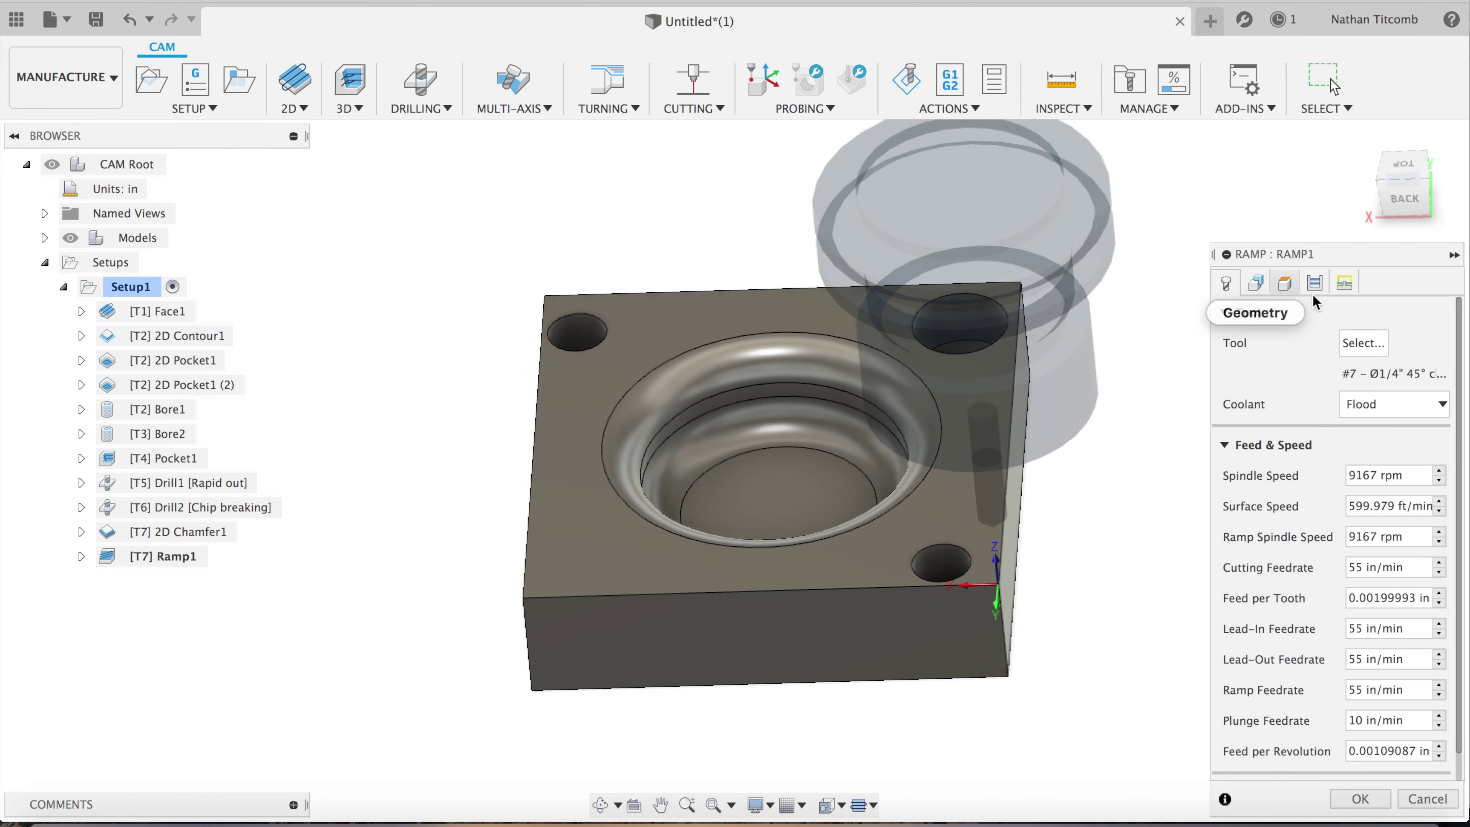
{"action": "left_click", "coordinate": [1363, 345]}
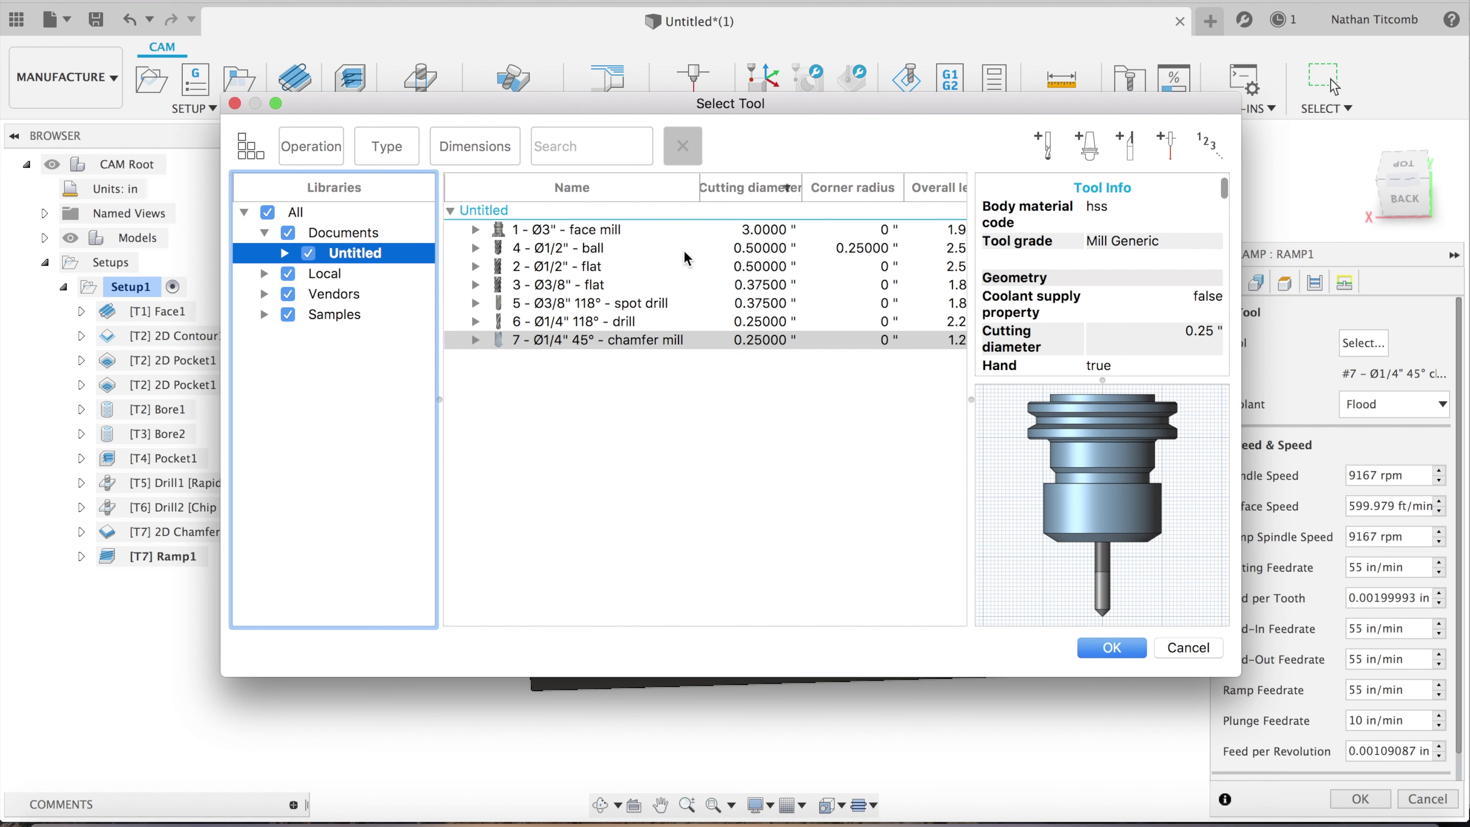
{"action": "left_click", "coordinate": [616, 255]}
{"action": "left_click", "coordinate": [1111, 647]}
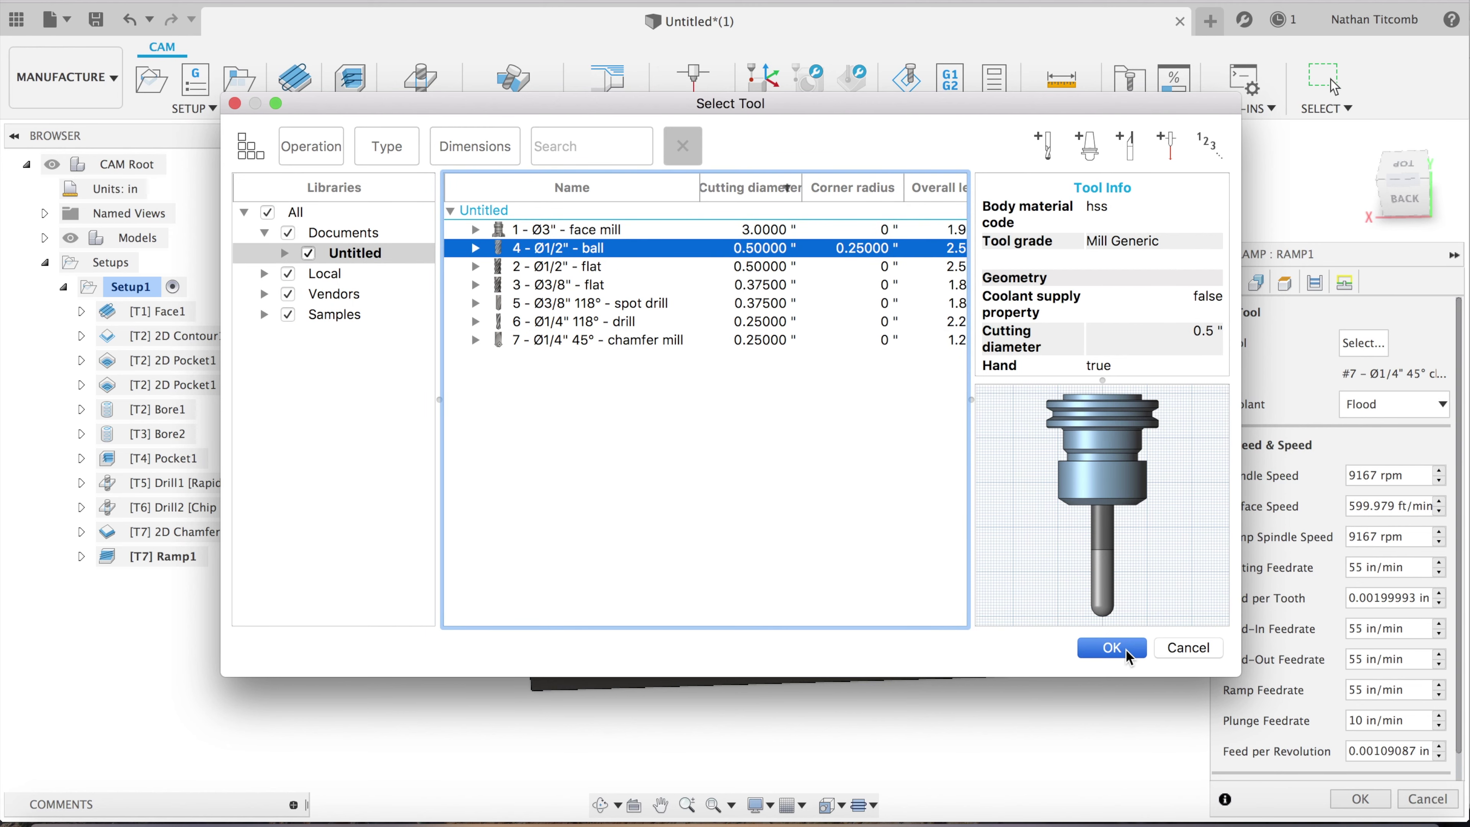
{"action": "left_click", "coordinate": [1360, 800]}
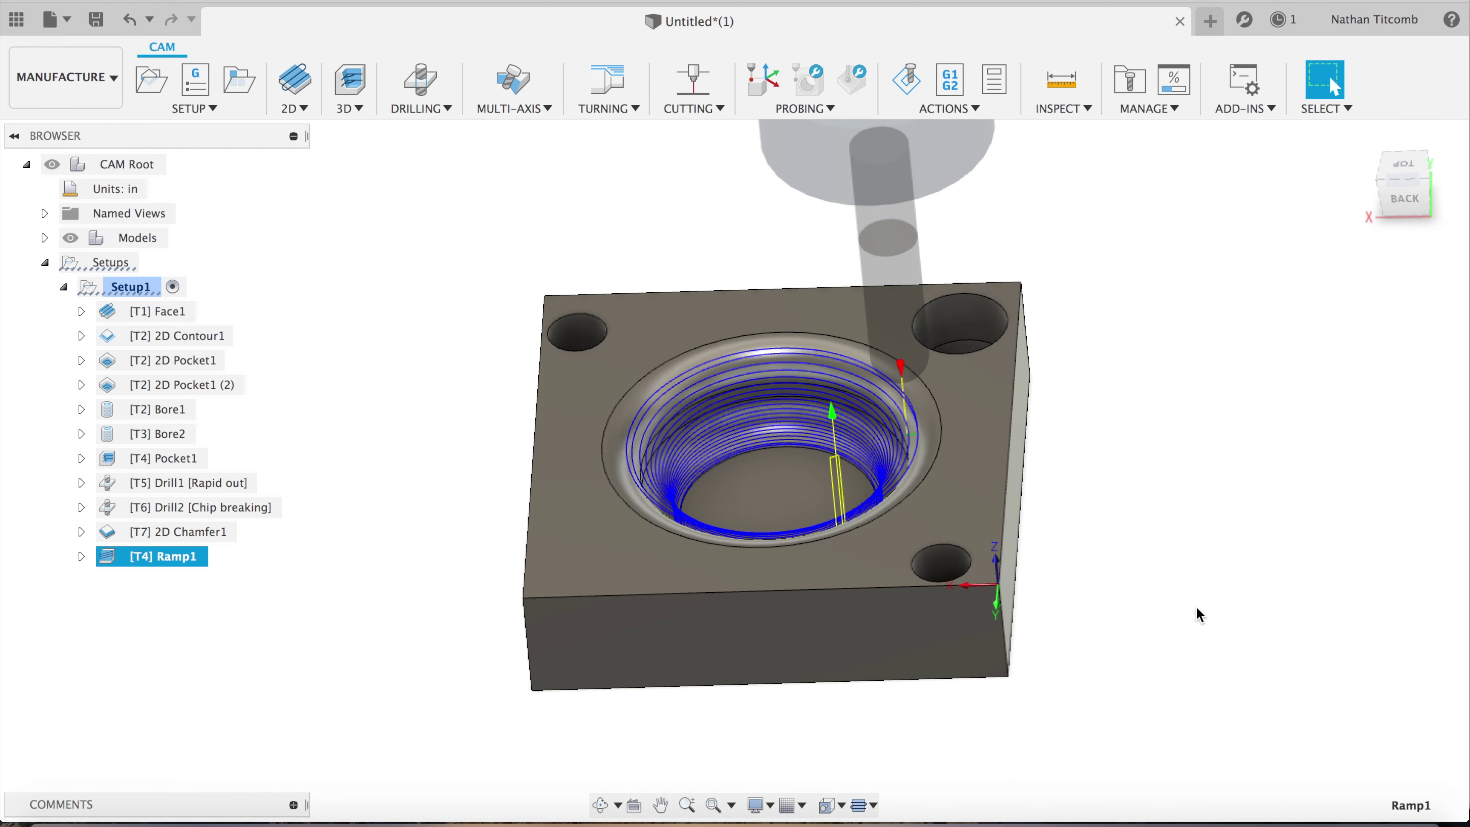
{"action": "left_click", "coordinate": [907, 81]}
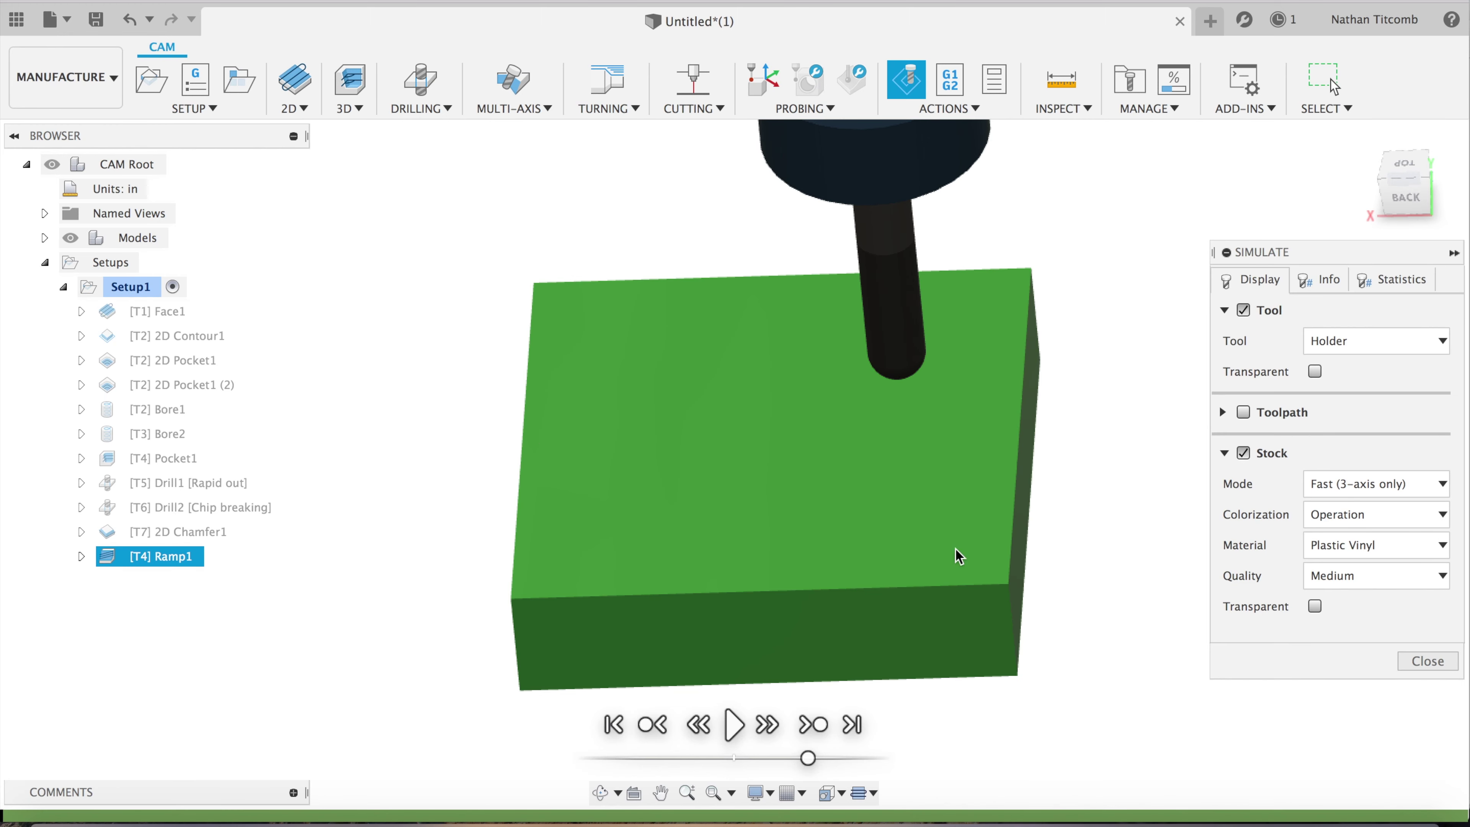
{"action": "left_click", "coordinate": [734, 724]}
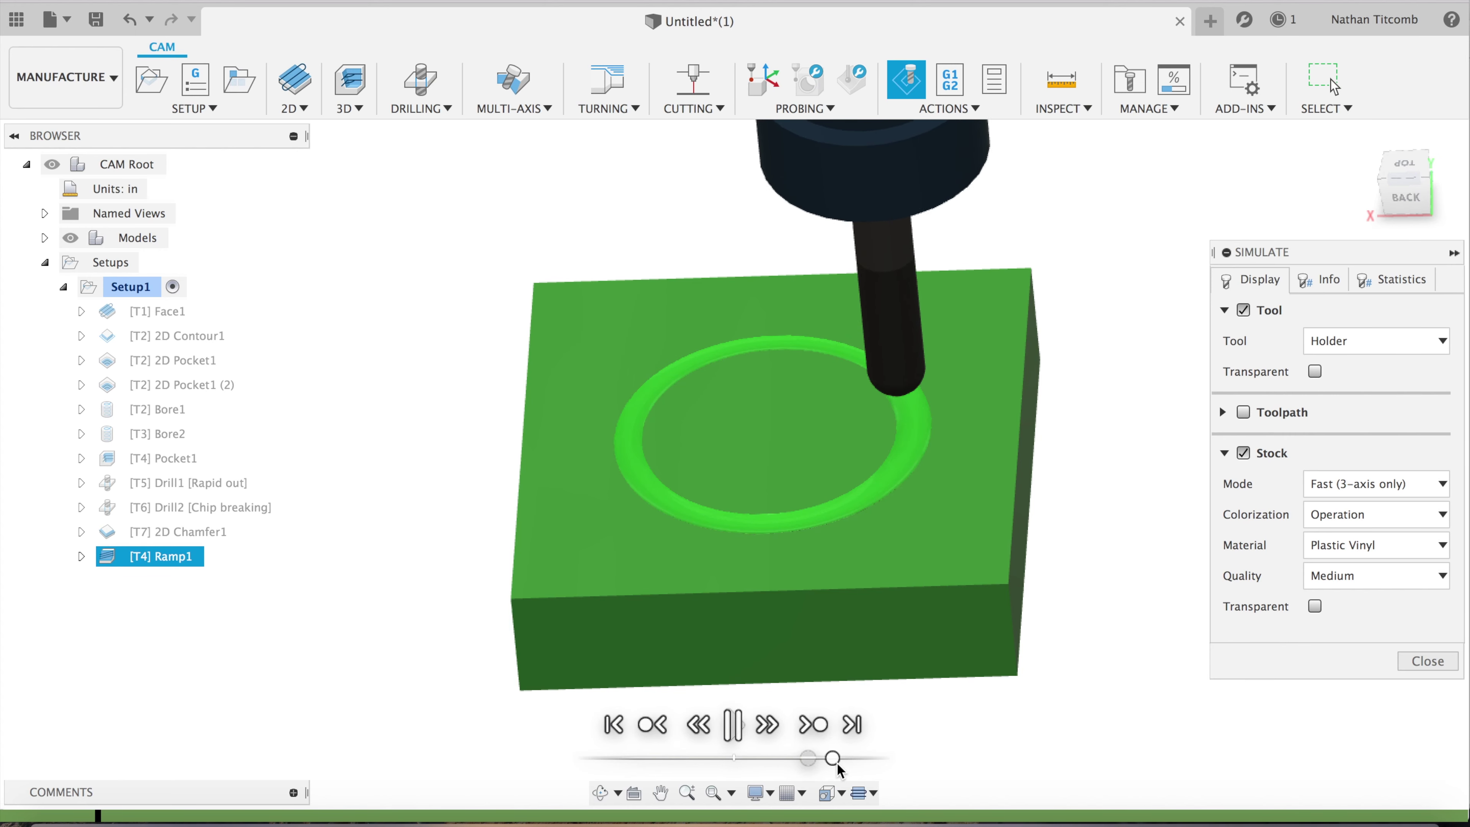
{"action": "left_click_drag", "start_coordinate": [836, 759], "coordinate": [870, 759]}
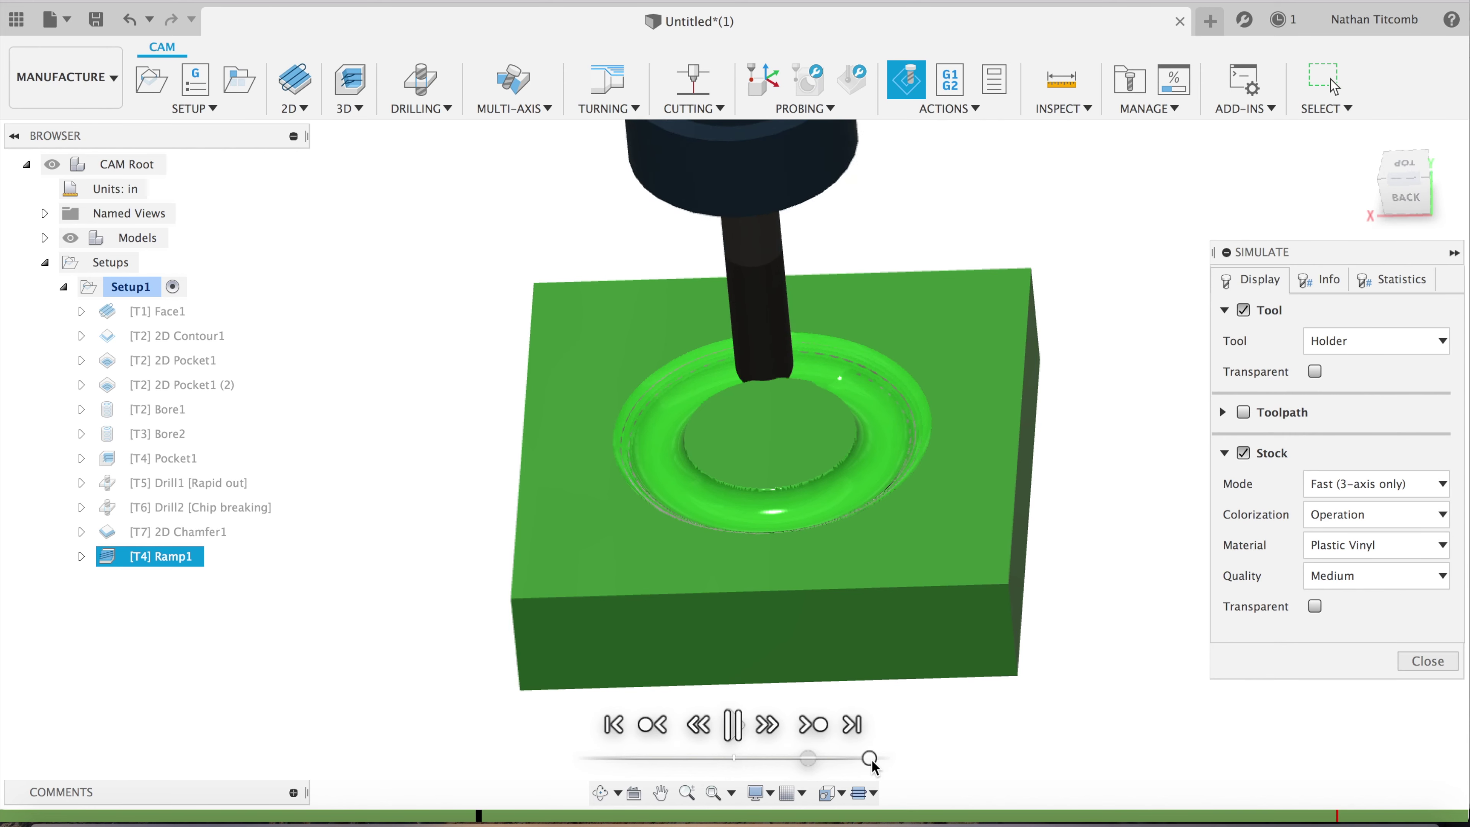
{"action": "left_click", "coordinate": [1429, 660]}
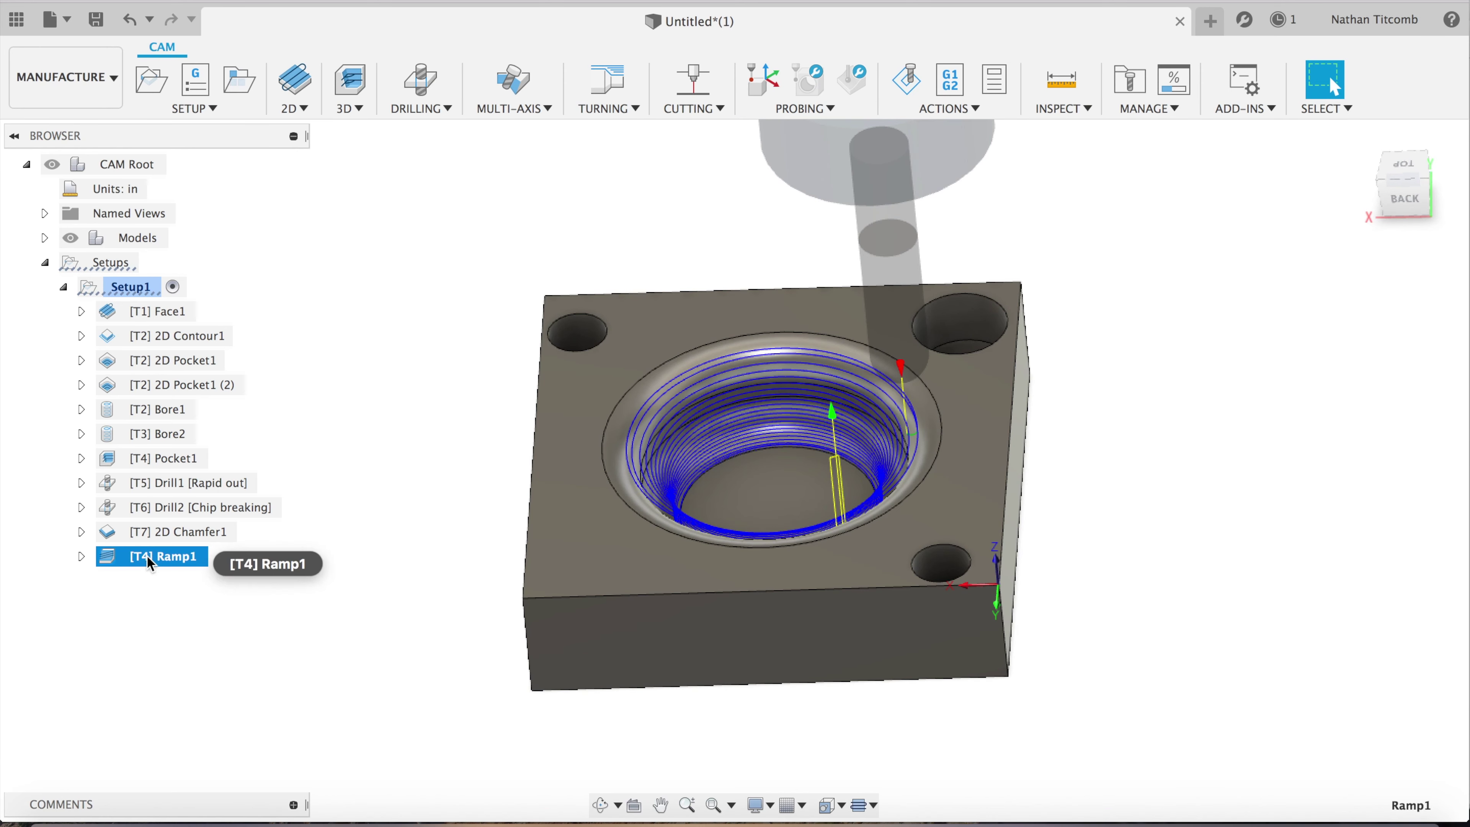
{"action": "left_click", "coordinate": [394, 556]}
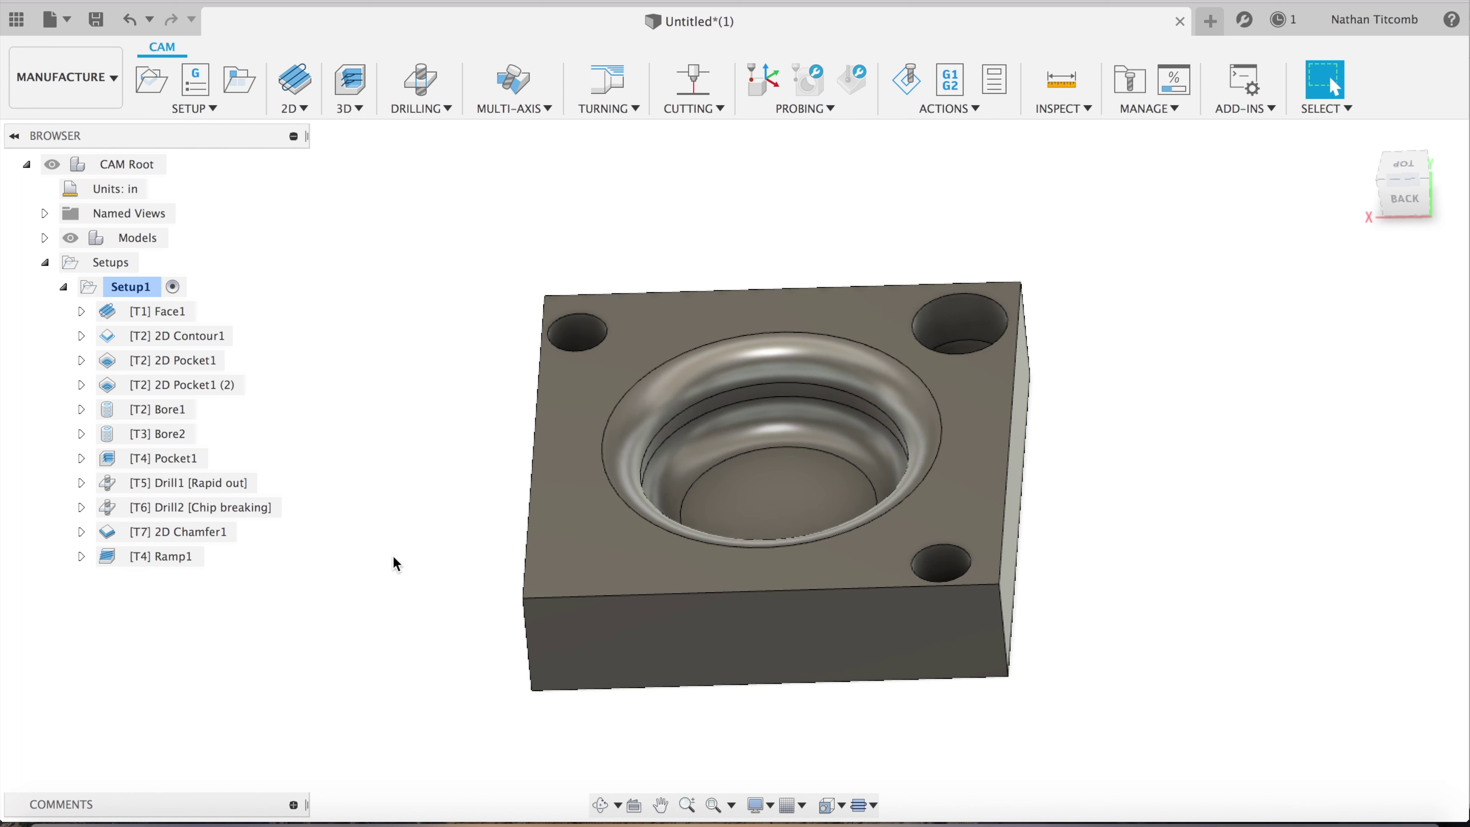
{"action": "left_click", "coordinate": [165, 556]}
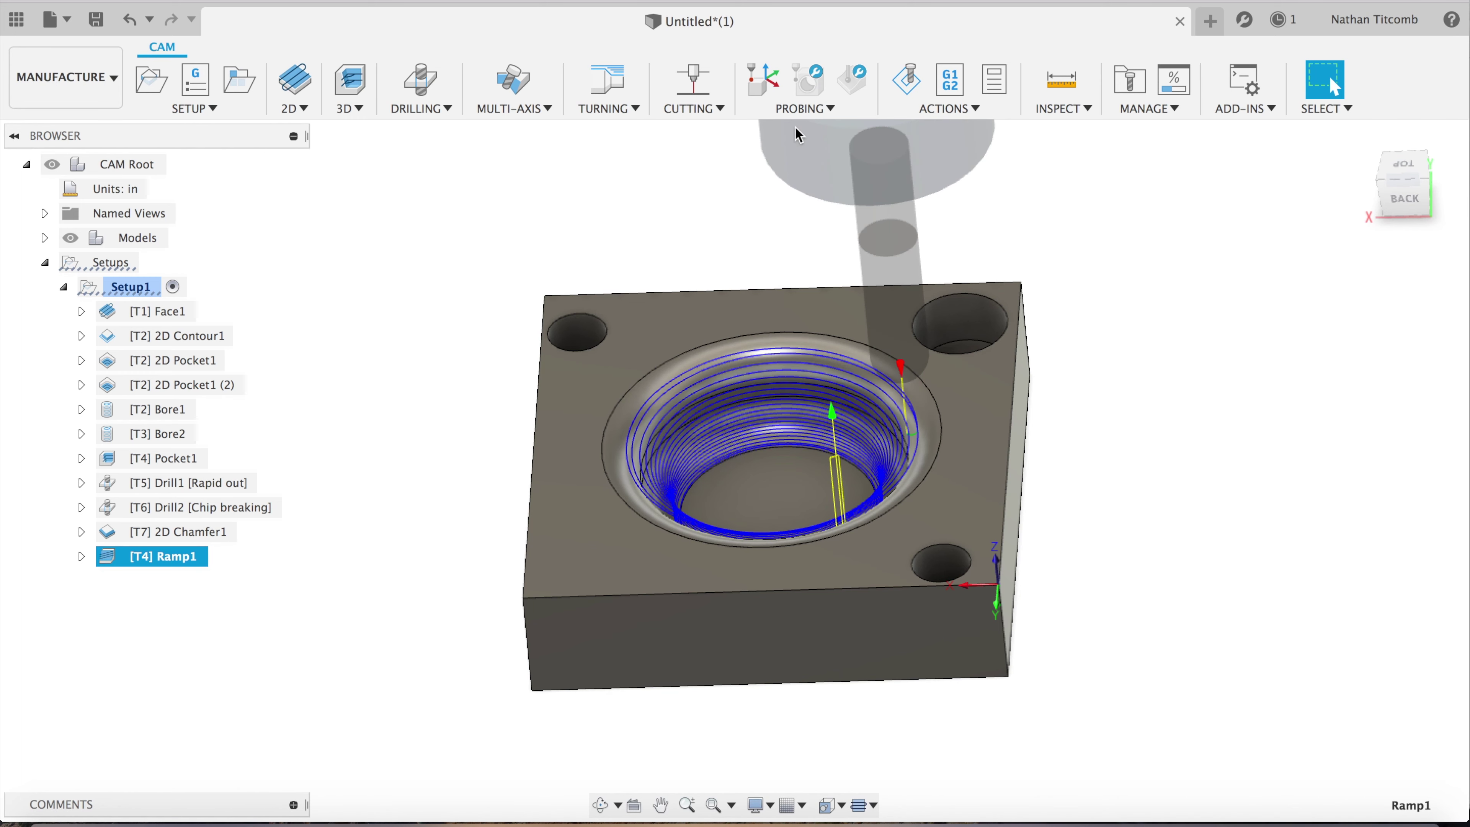
{"action": "left_click", "coordinate": [905, 81]}
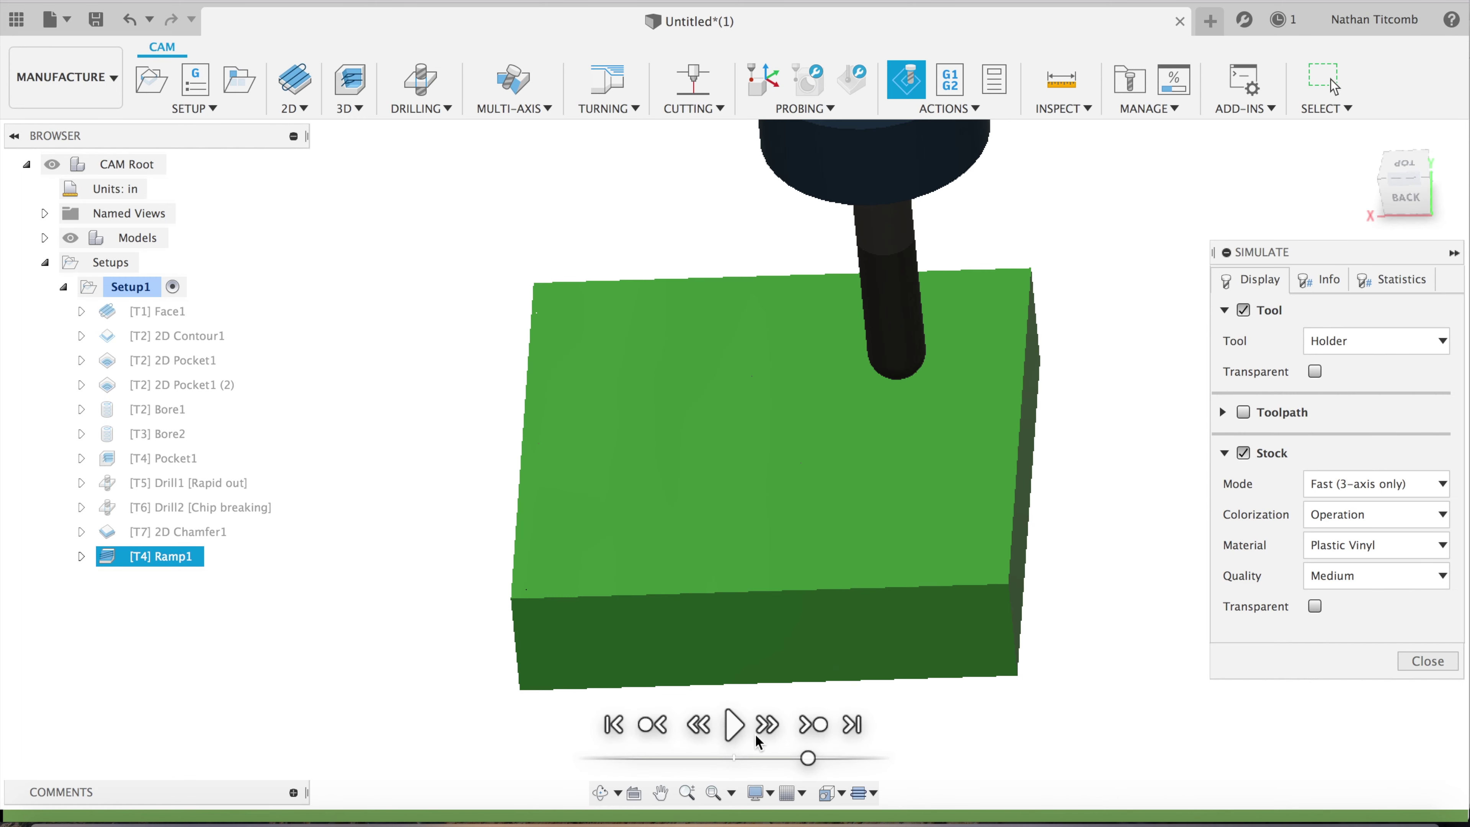
{"action": "left_click", "coordinate": [732, 724]}
{"action": "left_click_drag", "start_coordinate": [830, 762], "coordinate": [868, 762]}
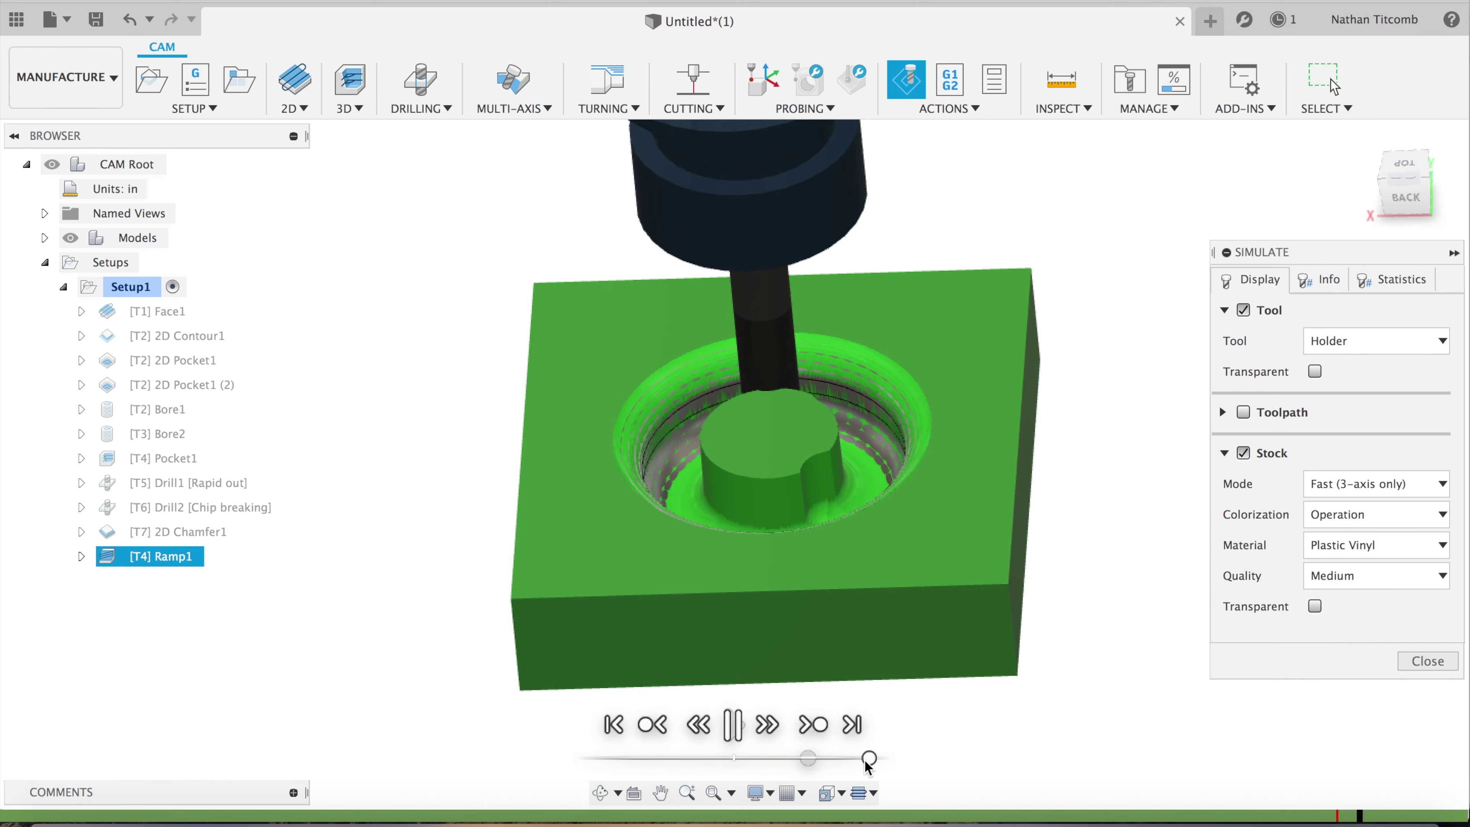
{"action": "left_click", "coordinate": [1428, 661]}
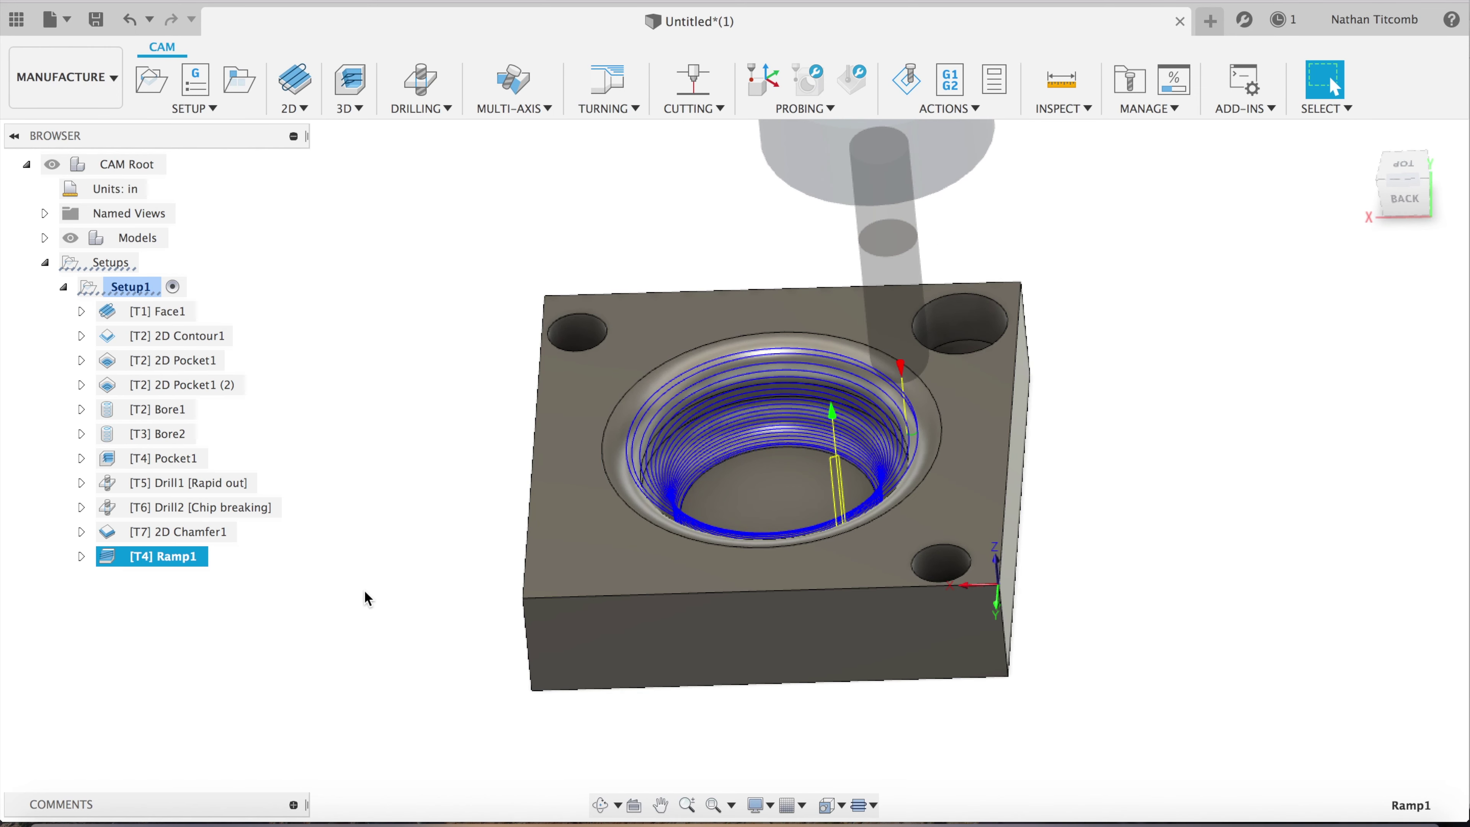
Delete the [T4] Pocket1 operation and move Ramp1 up to run right after Bore2
{"action": "left_click", "coordinate": [197, 579]}
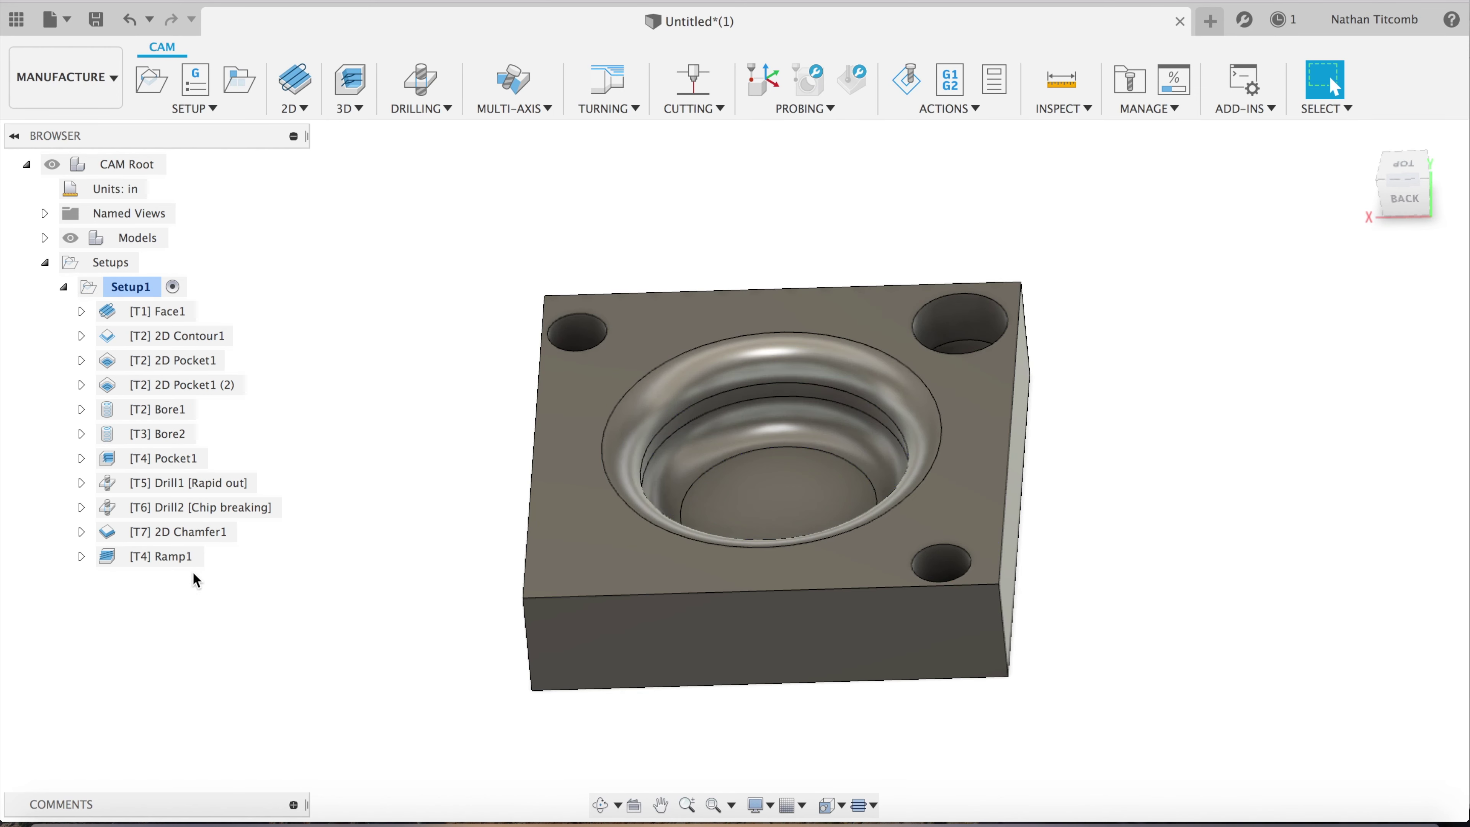
{"action": "left_click", "coordinate": [141, 384]}
{"action": "left_click", "coordinate": [159, 370]}
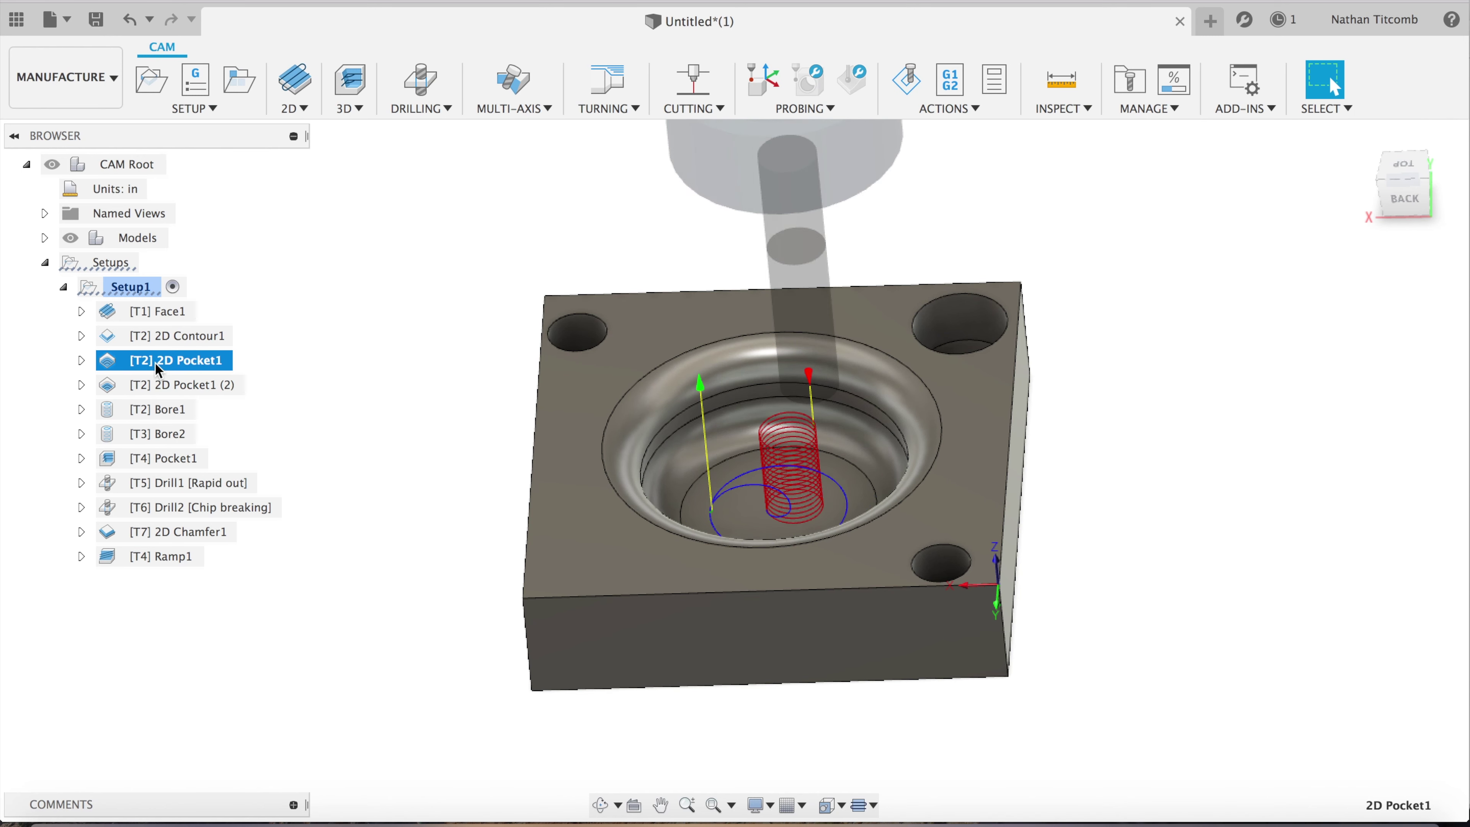
{"action": "left_click", "coordinate": [176, 386]}
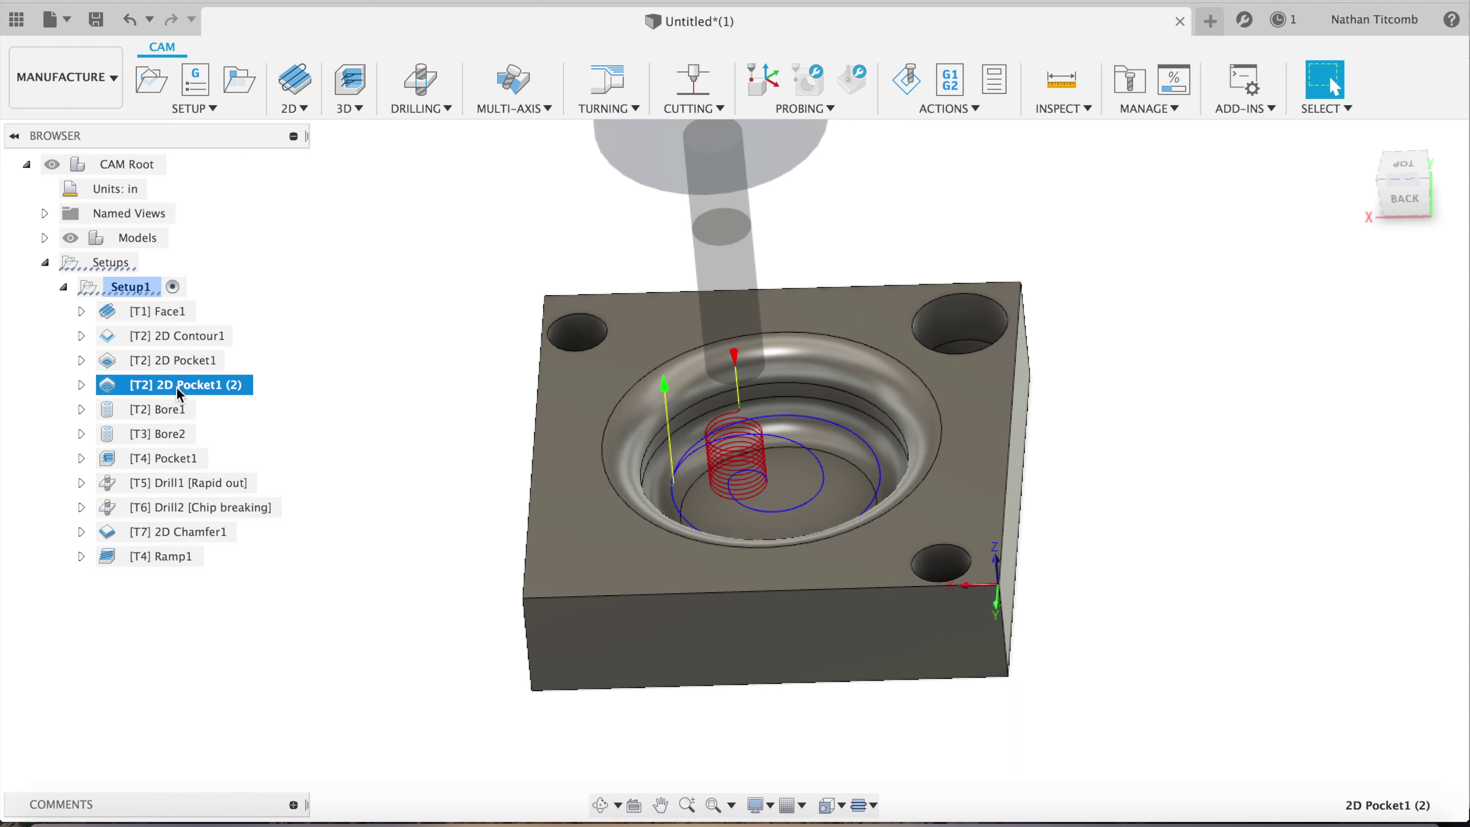
{"action": "left_click", "coordinate": [168, 458]}
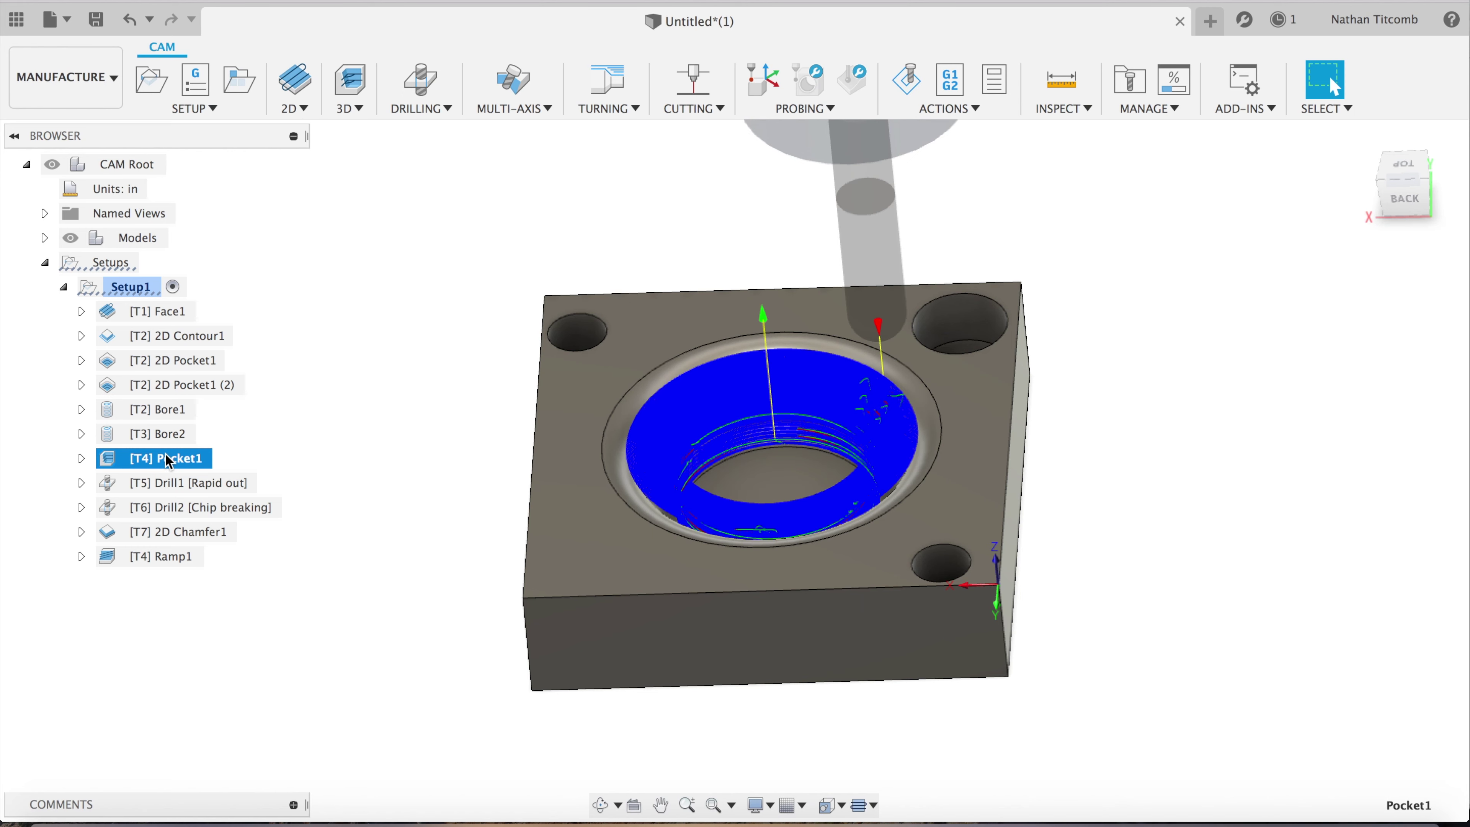
{"action": "key", "text": "Delete"}
{"action": "left_click_drag", "start_coordinate": [115, 531], "coordinate": [119, 444]}
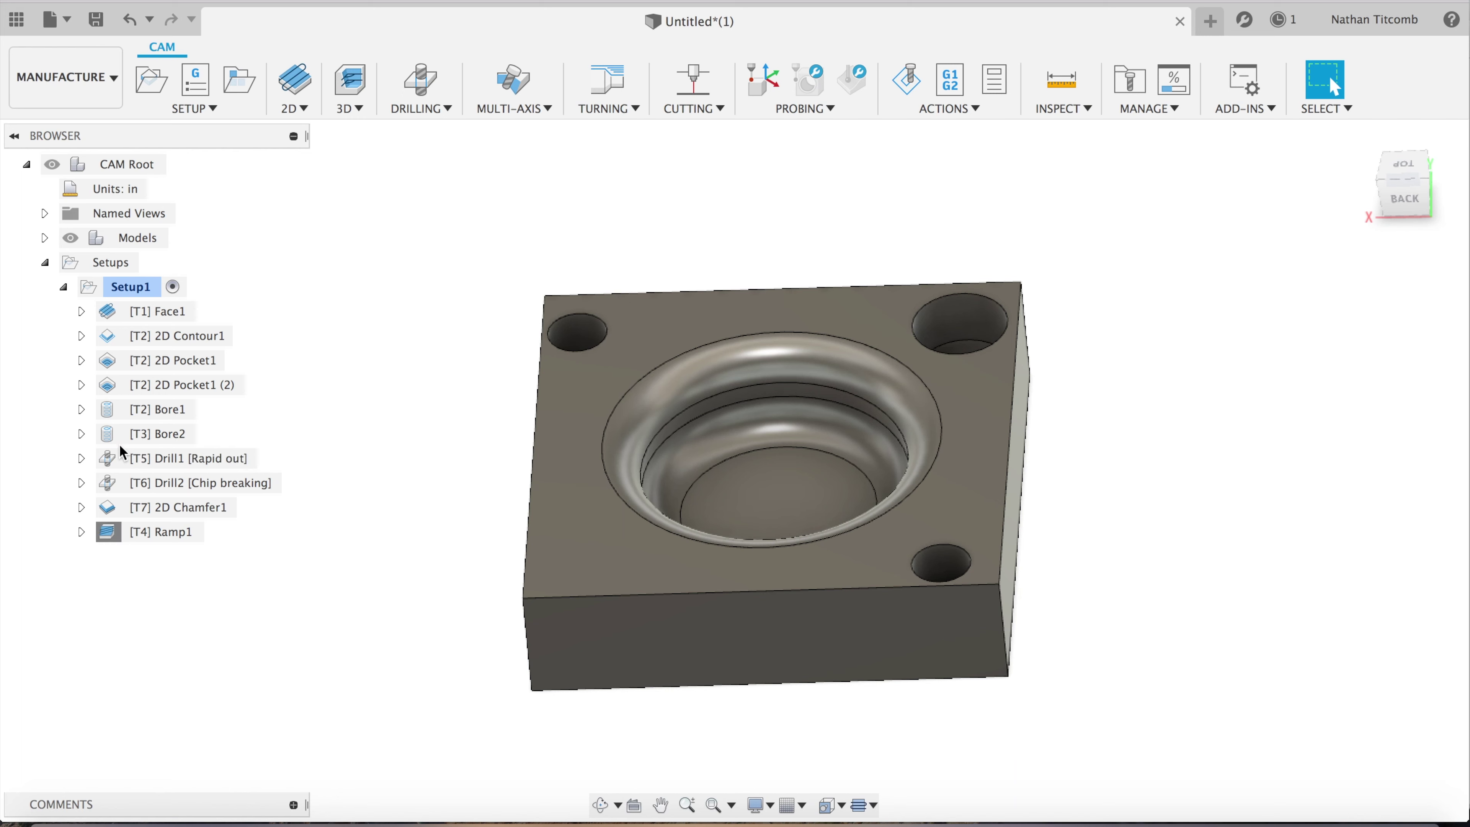
{"action": "left_click", "coordinate": [152, 461]}
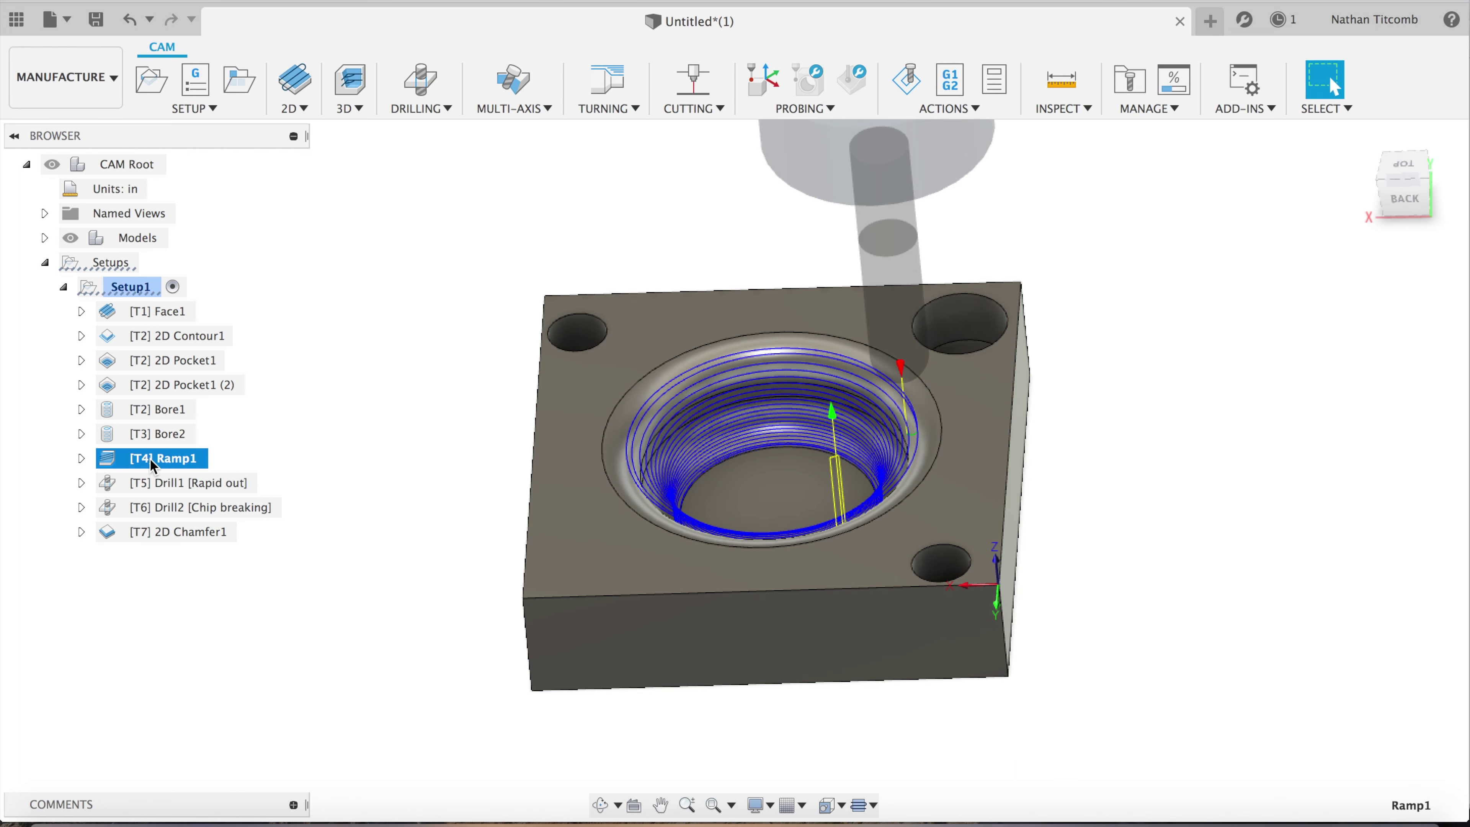
Edit Ramp1, check its passes (0.0393701 in max stepdown, flat area detection on) and regenerate
{"action": "right_click", "coordinate": [153, 463]}
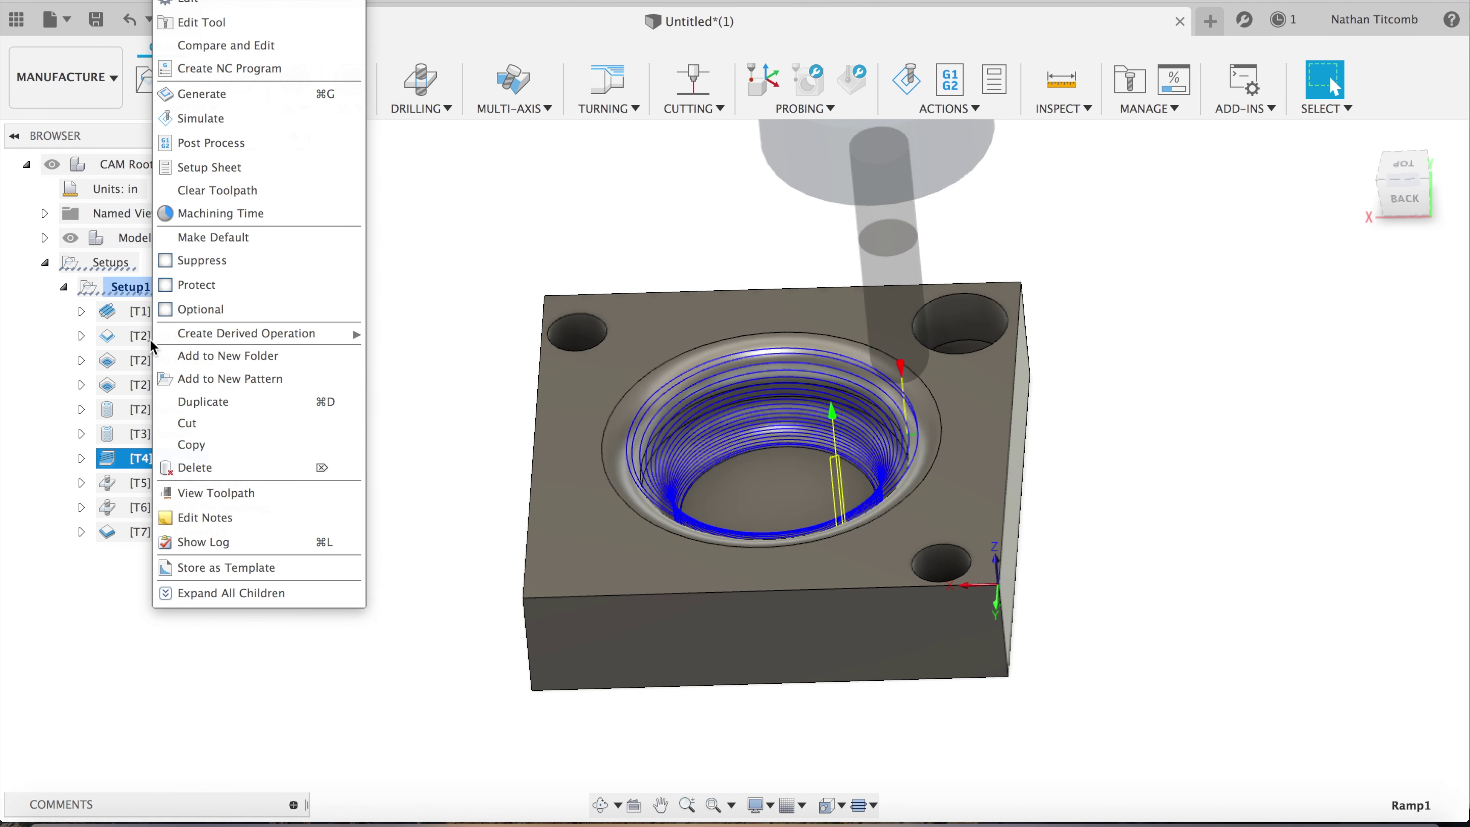
{"action": "left_click", "coordinate": [232, 5]}
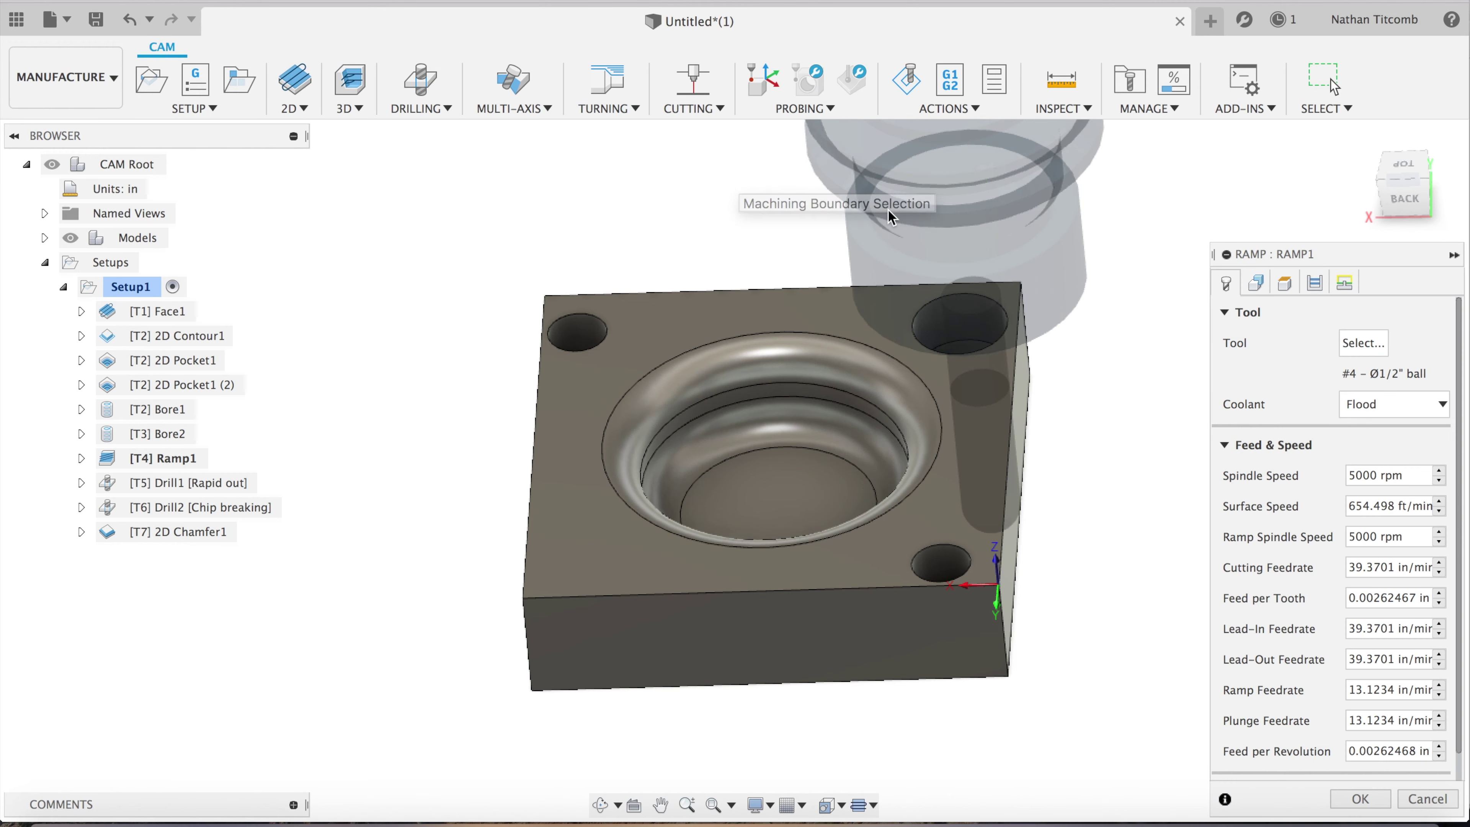
{"action": "left_click", "coordinate": [1317, 284]}
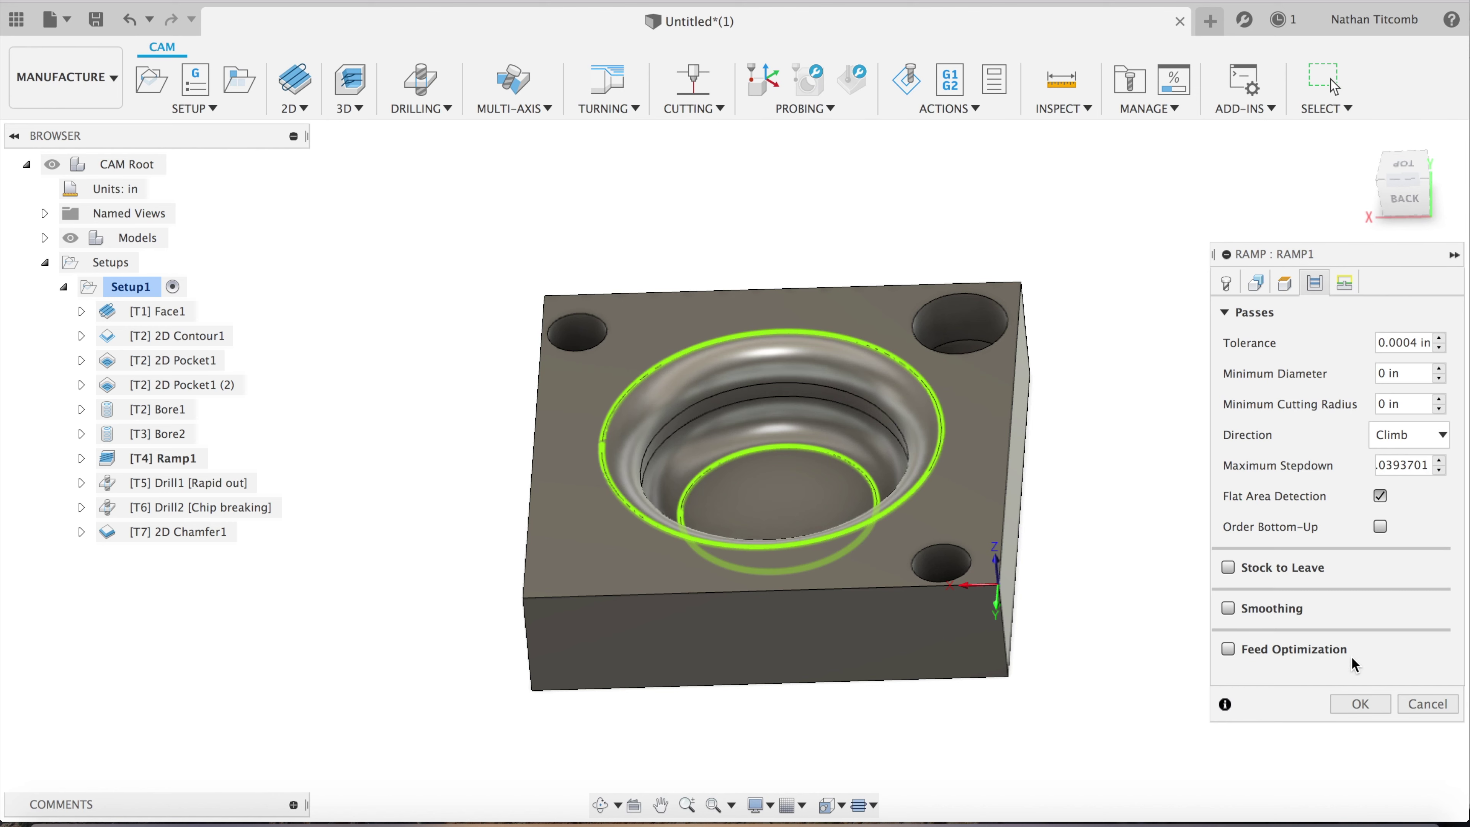
{"action": "left_click", "coordinate": [1361, 705]}
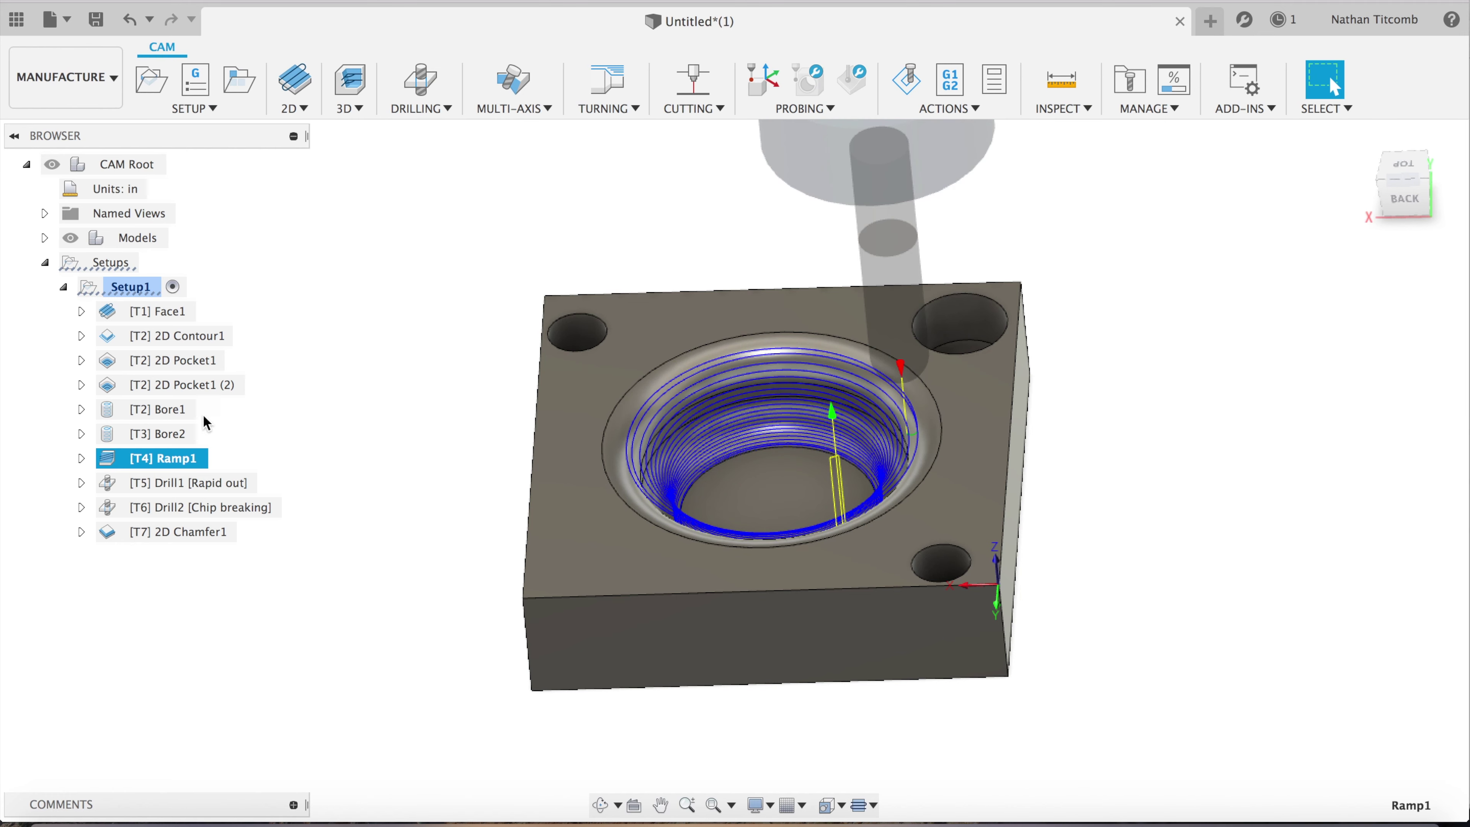
{"action": "left_click", "coordinate": [139, 288]}
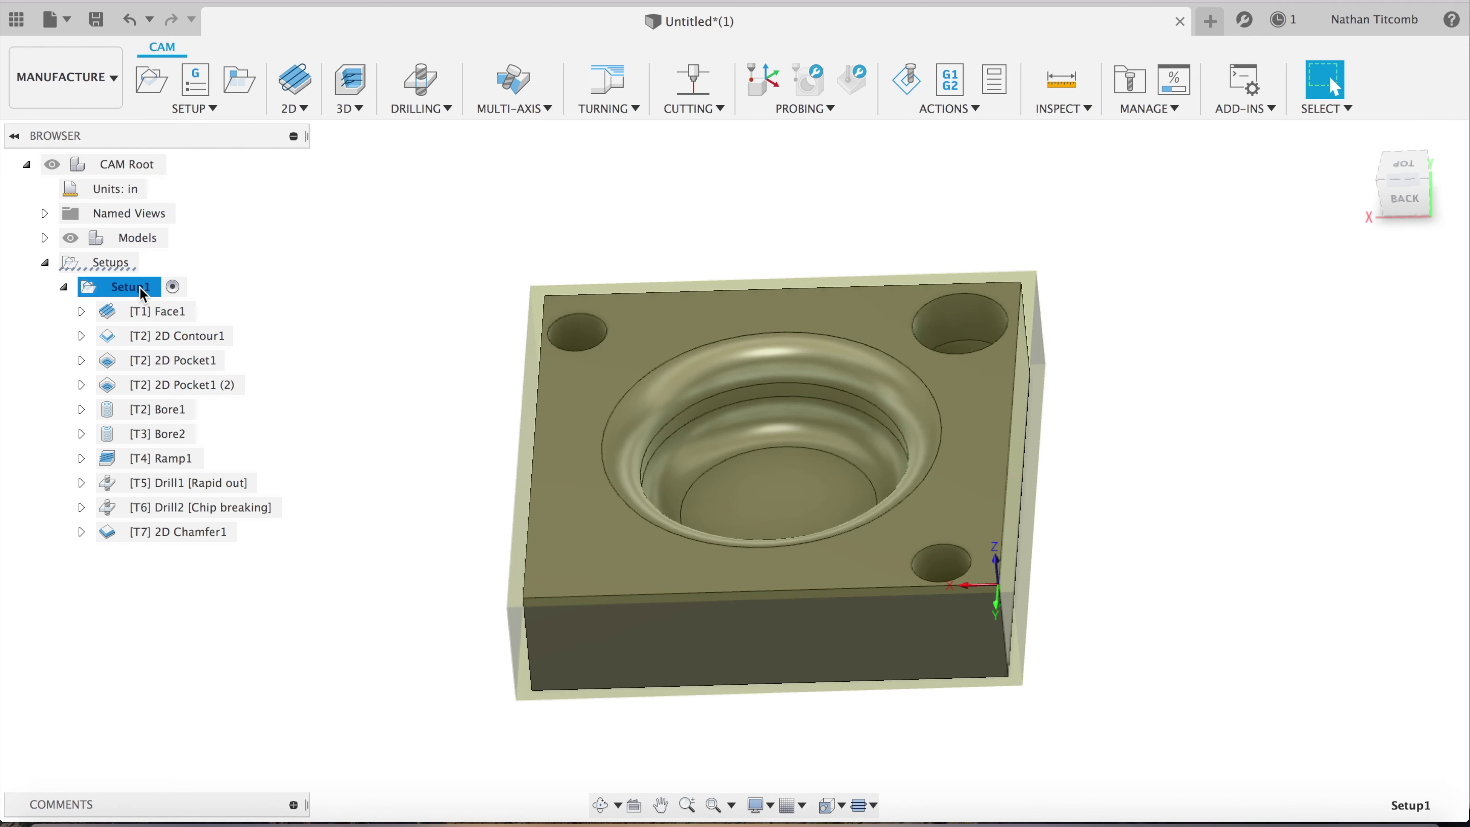
Run the full Setup1 simulation with adjusted playback speed, then close it
{"action": "left_click", "coordinate": [909, 84]}
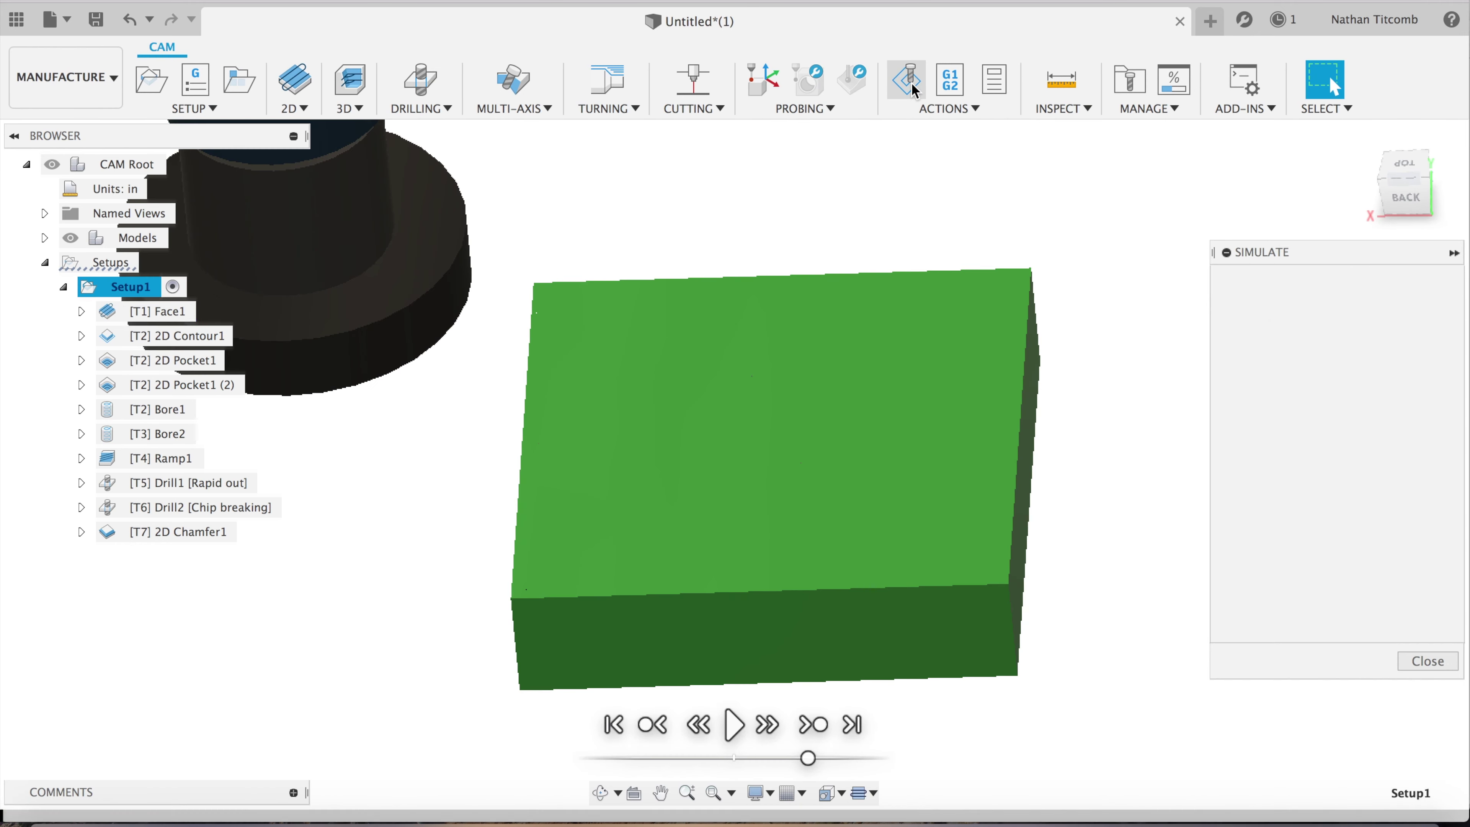
{"action": "left_click", "coordinate": [734, 723]}
{"action": "left_click_drag", "start_coordinate": [808, 759], "coordinate": [846, 763]}
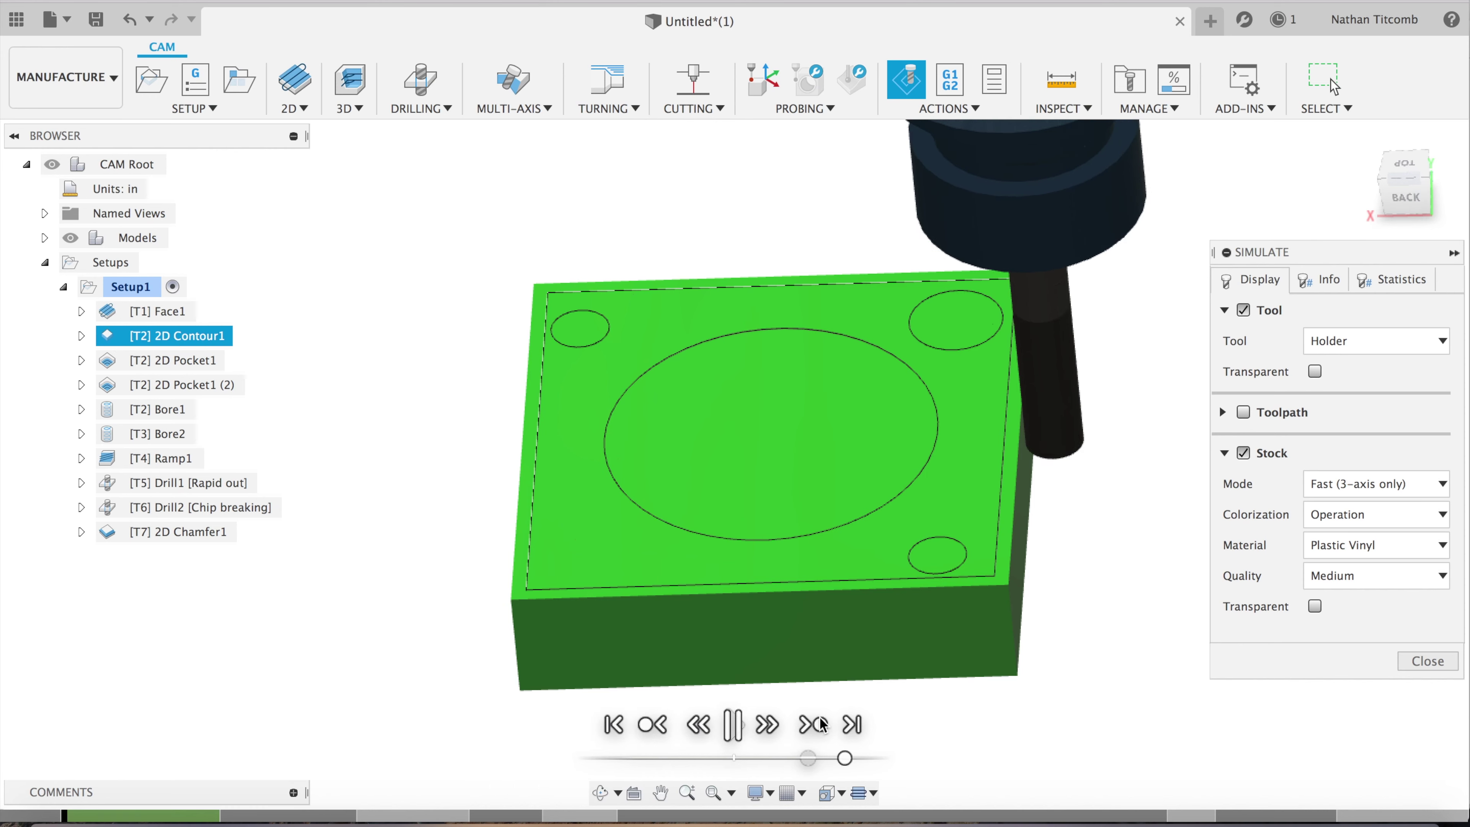
{"action": "left_click_drag", "start_coordinate": [846, 759], "coordinate": [882, 759]}
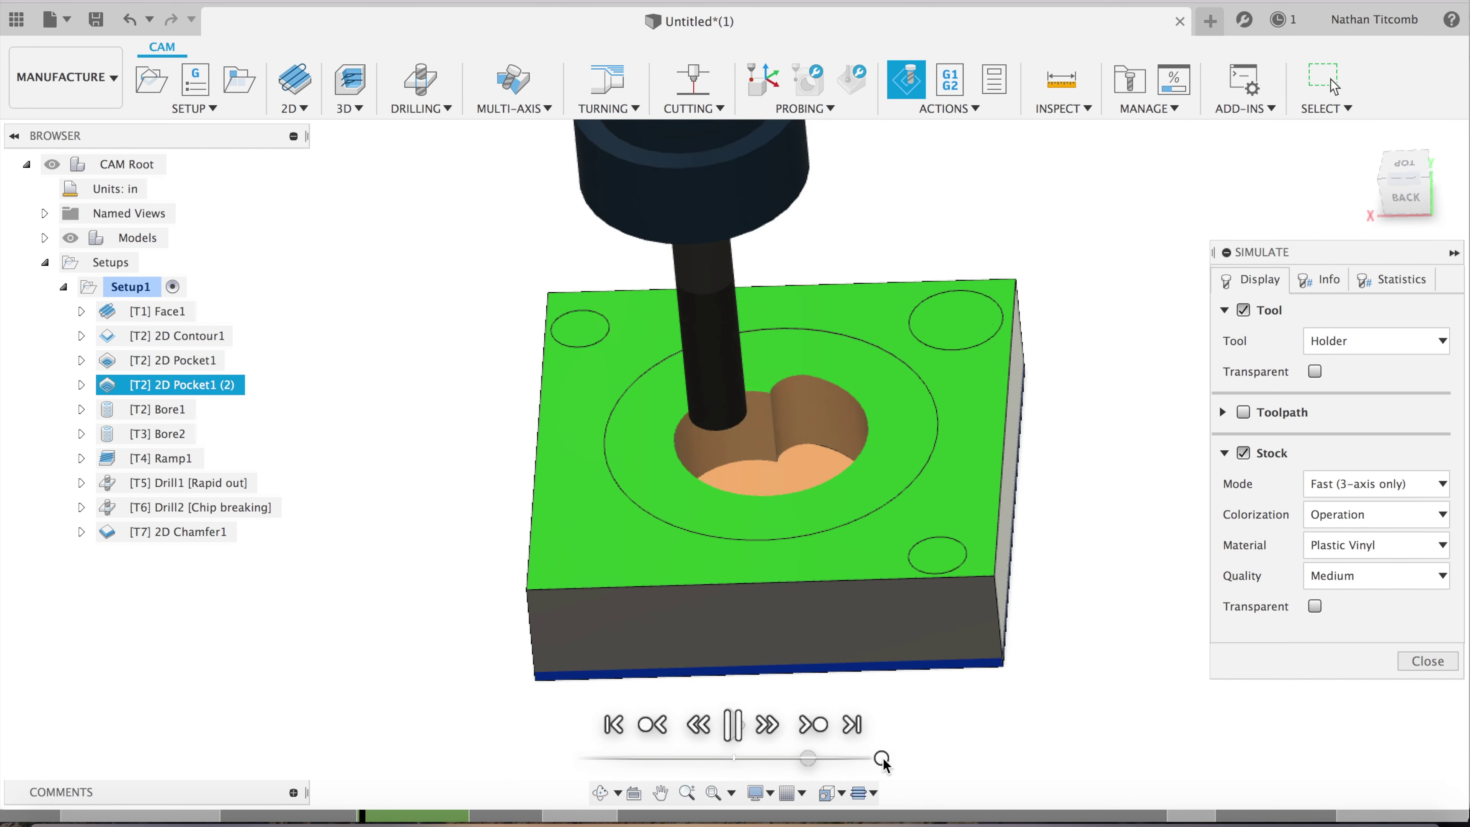
{"action": "left_click_drag", "start_coordinate": [868, 758], "coordinate": [845, 758]}
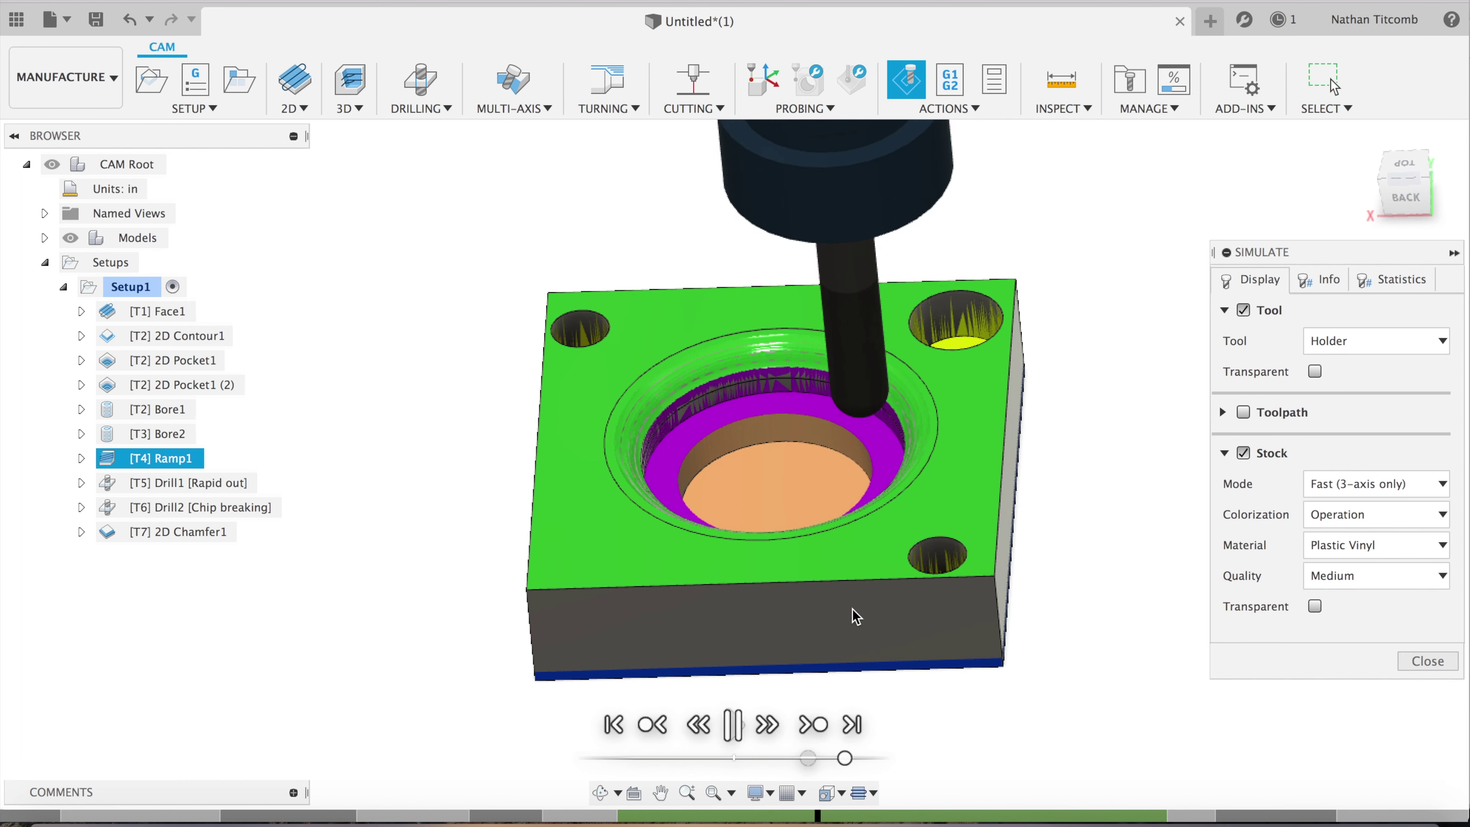
{"action": "scroll", "coordinate": [859, 447], "scroll_direction": "up", "scroll_amount": 3}
{"action": "scroll", "coordinate": [859, 448], "scroll_direction": "up", "scroll_amount": 2}
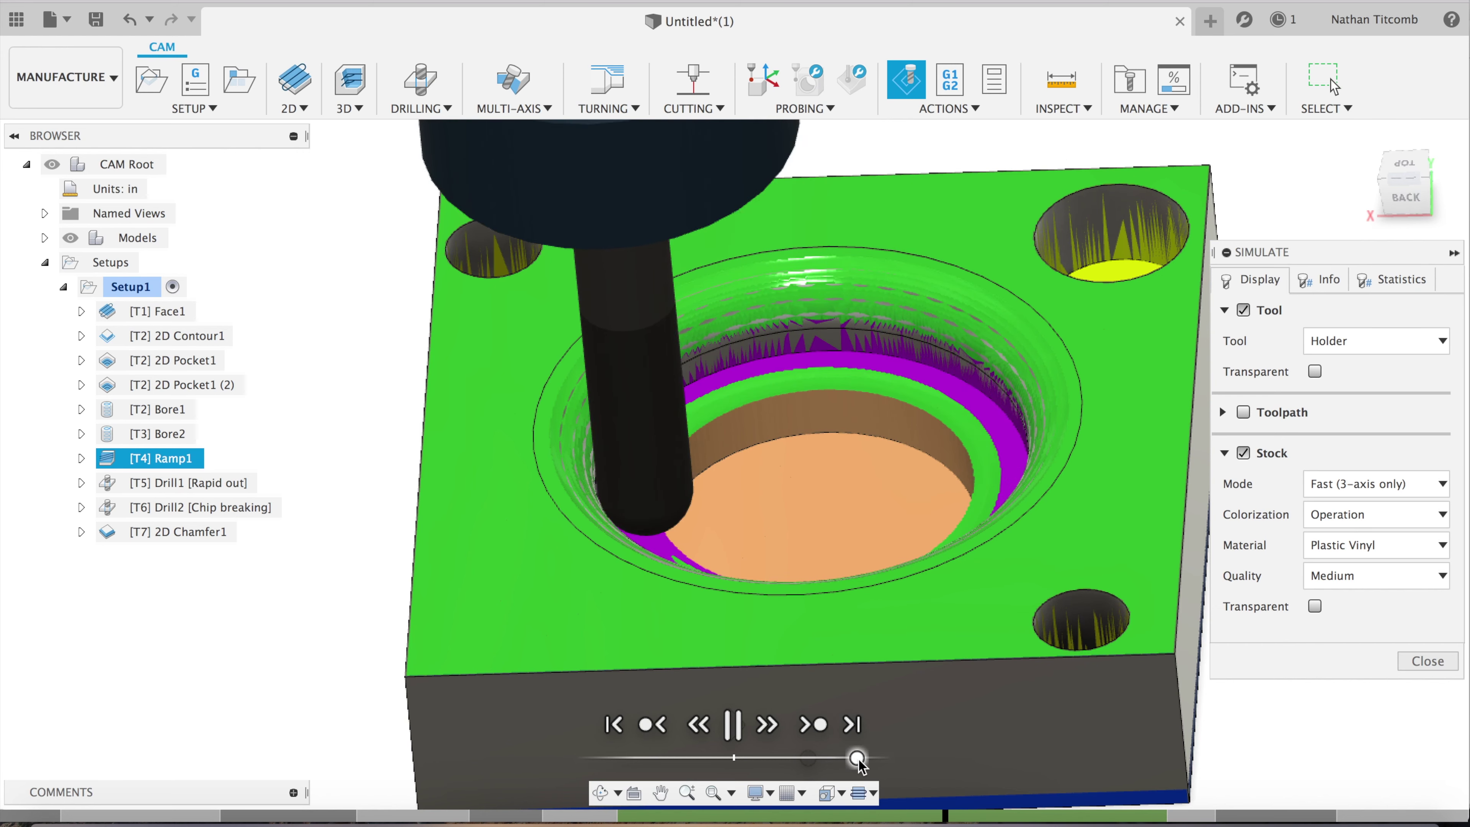
{"action": "left_click_drag", "start_coordinate": [852, 760], "coordinate": [868, 761]}
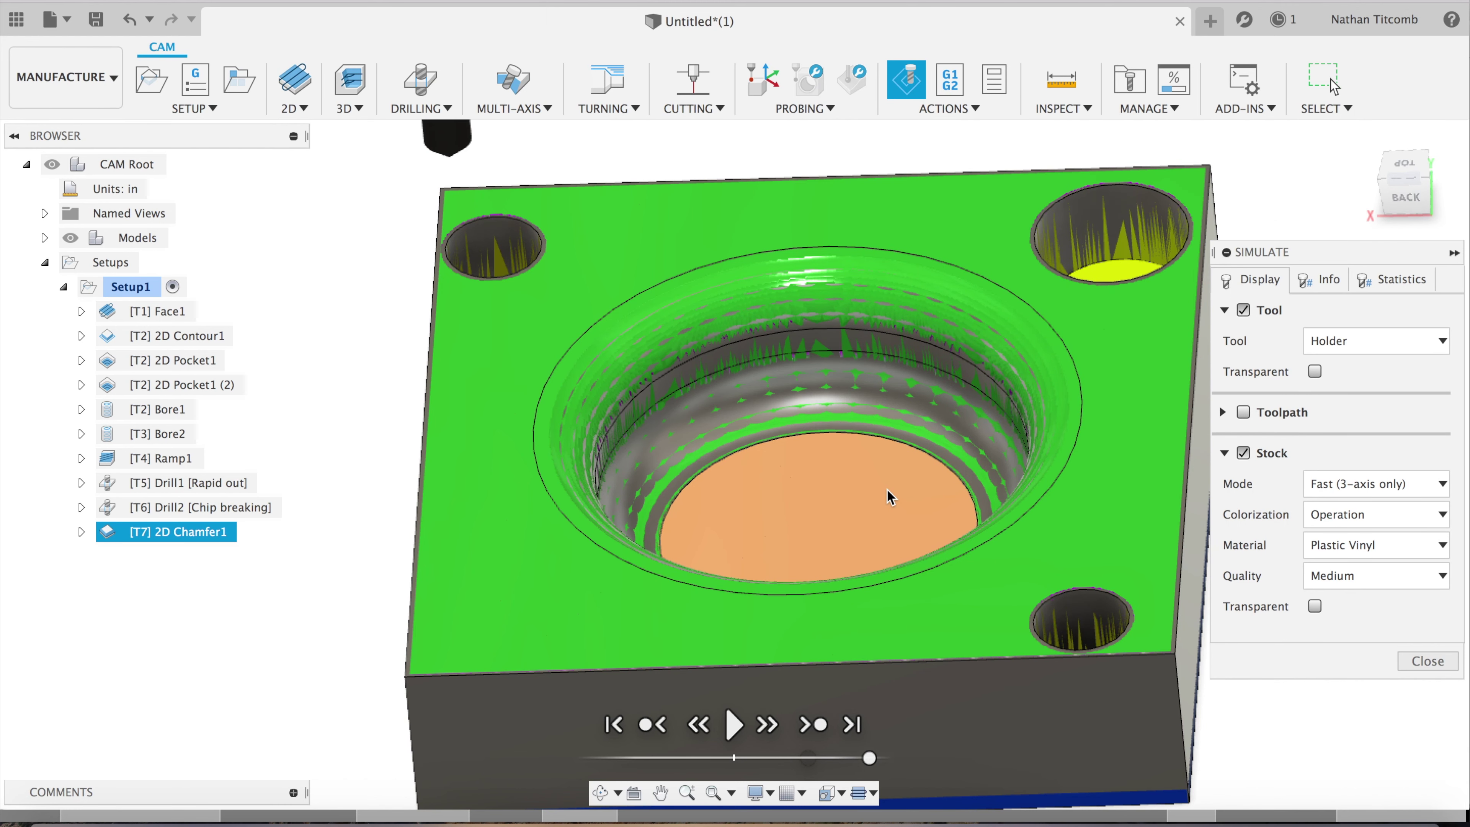
{"action": "left_click", "coordinate": [1427, 661]}
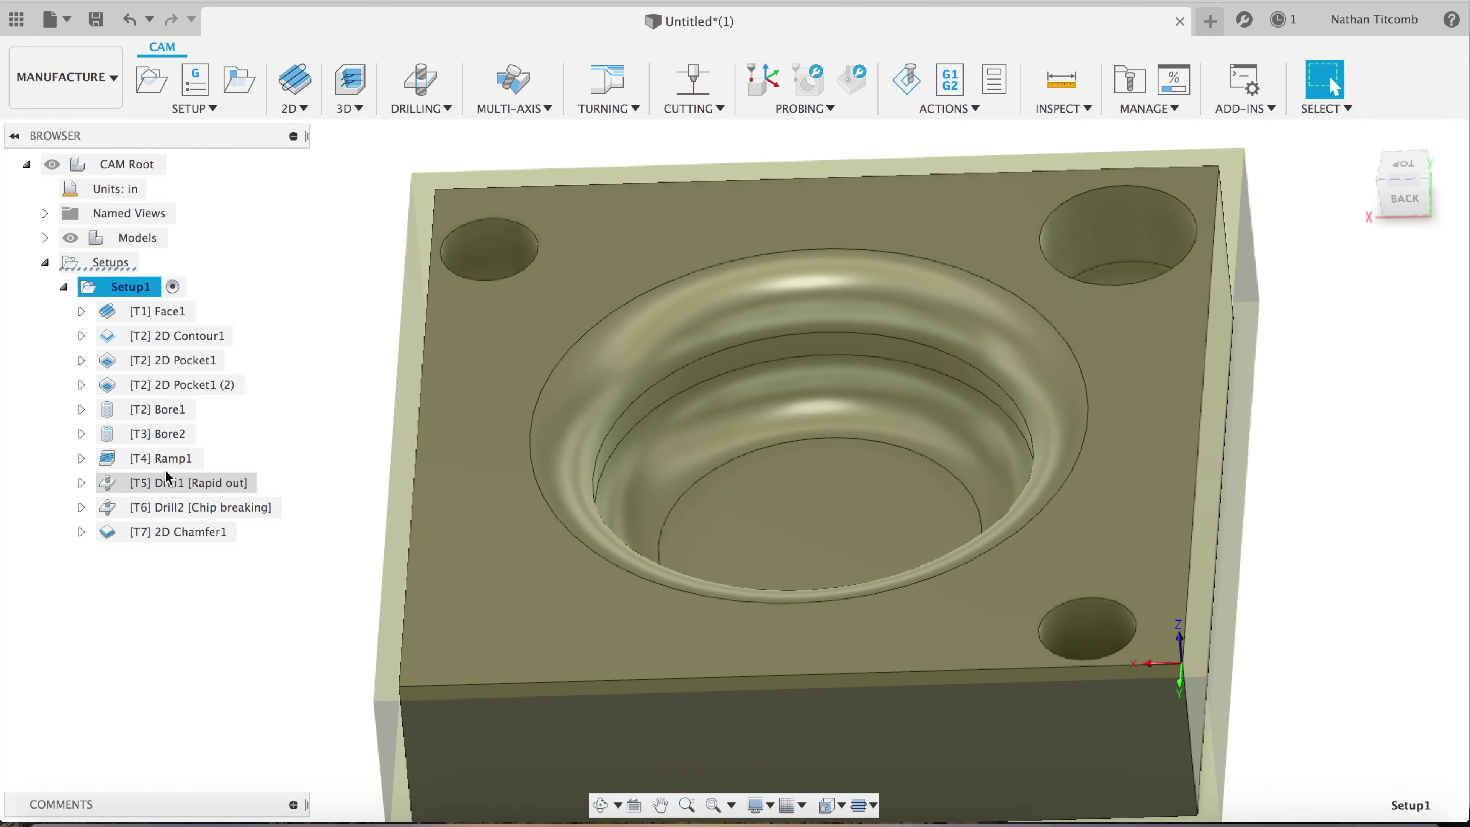
Open Ramp1's RAMP edit panel to see its feeds, then bring up the calculator in Chrome
{"action": "left_click", "coordinate": [176, 461]}
{"action": "right_click", "coordinate": [176, 463]}
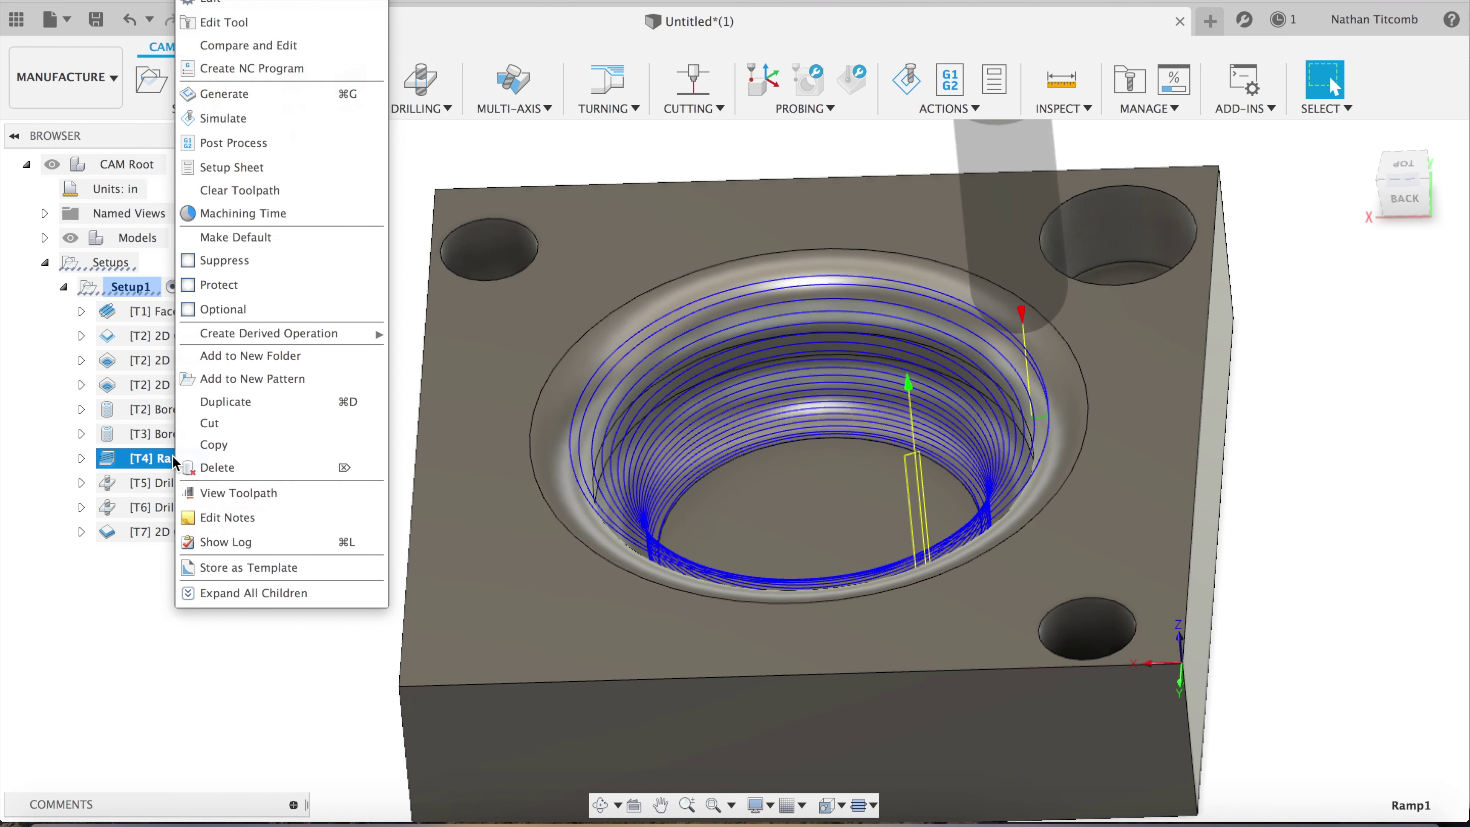
{"action": "left_click", "coordinate": [209, 4]}
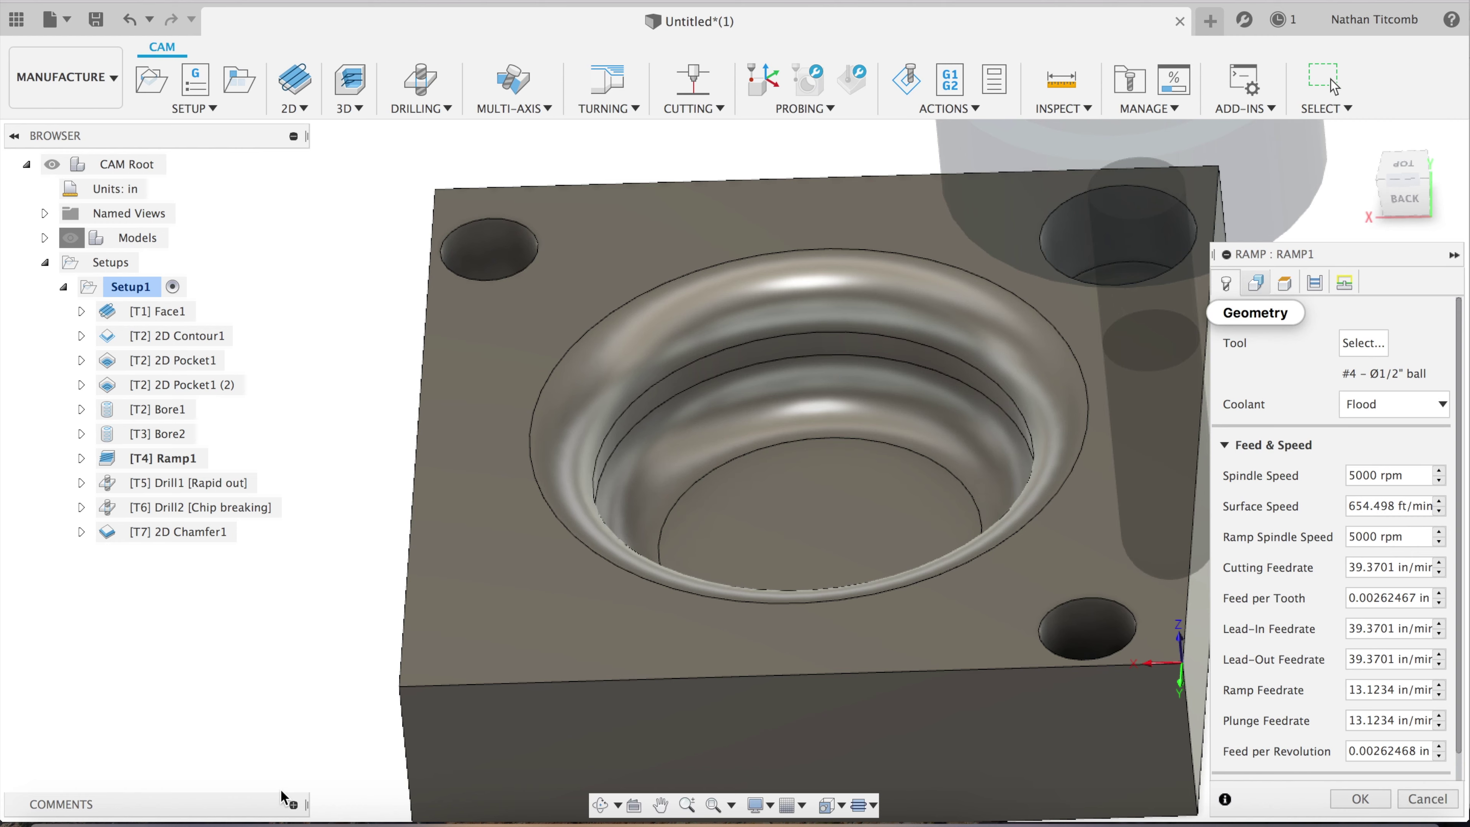
{"action": "left_click", "coordinate": [220, 817]}
{"action": "scroll", "coordinate": [869, 426], "scroll_direction": "up", "scroll_amount": 5}
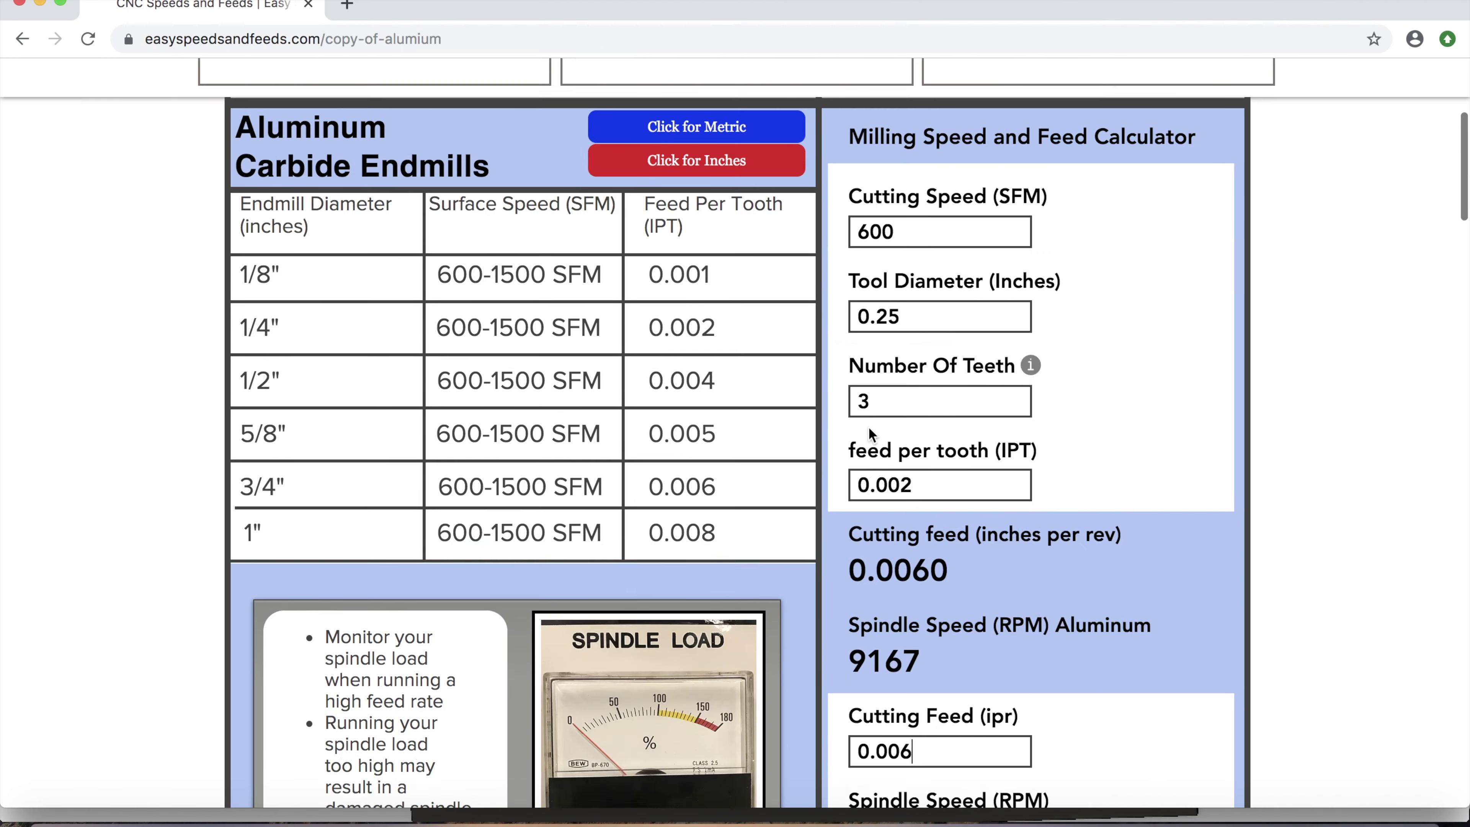
Change the calculator's tool diameter to 0.5 in and check the number of teeth
{"action": "scroll", "coordinate": [868, 426], "scroll_direction": "up", "scroll_amount": 2}
{"action": "left_click_drag", "start_coordinate": [948, 430], "coordinate": [798, 430]}
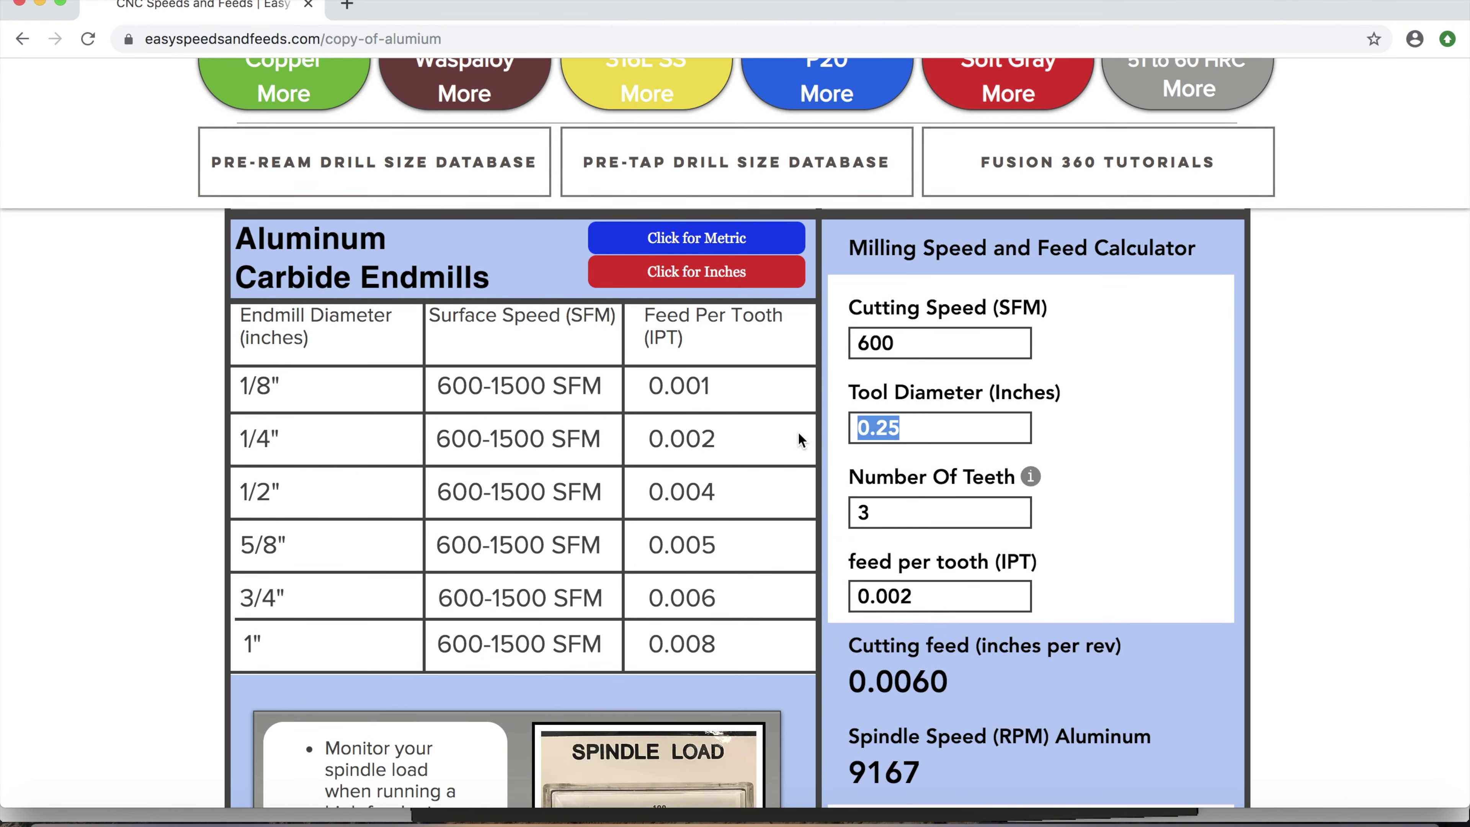
{"action": "type", "text": "0.5"}
{"action": "scroll", "coordinate": [921, 400], "scroll_direction": "down", "scroll_amount": 2}
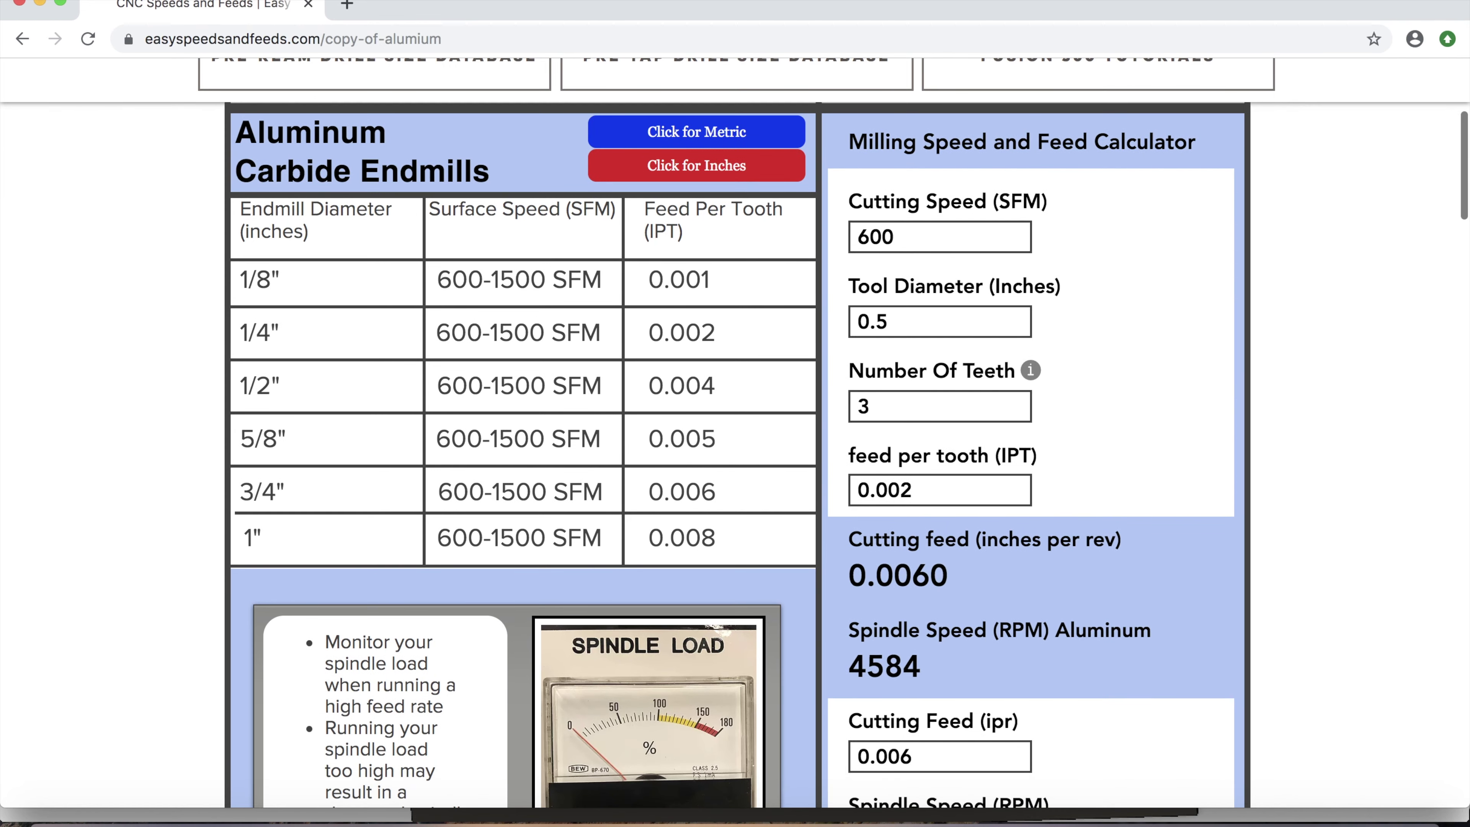
{"action": "left_click", "coordinate": [941, 407]}
{"action": "scroll", "coordinate": [941, 407], "scroll_direction": "down", "scroll_amount": 2}
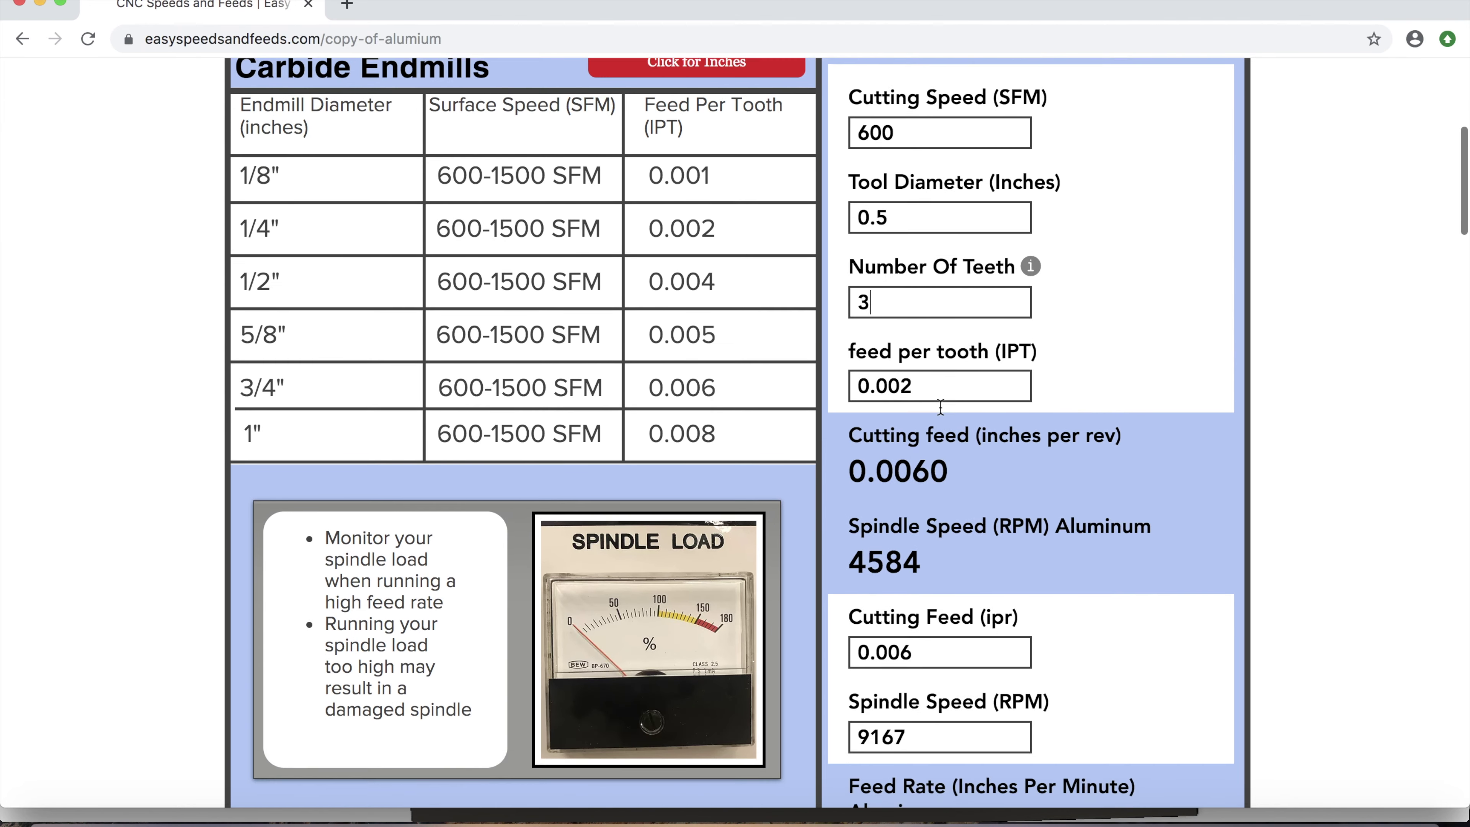
{"action": "scroll", "coordinate": [959, 383], "scroll_direction": "up", "scroll_amount": 2}
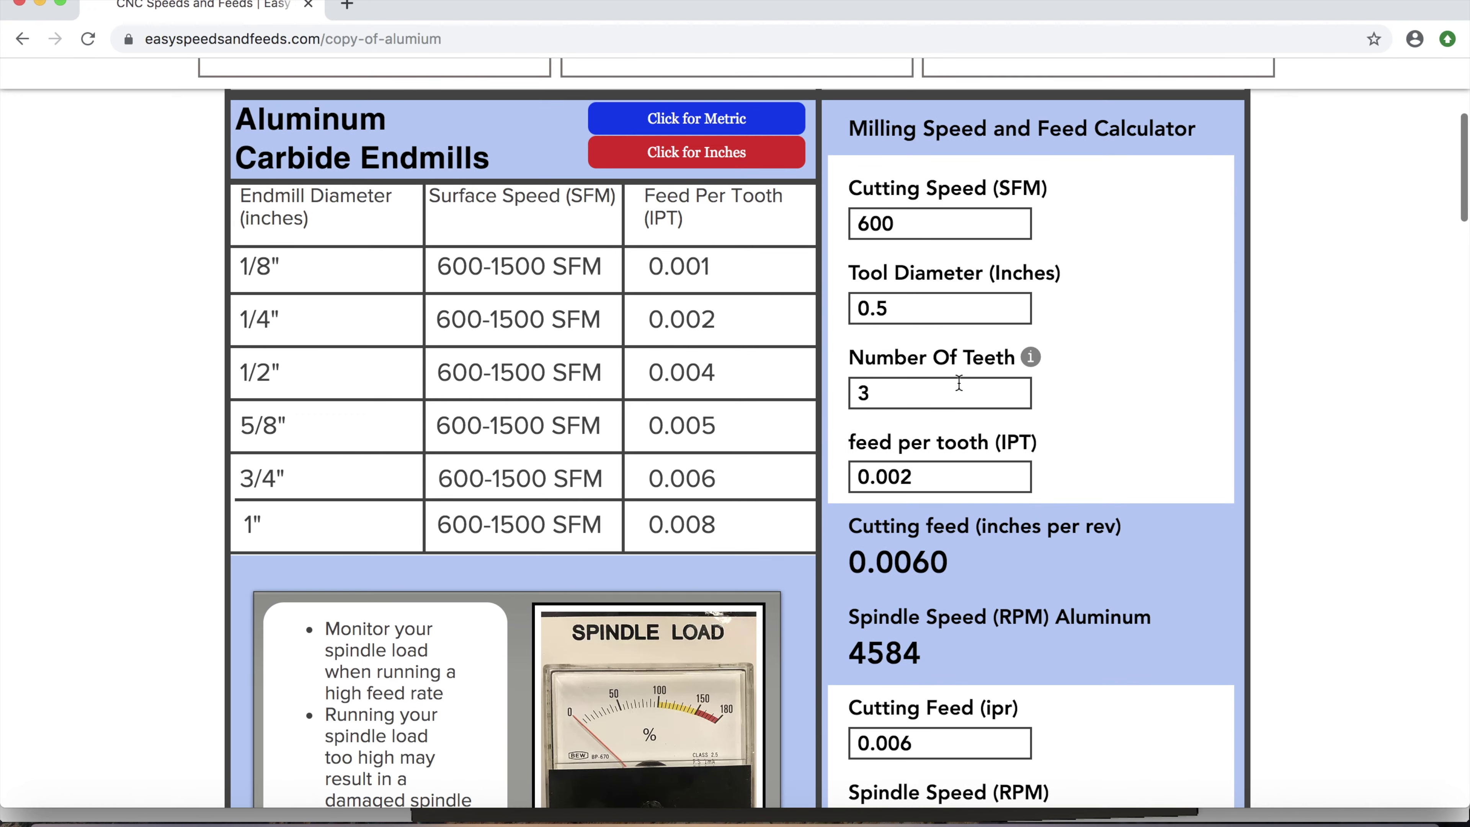
{"action": "scroll", "coordinate": [954, 467], "scroll_direction": "down", "scroll_amount": 2}
Set 0.004 feed per tooth, 0.012 cutting feed and 4584 rpm, giving 55.01 IPM
{"action": "left_click", "coordinate": [956, 402]}
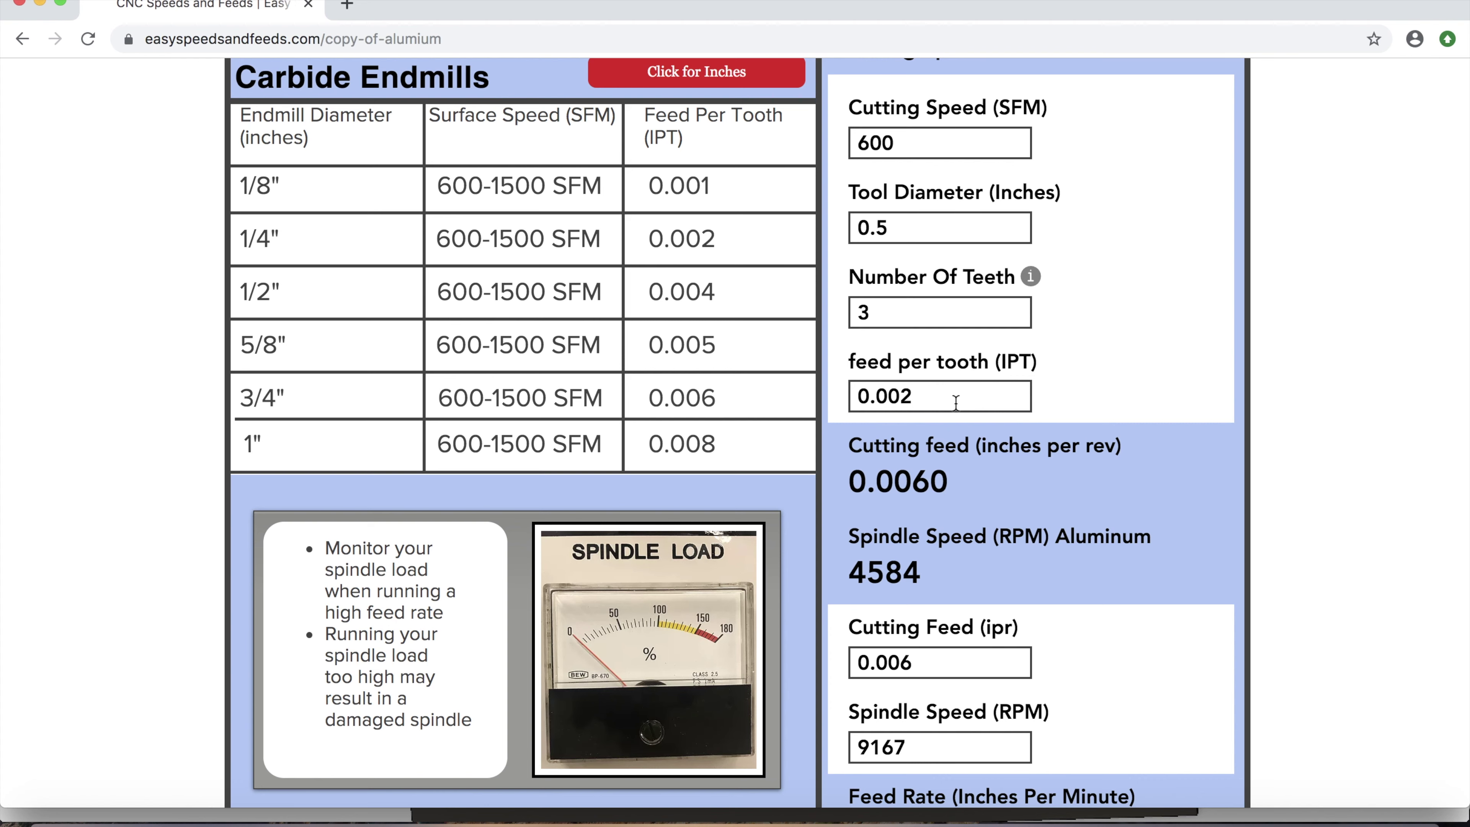
{"action": "type", "text": "4"}
{"action": "scroll", "coordinate": [949, 462], "scroll_direction": "down", "scroll_amount": 2}
{"action": "left_click", "coordinate": [943, 597]}
{"action": "key", "text": "BackSpace"}
{"action": "type", "text": "12"}
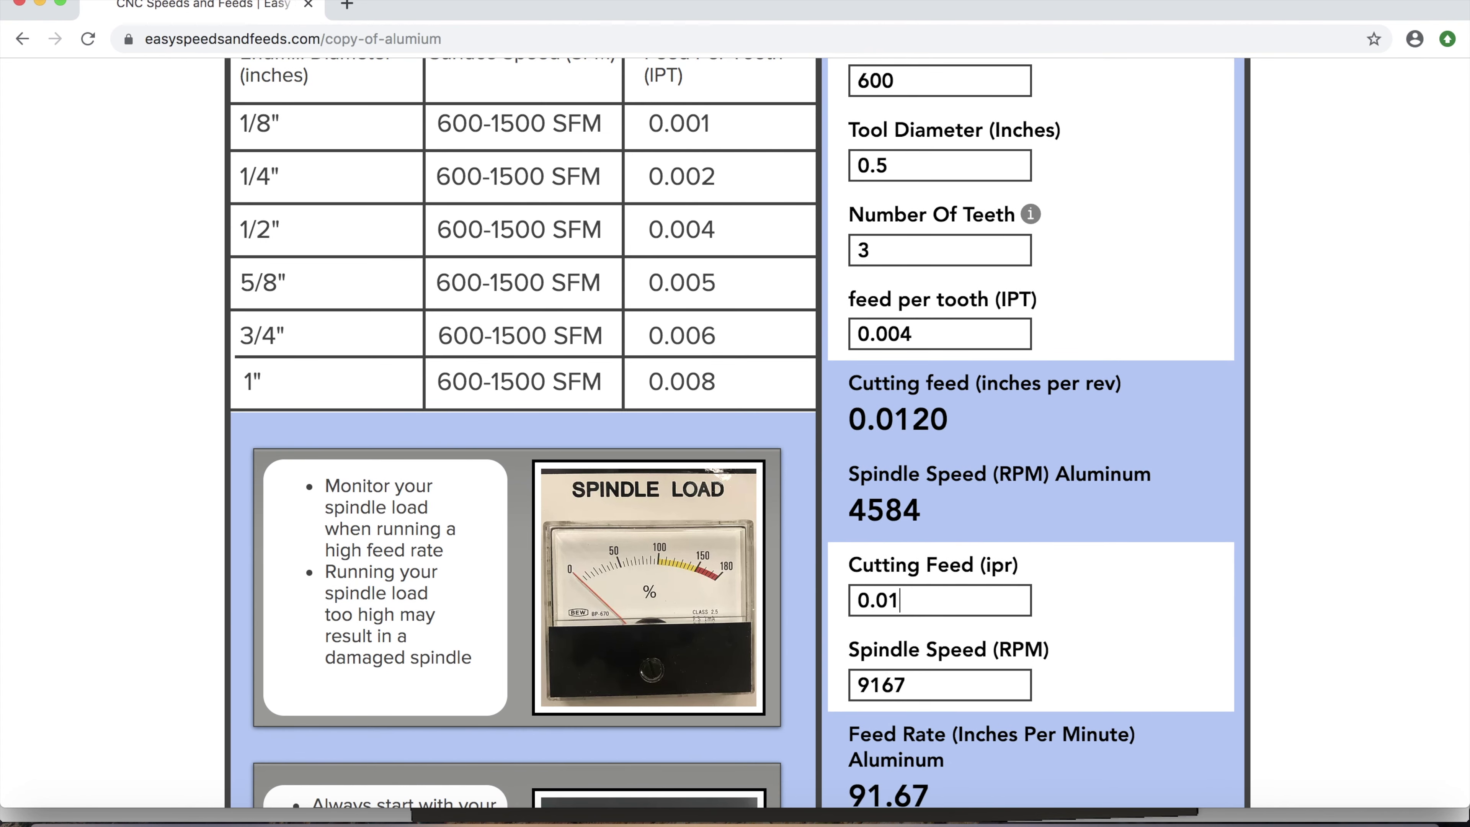
{"action": "scroll", "coordinate": [940, 576], "scroll_direction": "down", "scroll_amount": 5}
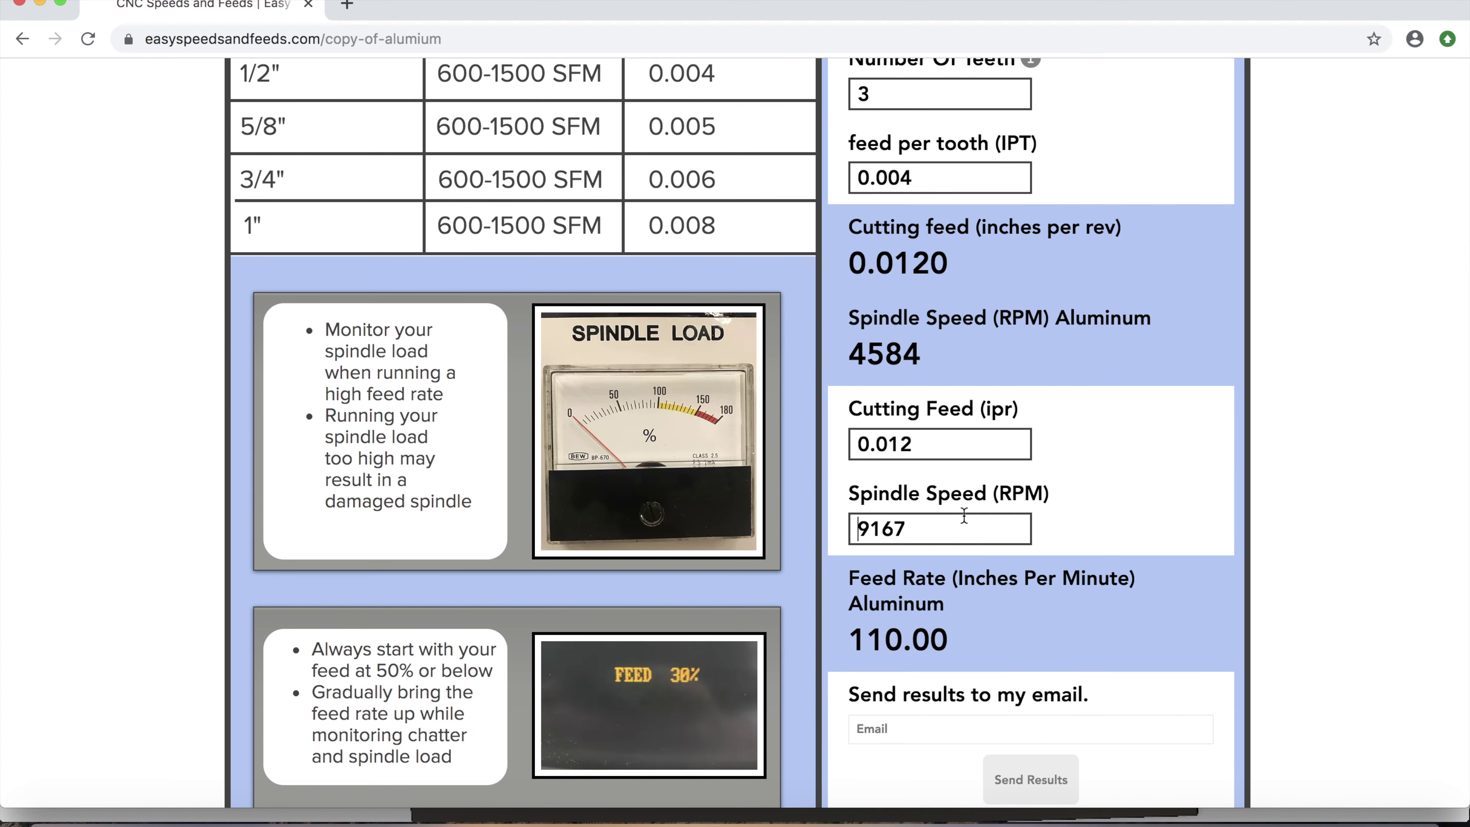
{"action": "double_click", "coordinate": [950, 520]}
{"action": "type", "text": "45"}
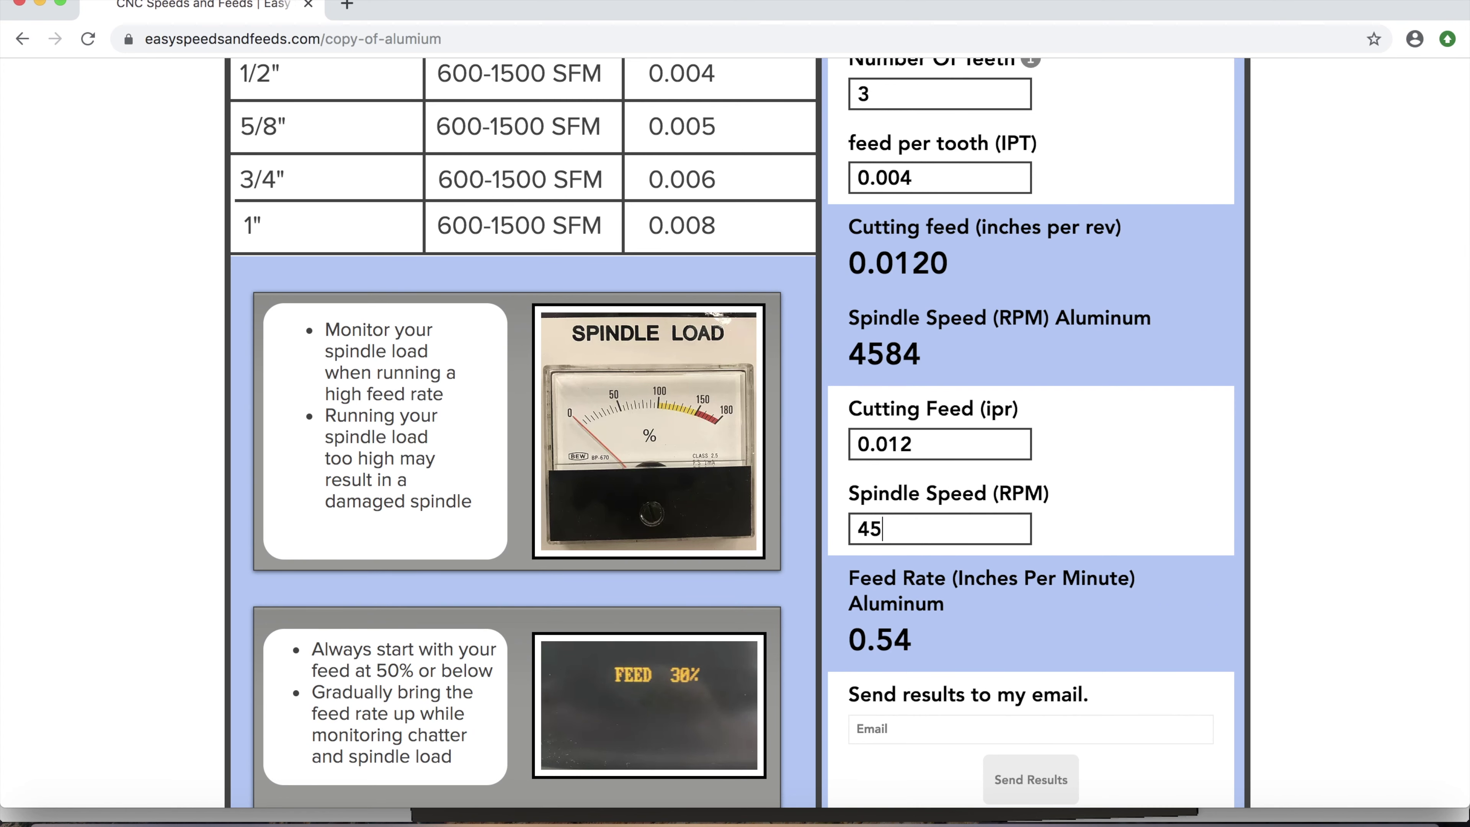
{"action": "type", "text": "84"}
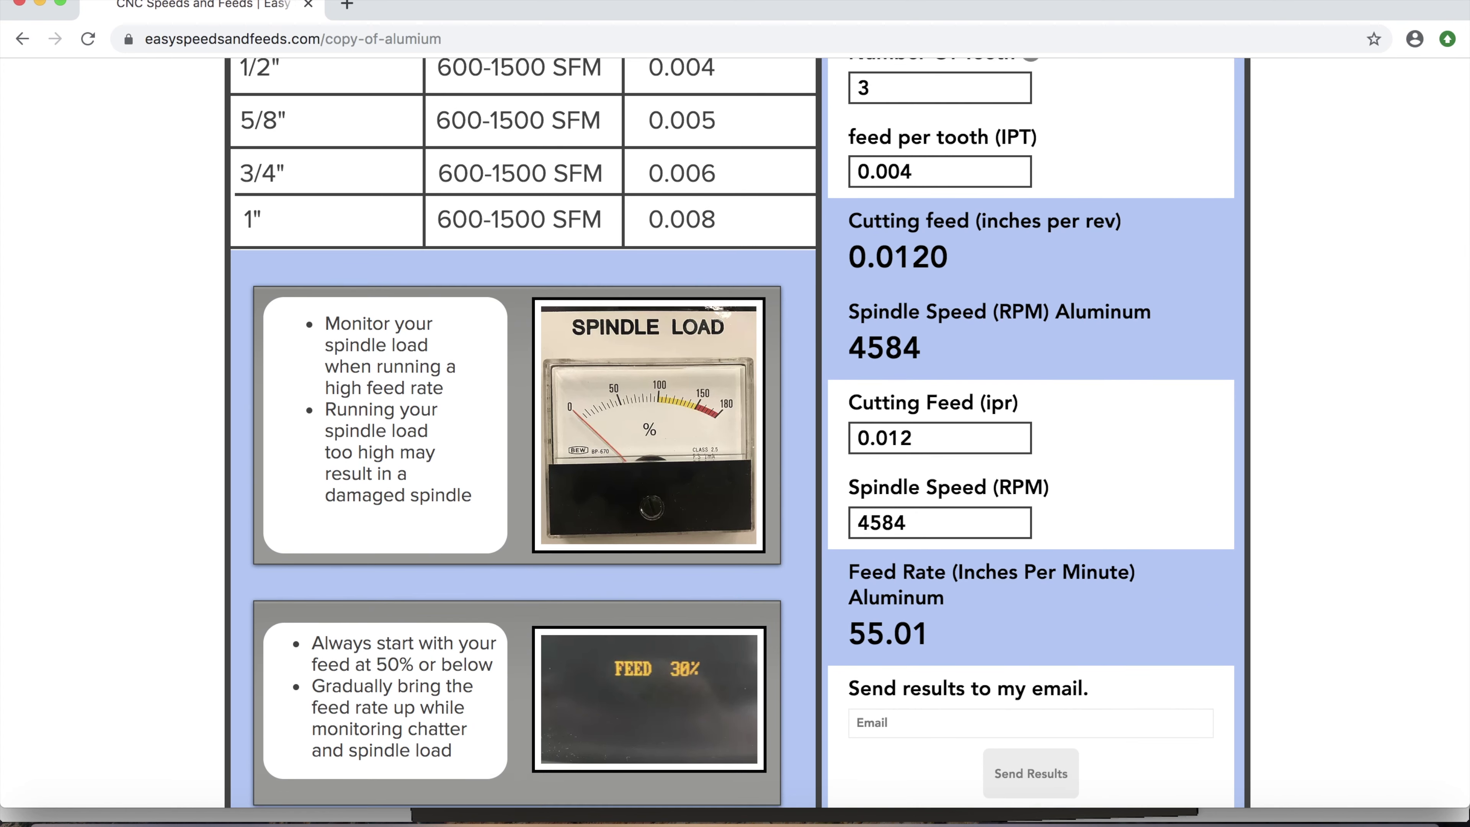
{"action": "scroll", "coordinate": [945, 516], "scroll_direction": "down", "scroll_amount": 1}
{"action": "left_click", "coordinate": [843, 818]}
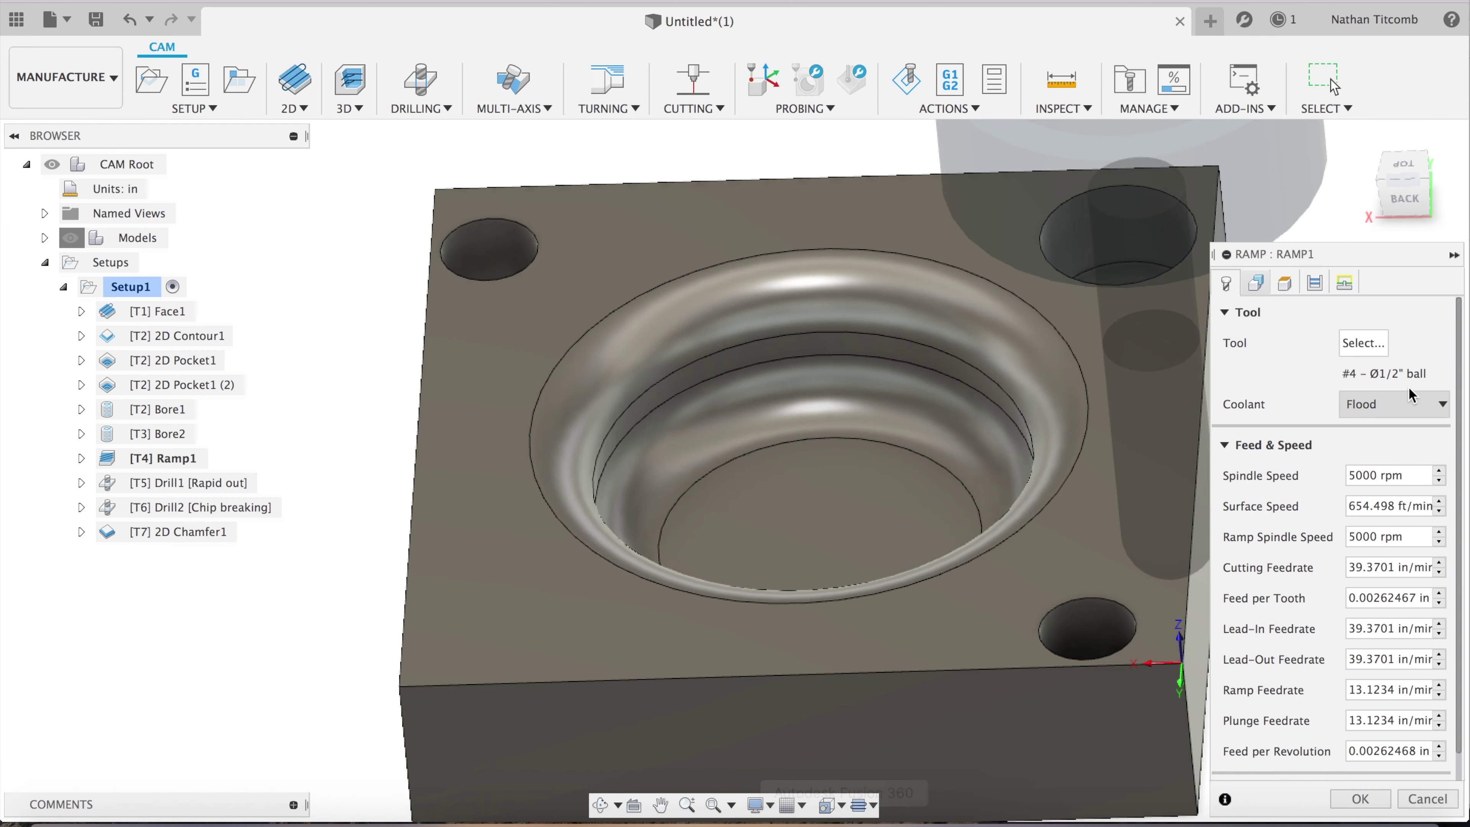
Give Ramp1 a 4584 rpm spindle speed, 55 cutting, lead-in, lead-out and ramp feedrates, and 10 plunge
{"action": "left_click", "coordinate": [1419, 467]}
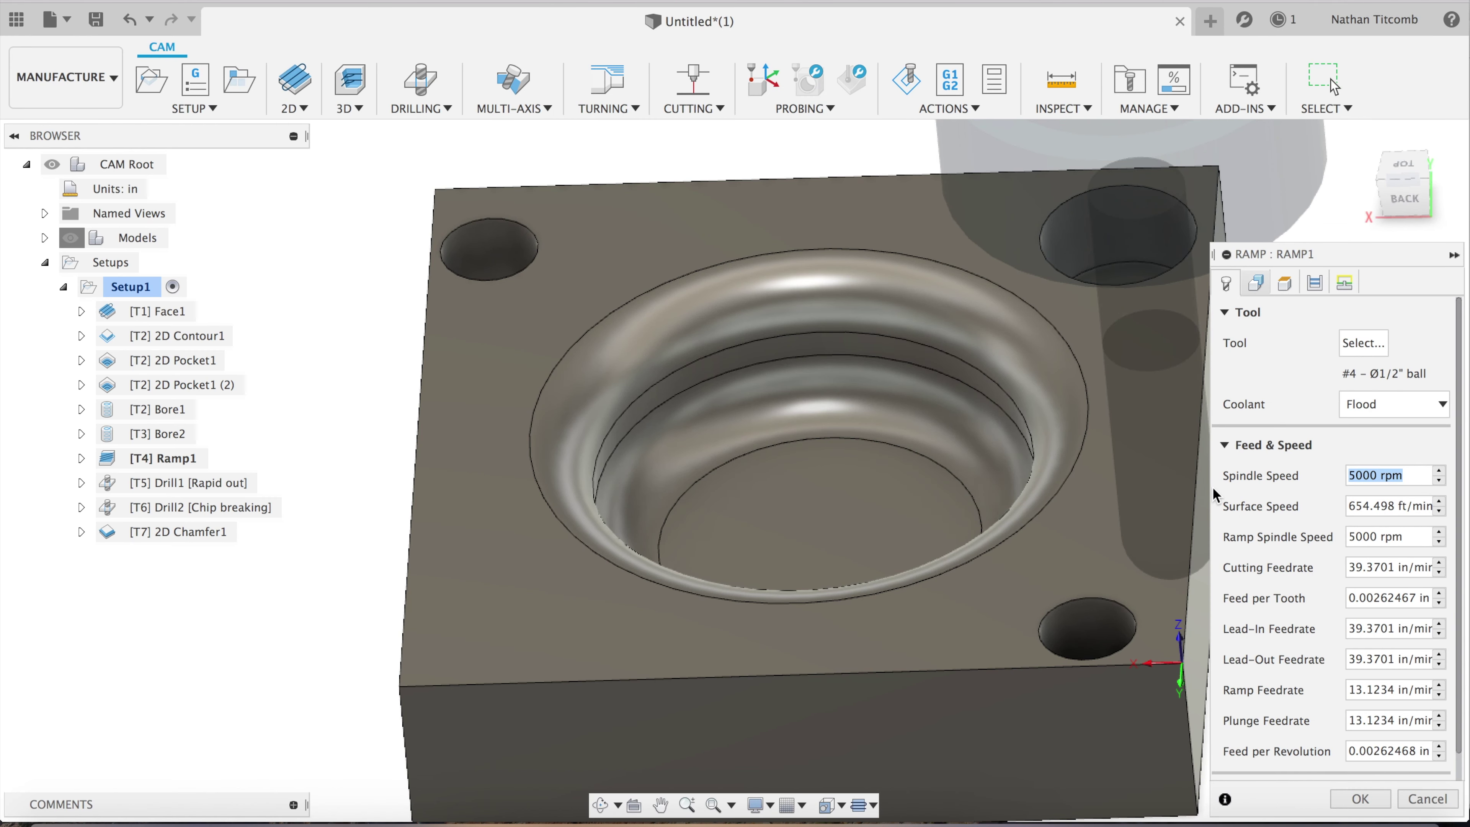
{"action": "type", "text": "45"}
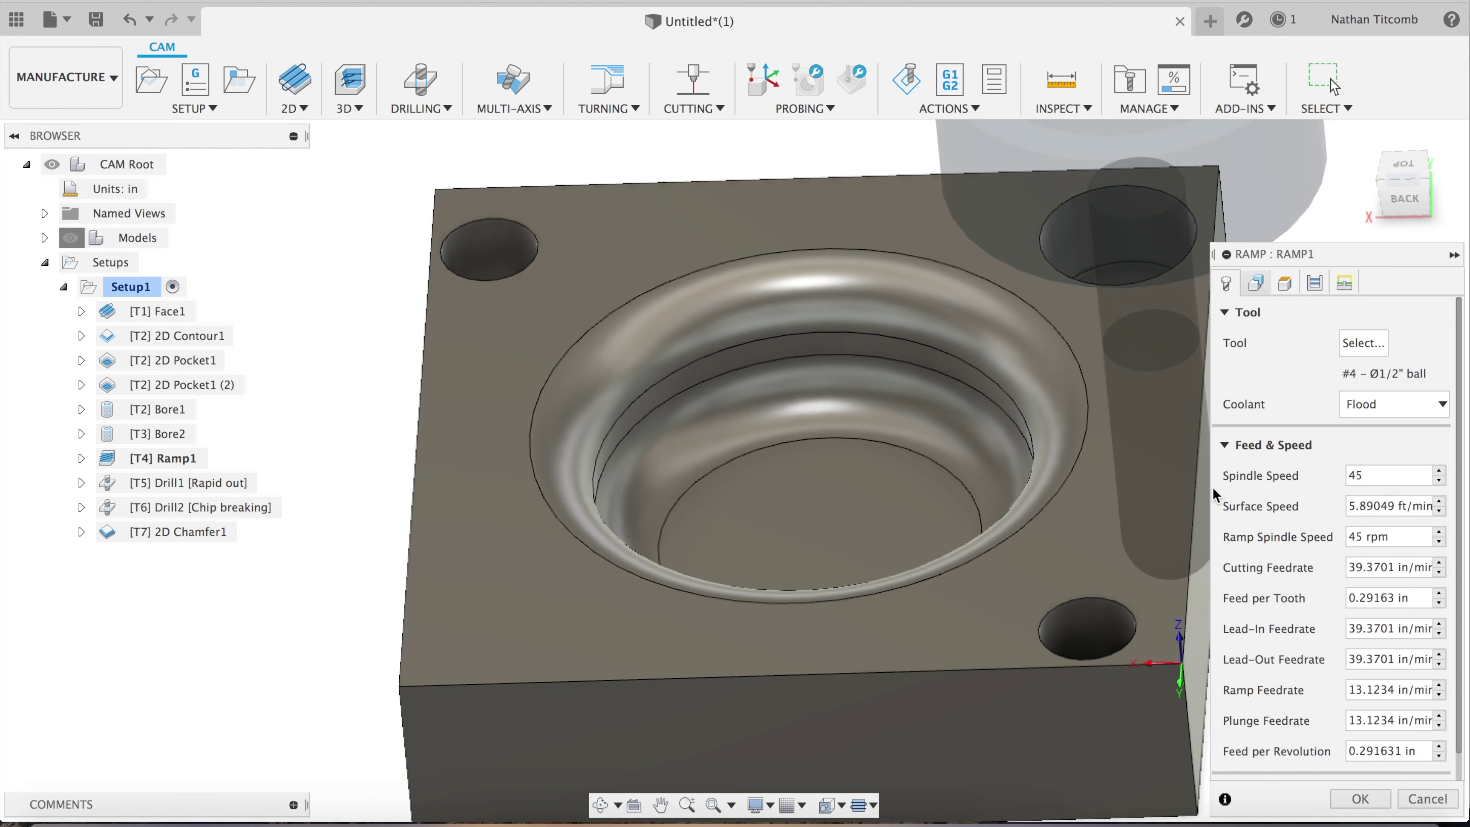
{"action": "type", "text": "84"}
{"action": "key", "text": "Tab"}
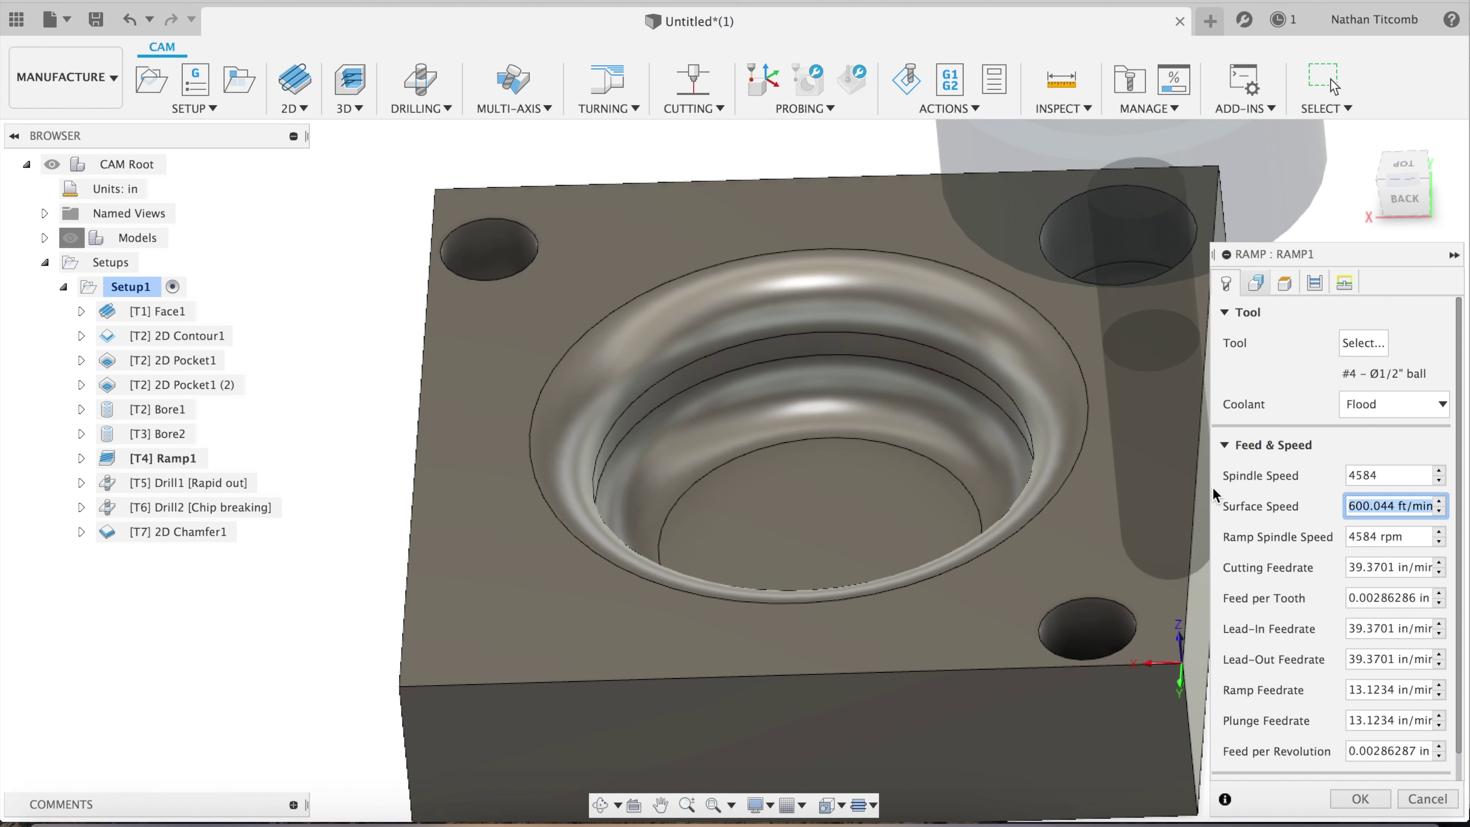
{"action": "key", "text": "Tab"}
{"action": "key", "text": "Tab"}
{"action": "type", "text": "55"}
{"action": "key", "text": "Tab"}
{"action": "key", "text": "Tab"}
{"action": "type", "text": "55"}
{"action": "key", "text": "Tab"}
{"action": "type", "text": "55"}
{"action": "key", "text": "Tab"}
{"action": "type", "text": "55"}
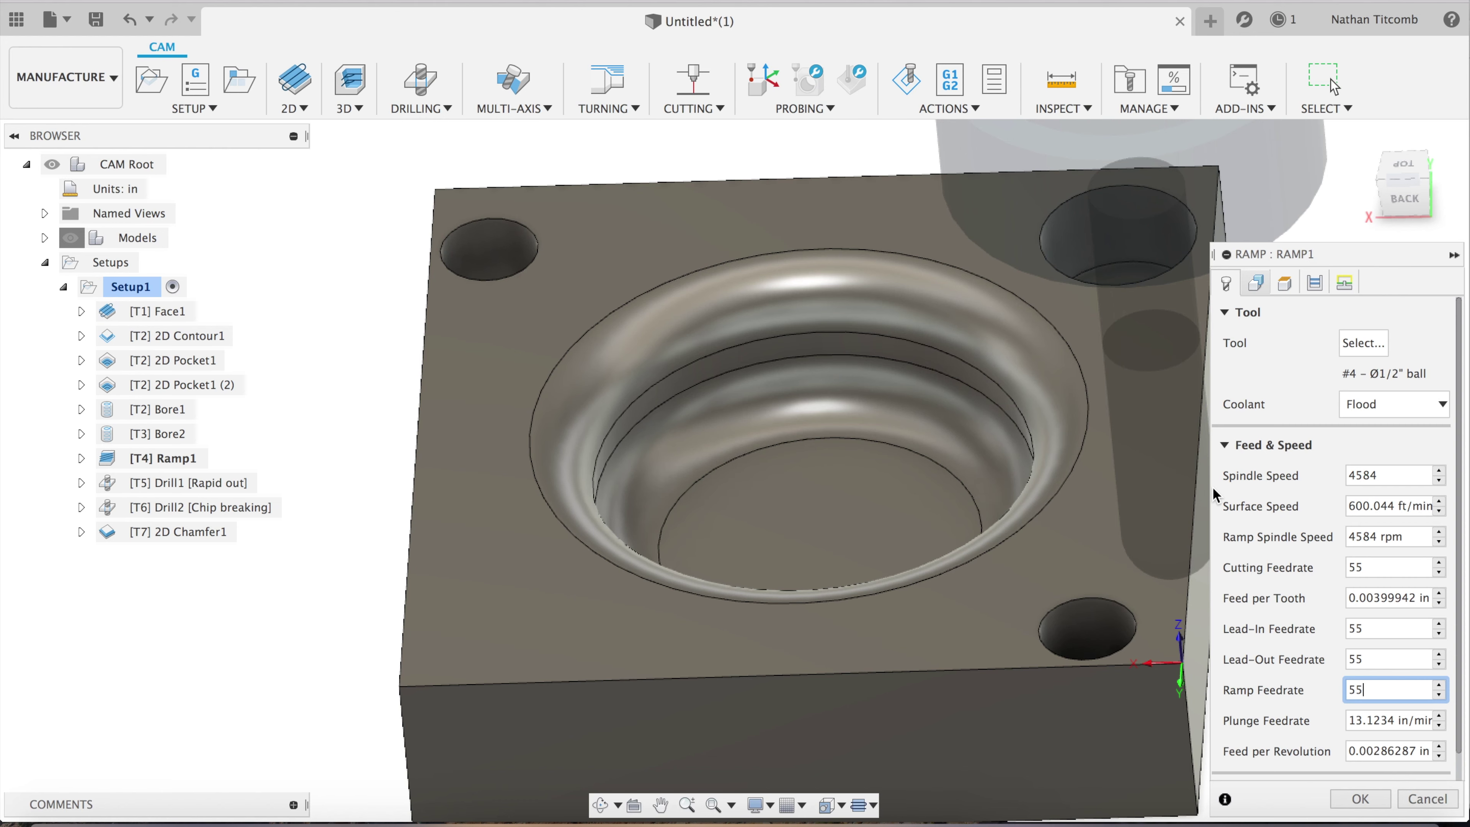
{"action": "key", "text": "Tab"}
{"action": "type", "text": "10"}
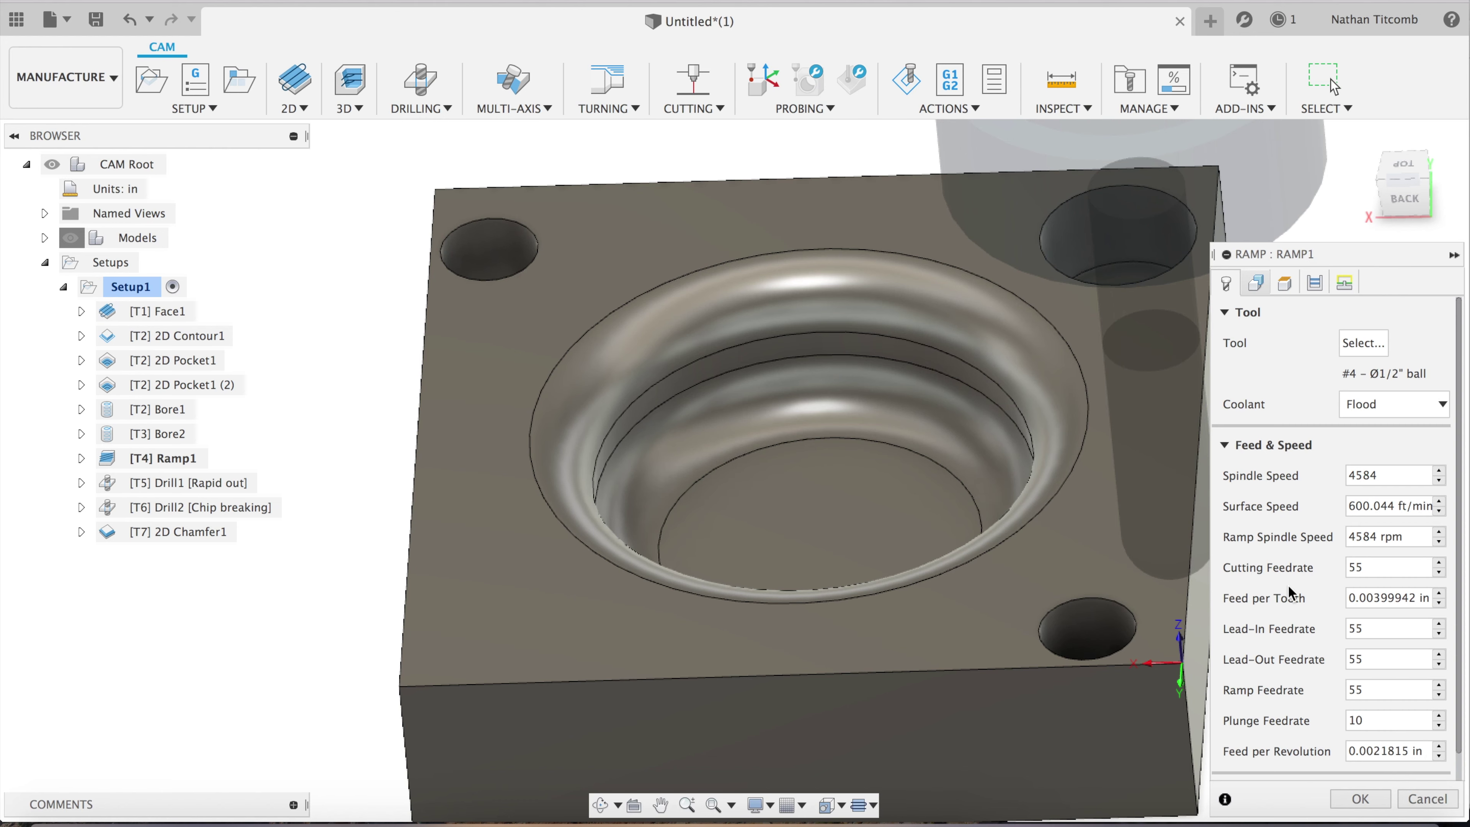
Accept Ramp1 to generate its toolpath and turn the view to look from above
{"action": "left_click", "coordinate": [1360, 799]}
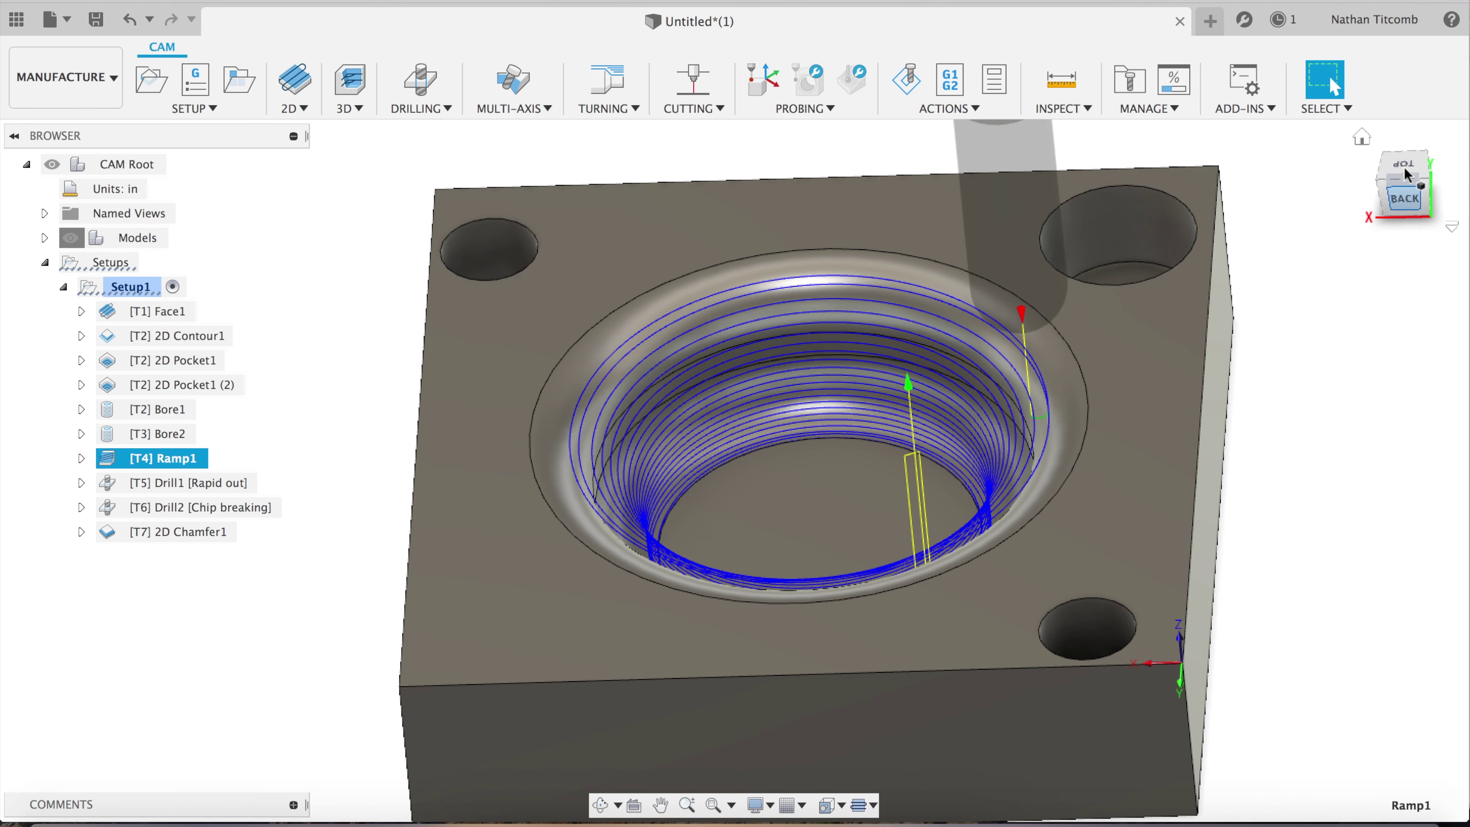
{"action": "left_click", "coordinate": [1406, 181]}
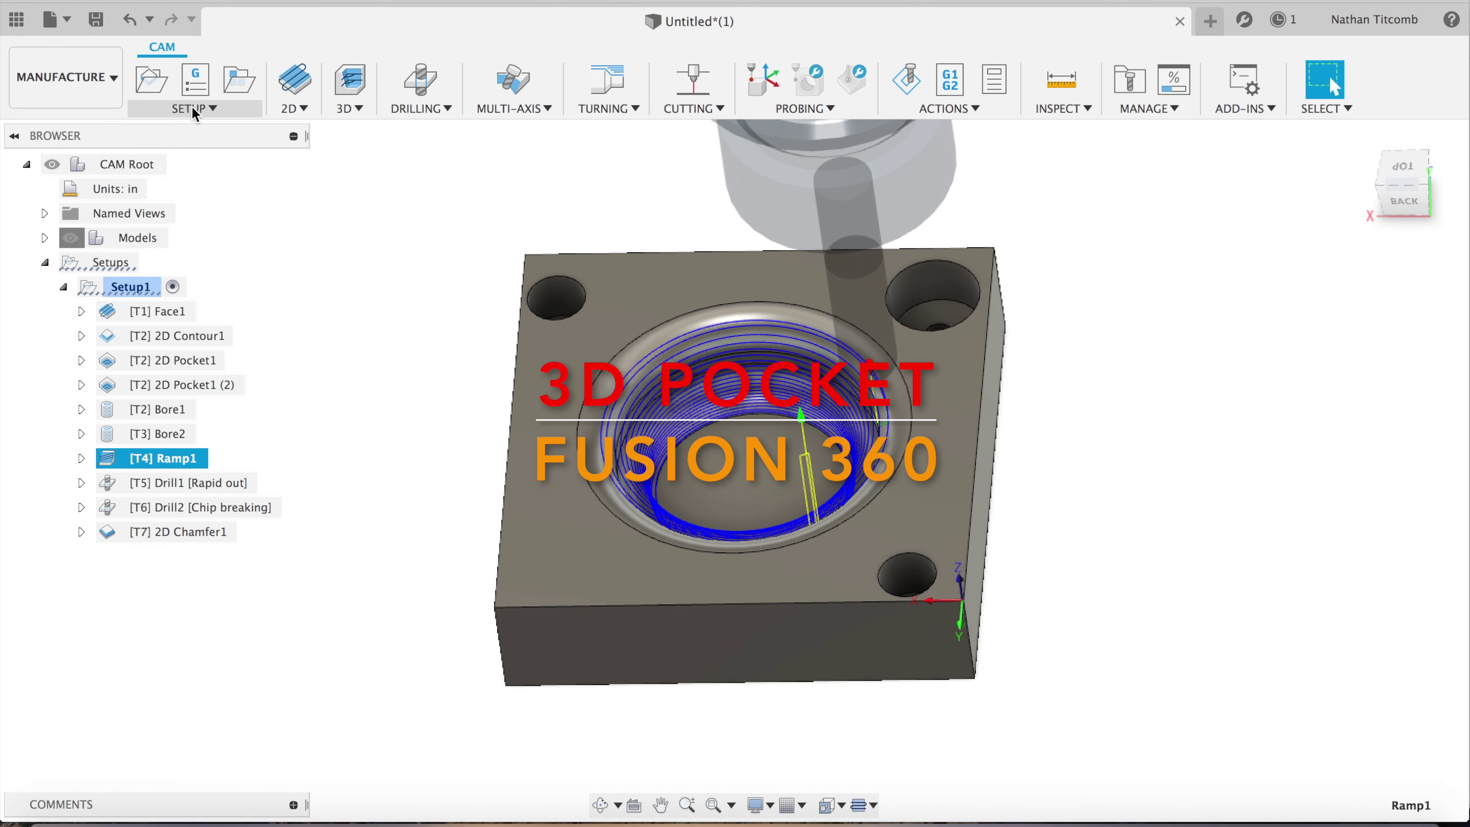
{"action": "left_click", "coordinate": [193, 108]}
Create a new setup with its origin at a selected corner vertex of the flipped block
{"action": "left_click", "coordinate": [185, 135]}
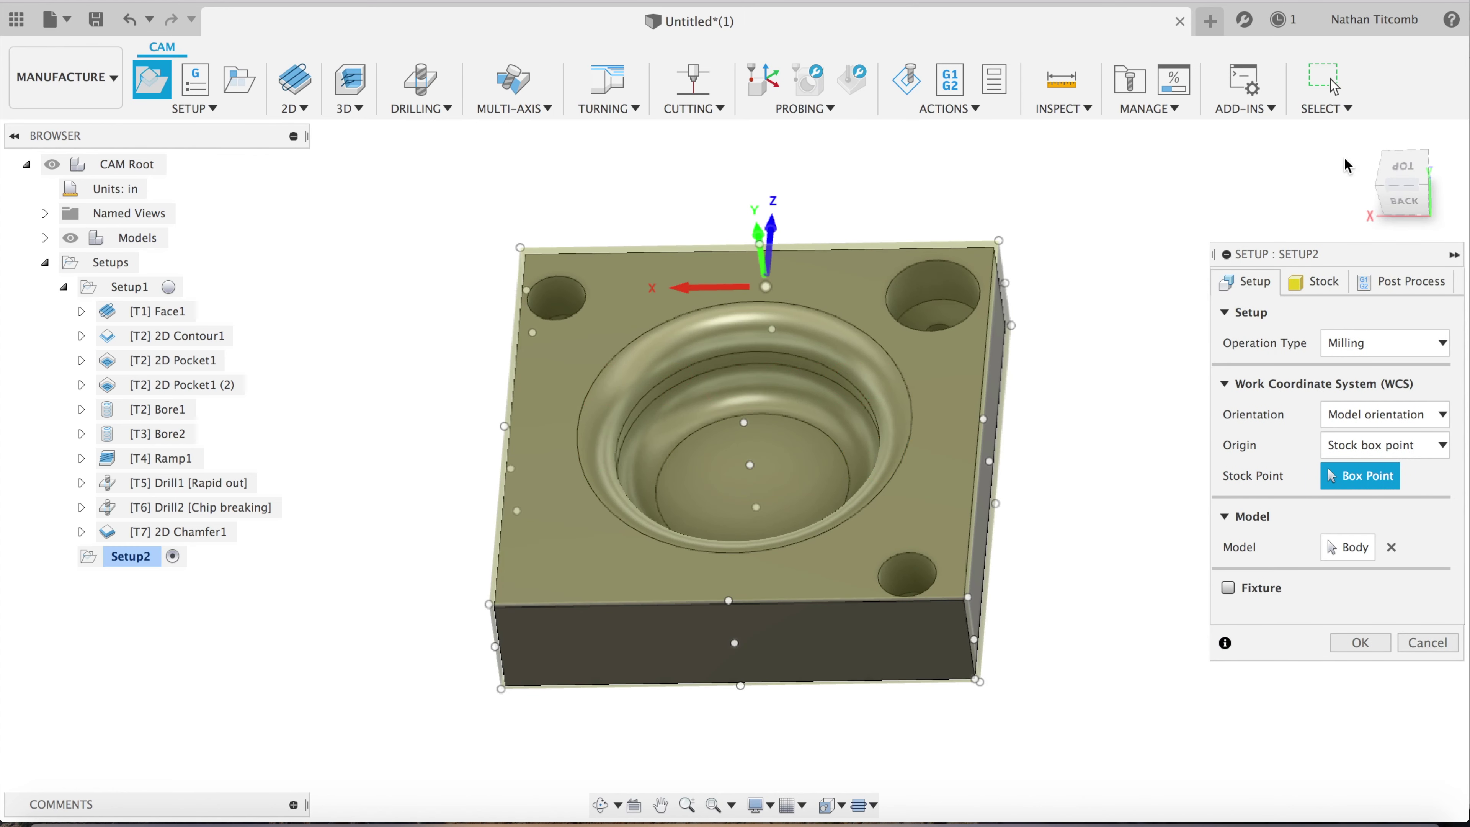
{"action": "left_click_drag", "start_coordinate": [1413, 173], "coordinate": [1099, 71]}
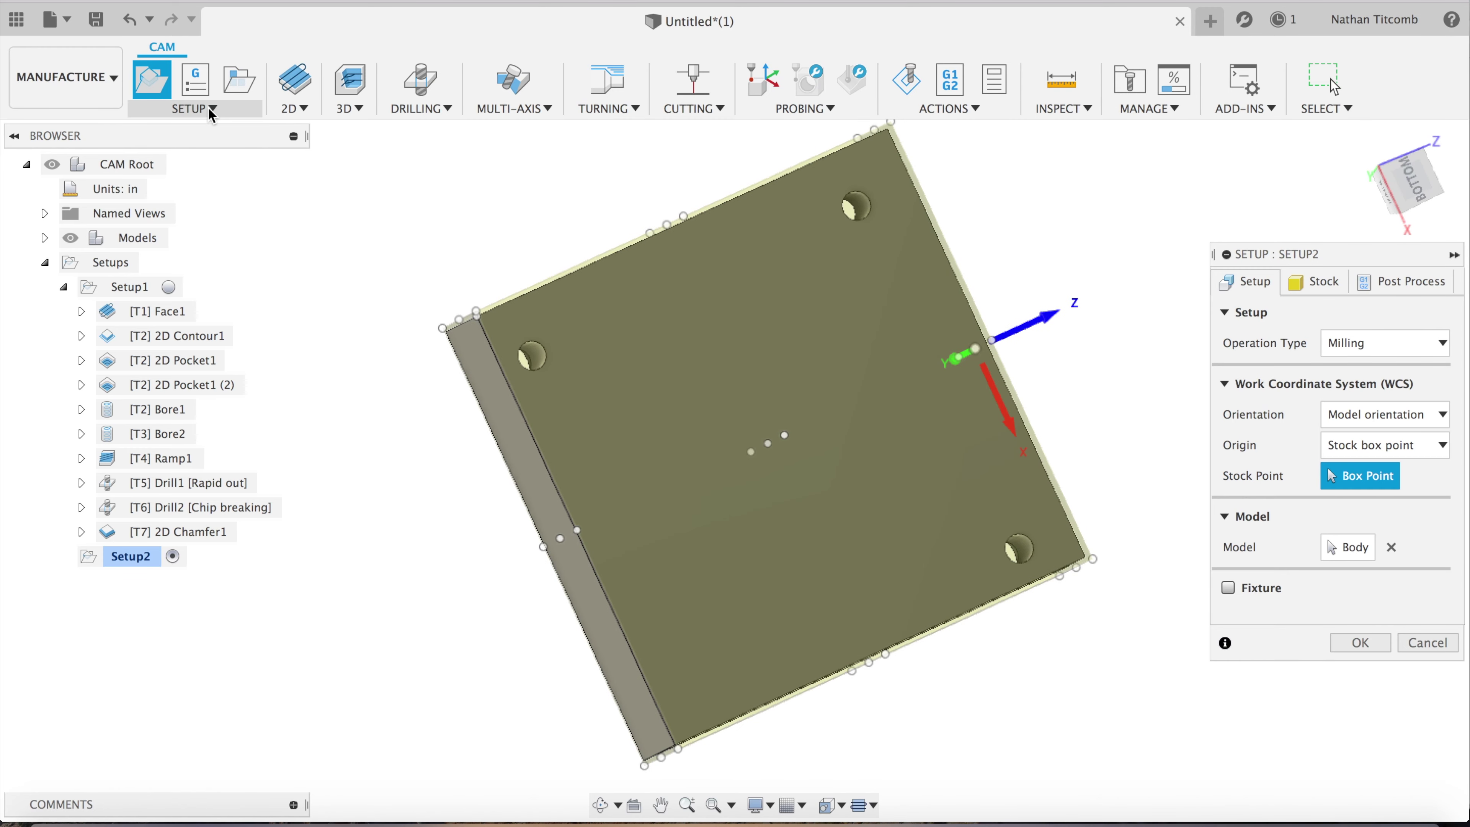
{"action": "left_click", "coordinate": [1357, 444]}
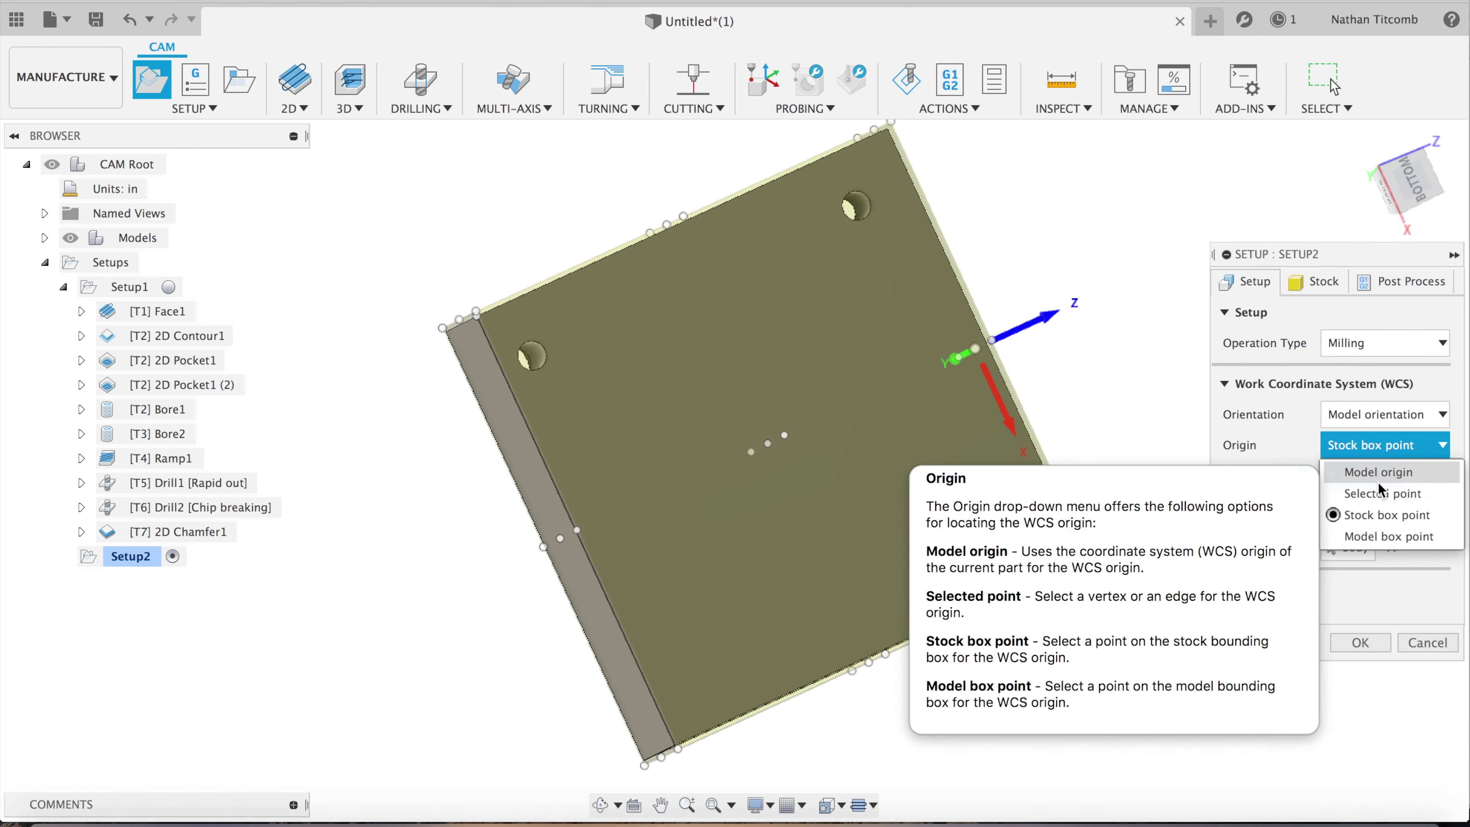
{"action": "left_click", "coordinate": [1384, 494]}
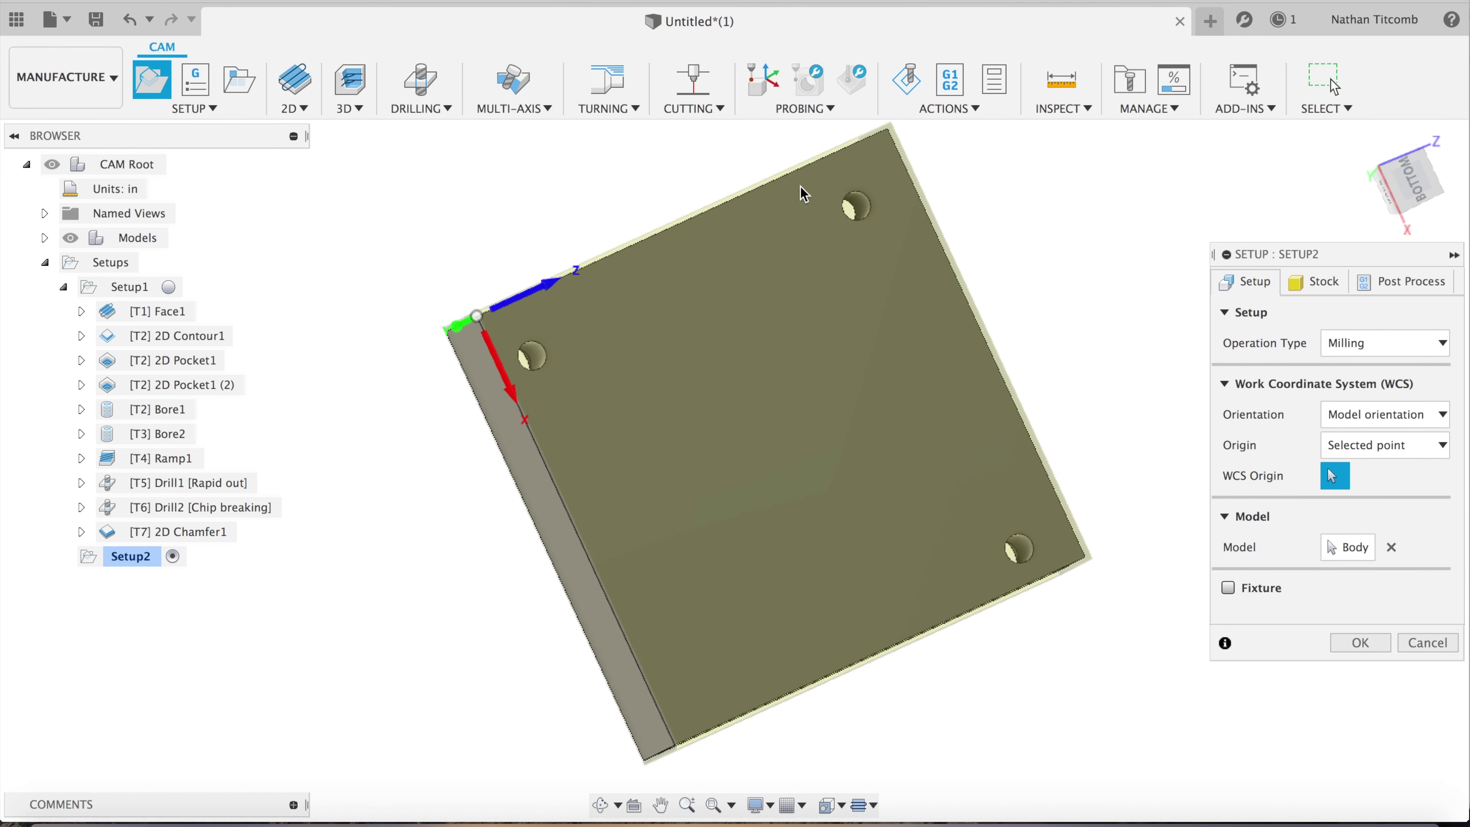
{"action": "left_click", "coordinate": [889, 137]}
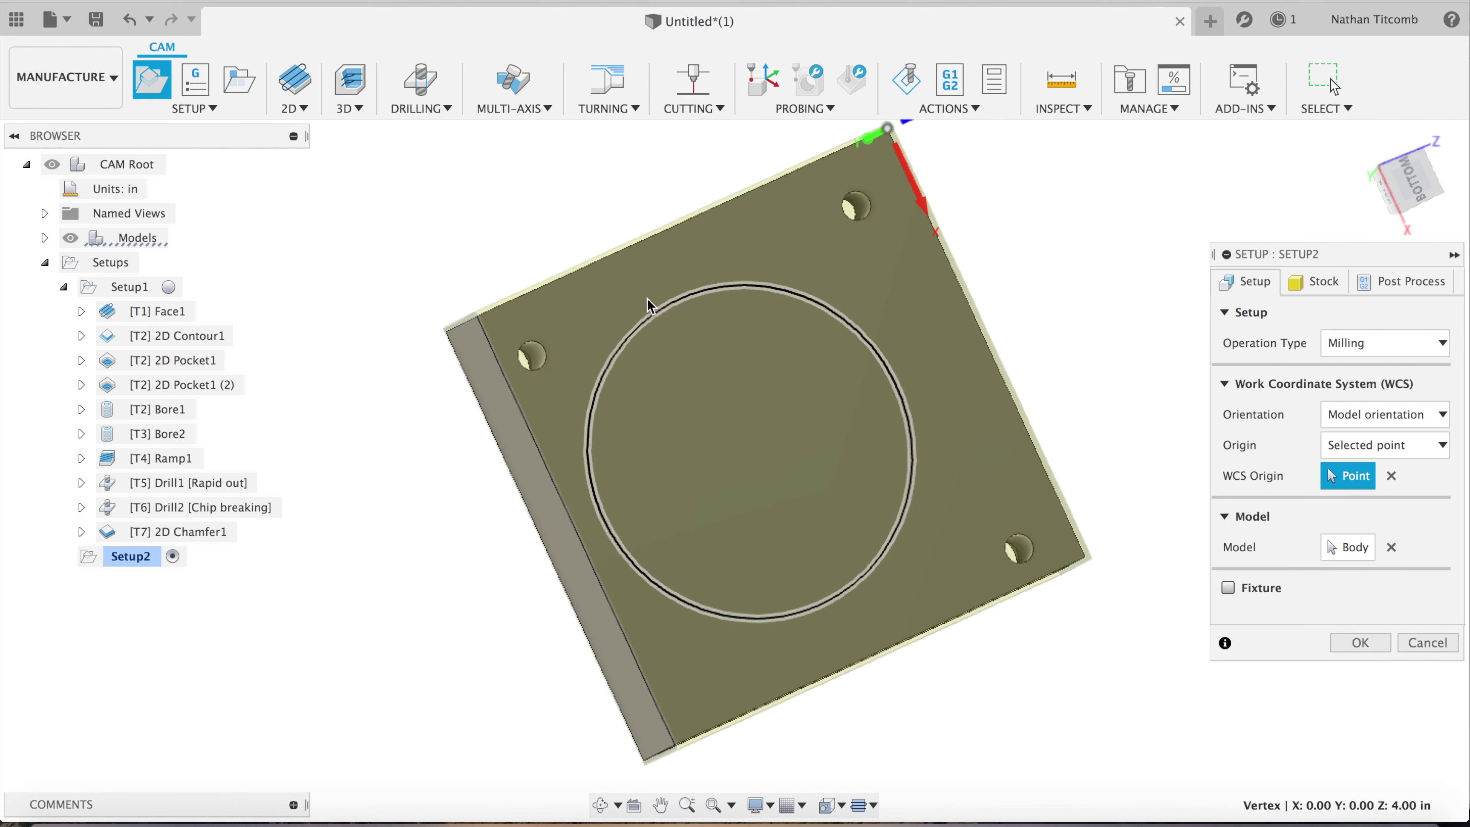
{"action": "left_click", "coordinate": [480, 316]}
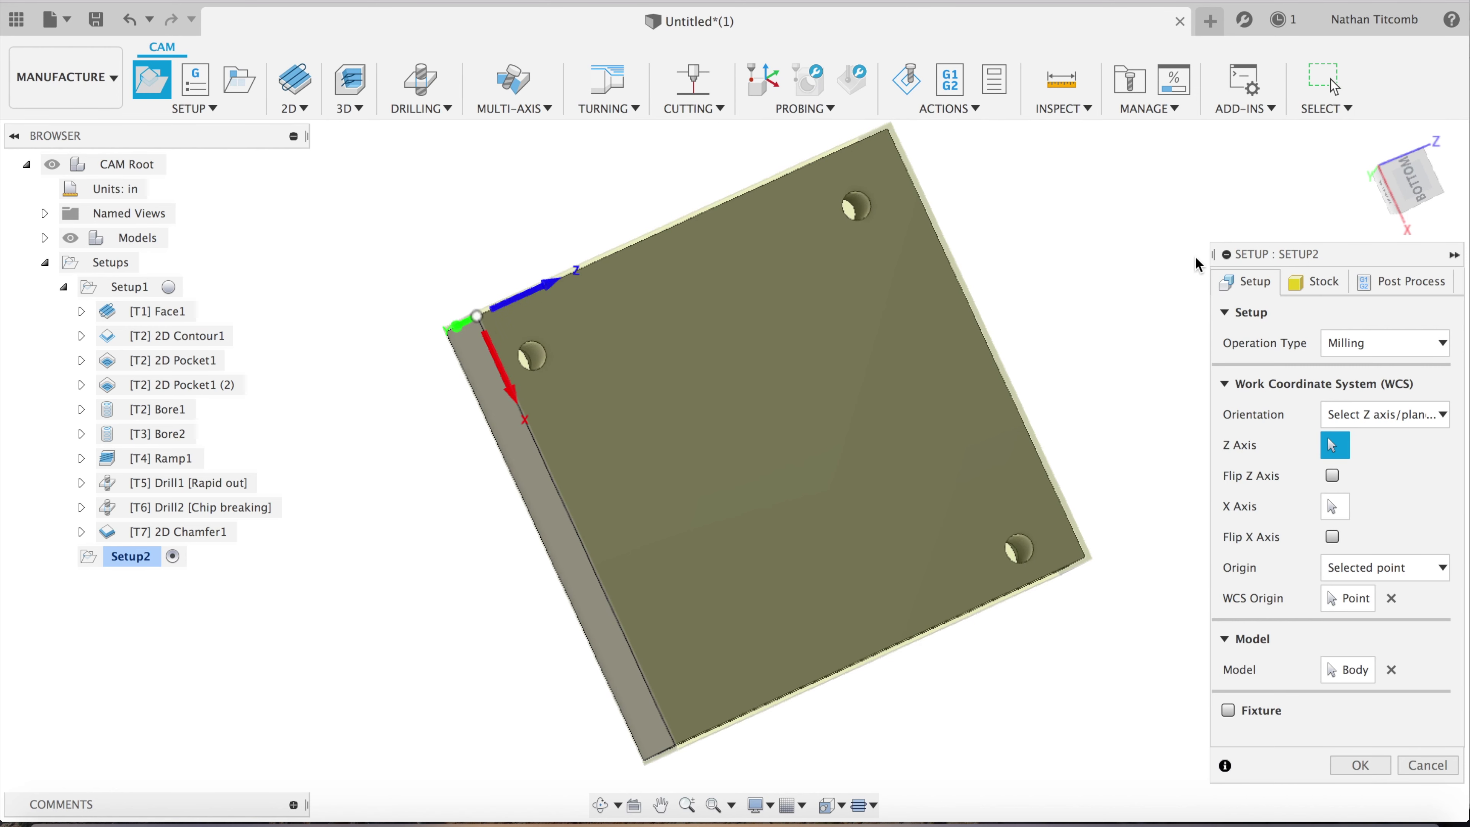
Orient the setup with Z along the corner edge and X along the top edge, both reversed
{"action": "left_click_drag", "start_coordinate": [1413, 186], "coordinate": [1433, 196]}
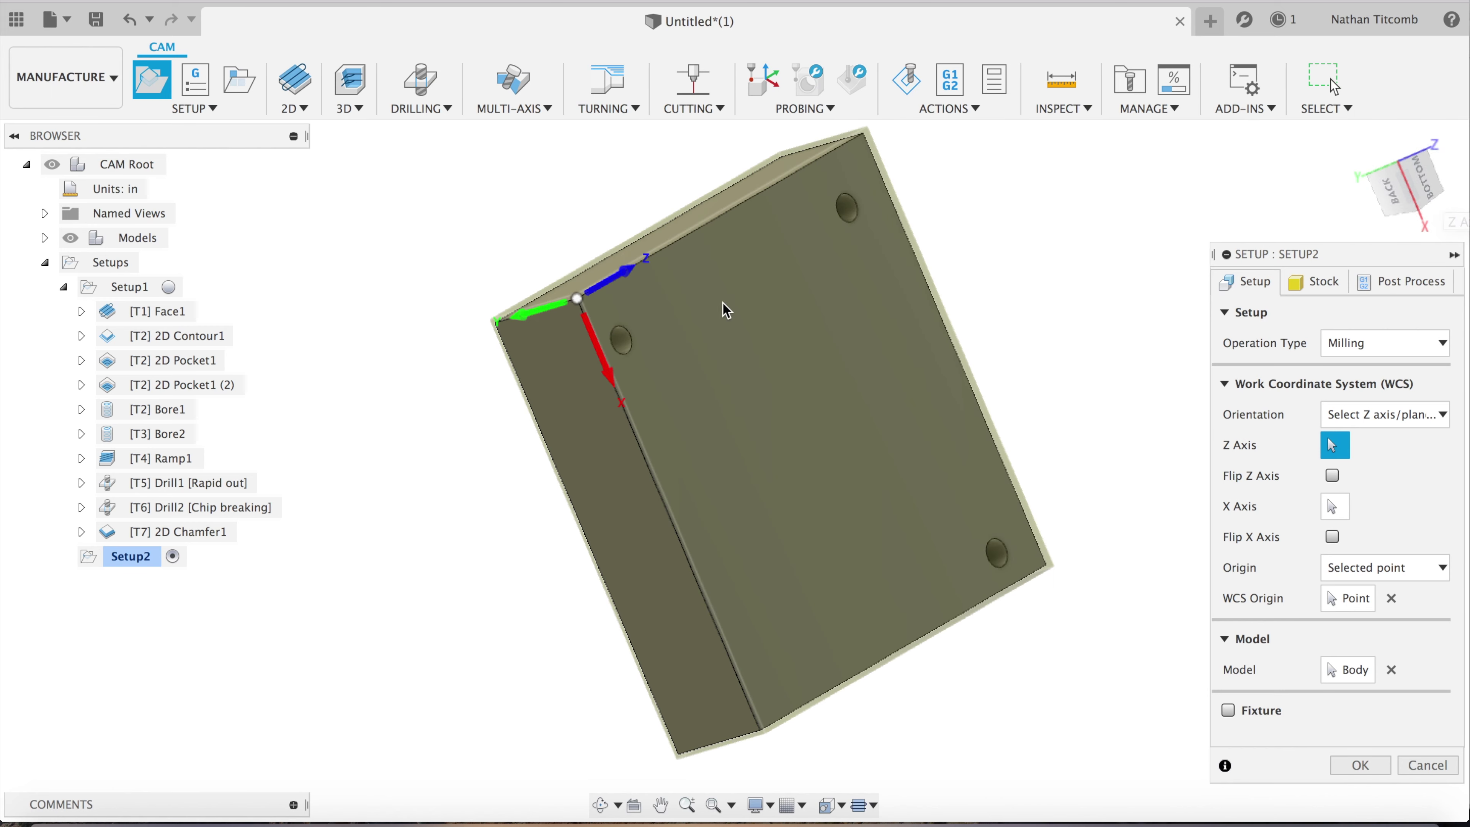
{"action": "left_click", "coordinate": [509, 323]}
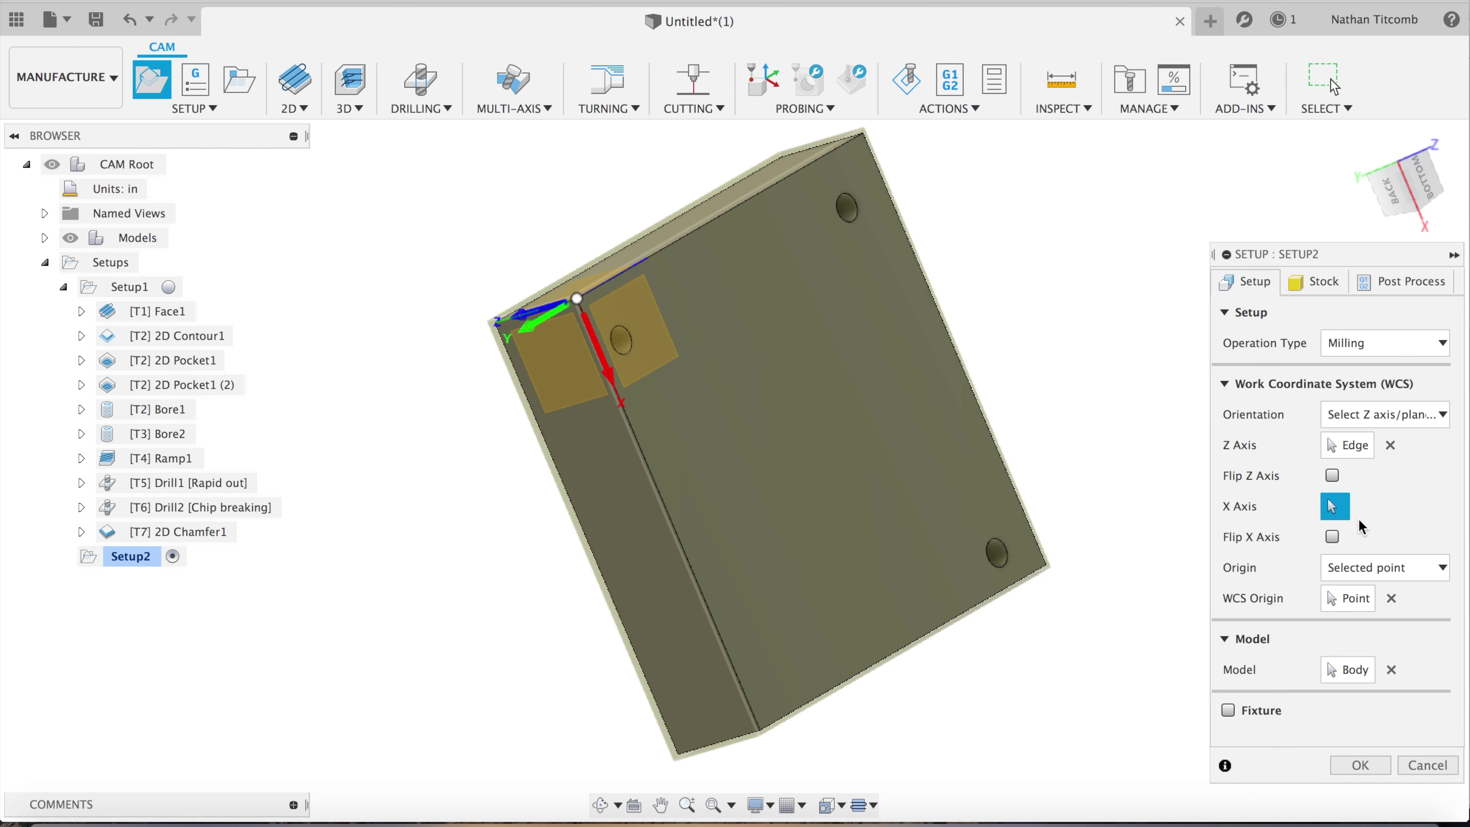
{"action": "left_click", "coordinate": [1332, 476]}
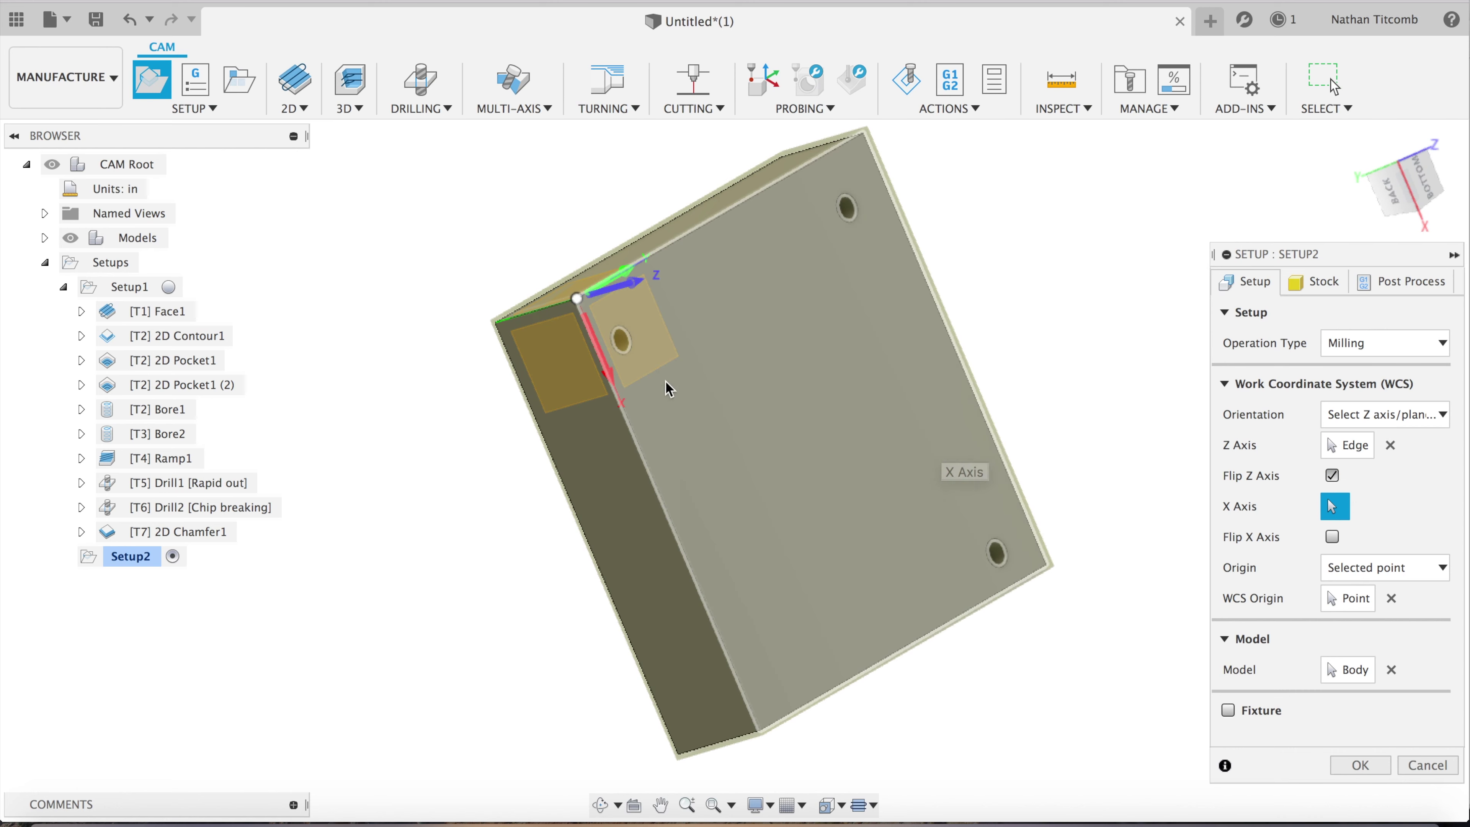
{"action": "left_click", "coordinate": [693, 242]}
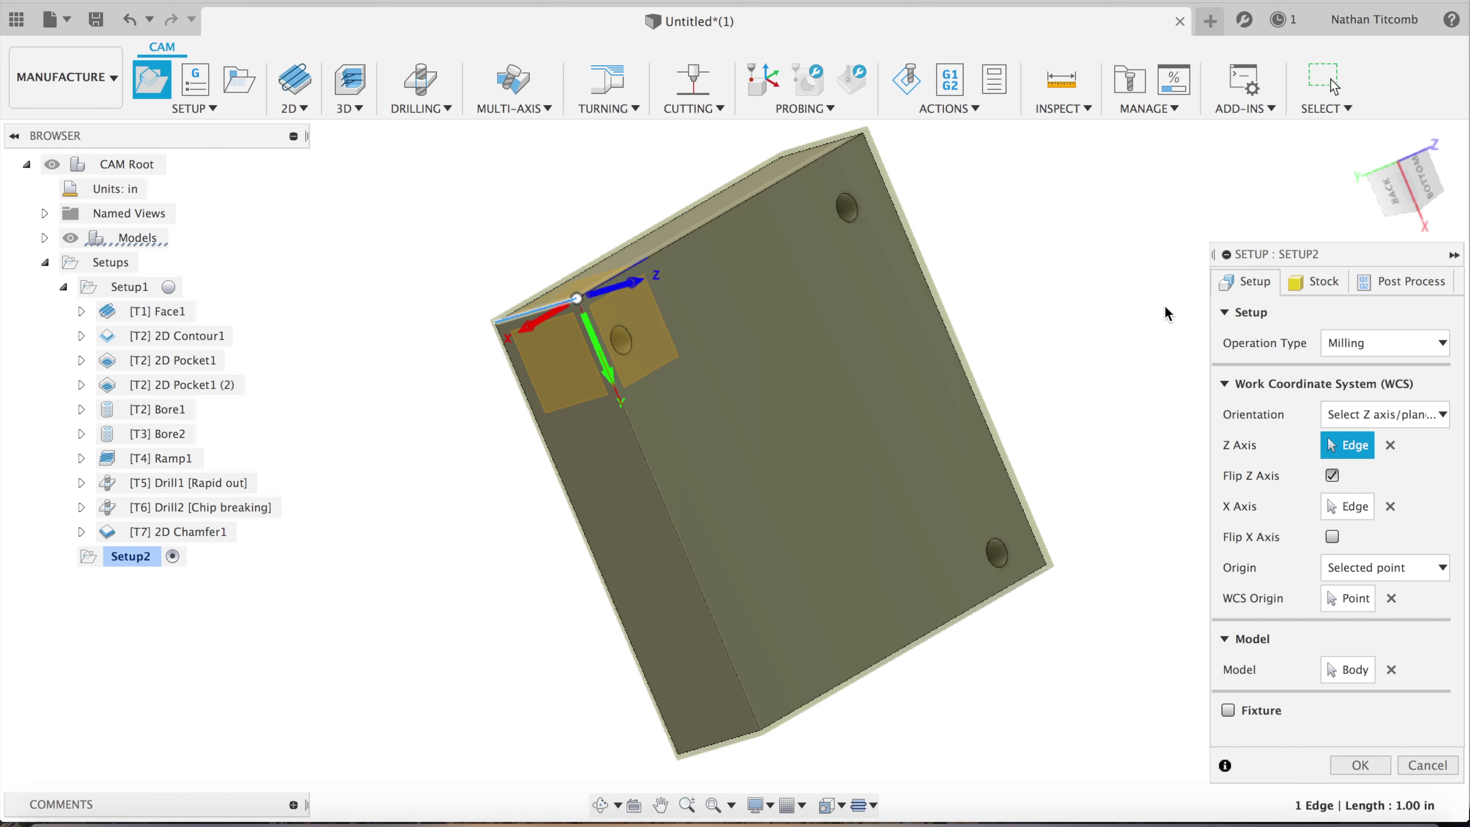
{"action": "left_click", "coordinate": [1434, 189]}
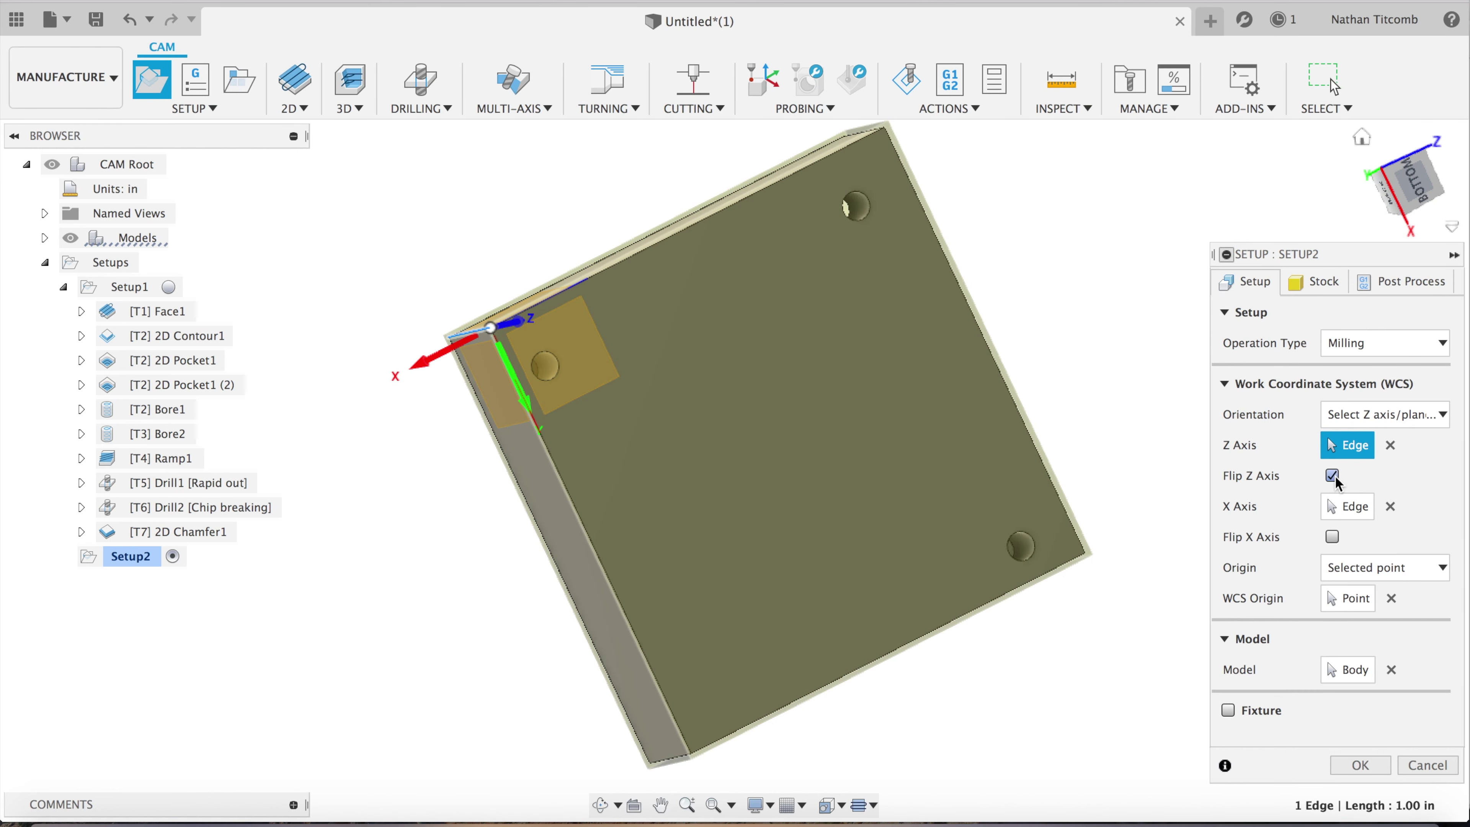
{"action": "left_click", "coordinate": [1333, 537]}
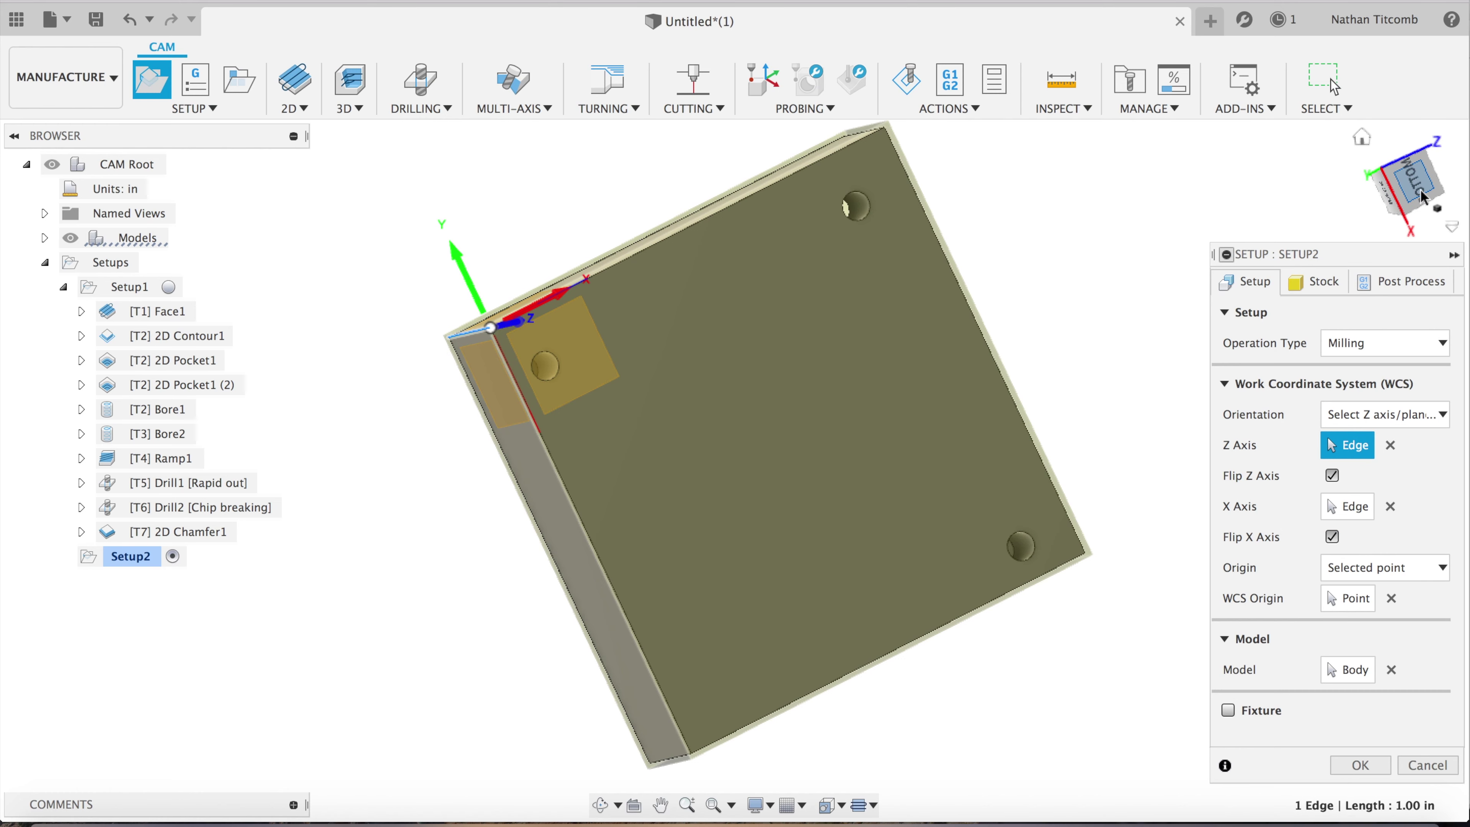
{"action": "left_click", "coordinate": [1438, 213]}
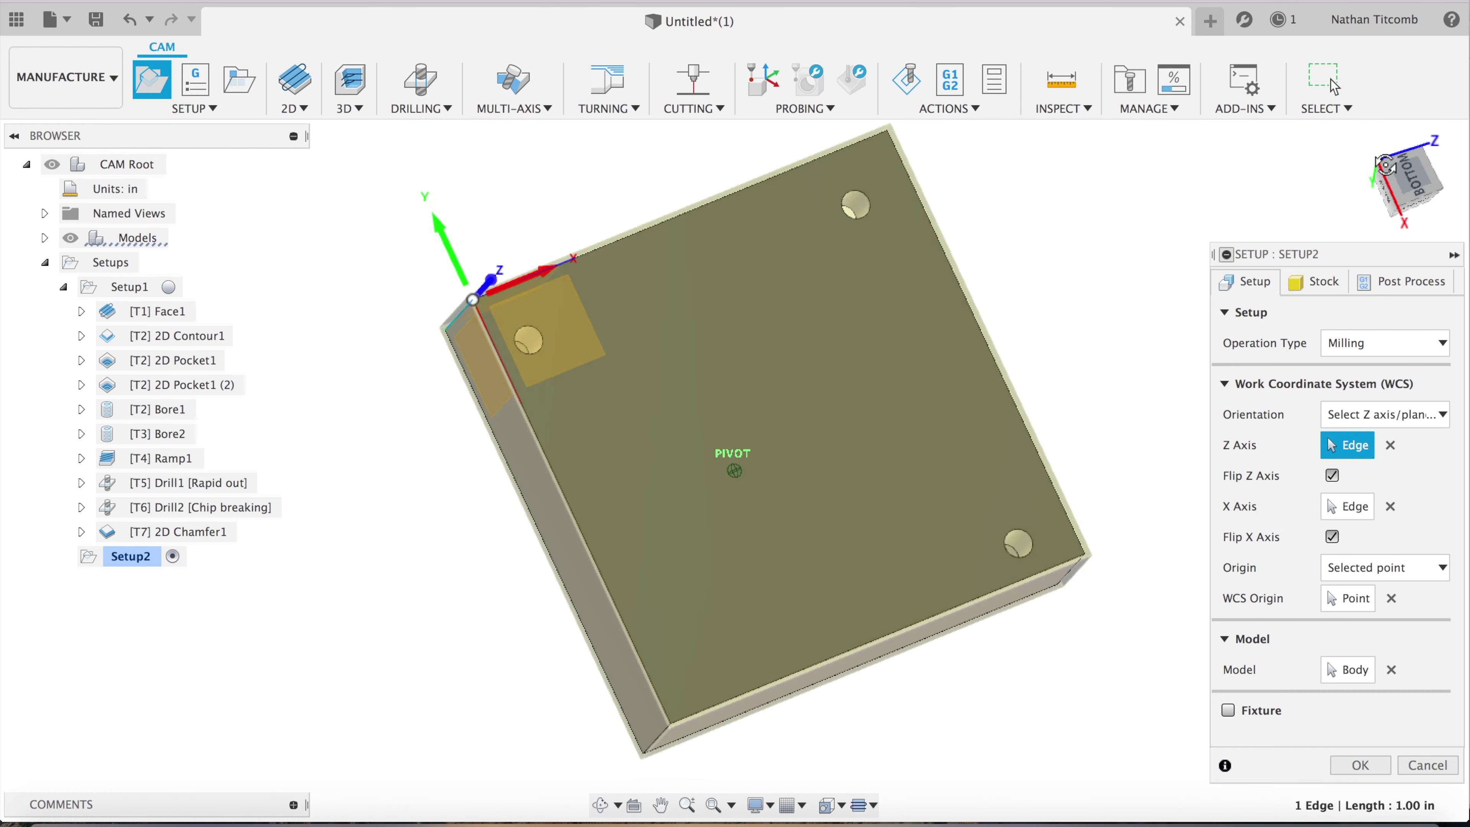
Set the stock side offset to 0 and top offset to 0.25, and accept Setup2
{"action": "left_click", "coordinate": [1320, 282]}
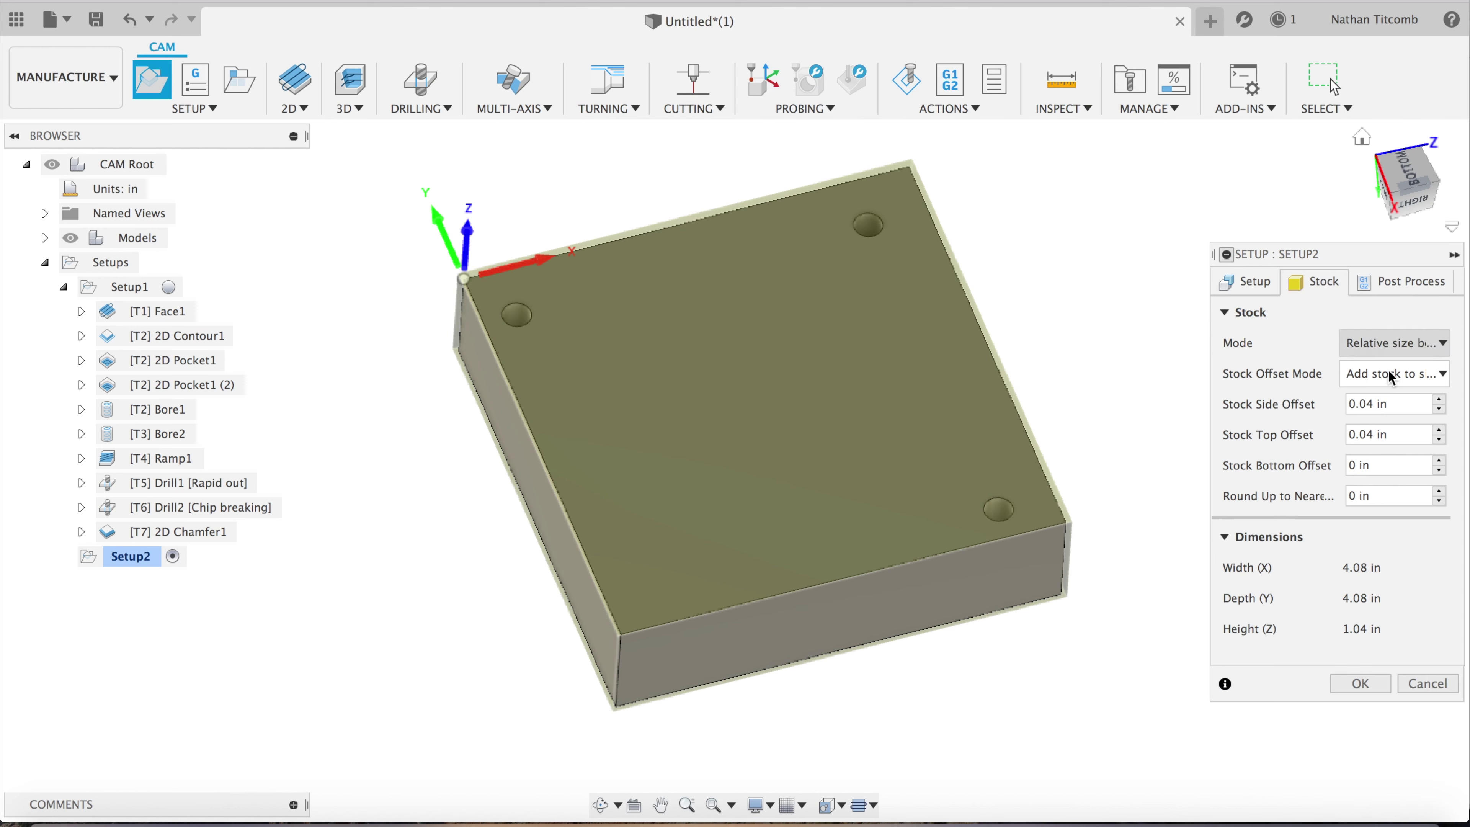
{"action": "left_click", "coordinate": [1411, 412]}
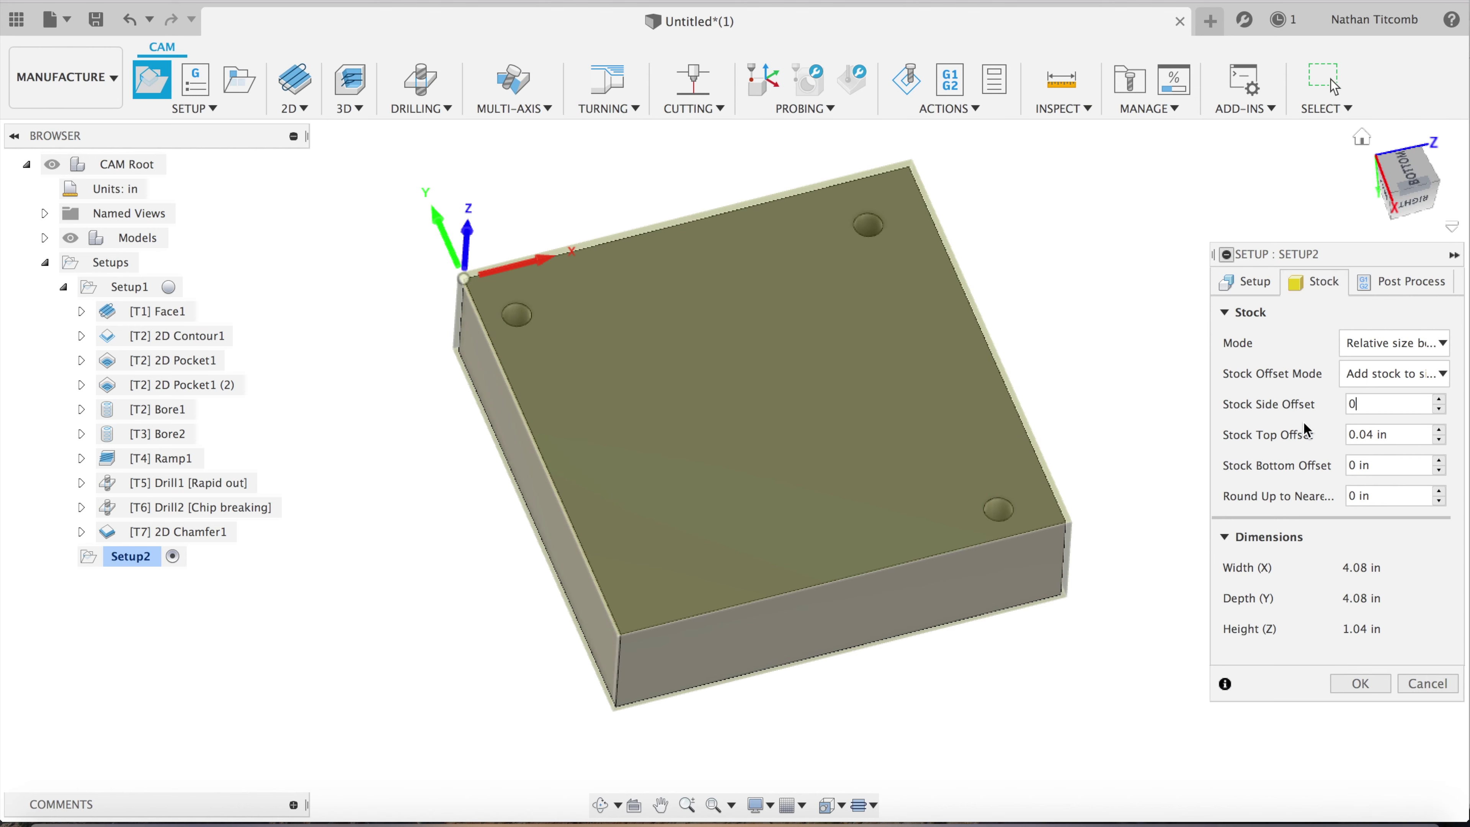
{"action": "type", "text": "0"}
{"action": "key", "text": "Tab"}
{"action": "type", "text": "0.25"}
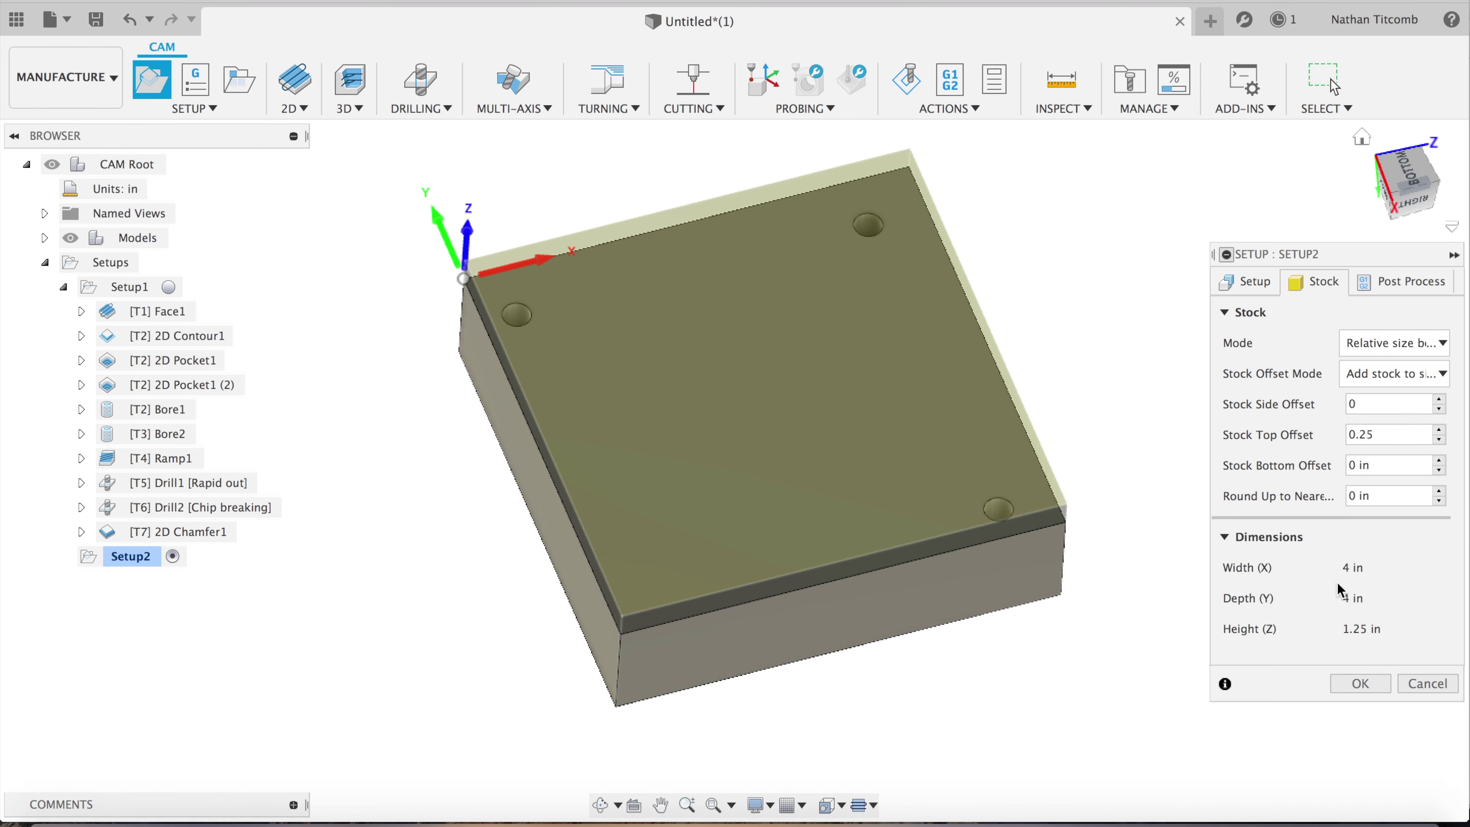
{"action": "left_click", "coordinate": [1365, 683]}
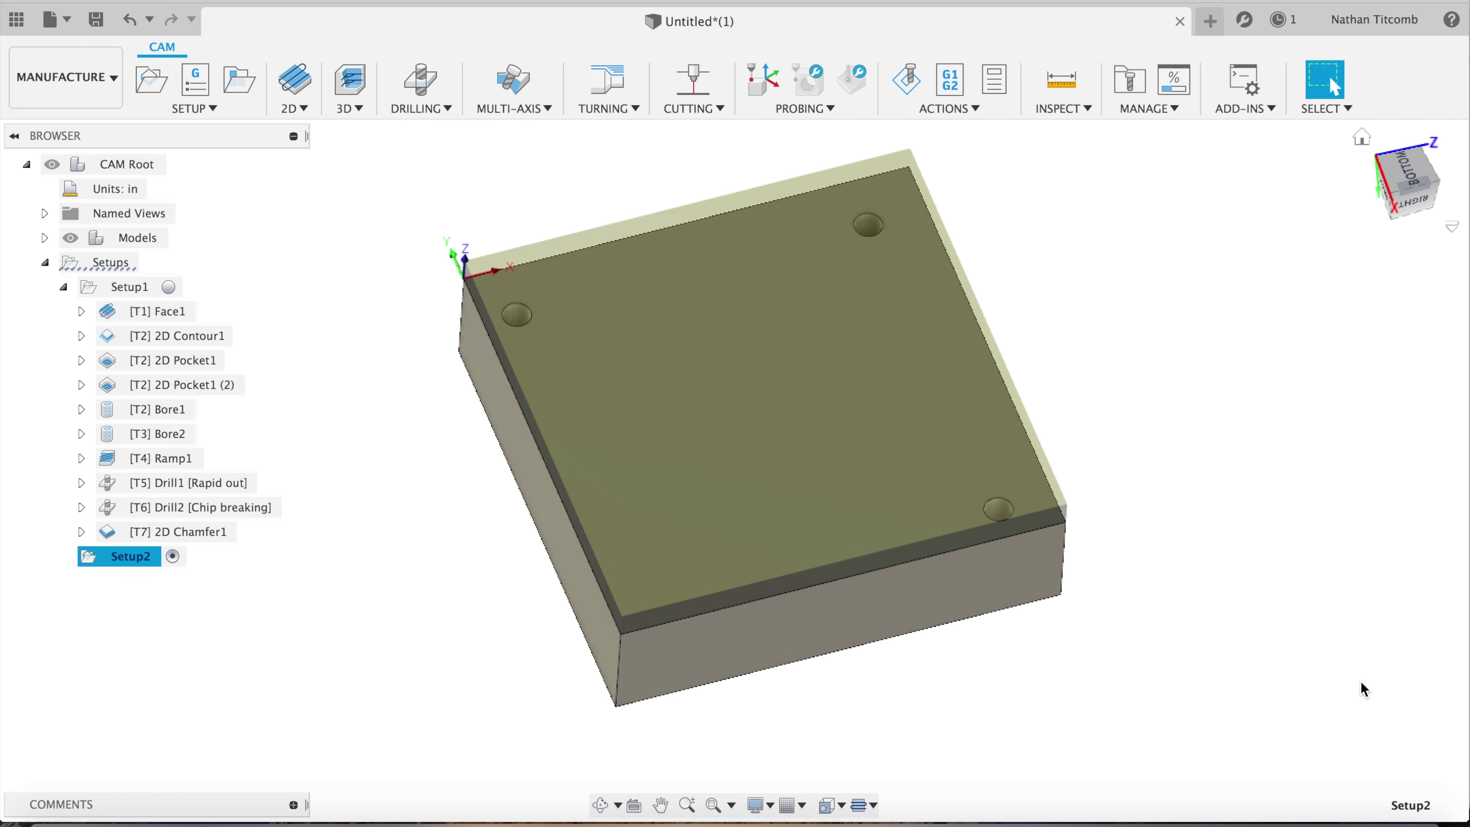
Start a Face operation using the 2 - Ø1/2" flat end mill
{"action": "left_click", "coordinate": [299, 116]}
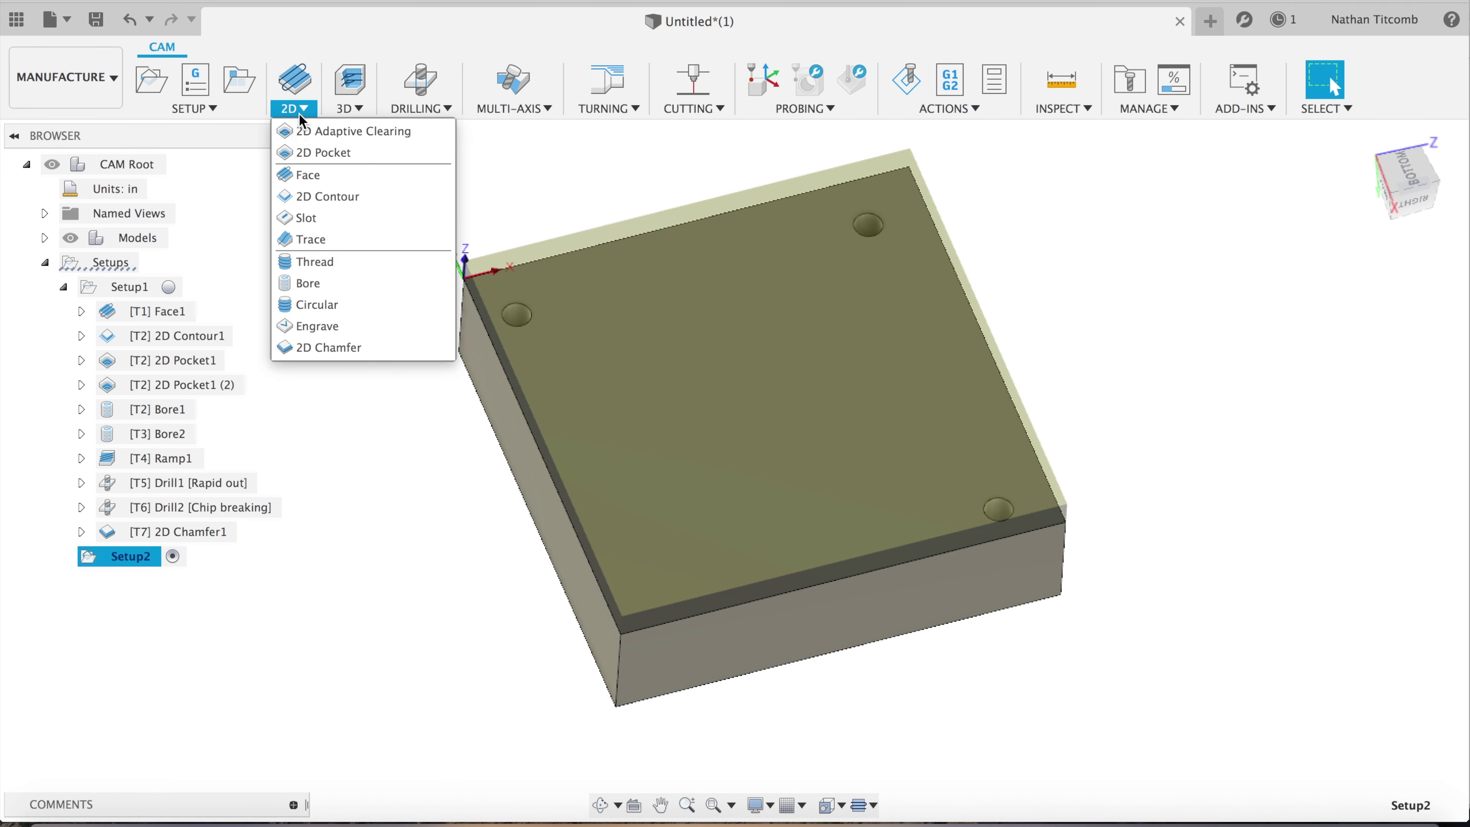
{"action": "left_click", "coordinate": [313, 174]}
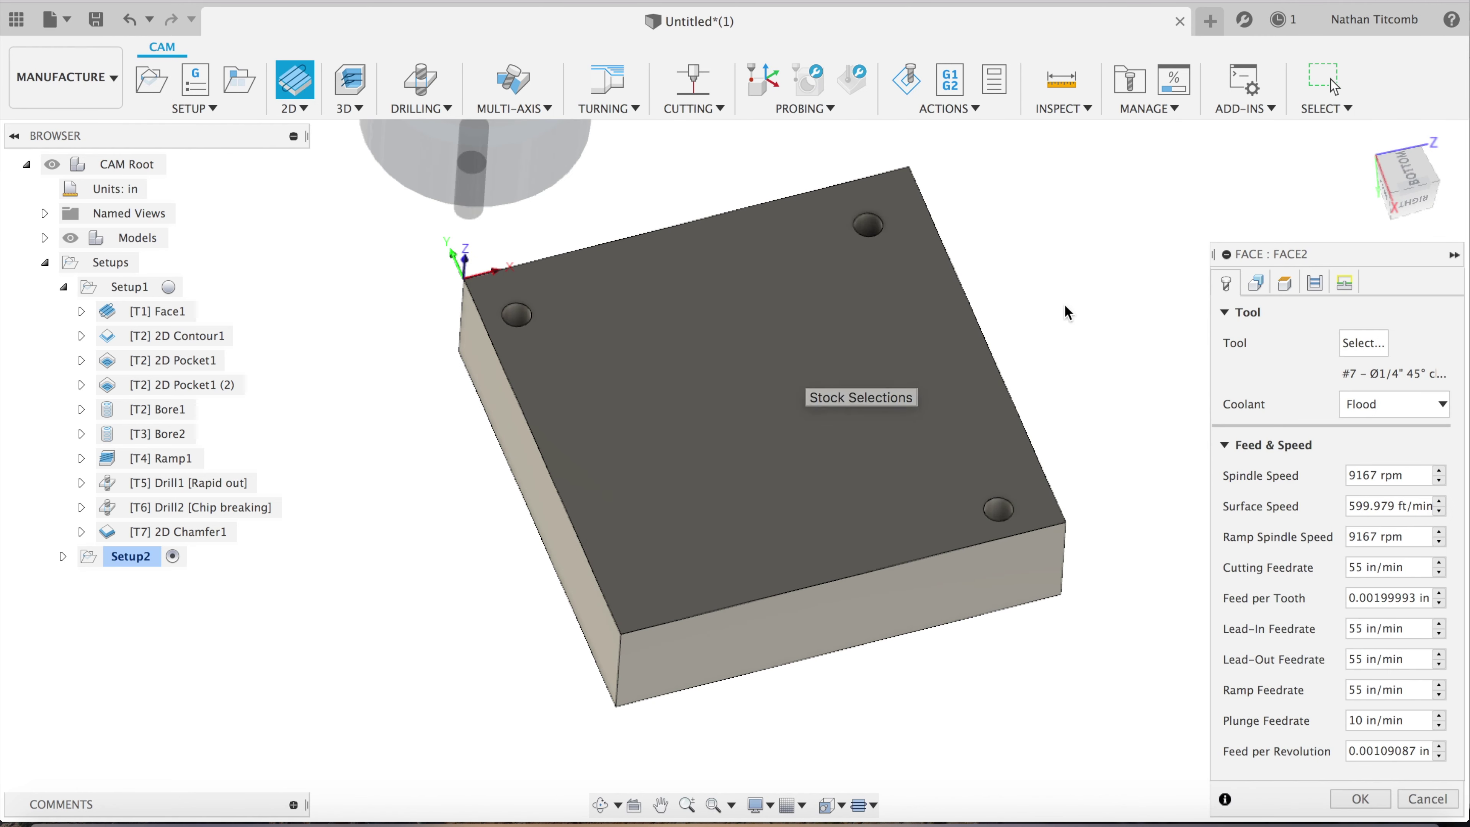
{"action": "left_click", "coordinate": [1363, 343]}
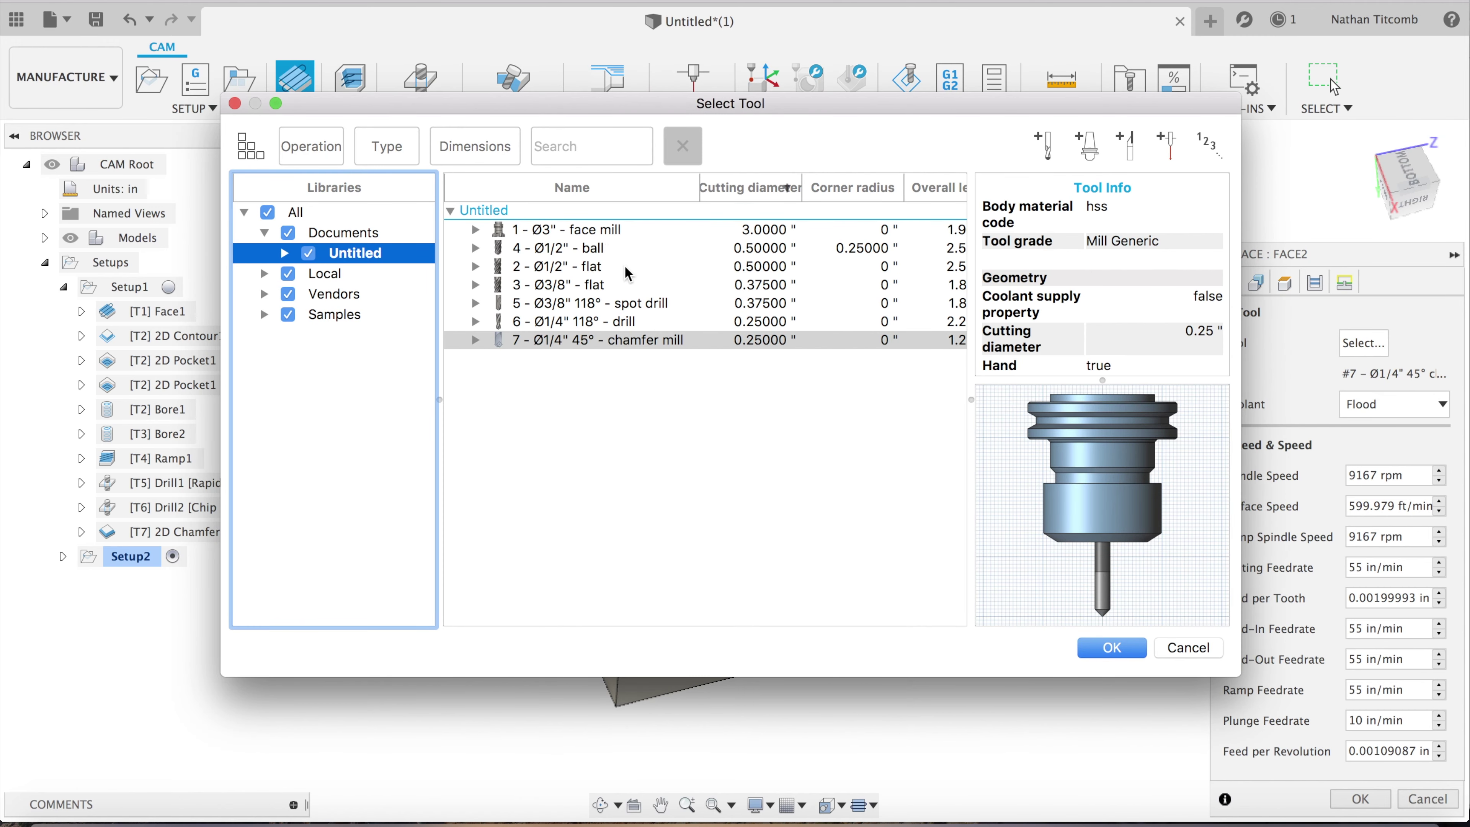
{"action": "left_click", "coordinate": [616, 266]}
{"action": "left_click", "coordinate": [1112, 649]}
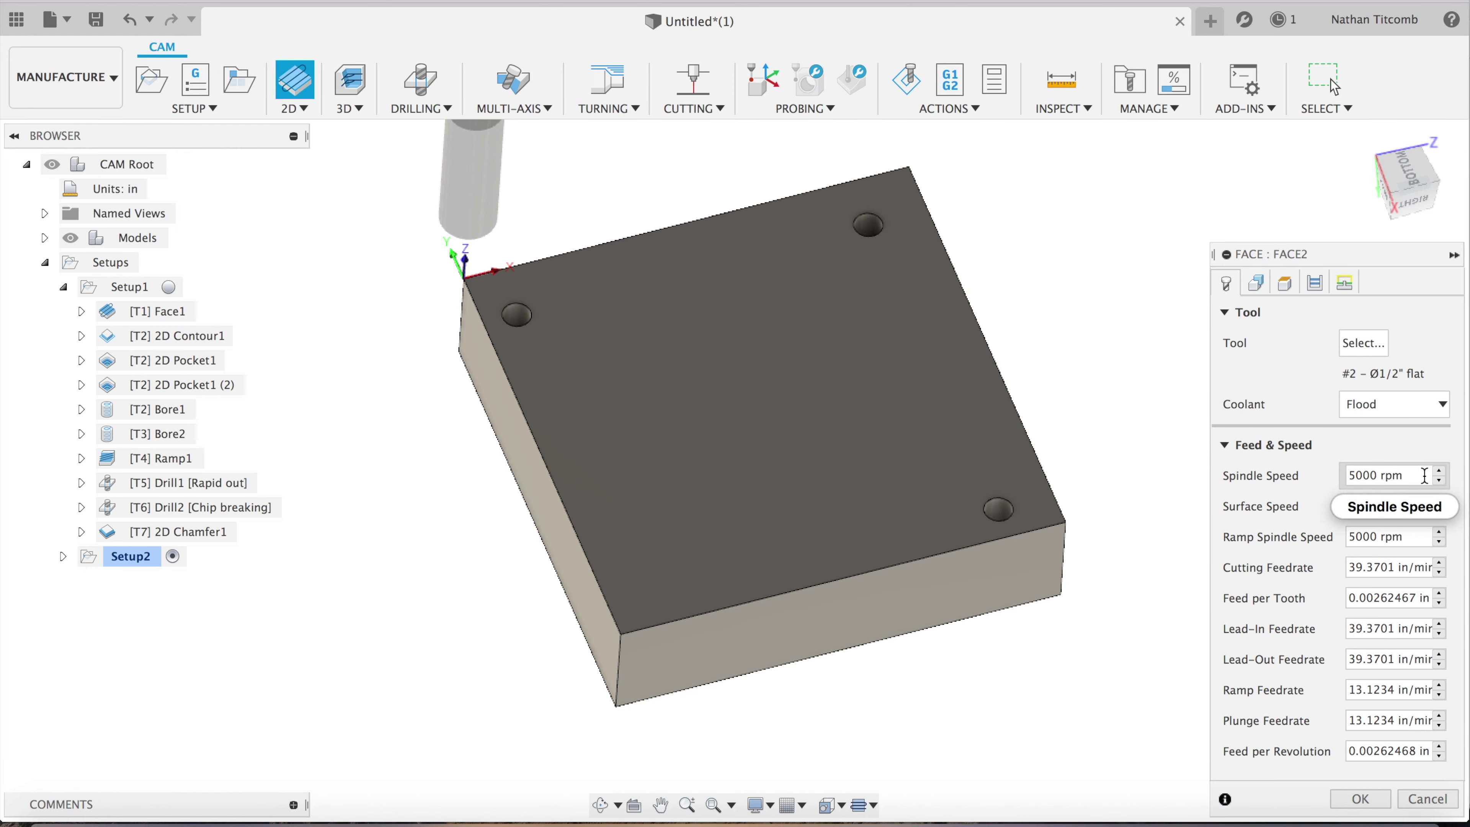
Check Face2's Passes and Geometry tabs, then bring up the feeds calculator in Chrome
{"action": "left_click", "coordinate": [1317, 283]}
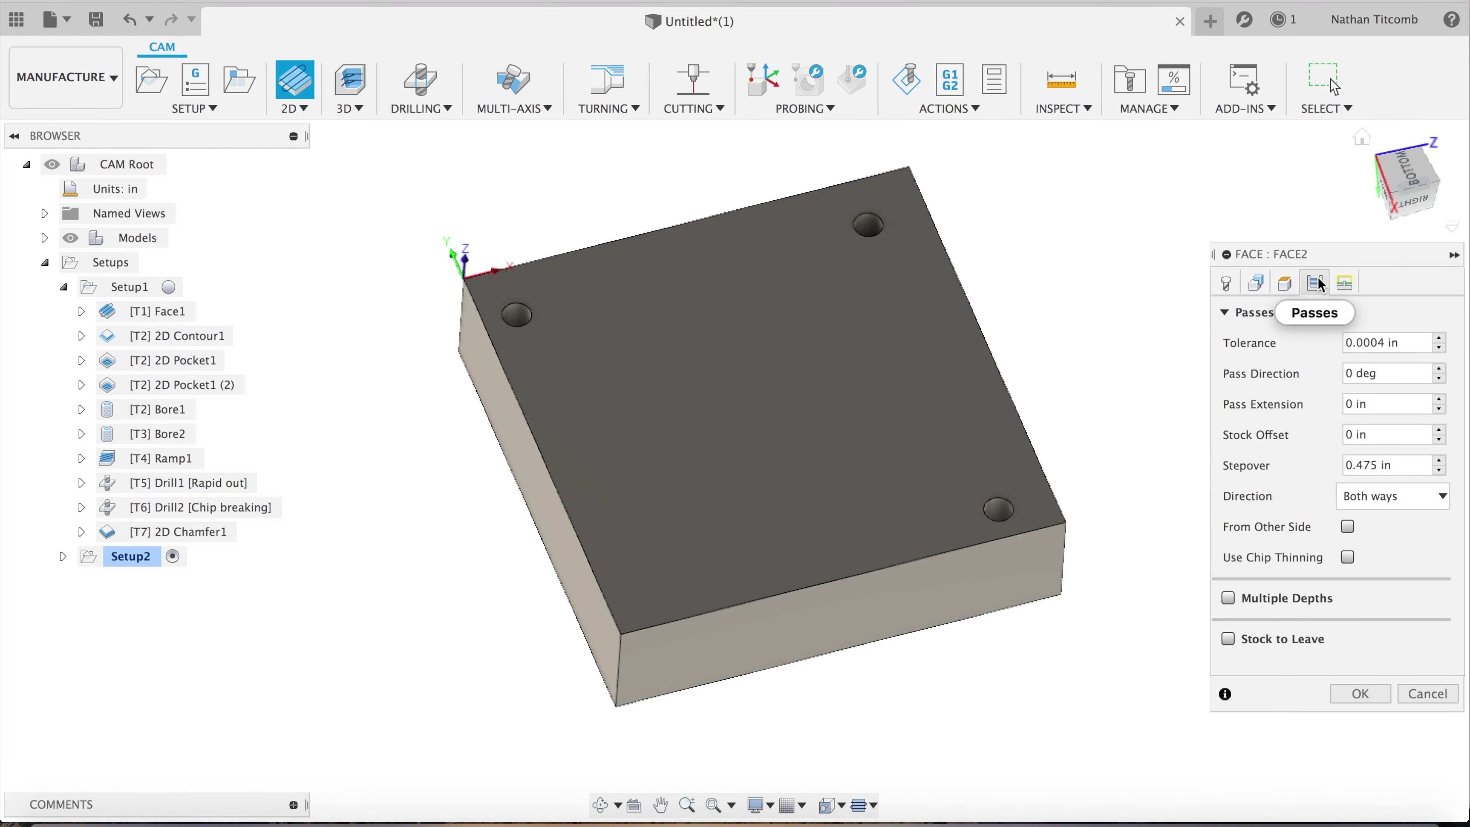
{"action": "left_click", "coordinate": [1258, 284]}
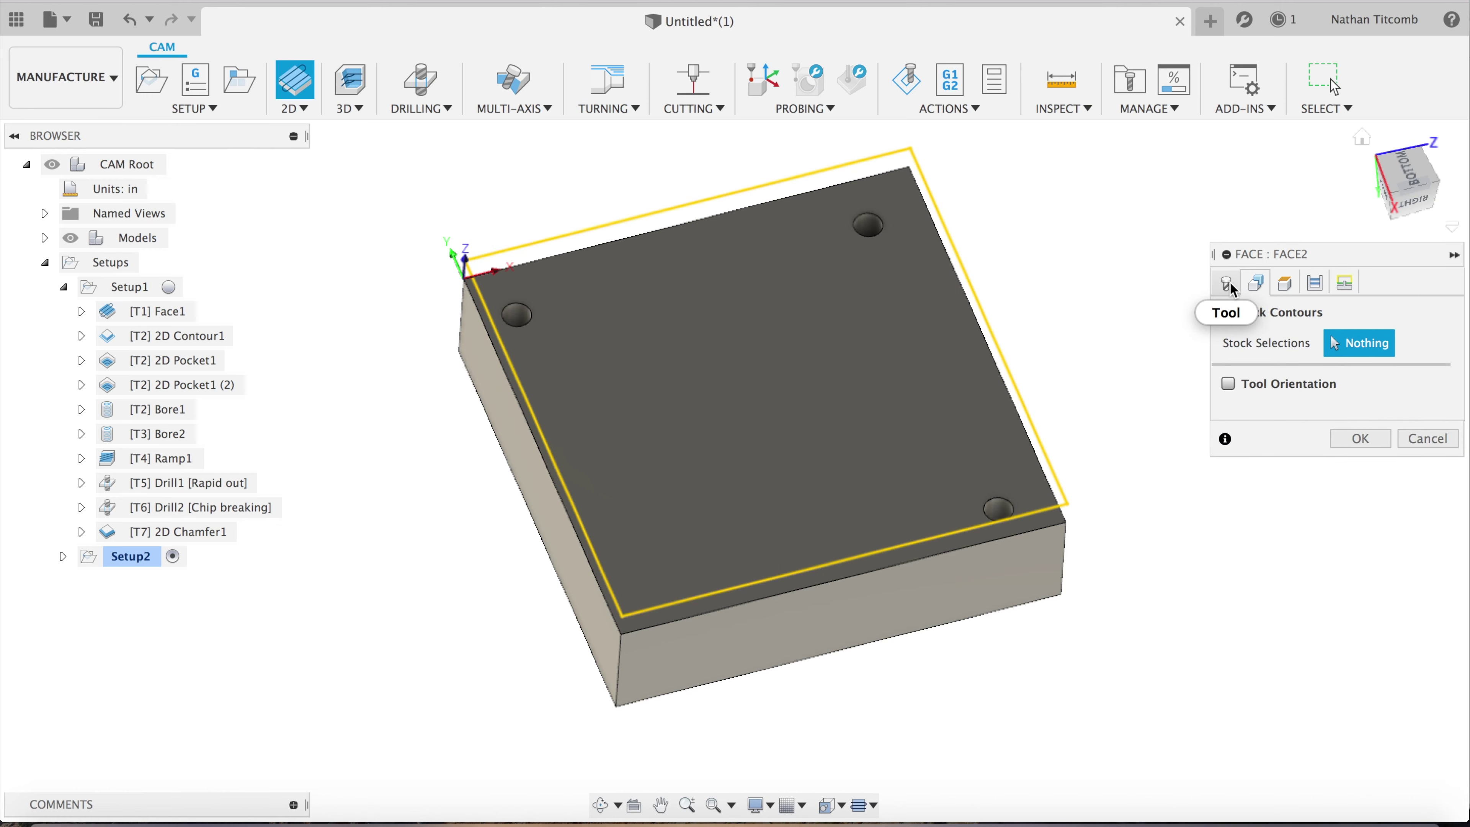
{"action": "left_click", "coordinate": [1229, 284]}
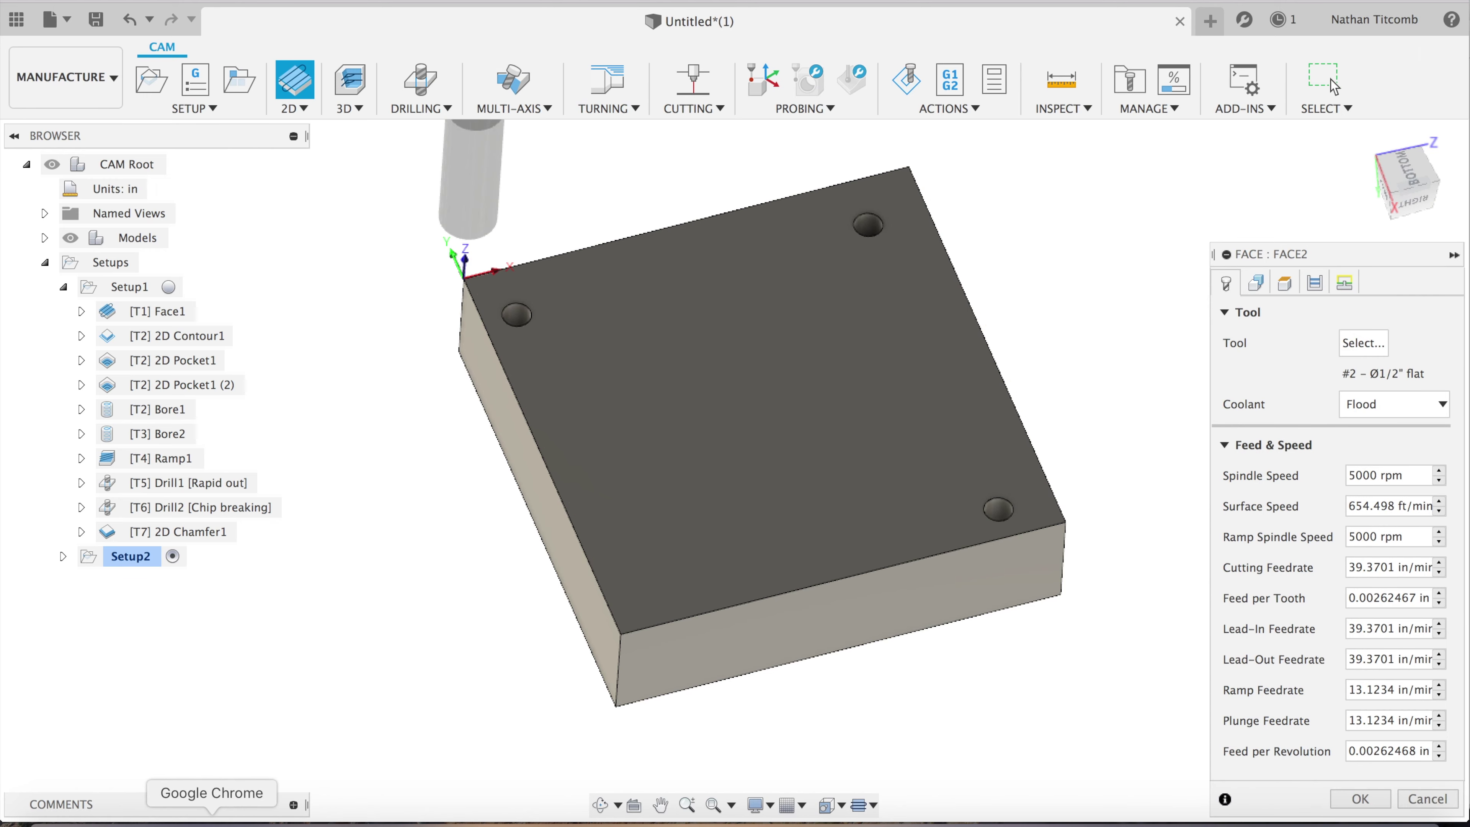
{"action": "left_click", "coordinate": [213, 821]}
{"action": "scroll", "coordinate": [931, 547], "scroll_direction": "up", "scroll_amount": 10}
{"action": "scroll", "coordinate": [943, 406], "scroll_direction": "down", "scroll_amount": 4}
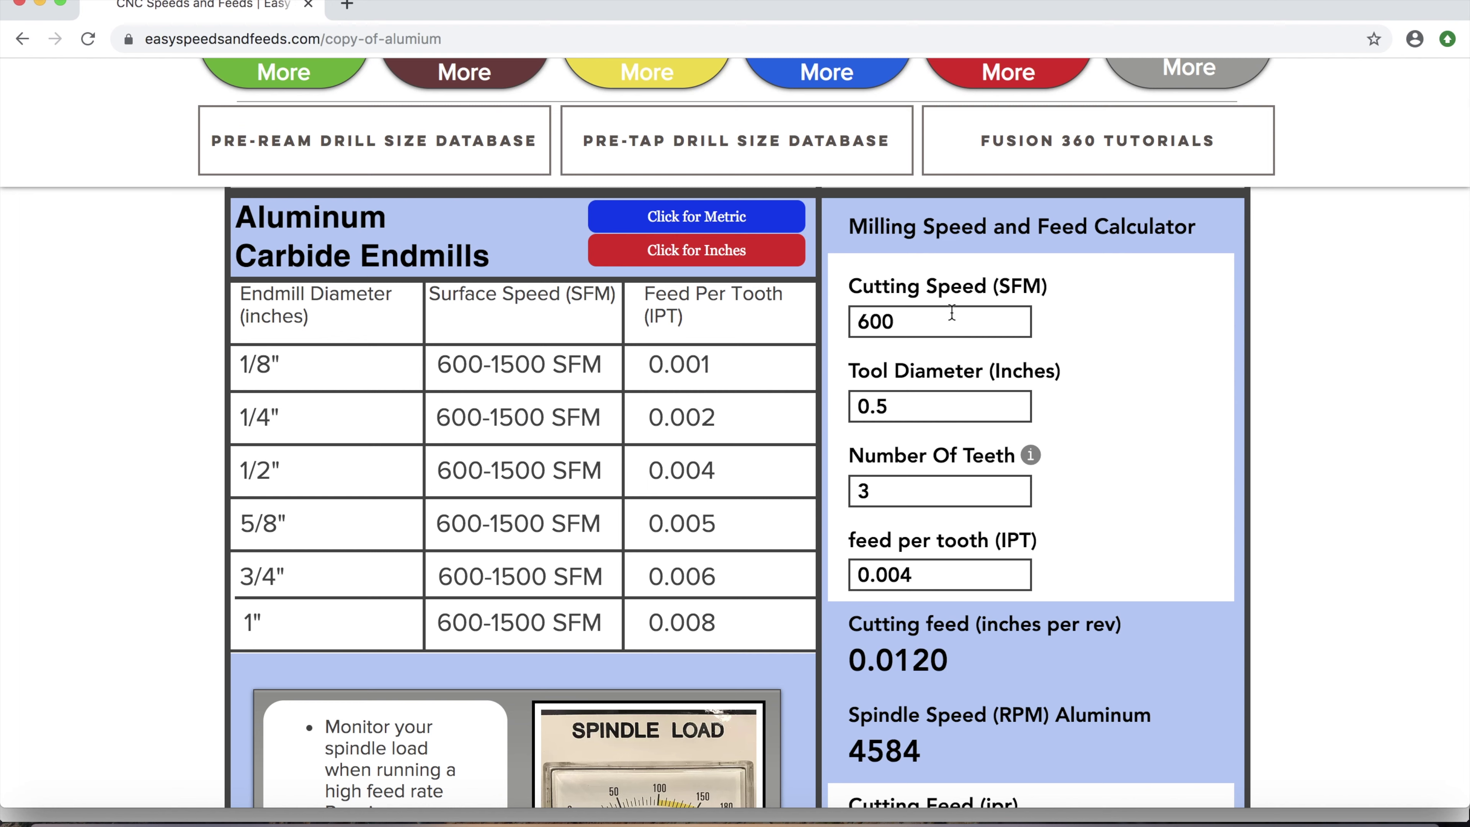
Enter 1200 cutting speed and 9167 RPM in the calculator to get a 110 in/min feed rate
{"action": "type", "text": "1200"}
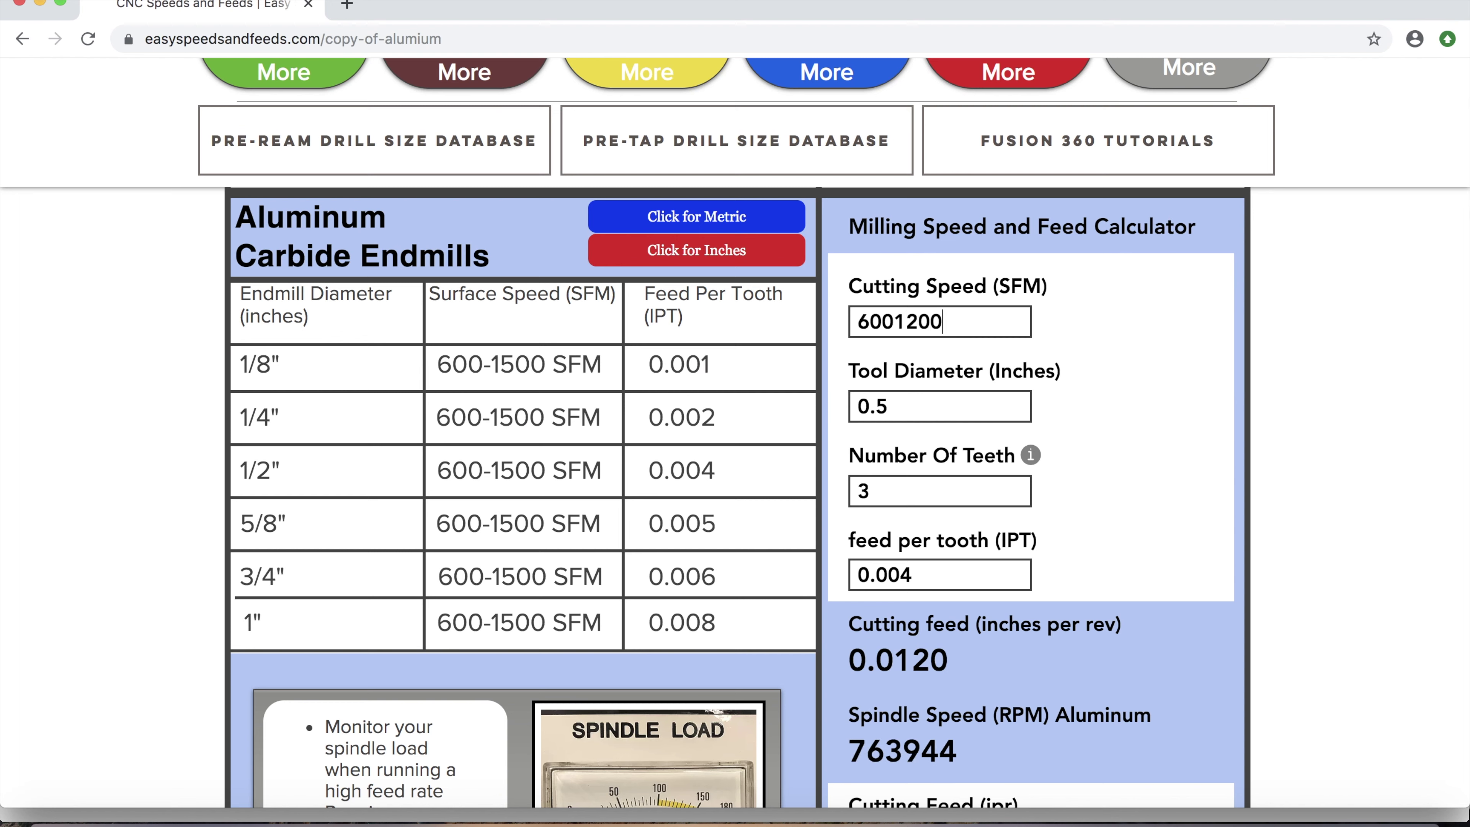
{"action": "left_click_drag", "start_coordinate": [938, 323], "coordinate": [859, 323]}
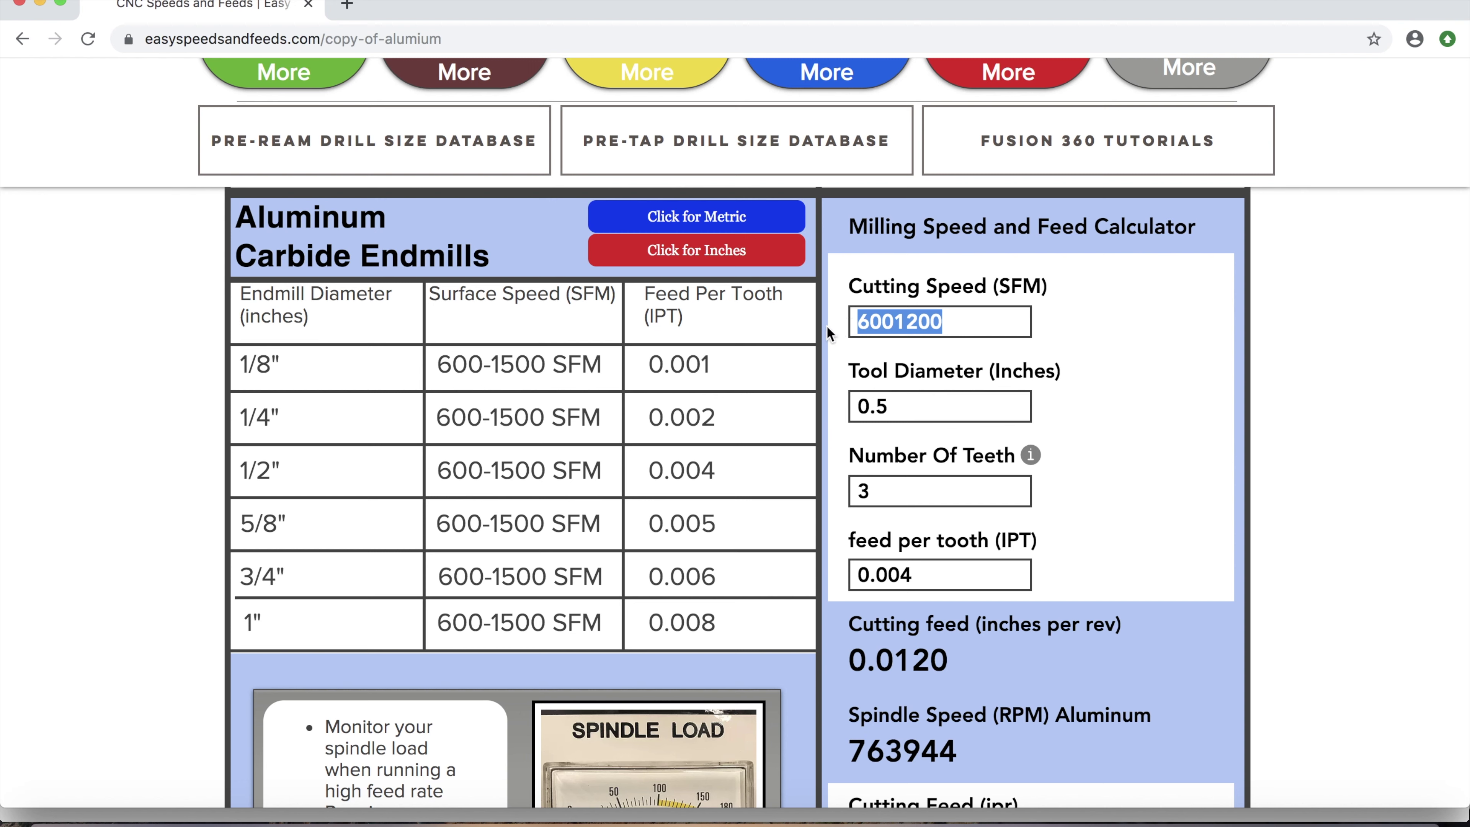
{"action": "type", "text": "1200"}
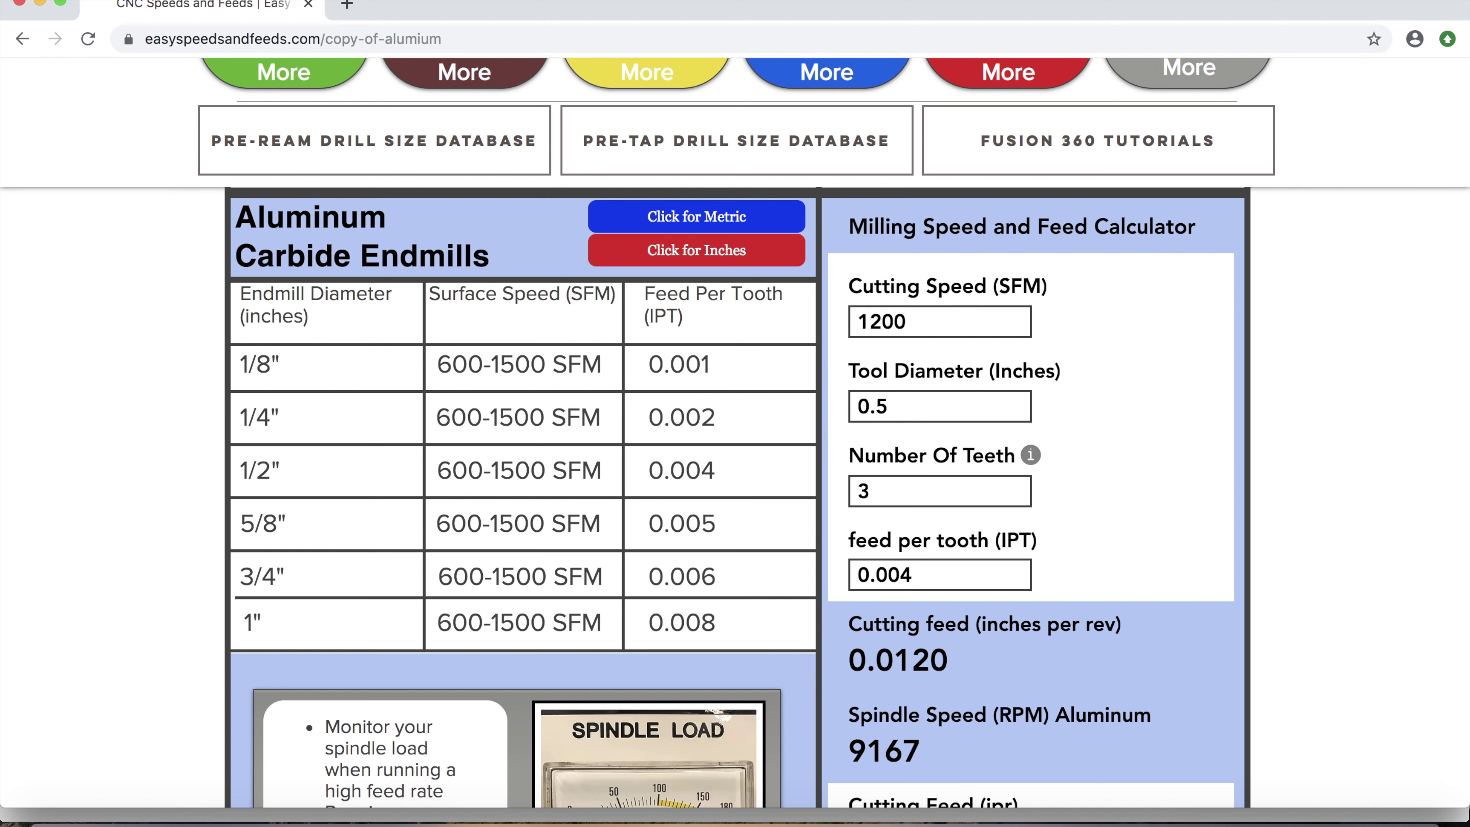
{"action": "key", "text": "Tab"}
{"action": "key", "text": "Tab"}
{"action": "key", "text": "Tab"}
{"action": "scroll", "coordinate": [735, 434], "scroll_direction": "down", "scroll_amount": 5}
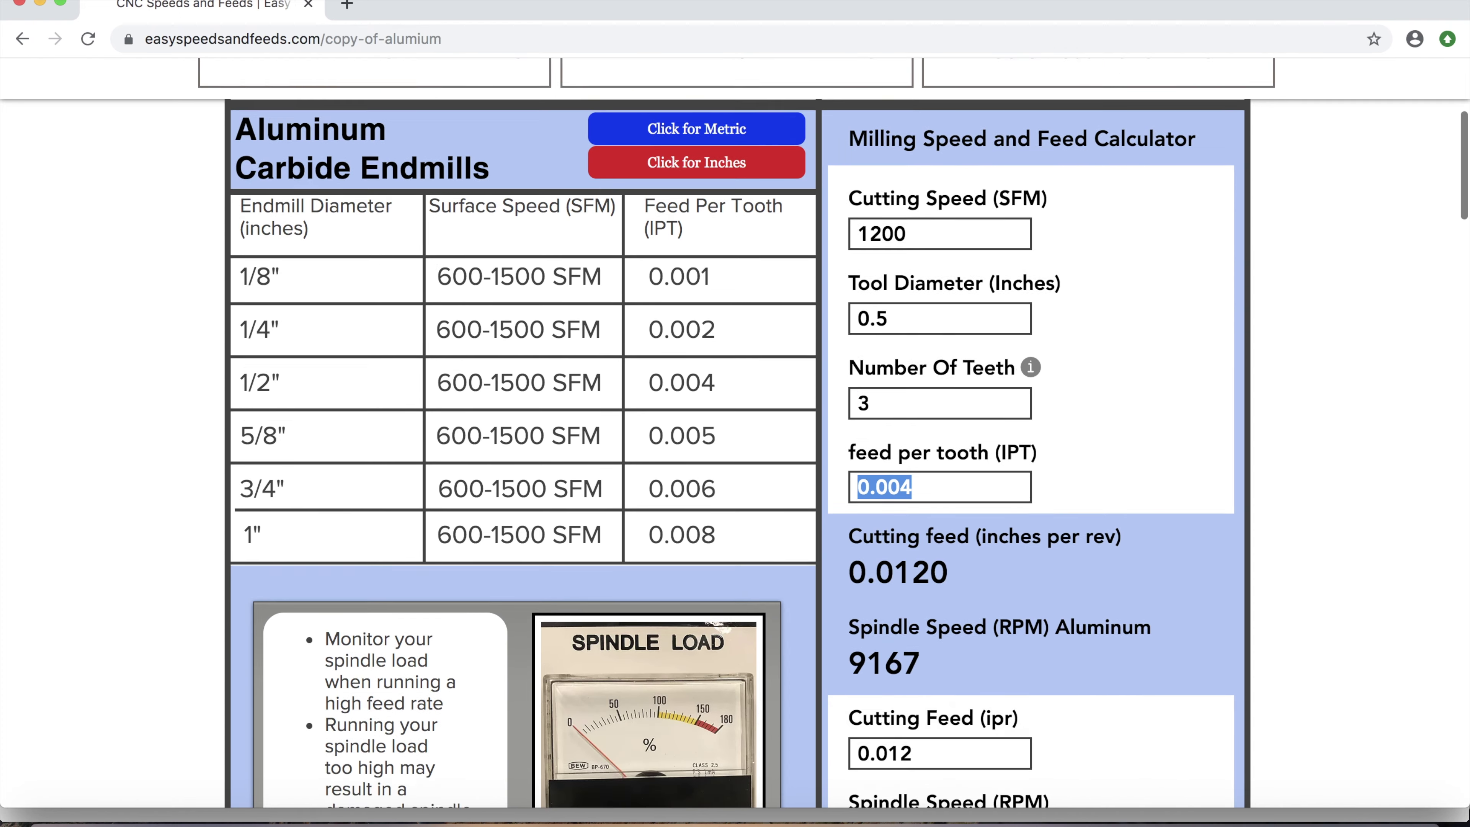
{"action": "key", "text": "Tab"}
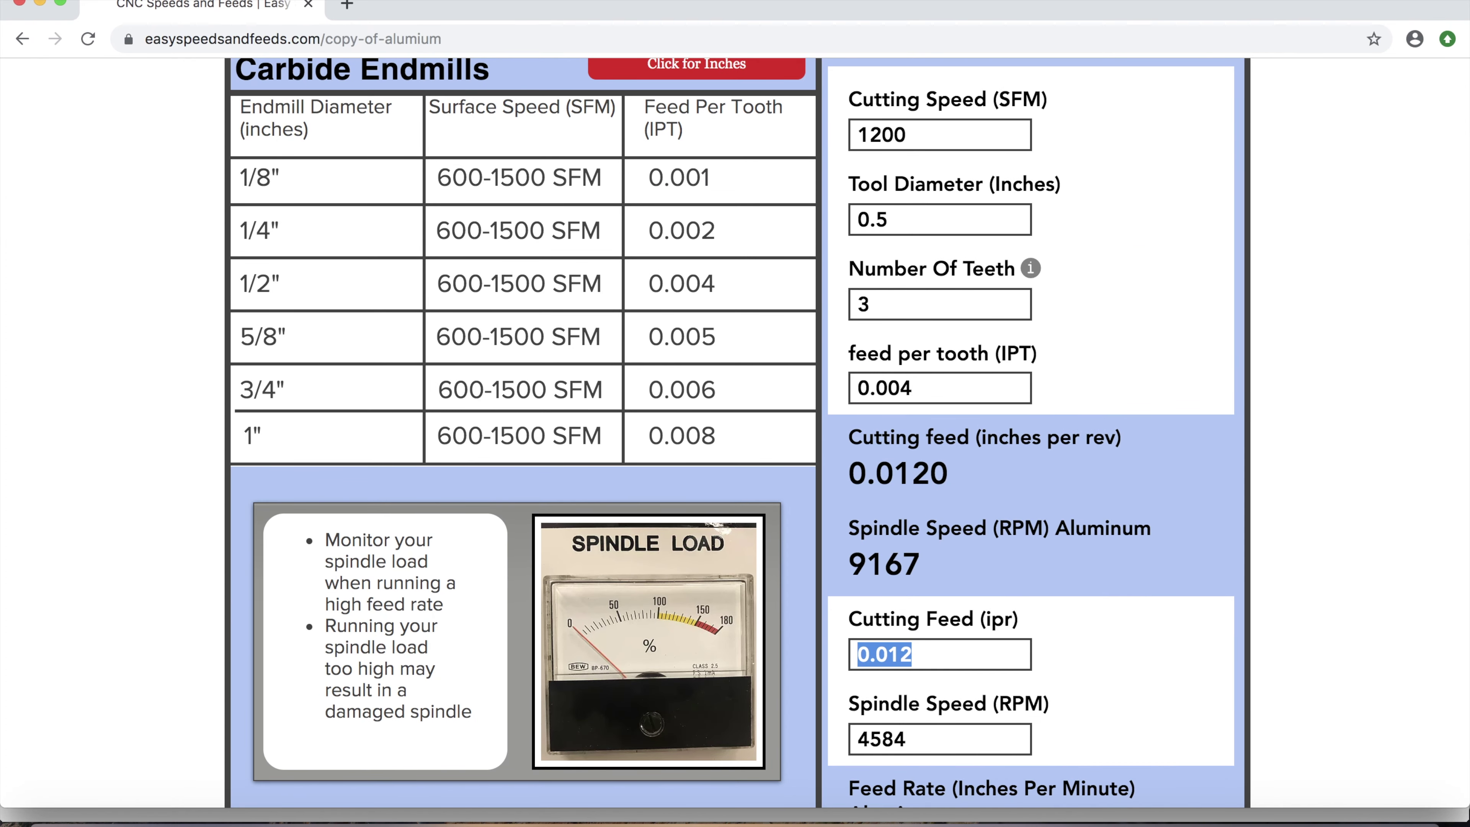
{"action": "key", "text": "Tab"}
{"action": "type", "text": "916"}
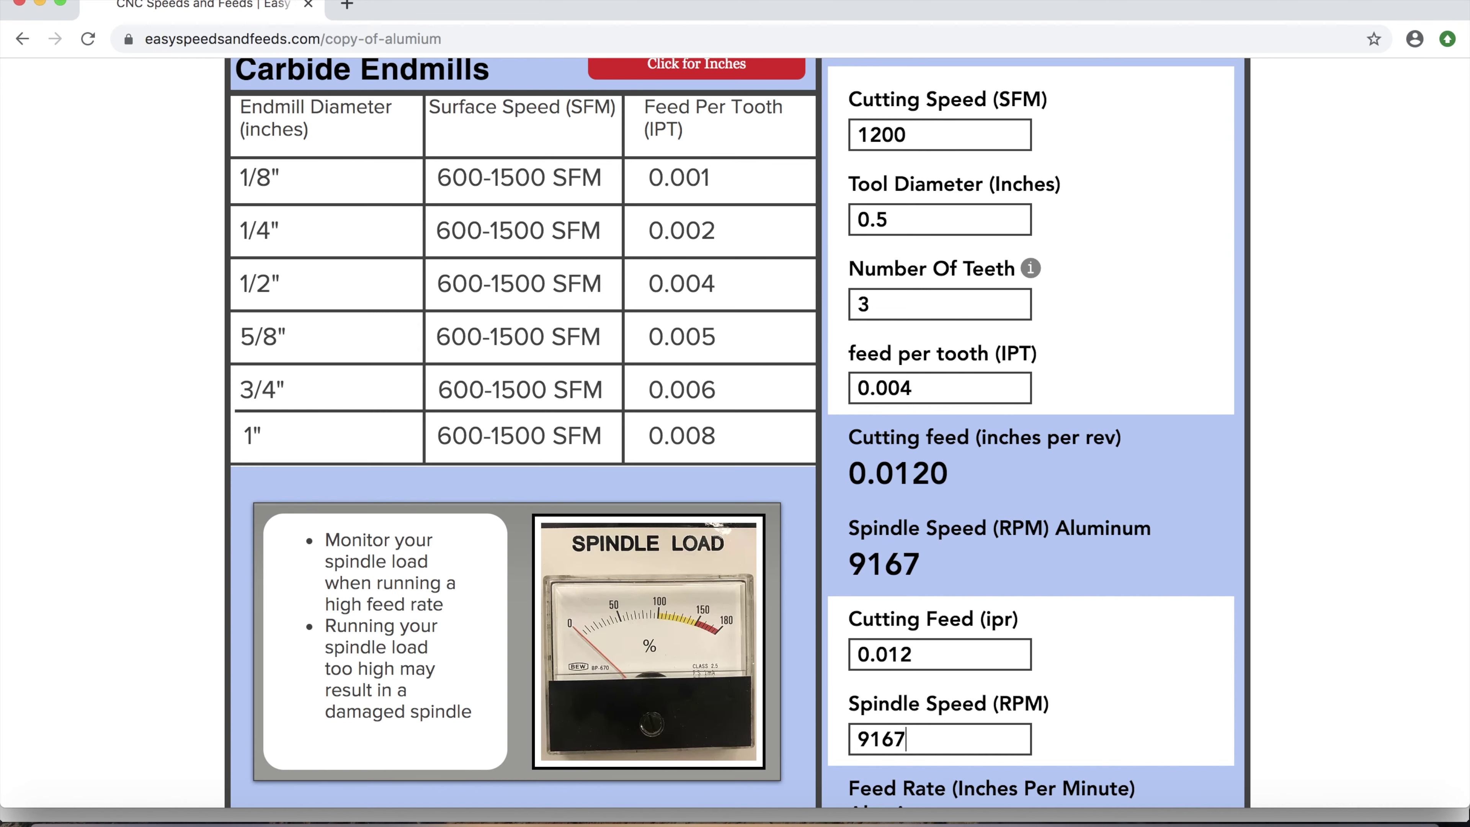
{"action": "type", "text": "7"}
{"action": "scroll", "coordinate": [830, 326], "scroll_direction": "down", "scroll_amount": 4}
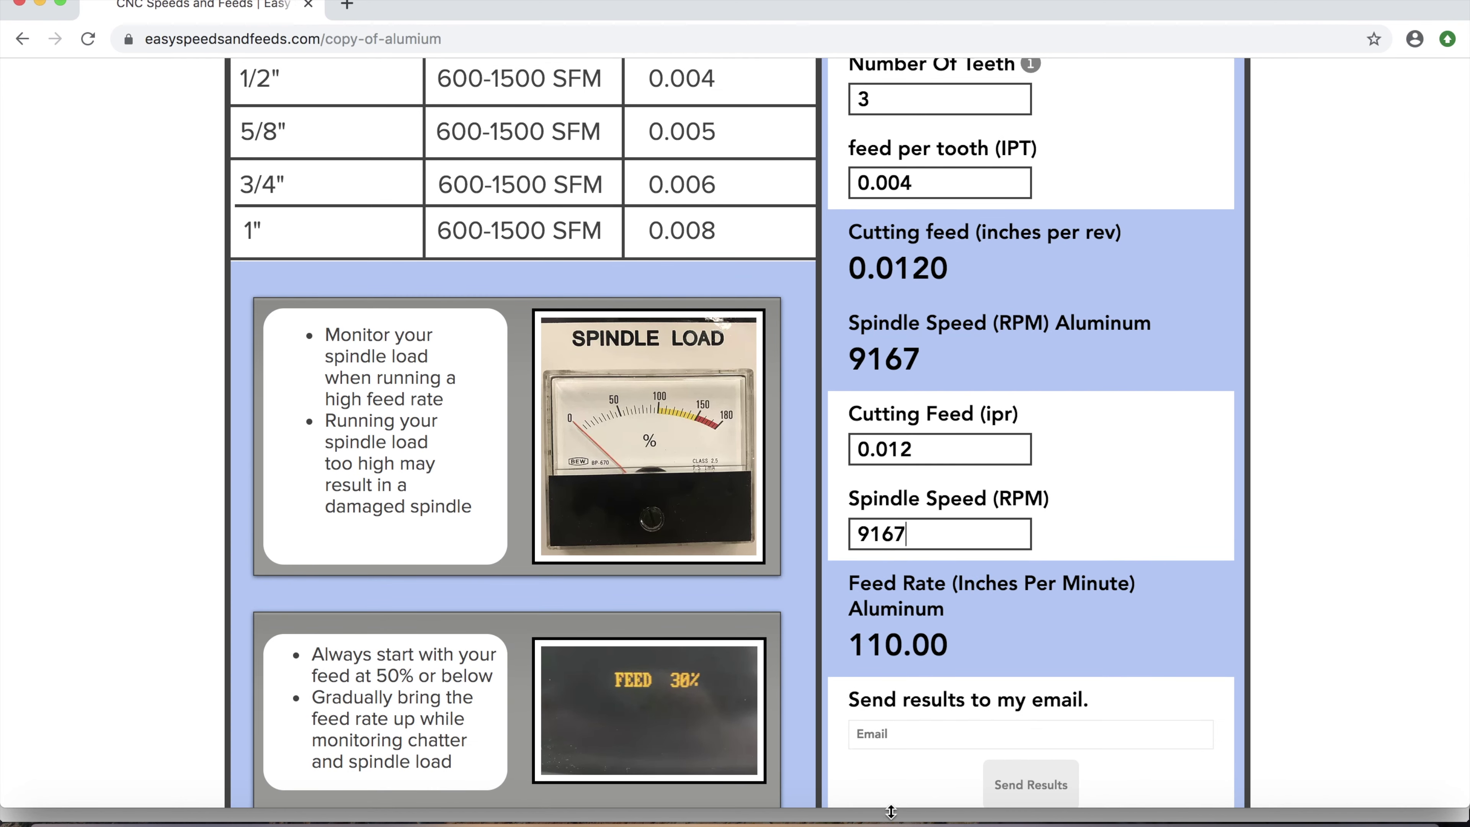
{"action": "left_click", "coordinate": [843, 817]}
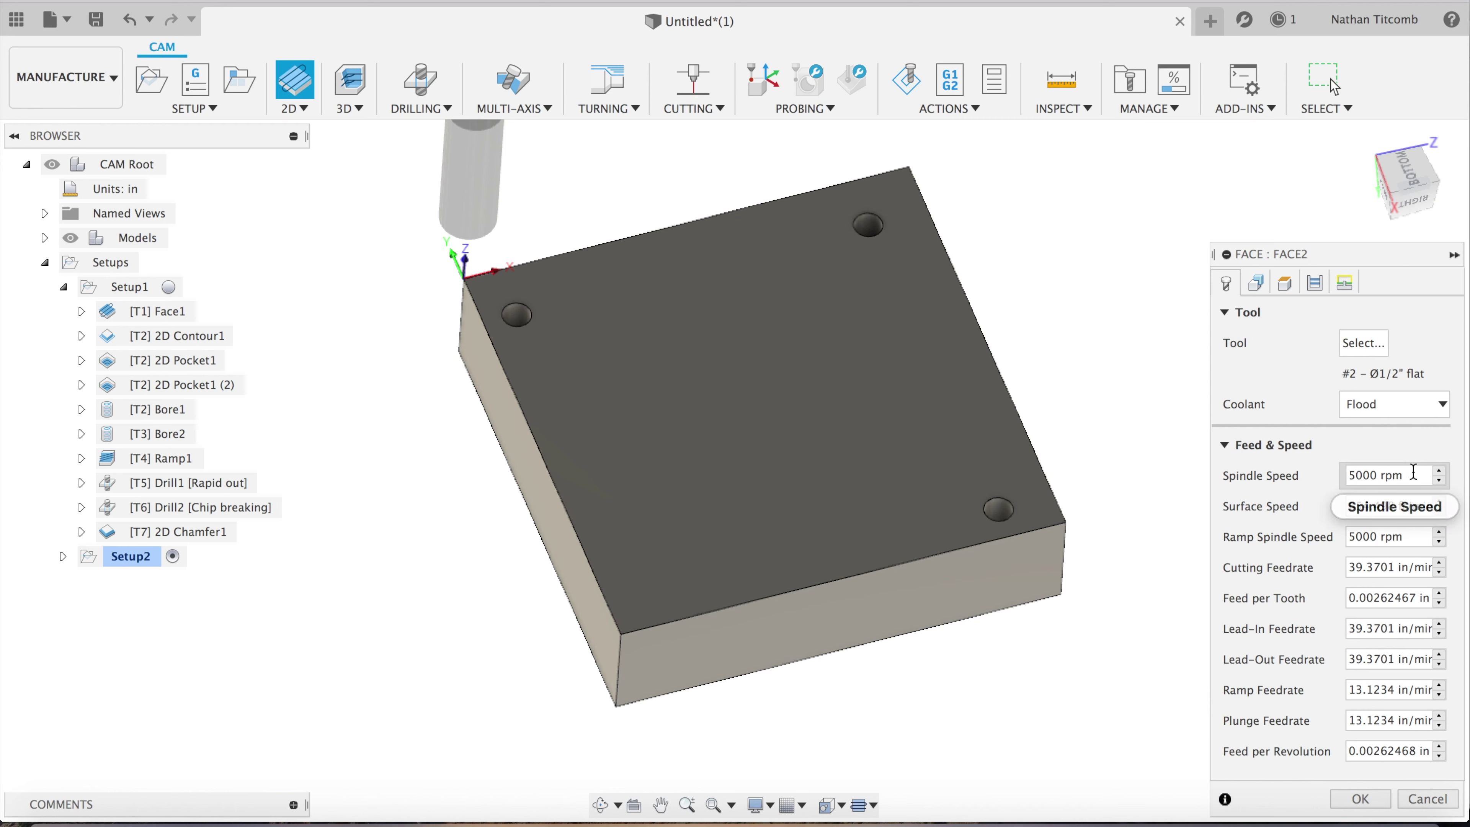
Set Face2's spindle speed to 9167 rpm and cutting feedrate to 110
{"action": "left_click_drag", "start_coordinate": [1412, 470], "coordinate": [1278, 479]}
{"action": "type", "text": "9167"}
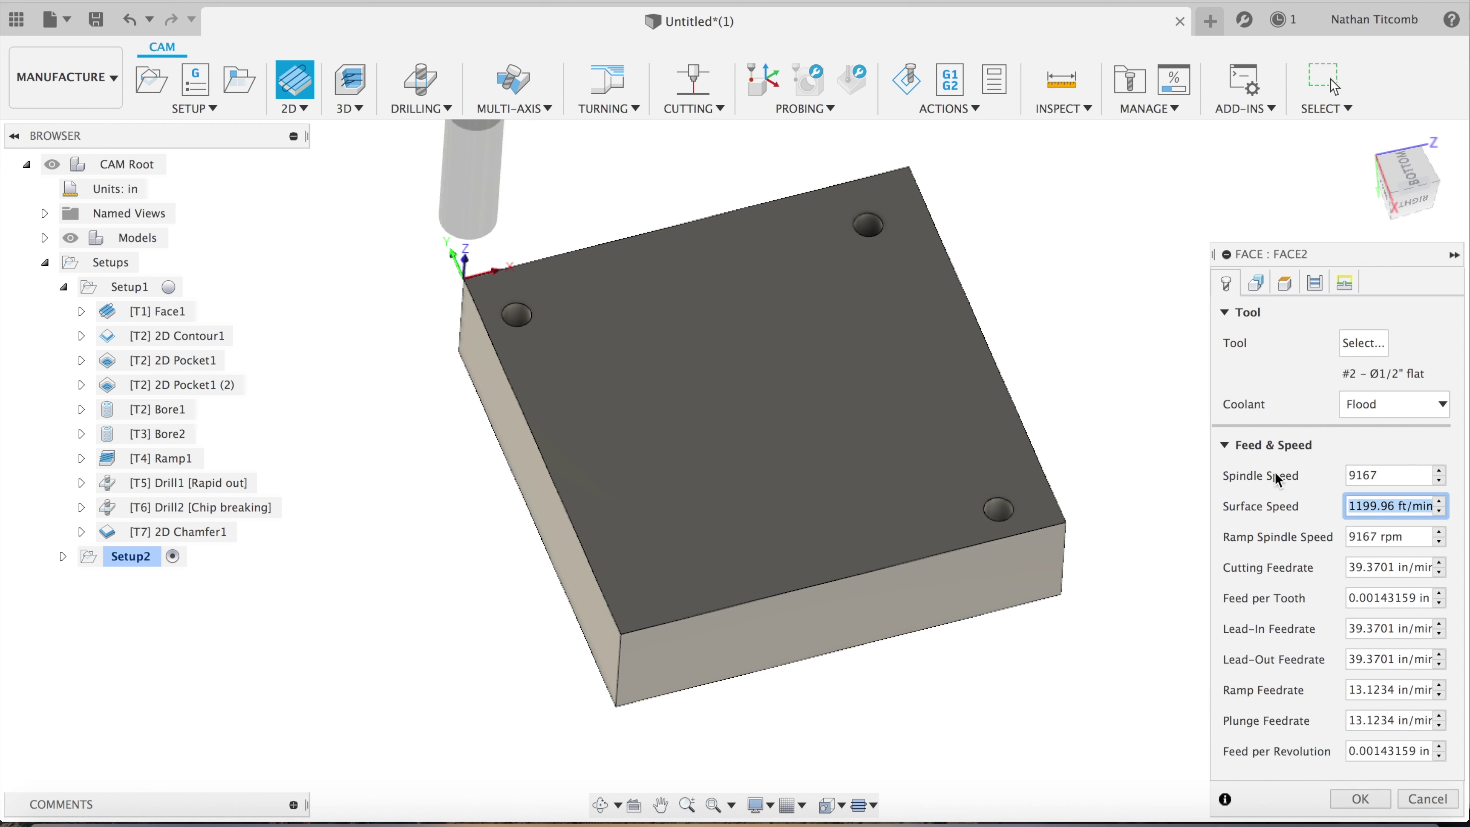
{"action": "key", "text": "Tab"}
{"action": "type", "text": "110"}
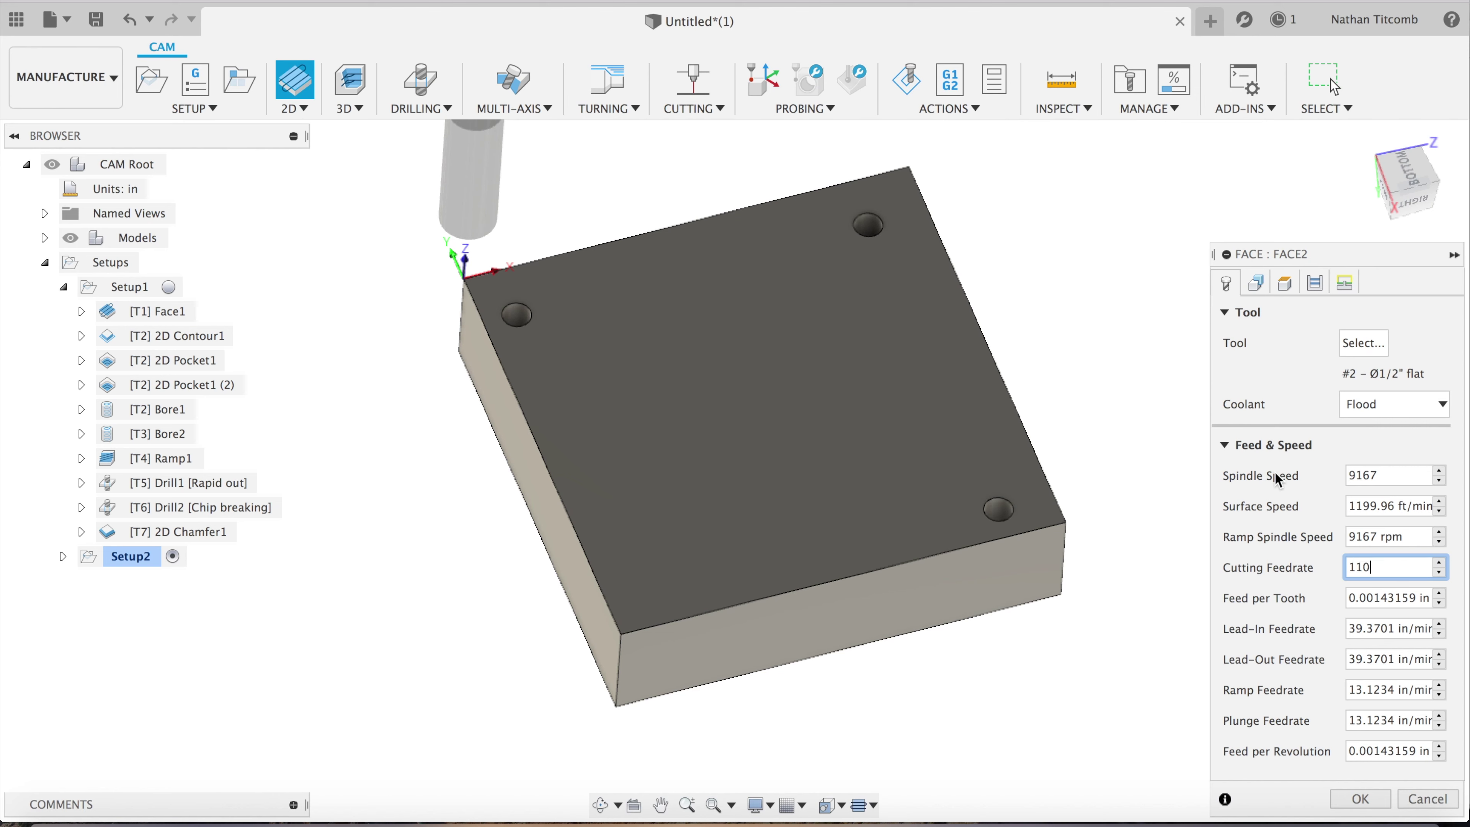
{"action": "key", "text": "Tab"}
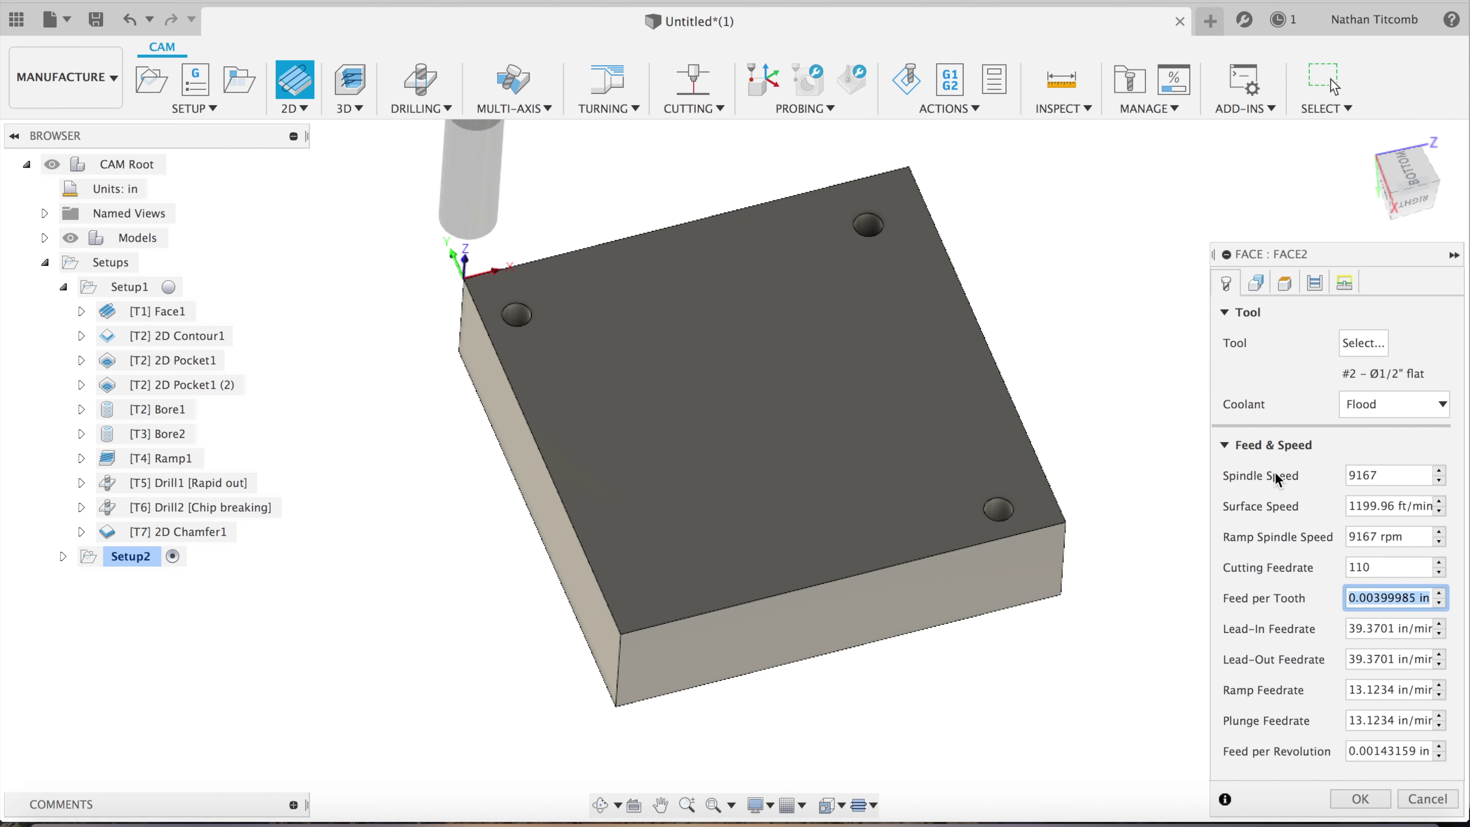
Set lead-in, lead-out and ramp feedrates to 110 and plunge to 10, then accept Face2
{"action": "key", "text": "Tab"}
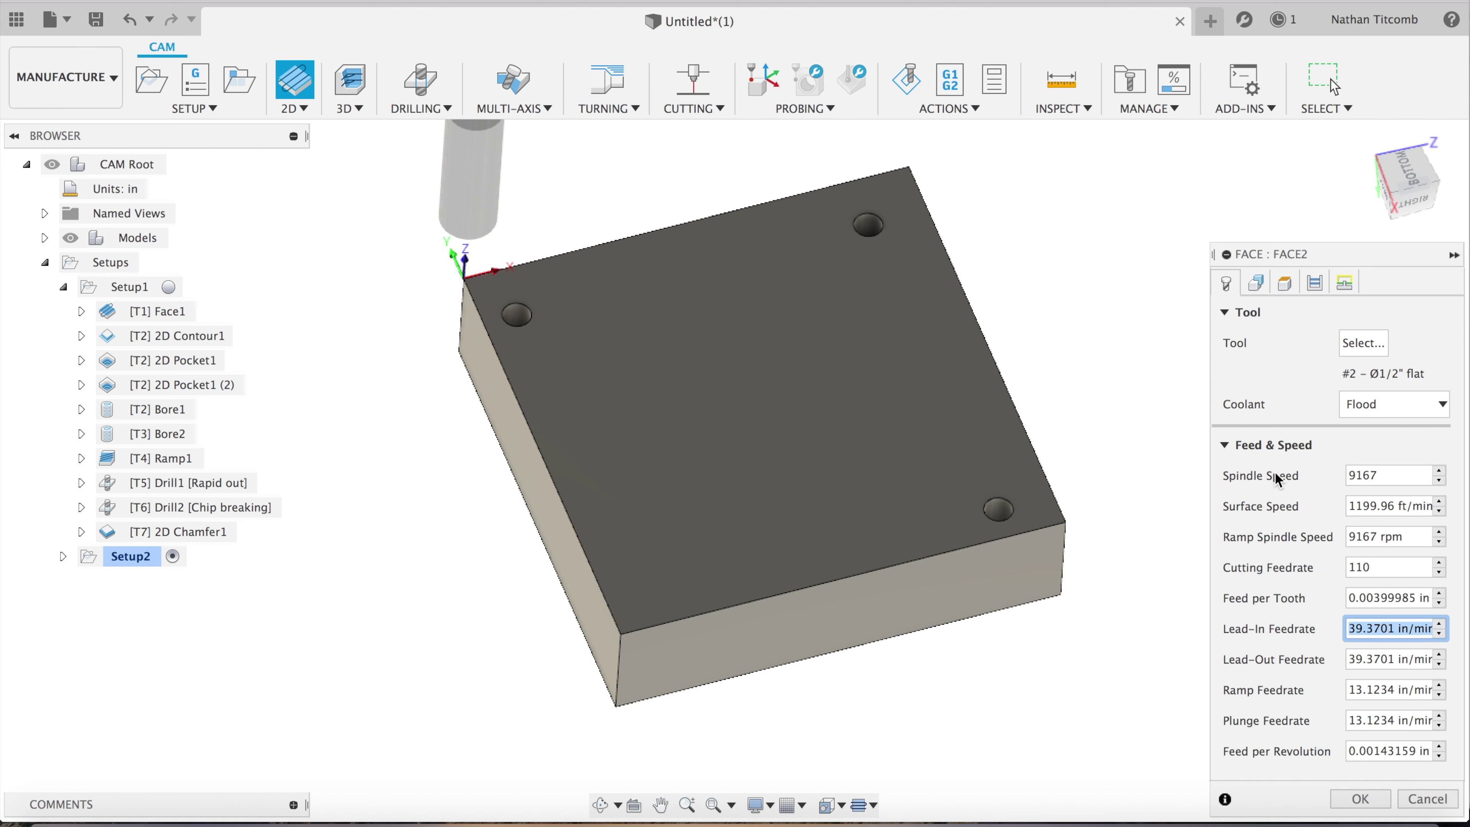
{"action": "type", "text": "110"}
{"action": "key", "text": "Tab"}
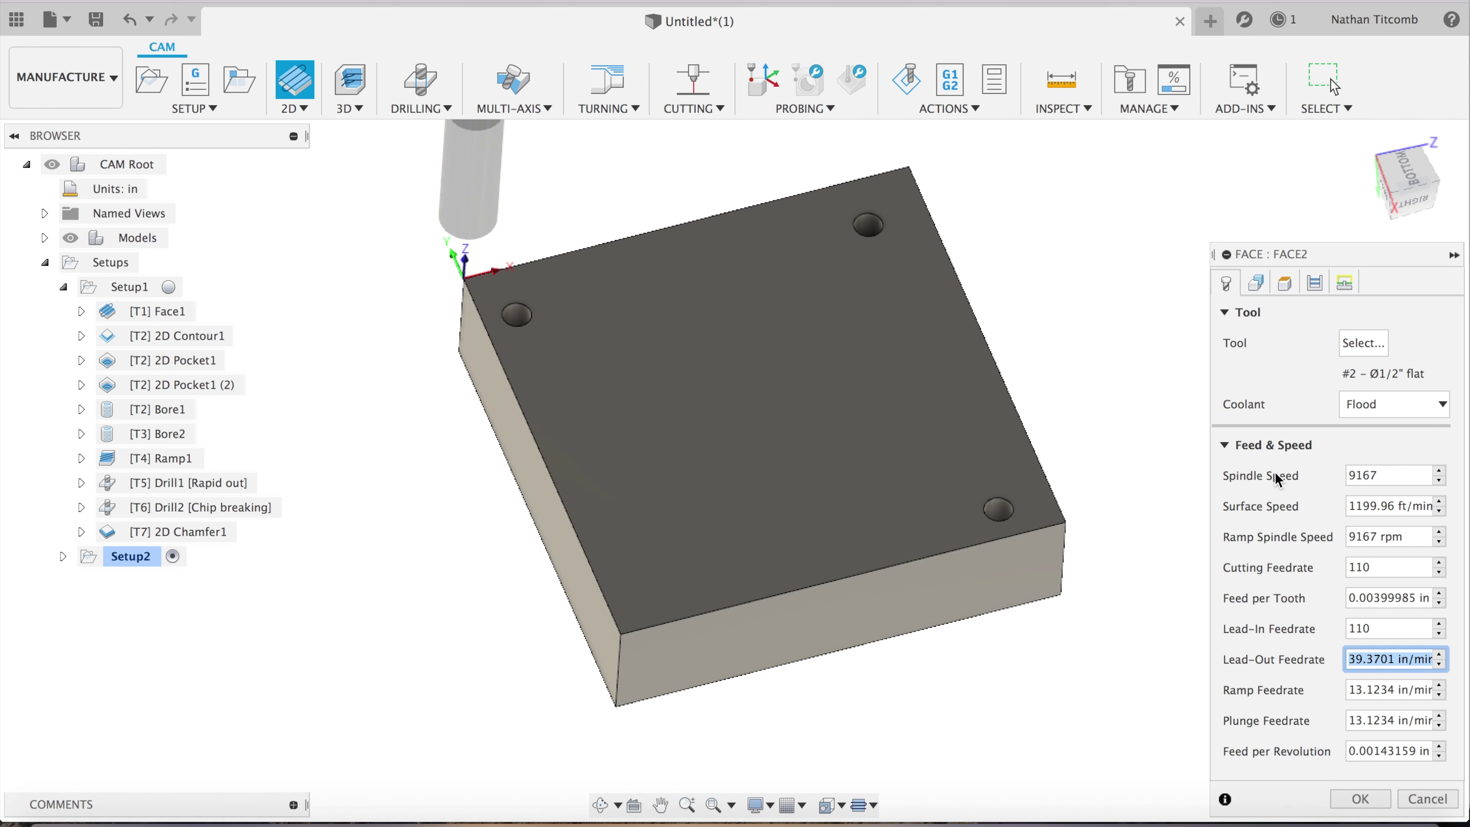
{"action": "type", "text": "110"}
{"action": "key", "text": "Tab"}
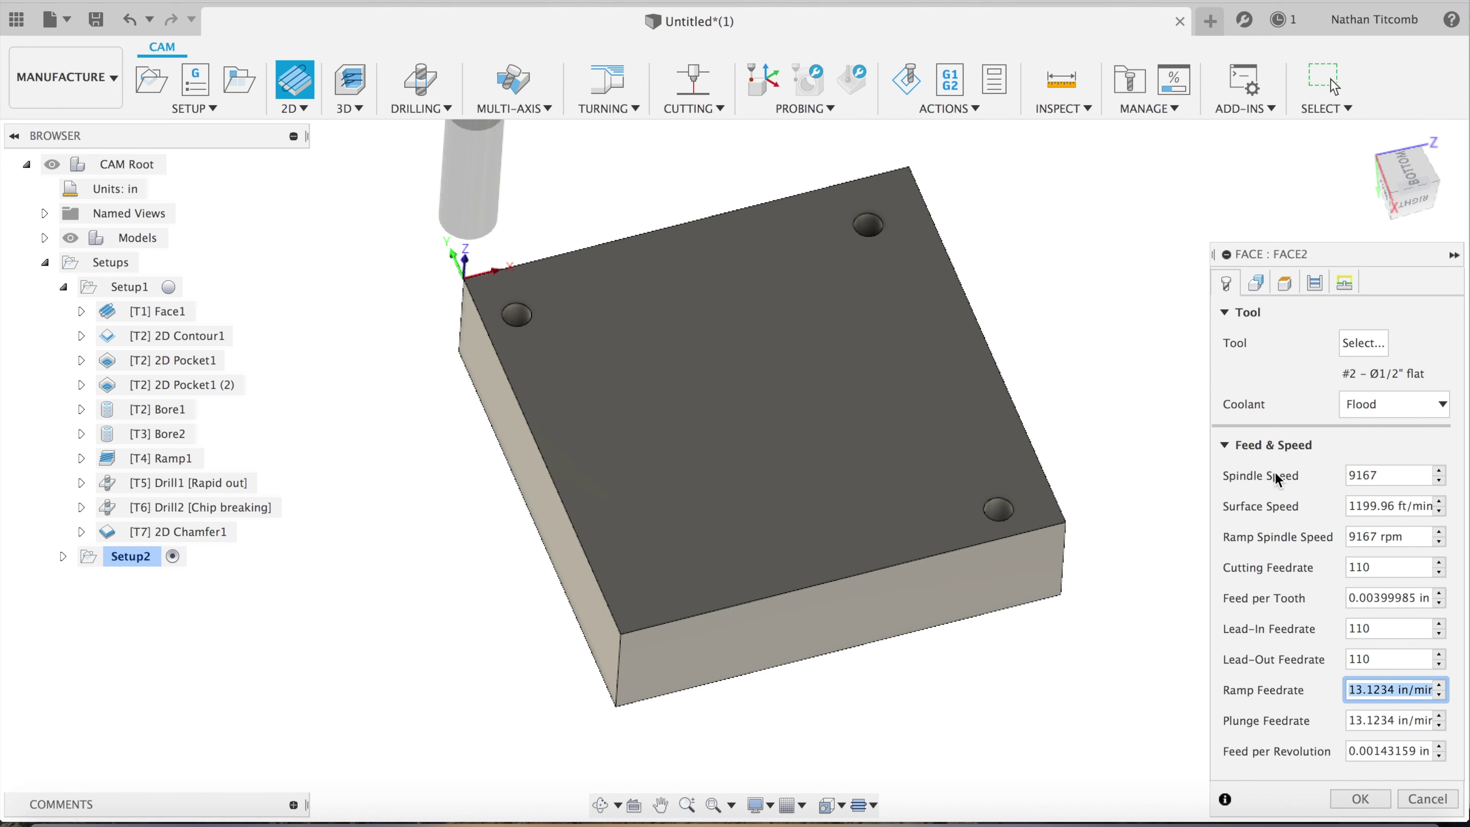
{"action": "type", "text": "110"}
{"action": "key", "text": "Tab"}
{"action": "type", "text": "10"}
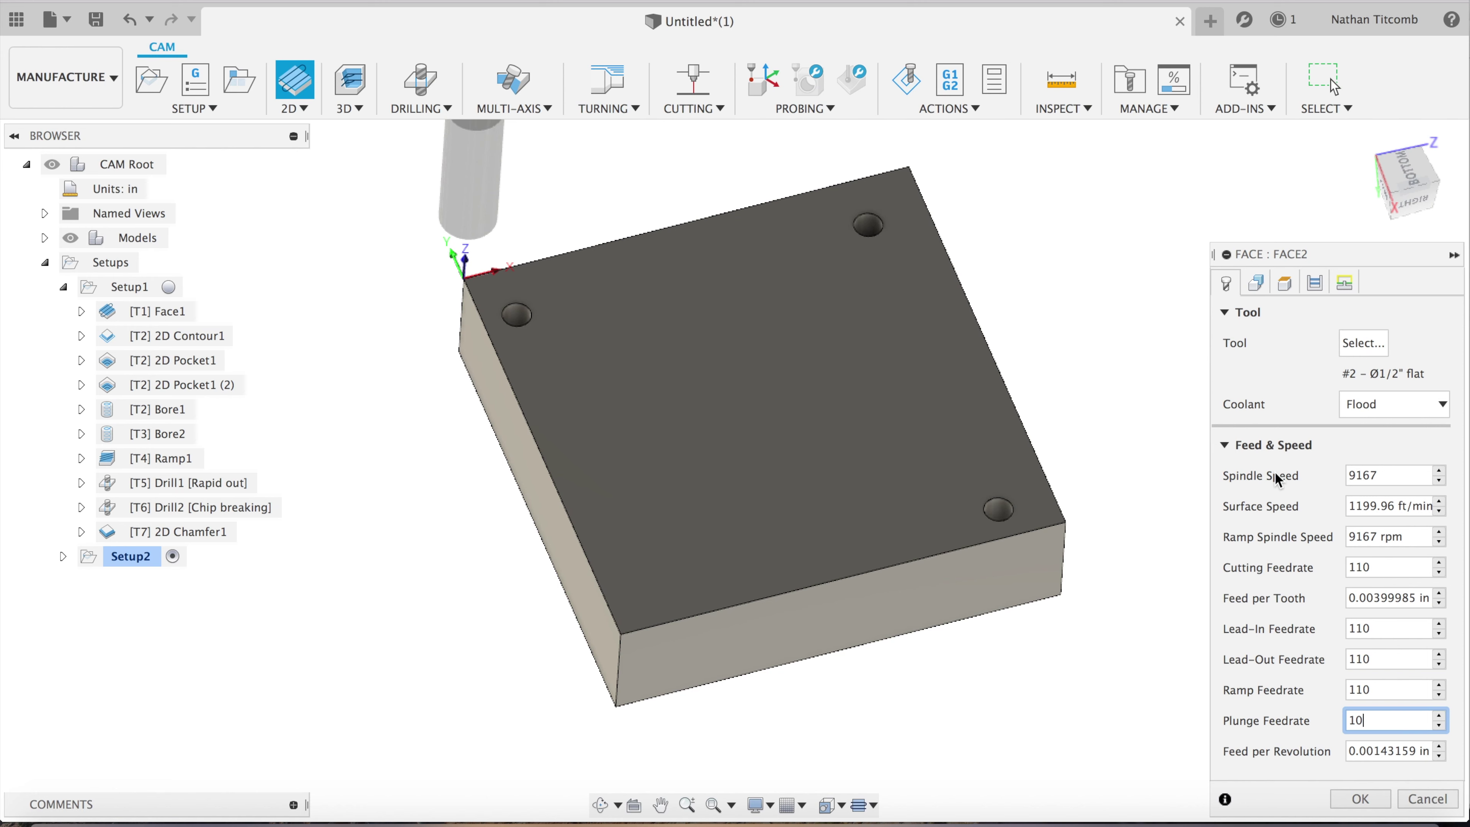
{"action": "left_click", "coordinate": [1360, 805]}
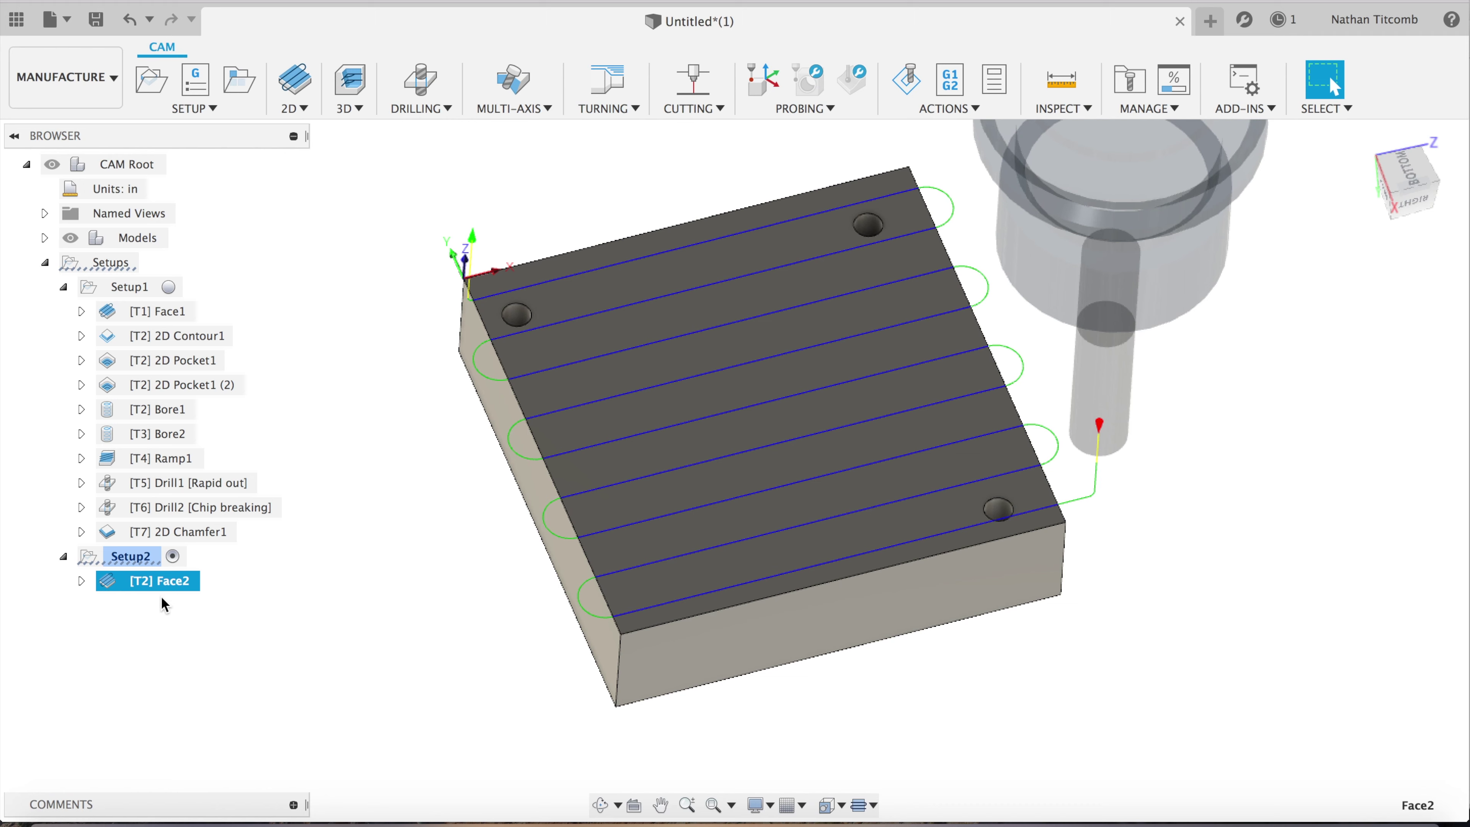
Edit Face2 to enable Stock to Leave (0.004 in axial) and regenerate its toolpath
{"action": "right_click", "coordinate": [167, 585]}
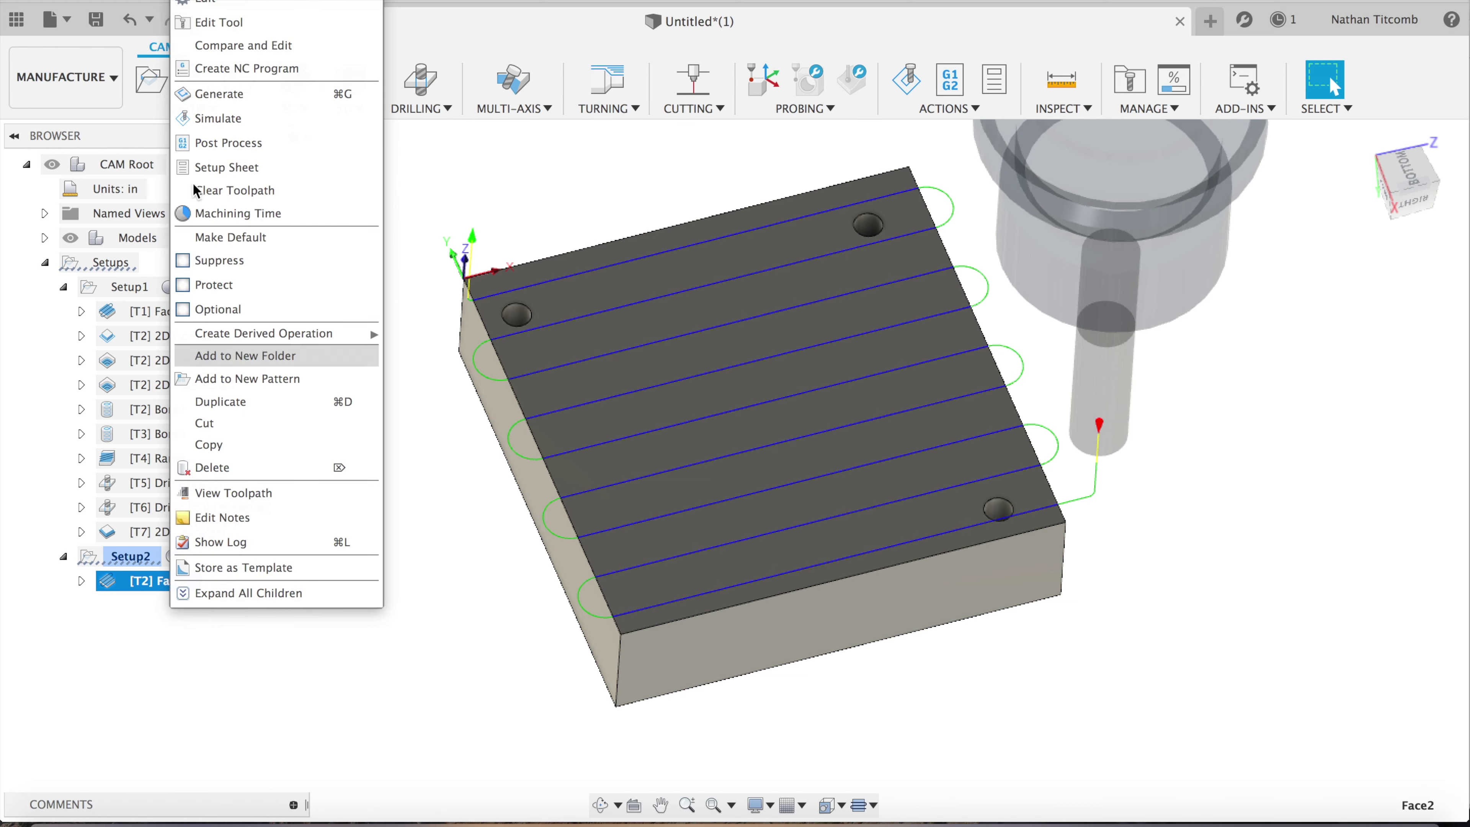
{"action": "left_click", "coordinate": [226, 6]}
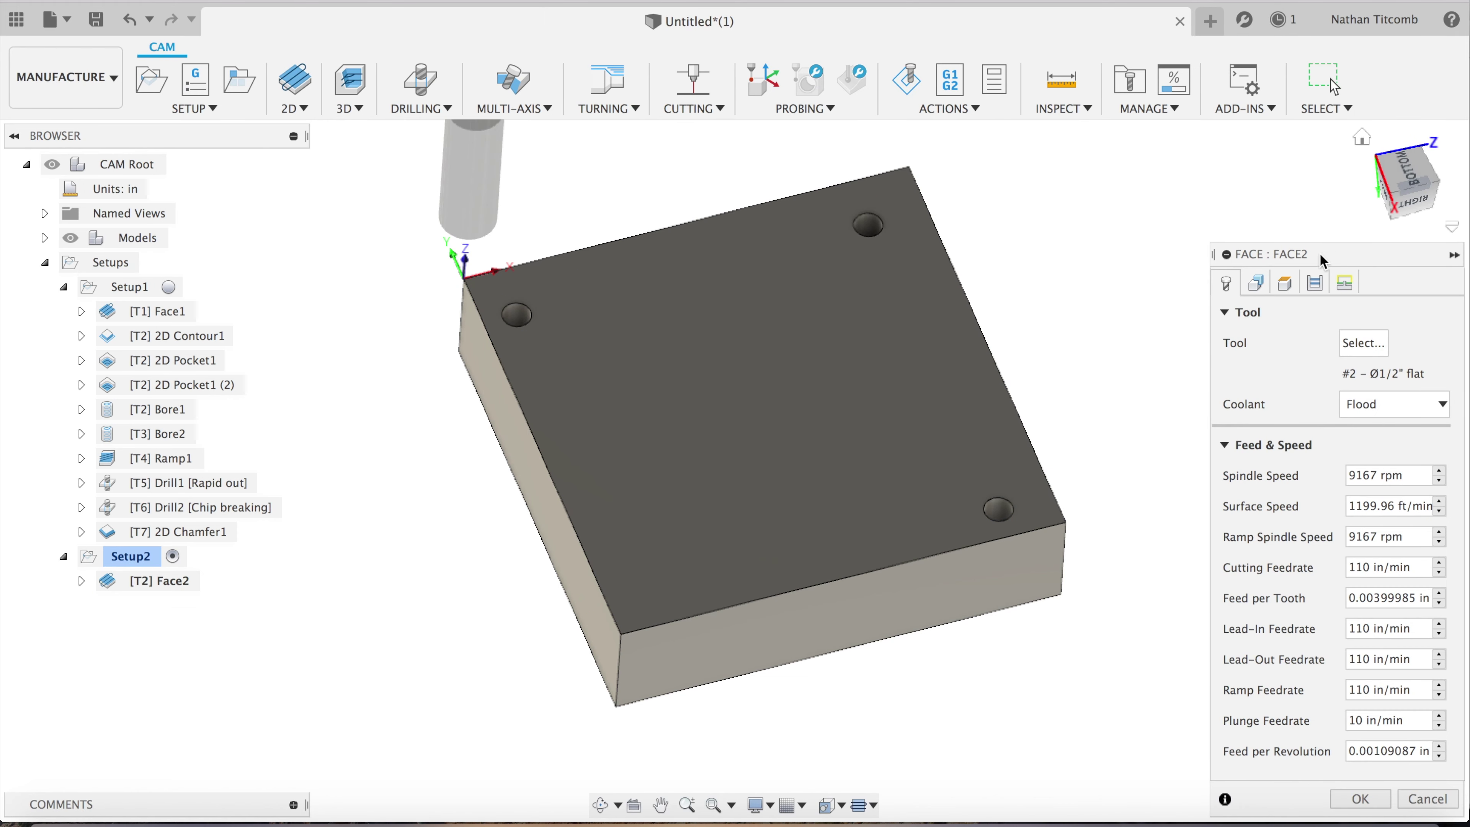
{"action": "left_click", "coordinate": [1314, 283]}
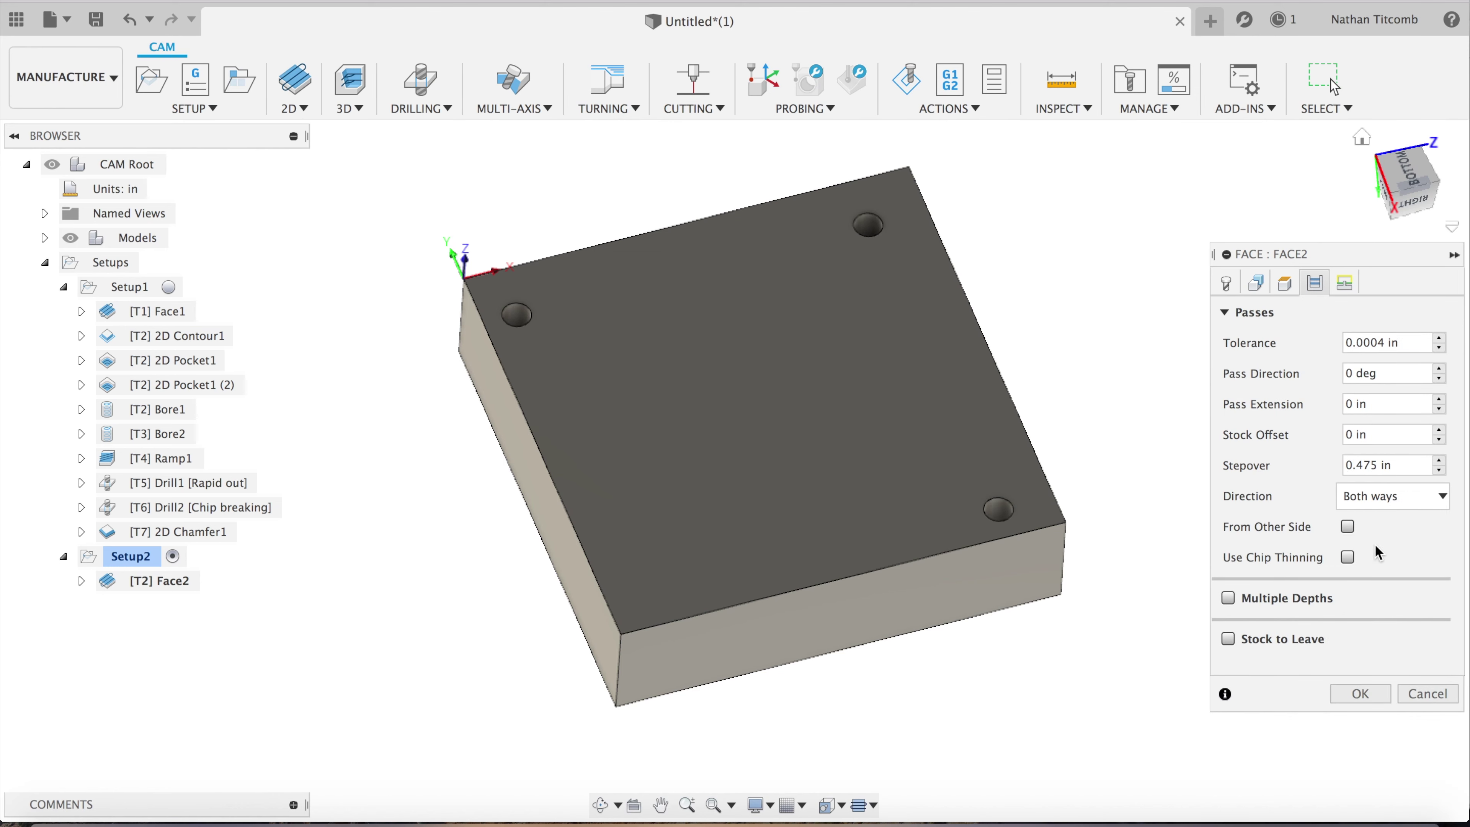
{"action": "left_click", "coordinate": [1228, 640]}
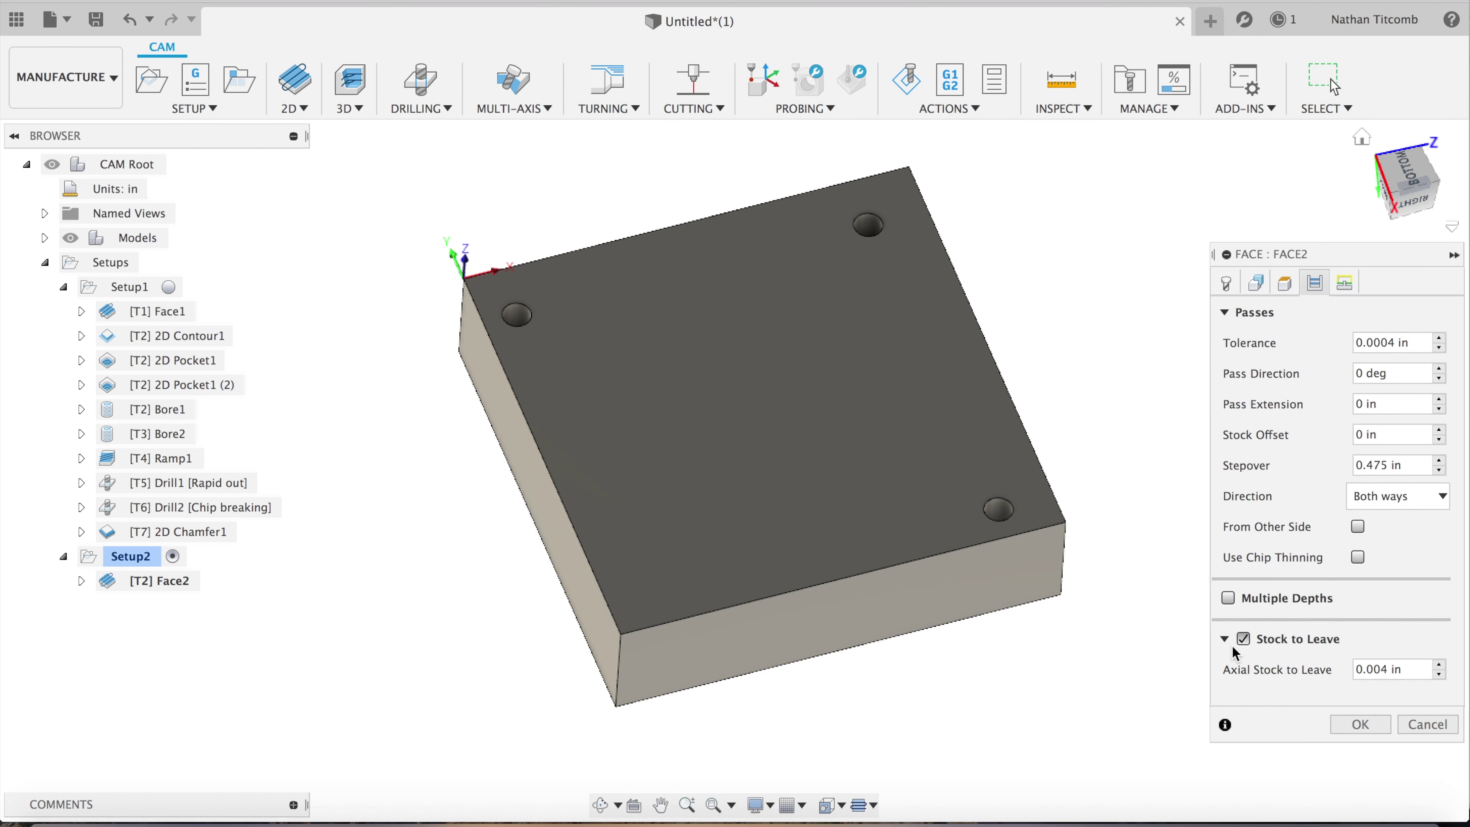
{"action": "left_click", "coordinate": [1359, 724]}
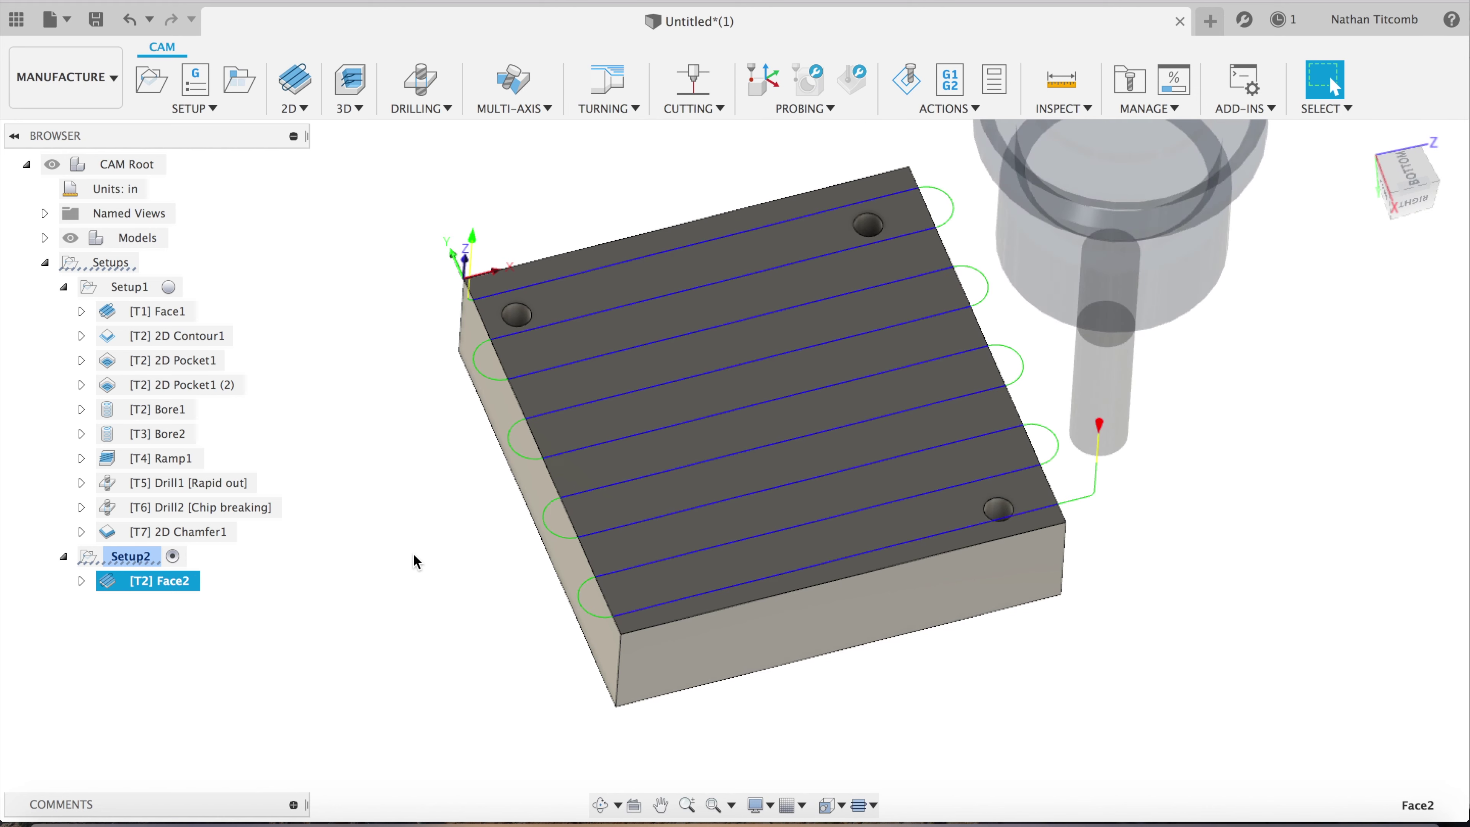
{"action": "left_click", "coordinate": [302, 109]}
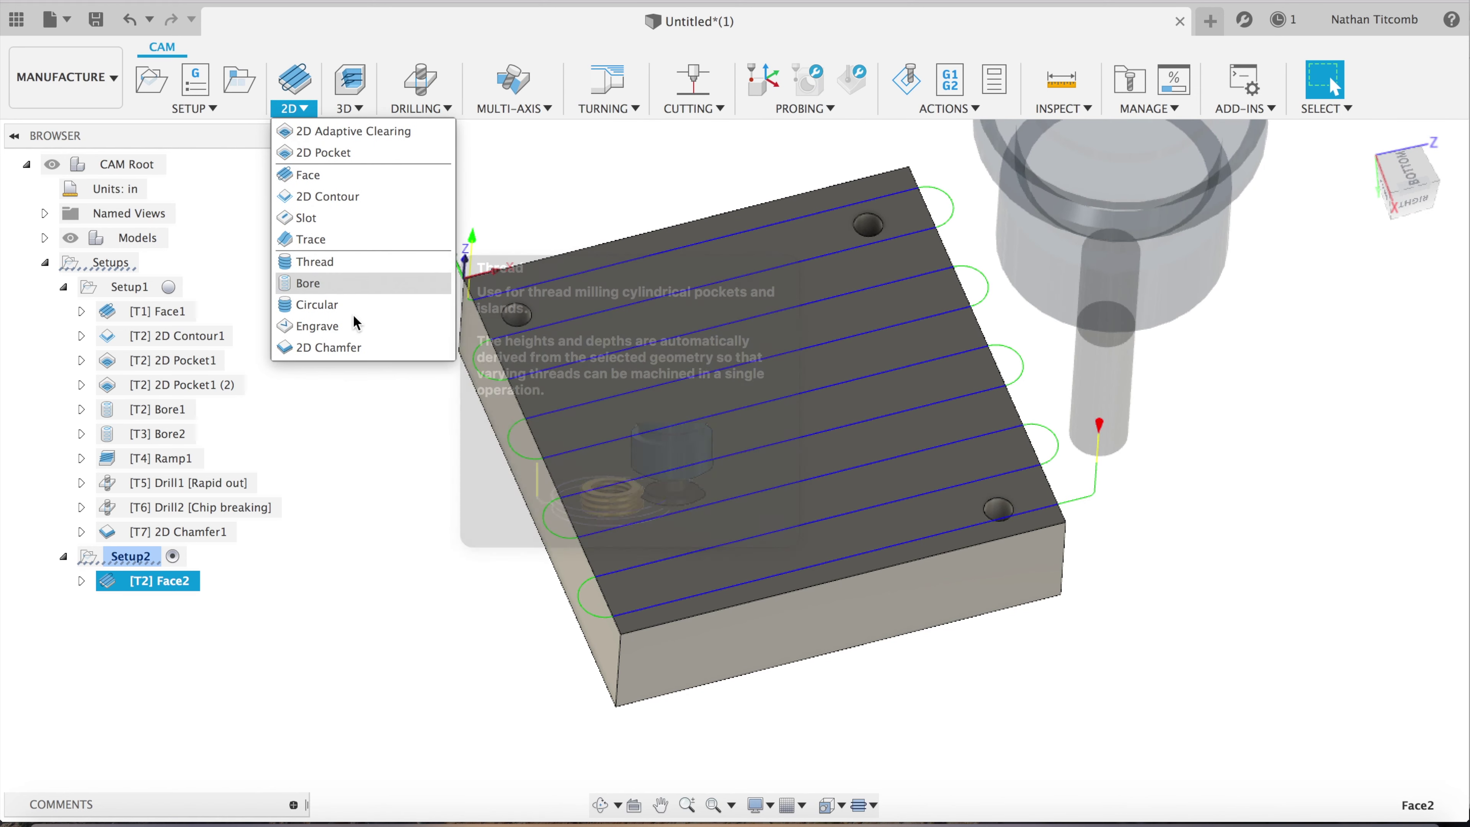
Start a new Face operation using the 1 - Ø3" face mill
{"action": "left_click", "coordinate": [310, 174]}
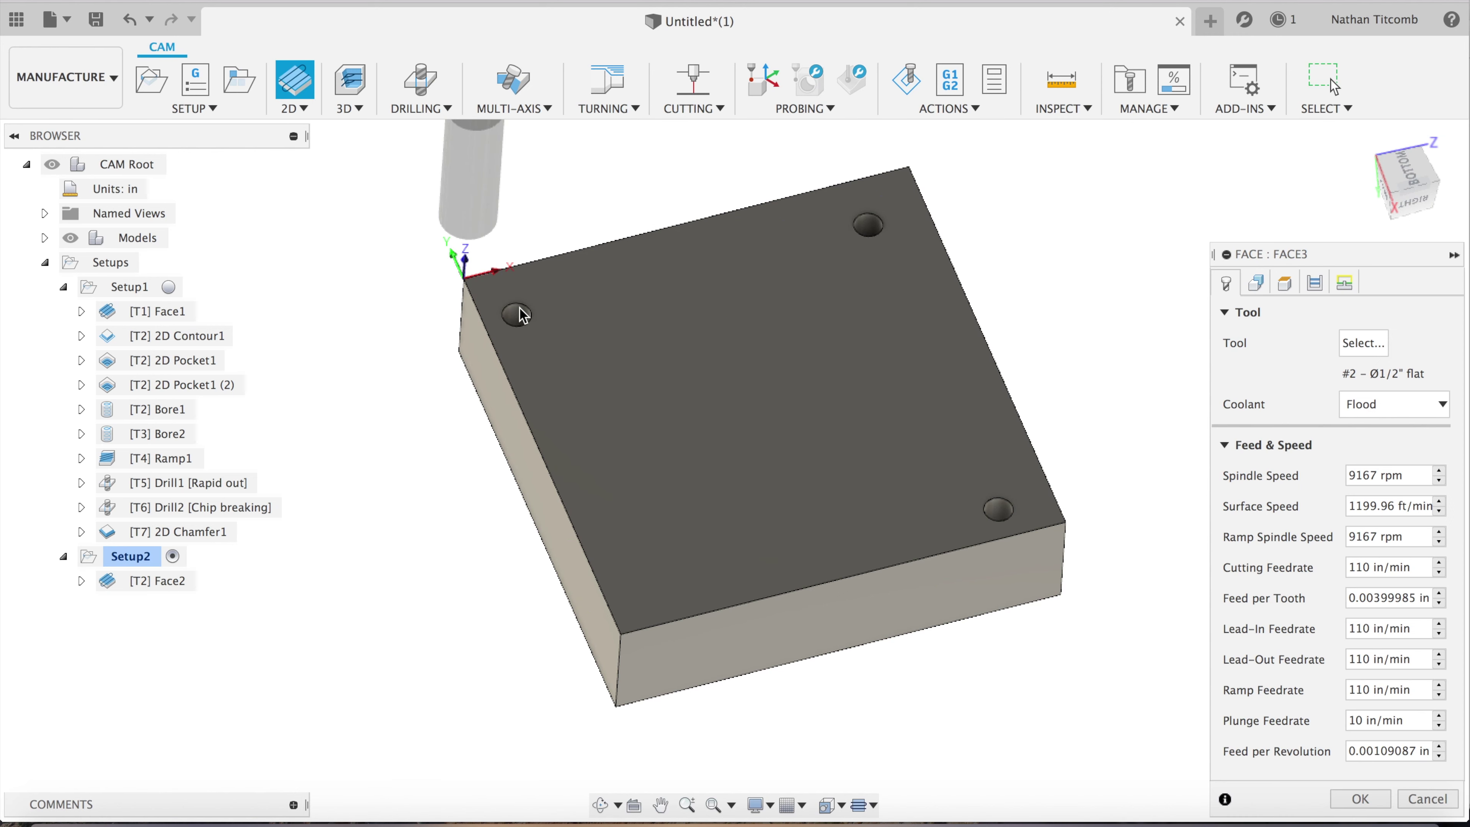
{"action": "left_click", "coordinate": [1257, 289]}
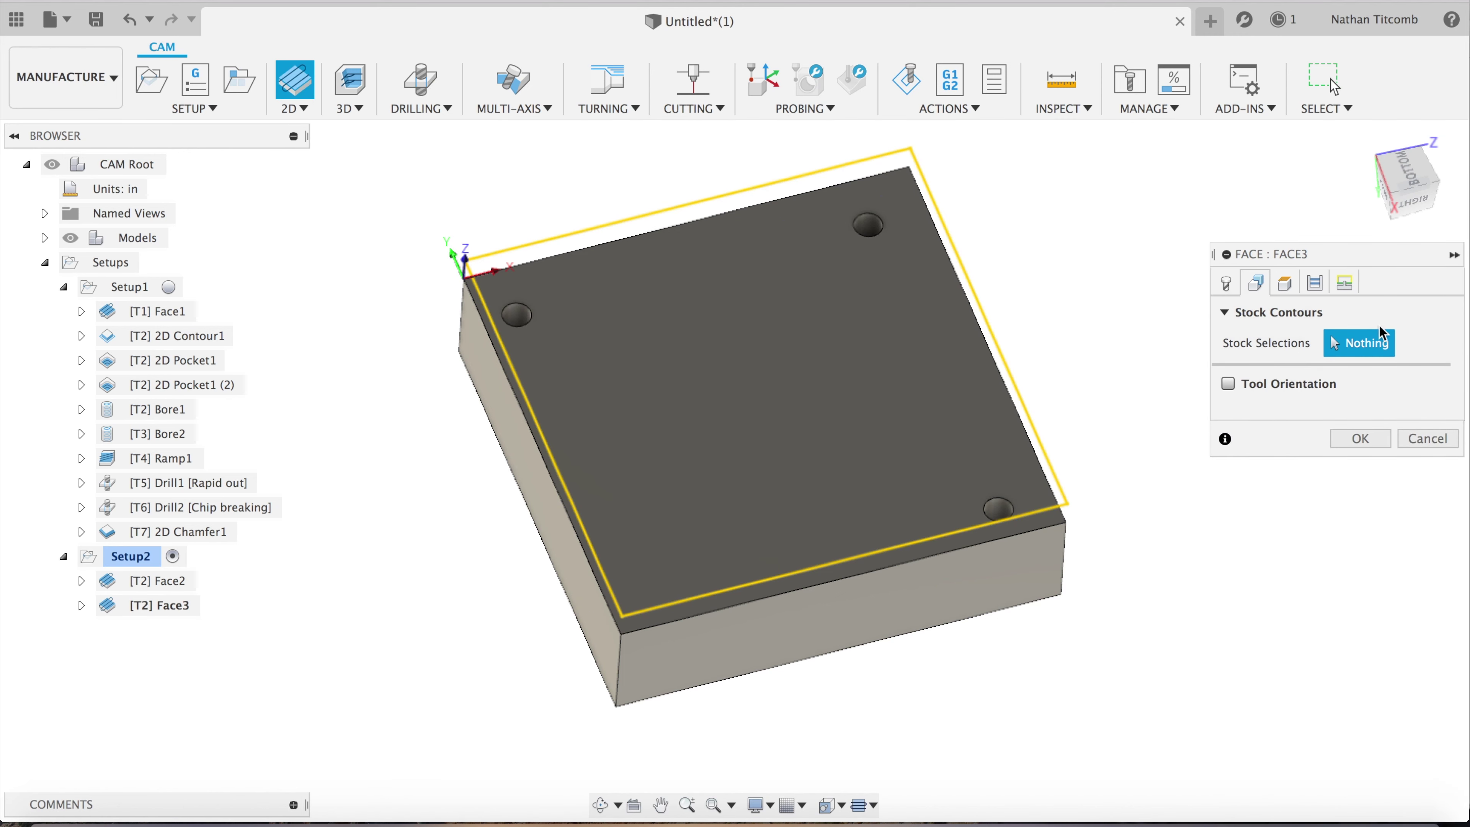
{"action": "left_click", "coordinate": [1241, 290]}
{"action": "left_click", "coordinate": [1364, 343]}
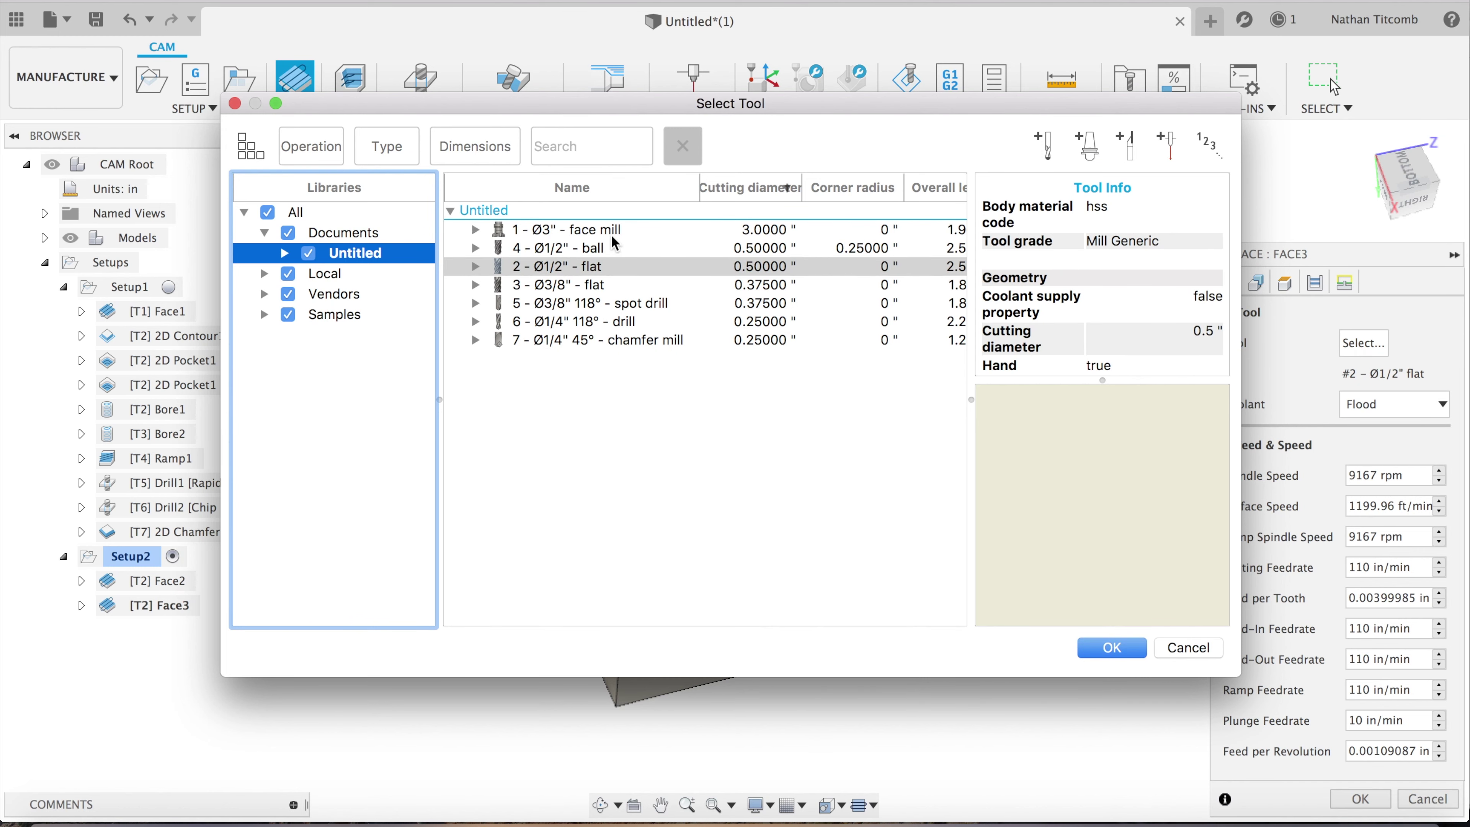
{"action": "left_click", "coordinate": [612, 234]}
{"action": "left_click", "coordinate": [1128, 654]}
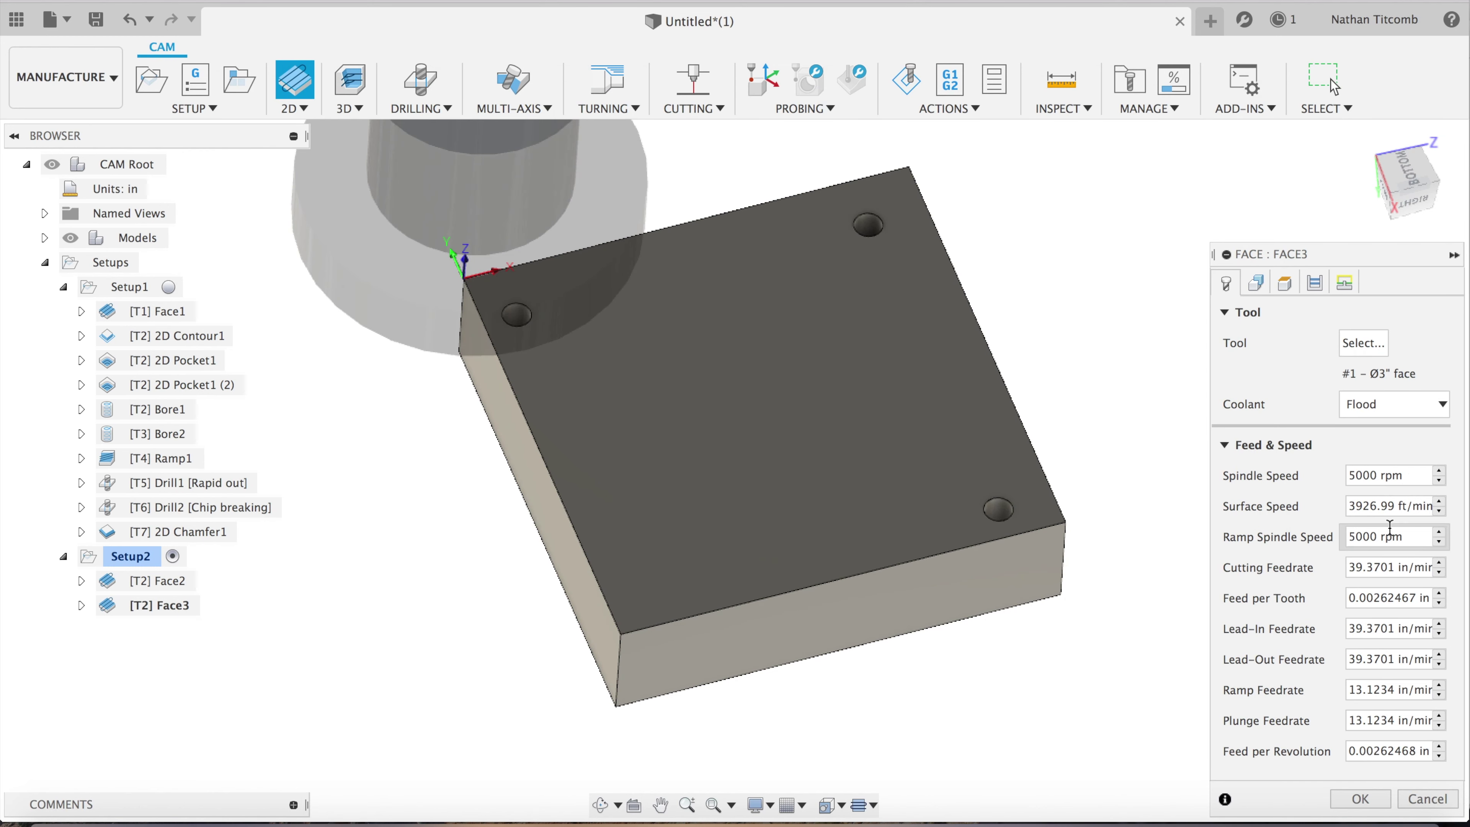
Set Face3 to 4000 rpm spindle speed and 40 in/min cutting feed, and accept it
{"action": "type", "text": "4000"}
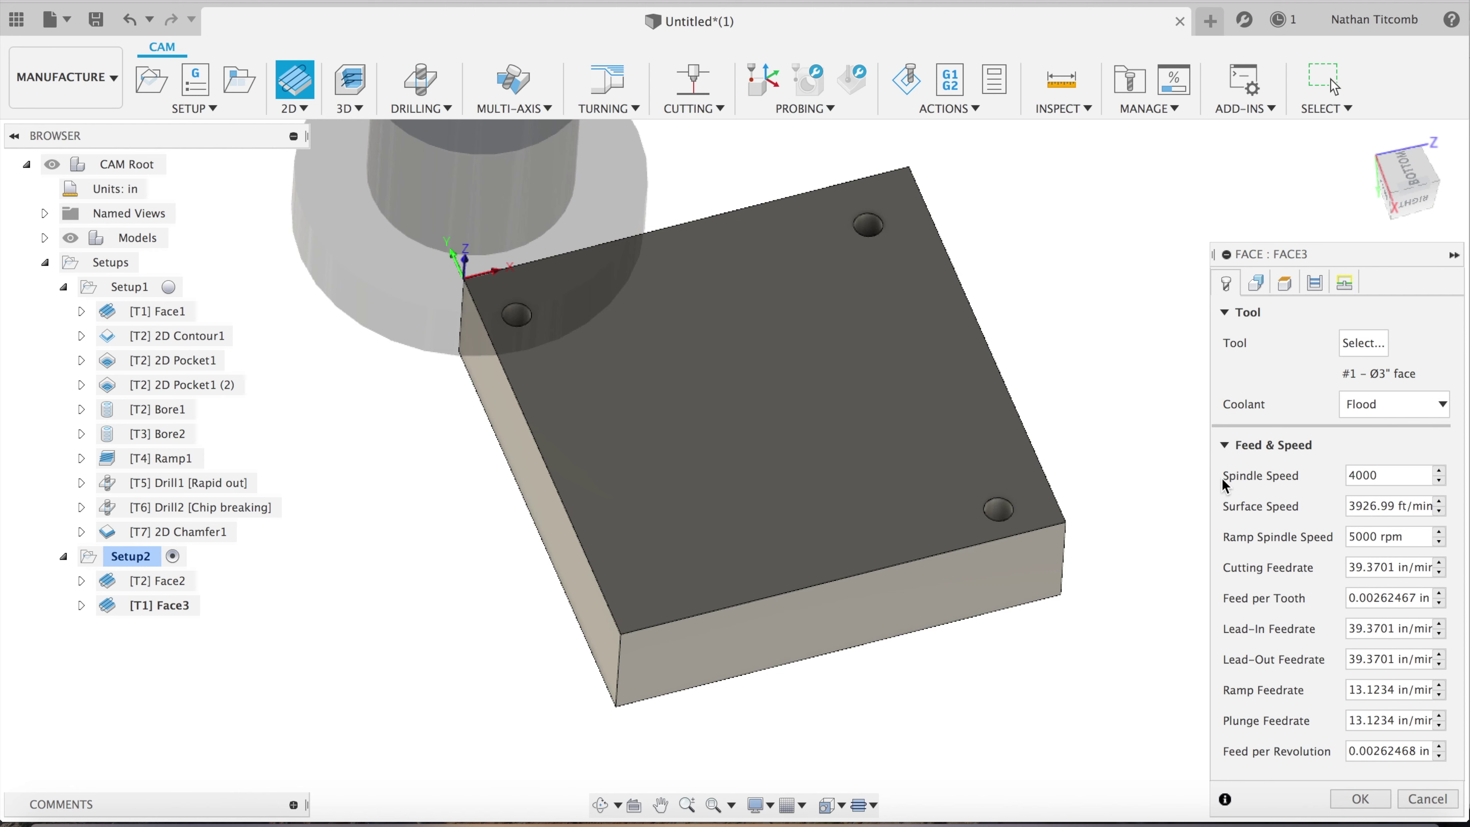
{"action": "key", "text": "Return"}
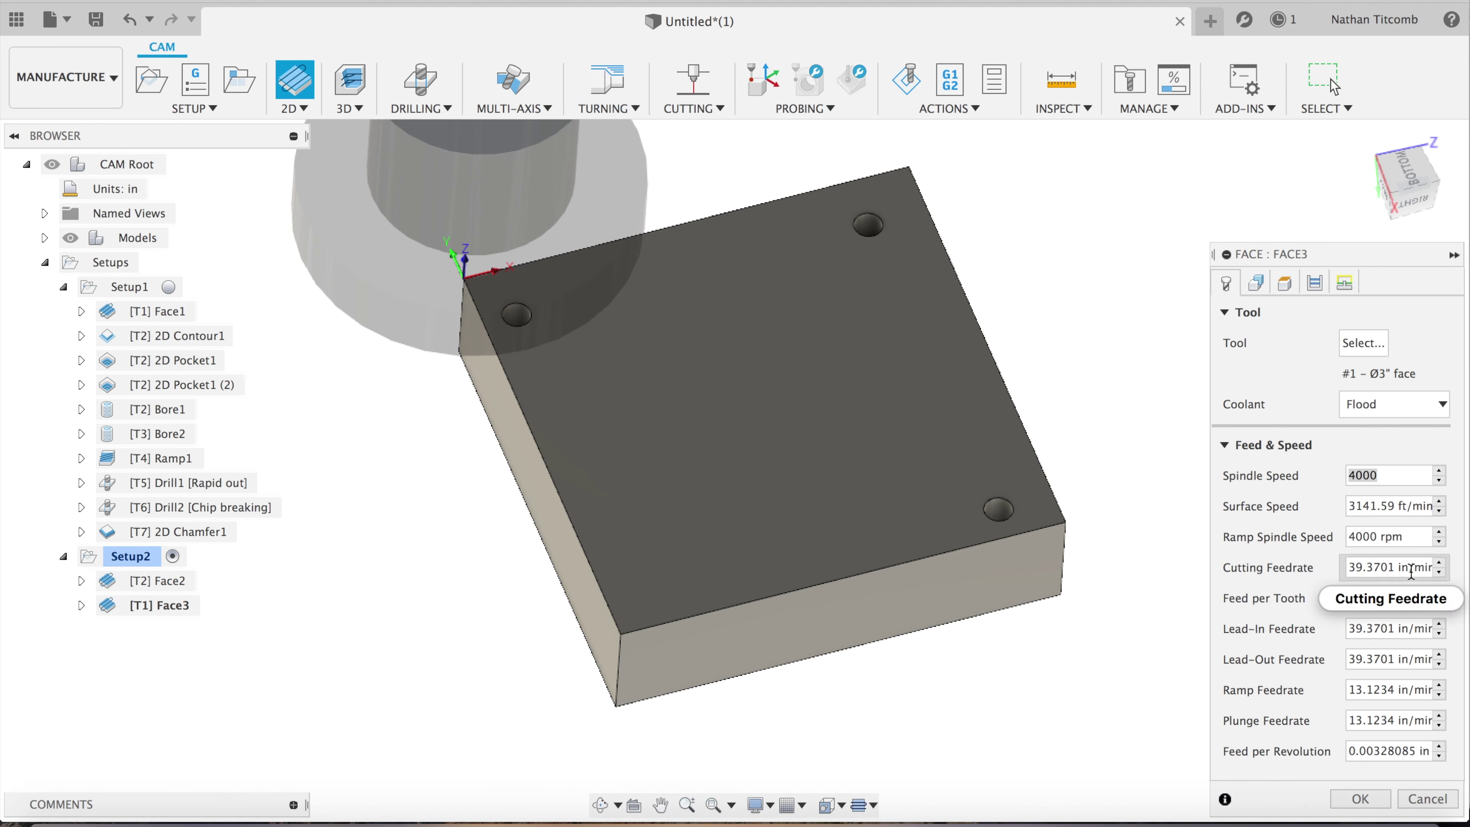
{"action": "left_click", "coordinate": [1348, 565]}
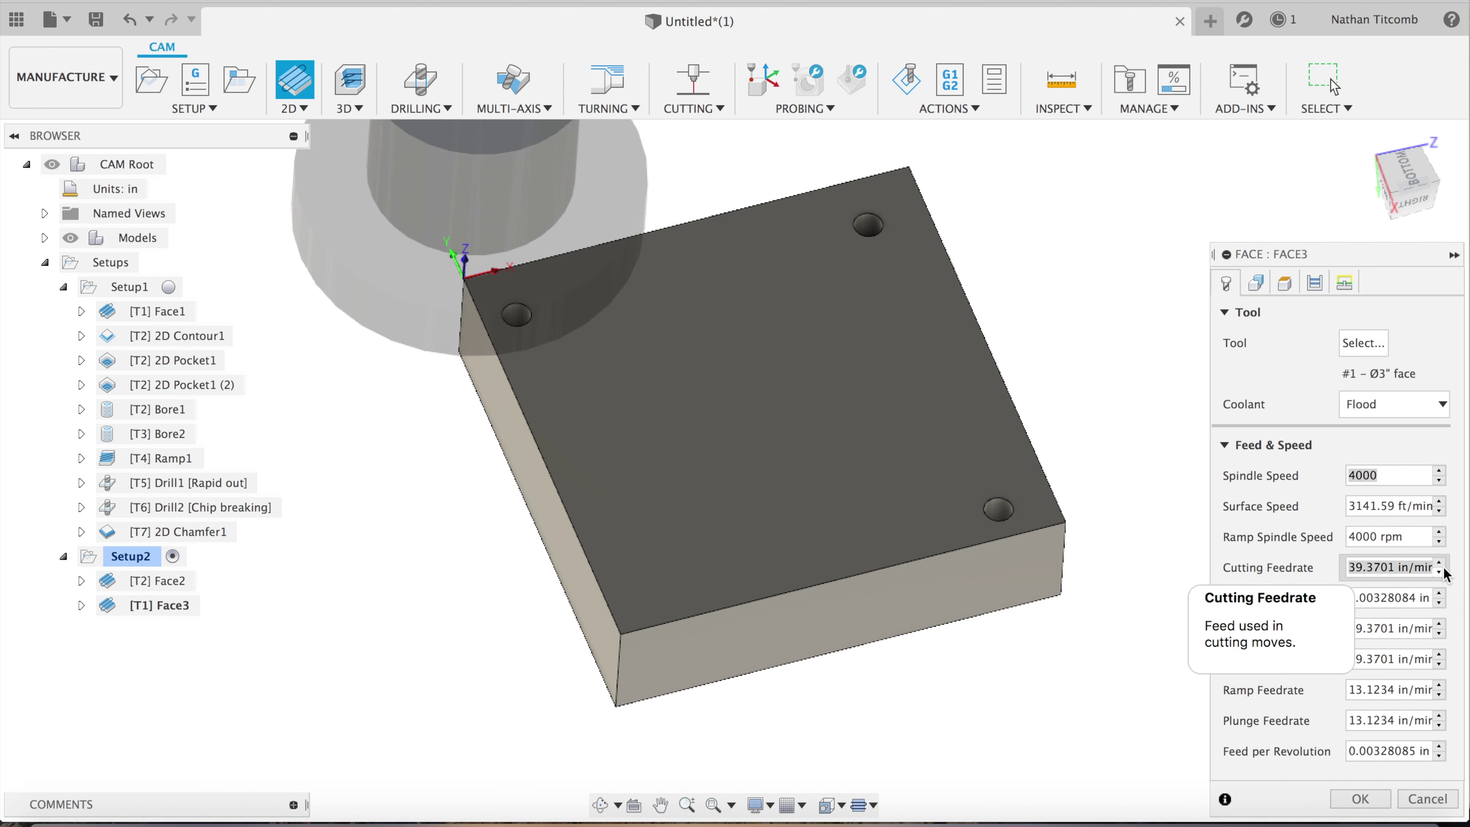
{"action": "type", "text": "40"}
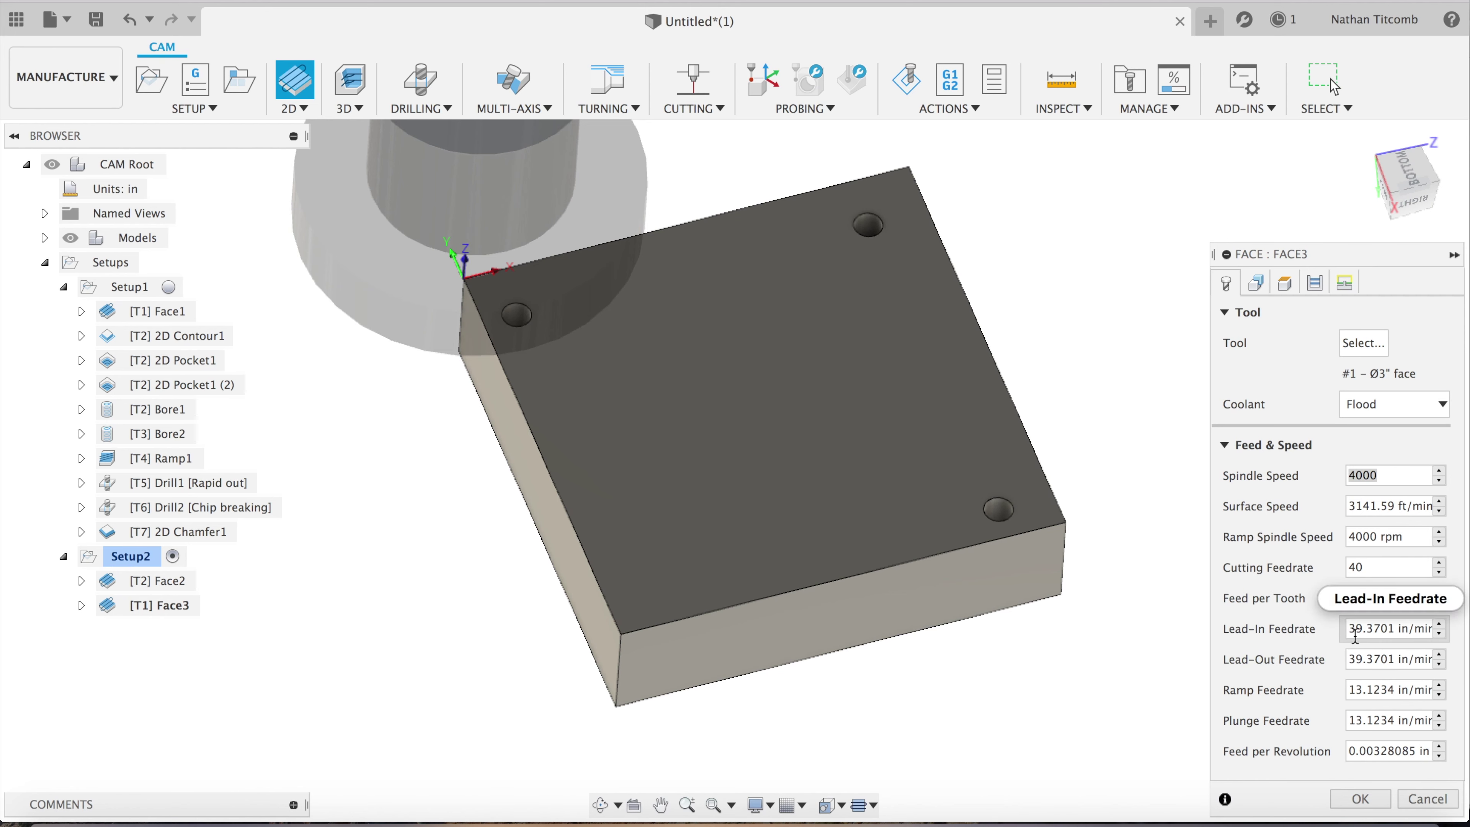
{"action": "left_click", "coordinate": [1360, 798]}
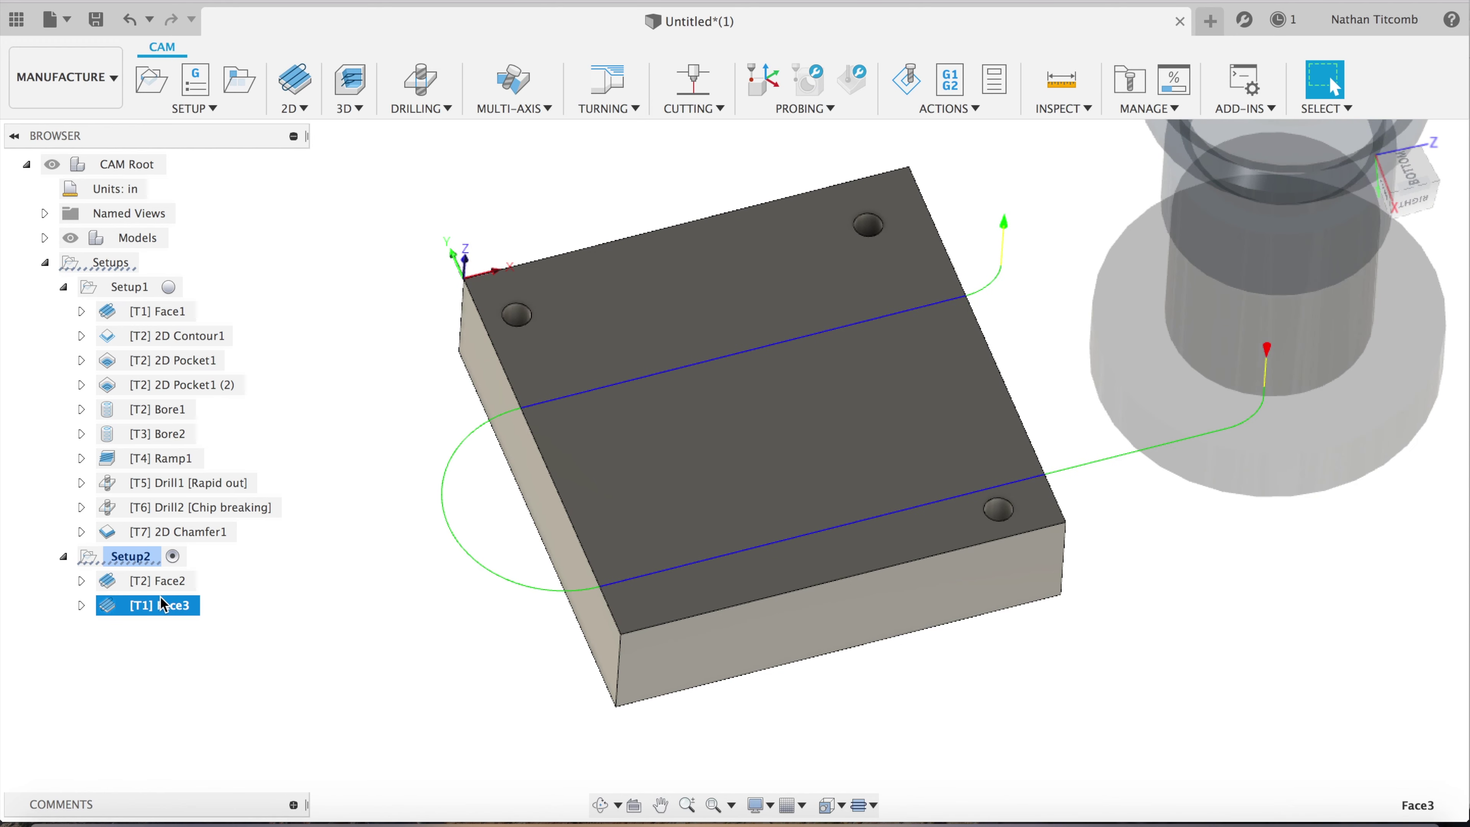
Reopen Face3 and set its lead-in and lead-out feedrates to 40
{"action": "right_click", "coordinate": [161, 599]}
{"action": "left_click", "coordinate": [255, 4]}
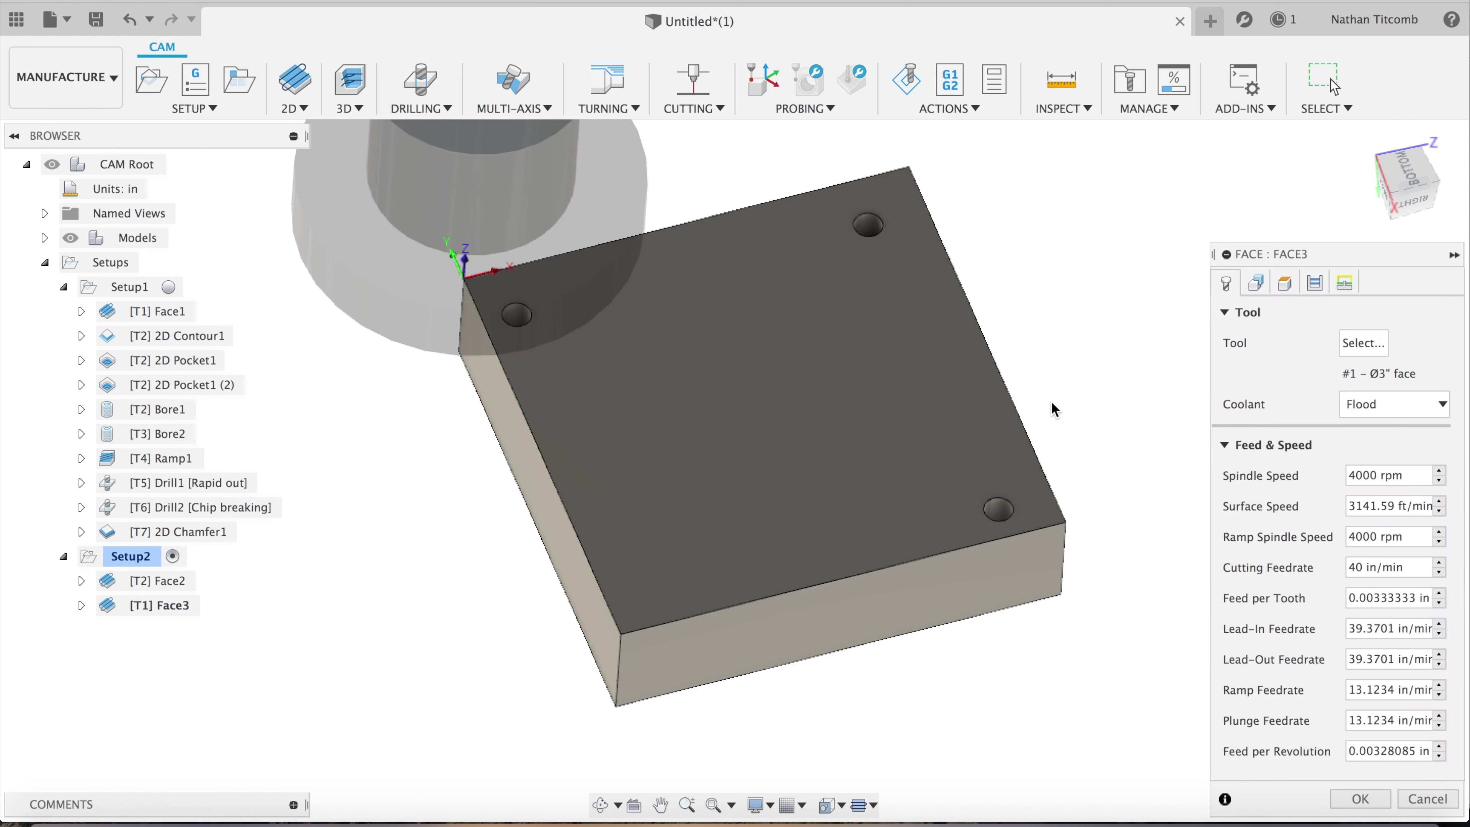
{"action": "left_click", "coordinate": [1349, 627]}
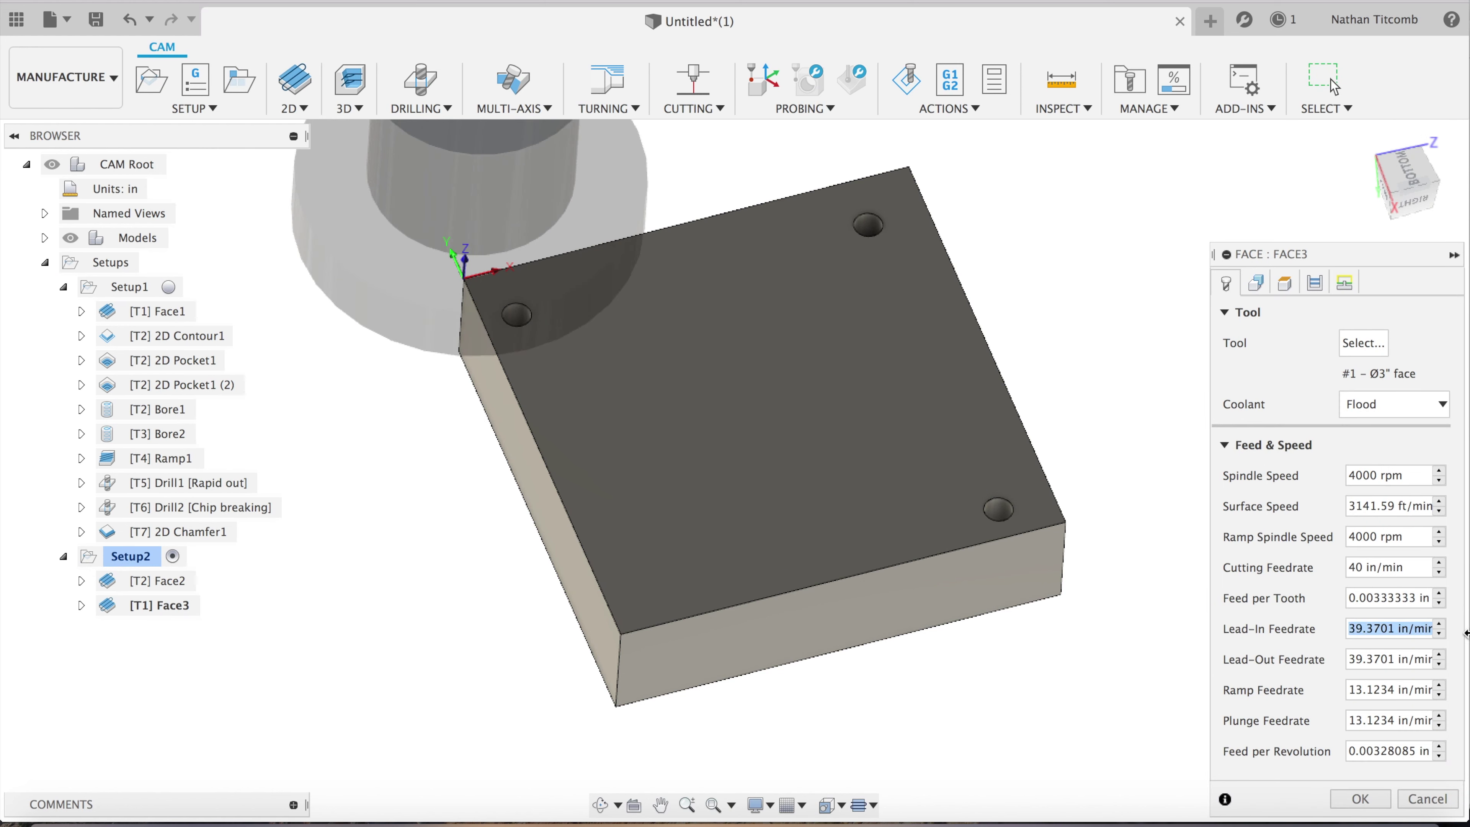
{"action": "type", "text": "40"}
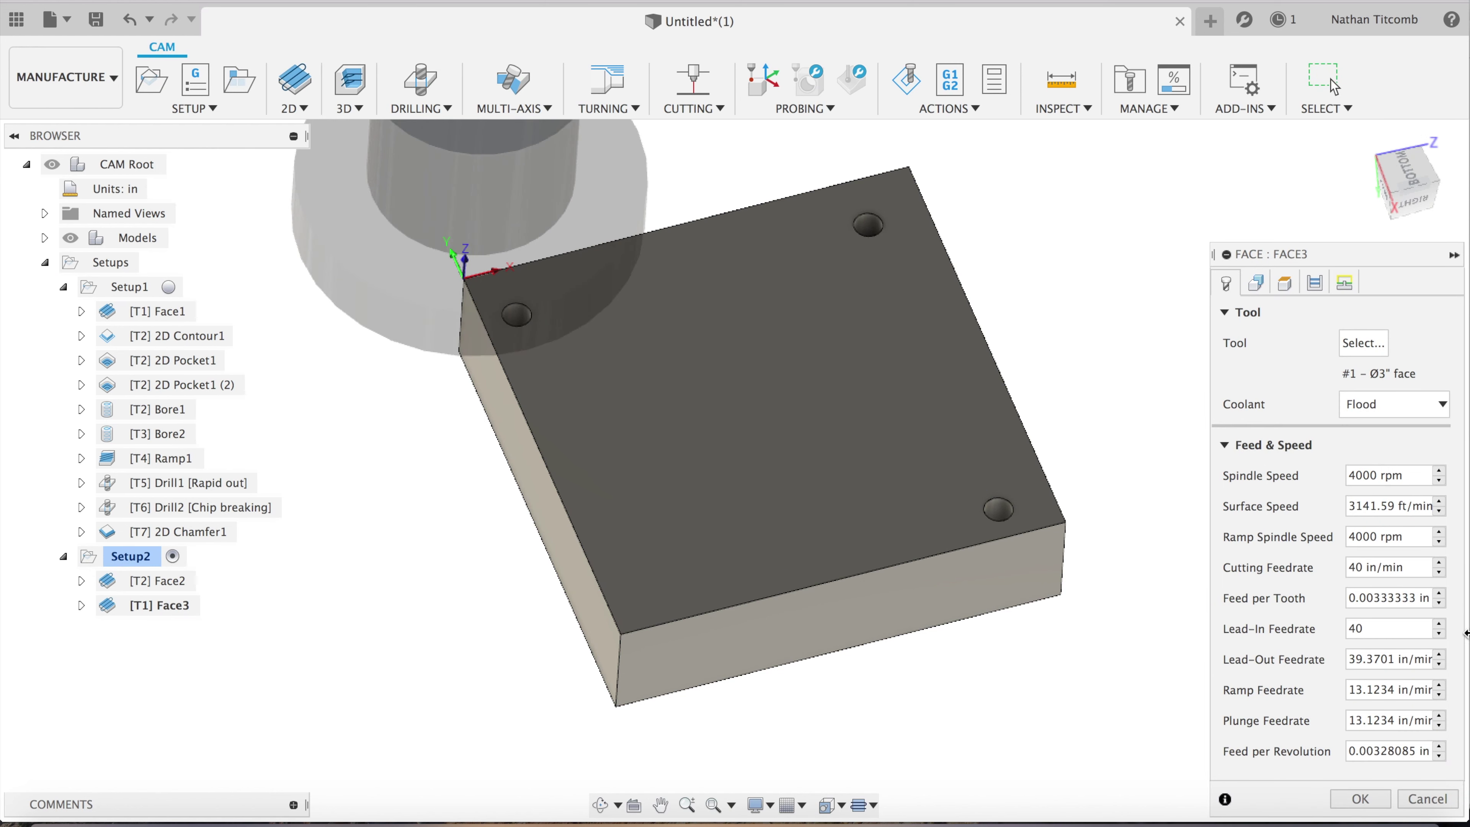
{"action": "key", "text": "Tab"}
{"action": "type", "text": "40"}
{"action": "key", "text": "Tab"}
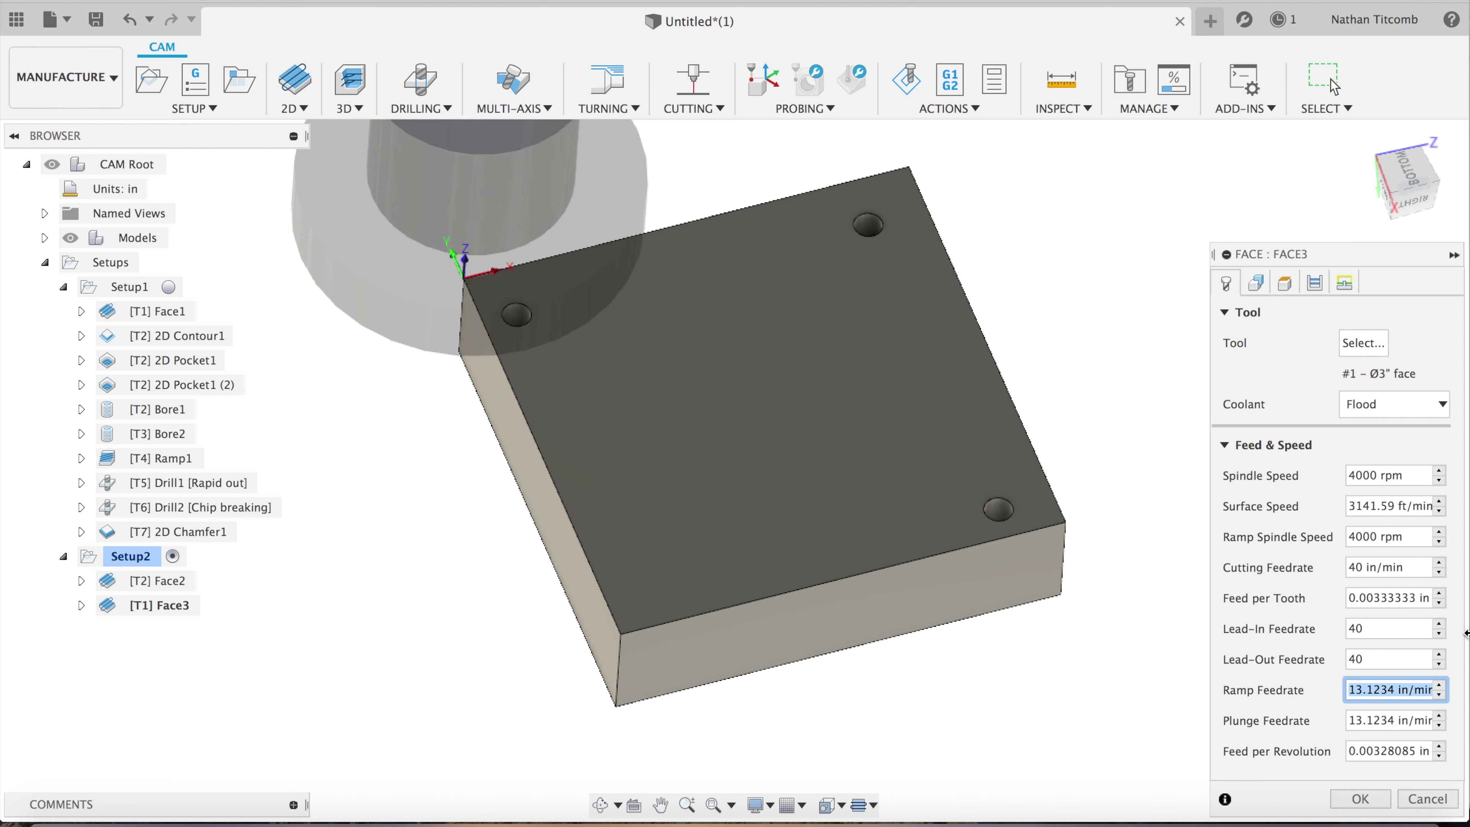
Set Face3's ramp feedrate to 40, update the plunge feedrate, and regenerate the toolpath
{"action": "type", "text": "40"}
{"action": "key", "text": "Tab"}
{"action": "type", "text": "1"}
{"action": "left_click", "coordinate": [1315, 282]}
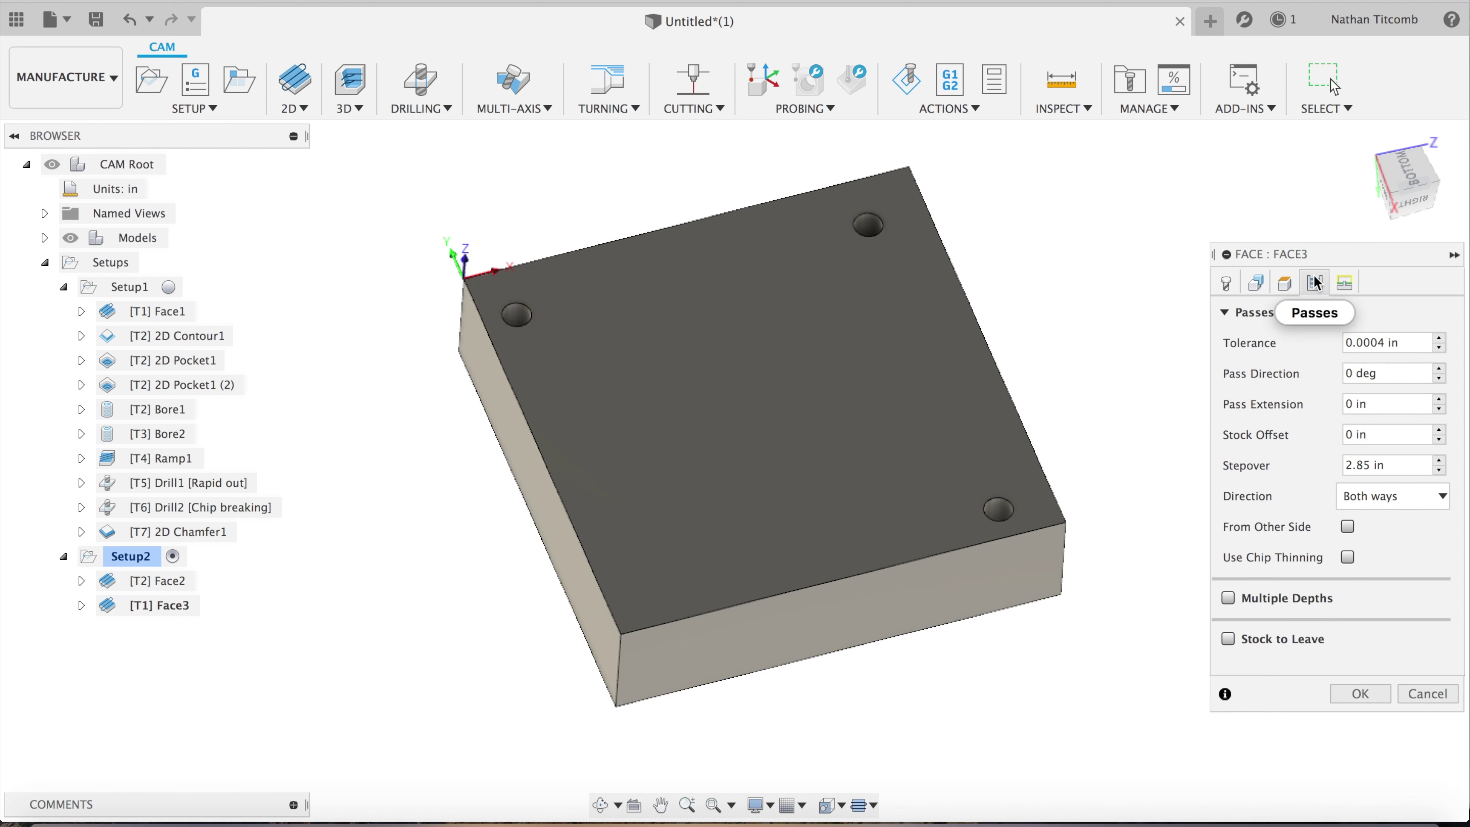
{"action": "left_click", "coordinate": [1359, 693]}
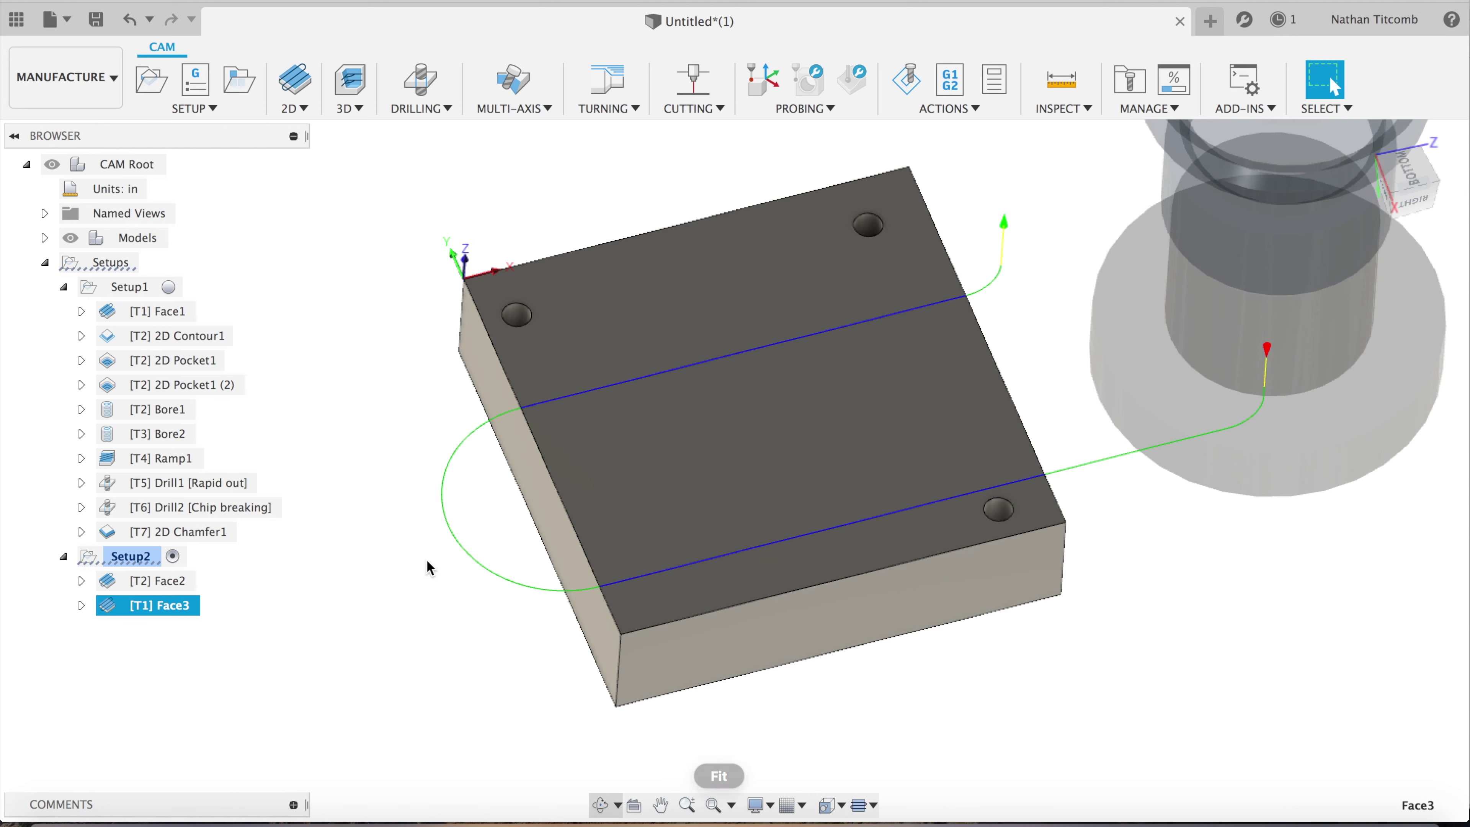
{"action": "left_click", "coordinate": [440, 115]}
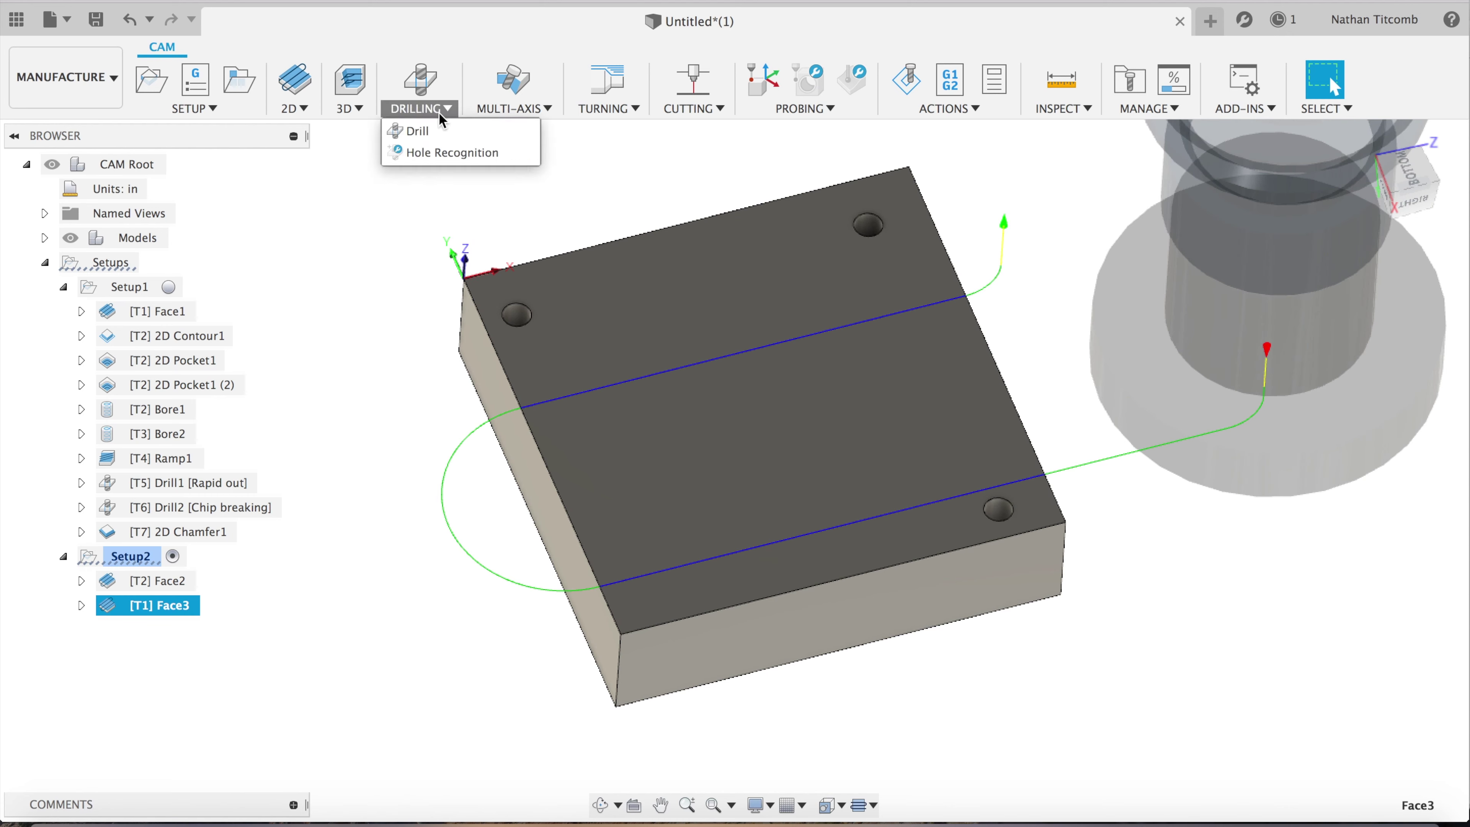
Create a drill operation on the three holes using the Ø3/8" 118° spot drill
{"action": "left_click", "coordinate": [451, 139]}
{"action": "left_click", "coordinate": [517, 316]}
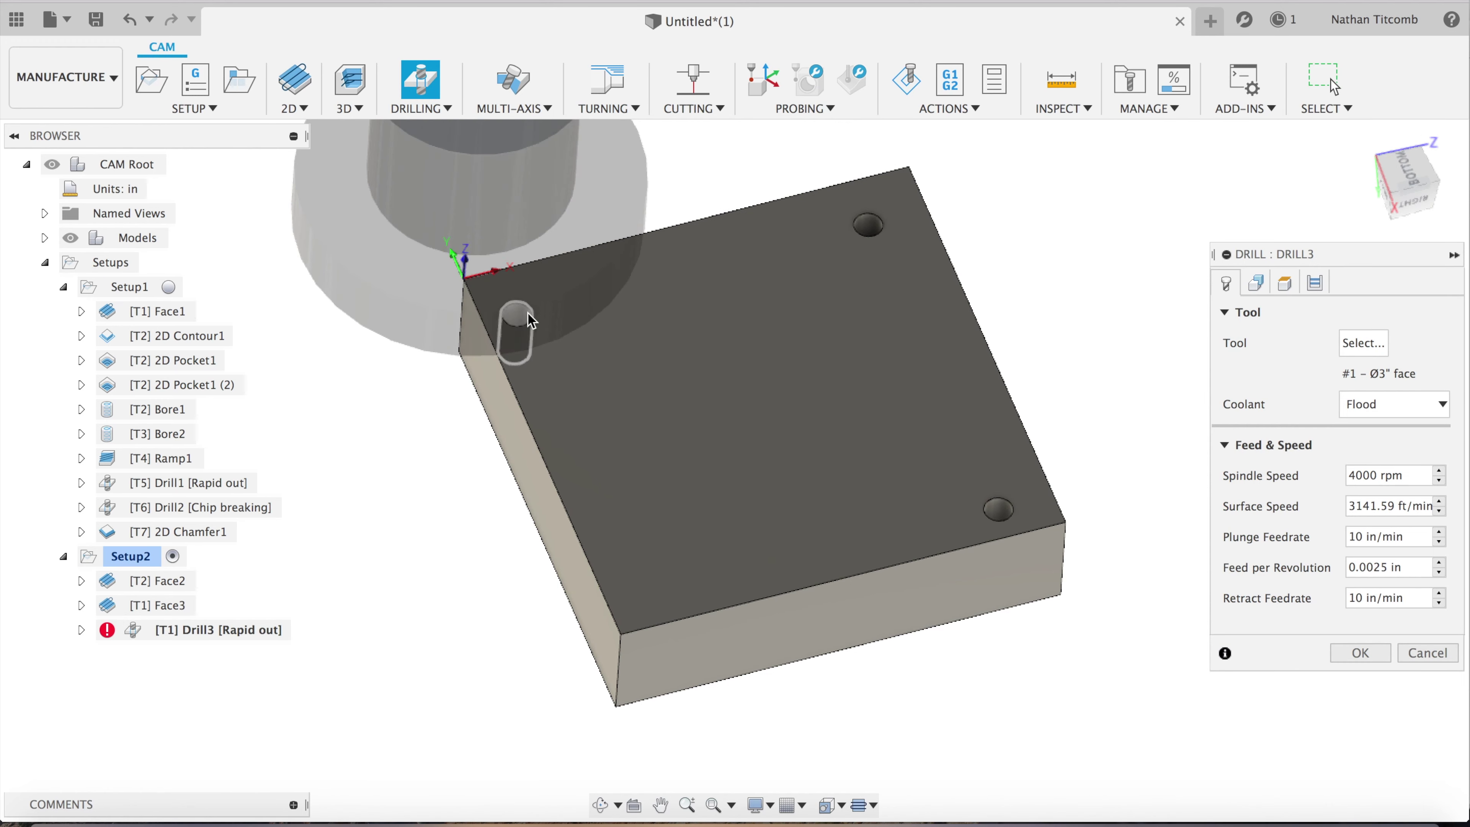
{"action": "left_click", "coordinate": [869, 226]}
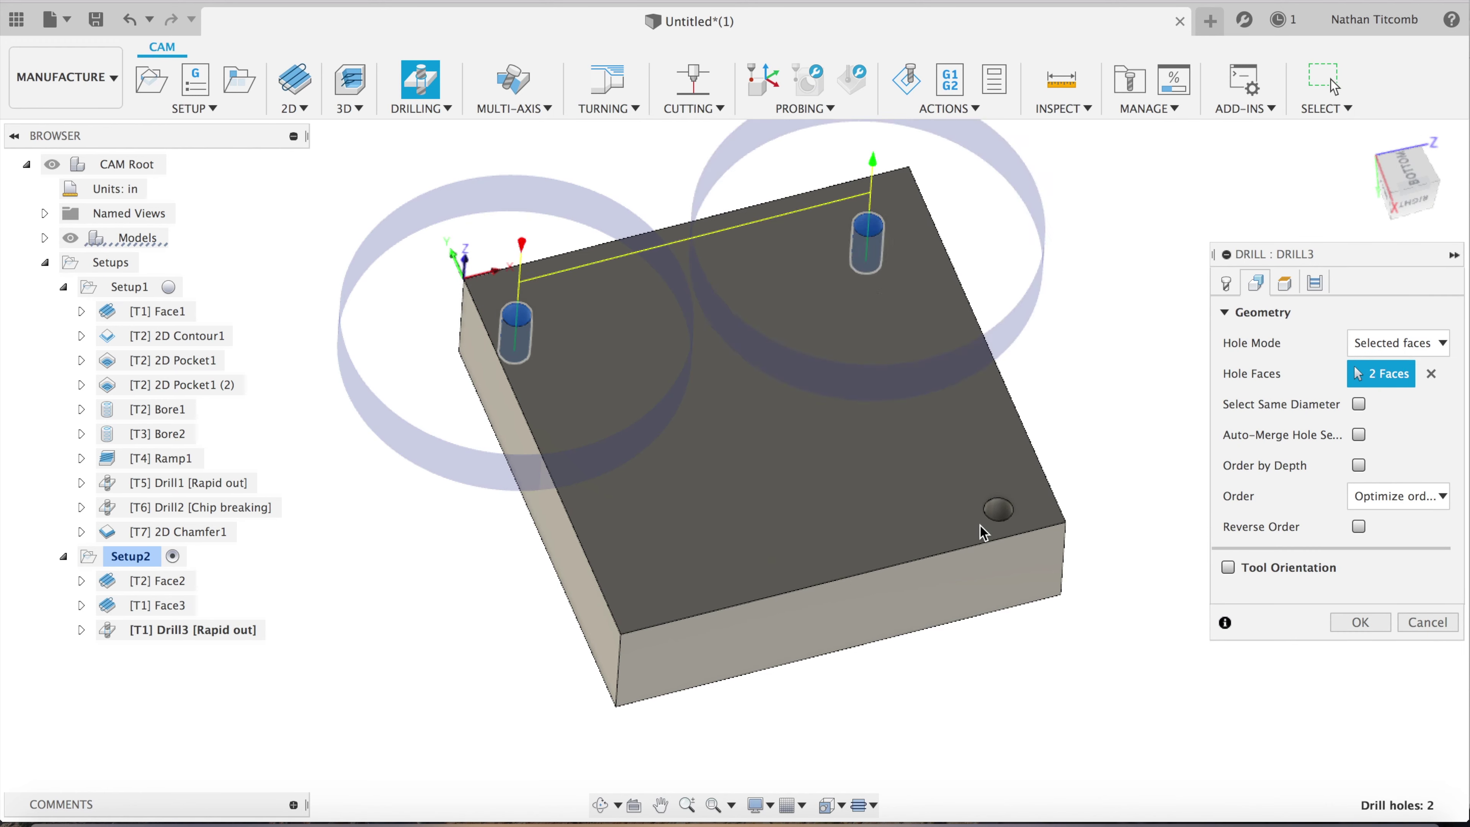
{"action": "left_click", "coordinate": [1005, 510]}
{"action": "left_click", "coordinate": [1226, 283]}
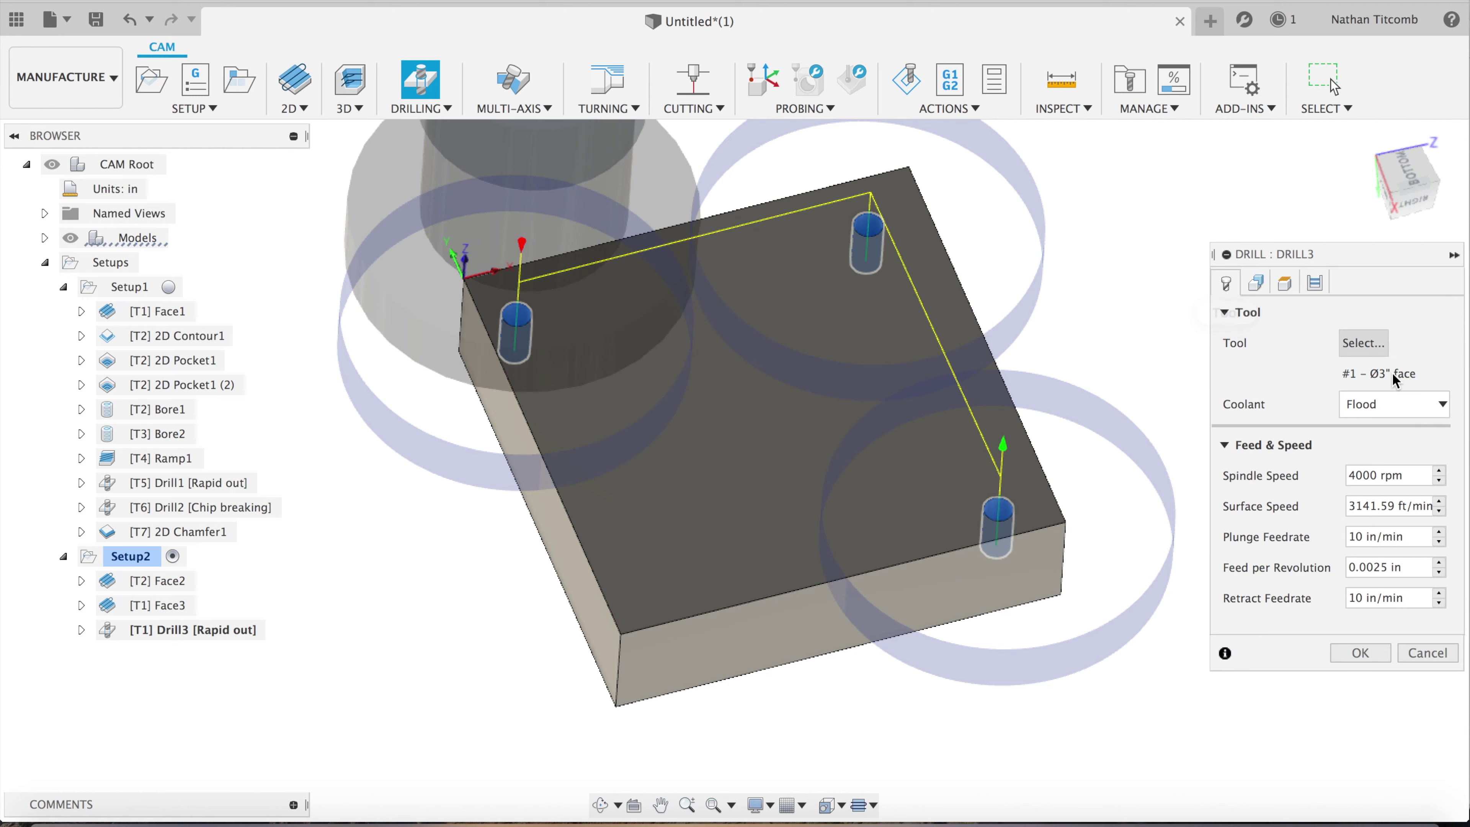
{"action": "left_click", "coordinate": [1363, 343]}
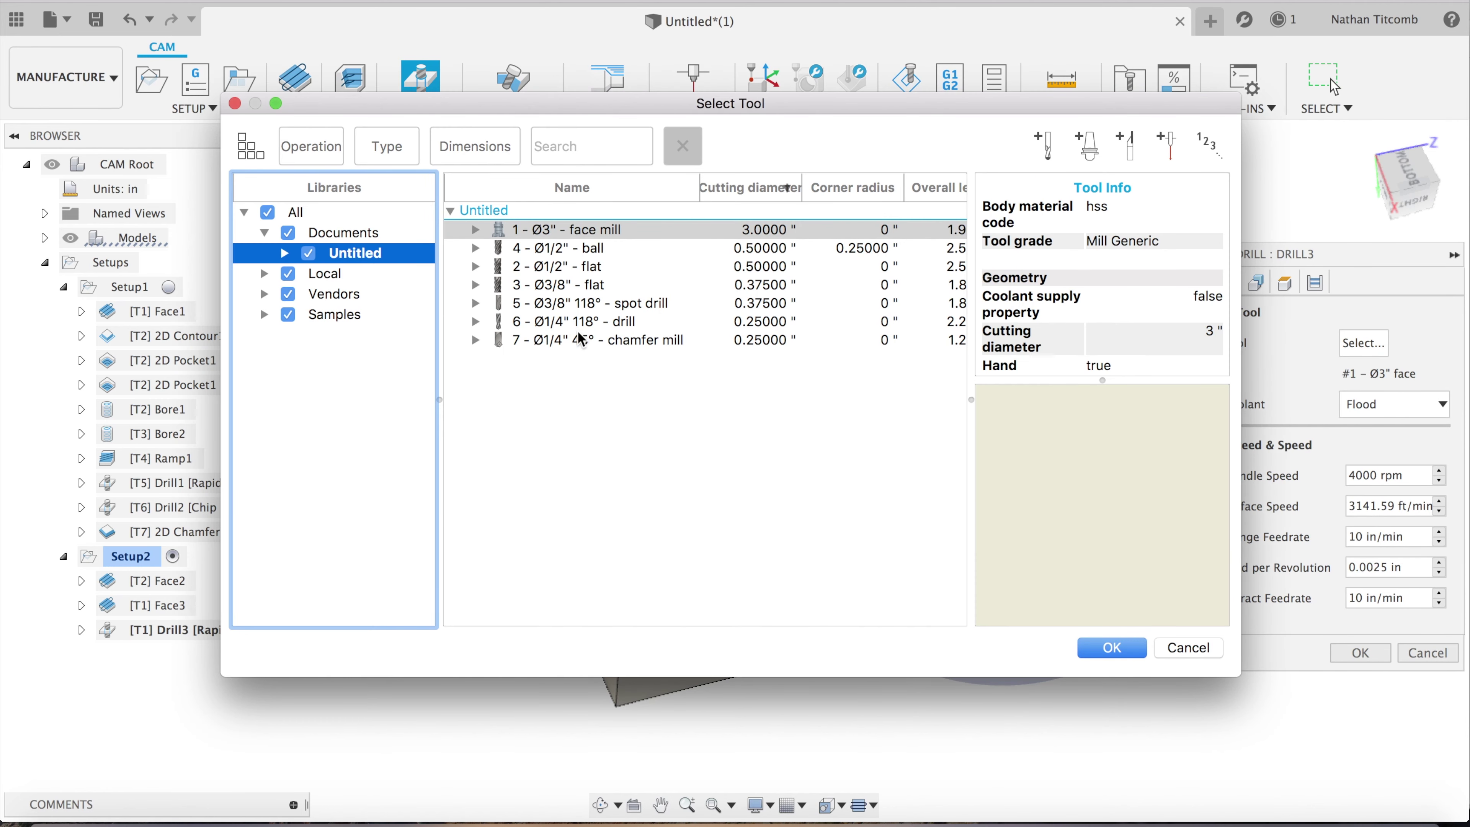
{"action": "left_click", "coordinate": [632, 302]}
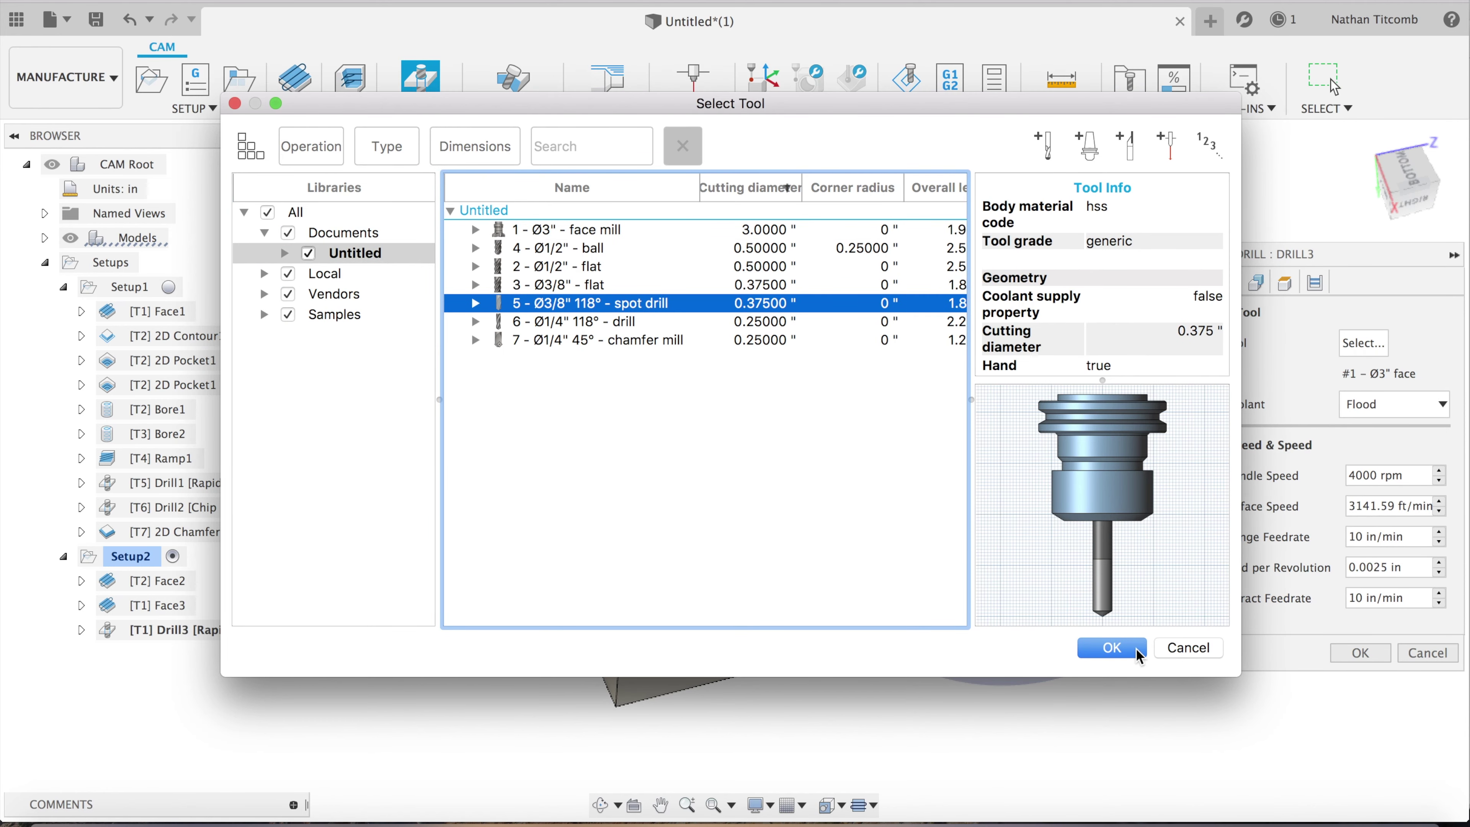
{"action": "left_click", "coordinate": [1112, 648]}
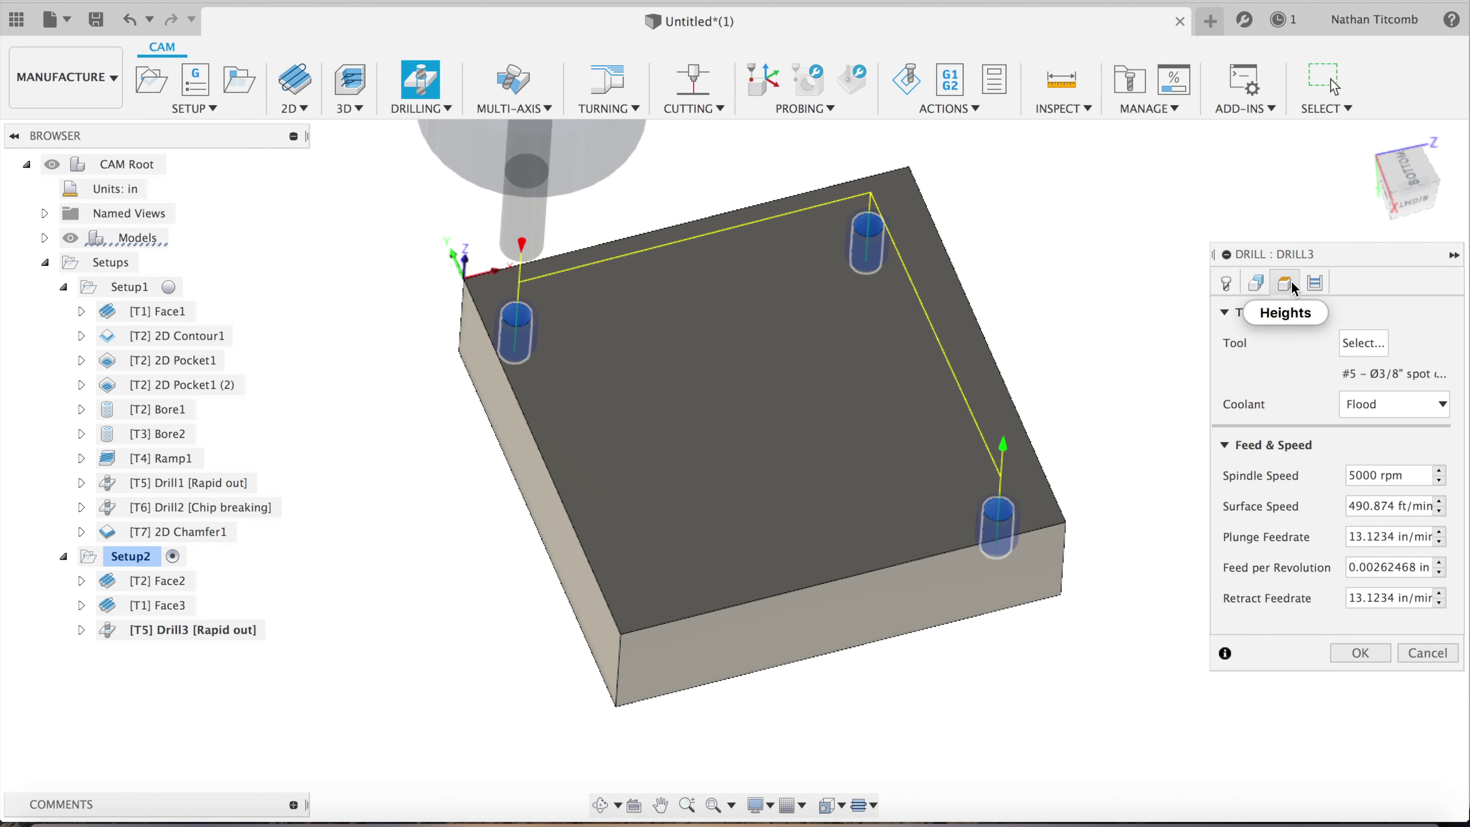
Set Drill3's bottom height to a 0.01 chamfer width
{"action": "left_click", "coordinate": [1286, 283]}
{"action": "scroll", "coordinate": [1349, 550], "scroll_direction": "down", "scroll_amount": 2}
{"action": "left_click", "coordinate": [1412, 703]}
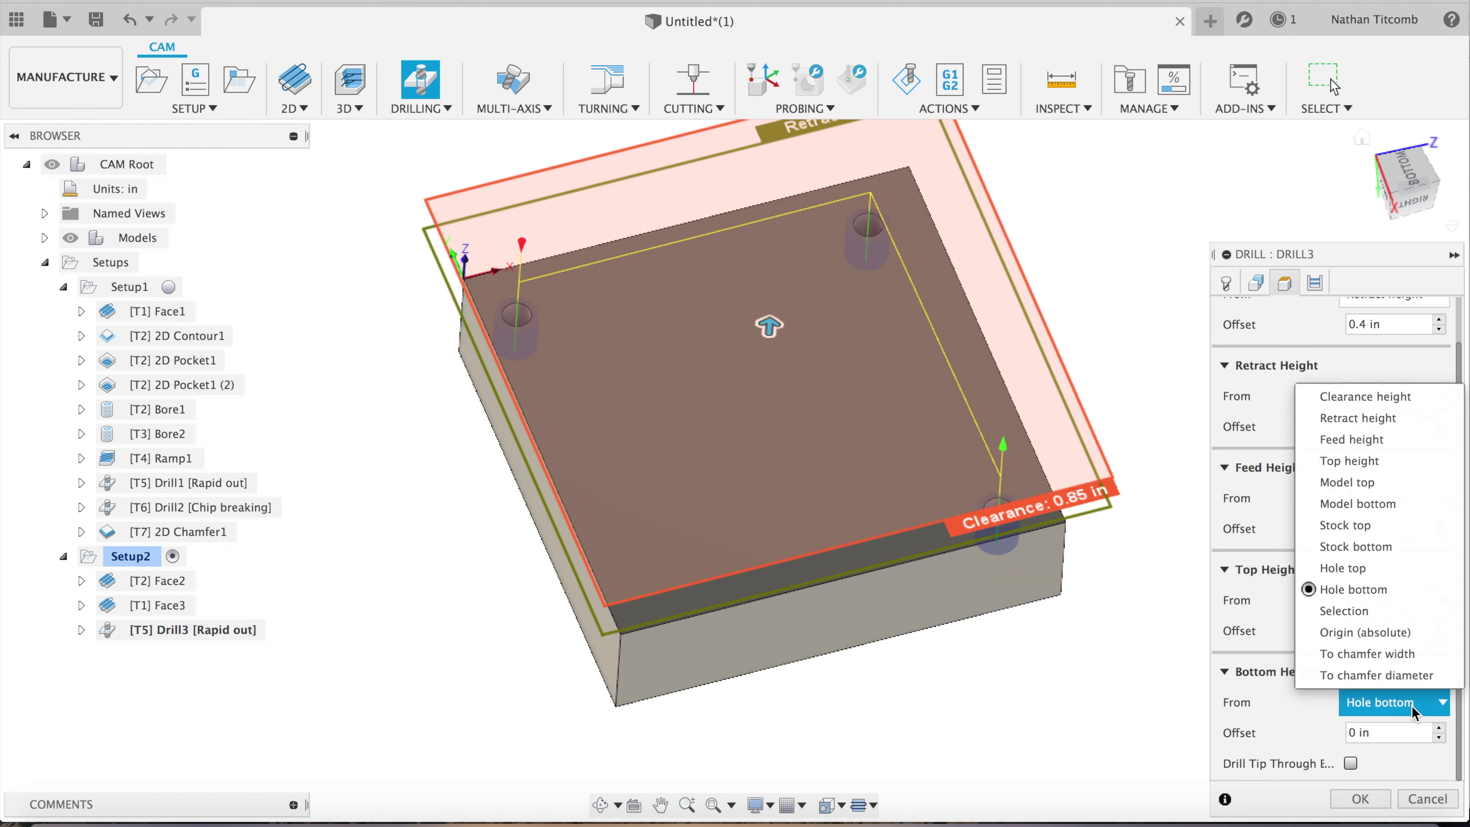
{"action": "left_click", "coordinate": [1367, 653]}
{"action": "left_click", "coordinate": [1377, 763]}
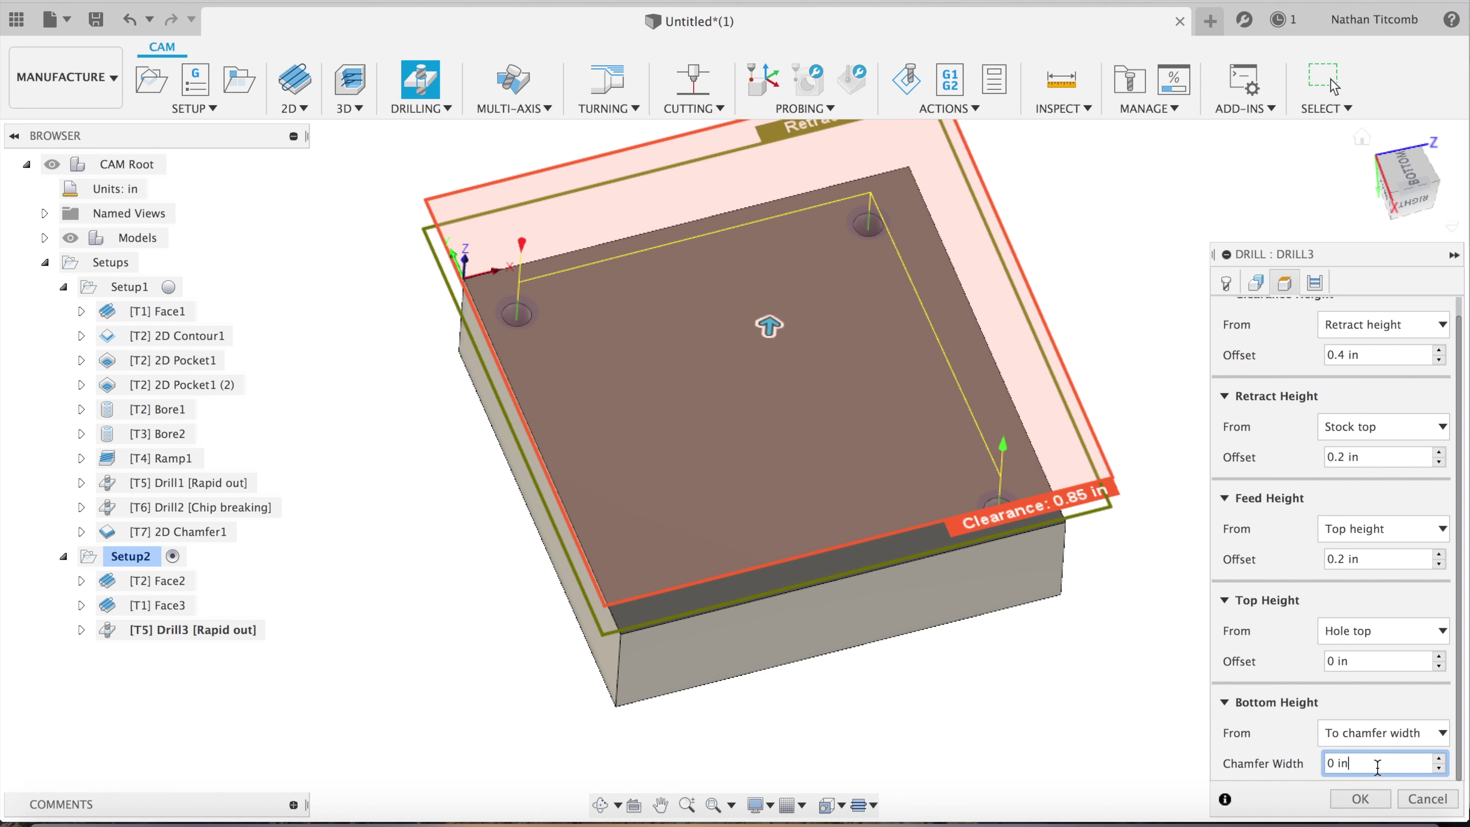
{"action": "left_click_drag", "start_coordinate": [1377, 764], "coordinate": [1240, 767]}
{"action": "type", "text": "0.01"}
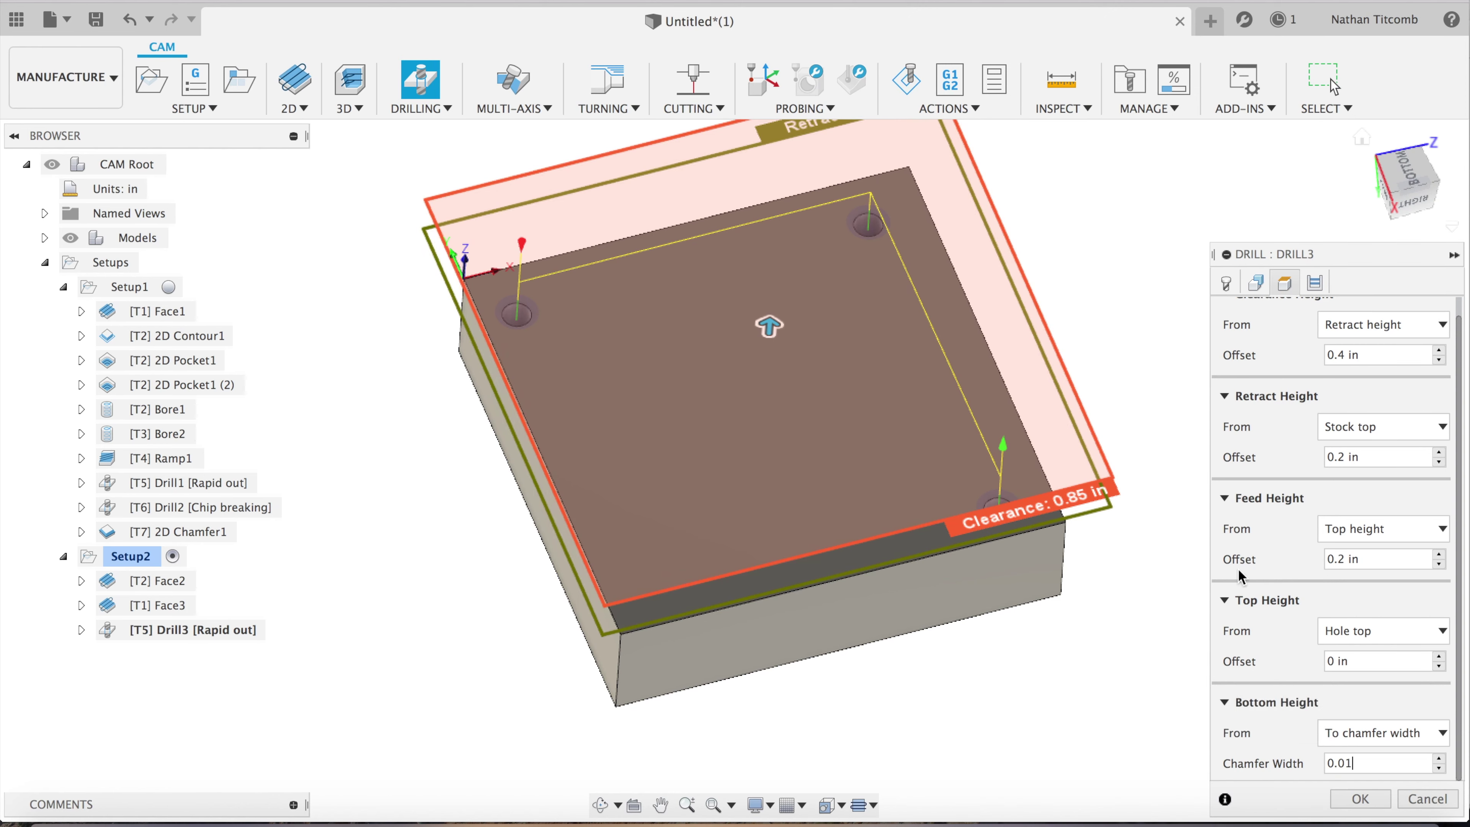
{"action": "left_click", "coordinate": [1226, 283]}
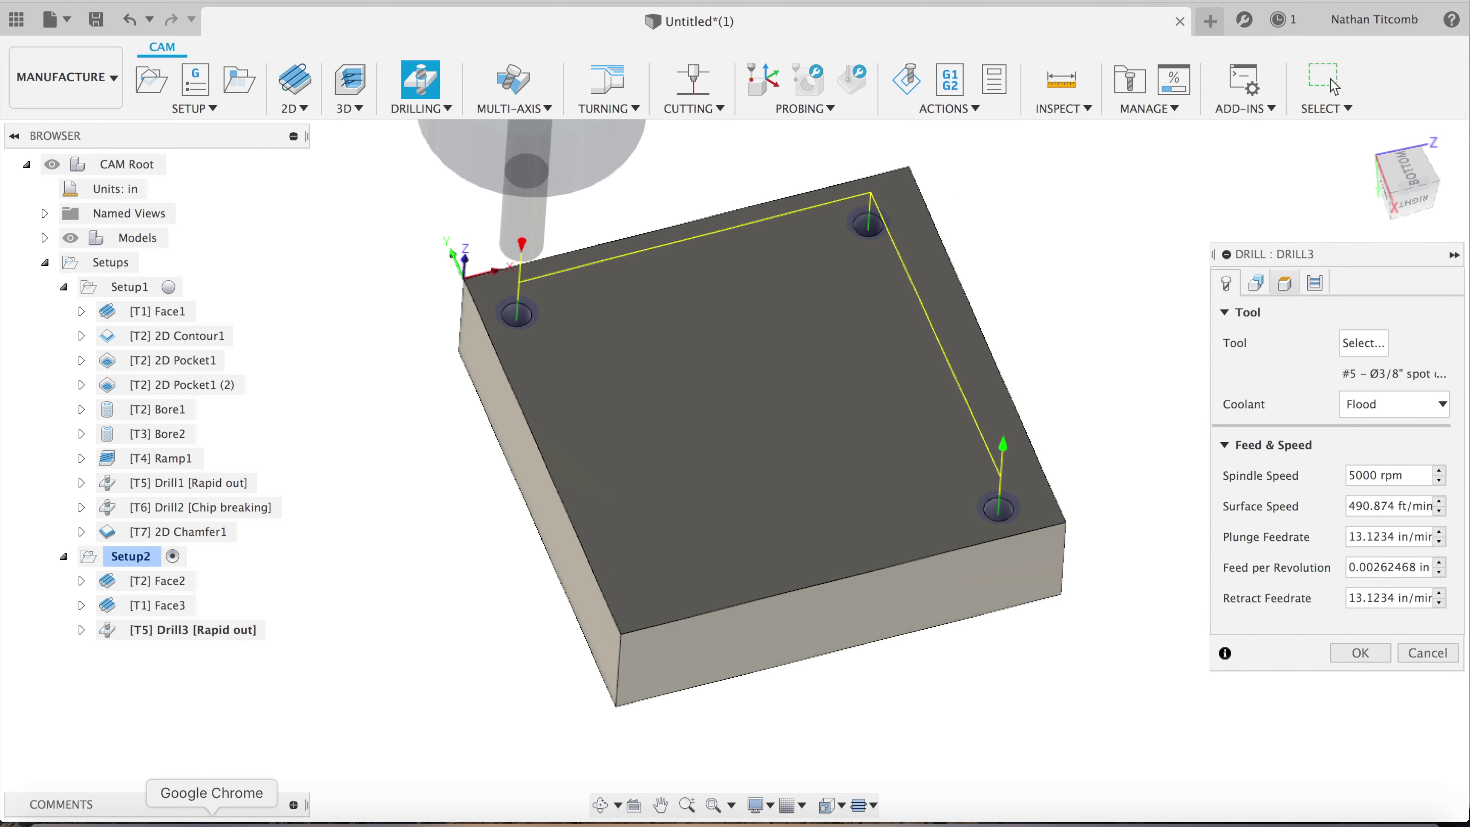
{"action": "left_click", "coordinate": [226, 825]}
Enter a 0.375 in tool diameter in the HSS drilling calculator
{"action": "scroll", "coordinate": [779, 342], "scroll_direction": "up", "scroll_amount": 6}
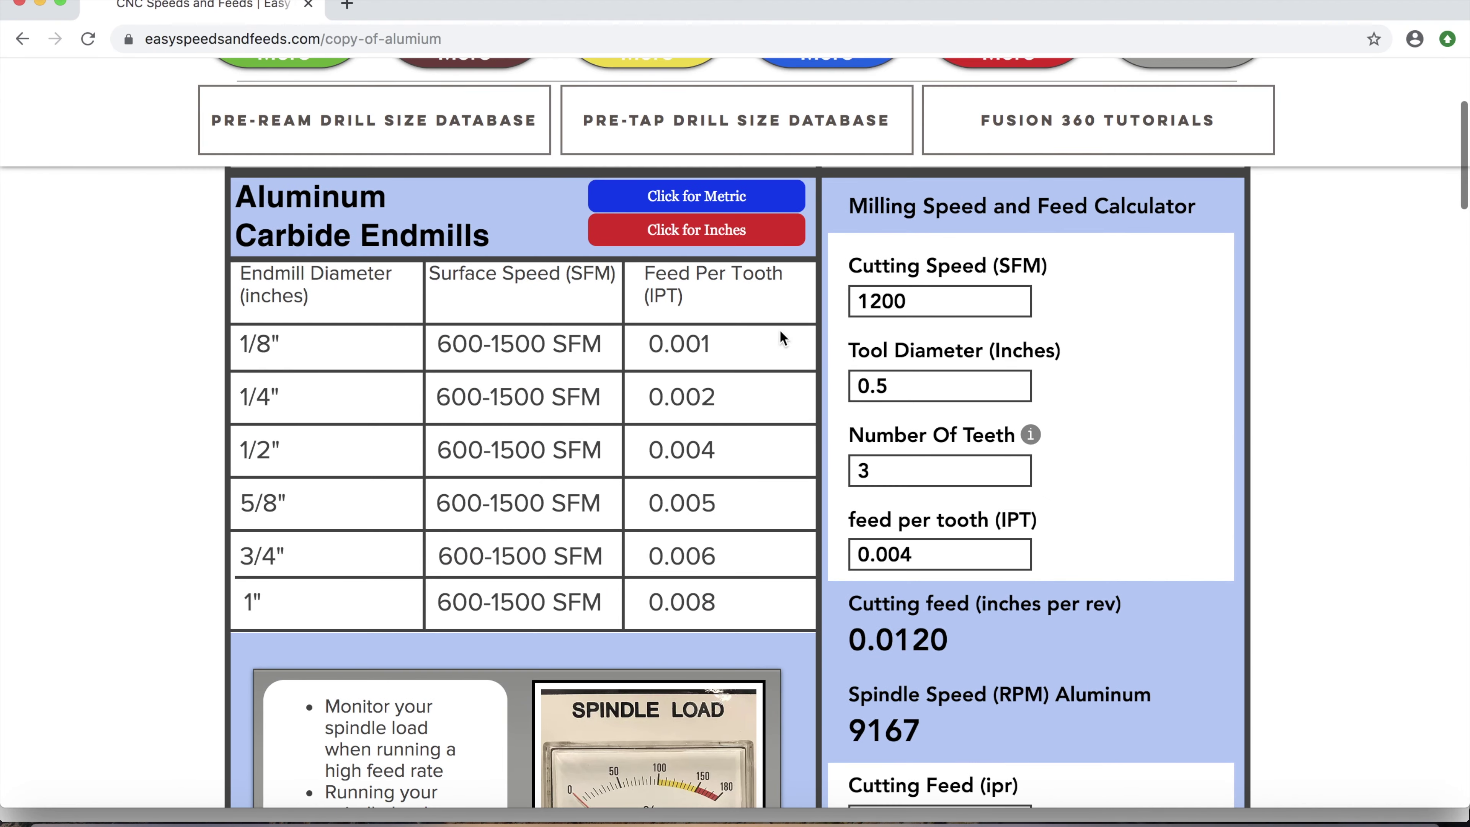
{"action": "scroll", "coordinate": [837, 122], "scroll_direction": "down", "scroll_amount": 10}
{"action": "scroll", "coordinate": [838, 125], "scroll_direction": "up", "scroll_amount": 2}
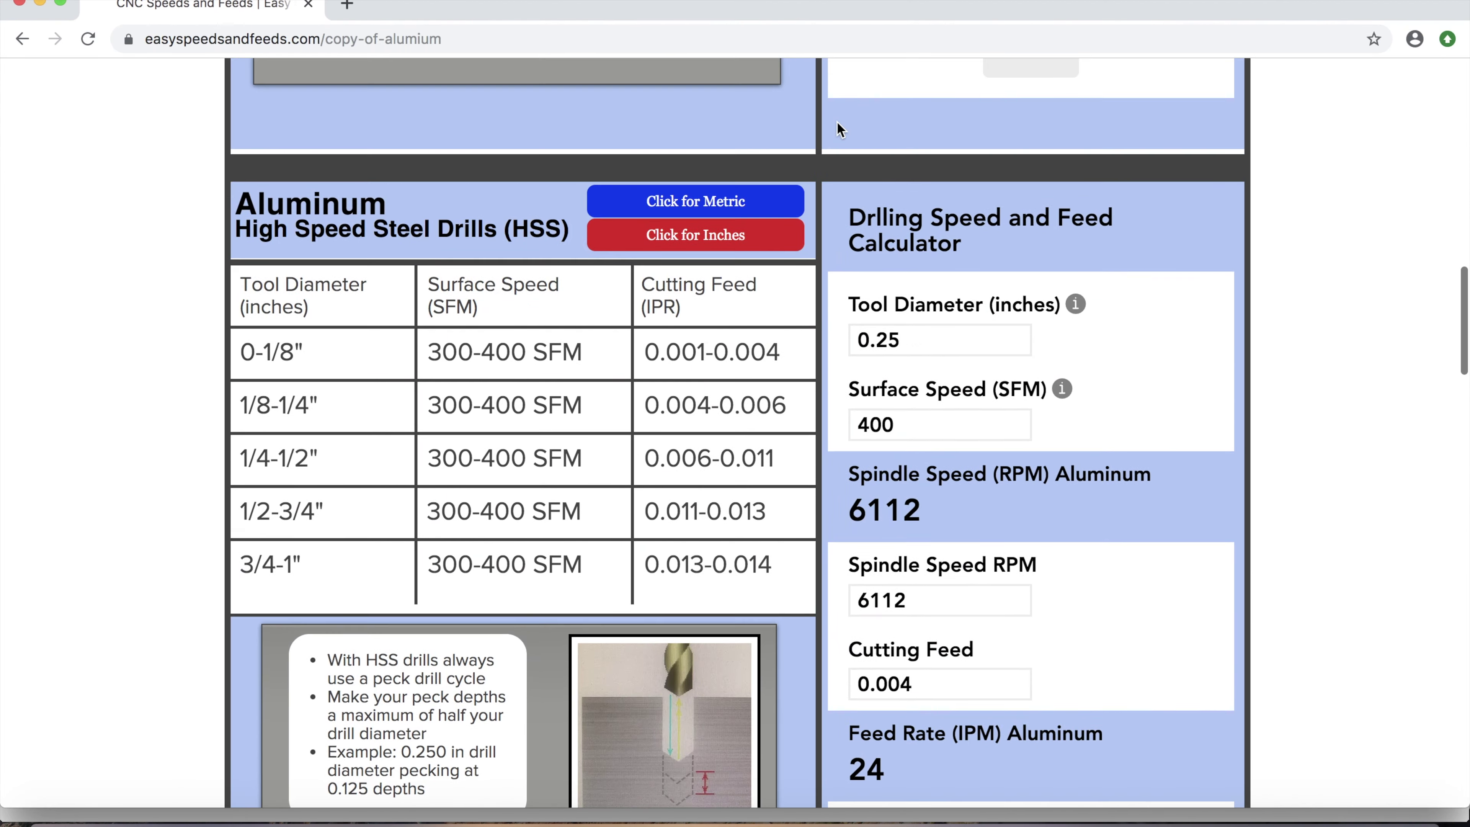
{"action": "scroll", "coordinate": [837, 125], "scroll_direction": "down", "scroll_amount": 7}
{"action": "scroll", "coordinate": [837, 120], "scroll_direction": "down", "scroll_amount": 5}
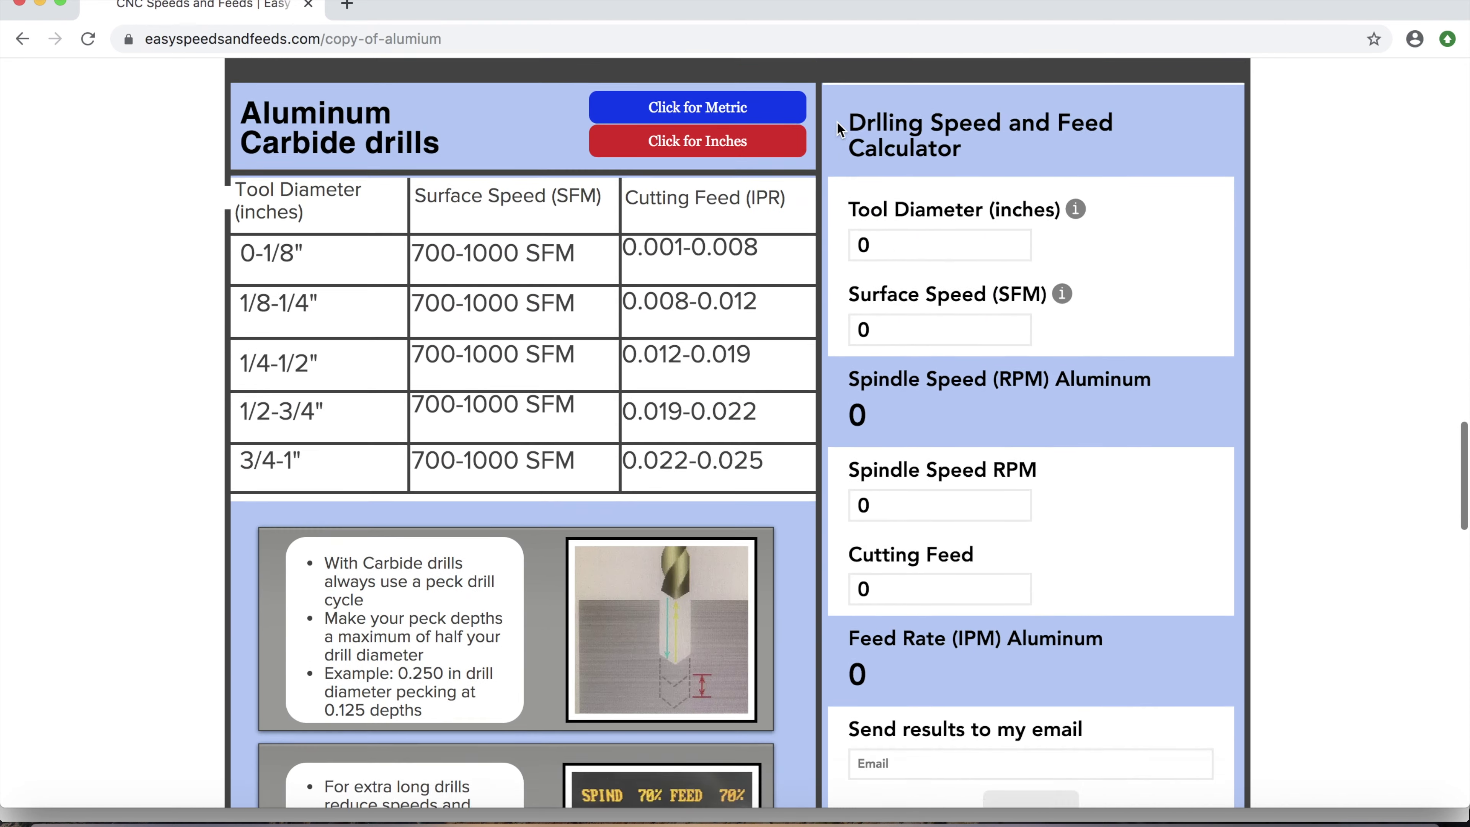
{"action": "scroll", "coordinate": [838, 121], "scroll_direction": "up", "scroll_amount": 9}
{"action": "scroll", "coordinate": [838, 120], "scroll_direction": "up", "scroll_amount": 1}
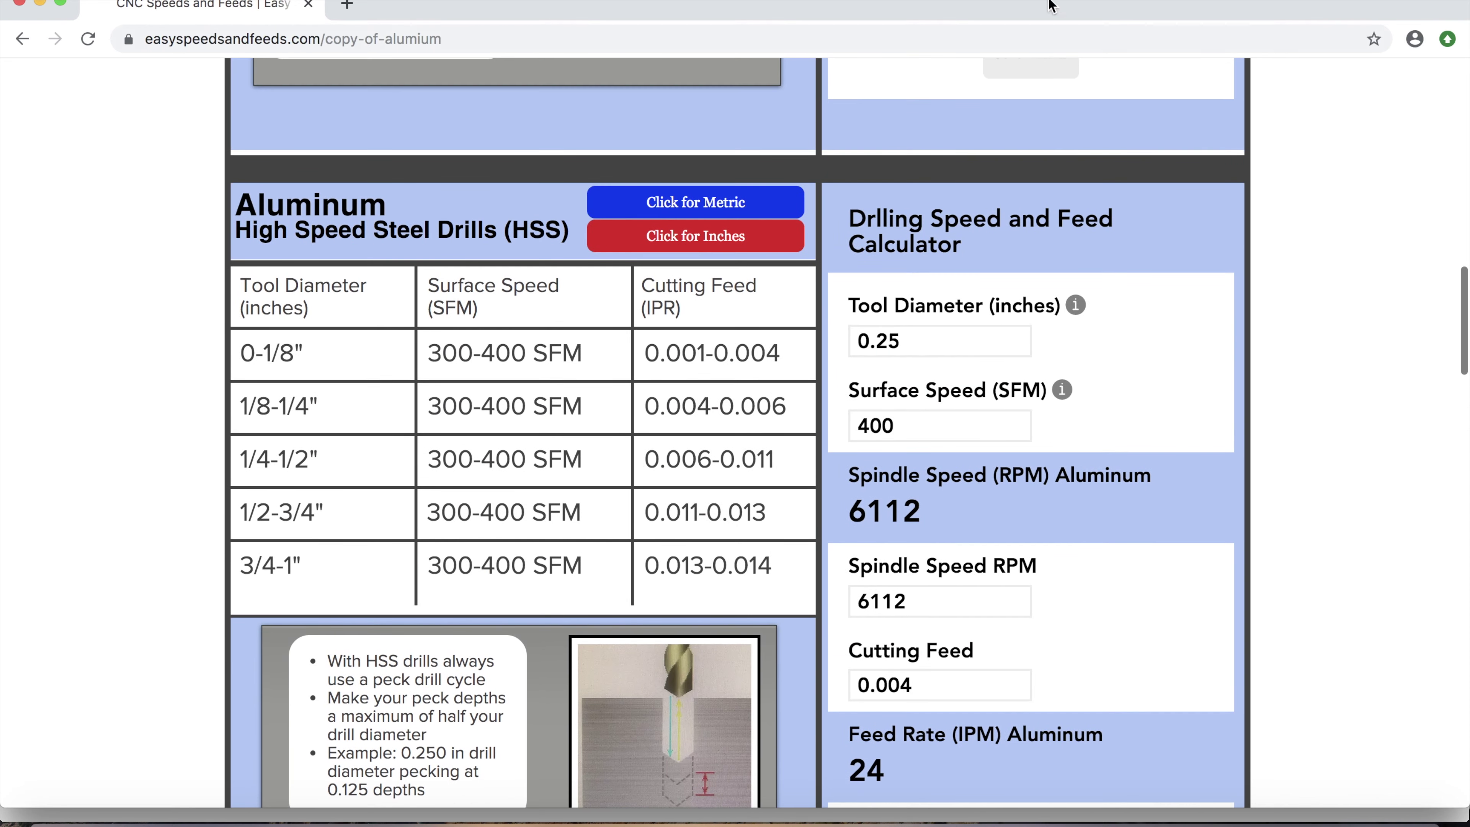
{"action": "left_click", "coordinate": [984, 346]}
{"action": "key", "text": "BackSpace"}
{"action": "key", "text": "BackSpace"}
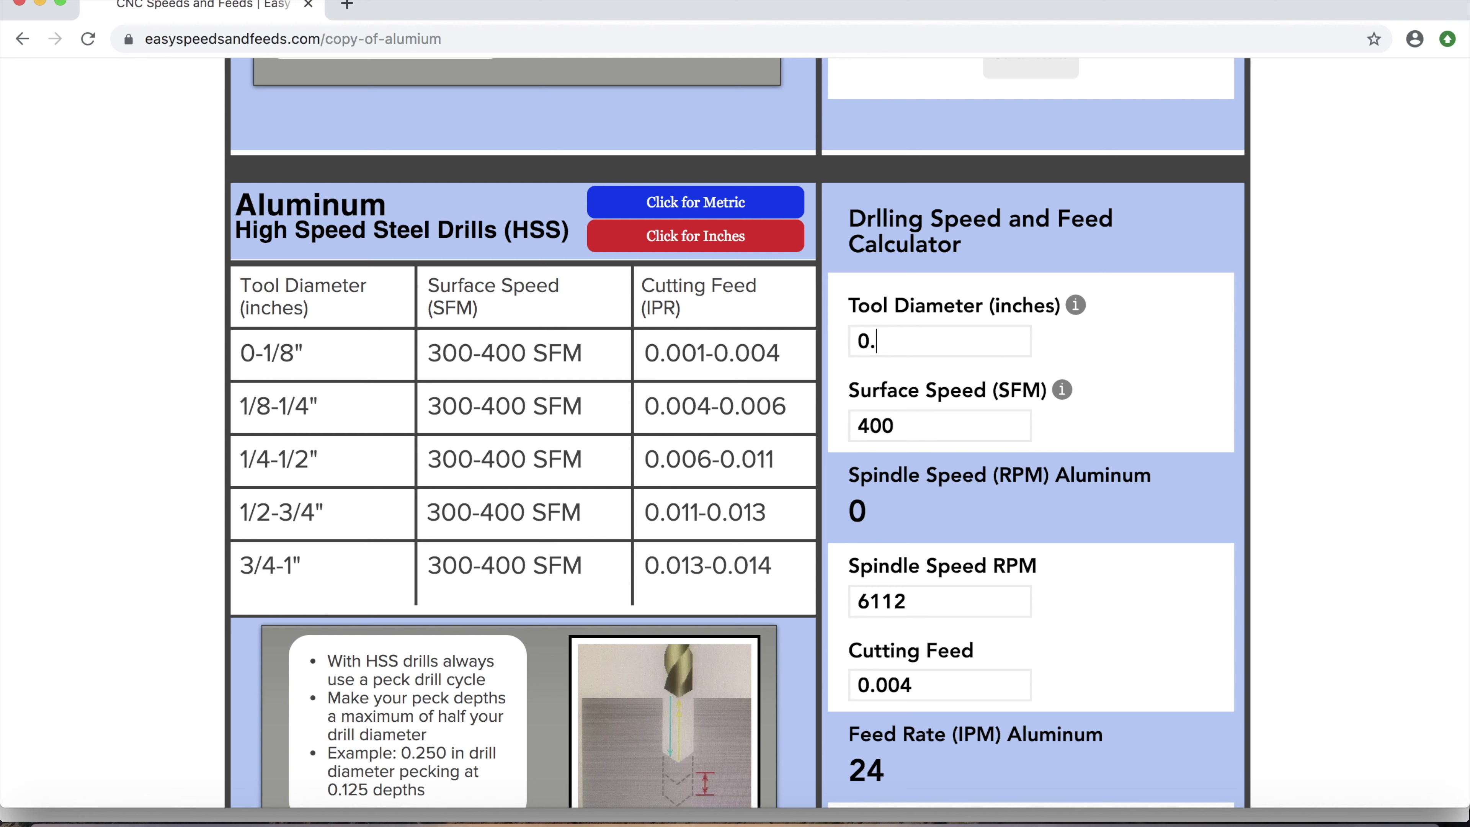
{"action": "type", "text": "375"}
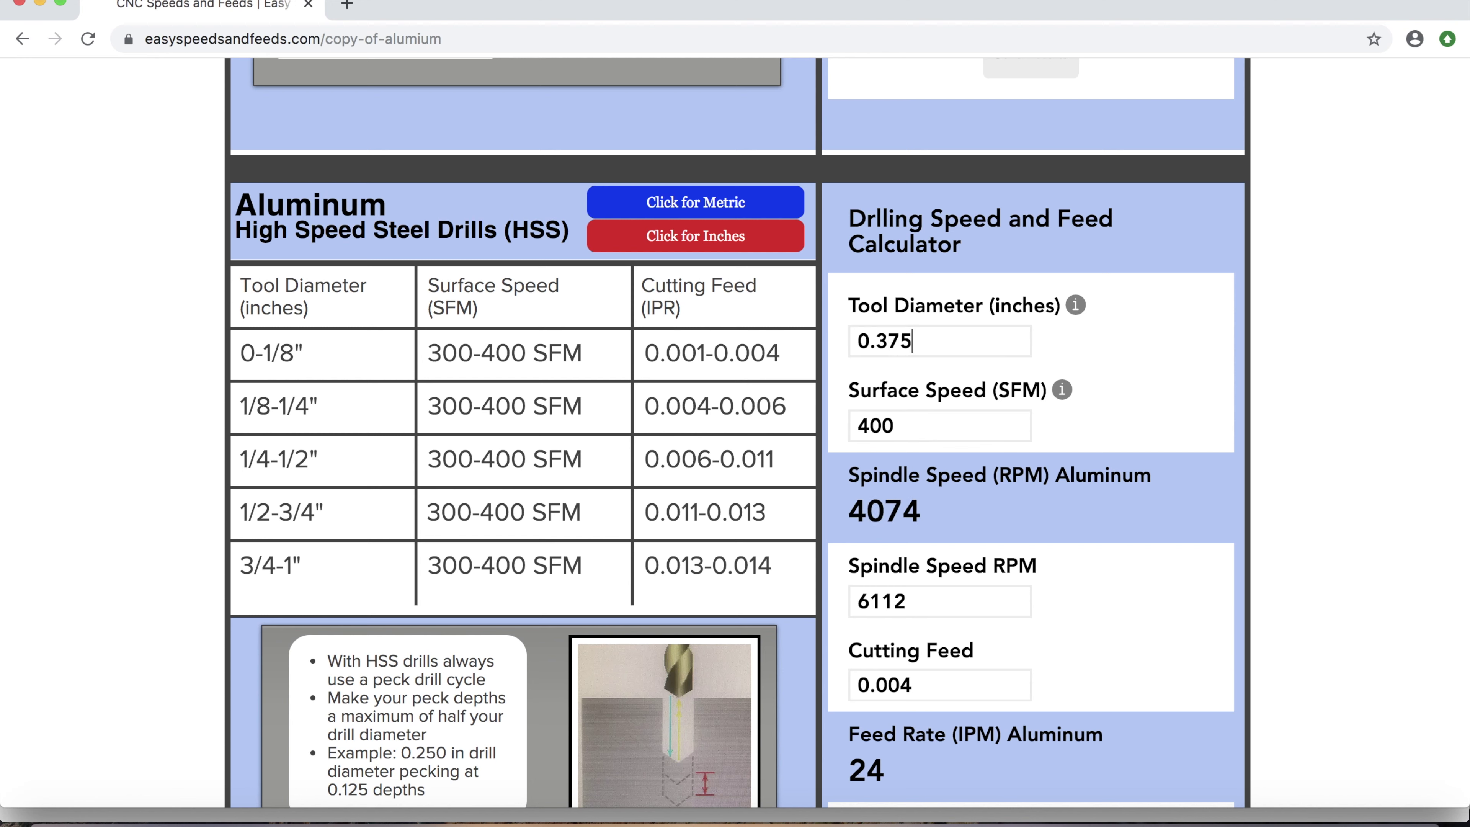
{"action": "key", "text": "Tab"}
{"action": "key", "text": "Tab"}
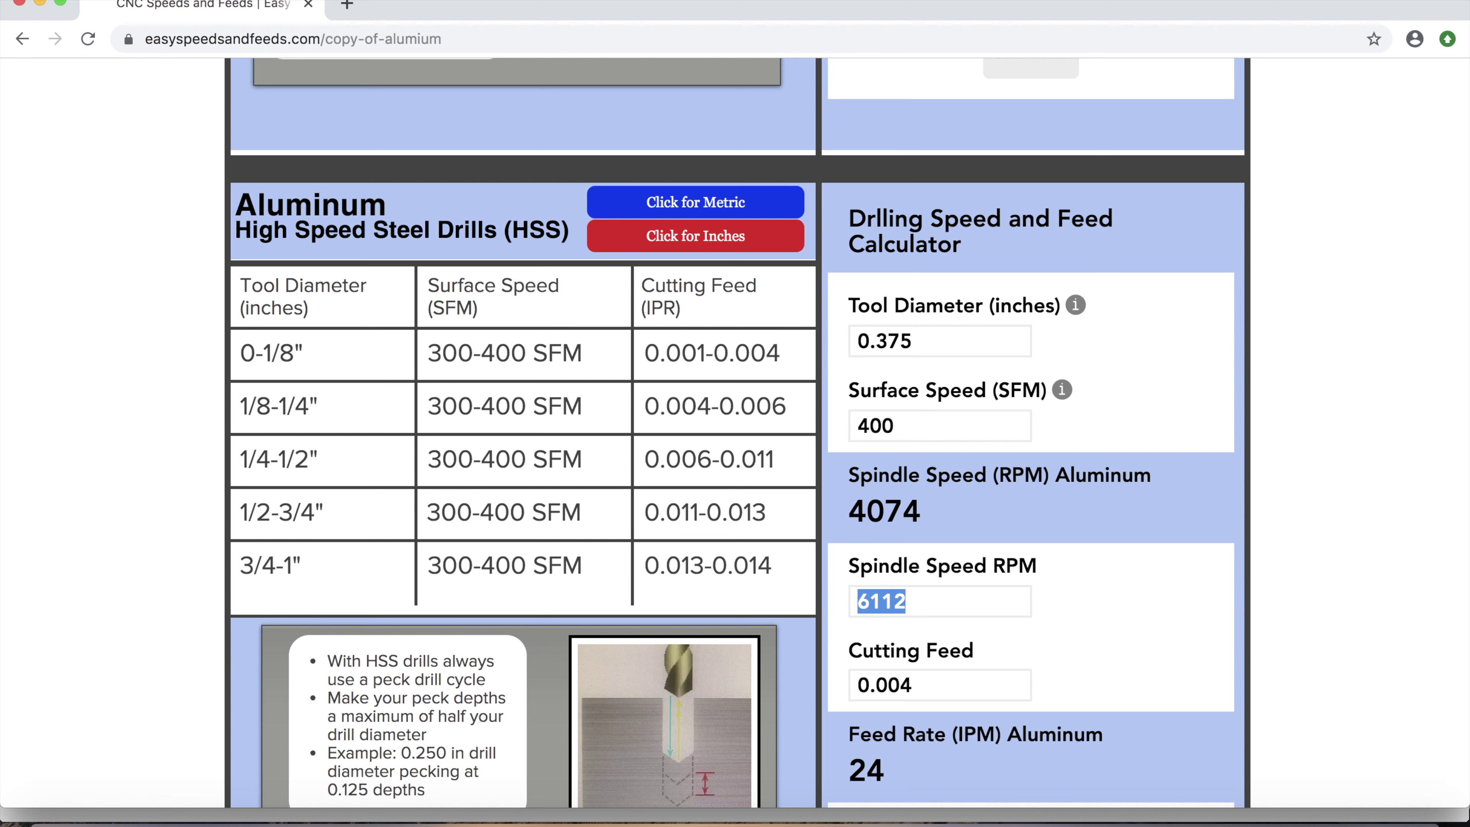
Enter 4074 RPM and 0.006 cutting feed for 24 IPM, then return to Drill3's spindle speed
{"action": "type", "text": "4"}
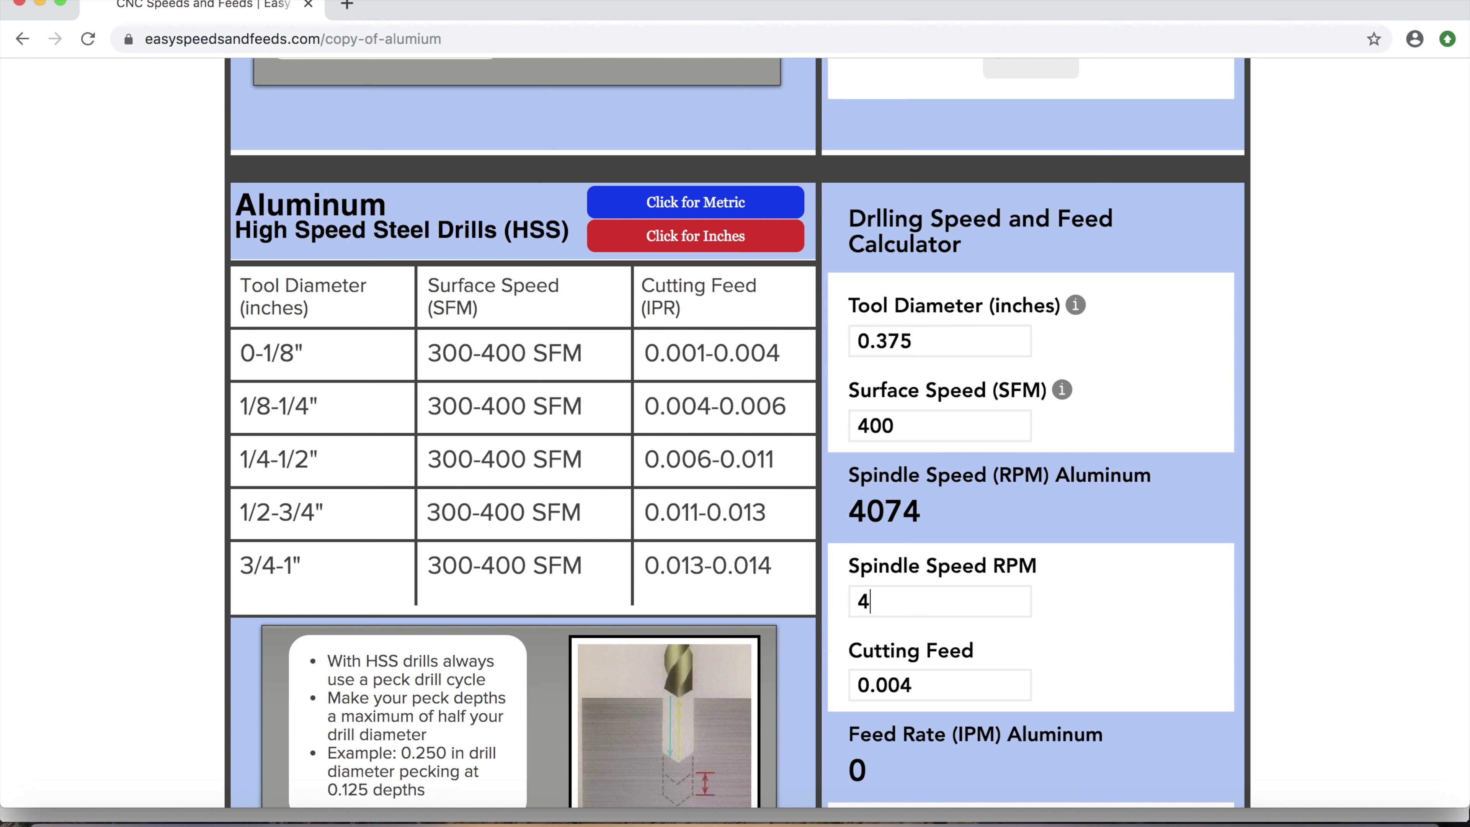
{"action": "type", "text": "074"}
{"action": "key", "text": "Tab"}
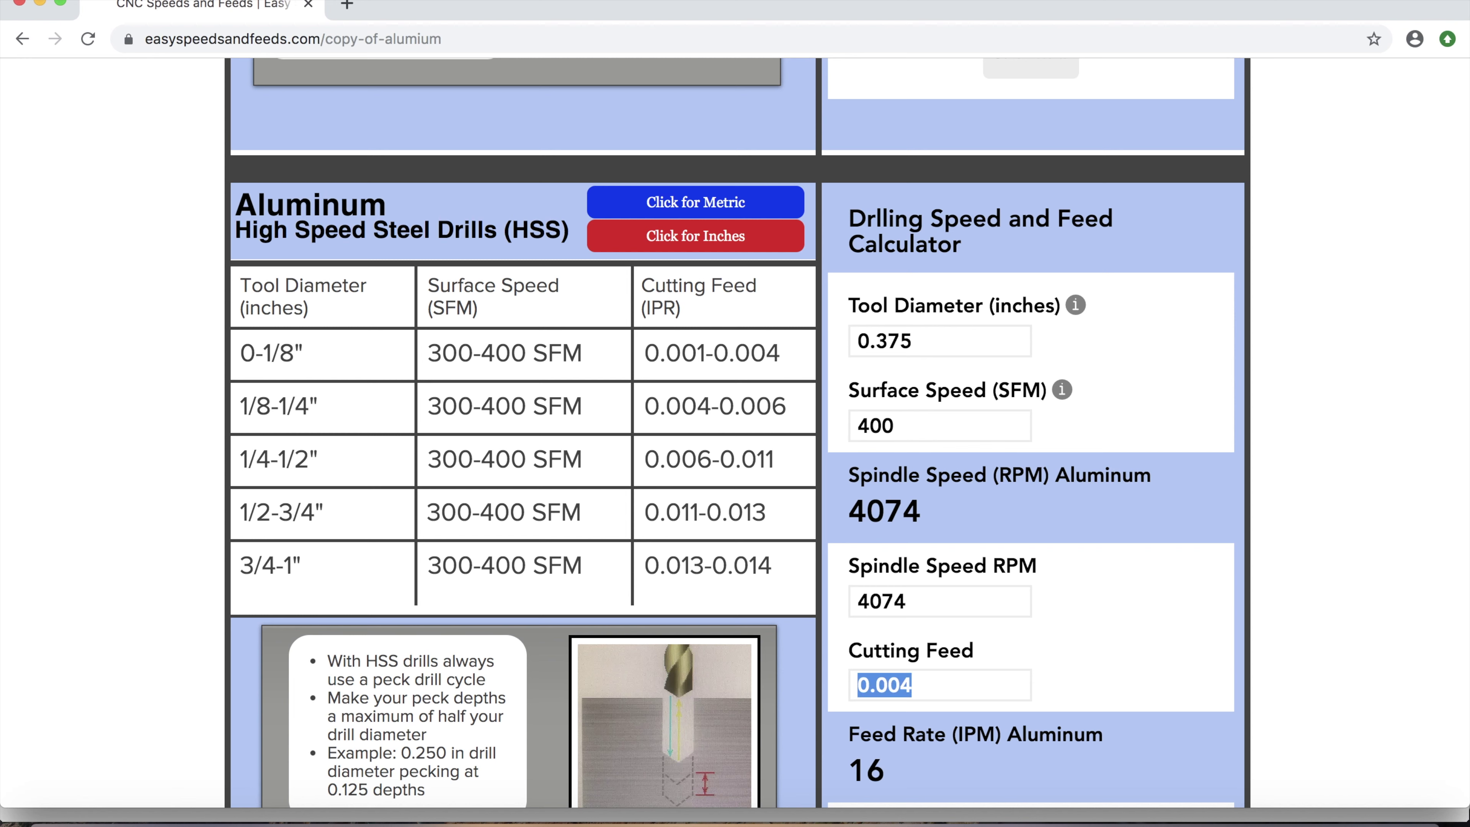
{"action": "type", "text": "0.006"}
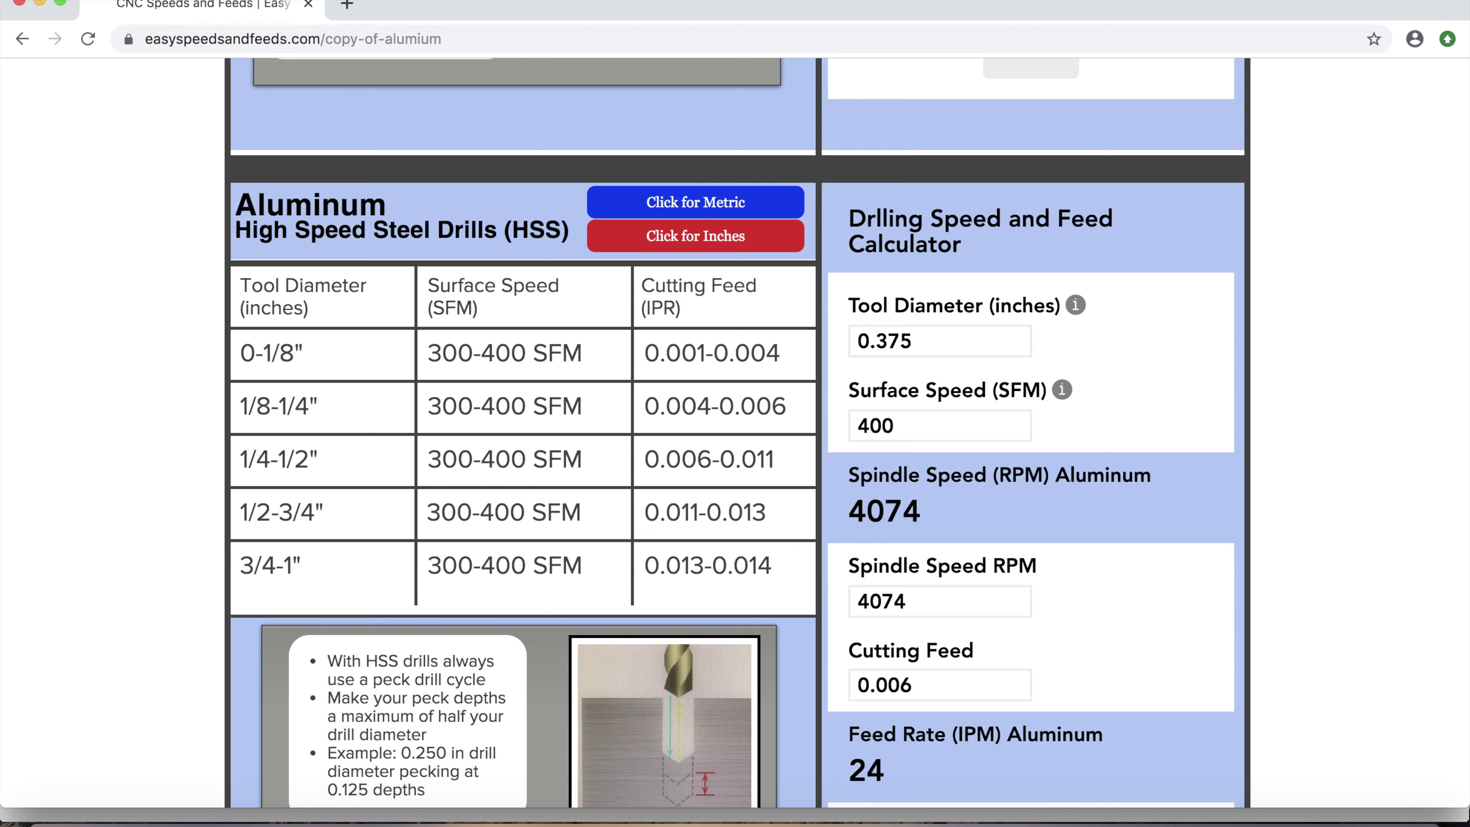
{"action": "key", "text": "Tab"}
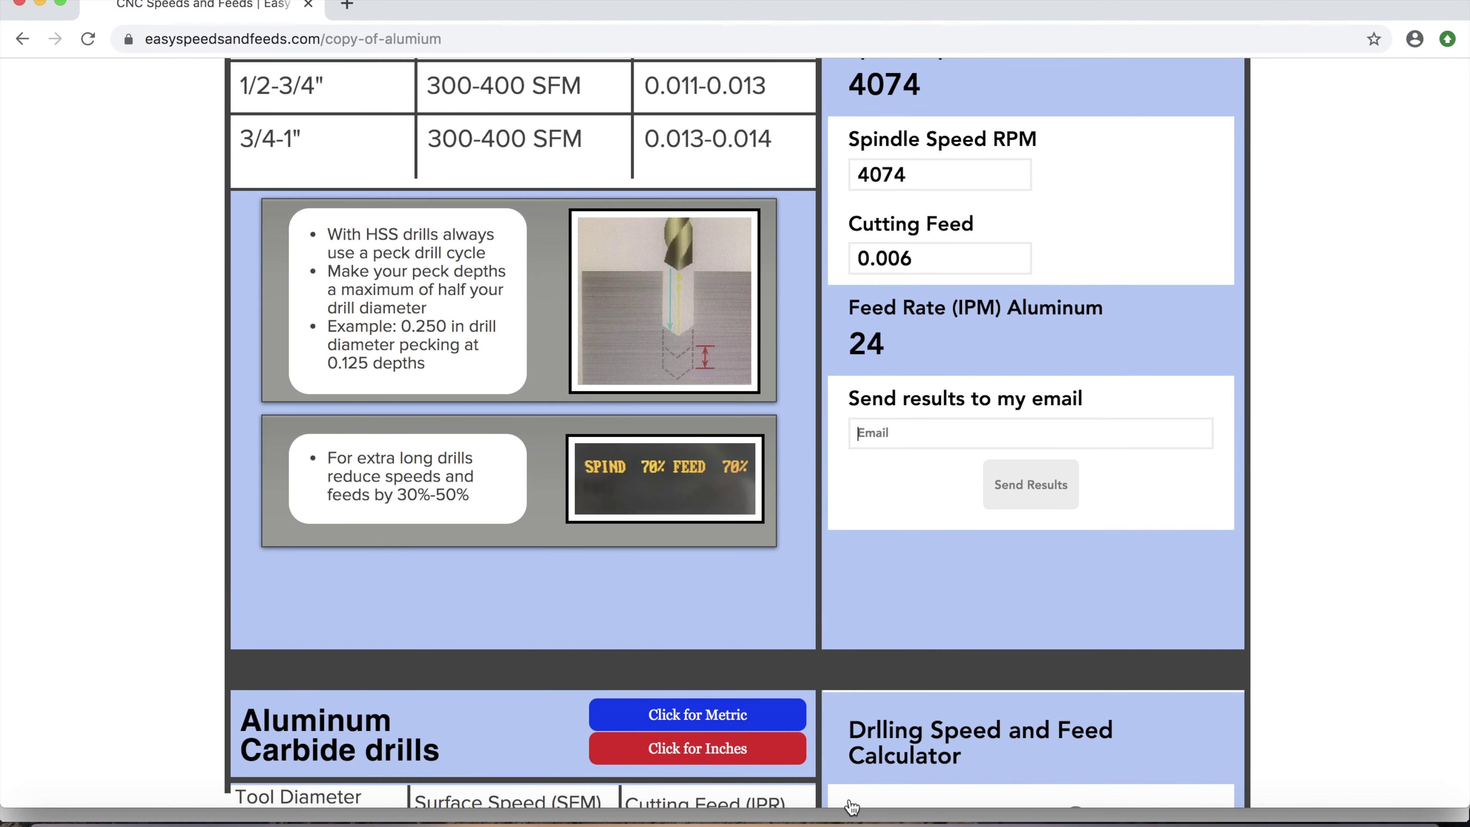
{"action": "left_click", "coordinate": [853, 817]}
{"action": "left_click", "coordinate": [1418, 472]}
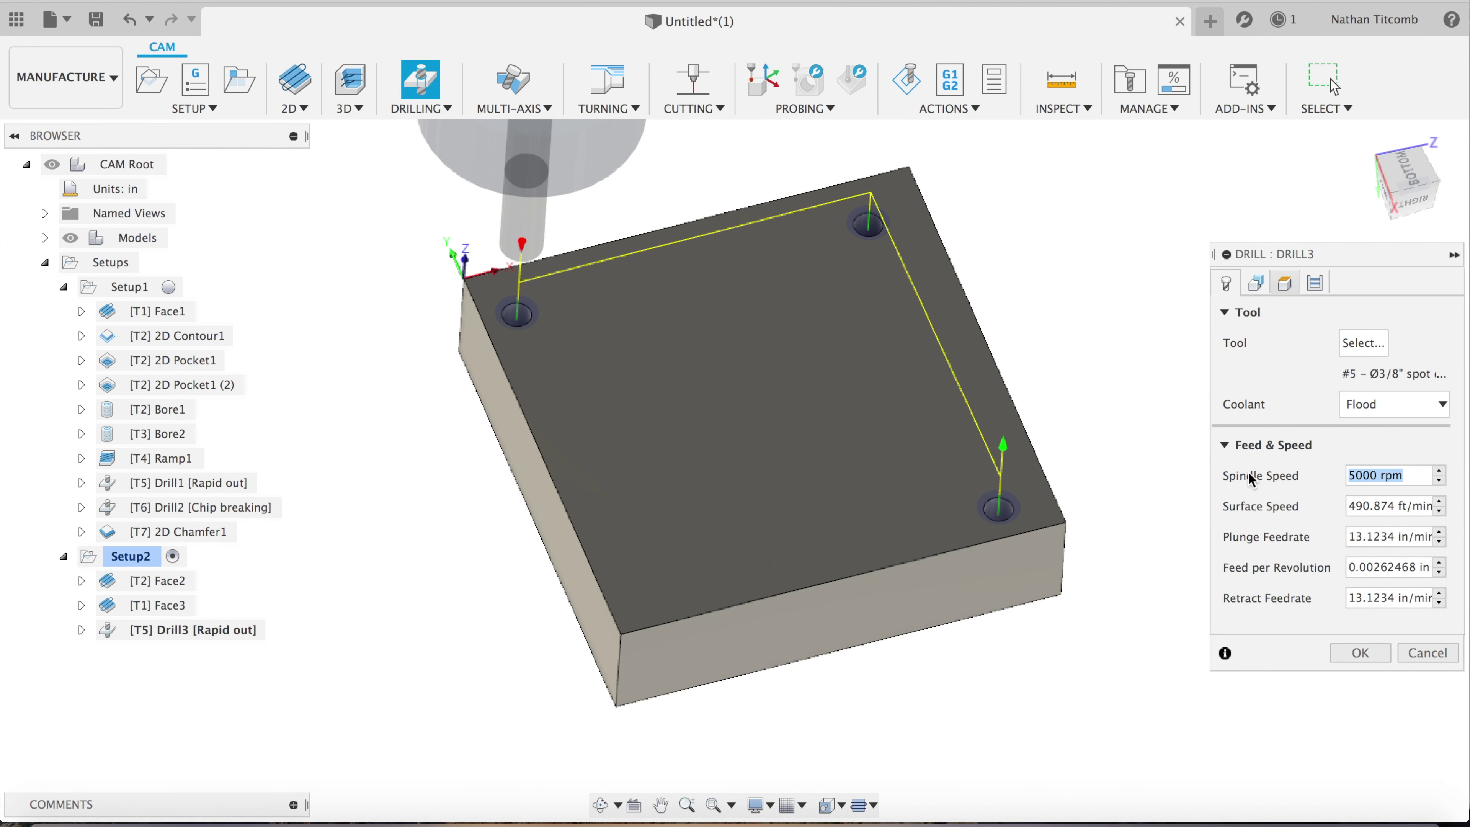
Enter 4074 rpm for Drill3's spindle speed, cross-checking it against the calculator results
{"action": "type", "text": "4074"}
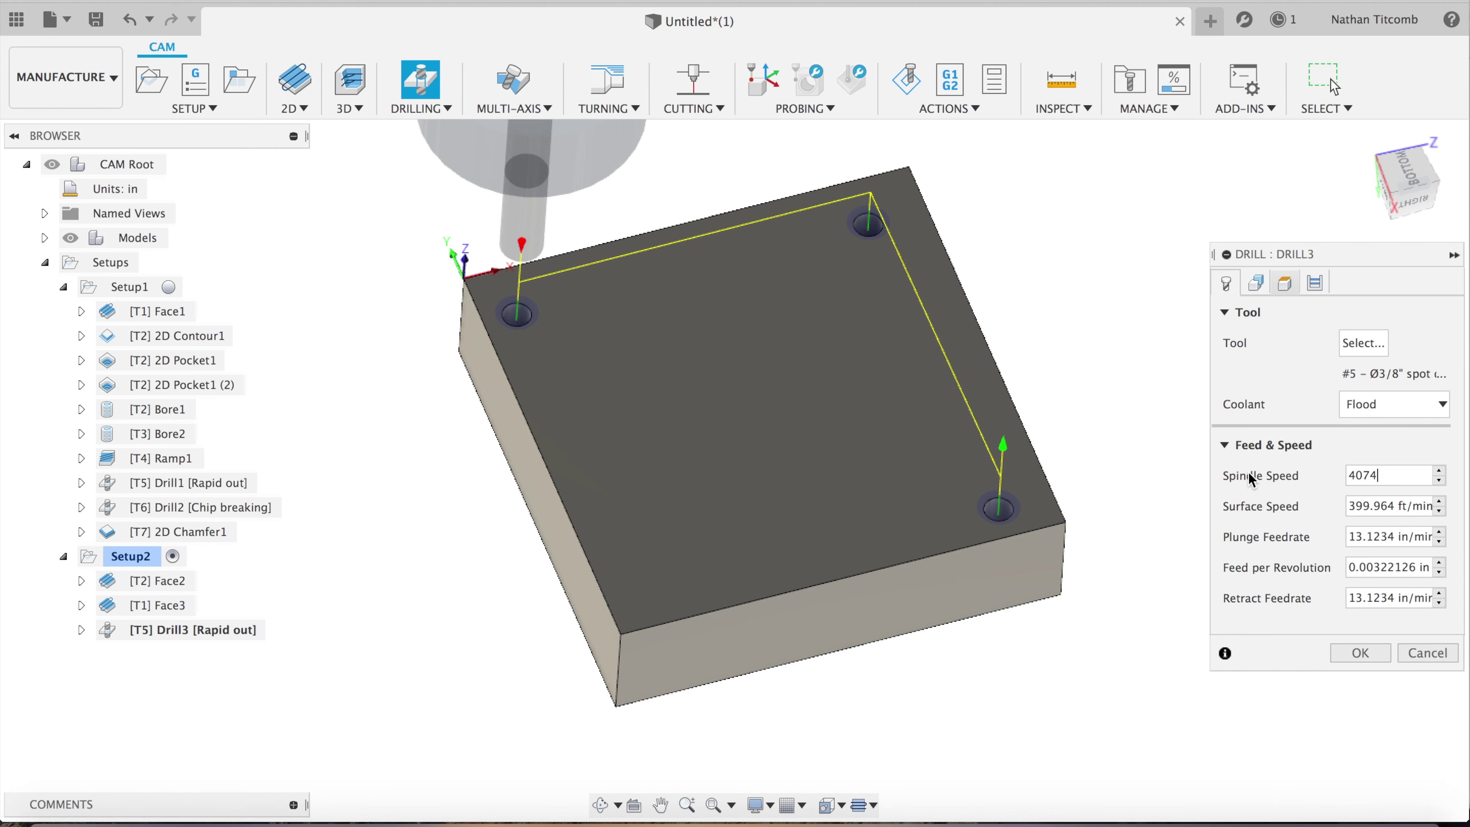
{"action": "key", "text": "Tab"}
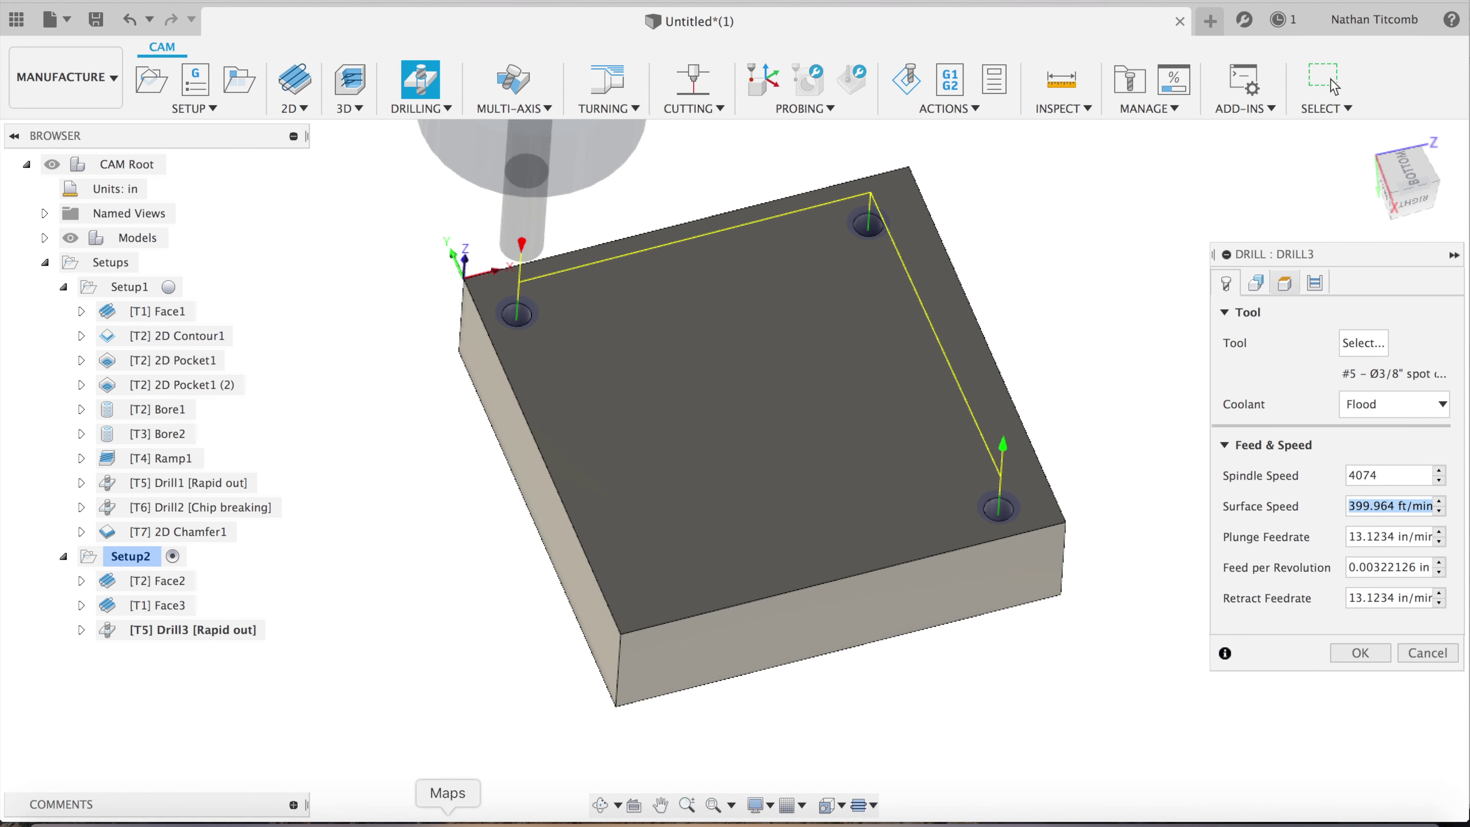
{"action": "left_click", "coordinate": [213, 821]}
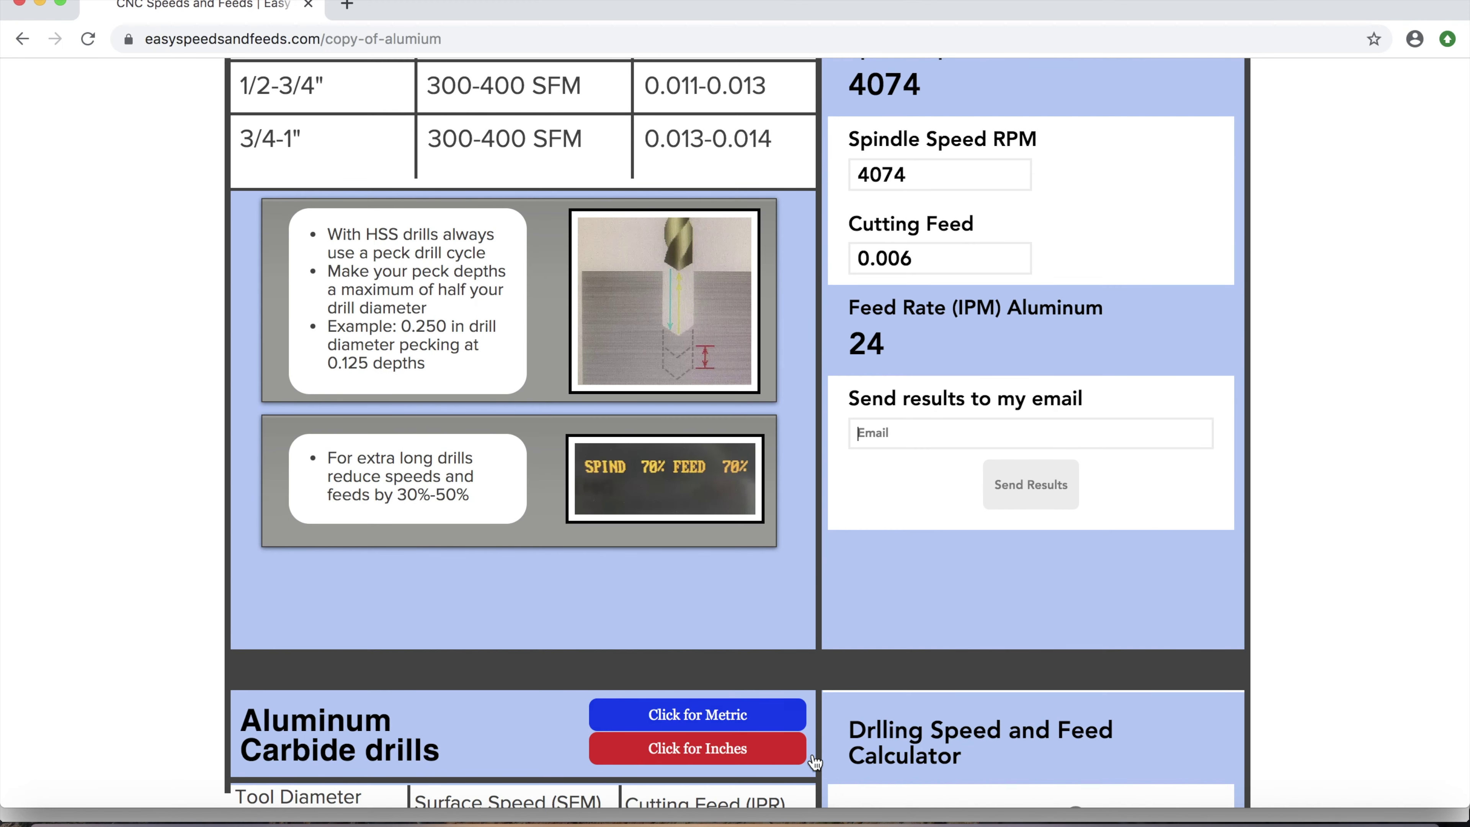
{"action": "left_click", "coordinate": [844, 821]}
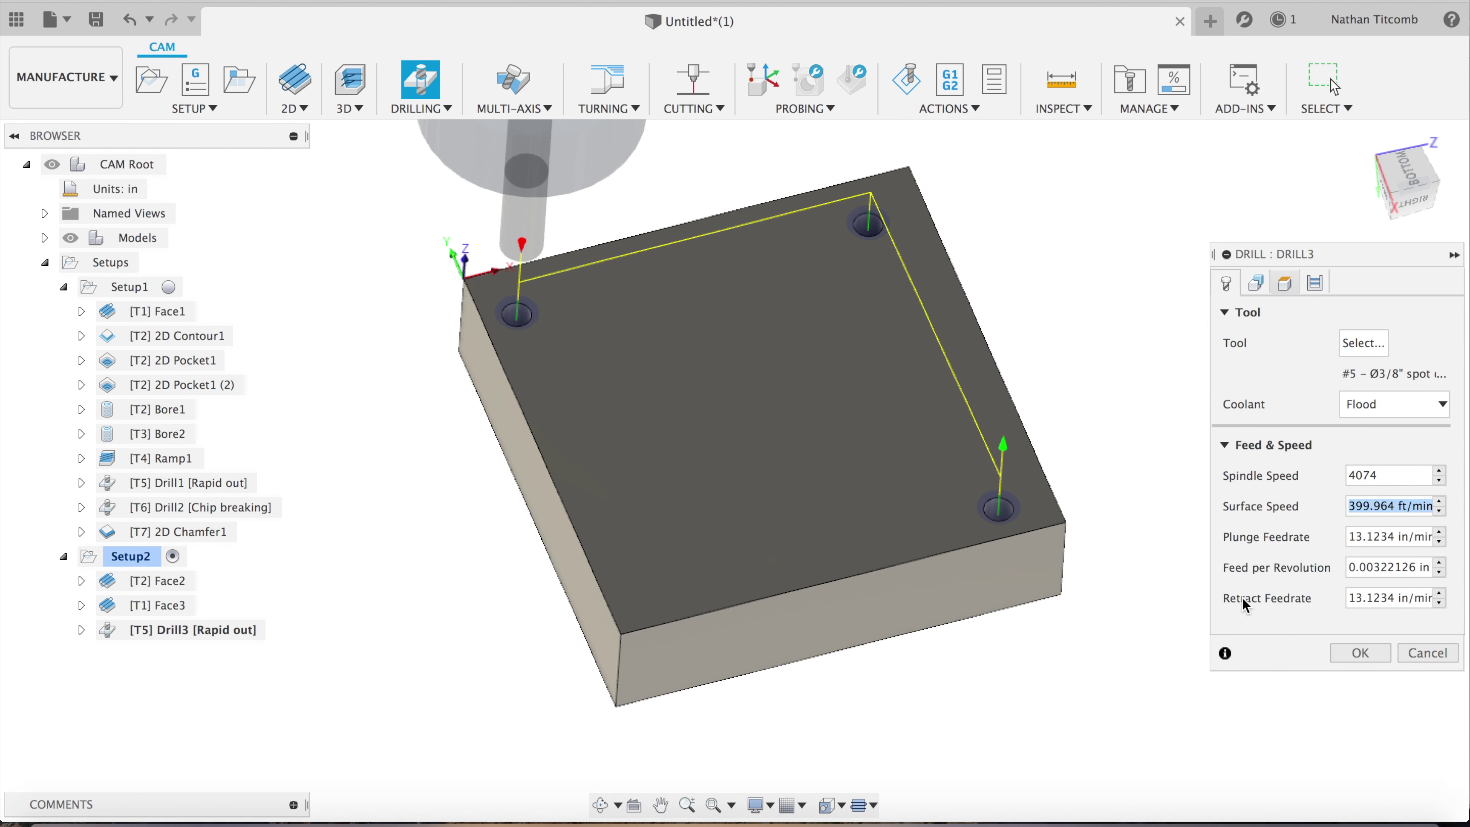
{"action": "type", "text": "24"}
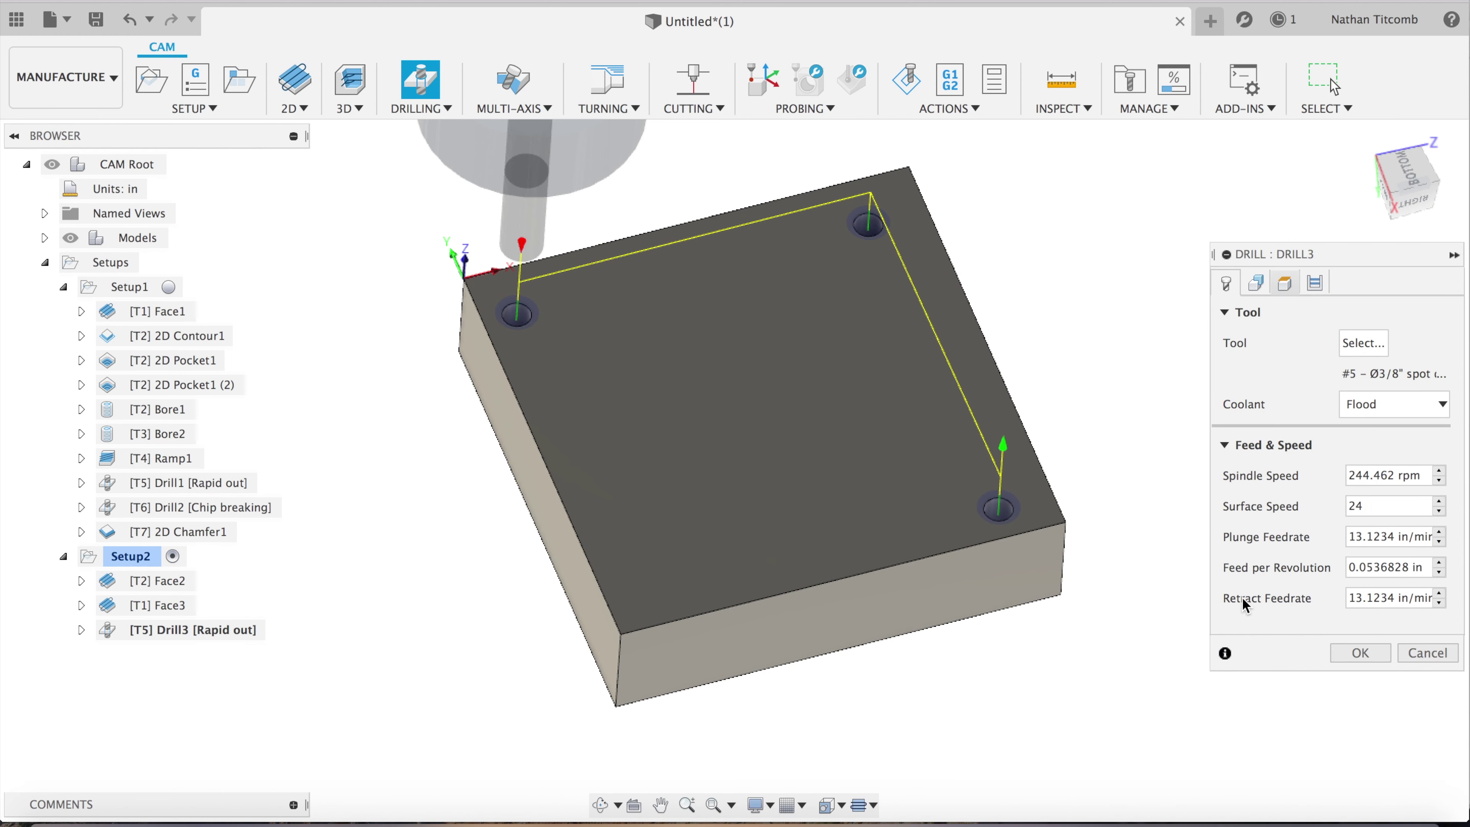
Overwrite the spindle speed with 4074 rpm and set 24 plunge and 40 retract feedrates
{"action": "left_click", "coordinate": [1419, 480]}
{"action": "left_click_drag", "start_coordinate": [1419, 483], "coordinate": [1260, 491]}
{"action": "type", "text": "4074"}
{"action": "key", "text": "Tab"}
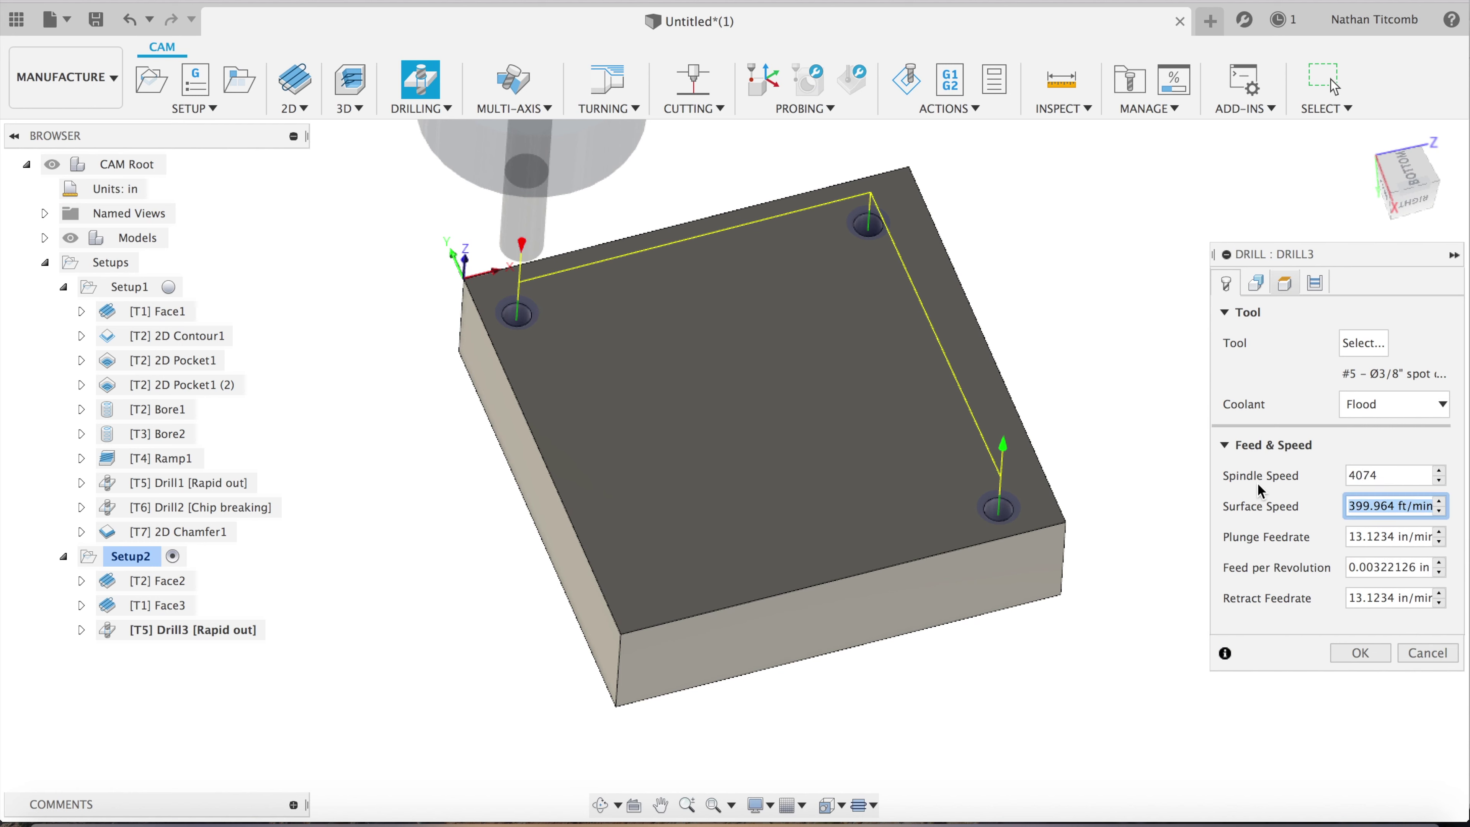
{"action": "key", "text": "Tab"}
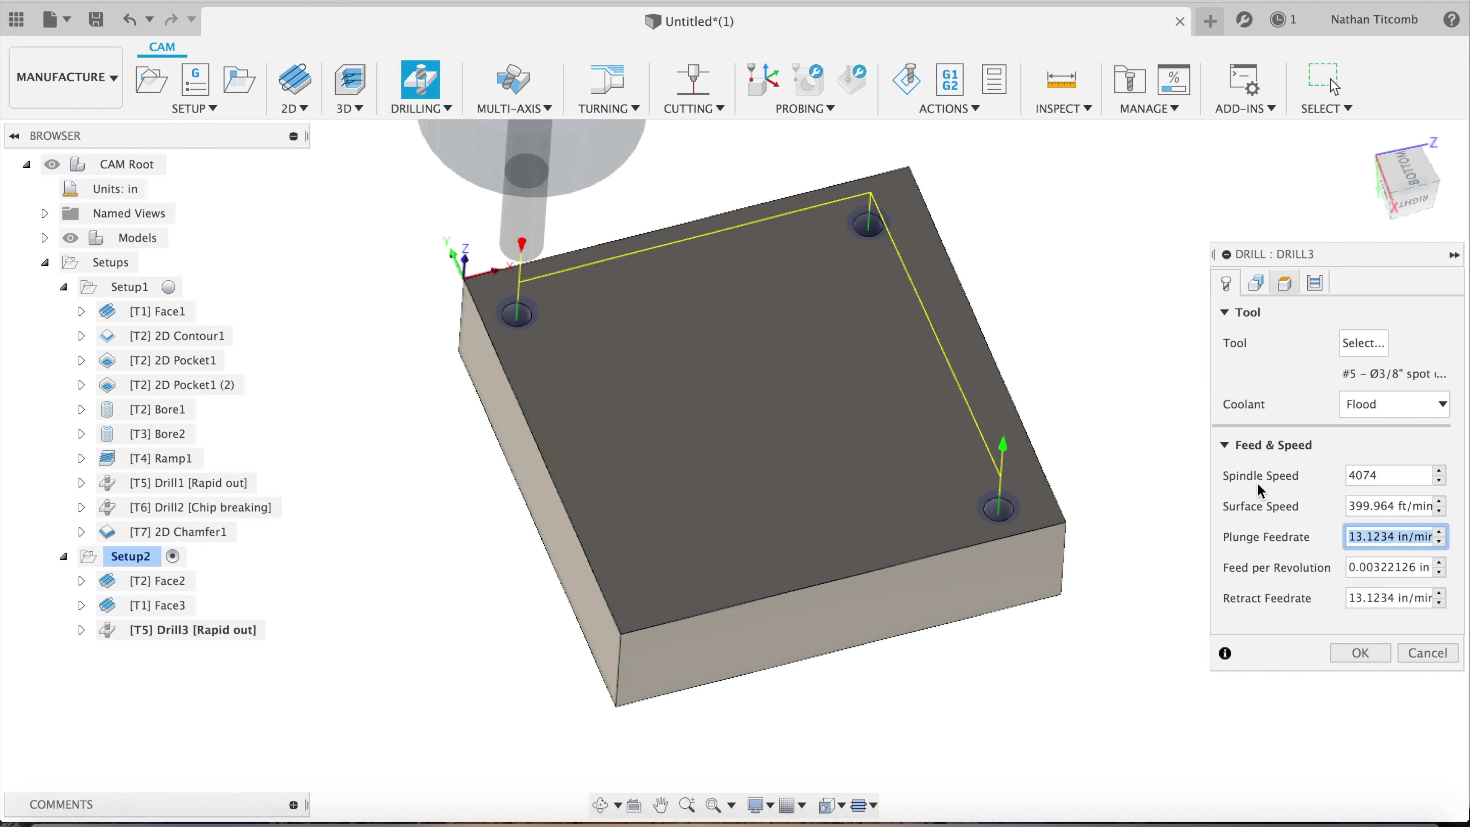
{"action": "type", "text": "24"}
{"action": "key", "text": "Return"}
{"action": "key", "text": "Tab"}
{"action": "key", "text": "Tab"}
{"action": "type", "text": "40"}
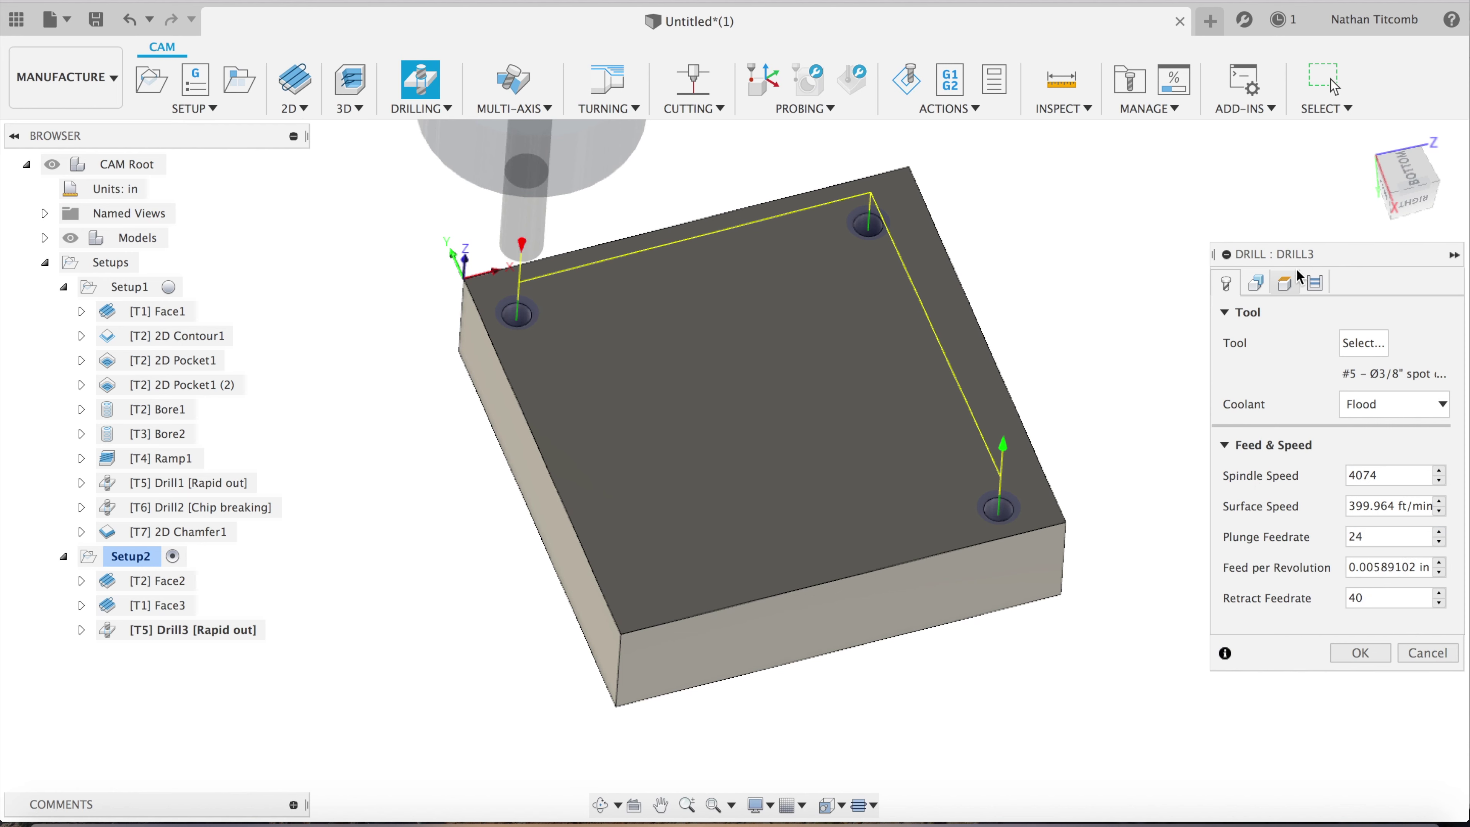
Review the heights, keep the Drilling – rapid out cycle, and confirm Drill3
{"action": "left_click", "coordinate": [1285, 283]}
{"action": "left_click", "coordinate": [1257, 284]}
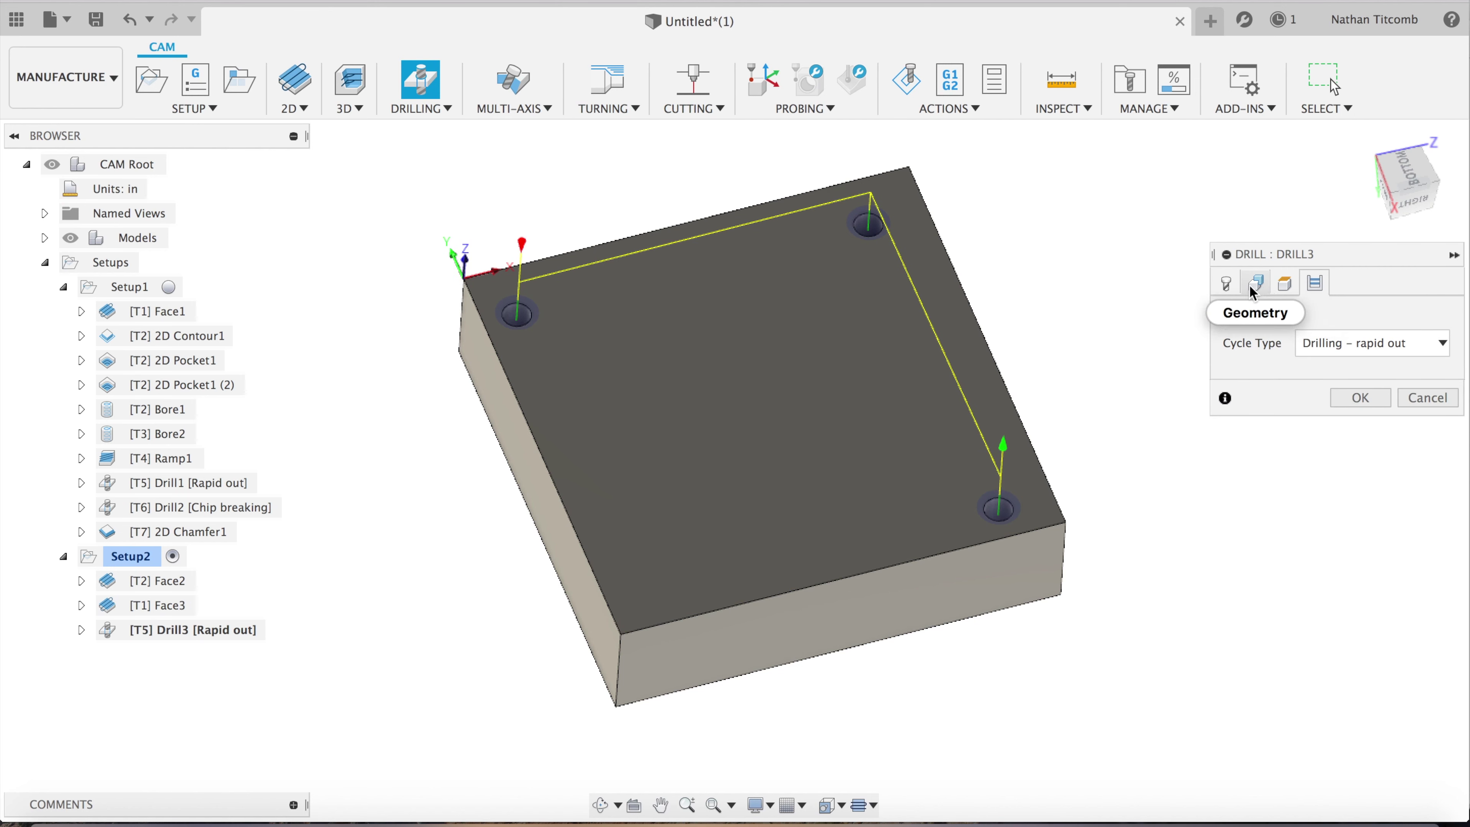
{"action": "left_click", "coordinate": [1343, 347]}
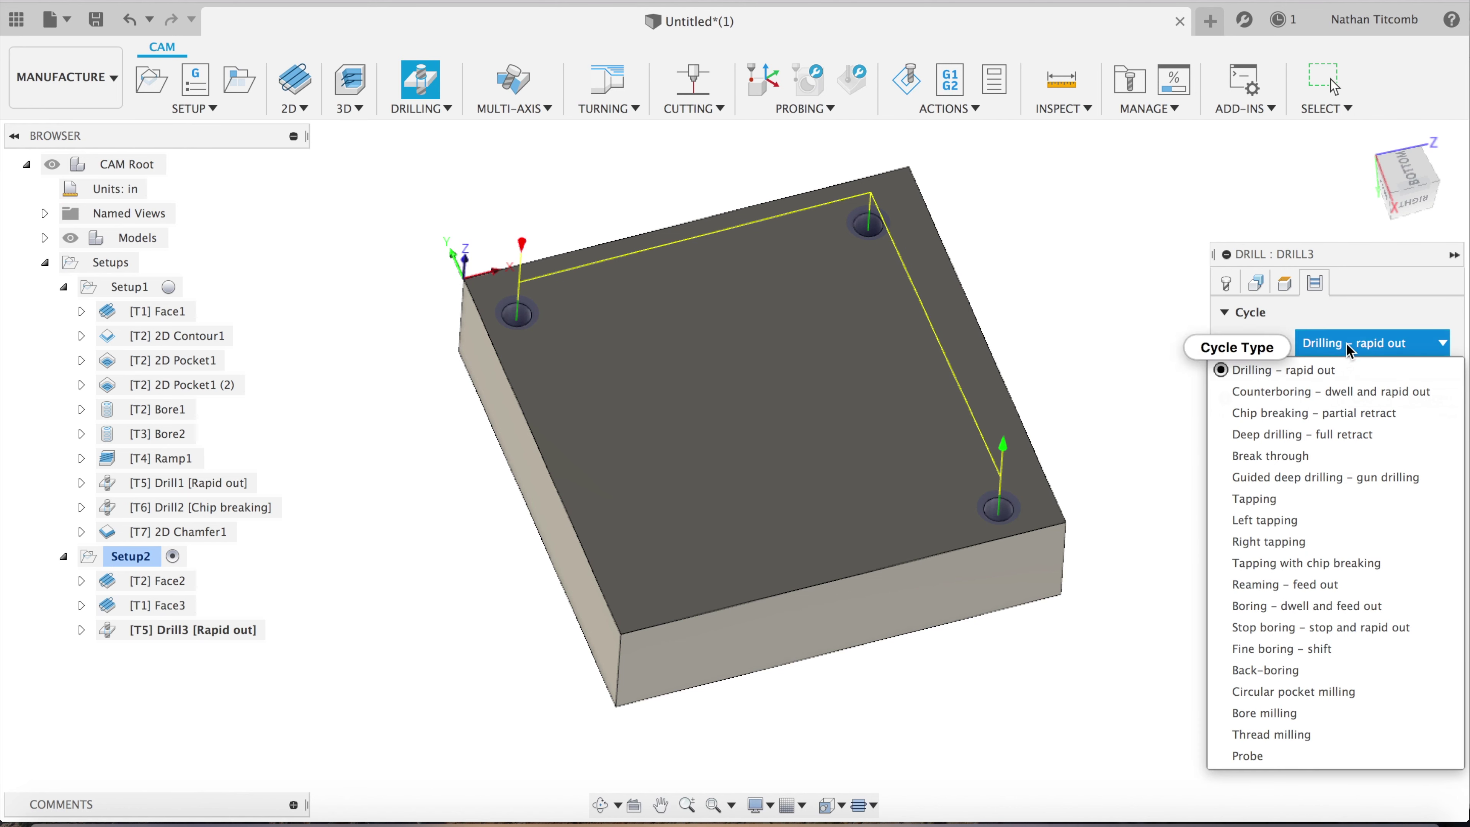
{"action": "left_click", "coordinate": [1337, 345]}
{"action": "left_click", "coordinate": [1229, 283]}
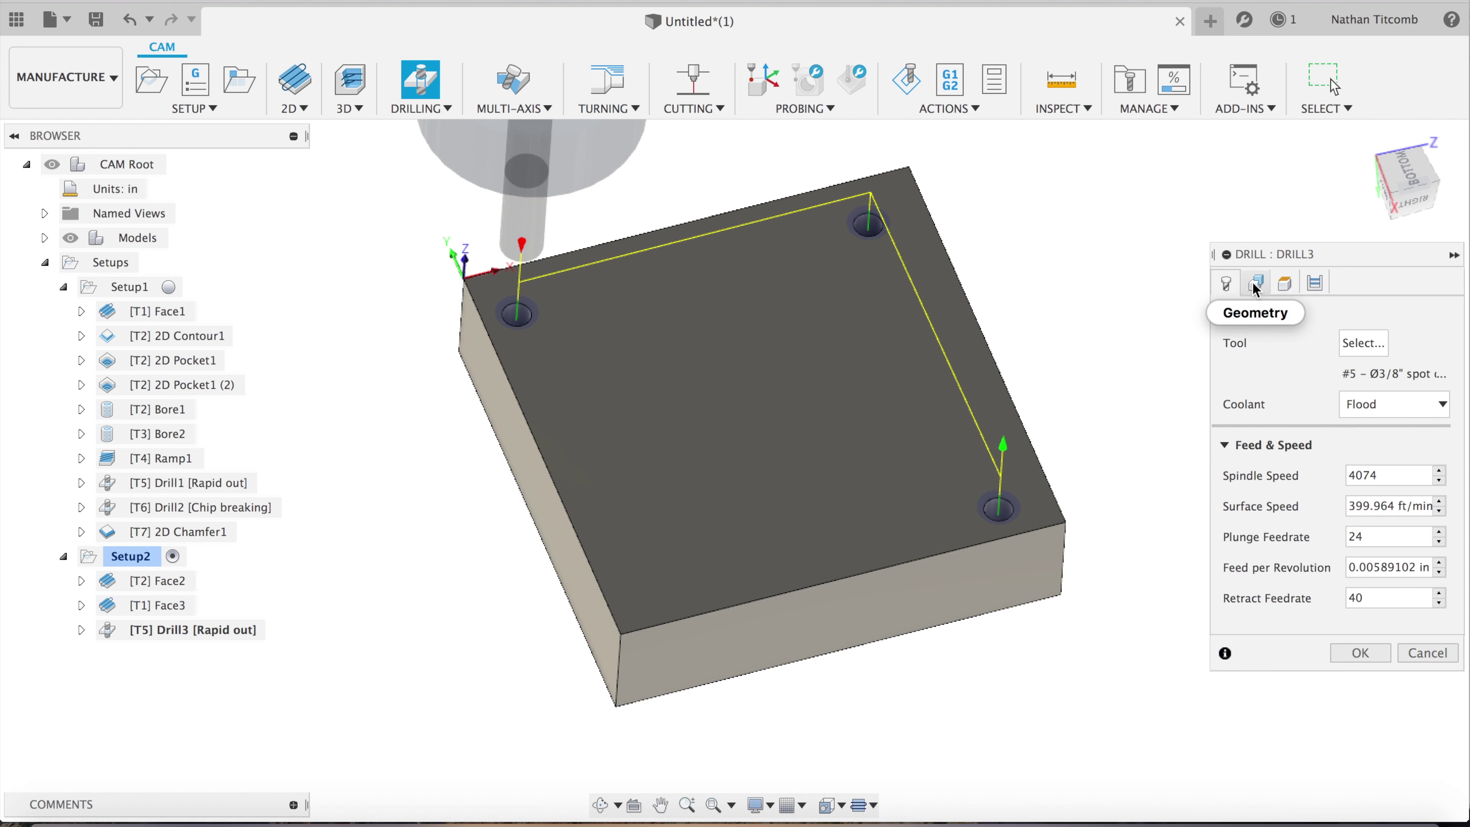
{"action": "left_click", "coordinate": [1354, 655]}
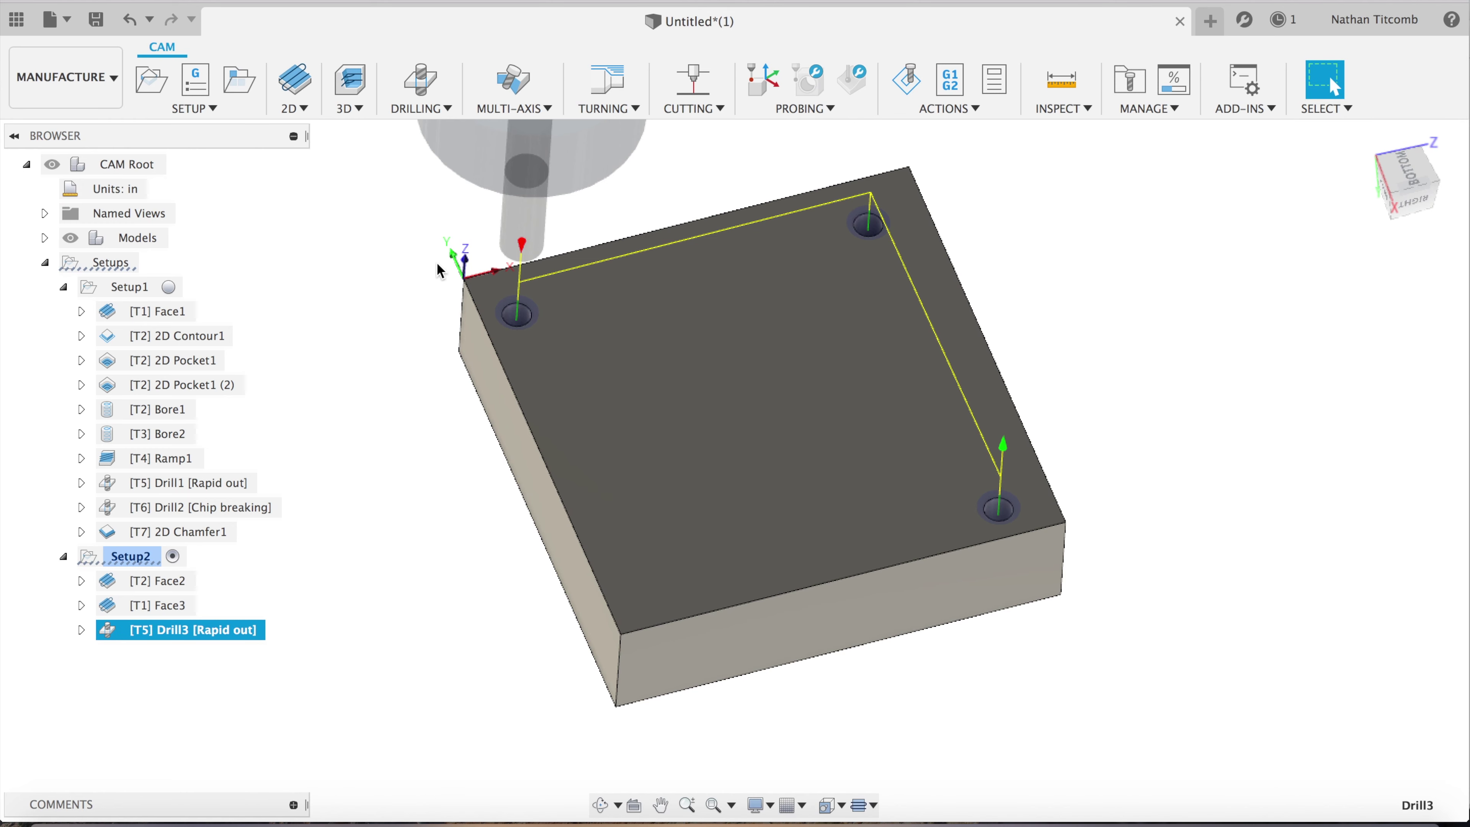
Create a 2D Chamfer on the top face's outer edge contour and bring back the speeds calculator
{"action": "left_click", "coordinate": [296, 111]}
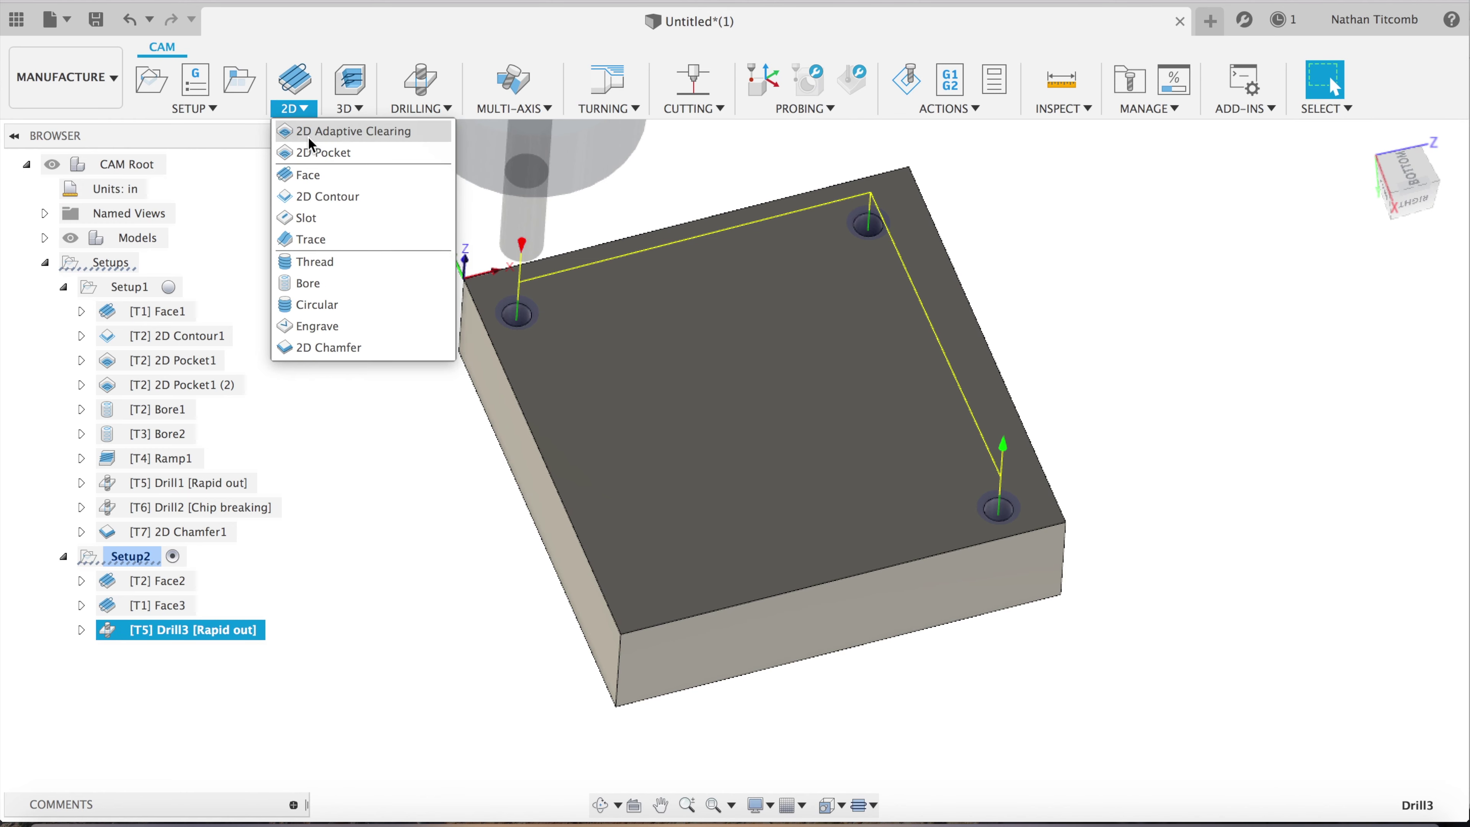
{"action": "left_click", "coordinate": [360, 347]}
{"action": "left_click", "coordinate": [515, 394]}
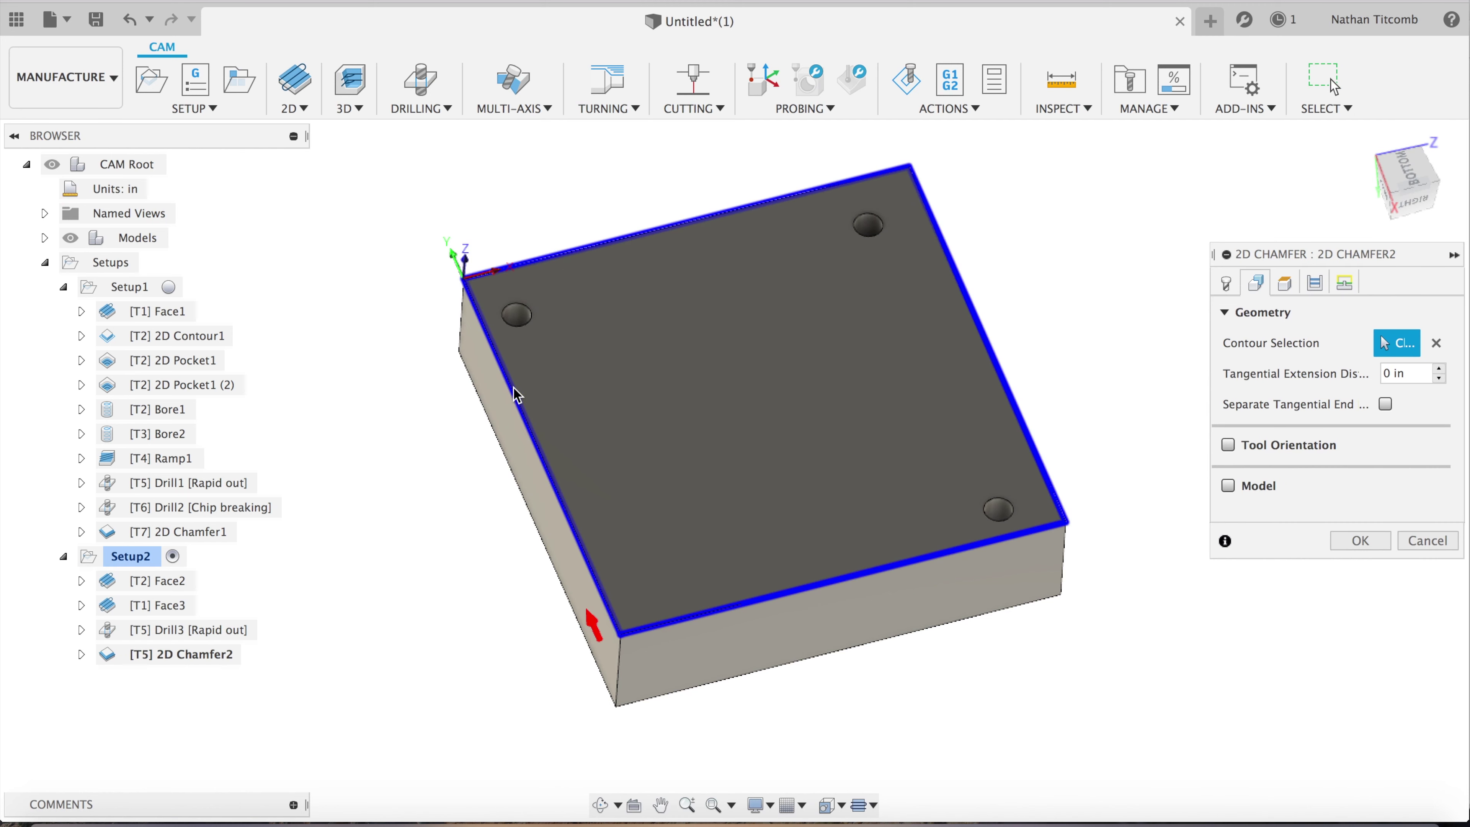
{"action": "left_click", "coordinate": [1235, 284]}
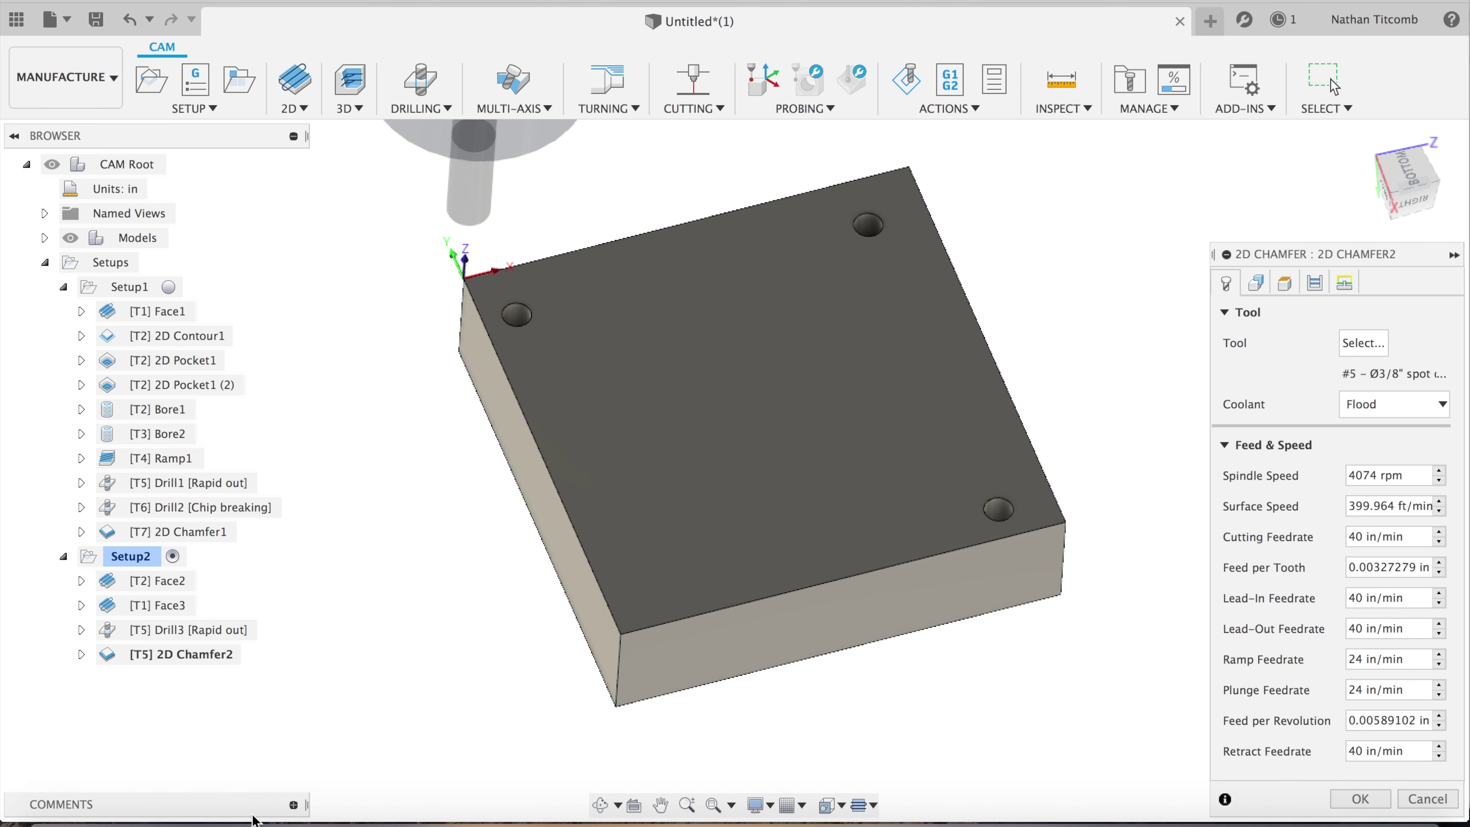
{"action": "left_click", "coordinate": [212, 822]}
{"action": "scroll", "coordinate": [916, 376], "scroll_direction": "up", "scroll_amount": 15}
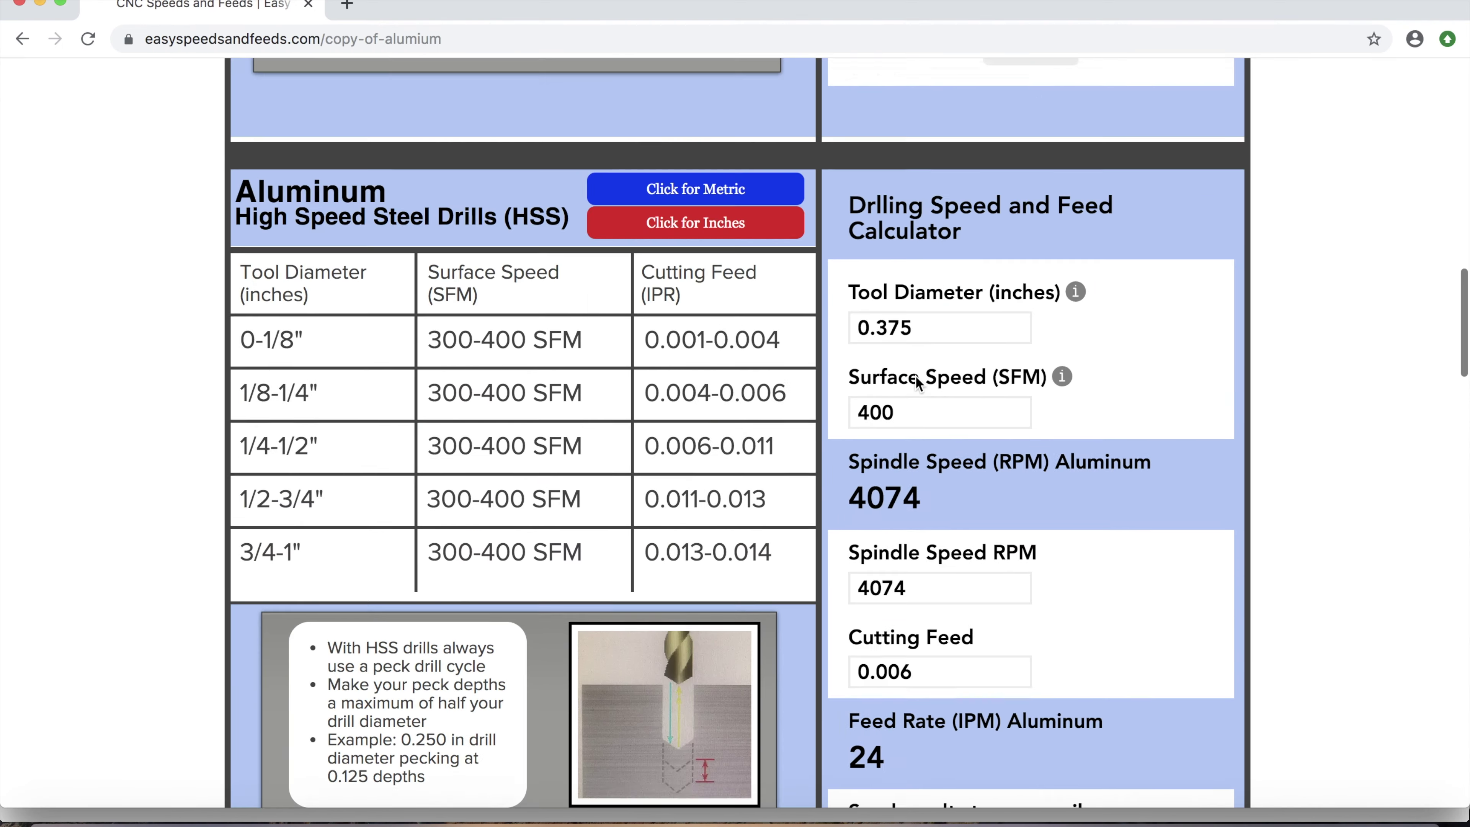
Set the calculator's tool diameter to 0.25 in and cutting speed to 600 SFM
{"action": "scroll", "coordinate": [916, 376], "scroll_direction": "up", "scroll_amount": 6}
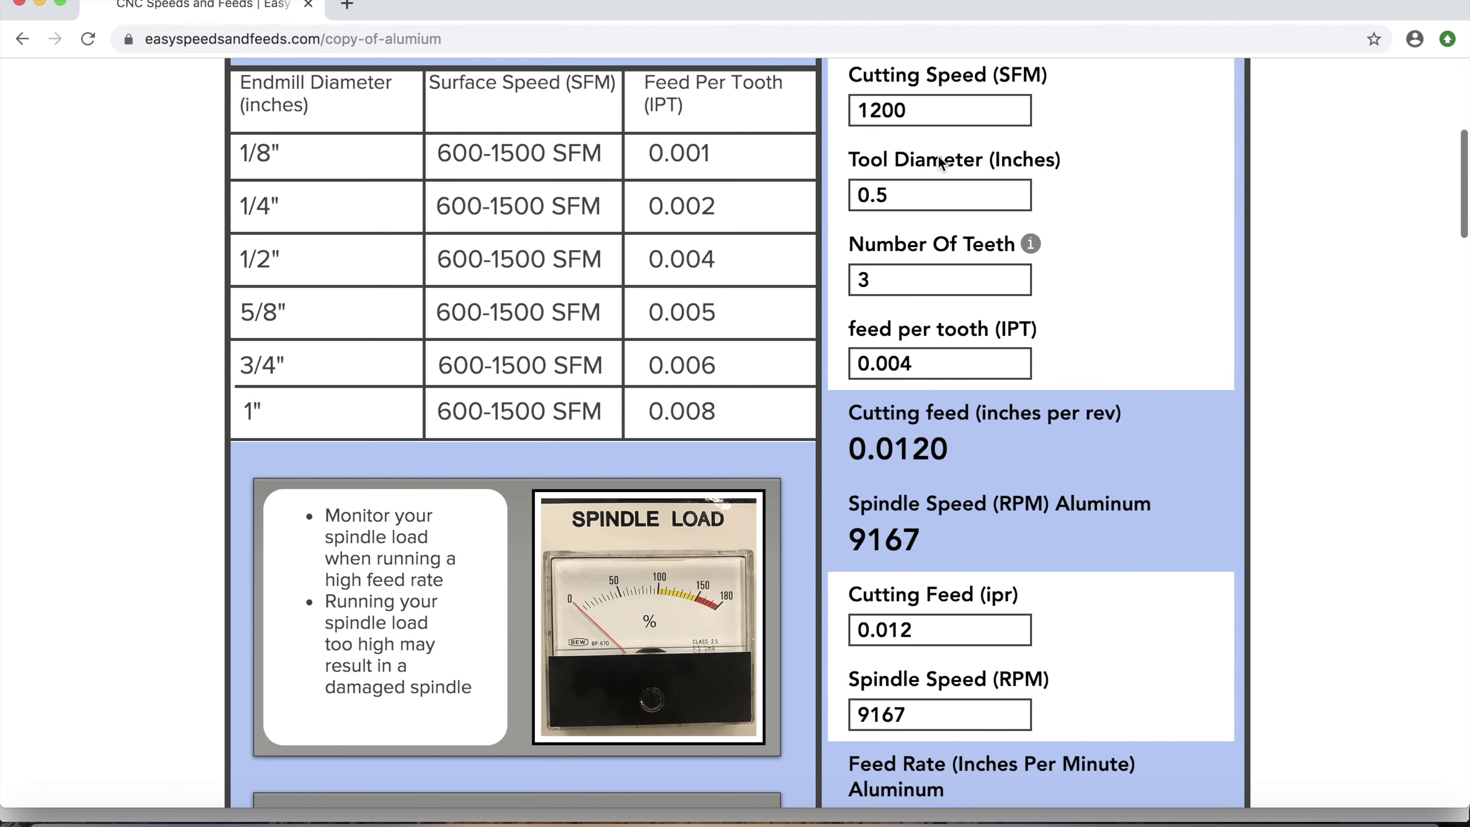
{"action": "left_click", "coordinate": [941, 195]}
{"action": "double_click", "coordinate": [942, 194]}
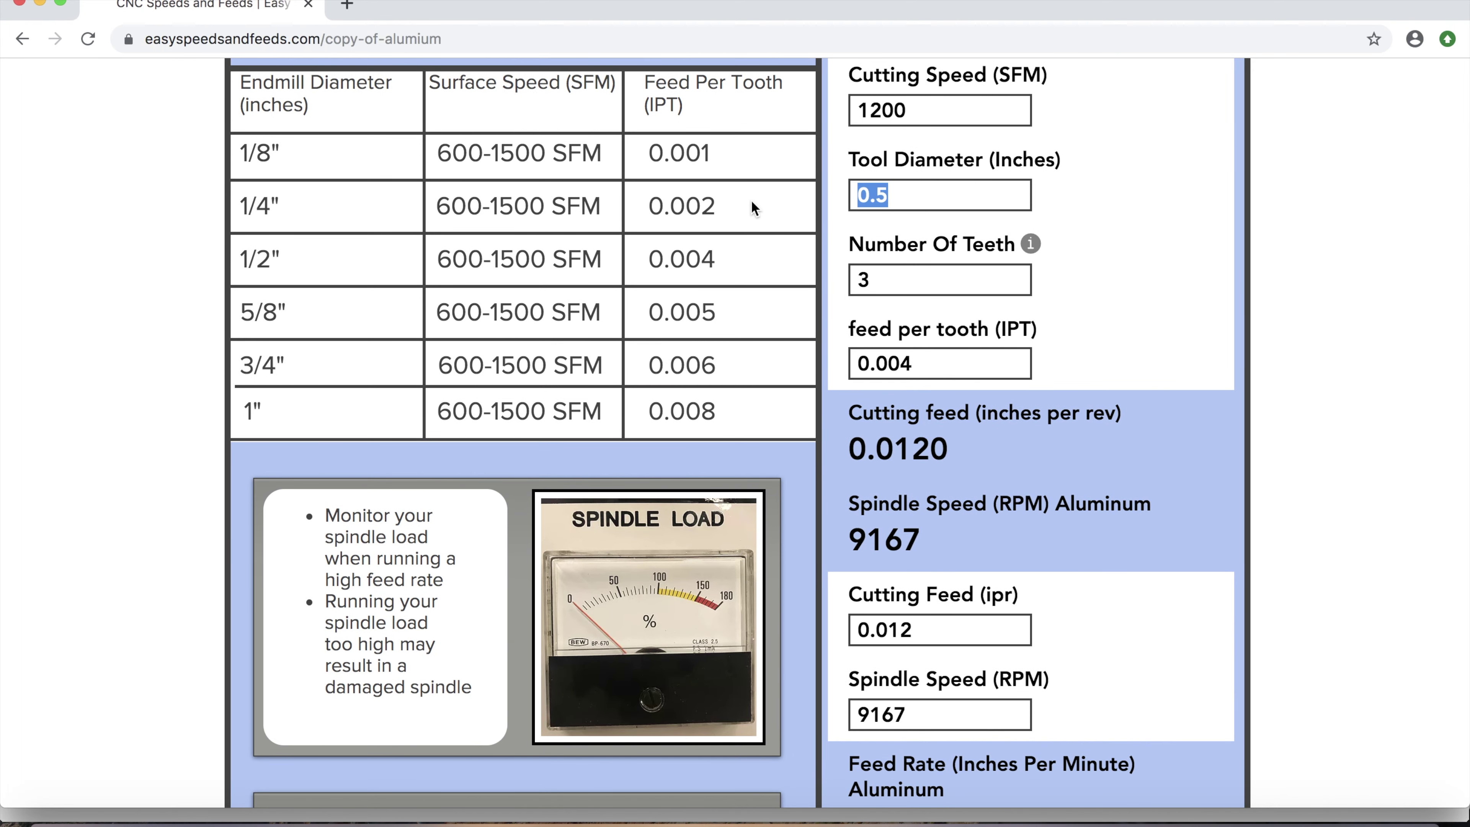
{"action": "type", "text": "0.25"}
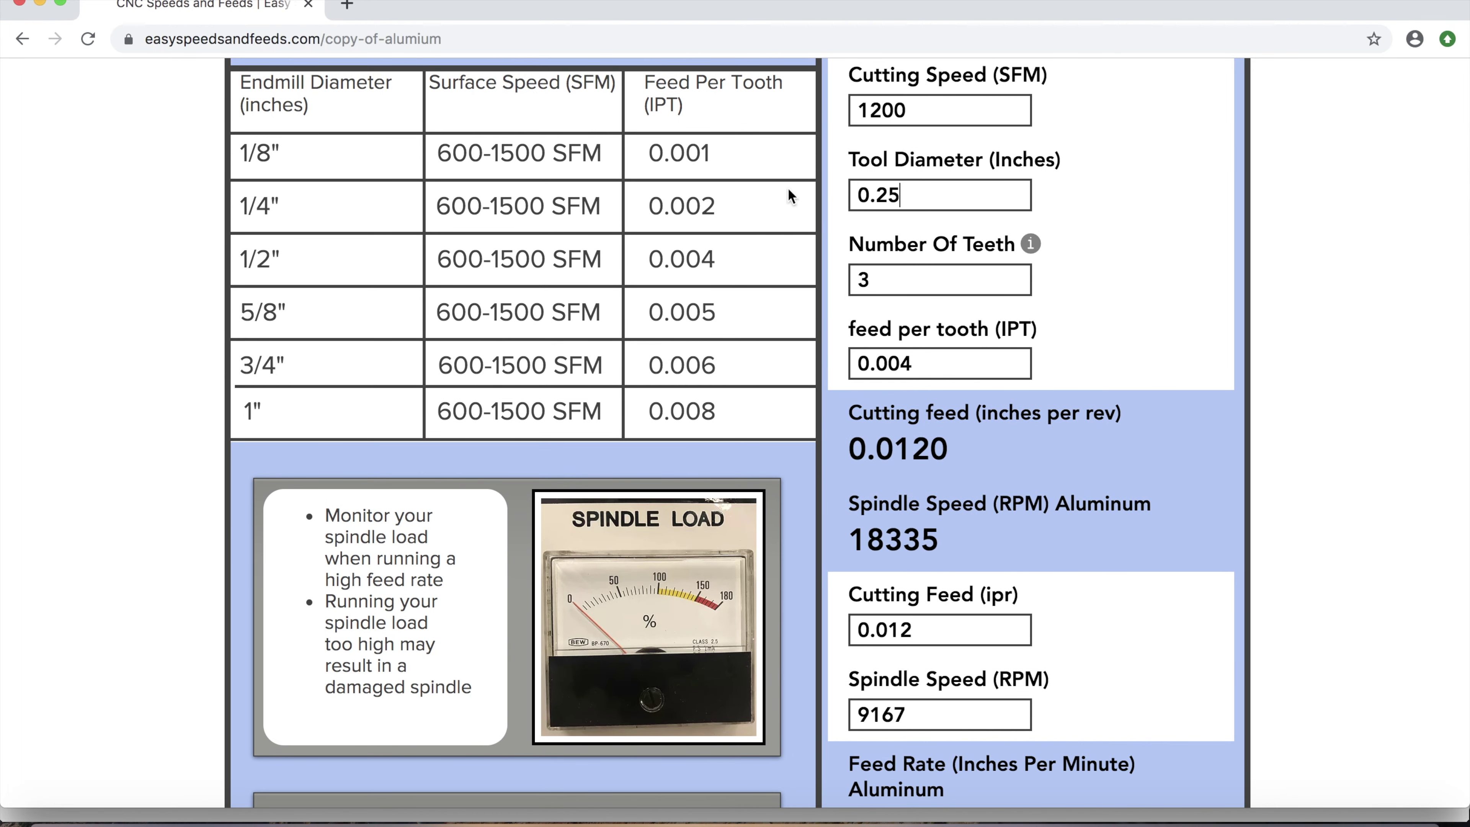
{"action": "left_click", "coordinate": [937, 108]}
{"action": "type", "text": "600"}
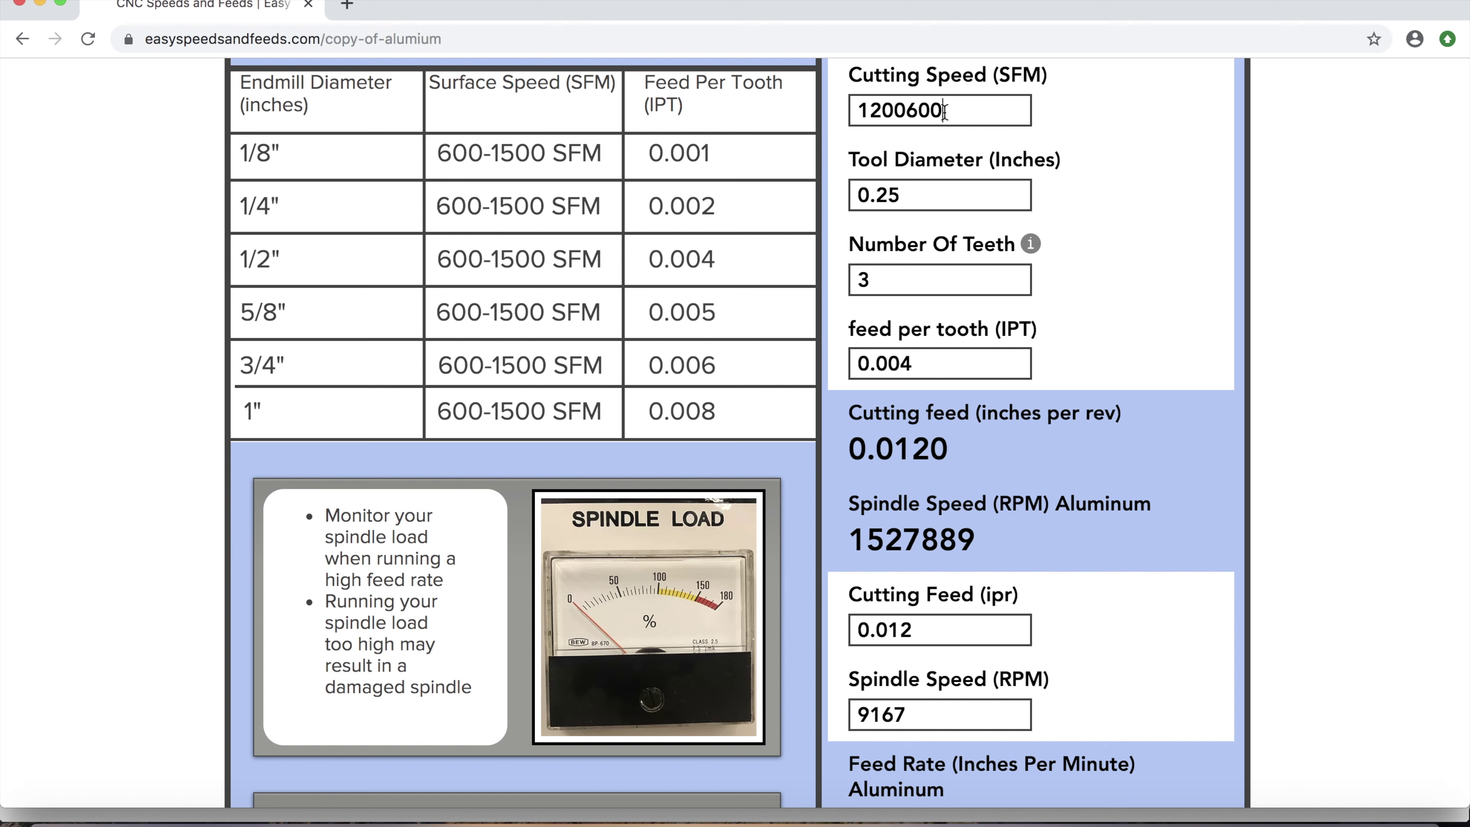
{"action": "left_click_drag", "start_coordinate": [944, 111], "coordinate": [778, 116]}
{"action": "type", "text": "600"}
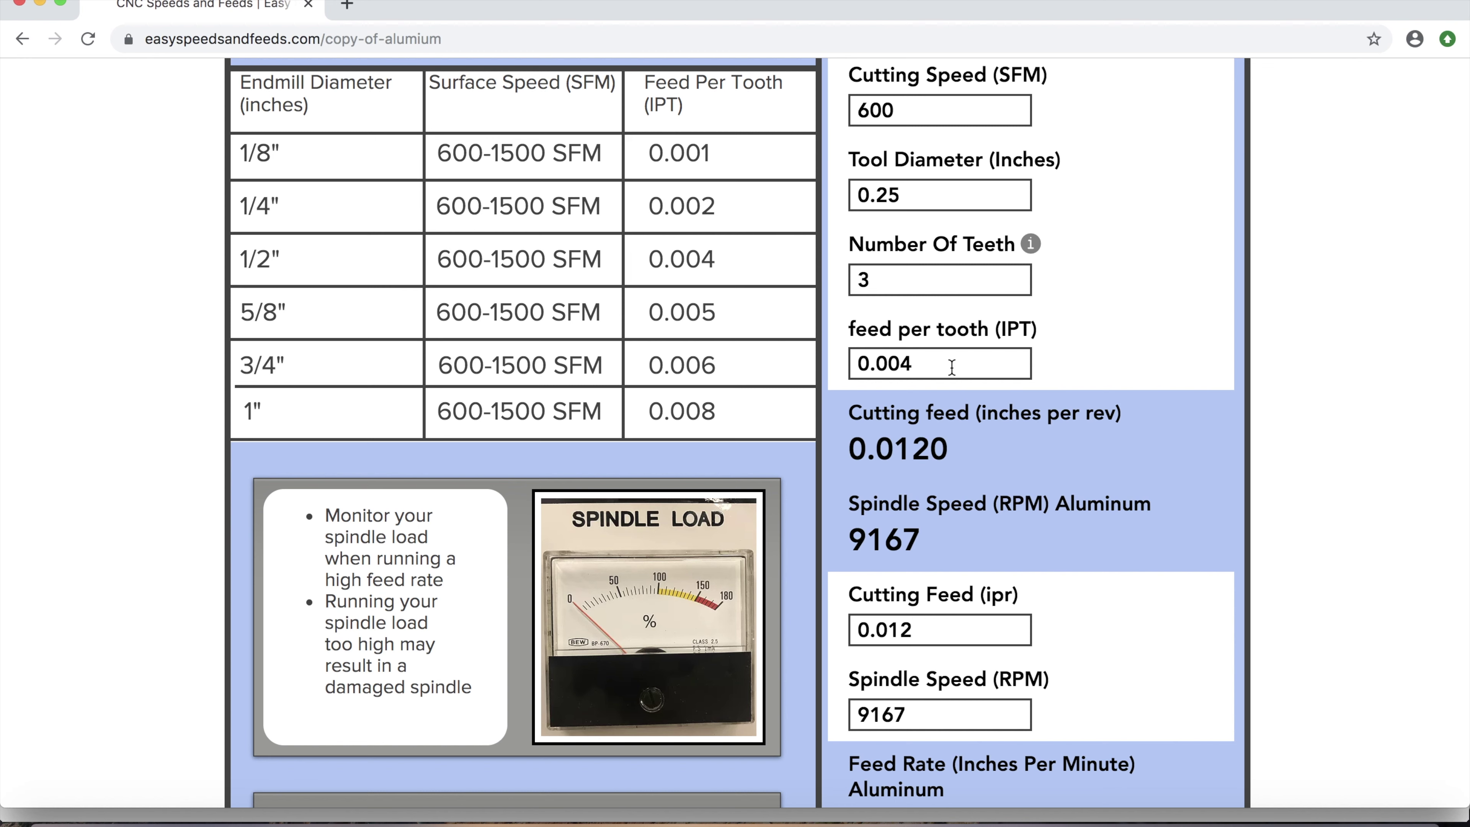
Set feed per tooth to 0.002 and read the 9167 RPM, 55 IPM results
{"action": "key", "text": "BackSpace"}
{"action": "type", "text": "2"}
{"action": "left_click_drag", "start_coordinate": [942, 629], "coordinate": [791, 637]}
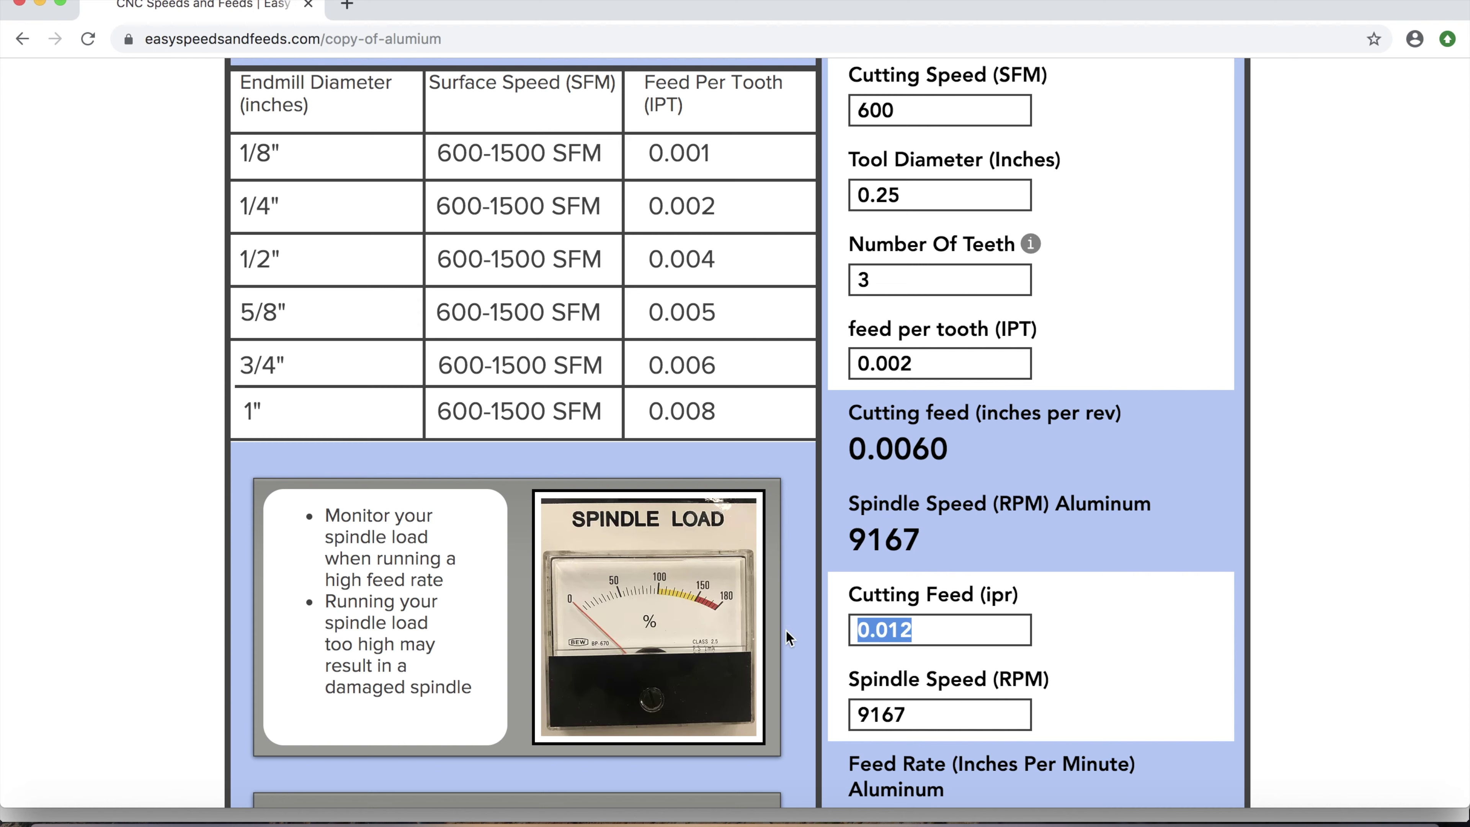
{"action": "type", "text": "0.006"}
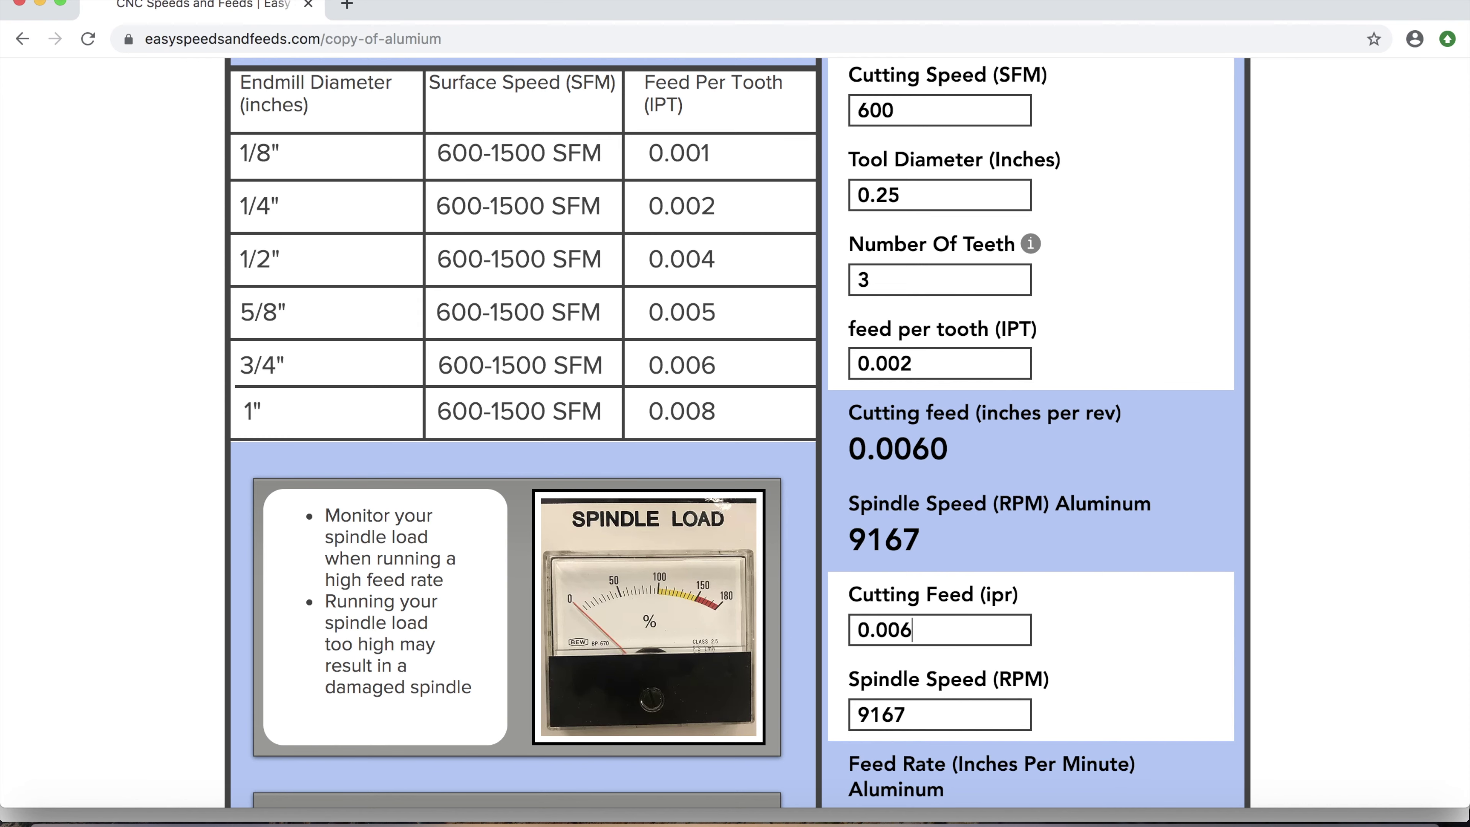
{"action": "left_click_drag", "start_coordinate": [936, 713], "coordinate": [767, 724]}
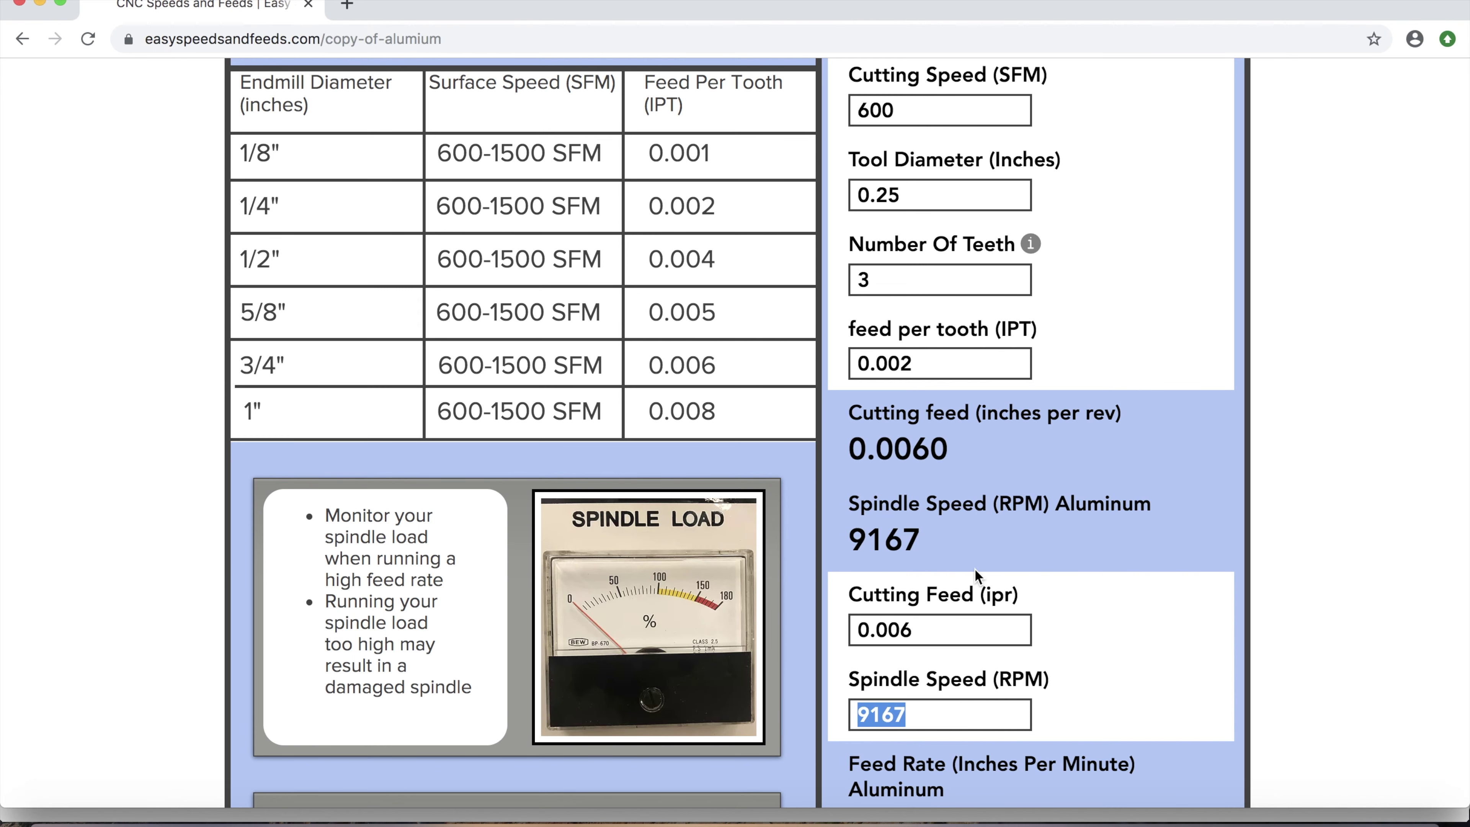
{"action": "scroll", "coordinate": [979, 578], "scroll_direction": "down", "scroll_amount": 5}
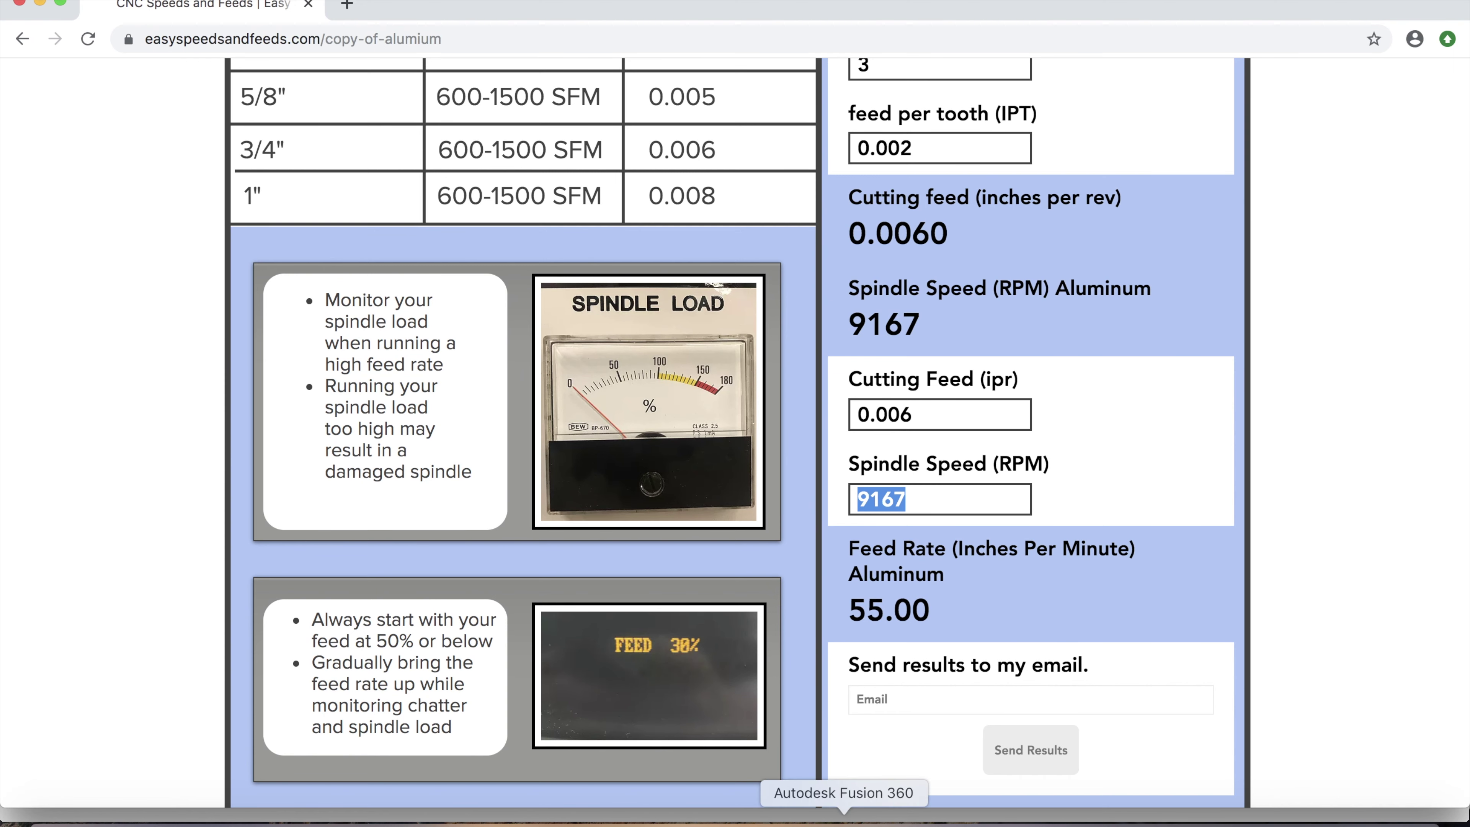
Enter 9167 rpm as 2D Chamfer2's spindle speed in Fusion 360
{"action": "left_click", "coordinate": [801, 810]}
{"action": "left_click", "coordinate": [1412, 474]}
{"action": "type", "text": "9167"}
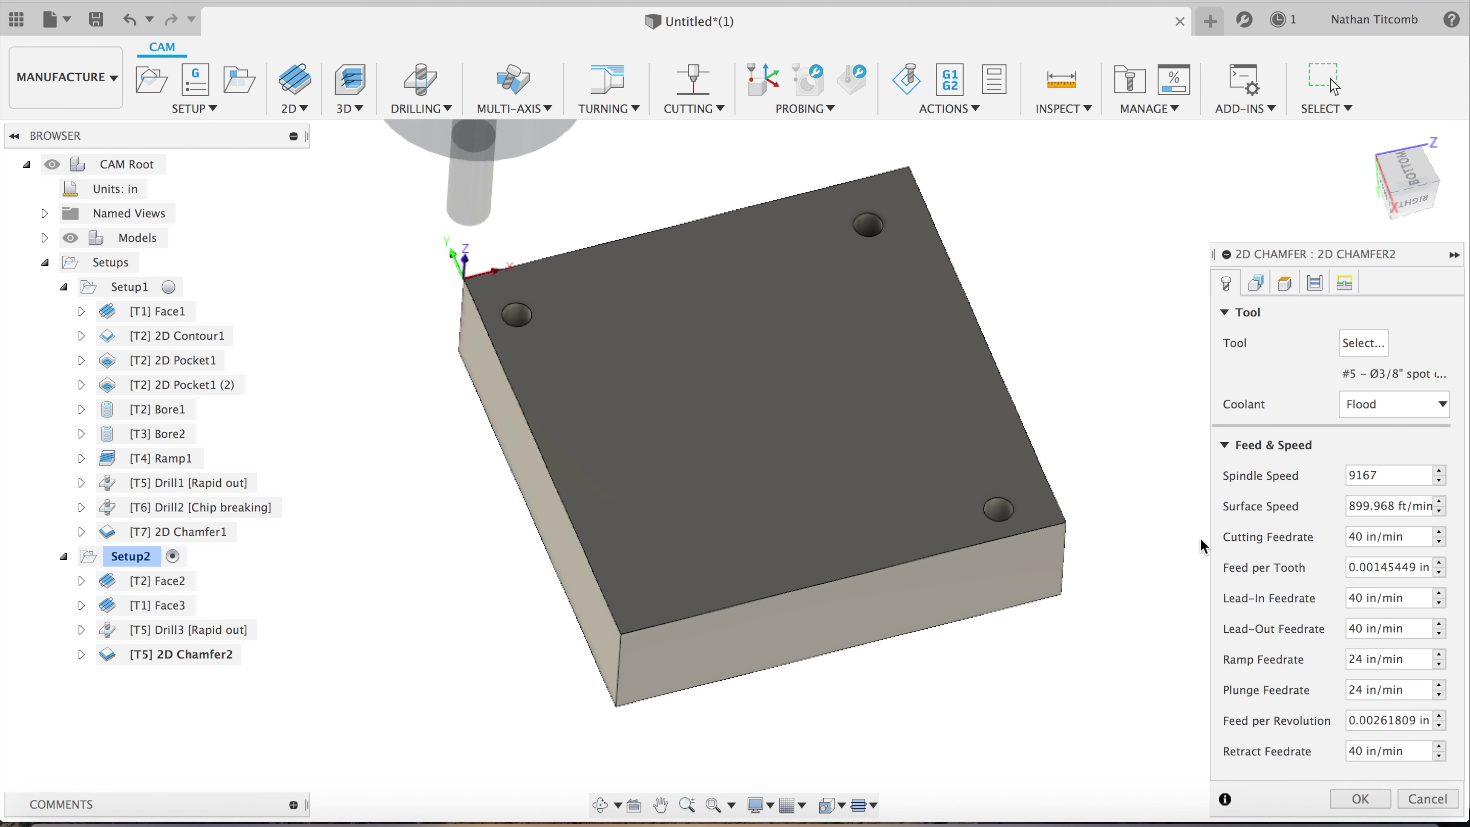
Set cutting, lead-in, lead-out and ramp feedrates to 55 and plunge feedrate to 10
{"action": "key", "text": "Tab"}
{"action": "key", "text": "Tab"}
{"action": "type", "text": "55"}
{"action": "key", "text": "Tab"}
{"action": "key", "text": "Tab"}
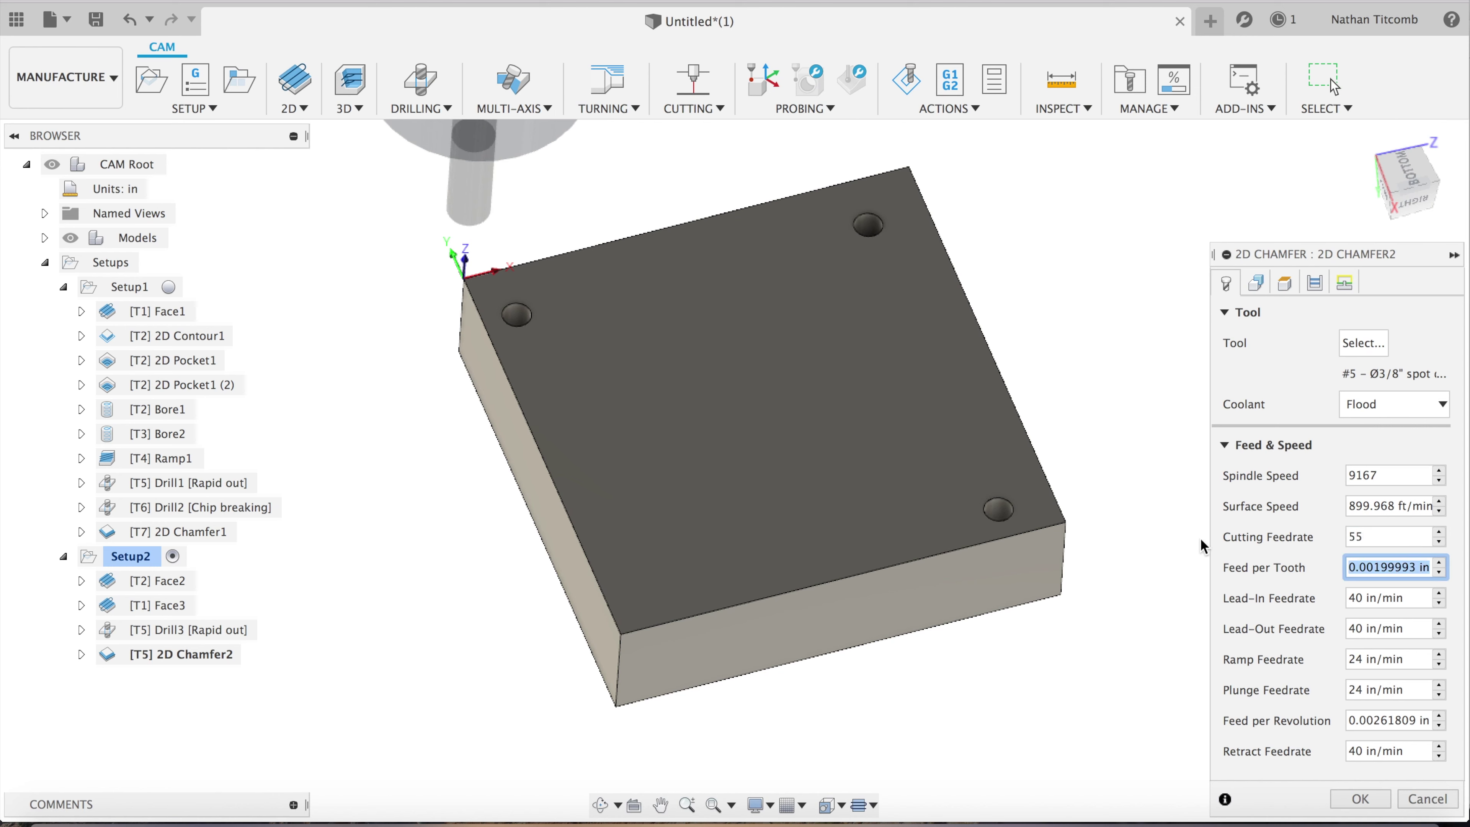
{"action": "type", "text": "55"}
{"action": "key", "text": "Tab"}
{"action": "type", "text": "55"}
{"action": "key", "text": "Tab"}
{"action": "type", "text": "55"}
{"action": "key", "text": "Tab"}
{"action": "type", "text": "10"}
{"action": "left_click", "coordinate": [1200, 538]}
Review the chamfer geometry, confirm 2D Chamfer2, and select Setup2
{"action": "left_click", "coordinate": [1256, 283]}
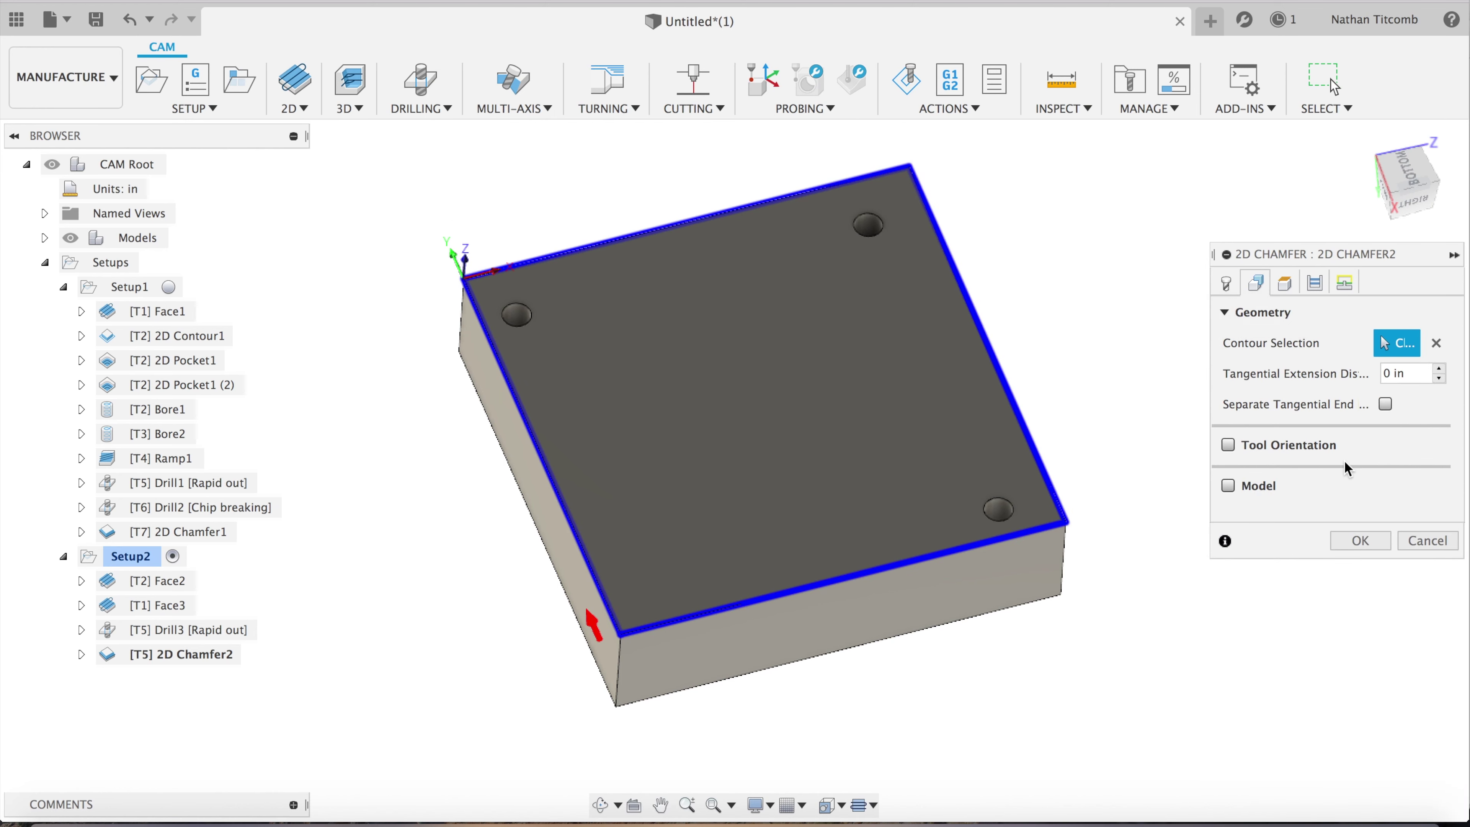
{"action": "left_click", "coordinate": [1358, 542]}
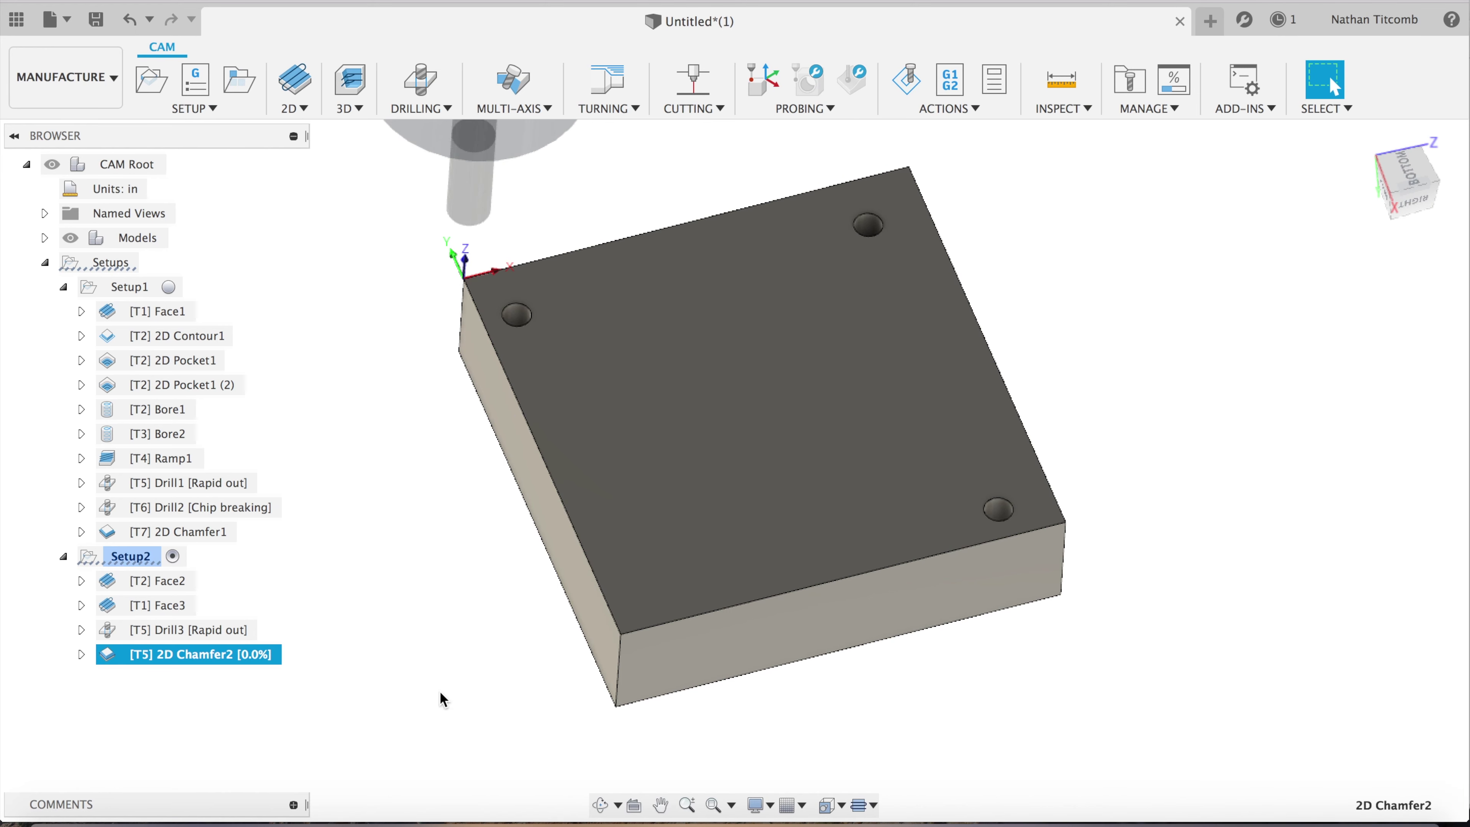
{"action": "left_click", "coordinate": [136, 557]}
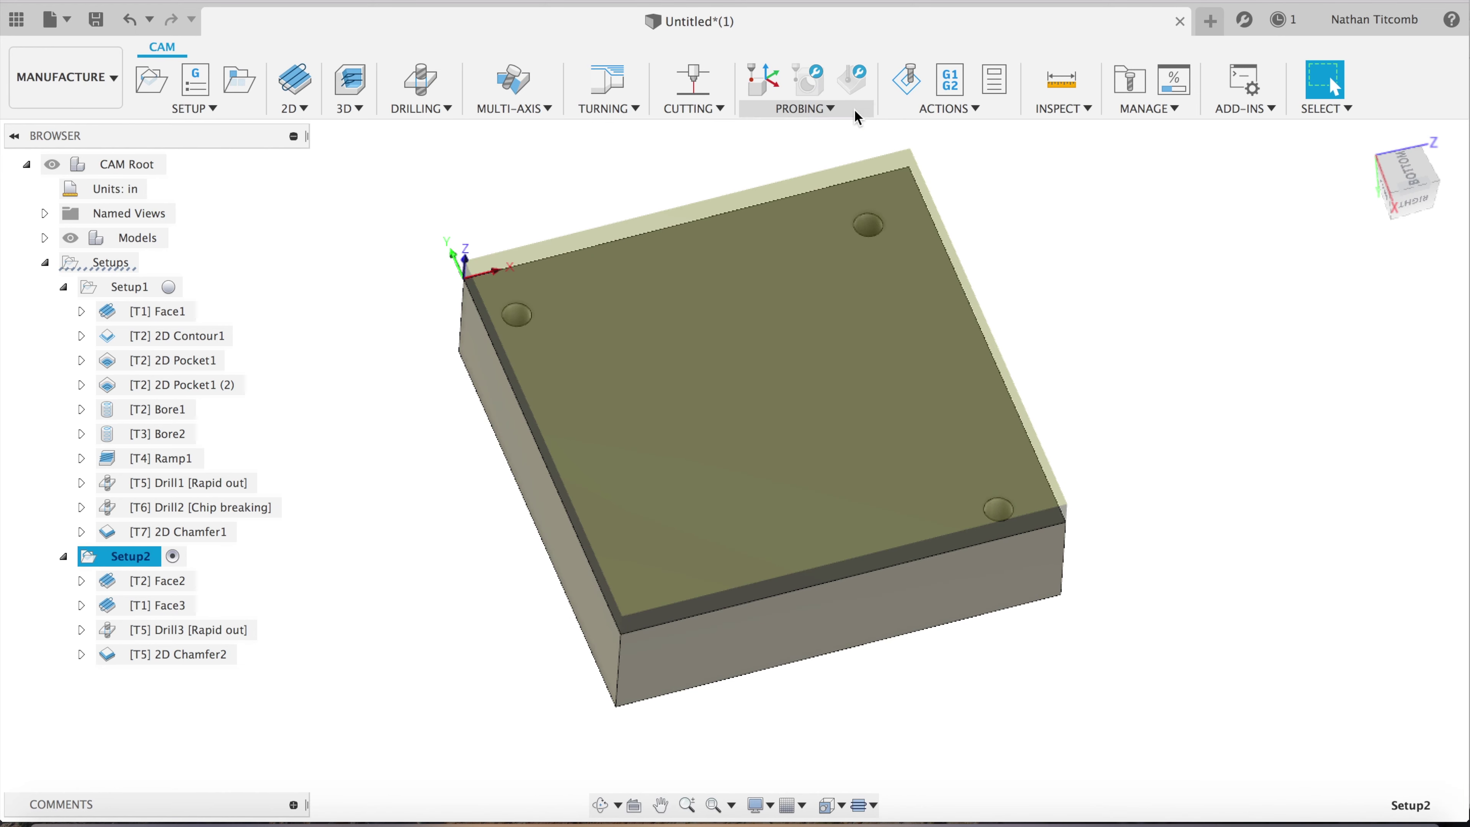
{"action": "left_click", "coordinate": [906, 81]}
{"action": "left_click_drag", "start_coordinate": [813, 756], "coordinate": [795, 756]}
{"action": "left_click", "coordinate": [734, 725]}
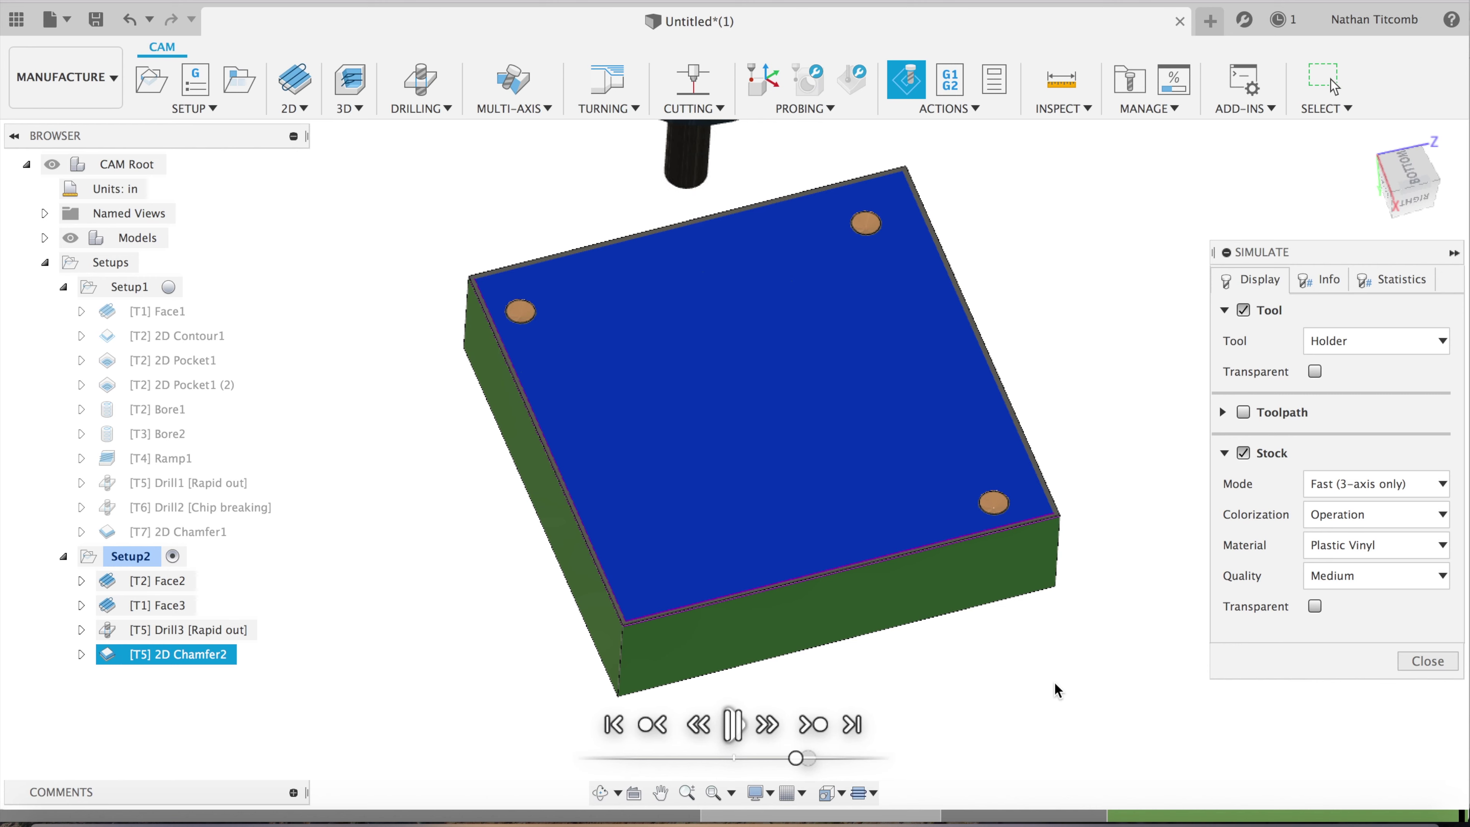
{"action": "left_click", "coordinate": [1440, 667]}
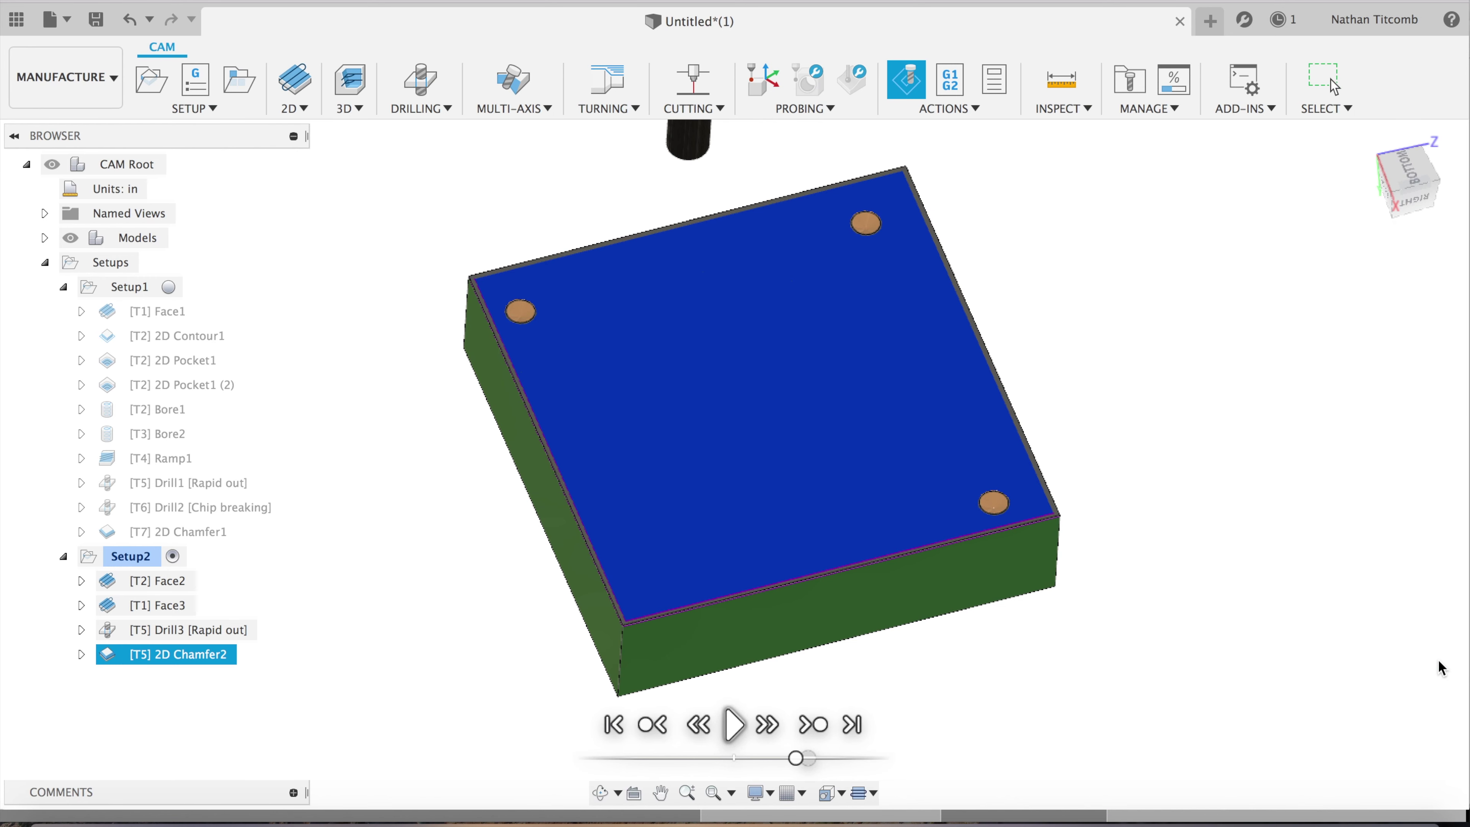